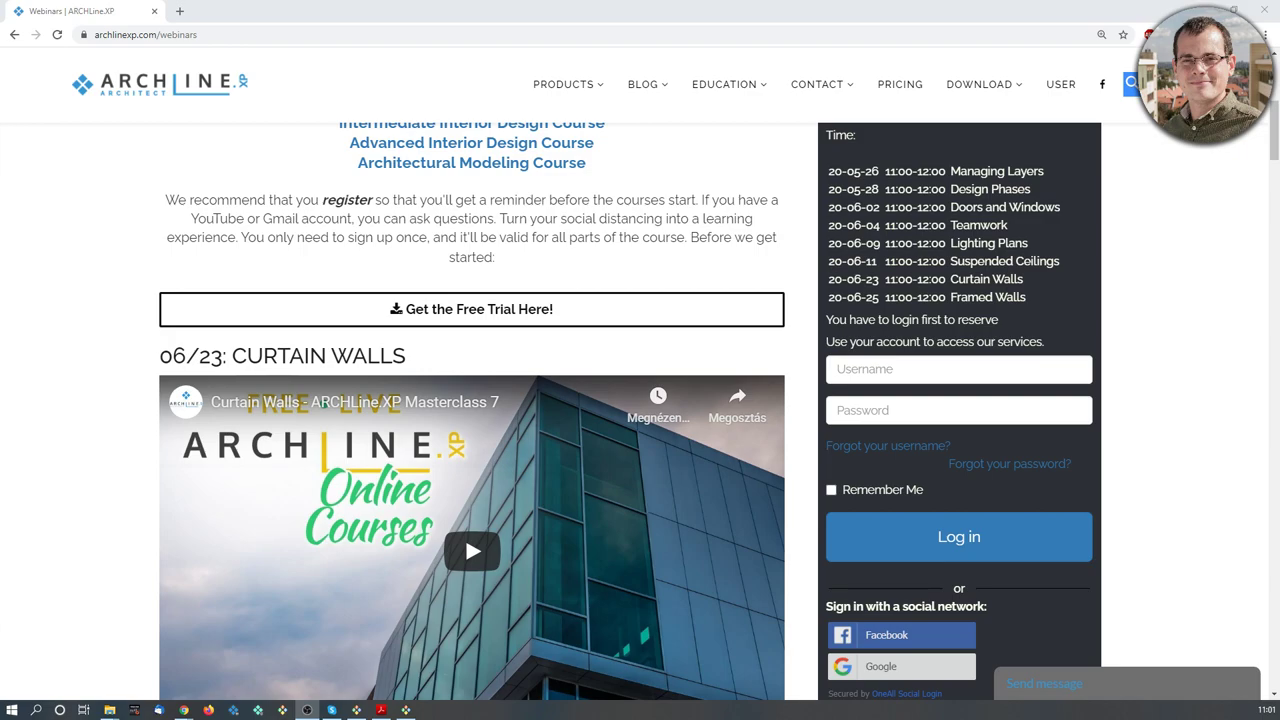
Examine the webinars page, from the Curtain Walls session and its download links through the advanced, intermediate and preliminary course lists.
scroll(737, 262, "down", 8)
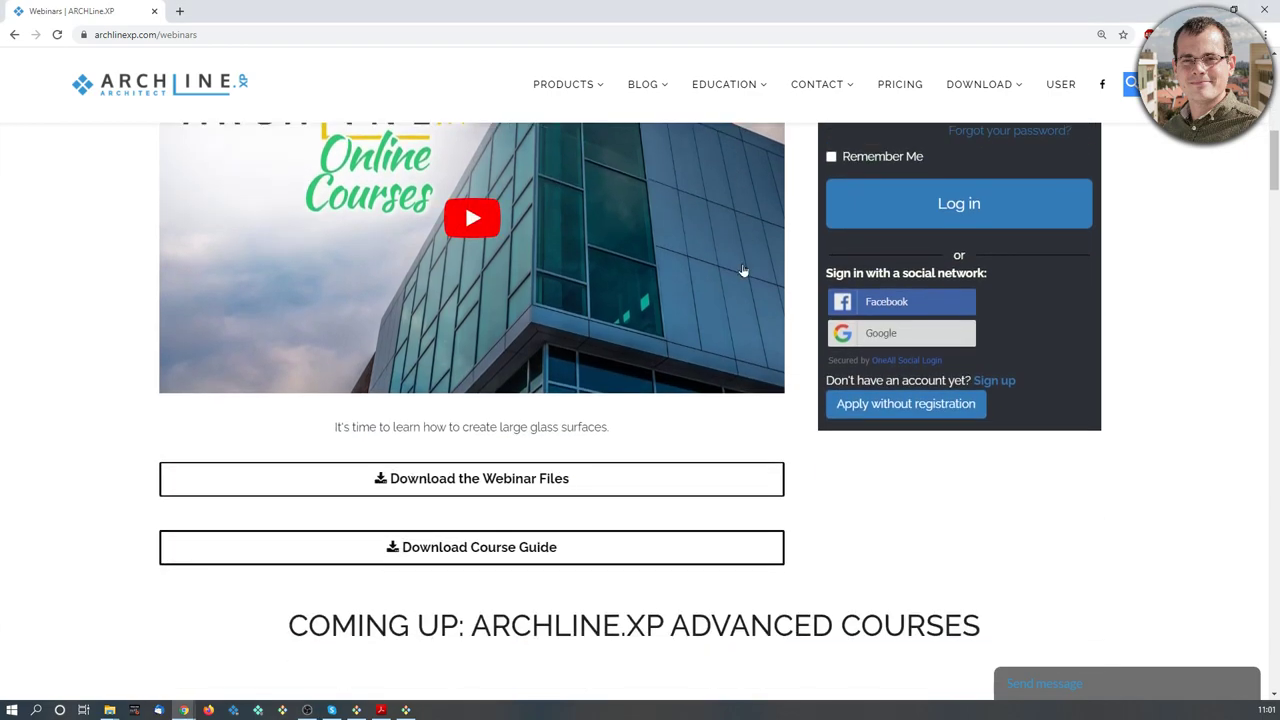
scroll(700, 297, "down", 4)
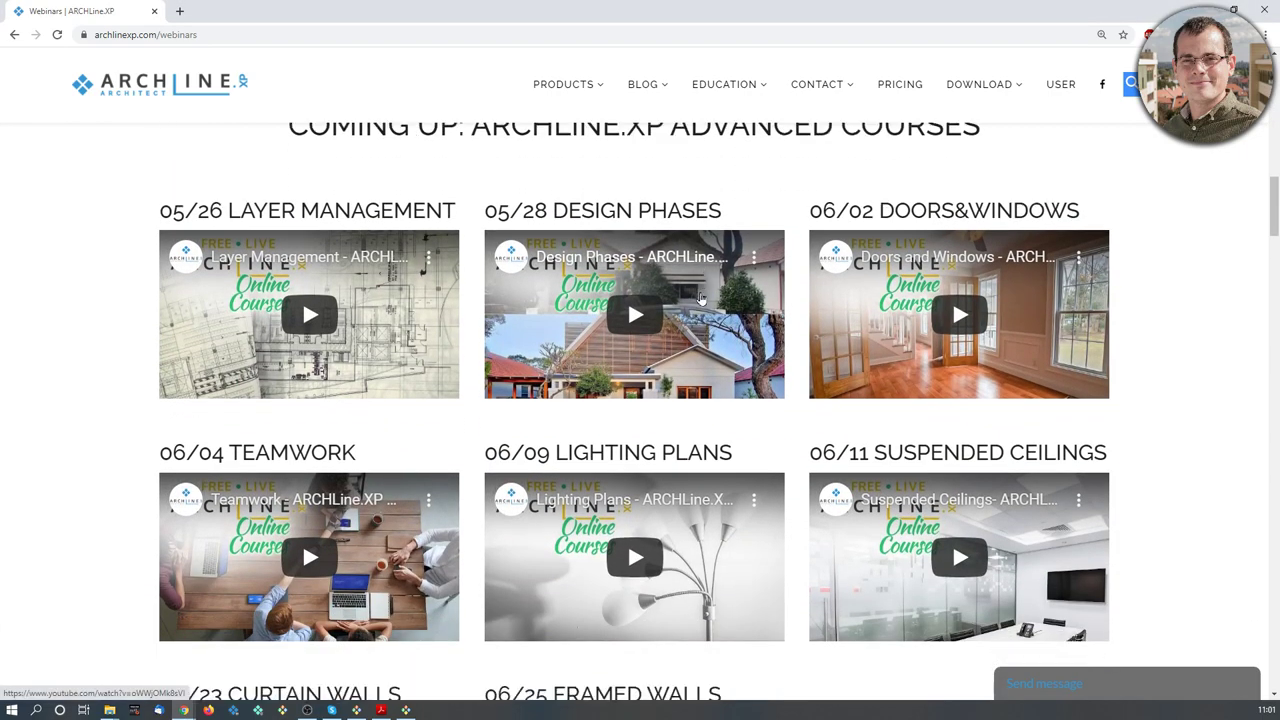
scroll(698, 300, "down", 5)
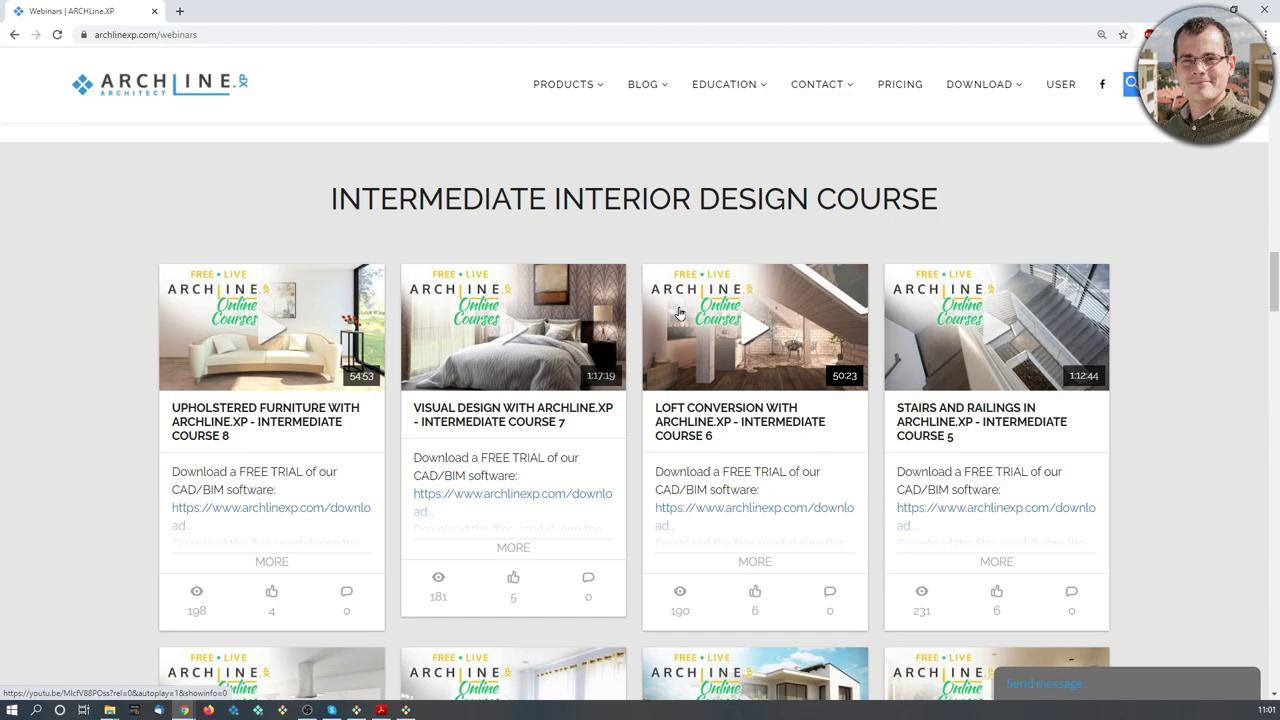
scroll(678, 313, "down", 3)
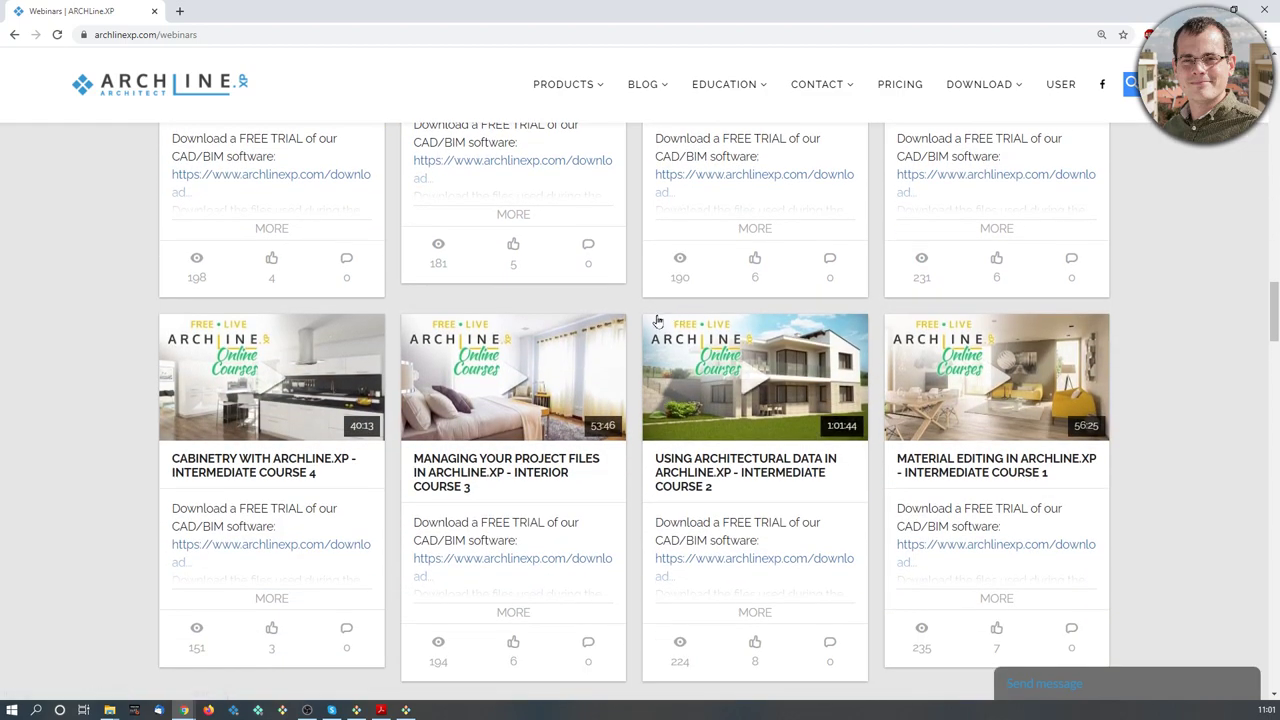
scroll(652, 317, "down", 2)
scroll(846, 368, "down", 3)
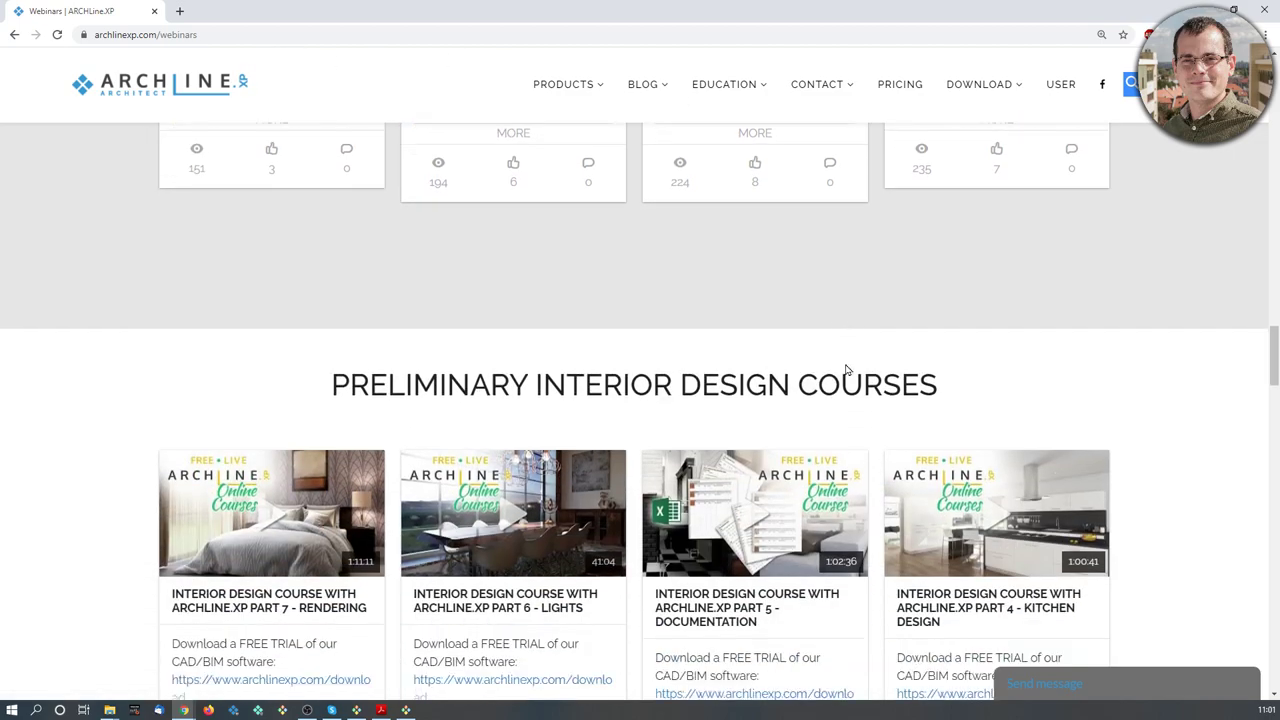
scroll(845, 369, "down", 1)
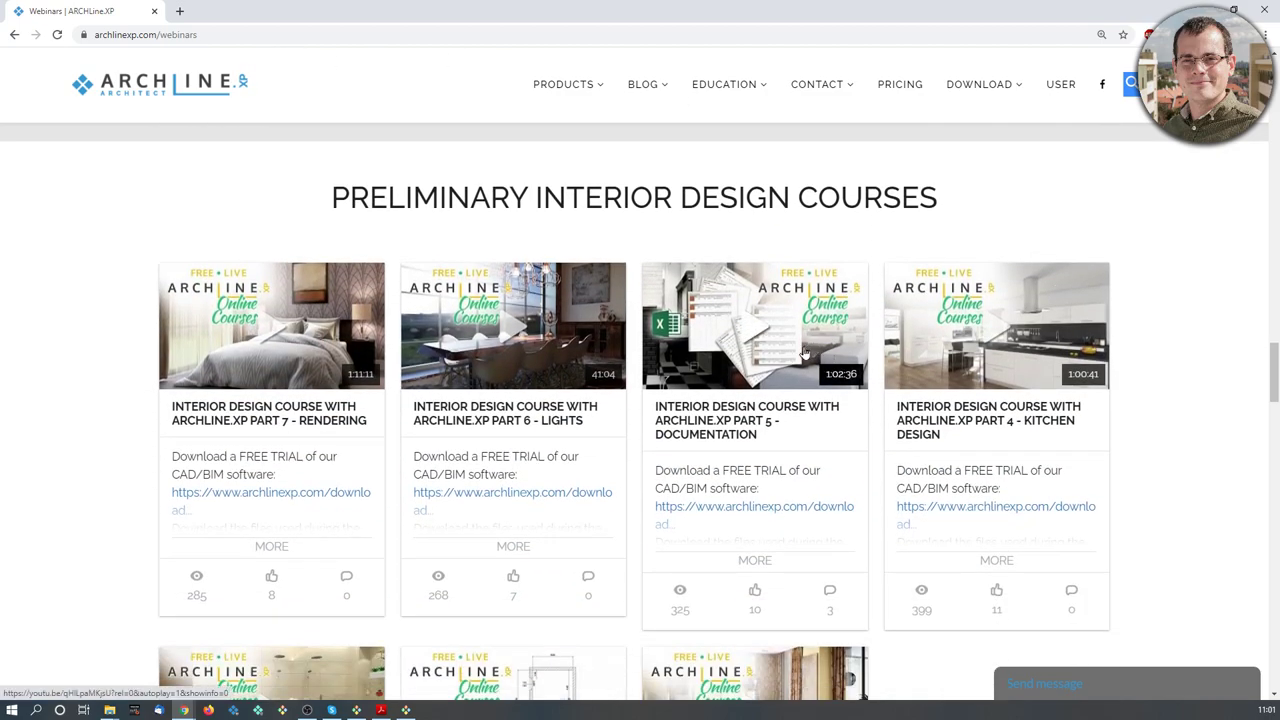
scroll(772, 380, "up", 4)
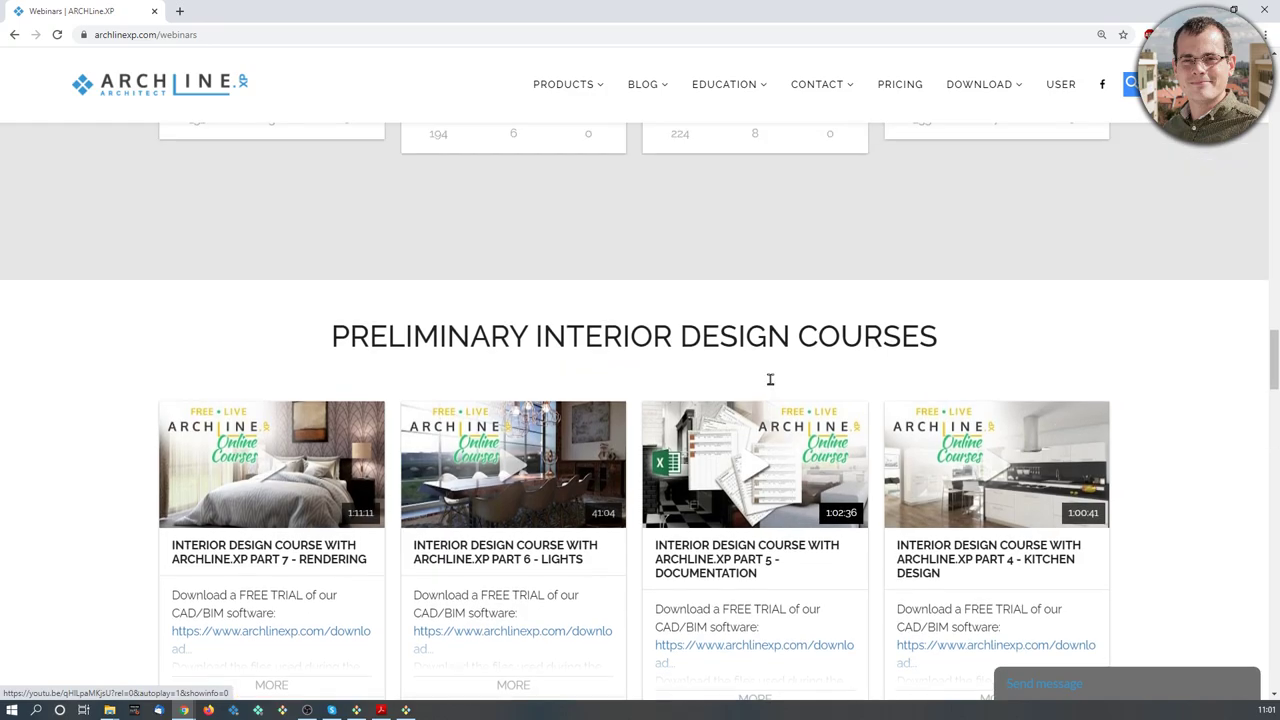
scroll(770, 386, "up", 15)
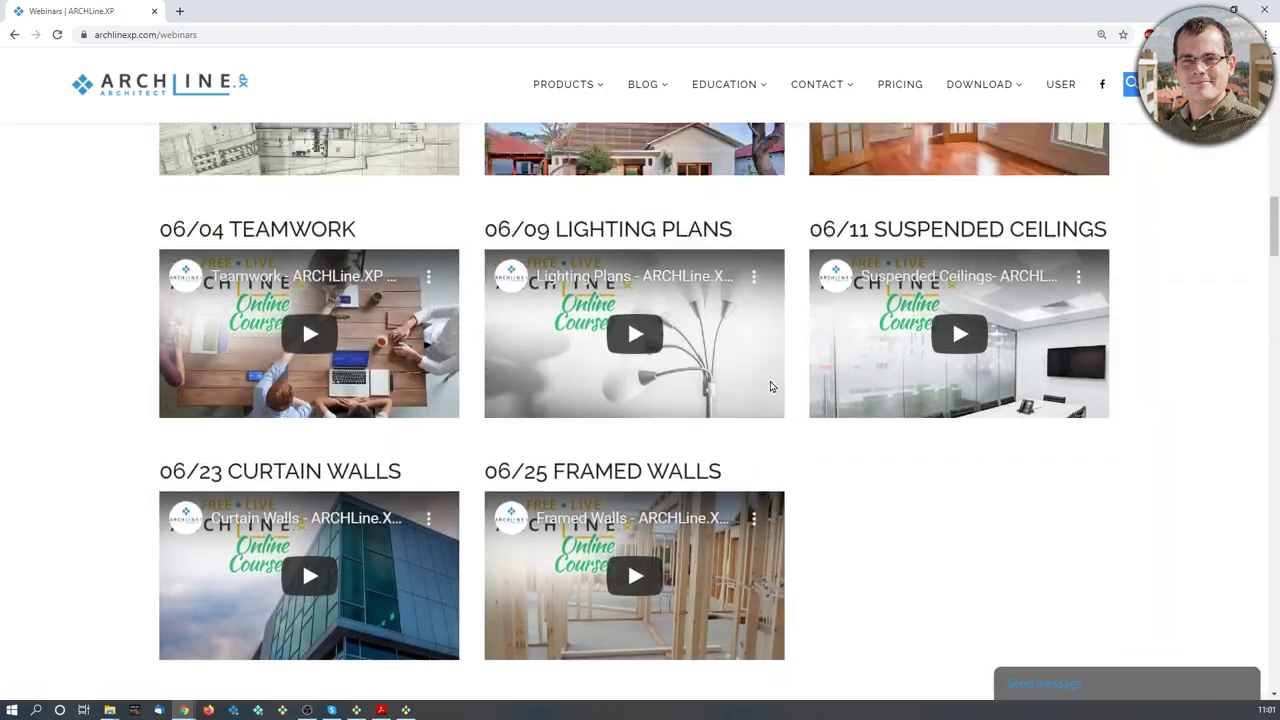
scroll(770, 386, "up", 2)
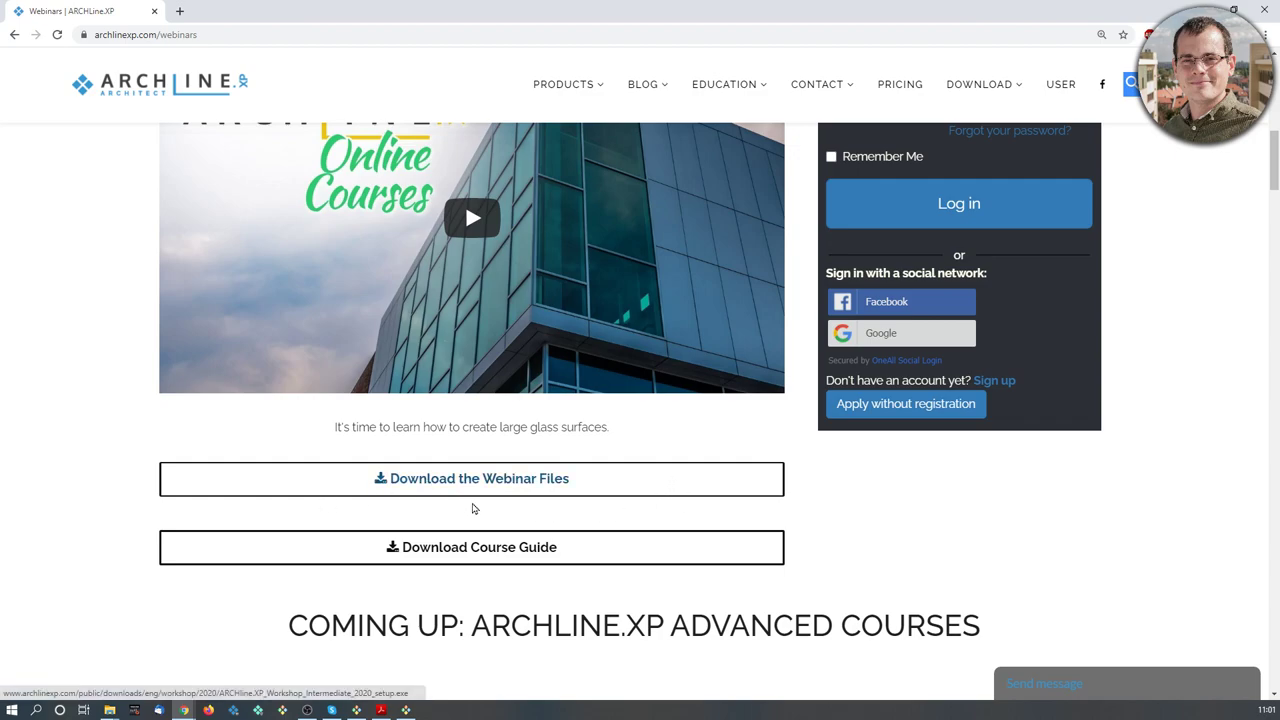
Switch to the course guide in Acrobat Reader, examine the curtain walls workshop's floor plan and introduction, and move the guide aside.
mouse_move(379, 711)
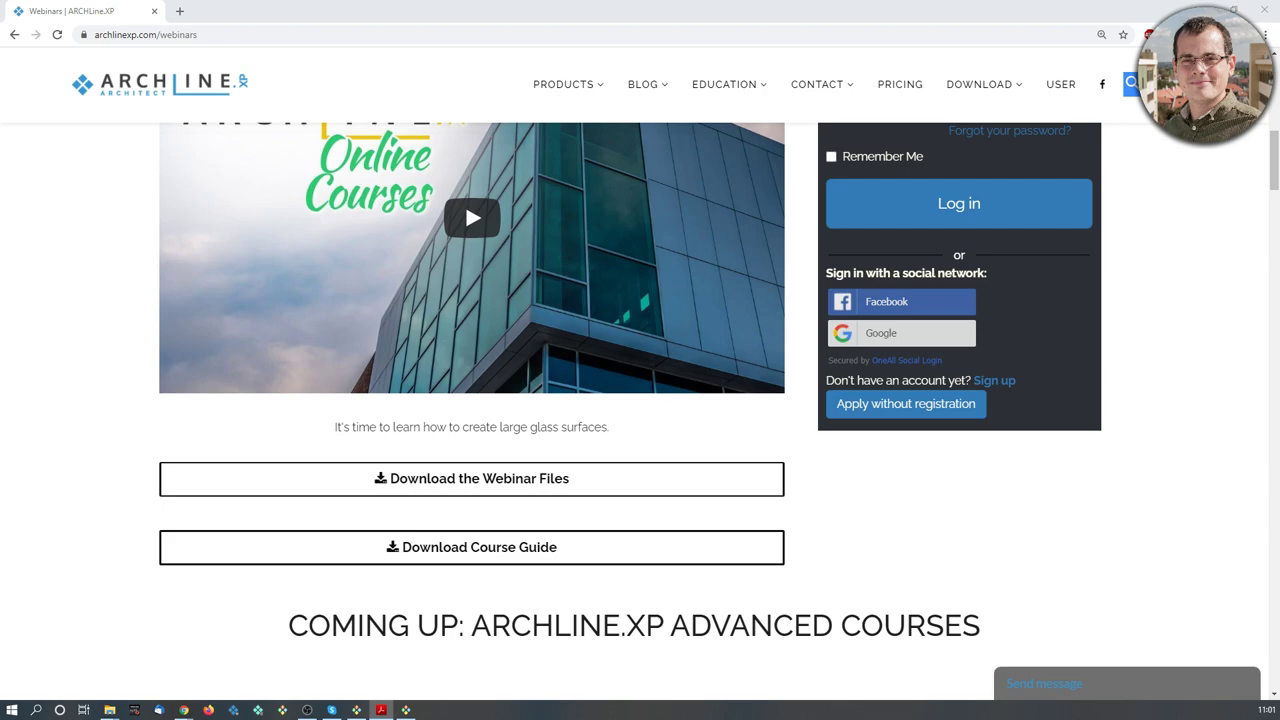
left_click(380, 710)
scroll(565, 443, "down", 3)
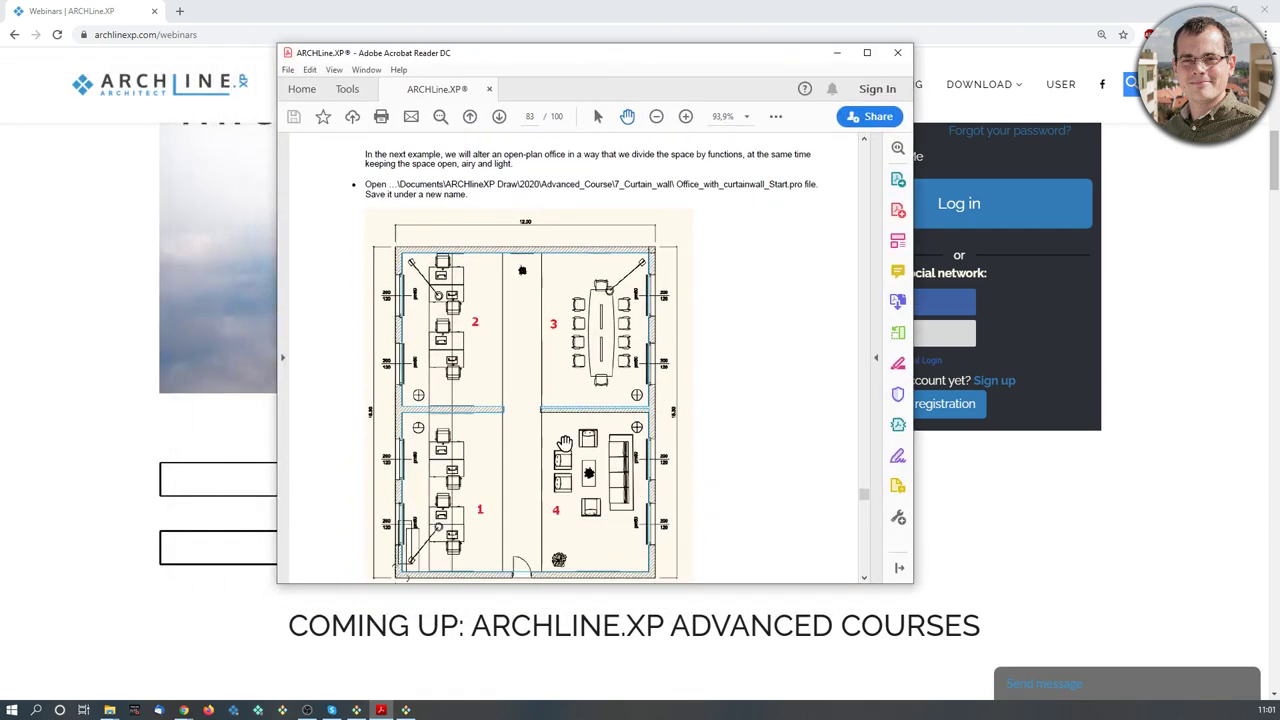
scroll(565, 443, "down", 10)
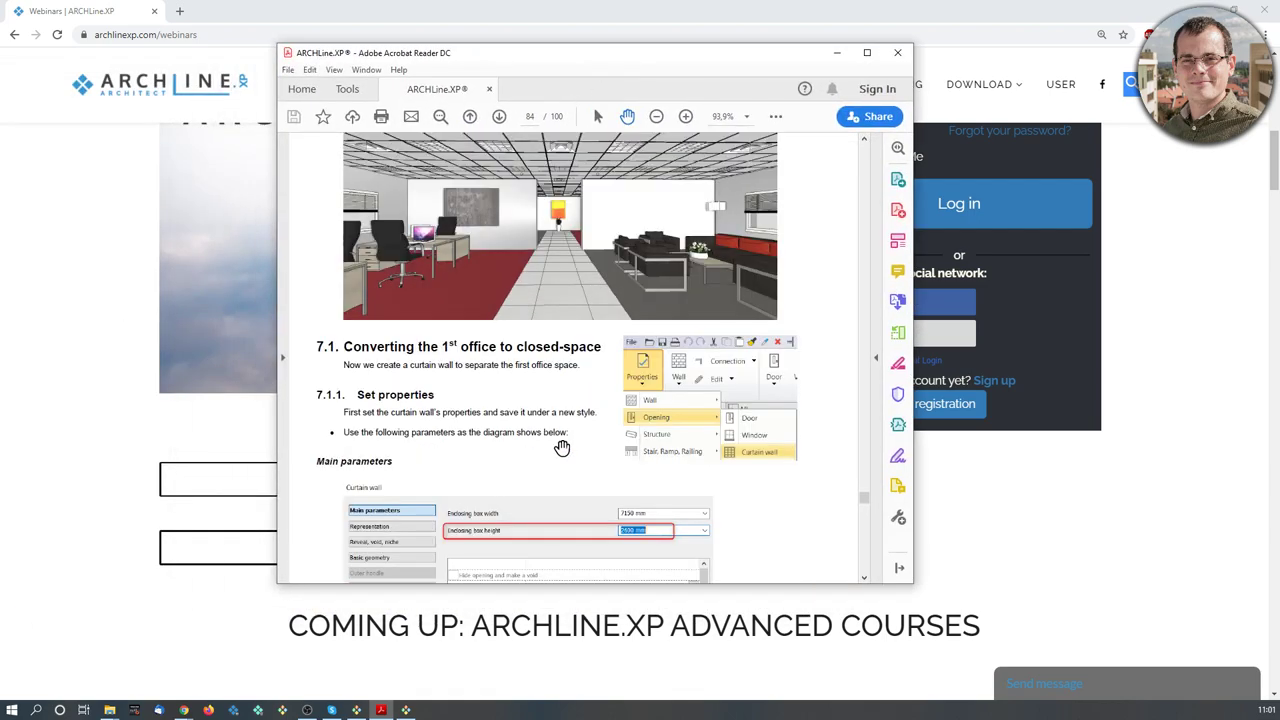
scroll(562, 447, "up", 5)
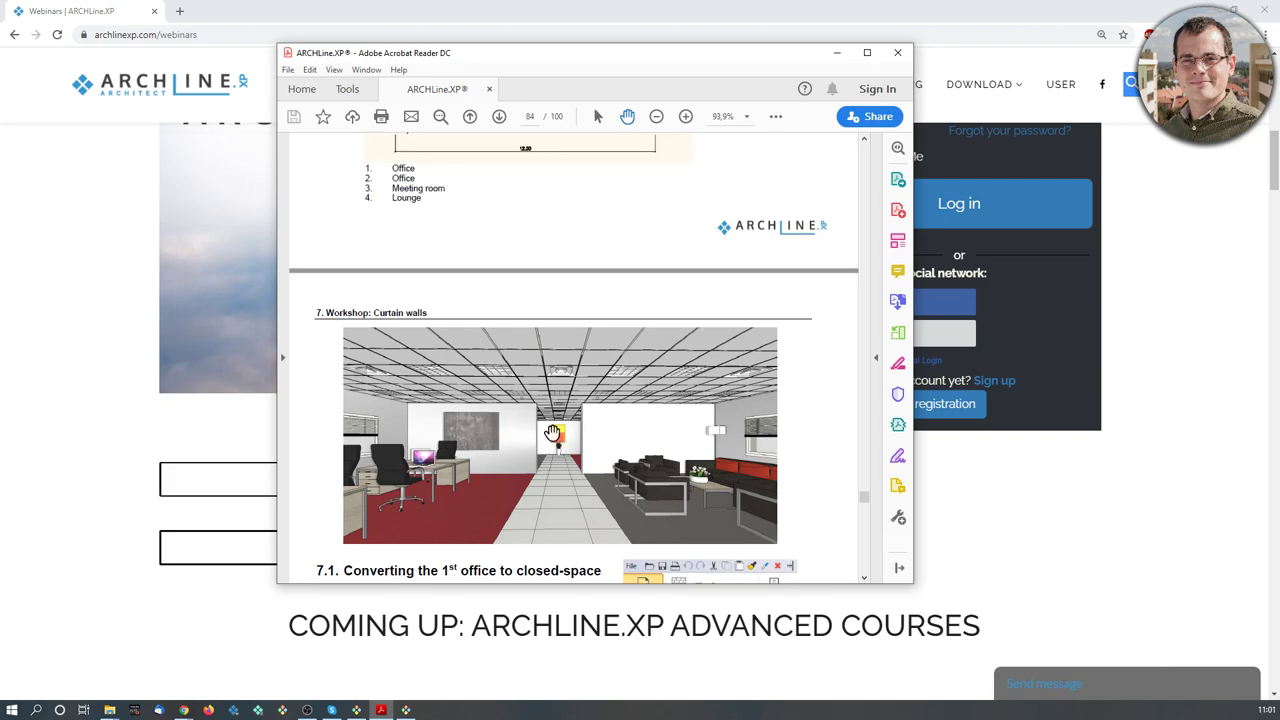
scroll(646, 180, "up", 1)
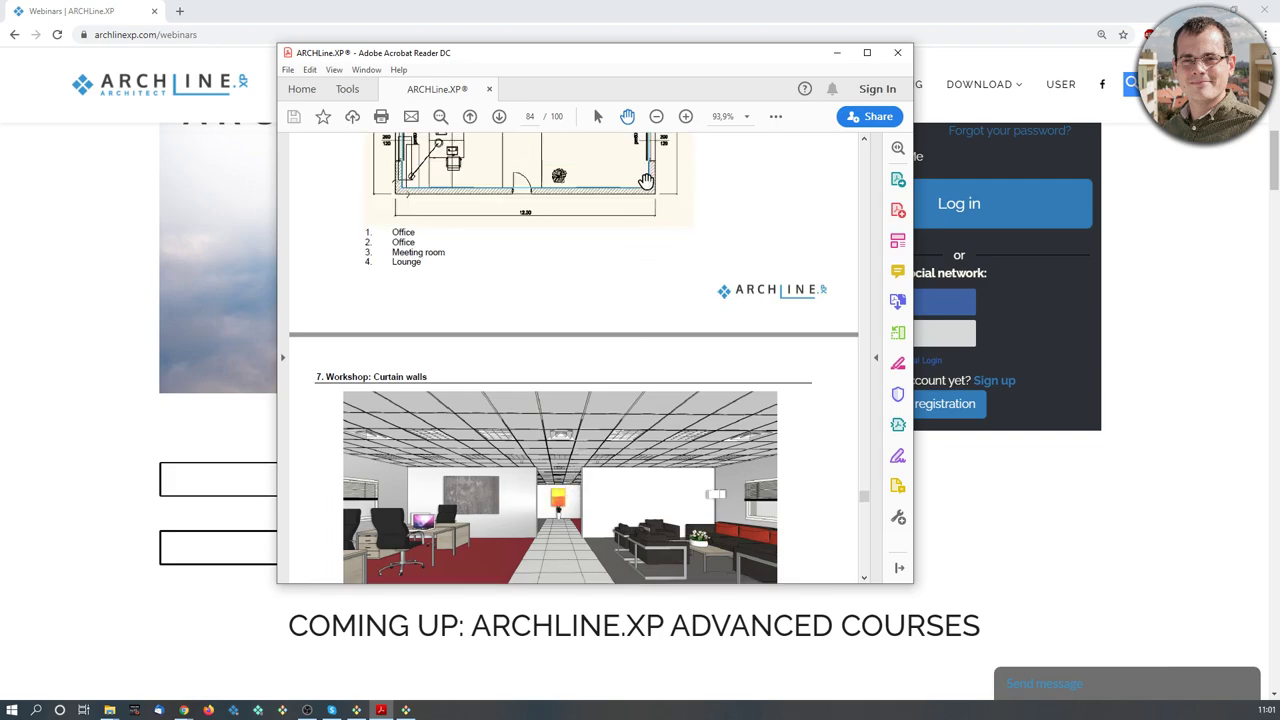
scroll(630, 240, "up", 8)
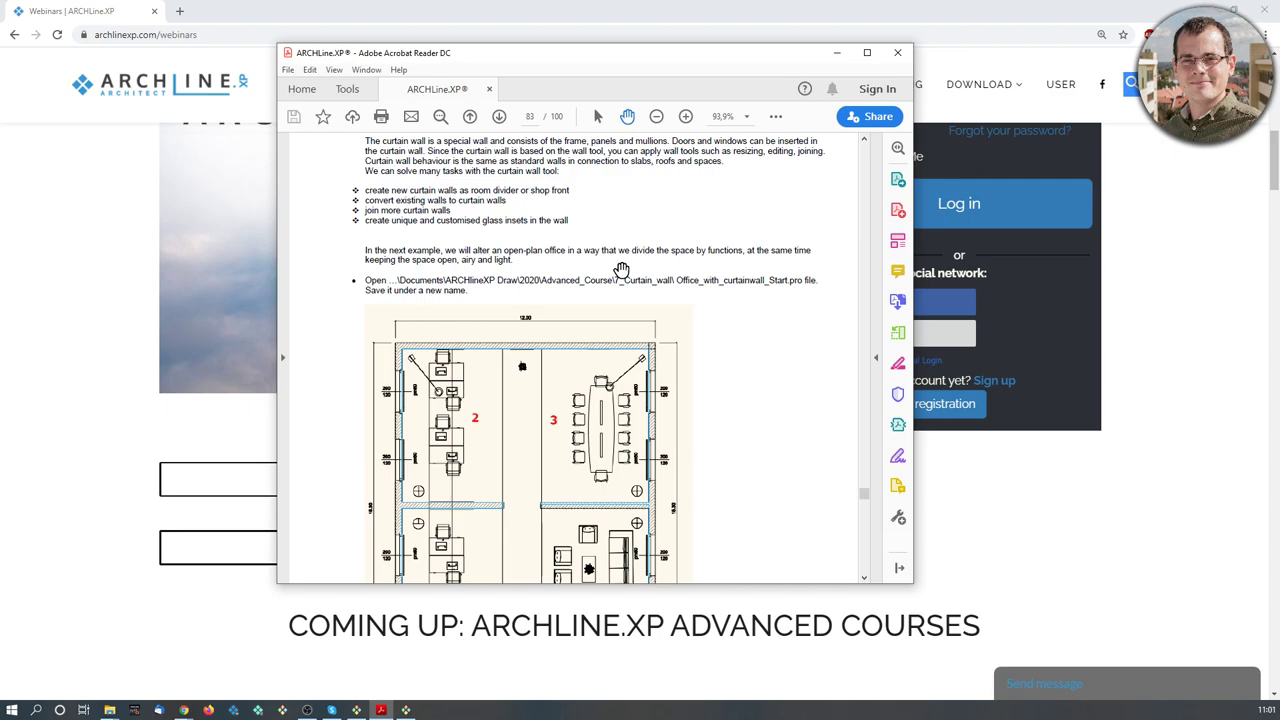
left_click_drag(716, 53, 0, 100)
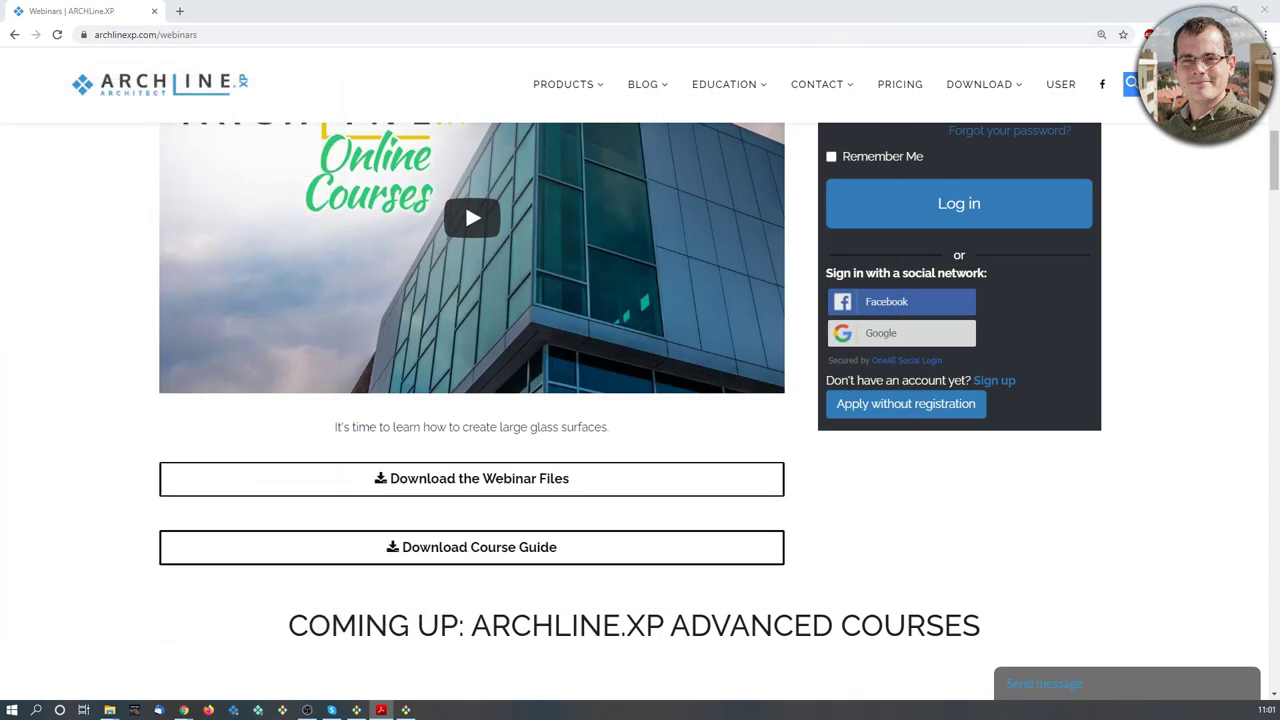
scroll(383, 315, "up", 1)
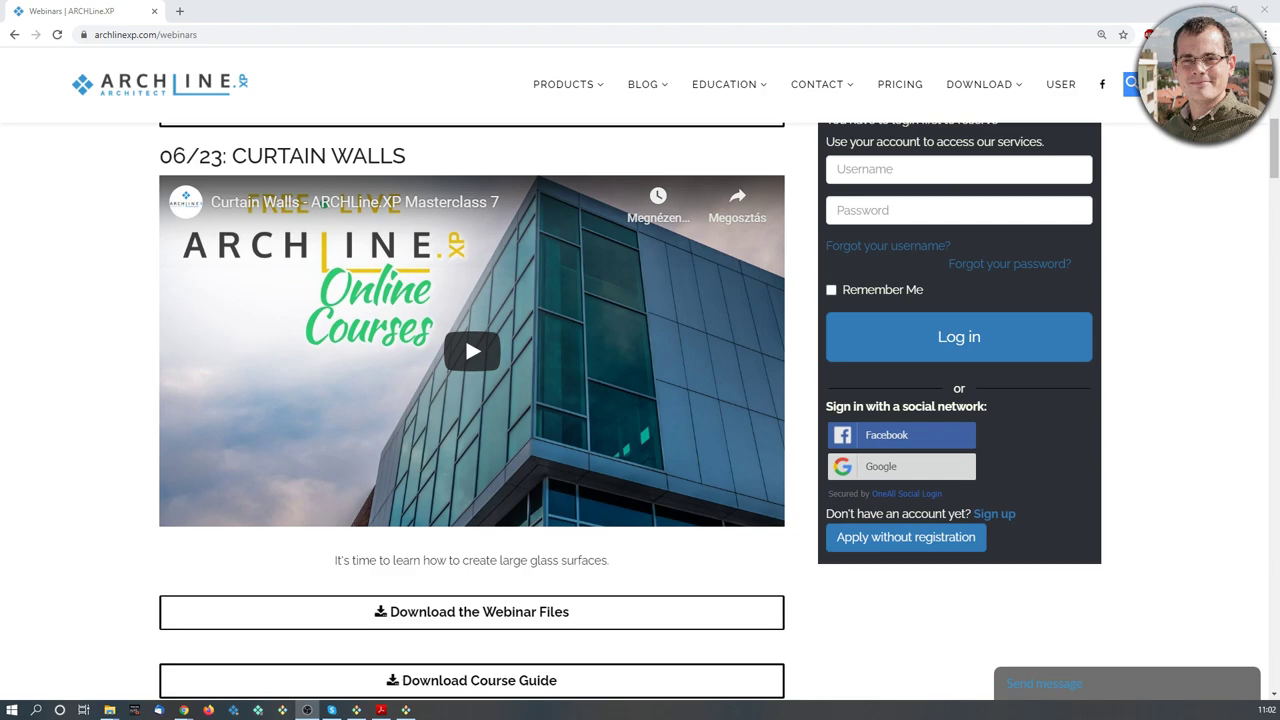
Switch to the Nakatomi3 project in ARCHLine.XP and examine the tower's curtain wall facades from several heights.
key("alt+Tab")
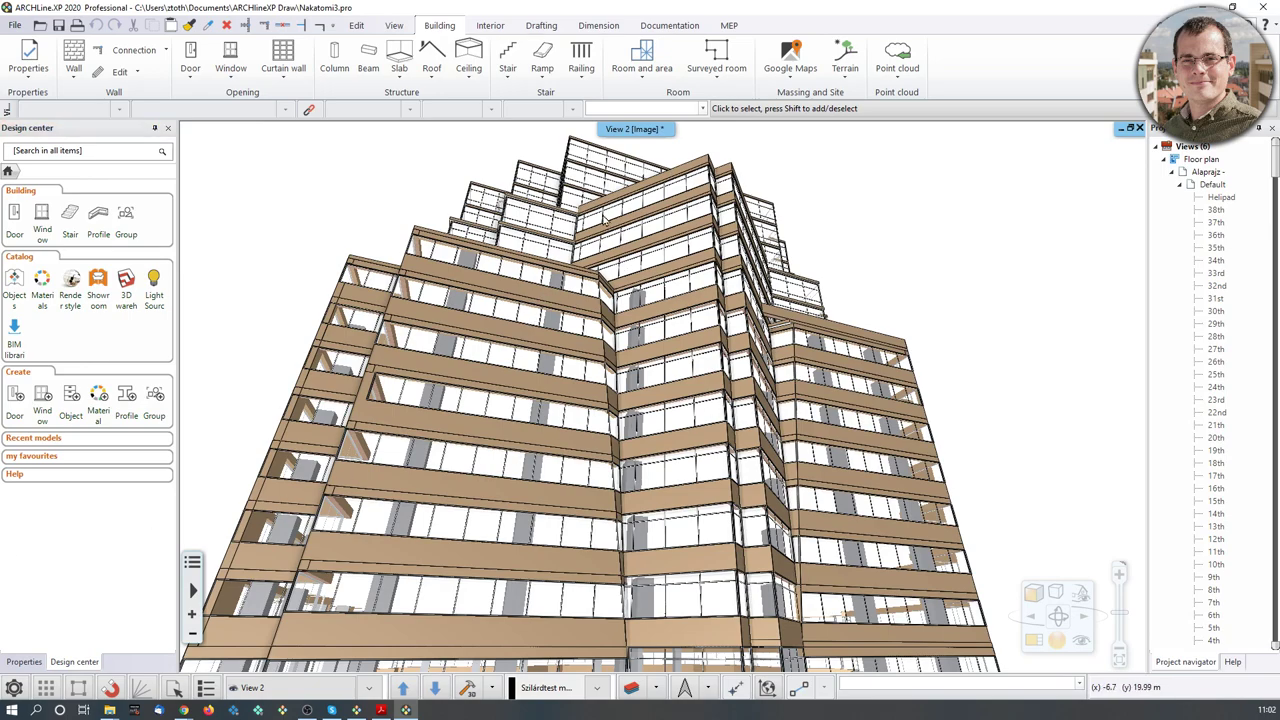
scroll(636, 216, "up", 5)
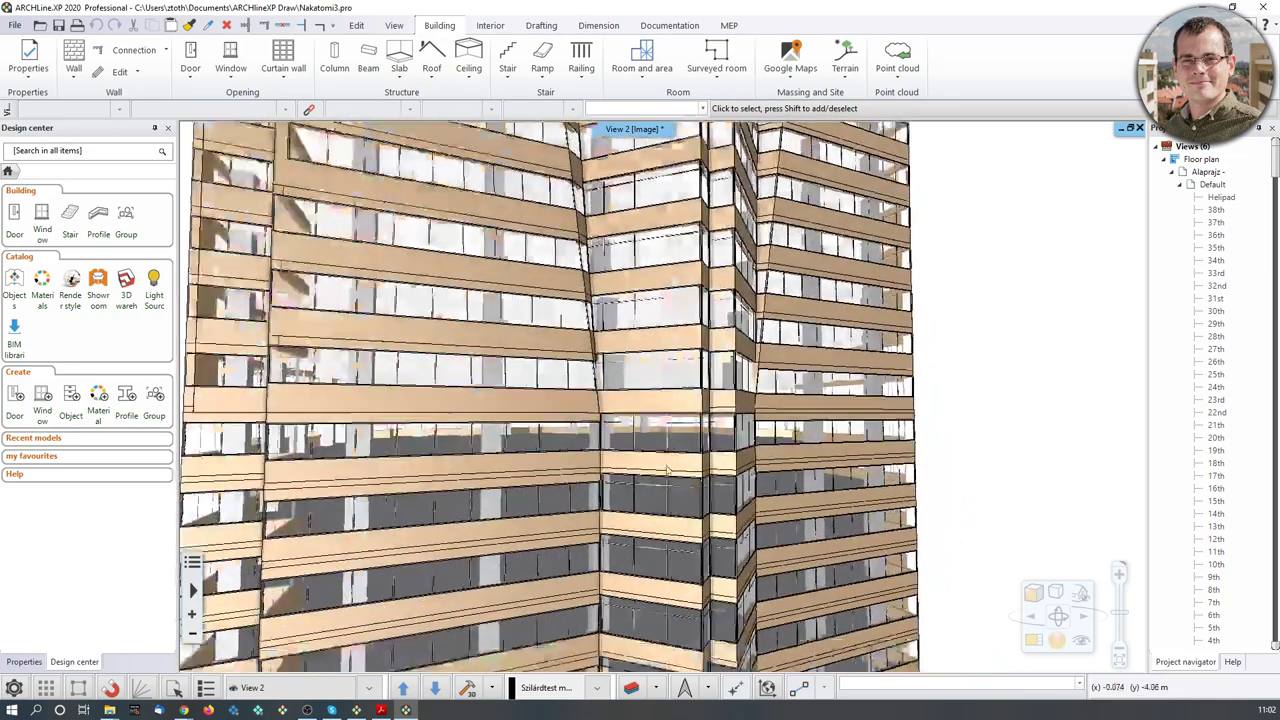
scroll(695, 268, "down", 5)
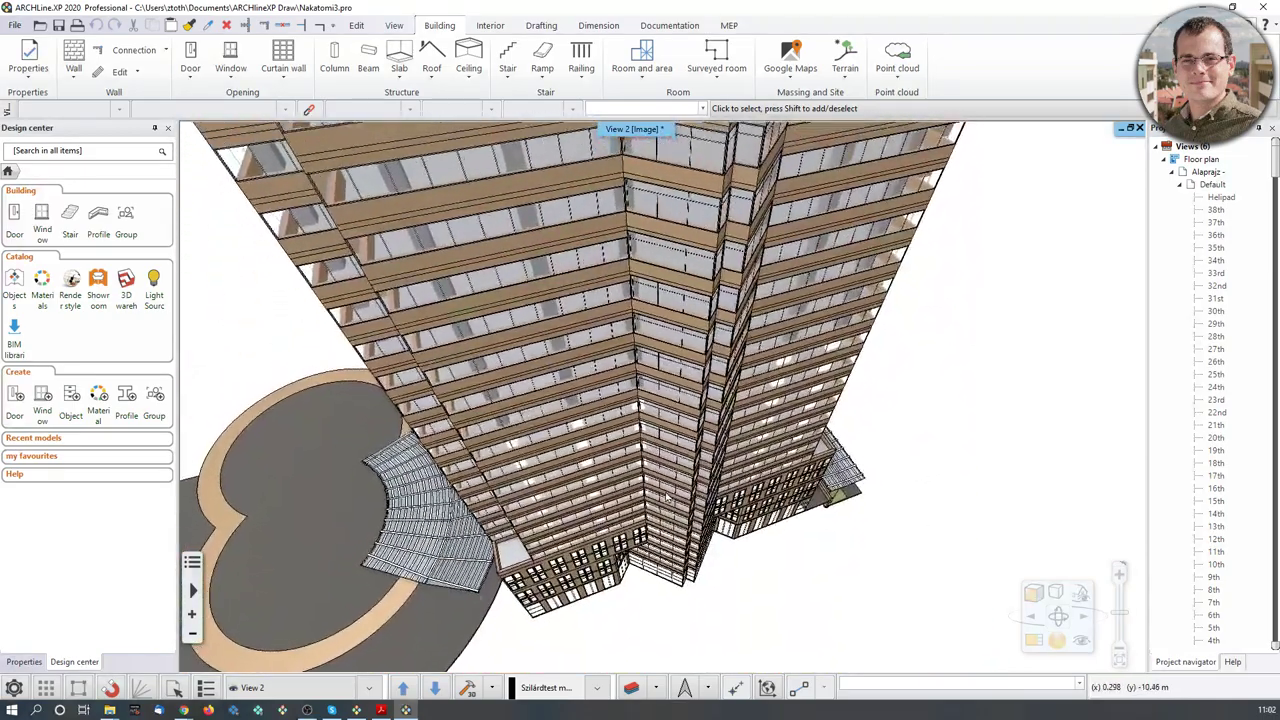
scroll(665, 496, "up", 6)
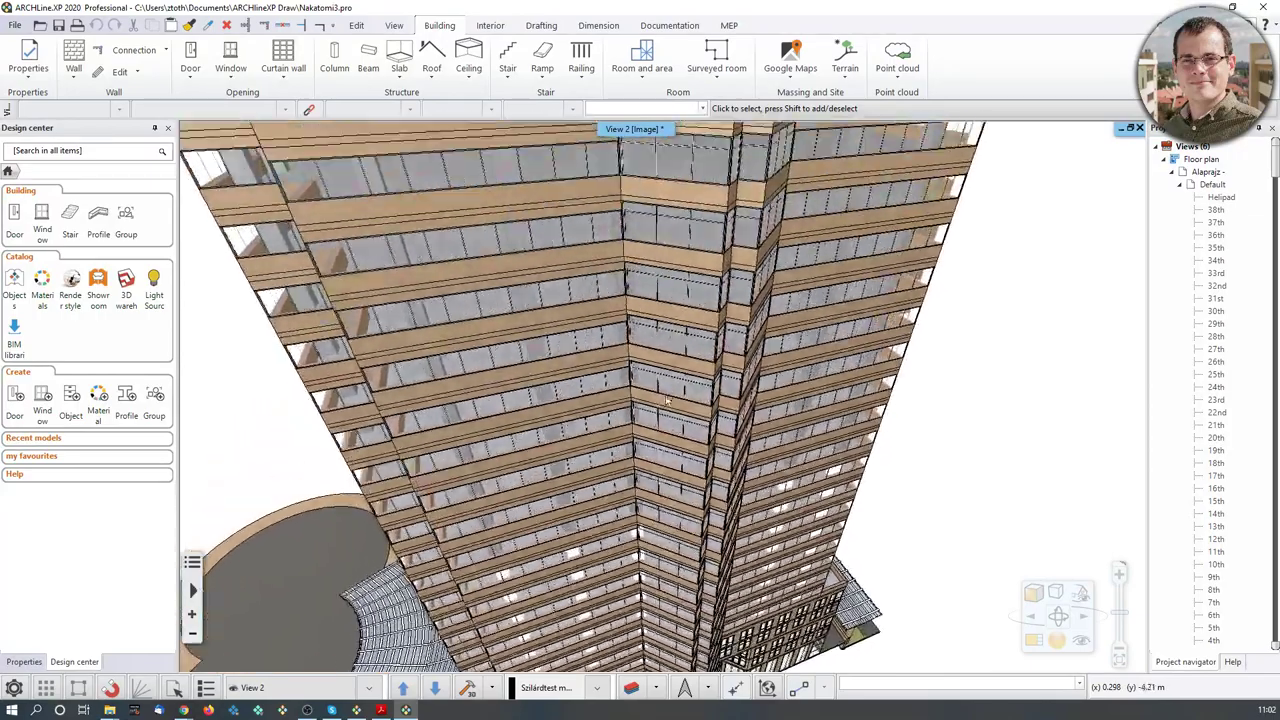
scroll(693, 453, "down", 5)
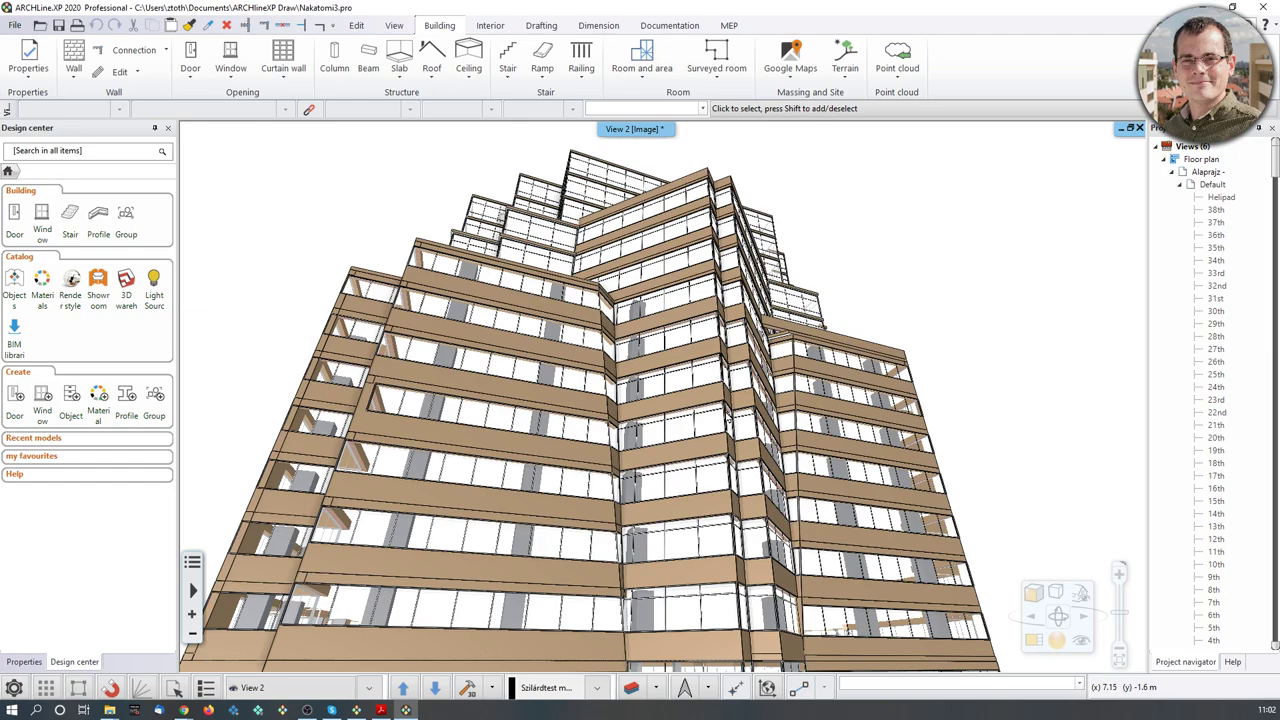
Switch to the Office_Curtain_wall_Start project, make the 3D view the main view and look around the open-plan office.
left_click(356, 710)
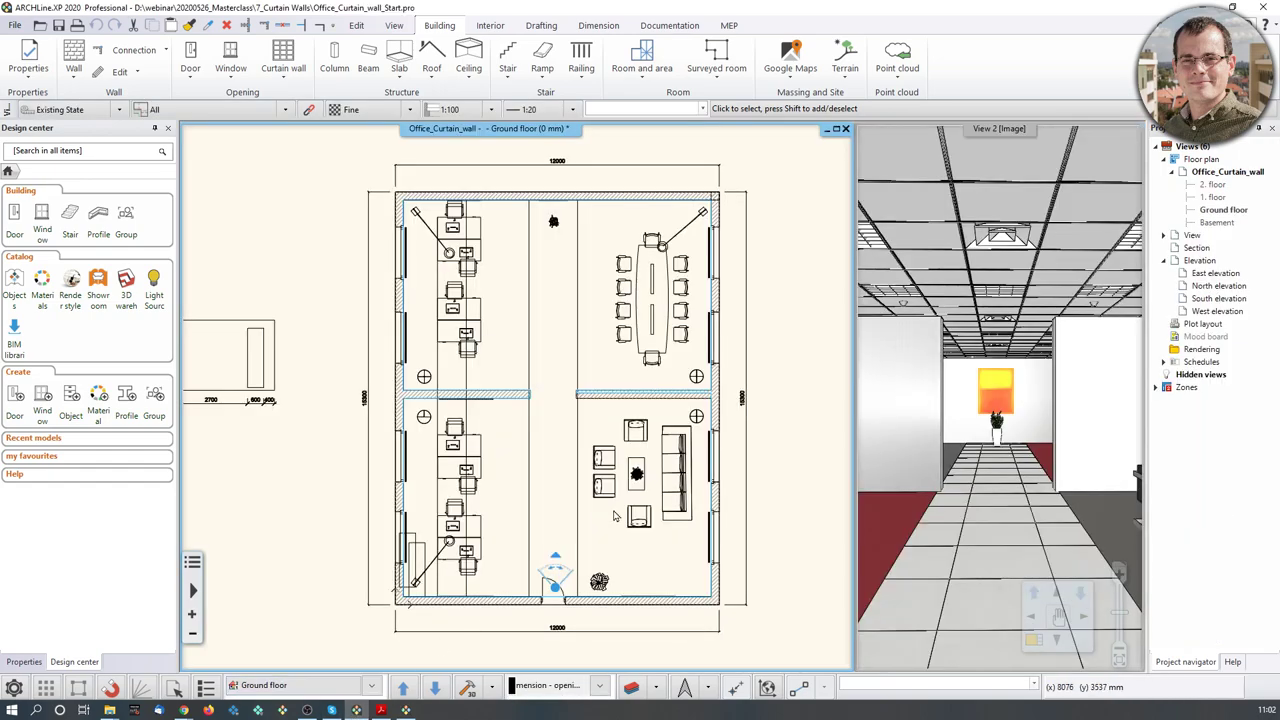
left_click(1034, 641)
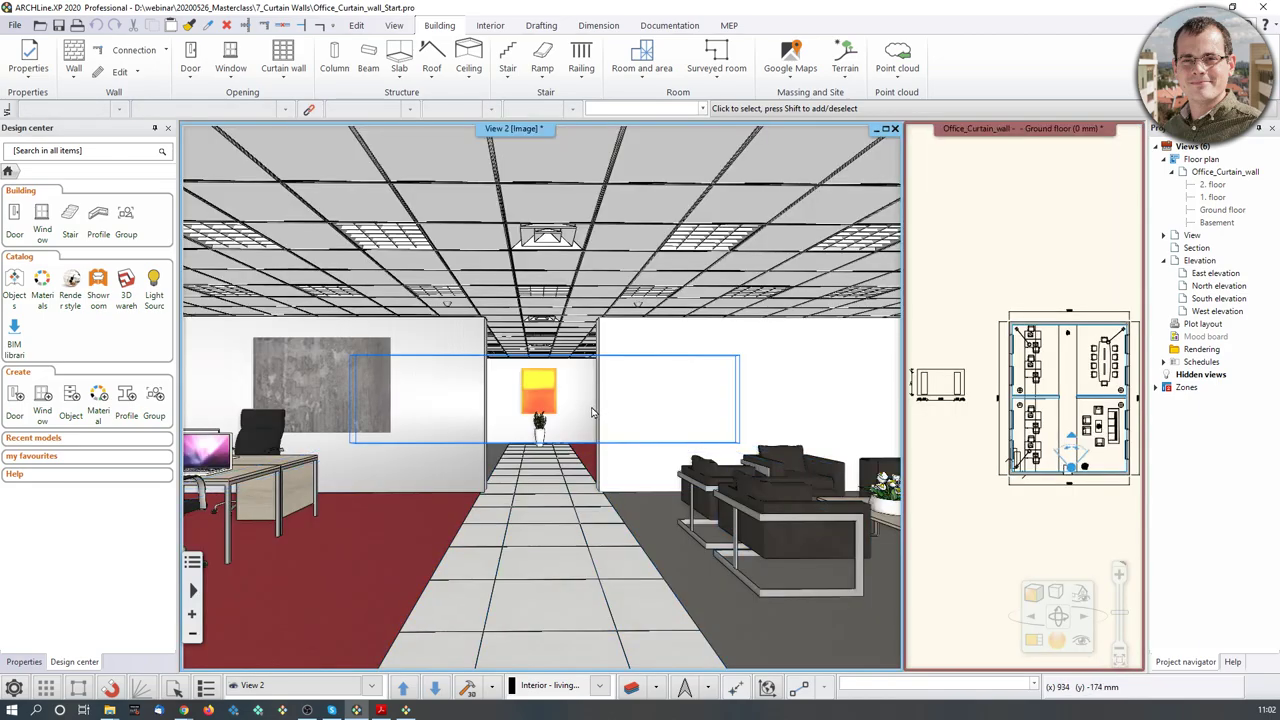
middle_click_drag(601, 414, 838, 418)
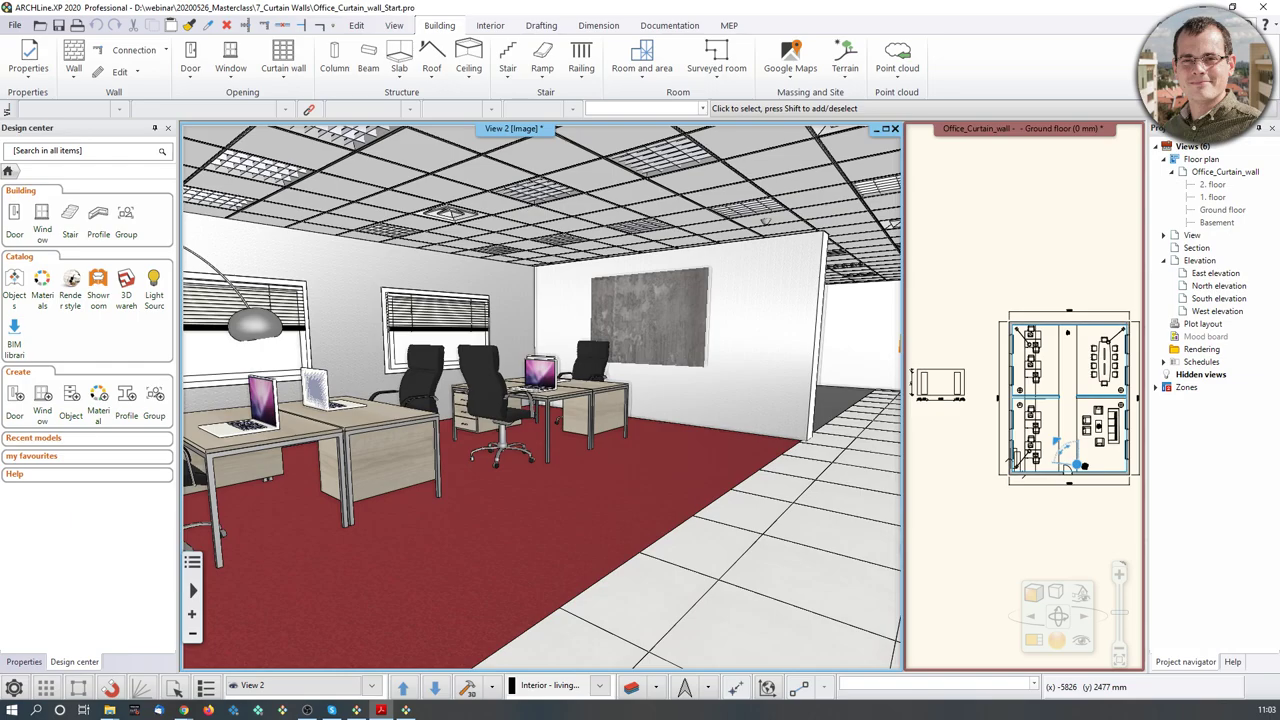
mouse_move(640, 414)
middle_mouse_down()
mouse_move(571, 414)
mouse_move(549, 448)
mouse_move(638, 423)
middle_mouse_up()
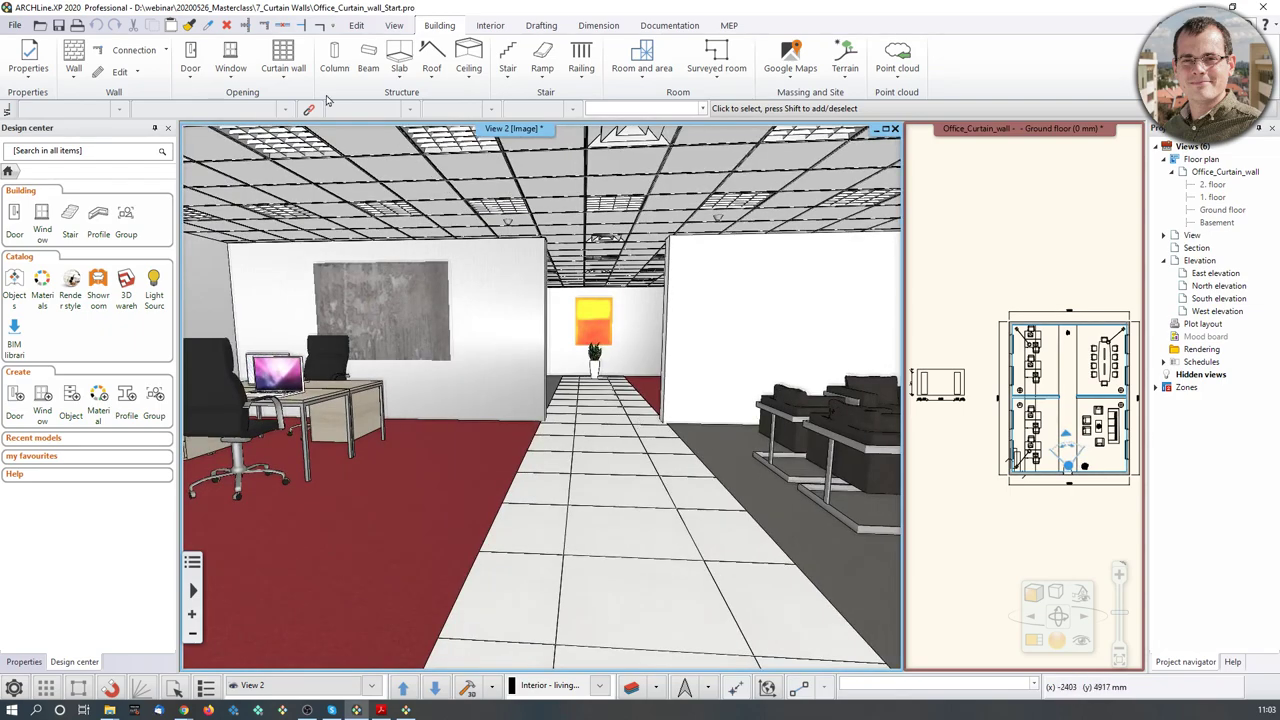
Review the default properties of the Wall tool and close them without changes.
right_click(75, 56)
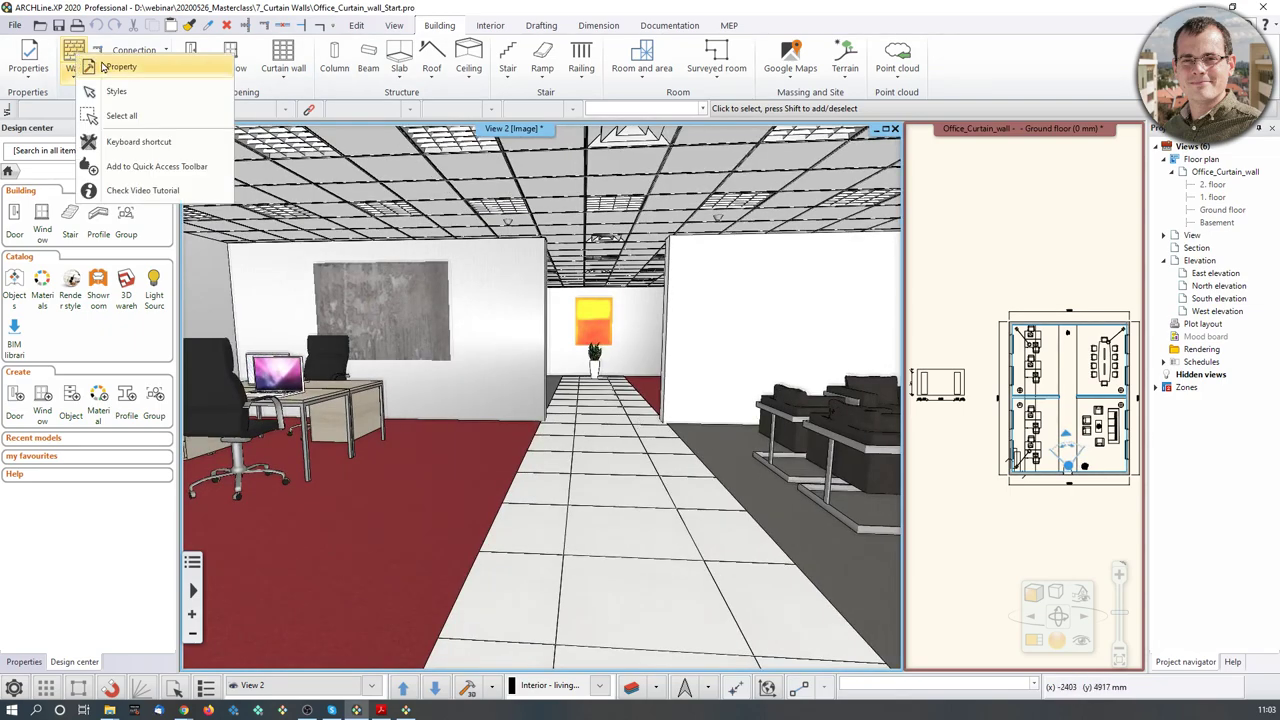
left_click(110, 66)
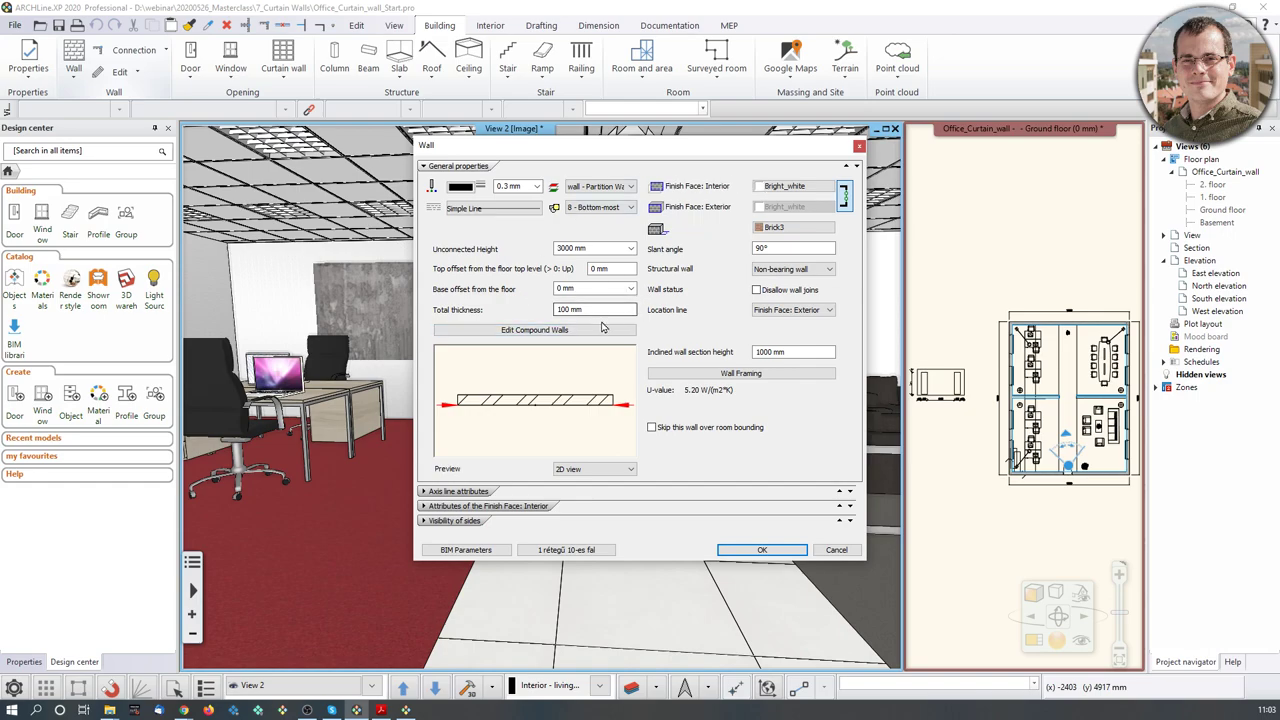
left_click(859, 146)
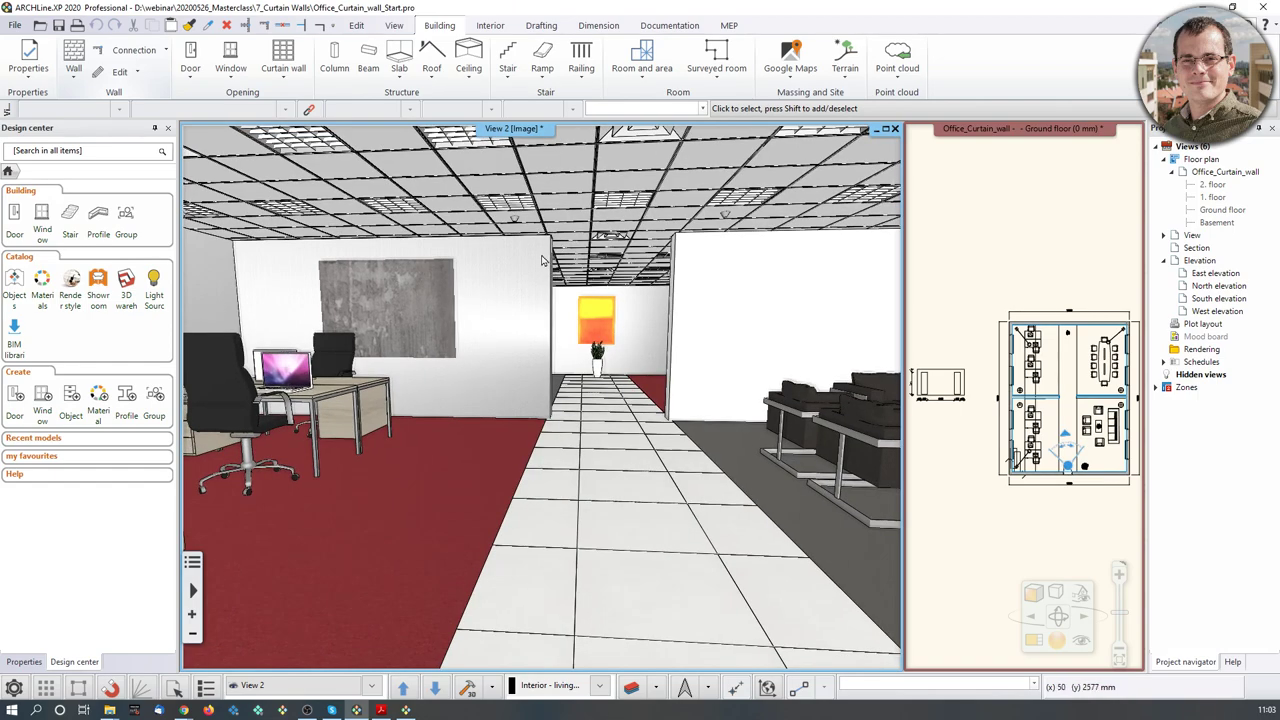
Open the default properties of the Curtain wall tool and rotate the preview model slightly.
right_click(302, 71)
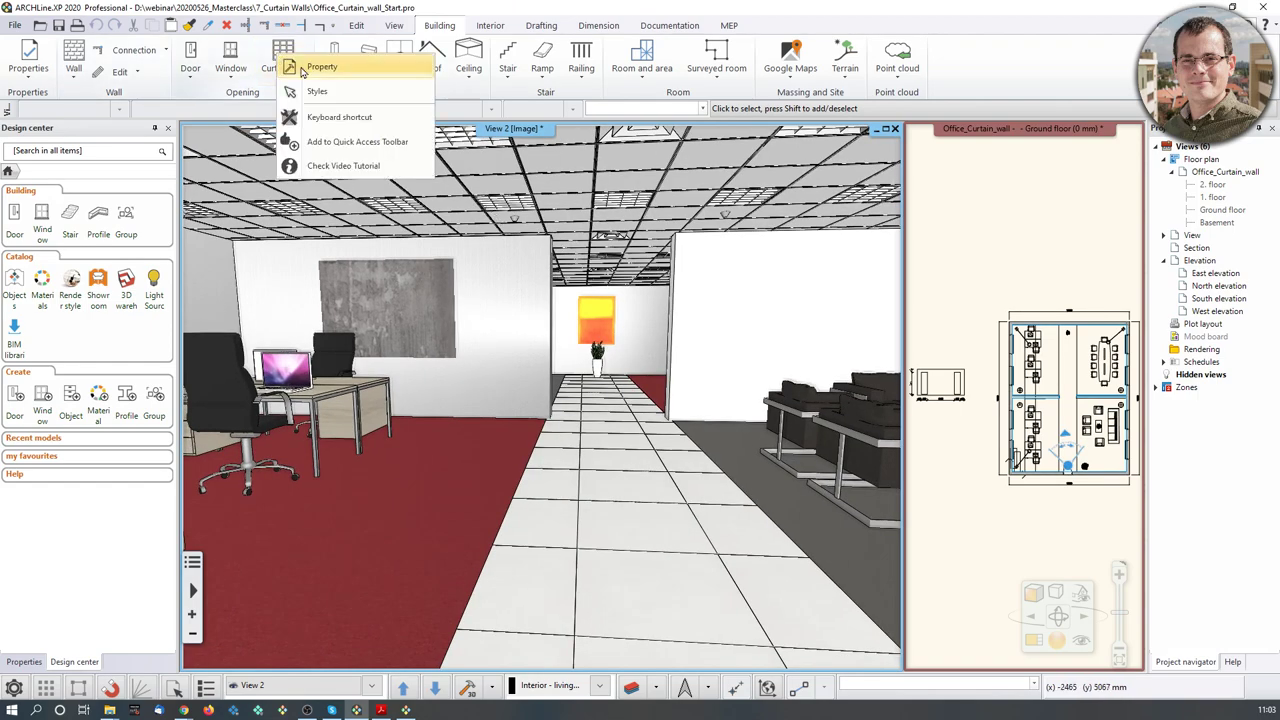
left_click(318, 67)
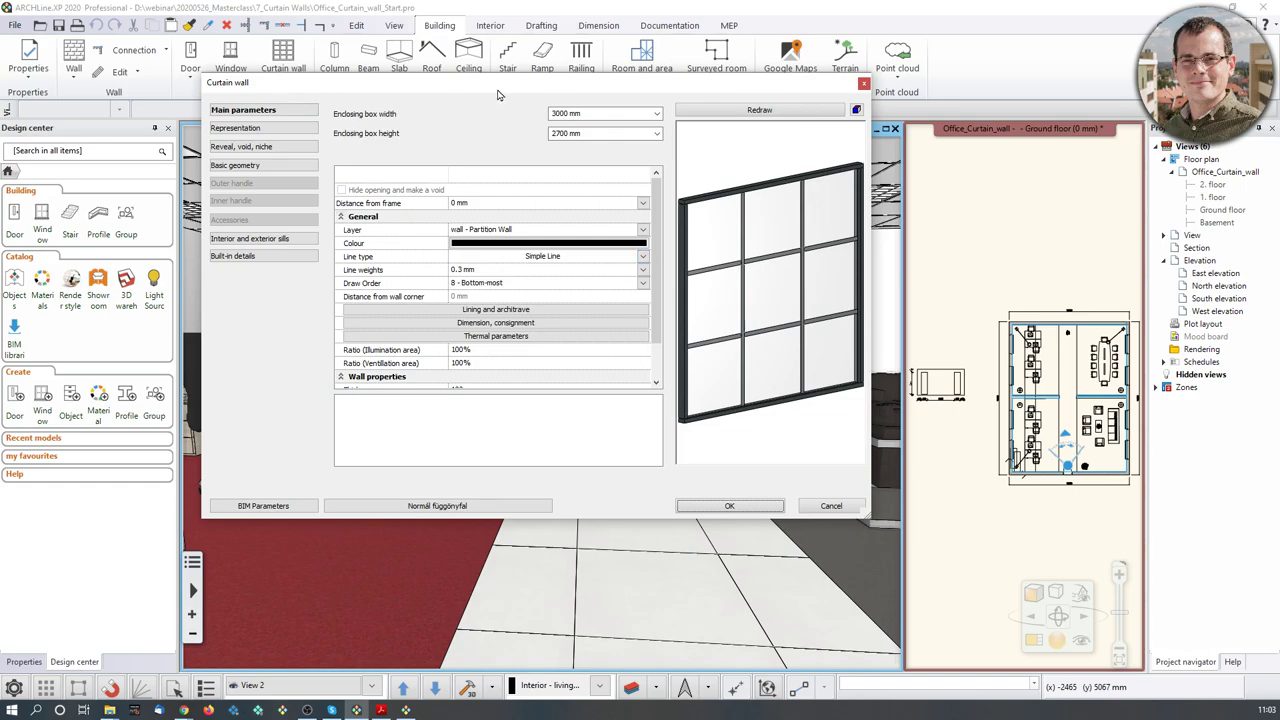
left_click_drag(742, 230, 758, 240)
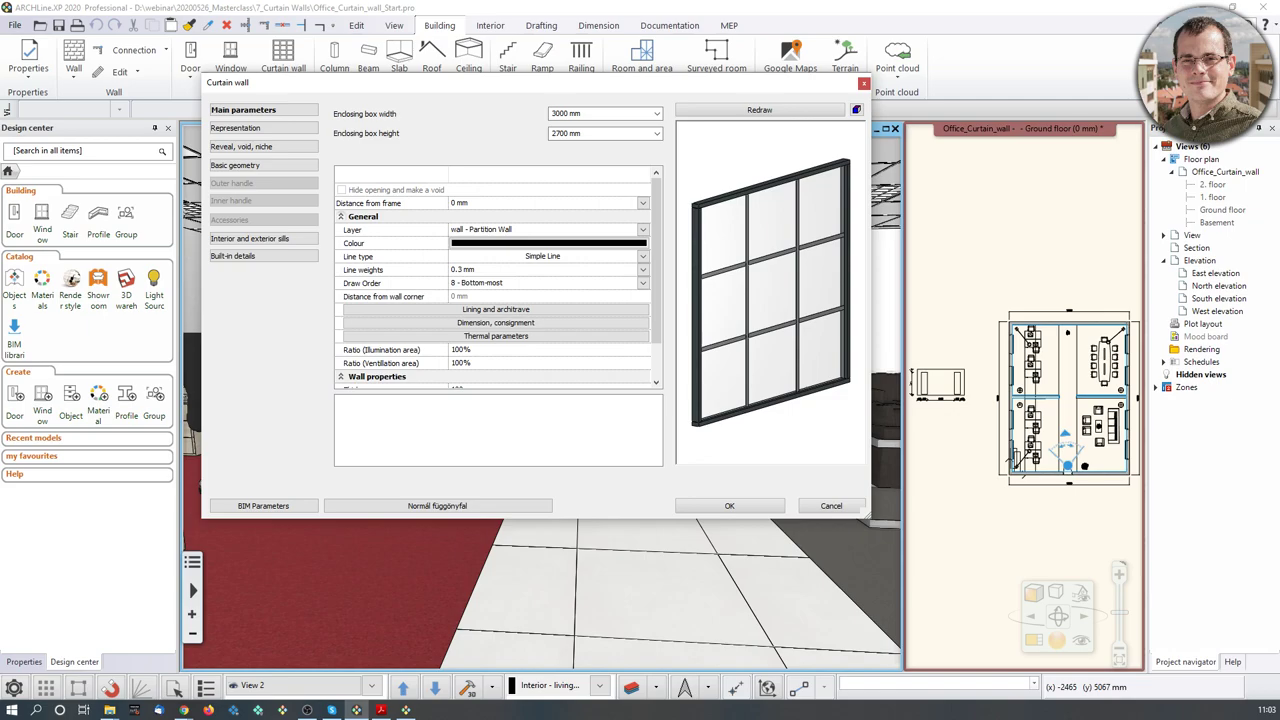
Consult the tutorial PDF, then set the curtain wall's enclosing box to 7150 mm wide and 2600 mm high, redraw the preview and accept.
left_click_drag(0, 36, 577, 71)
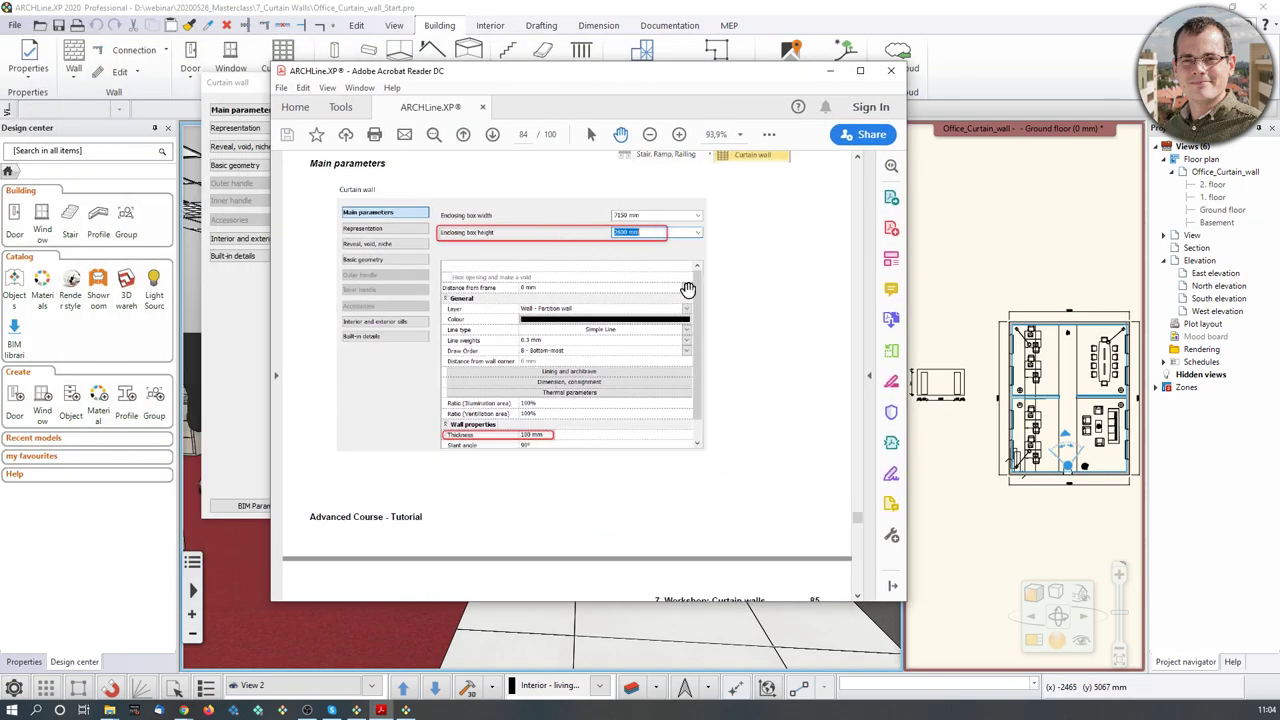
key("alt+Tab")
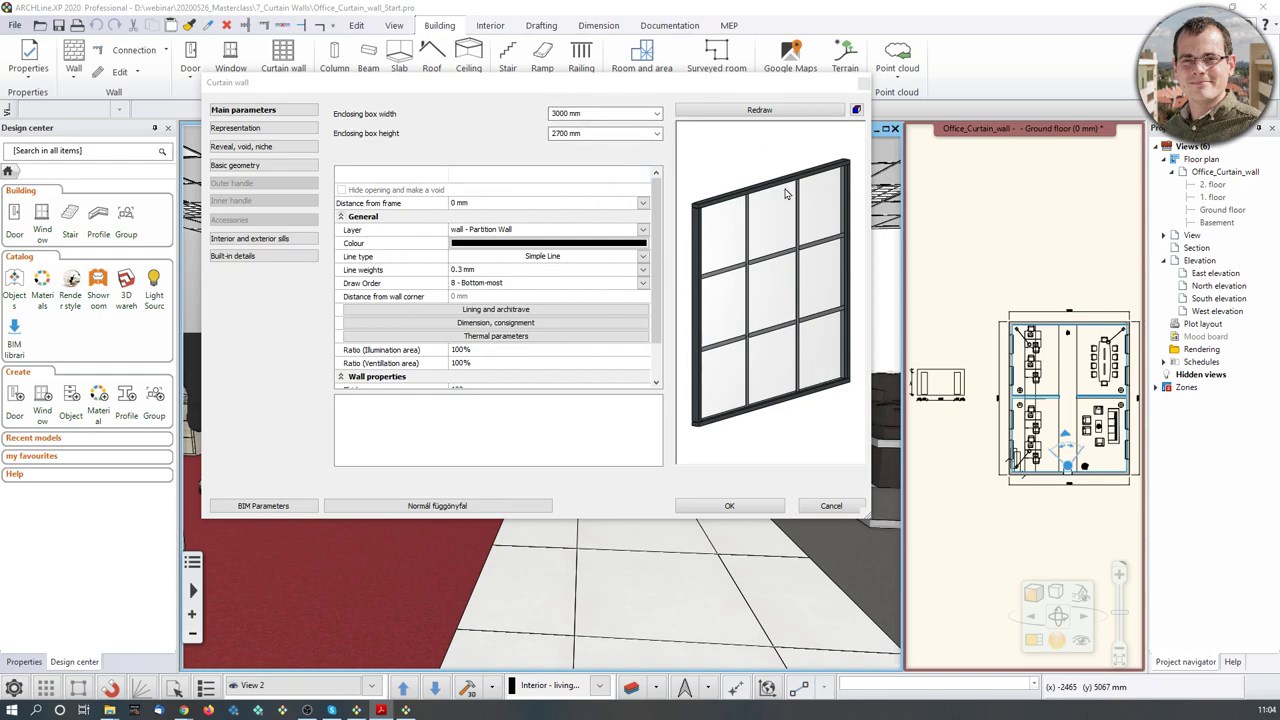
left_click(610, 113)
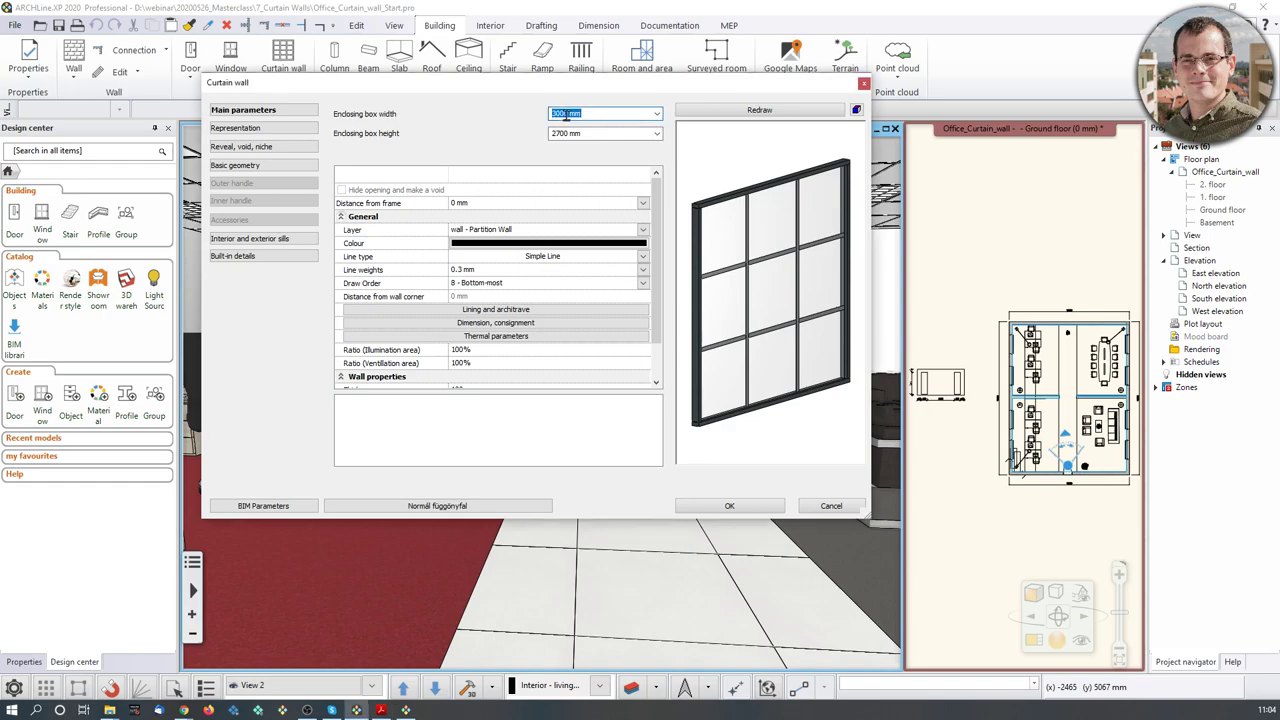
type("7150")
key("Tab")
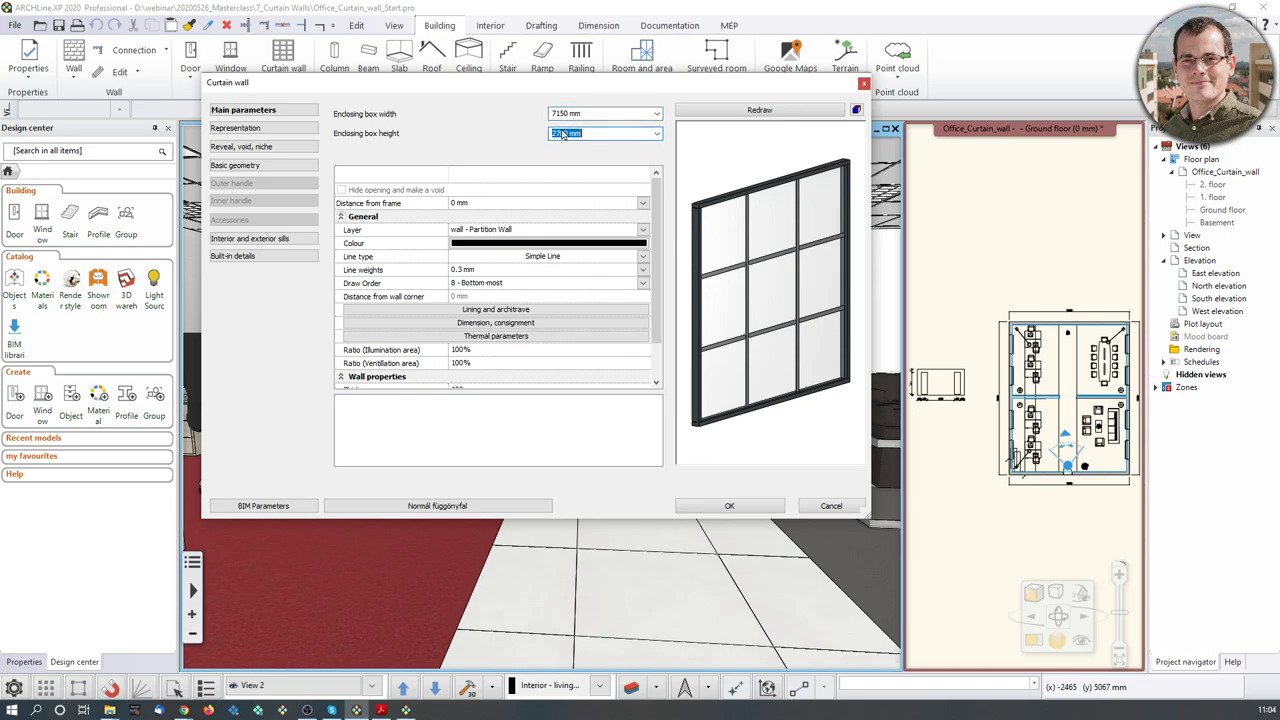
type("2")
left_click(725, 110)
left_click_drag(771, 286, 741, 297)
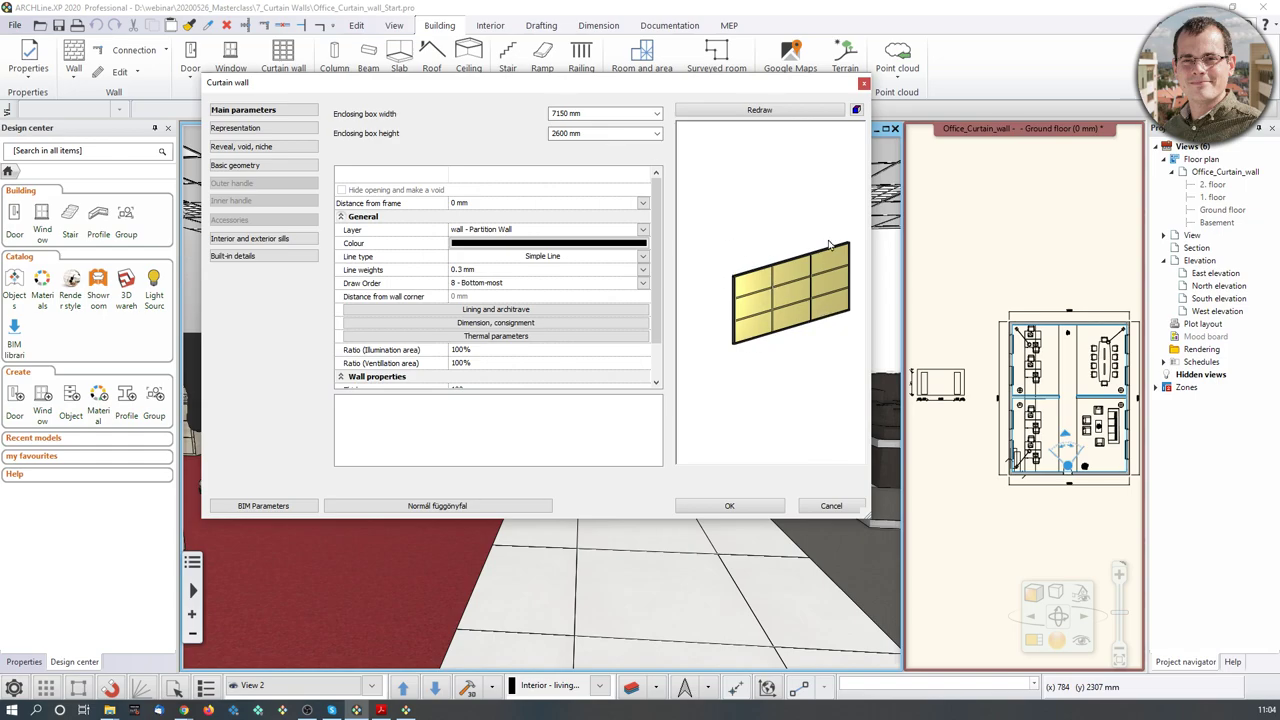
middle_click_drag(824, 258, 822, 239)
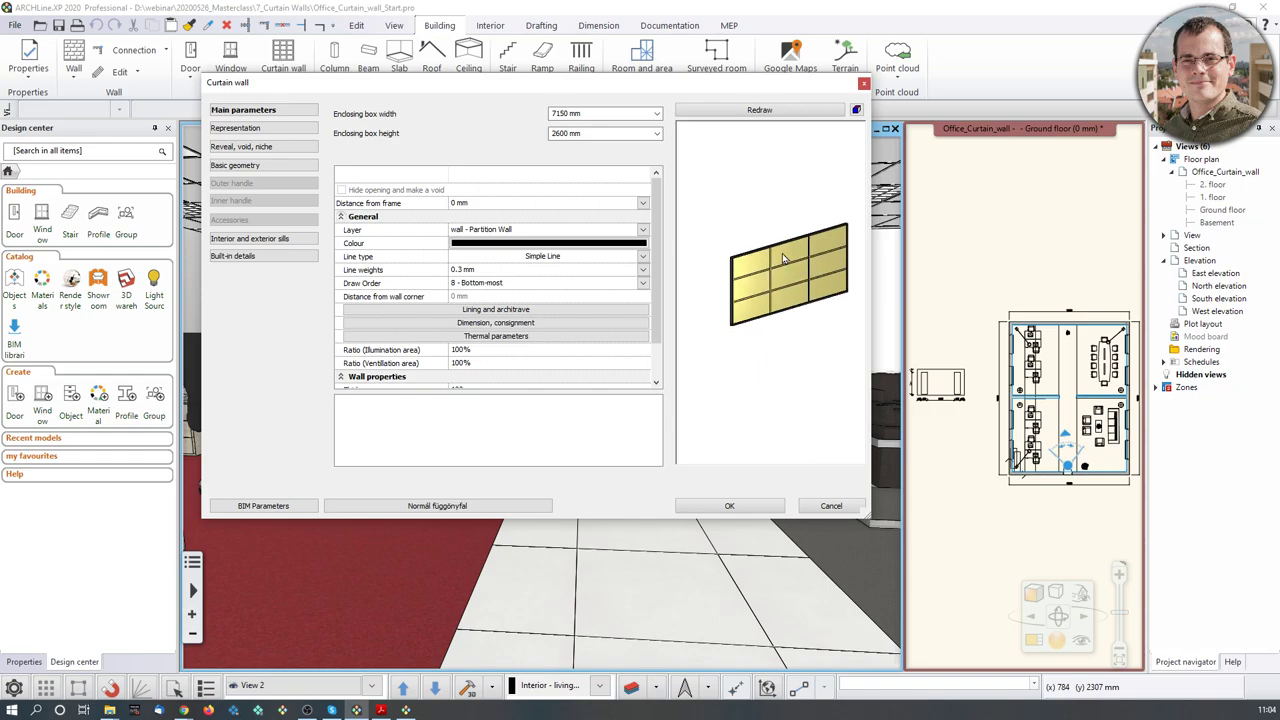
left_click(731, 506)
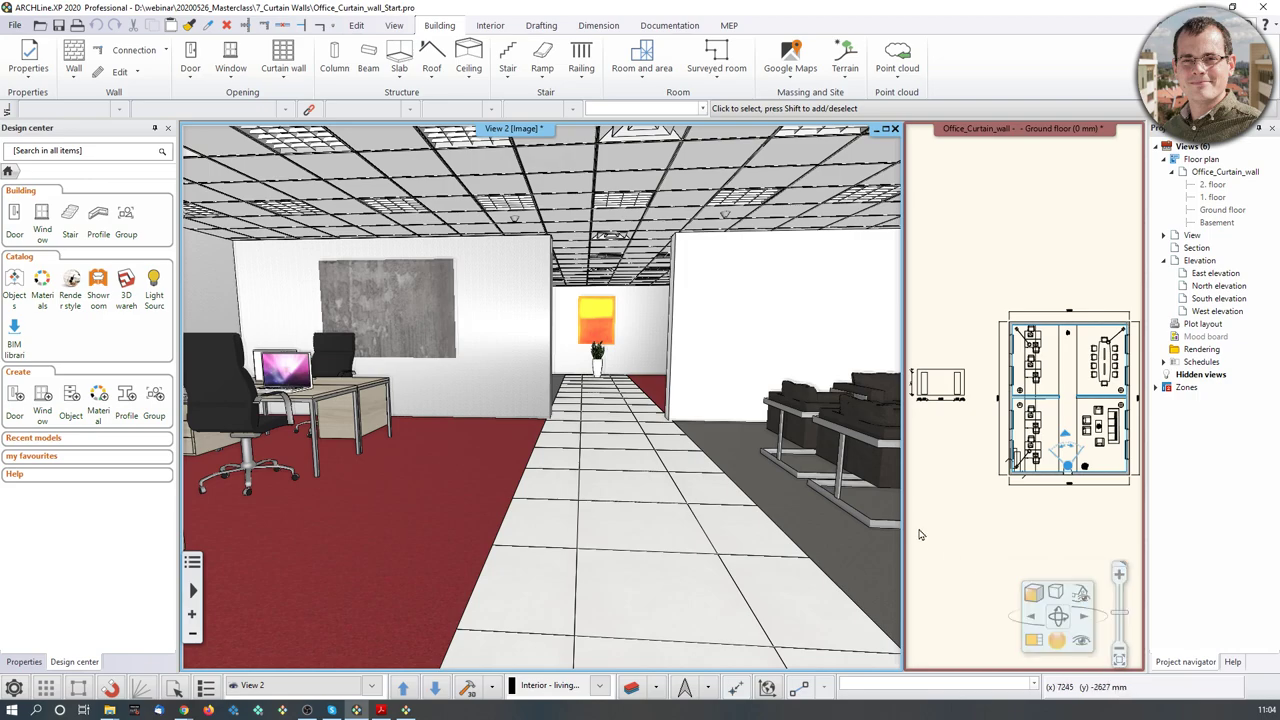
Review the units and angles settings in the program options and close them without changes.
left_click(14, 688)
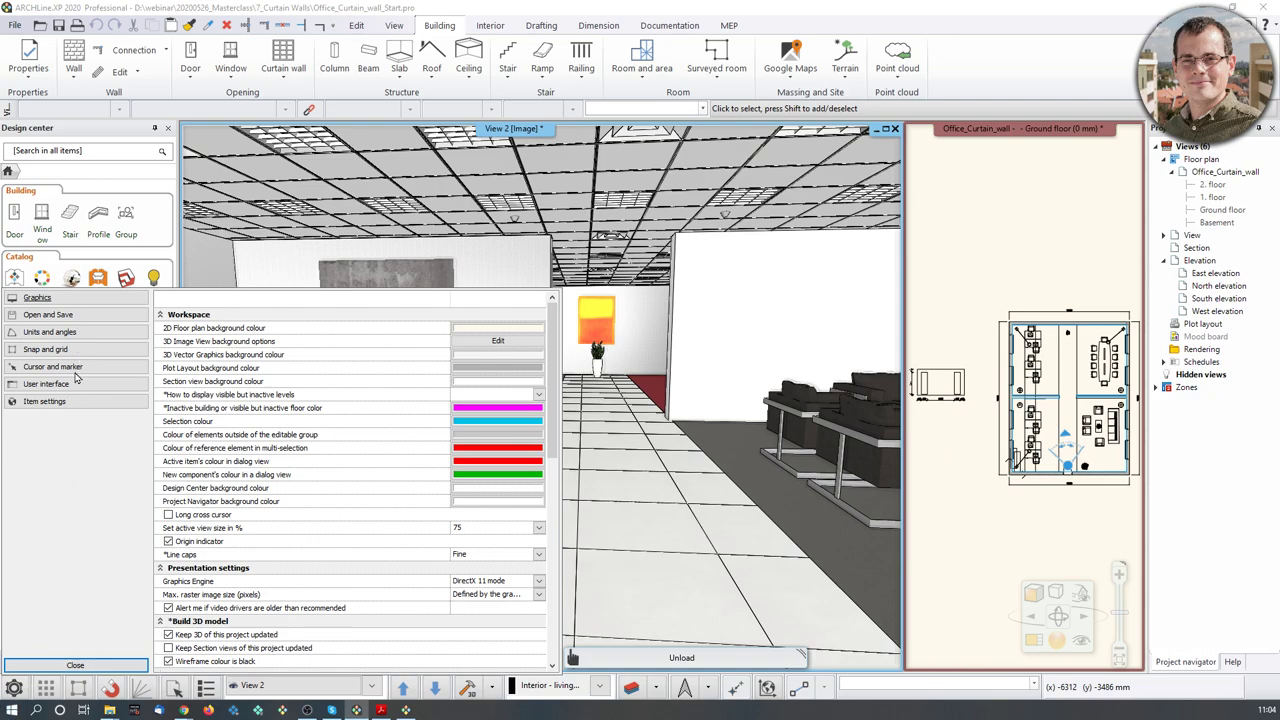
left_click(55, 332)
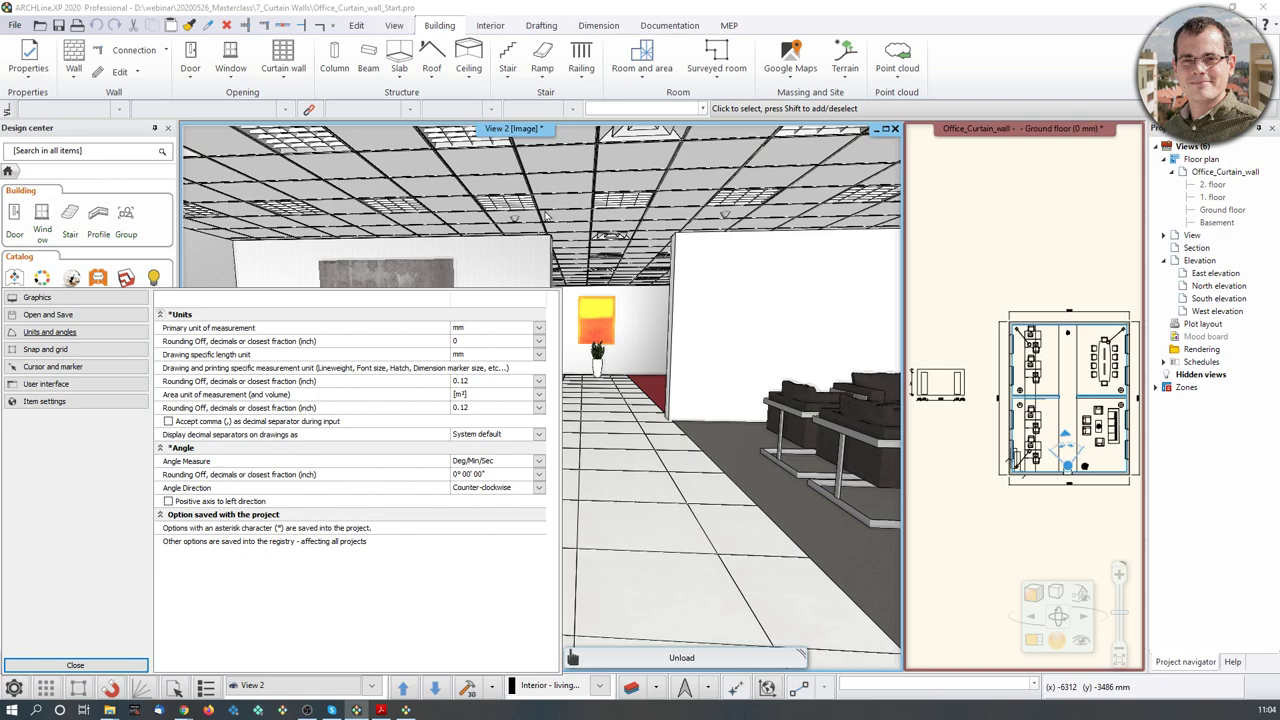
left_click(75, 665)
Reopen the Curtain wall tool's default properties, show the wall properties and inspect the frame corner in the preview.
right_click(268, 32)
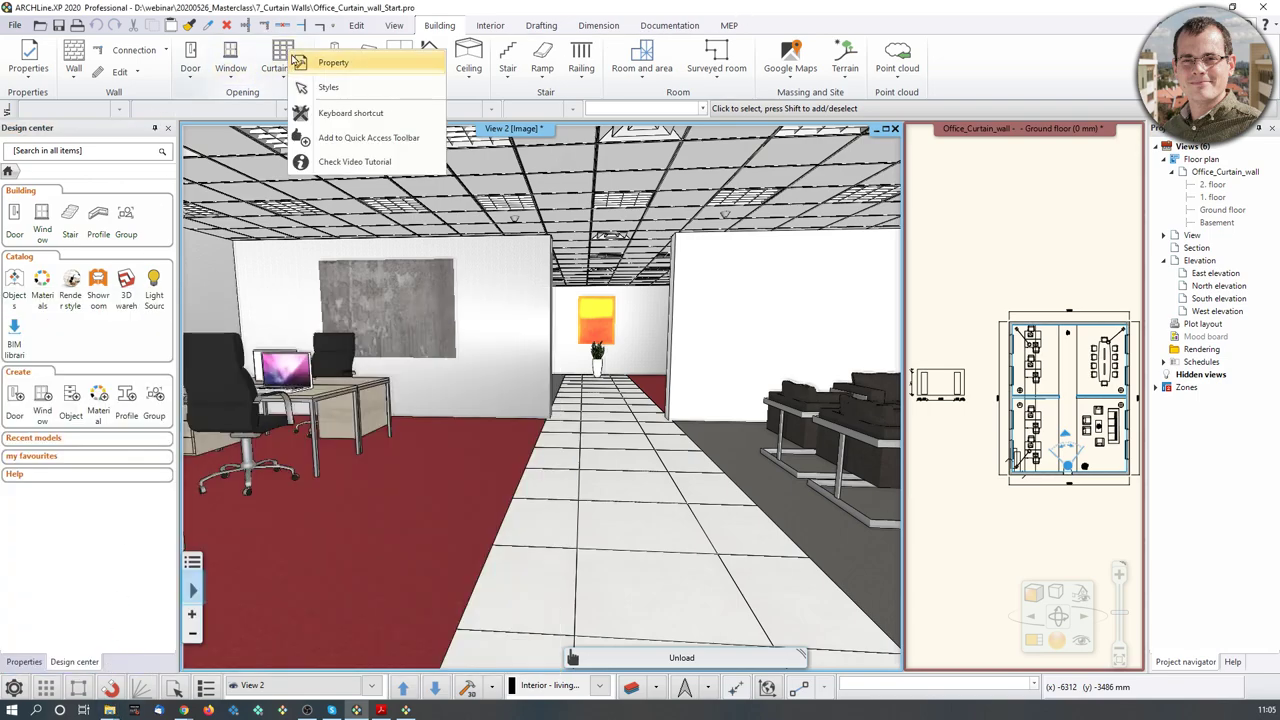
left_click(372, 63)
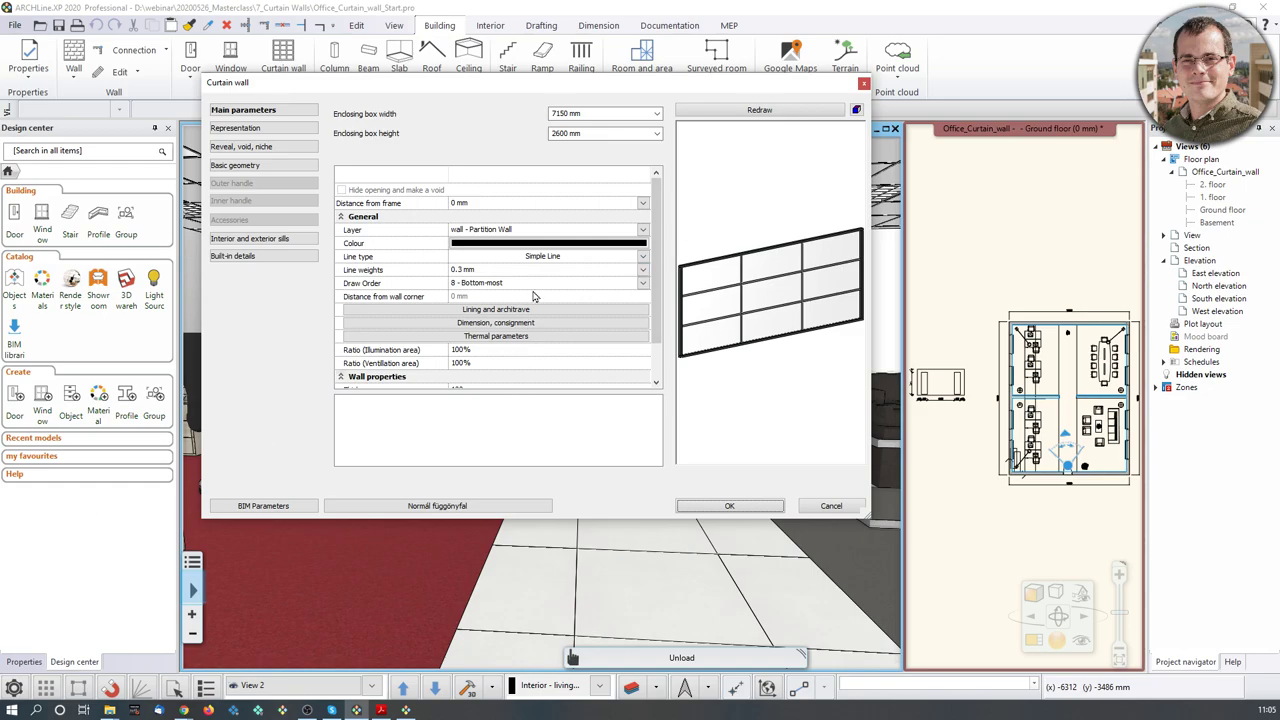
scroll(535, 300, "down", 1)
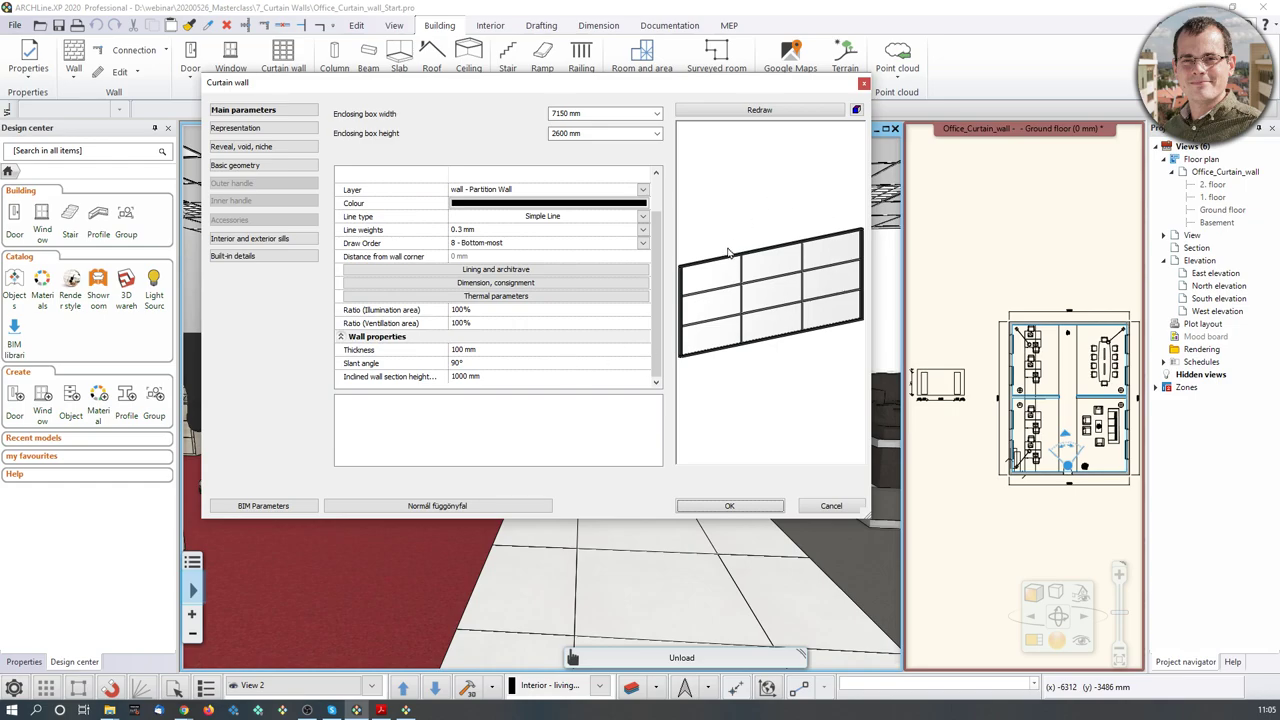
left_click_drag(723, 279, 768, 280)
scroll(762, 286, "up", 5)
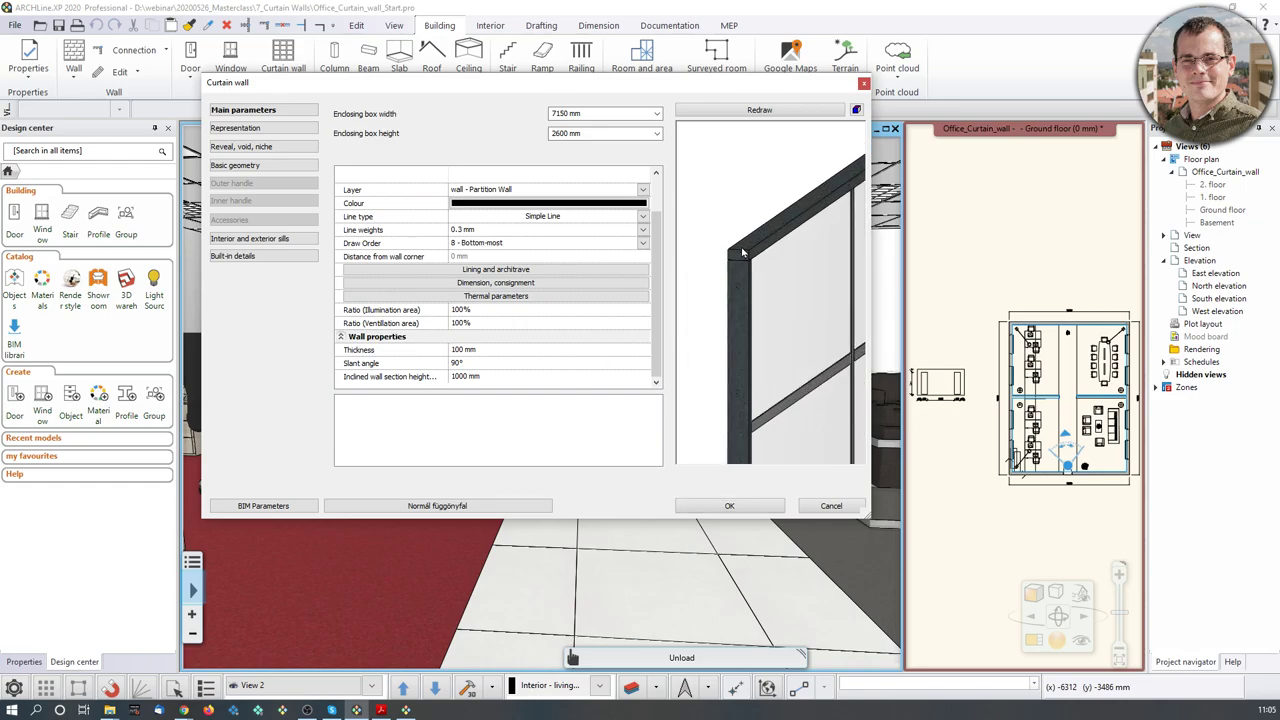
scroll(718, 260, "down", 5)
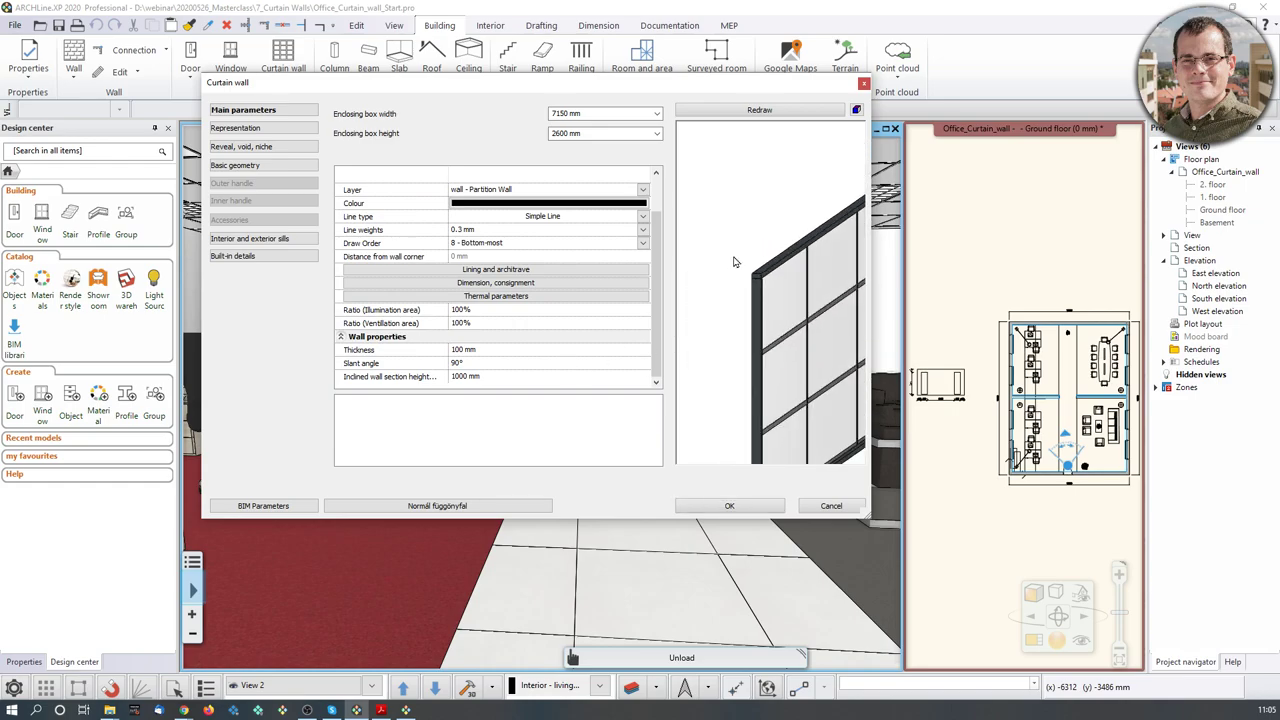
Try a curtain wall thickness of 50 mm and redraw the preview.
left_click(455, 351)
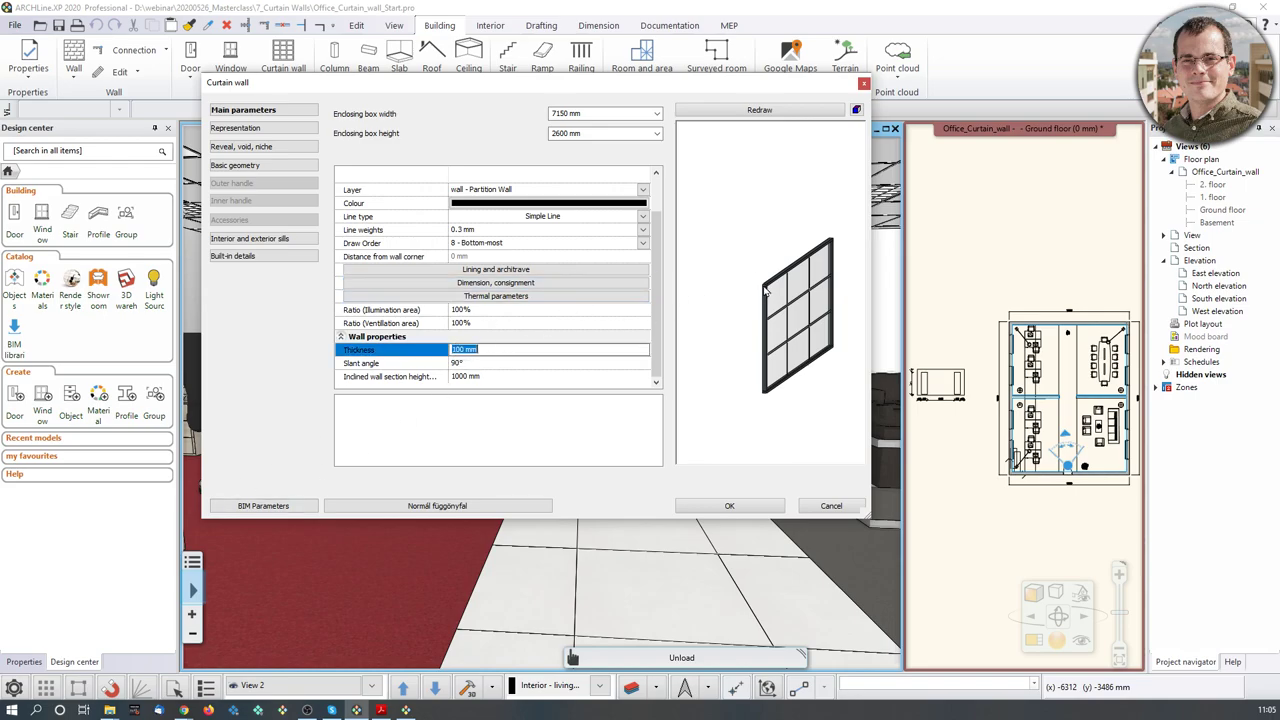
type("50")
left_click(734, 114)
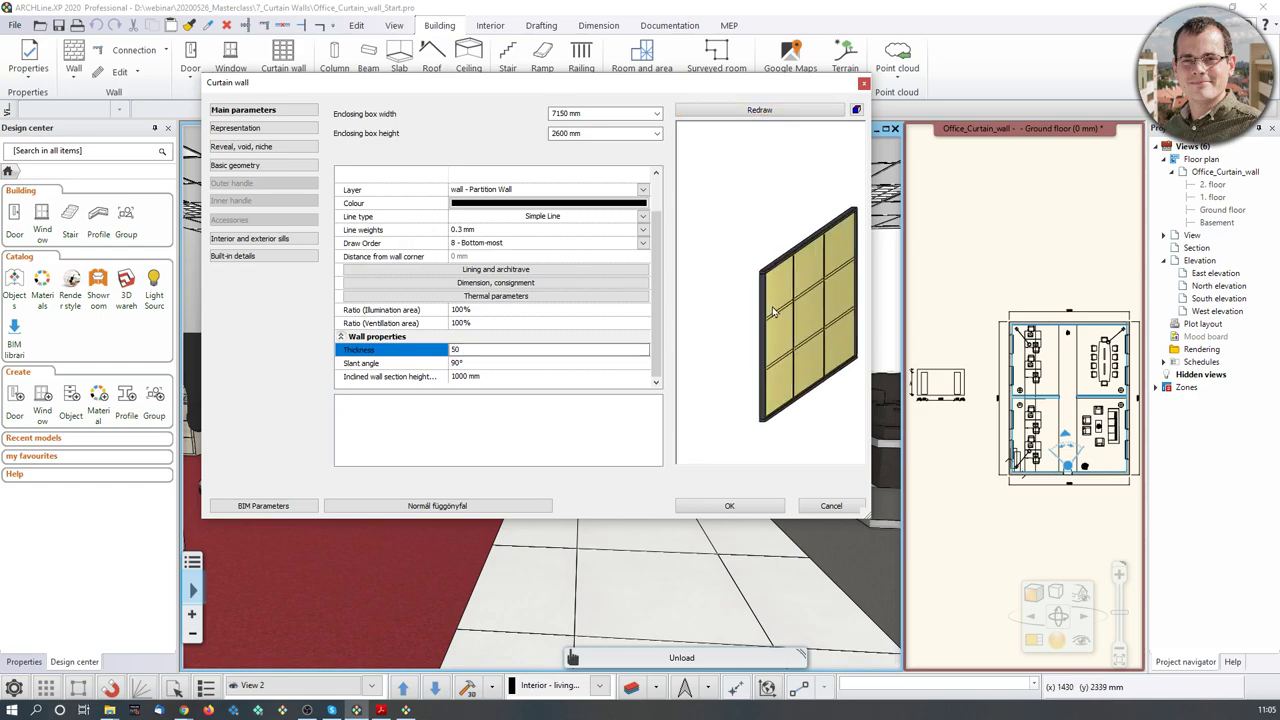
Set the curtain wall's thickness to 100 mm, redraw the preview and inspect the model from another angle.
double_click(463, 352)
type("100")
left_click(803, 112)
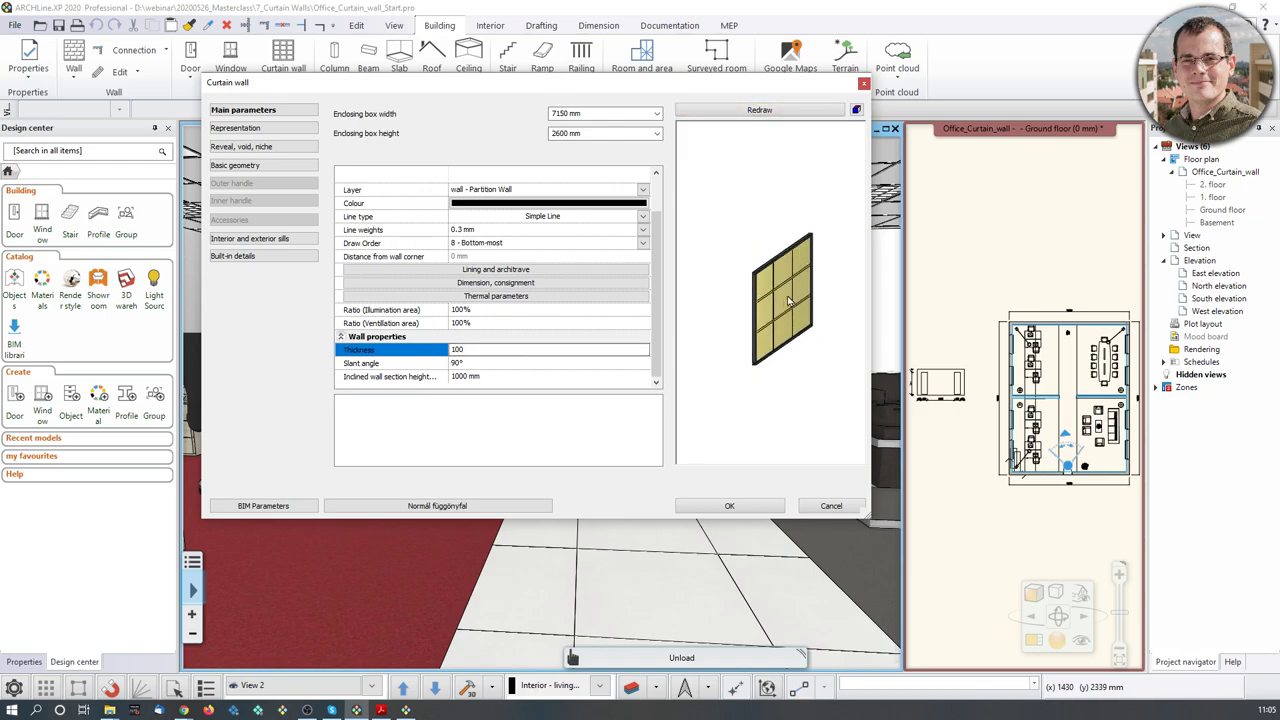
left_click_drag(789, 302, 866, 283)
left_click_drag(773, 272, 781, 334)
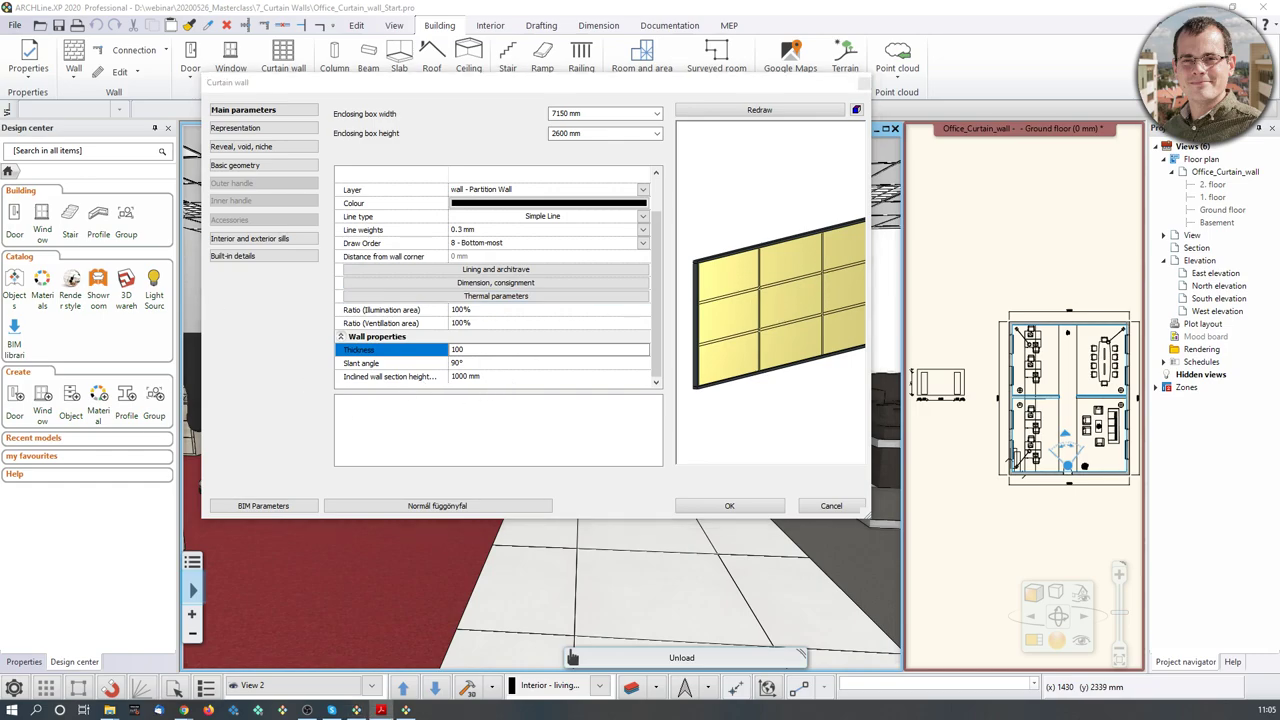
In the basic geometry settings, set the mullion thickness and mullion width to 30 mm each and redraw the preview.
left_click(243, 167)
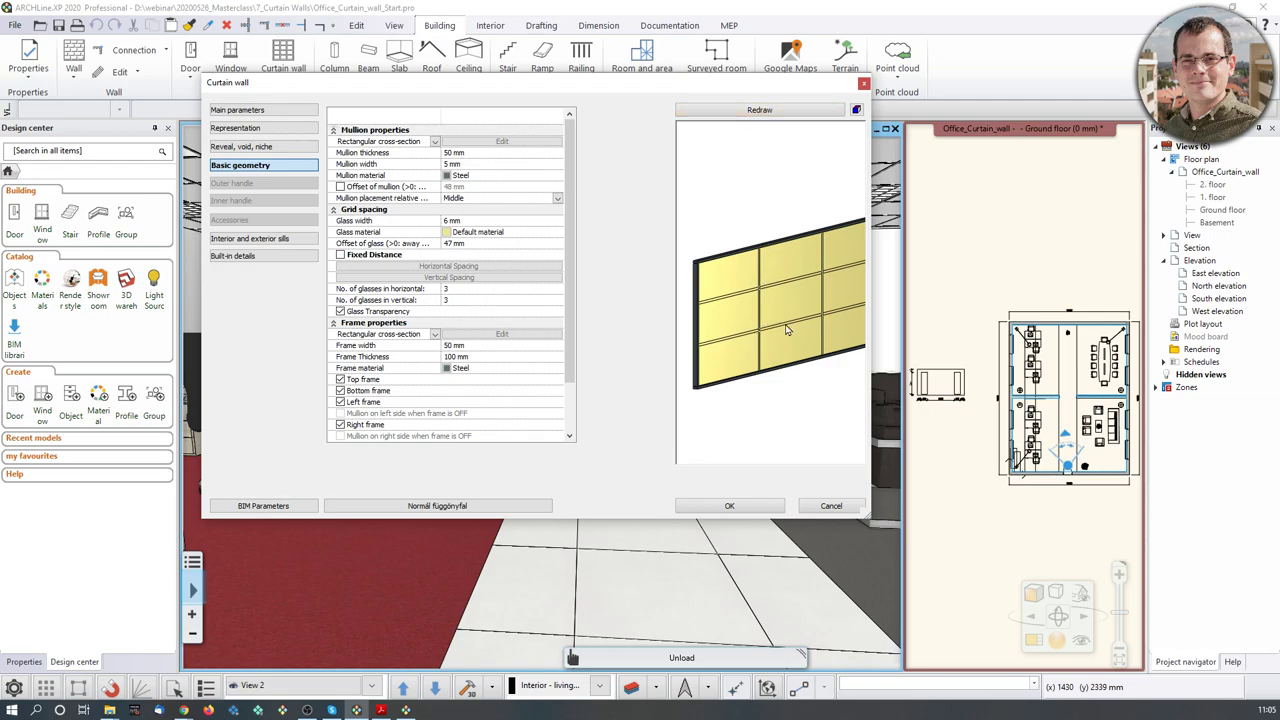
left_click(481, 153)
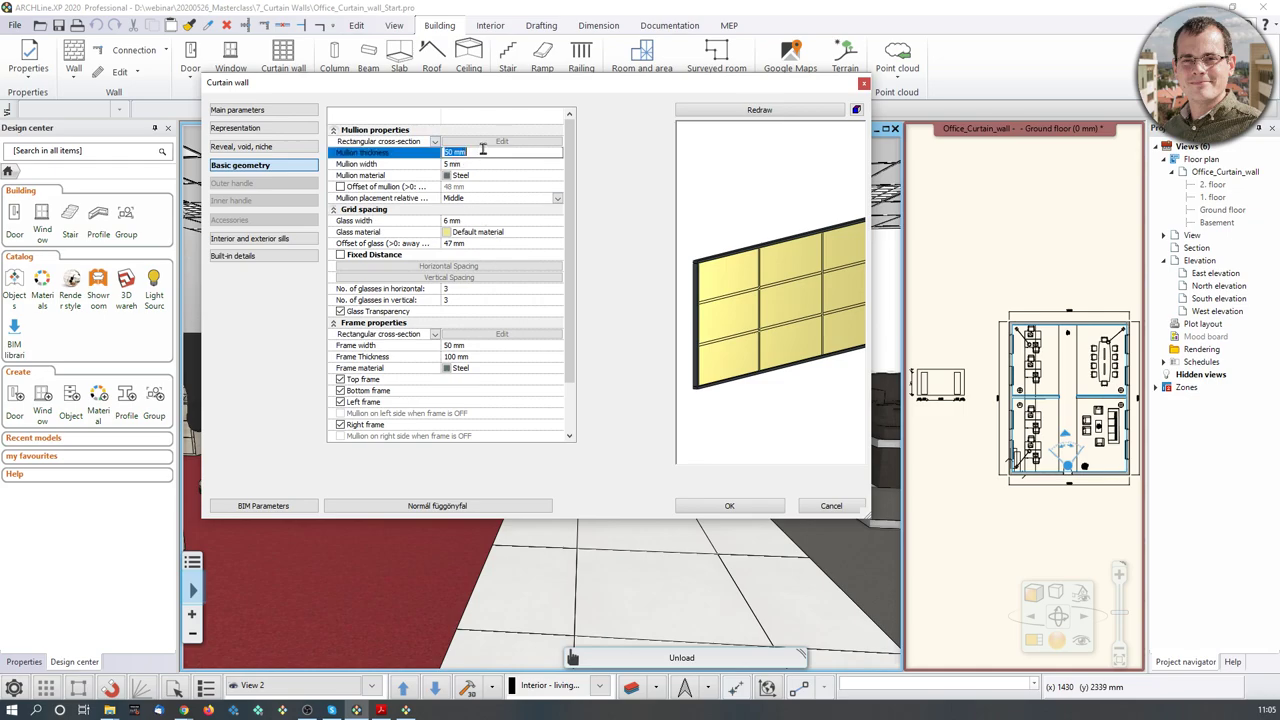
type("30")
left_click(716, 112)
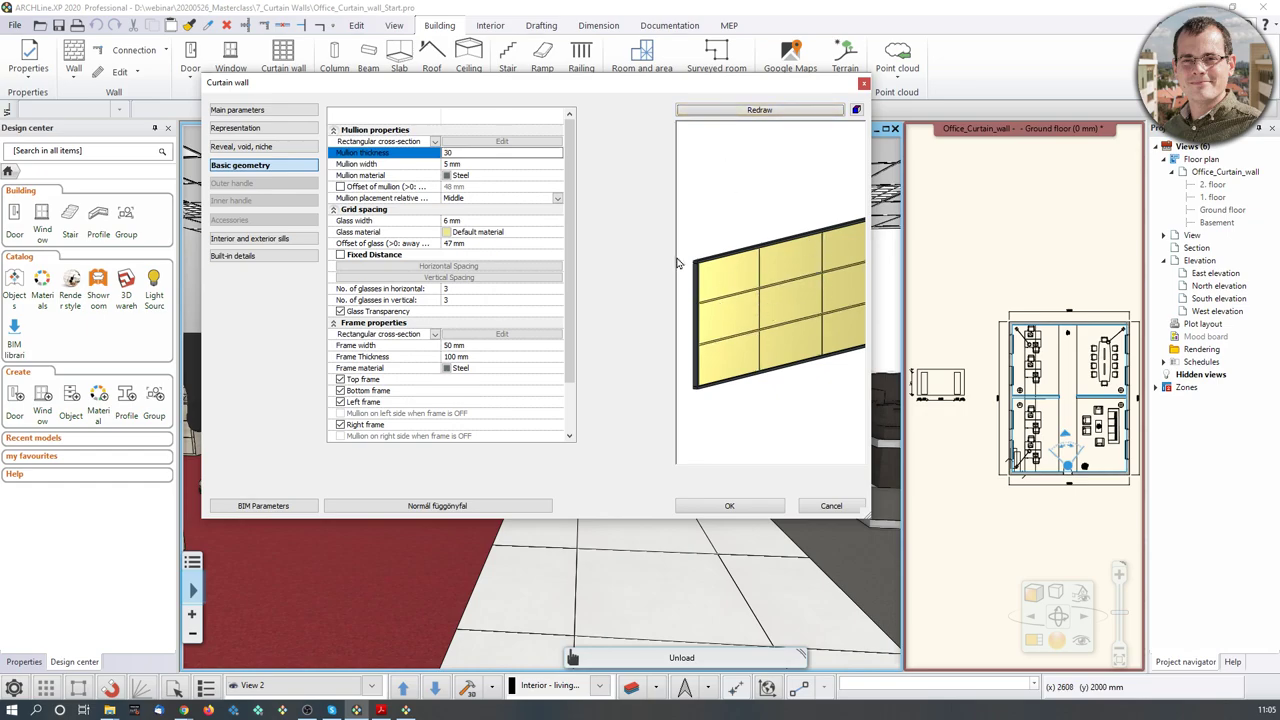
scroll(757, 305, "up", 5)
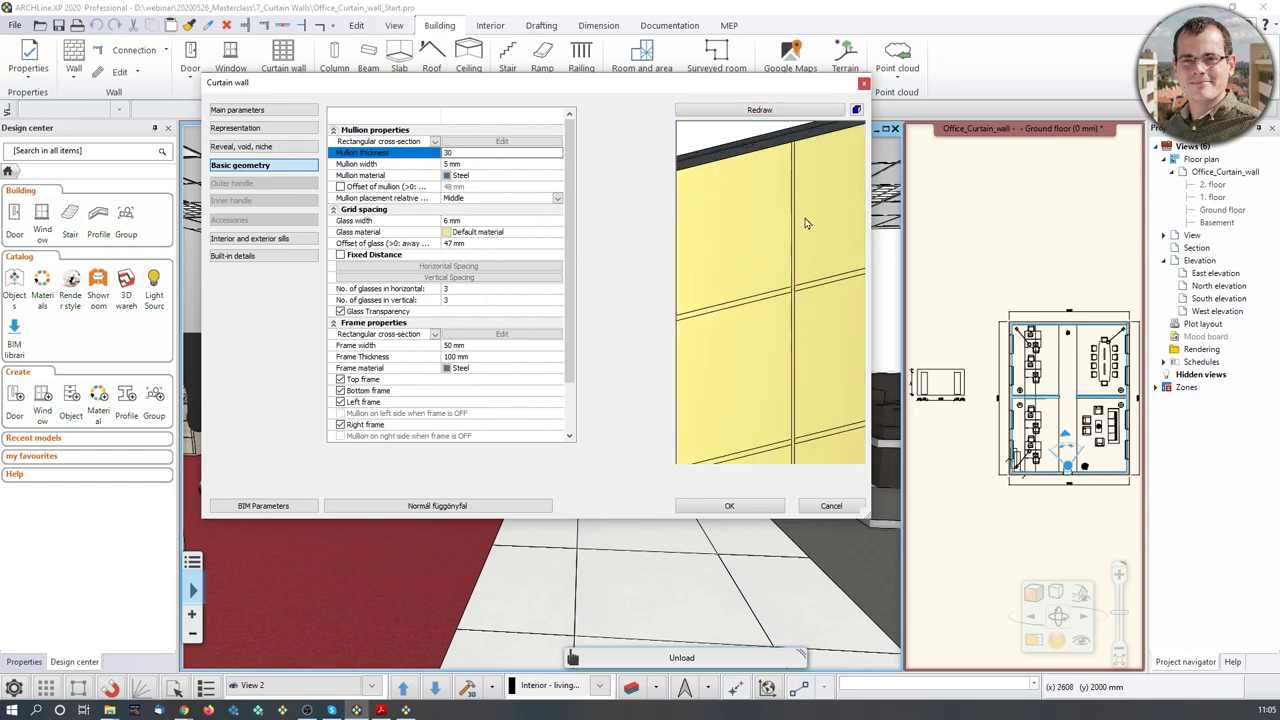
left_click(475, 163)
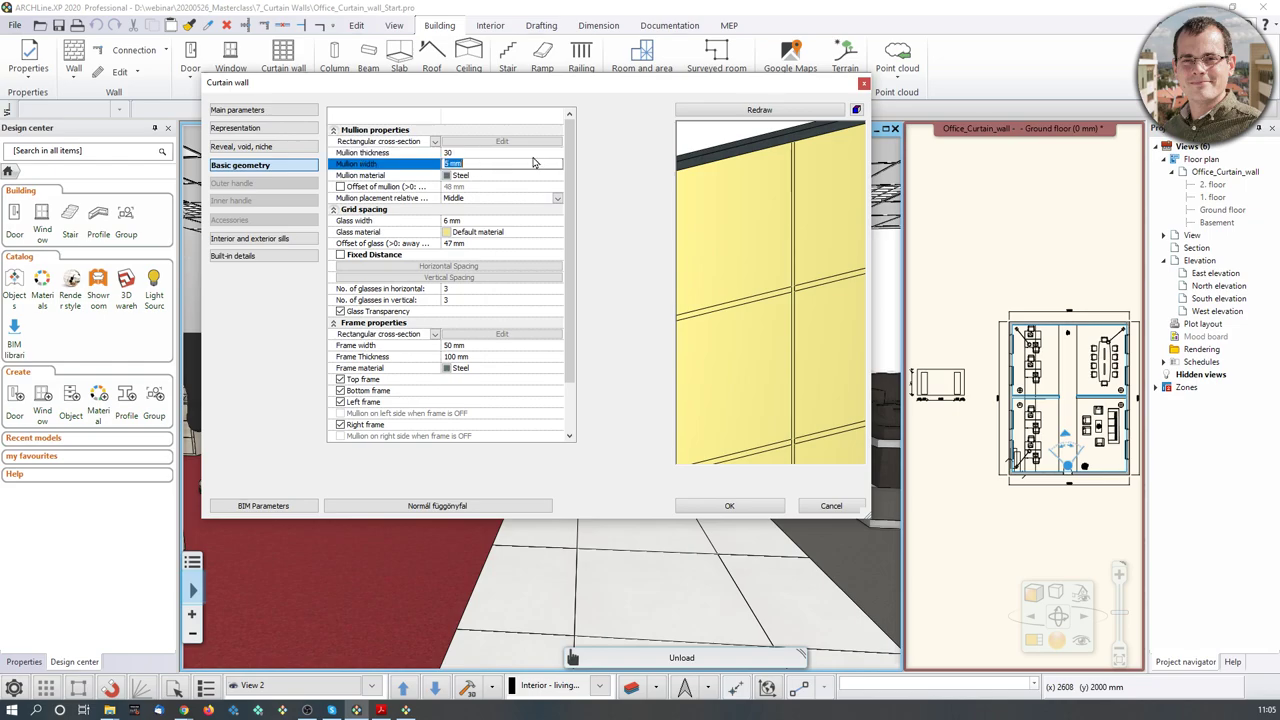
type("30")
left_click(743, 111)
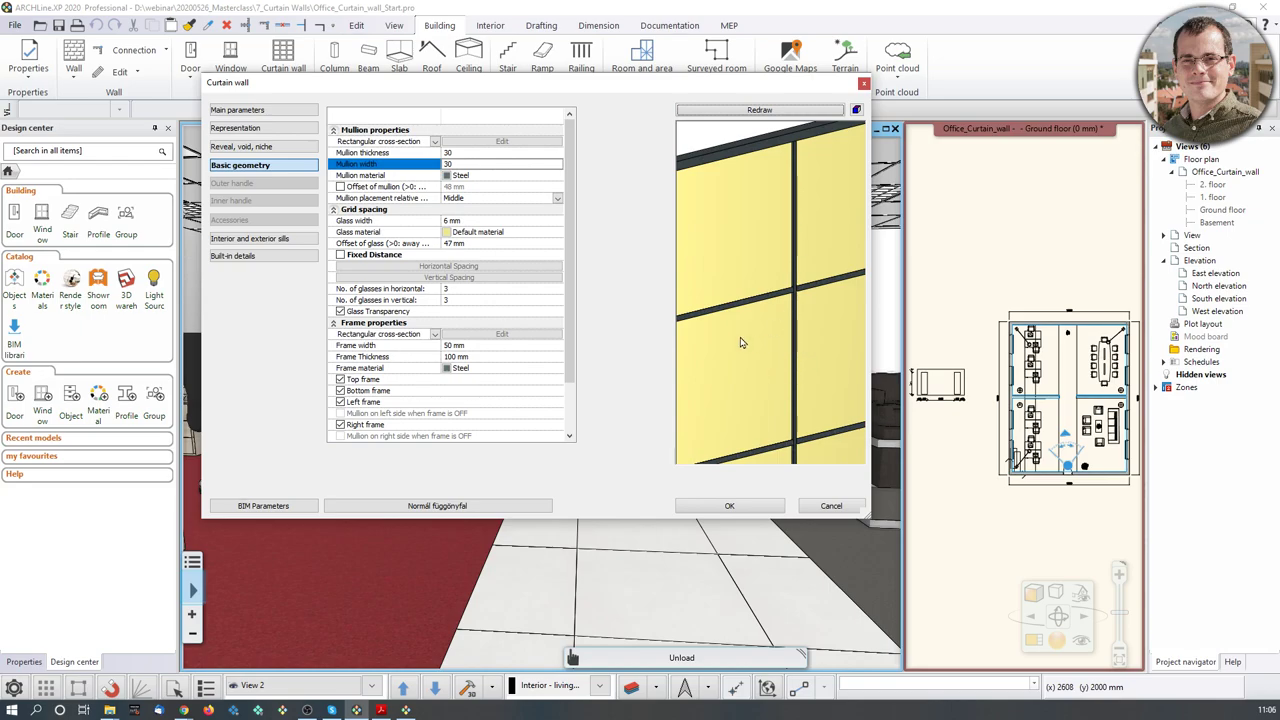
Search all materials for aluminium, assign Bright_Aluminium to the mullions and redraw the preview.
left_click(497, 181)
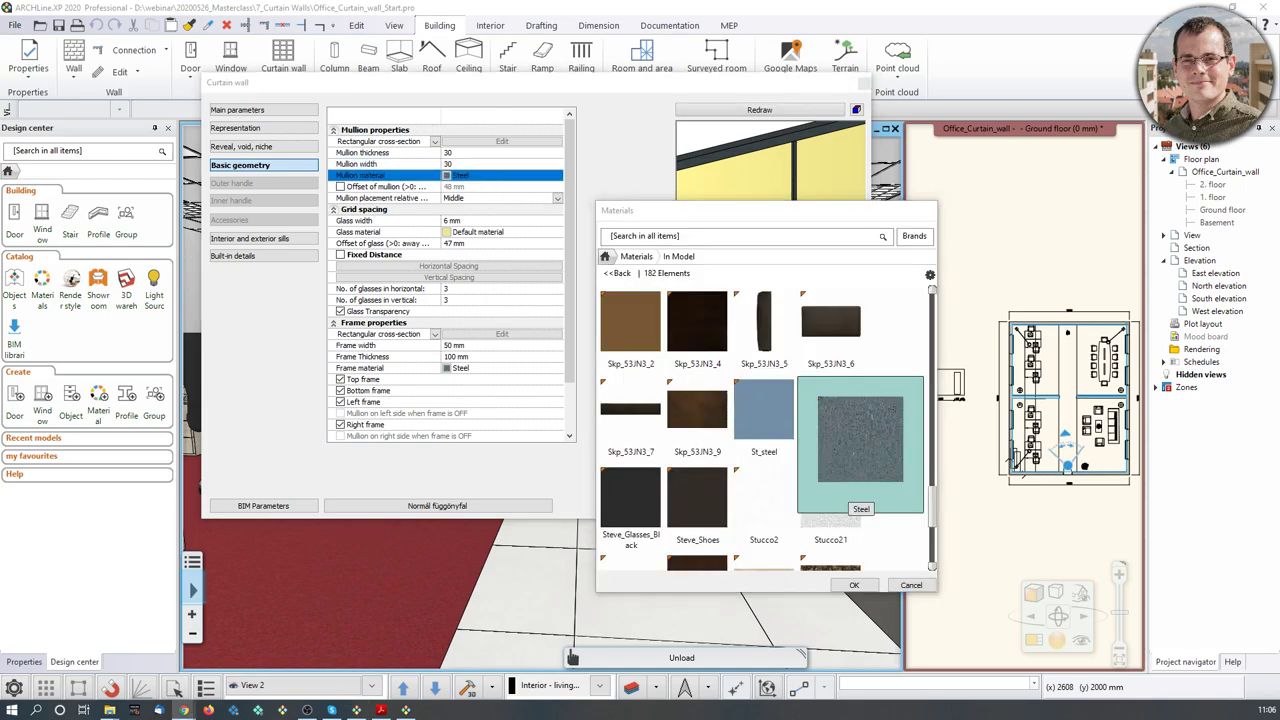
left_click(607, 256)
left_click(640, 236)
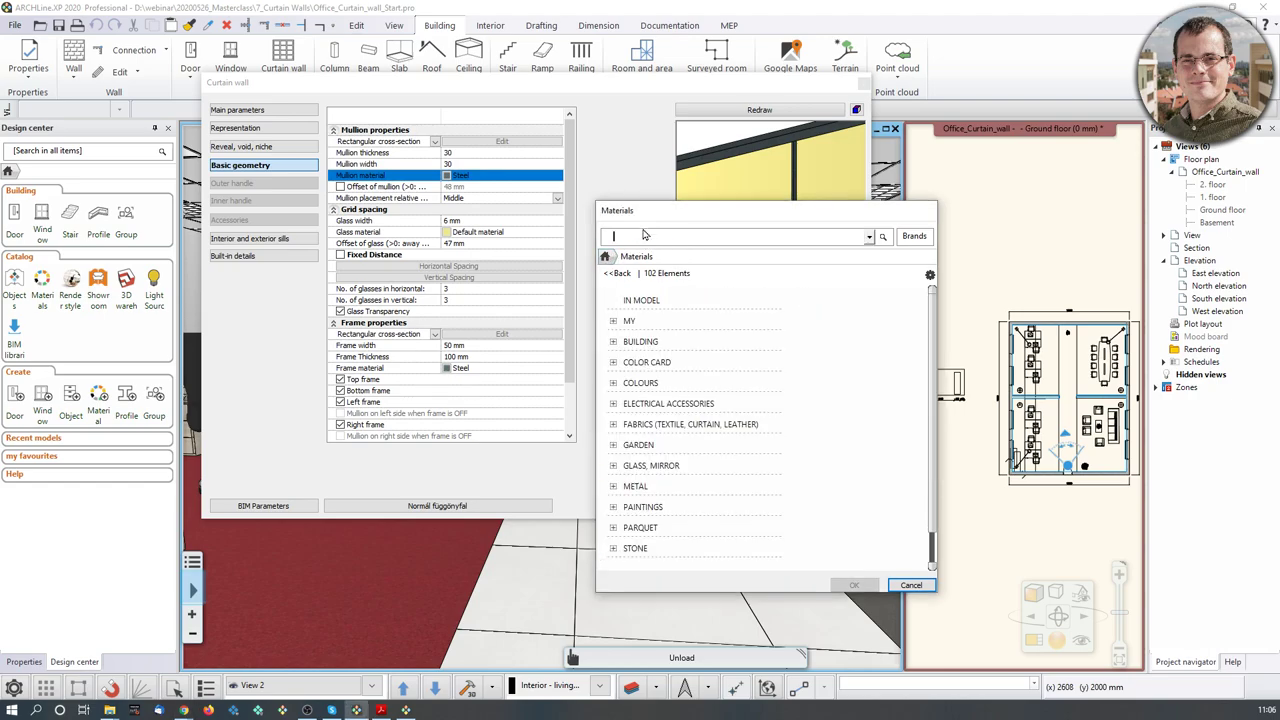
type("aluminium")
key("Return")
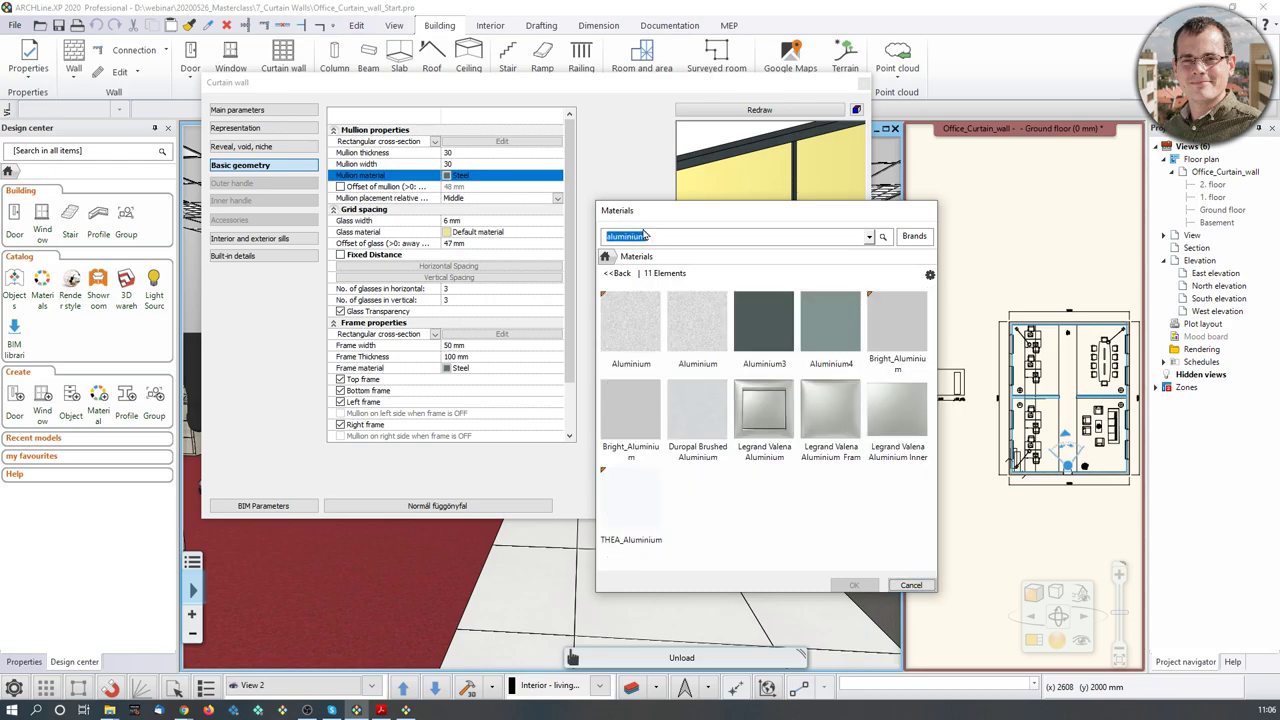
left_click(886, 322)
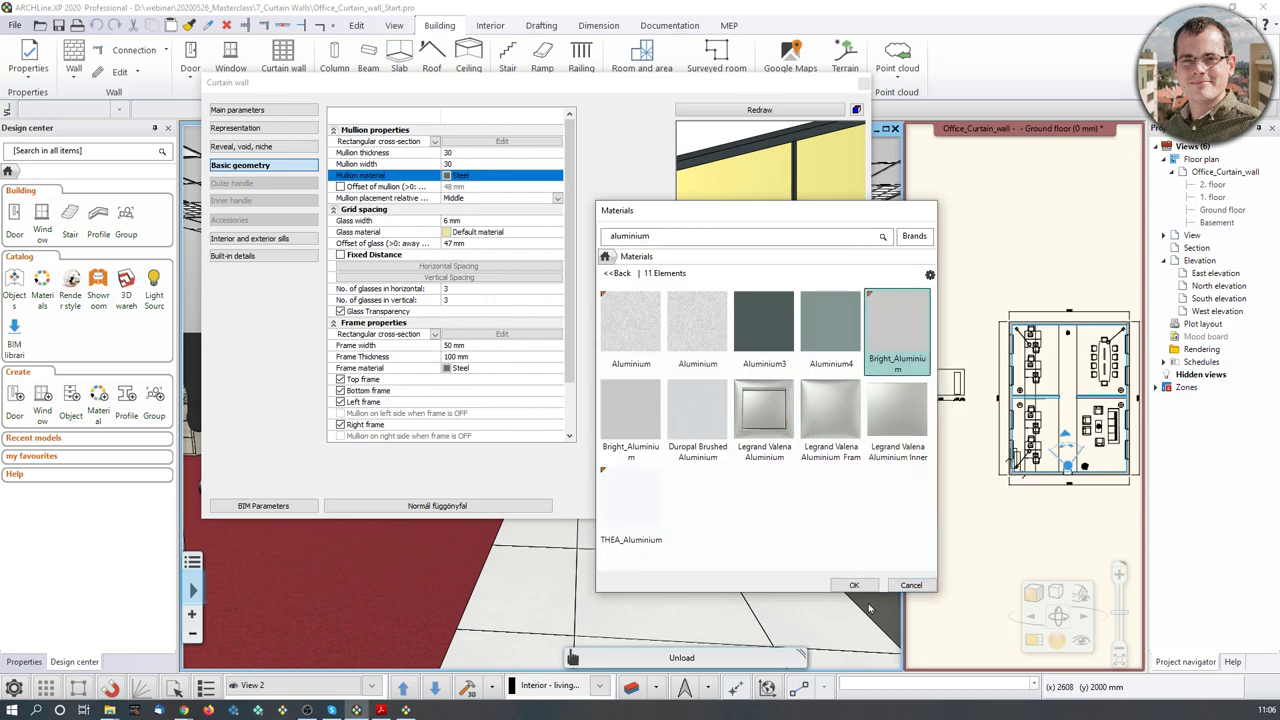
left_click(855, 585)
left_click(752, 111)
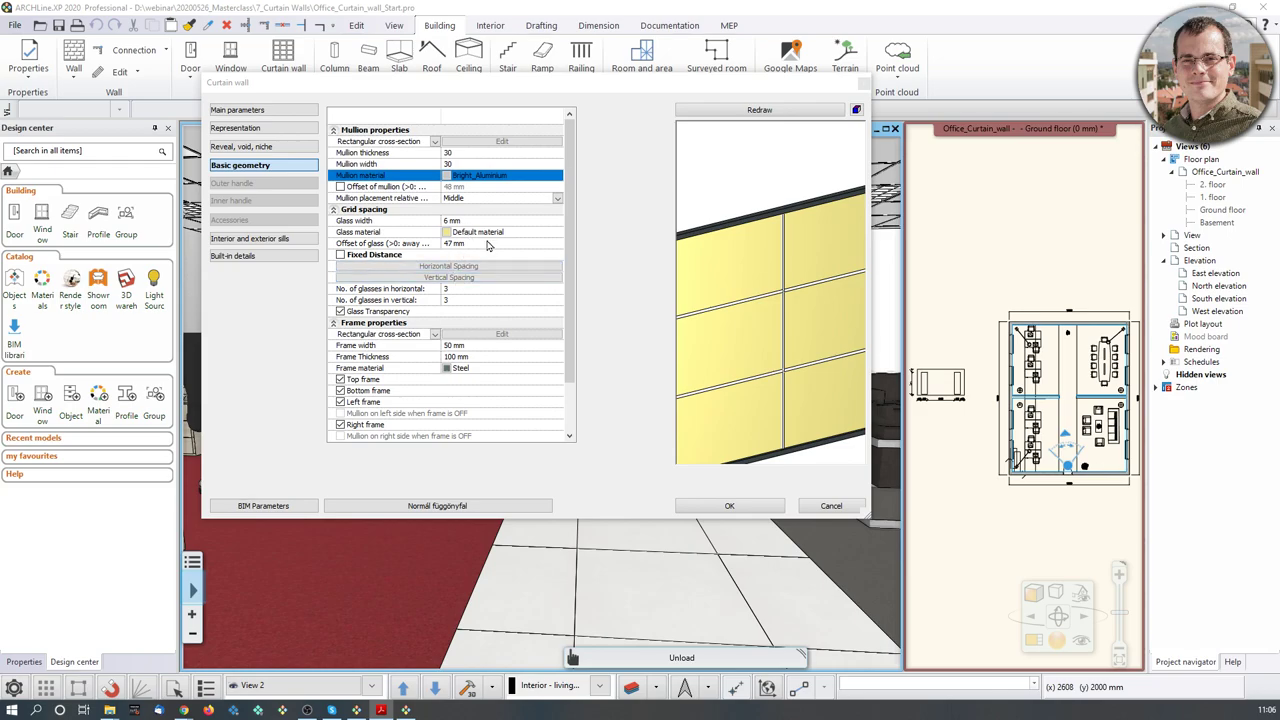
Search all materials for turquoise, assign Turquoise glass as the glass material and bring the whole preview model into view.
left_click(503, 233)
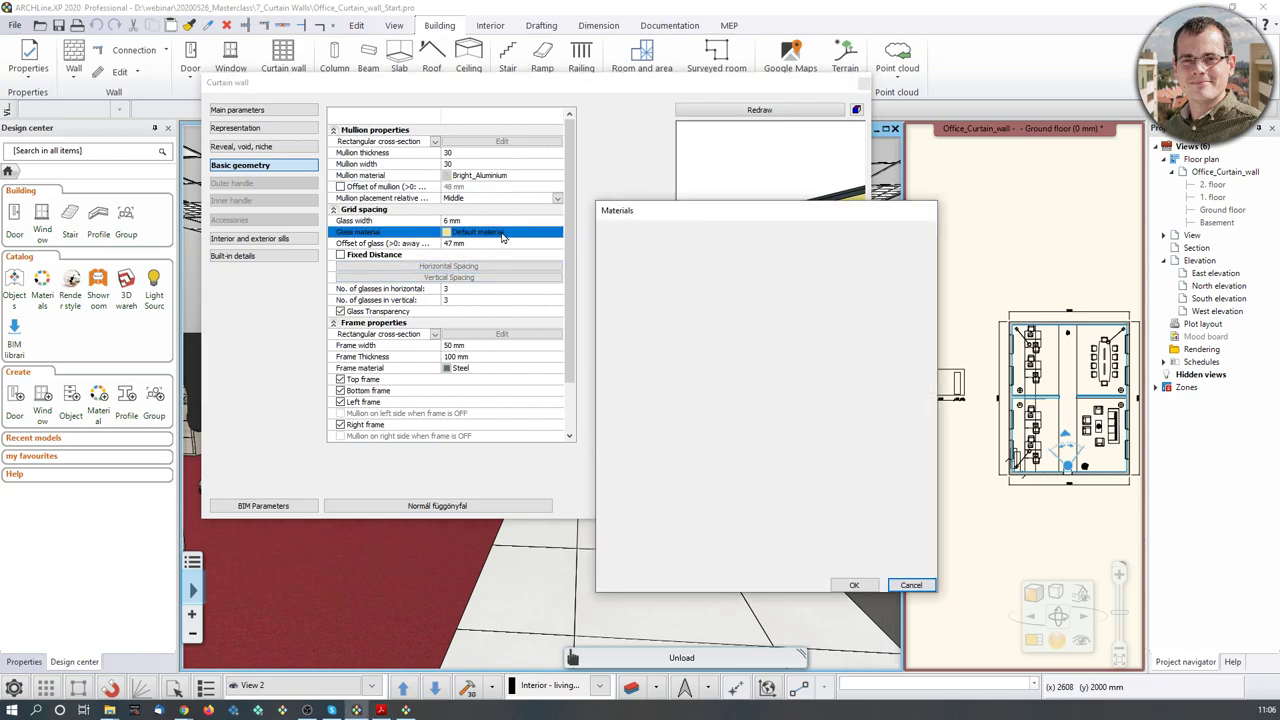
left_click(606, 256)
left_click(660, 235)
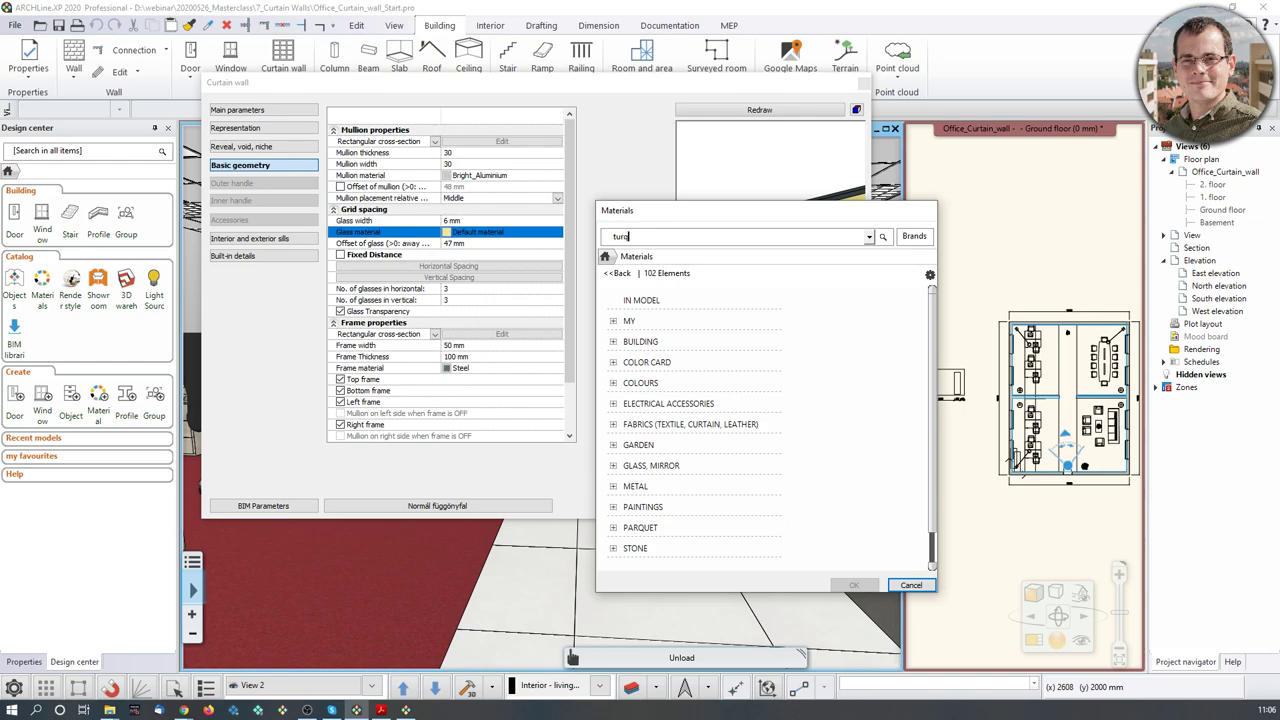
type("turquoise")
key("Return")
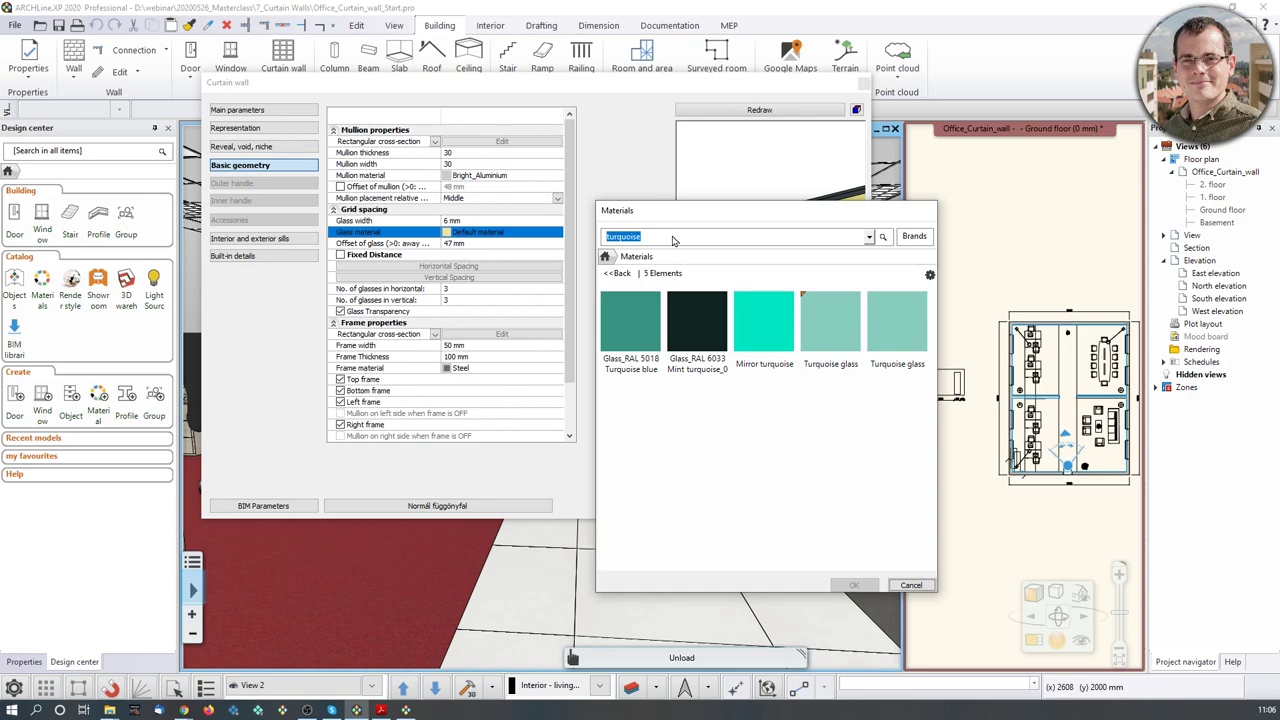
left_click(858, 352)
left_click(855, 585)
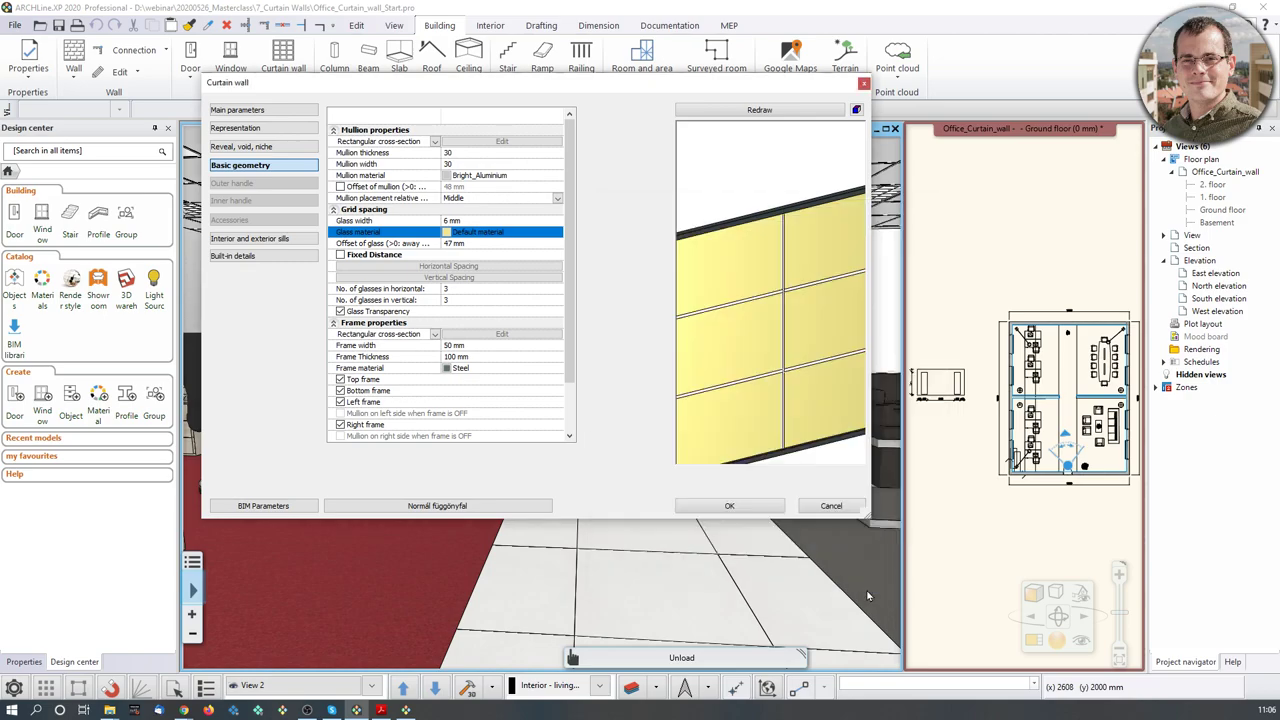
mouse_move(772, 290)
left_mouse_down()
mouse_move(769, 257)
mouse_move(783, 300)
mouse_move(785, 289)
left_mouse_up()
scroll(785, 289, "down", 2)
middle_click_drag(797, 285, 789, 288)
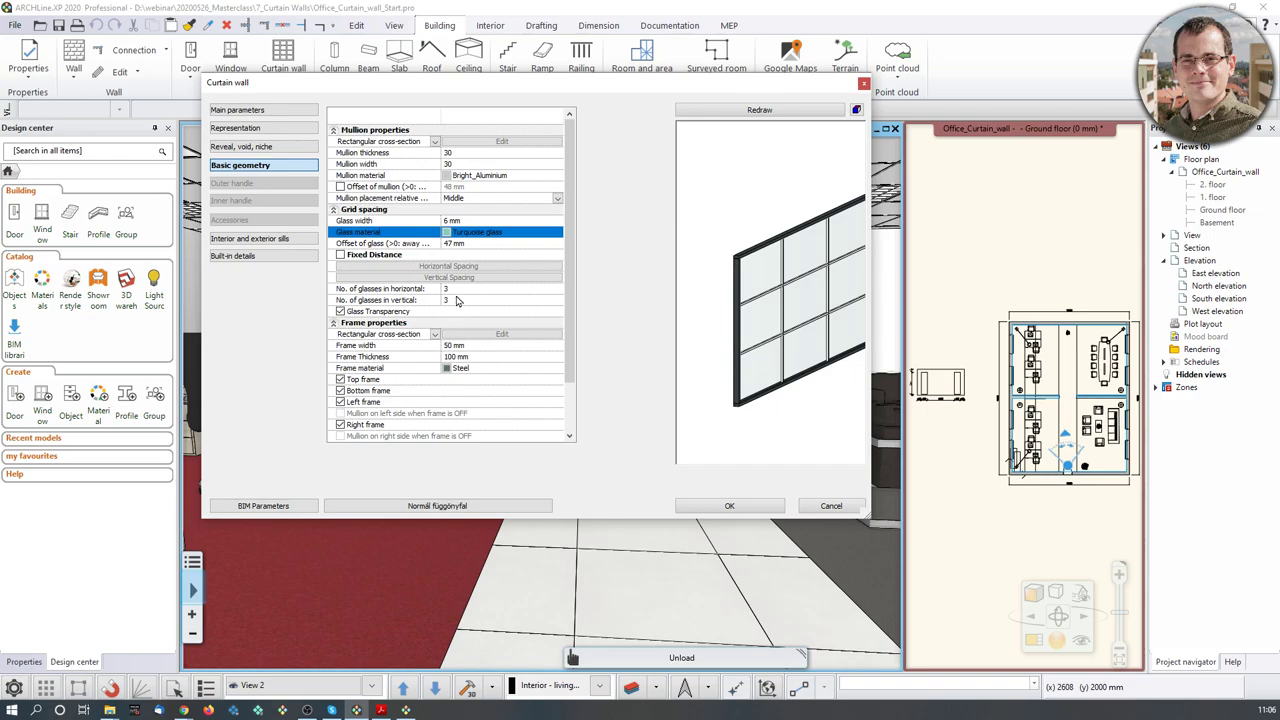
middle_click_drag(852, 297, 826, 305)
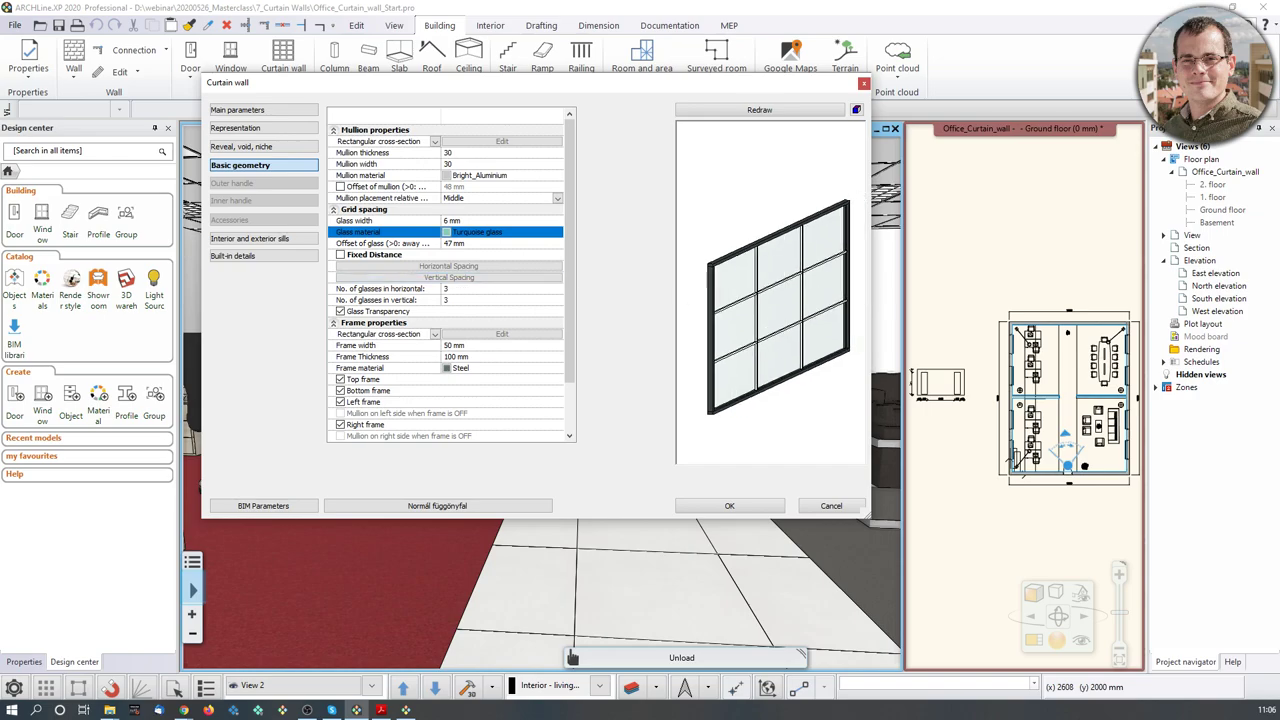
Try 2 glasses in the horizontal direction, redraw the preview and return the number to 3.
left_click_drag(829, 307, 706, 342)
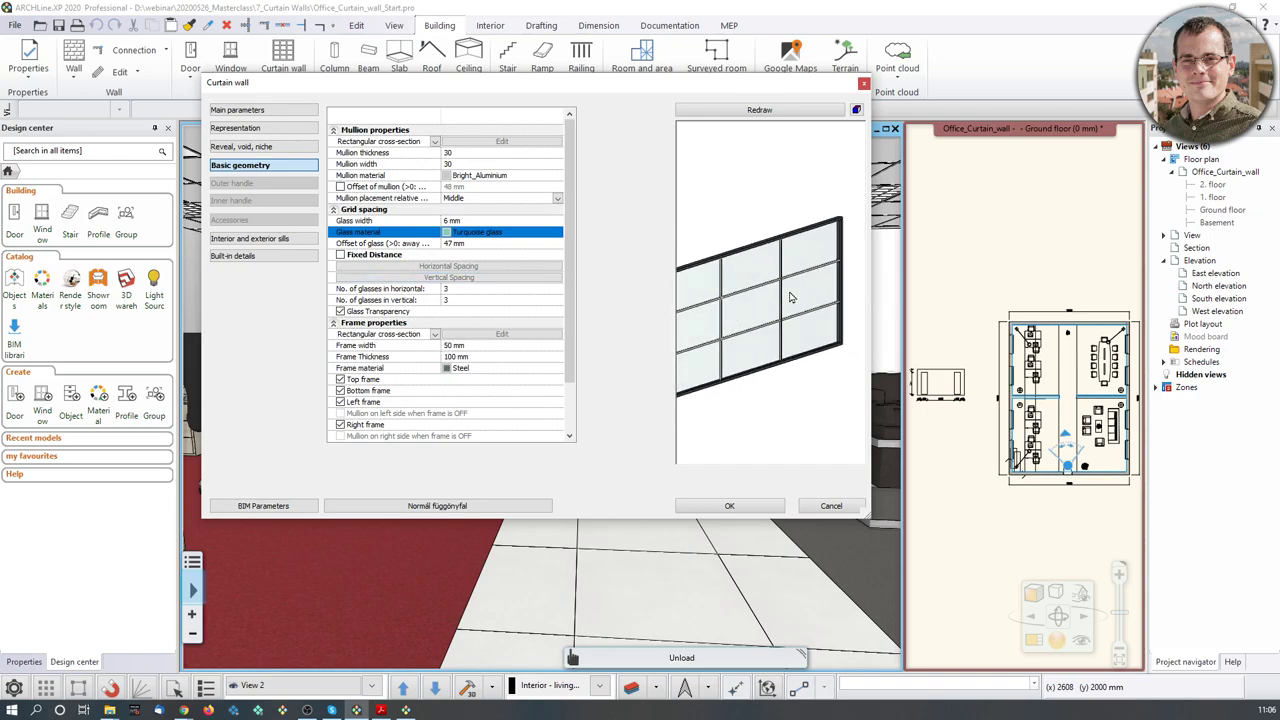
middle_click_drag(790, 297, 808, 289)
left_click(471, 290)
type("2")
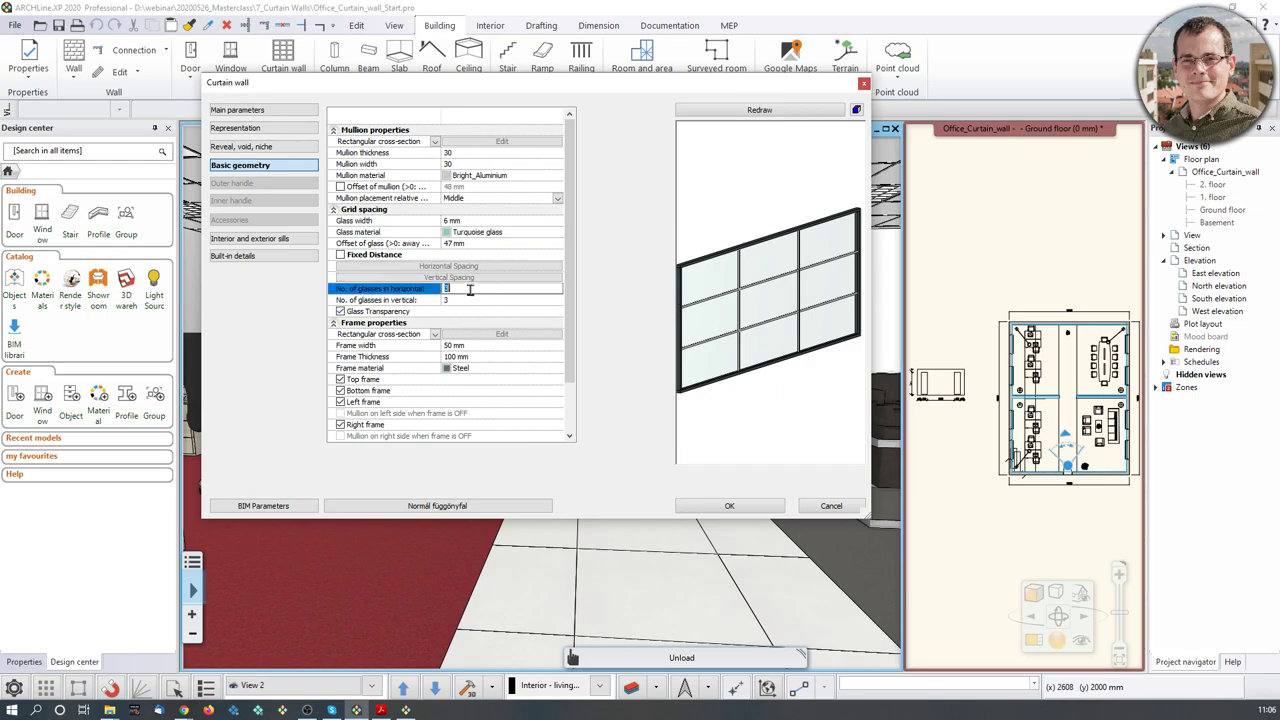
left_click(750, 110)
double_click(469, 288)
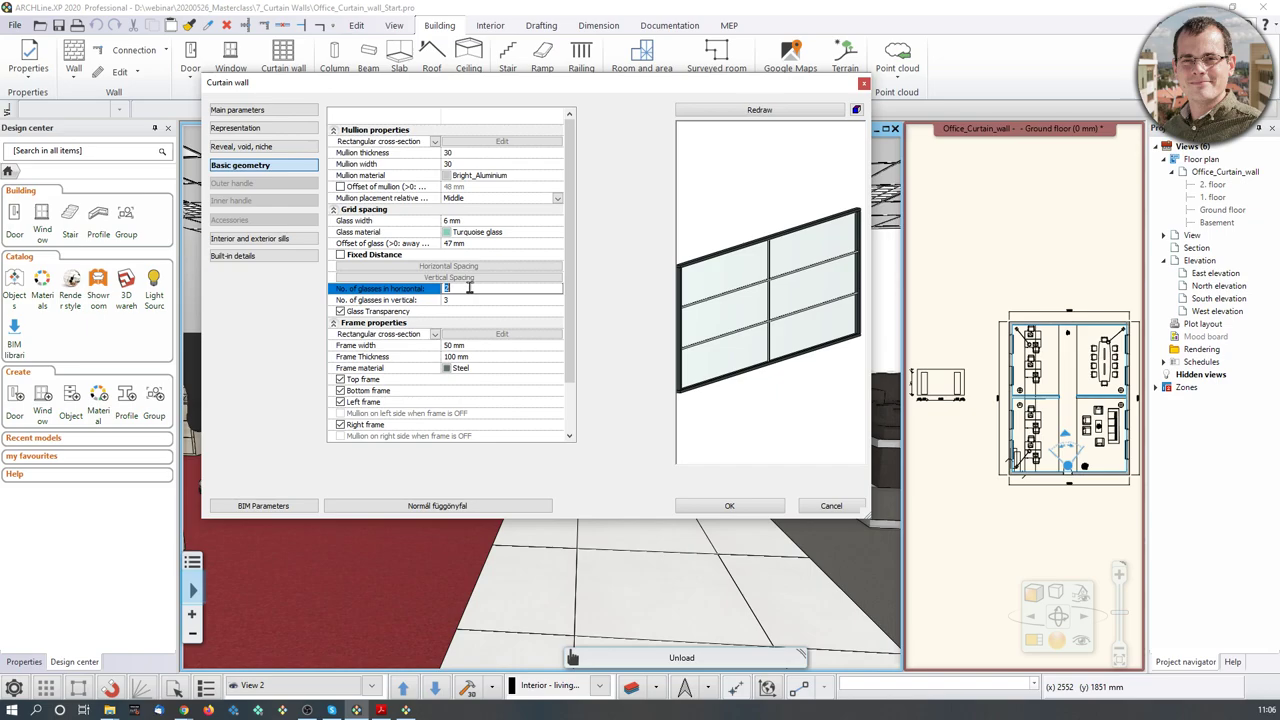
type("3")
left_click(754, 114)
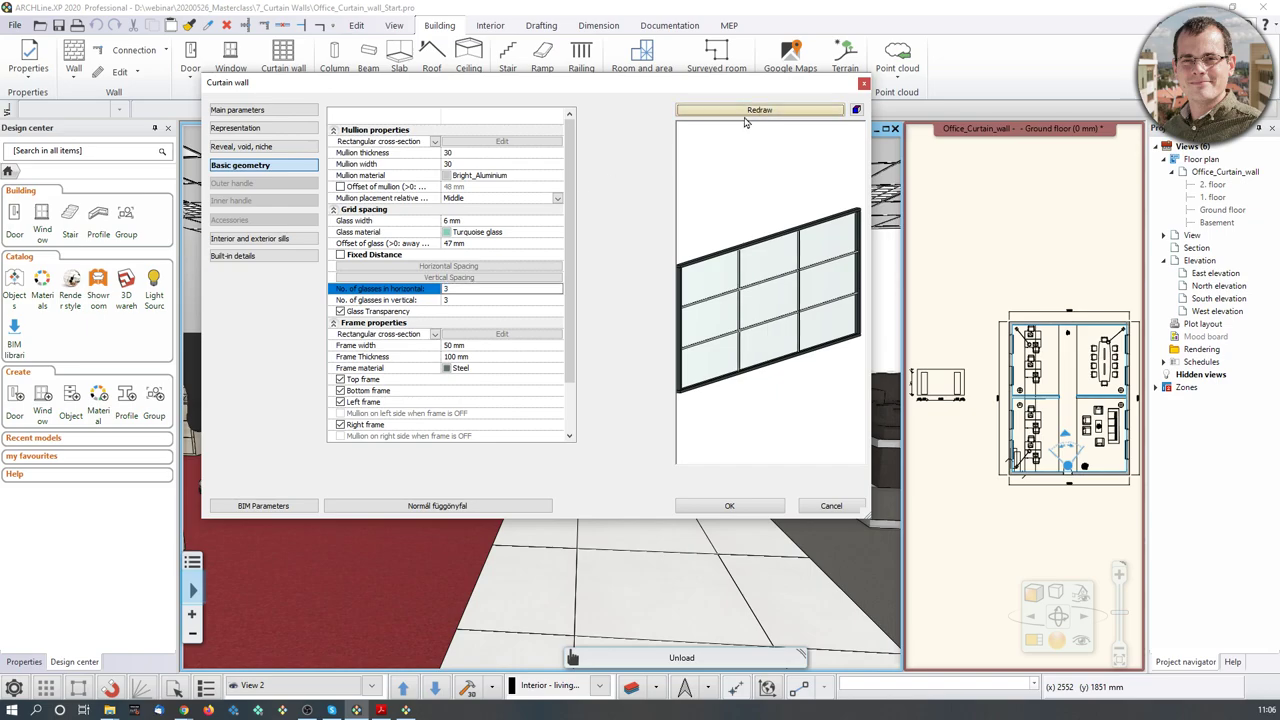
Search the in-model materials for "alu", assign Bright_Aluminium to the frame and turn off the corner column.
left_click(456, 372)
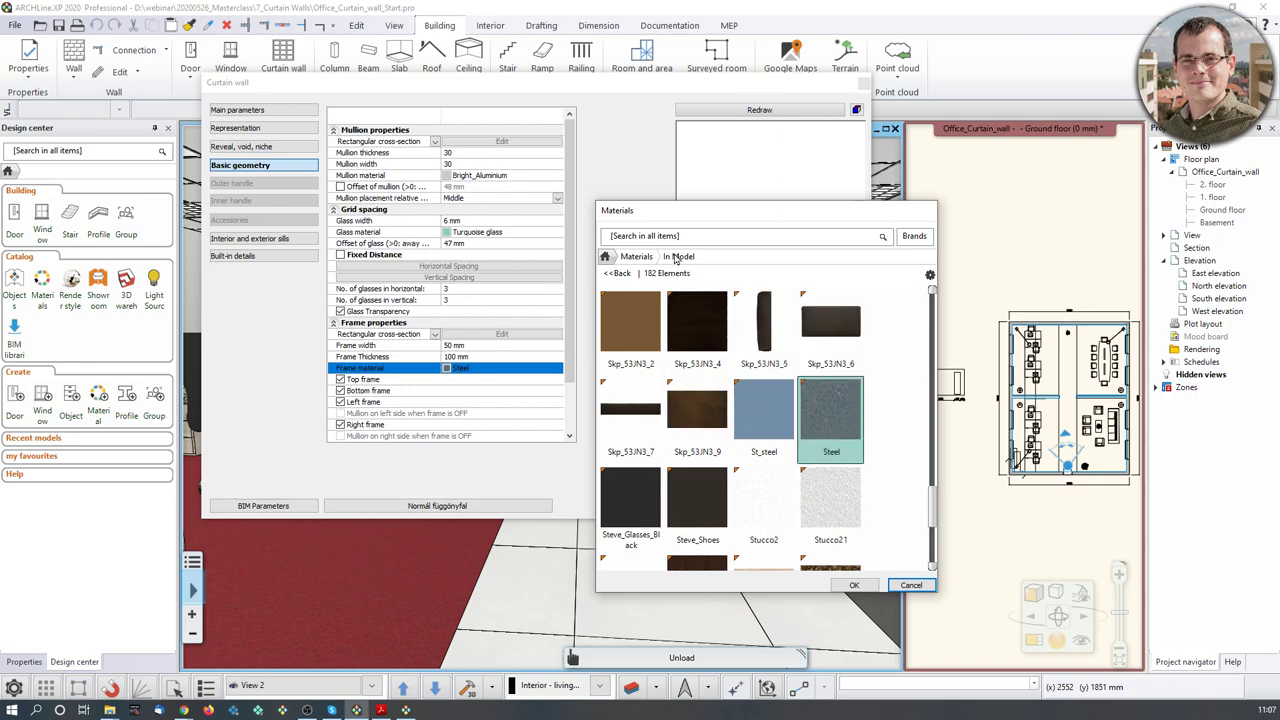
left_click(747, 237)
key("Return")
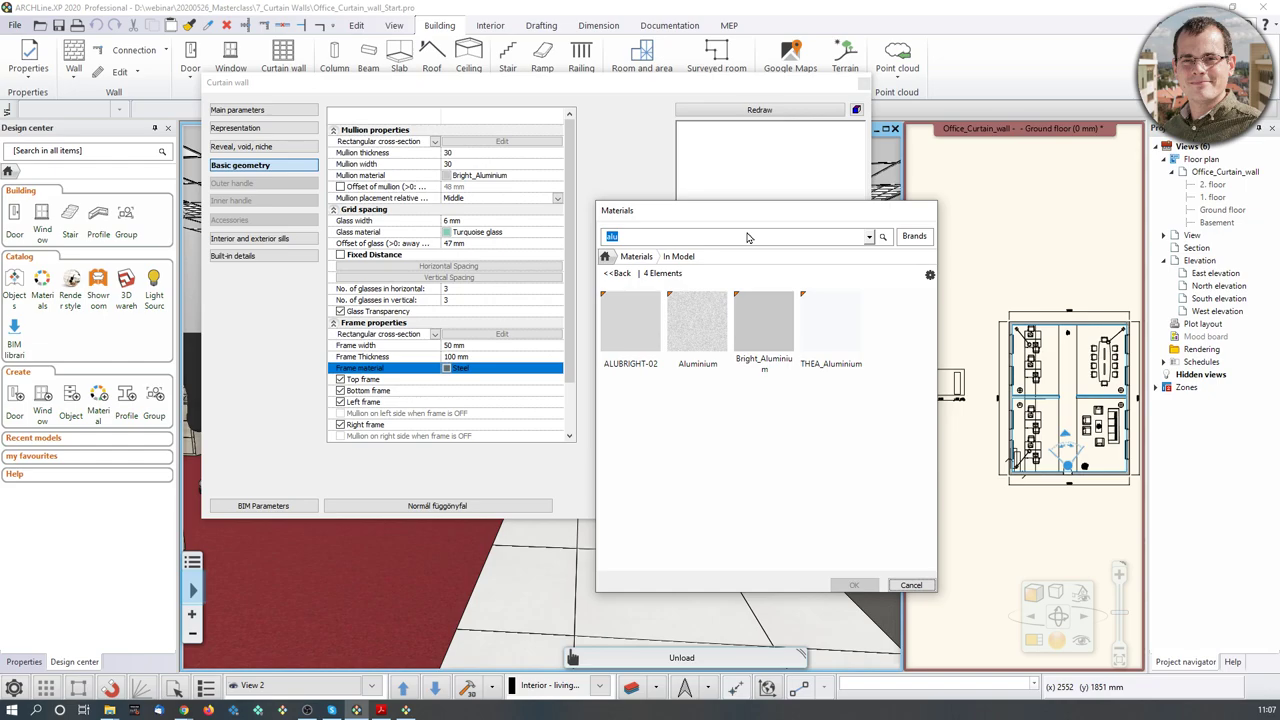
left_click(771, 334)
left_click(854, 585)
left_click(812, 111)
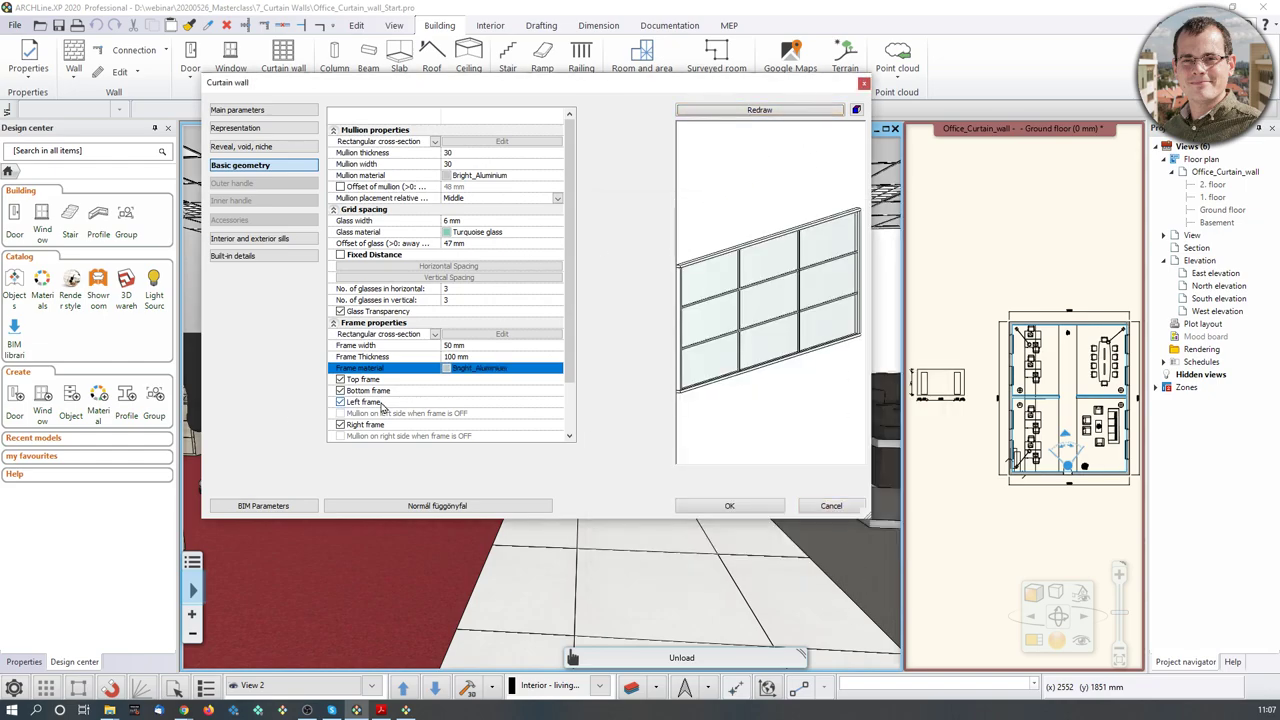
scroll(500, 385, "down", 2)
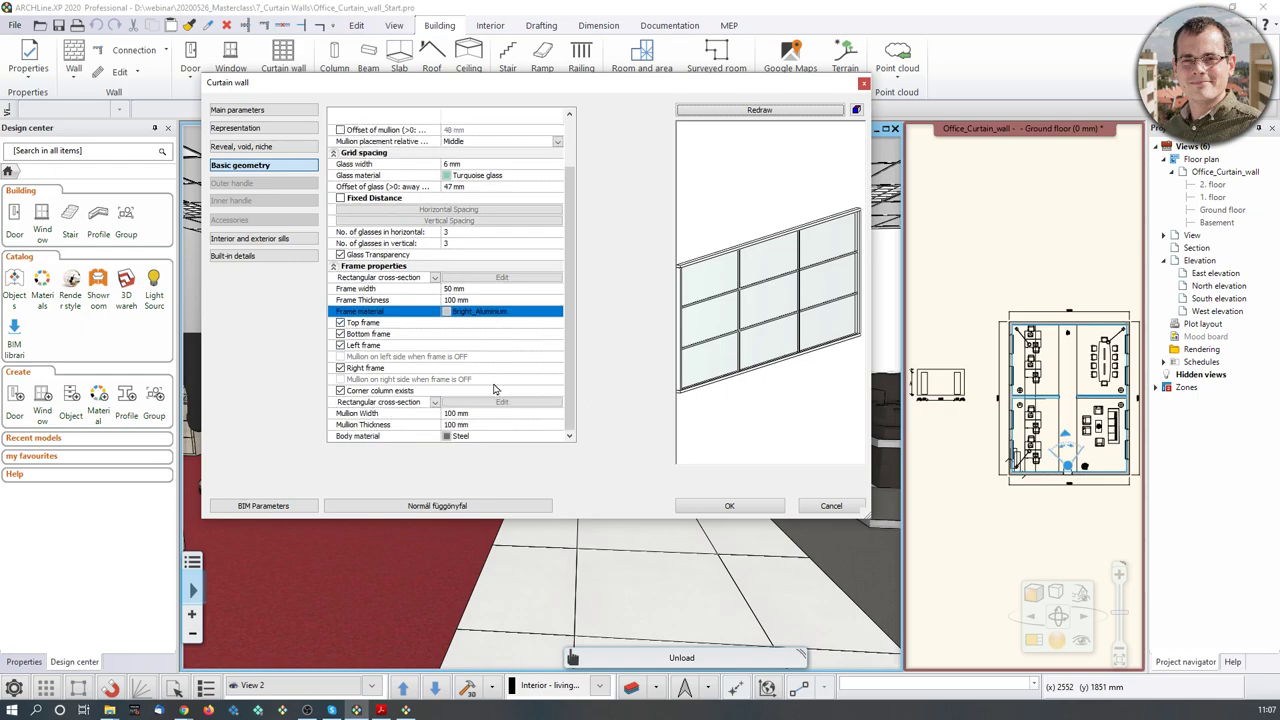
left_click(340, 391)
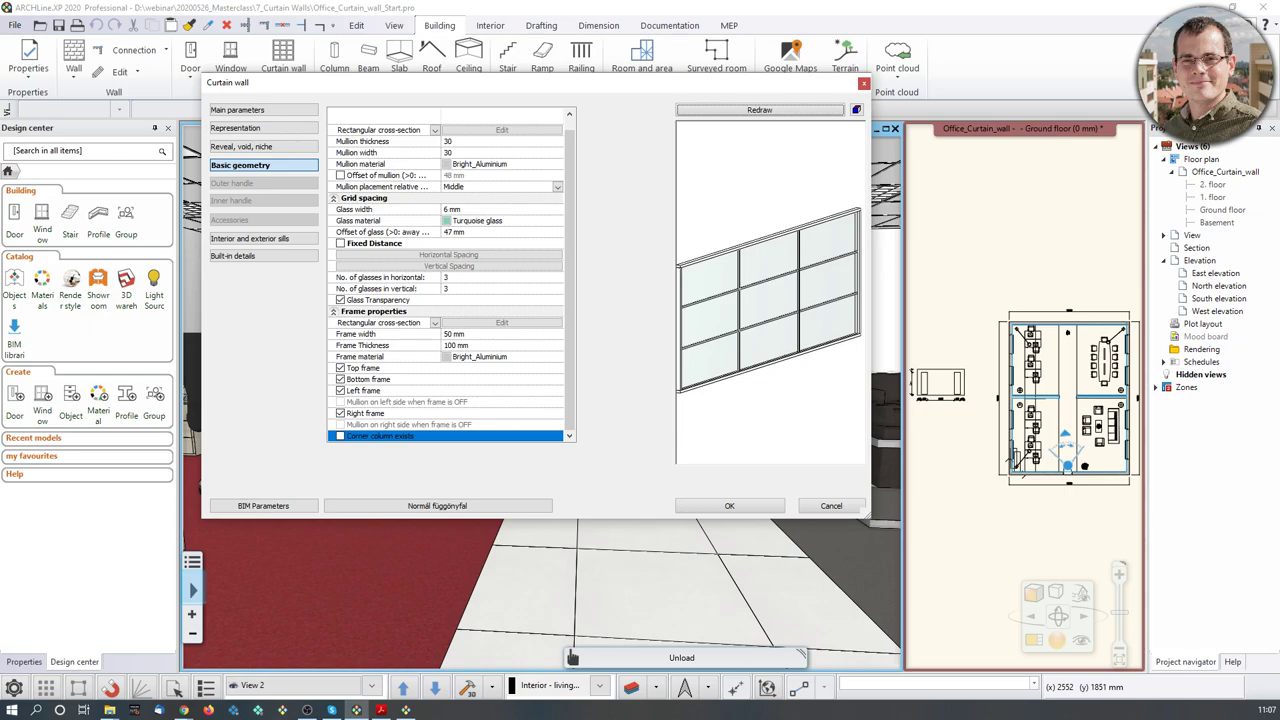
Save the current curtain wall settings as a new style named Webinar_Curtain_Wall, available in all projects.
left_click(517, 511)
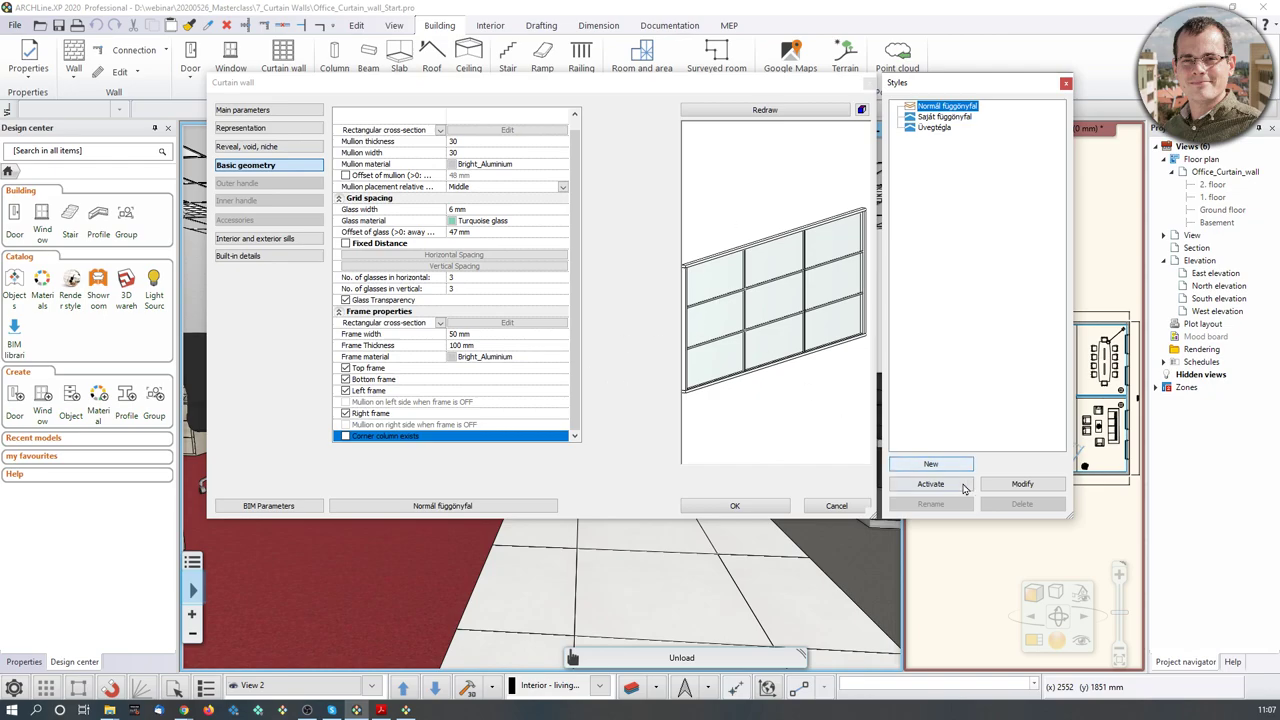
left_click(930, 464)
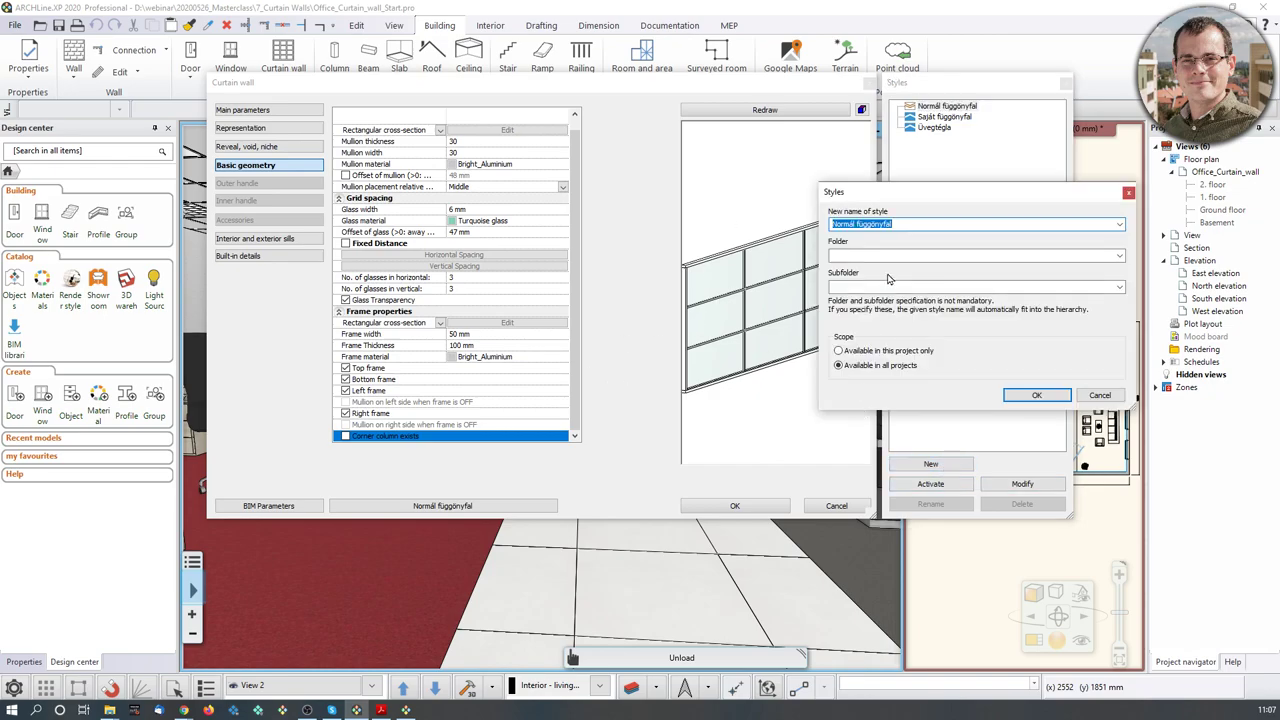
type("Webinar_Curtain_Wall")
left_click(1036, 395)
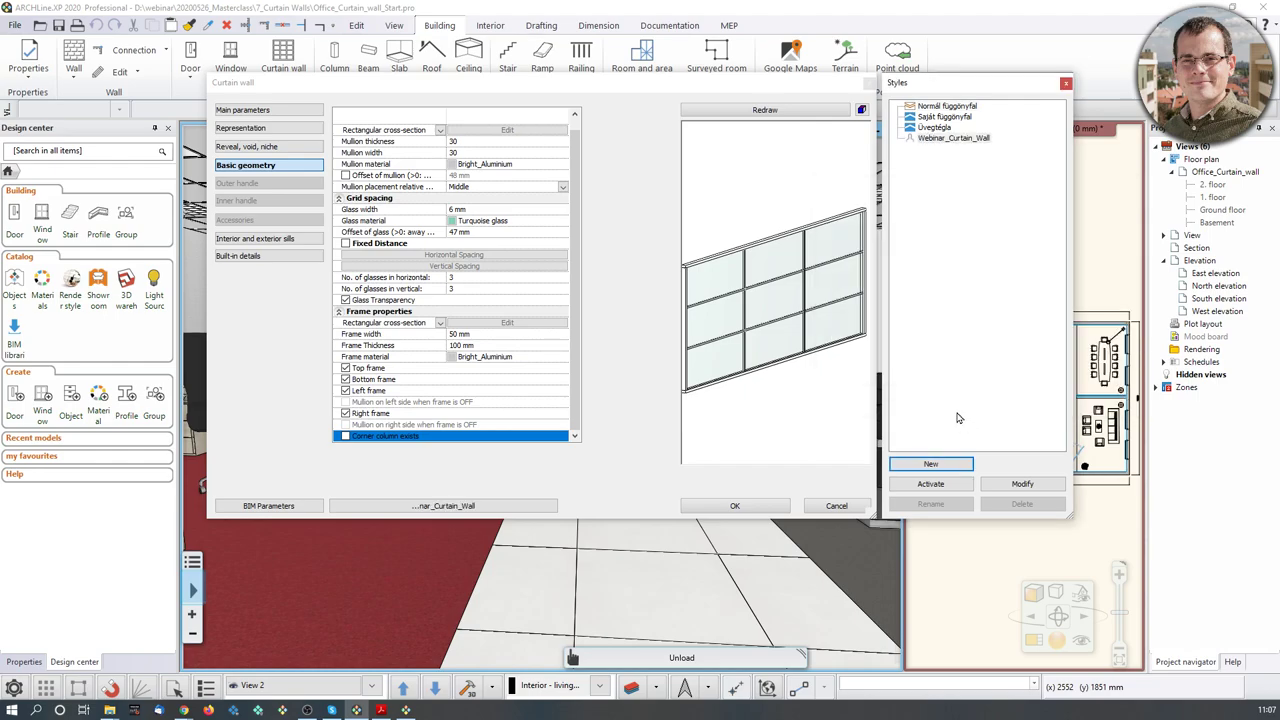
Preview the Normál függönyfal style for comparison, reactivate Webinar_Curtain_Wall and accept the curtain wall properties.
left_click(966, 137)
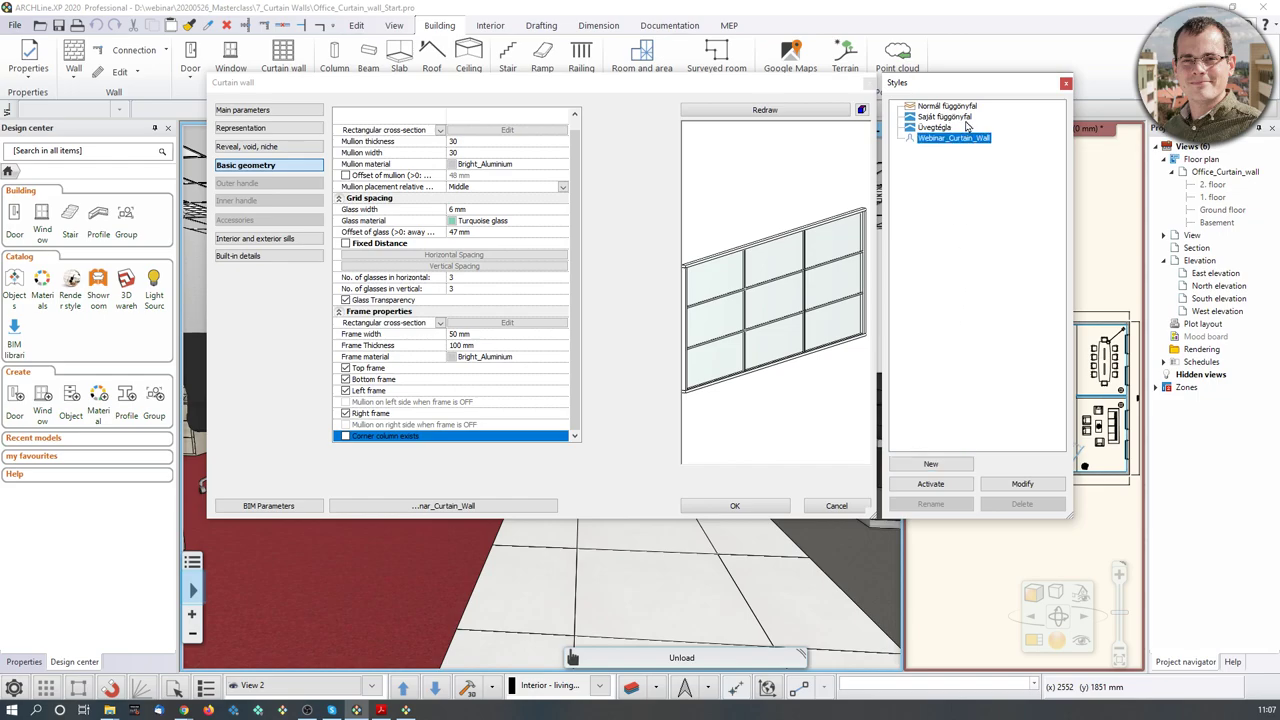
left_click(960, 106)
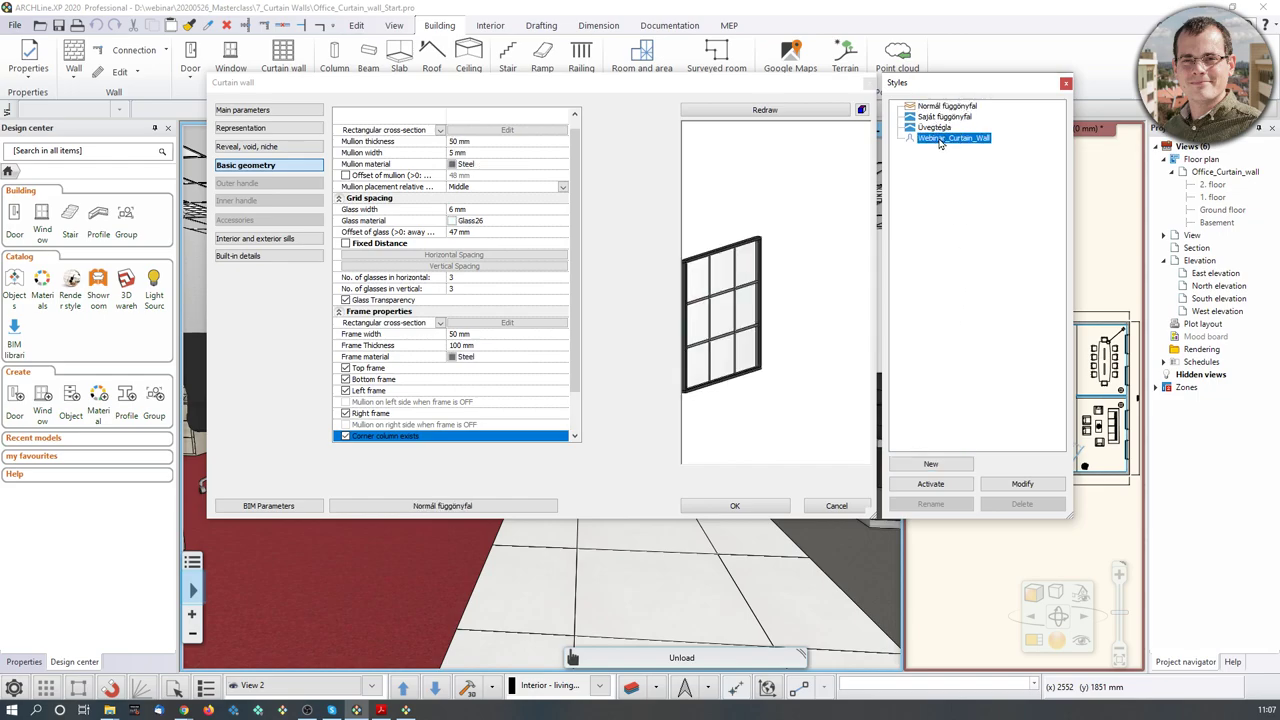
double_click(939, 139)
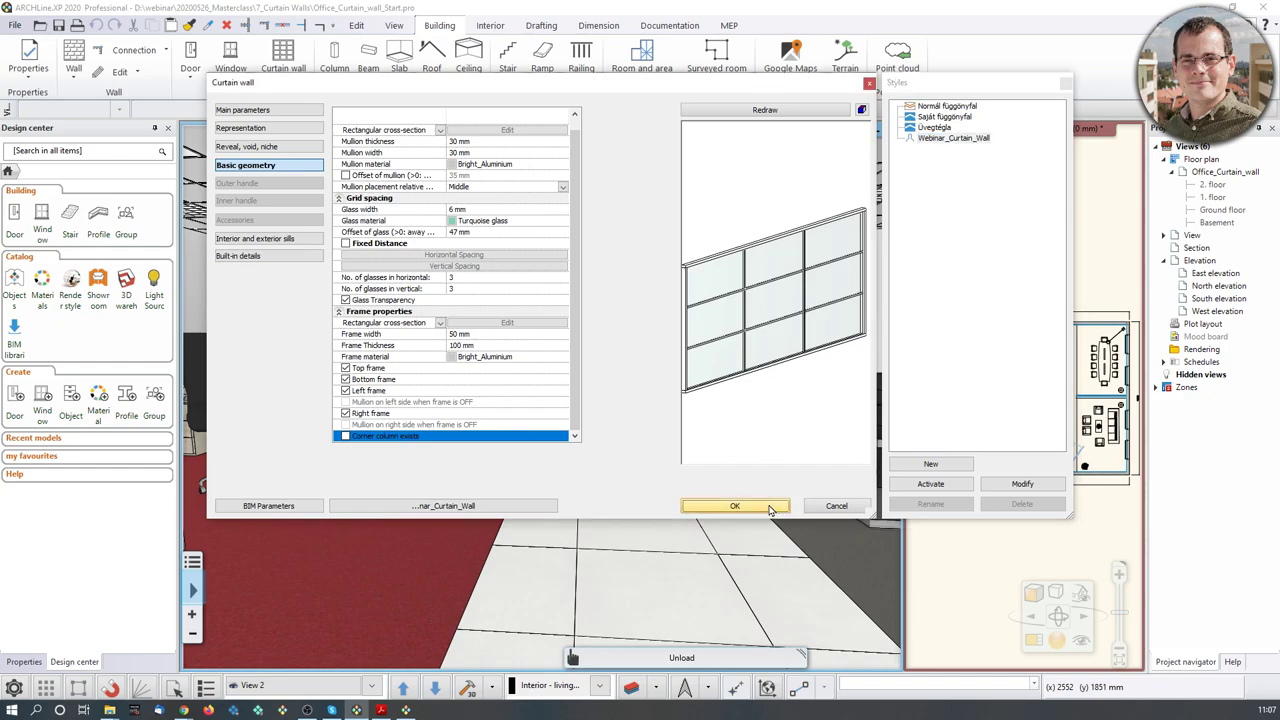
left_click(734, 505)
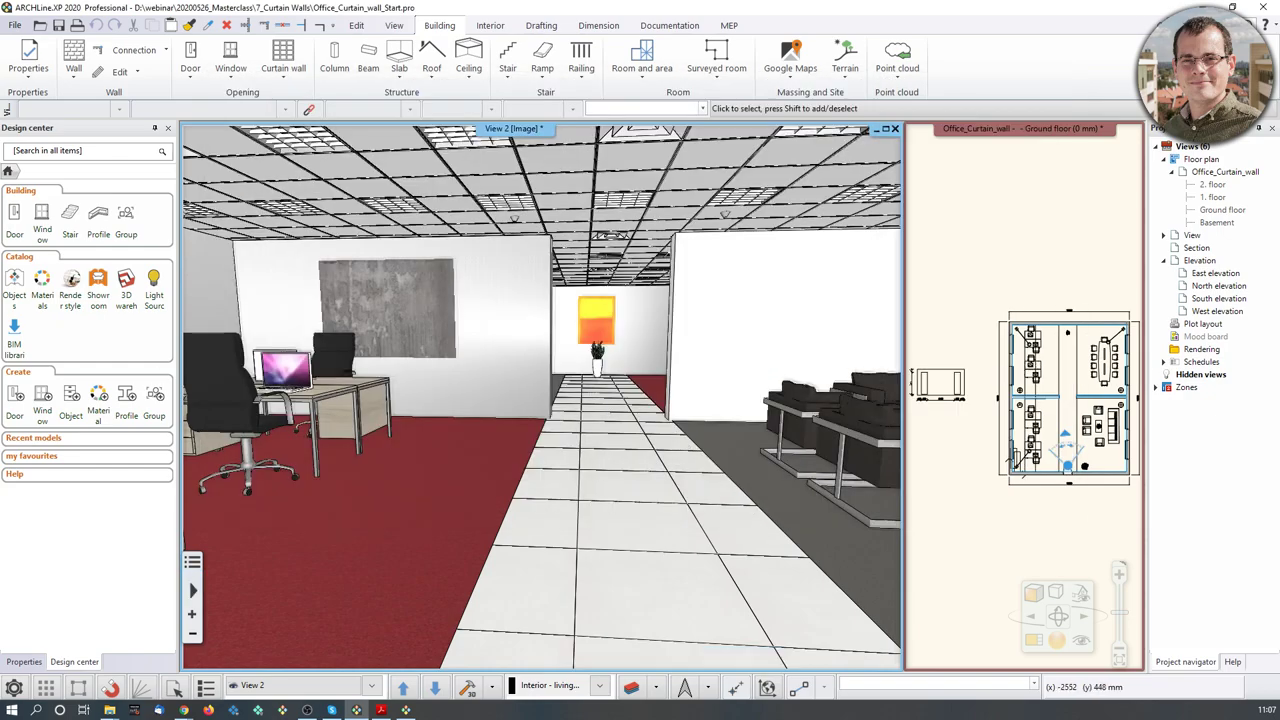
Look around View 2 to examine the open desk area beside the tiled corridor.
middle_click_drag(800, 491, 500, 443)
scroll(534, 366, "down", 3)
scroll(643, 349, "up", 2)
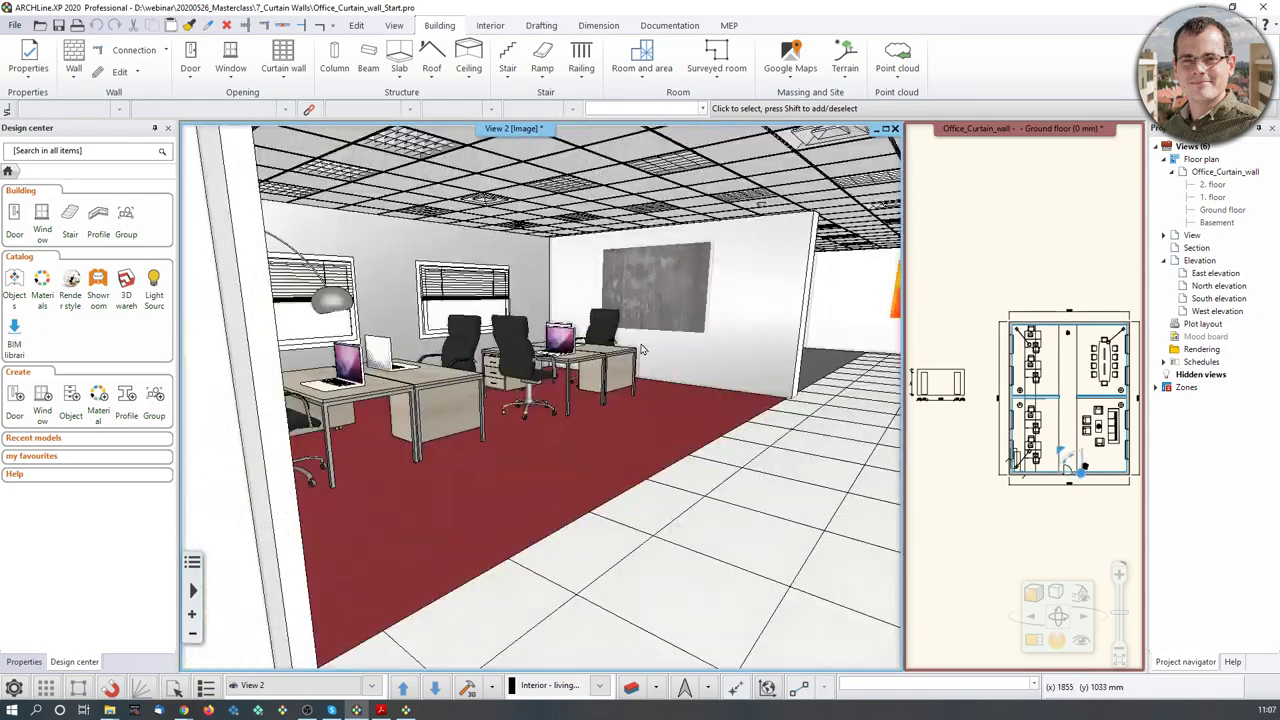
middle_click_drag(643, 349, 540, 362)
scroll(540, 362, "up", 1)
key("Up")
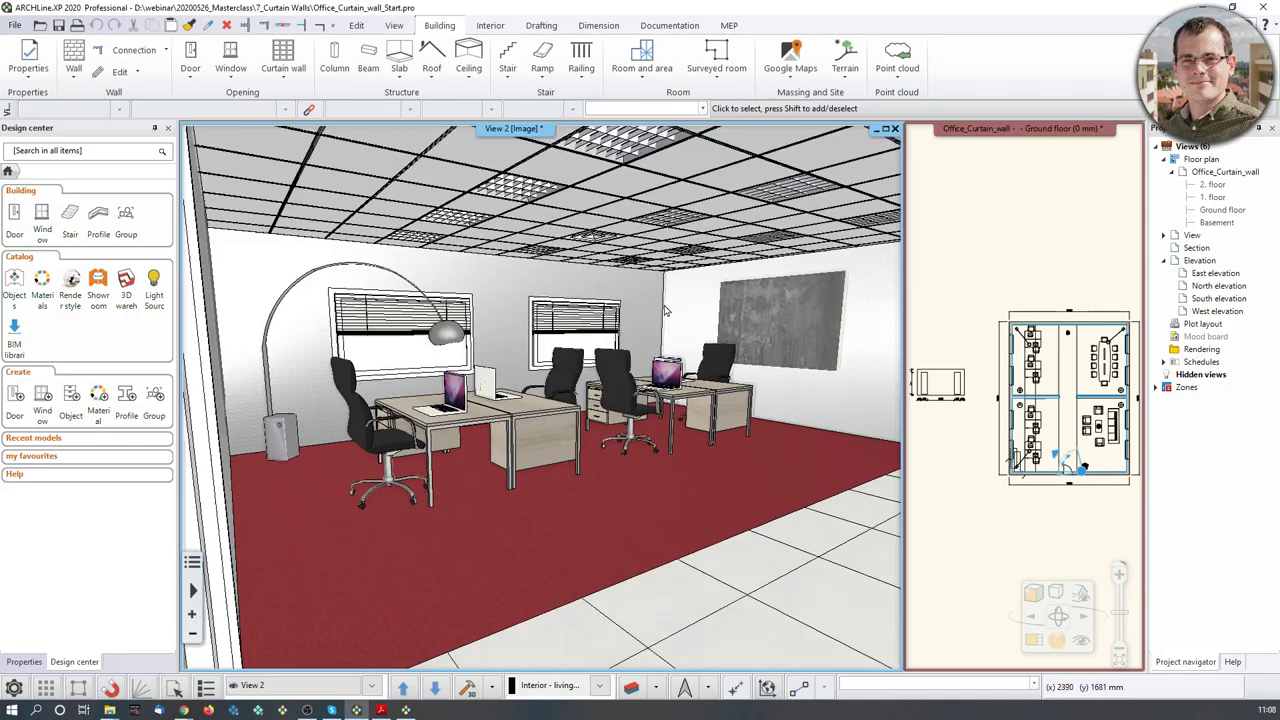
middle_click_drag(452, 455, 563, 438)
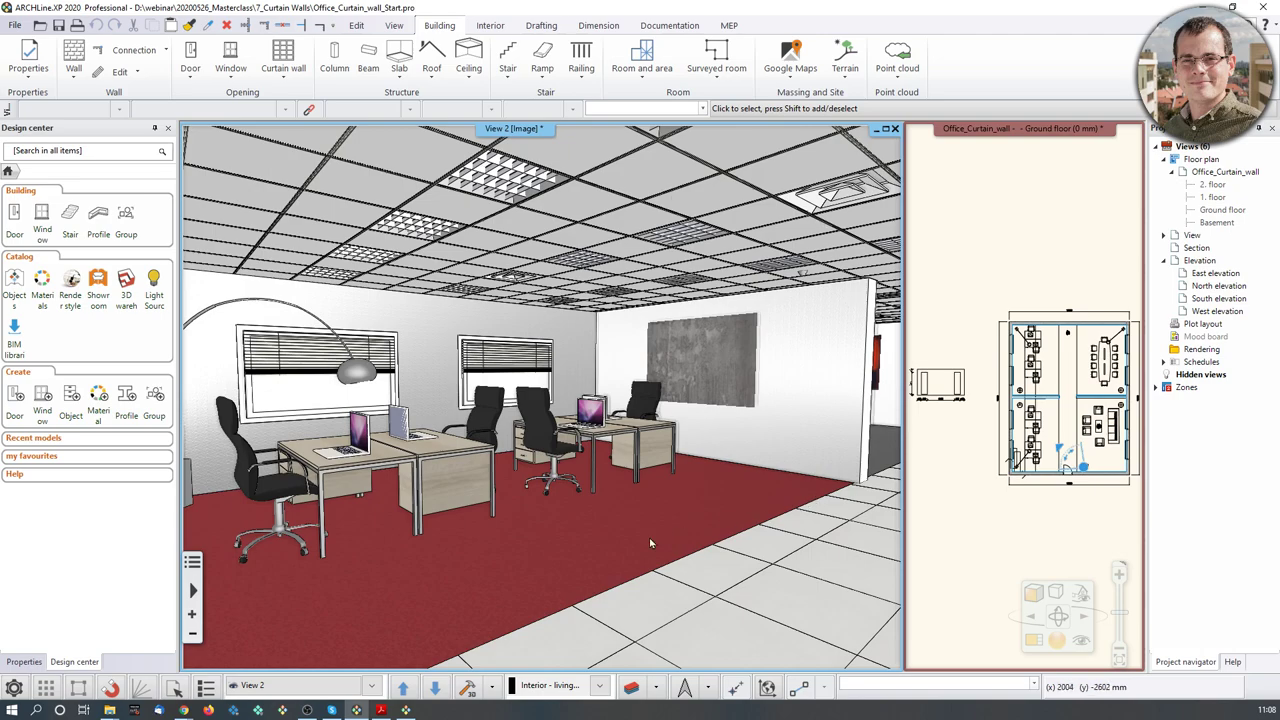
Make the ground floor plan the main view and move the View 2 camera past the plant towards the lounge area.
mouse_move(1056, 449)
middle_mouse_down()
mouse_move(1040, 425)
mouse_move(1041, 463)
middle_mouse_up()
scroll(1034, 428, "up", 4)
left_click(1033, 639)
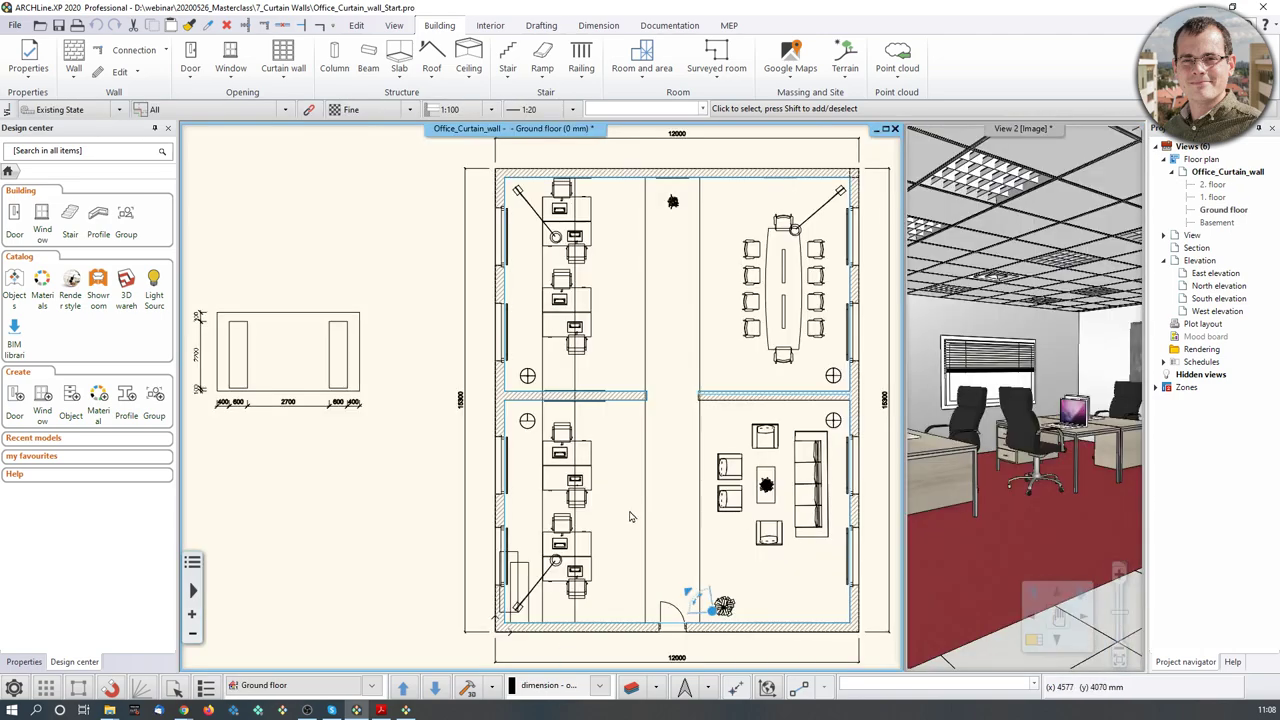
scroll(647, 518, "up", 2)
scroll(648, 518, "up", 1)
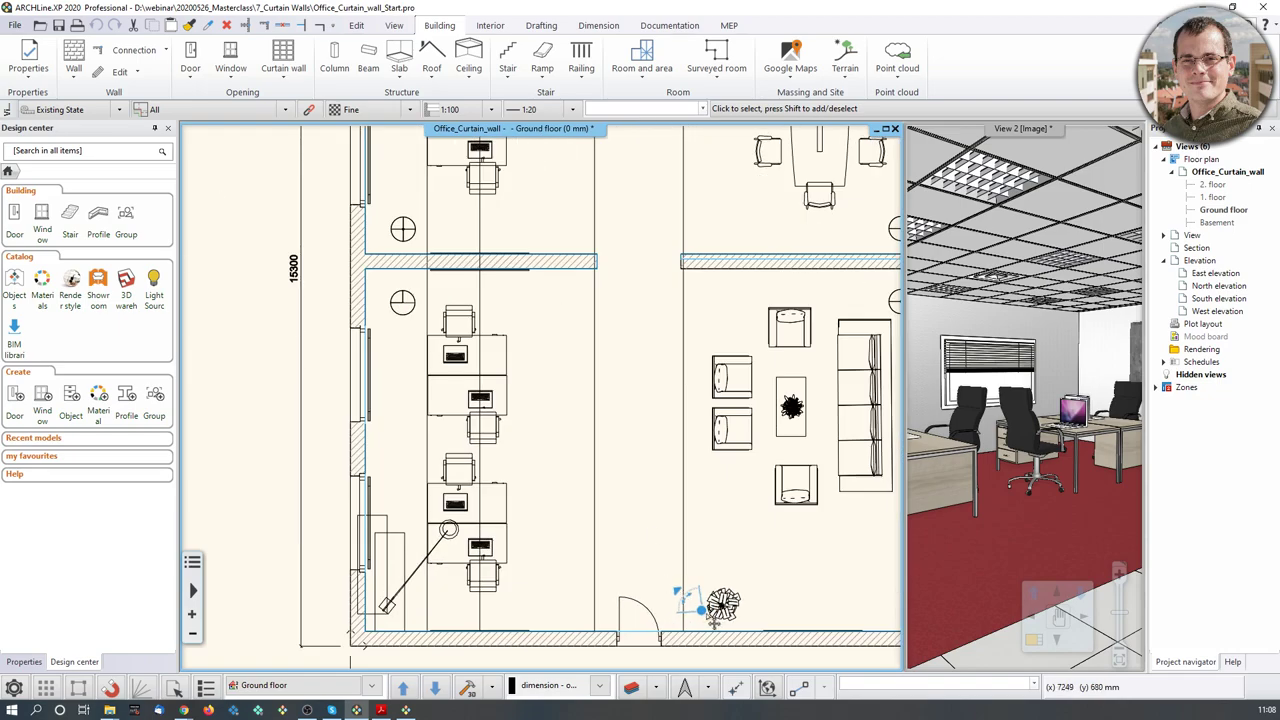
left_click_drag(706, 611, 809, 583)
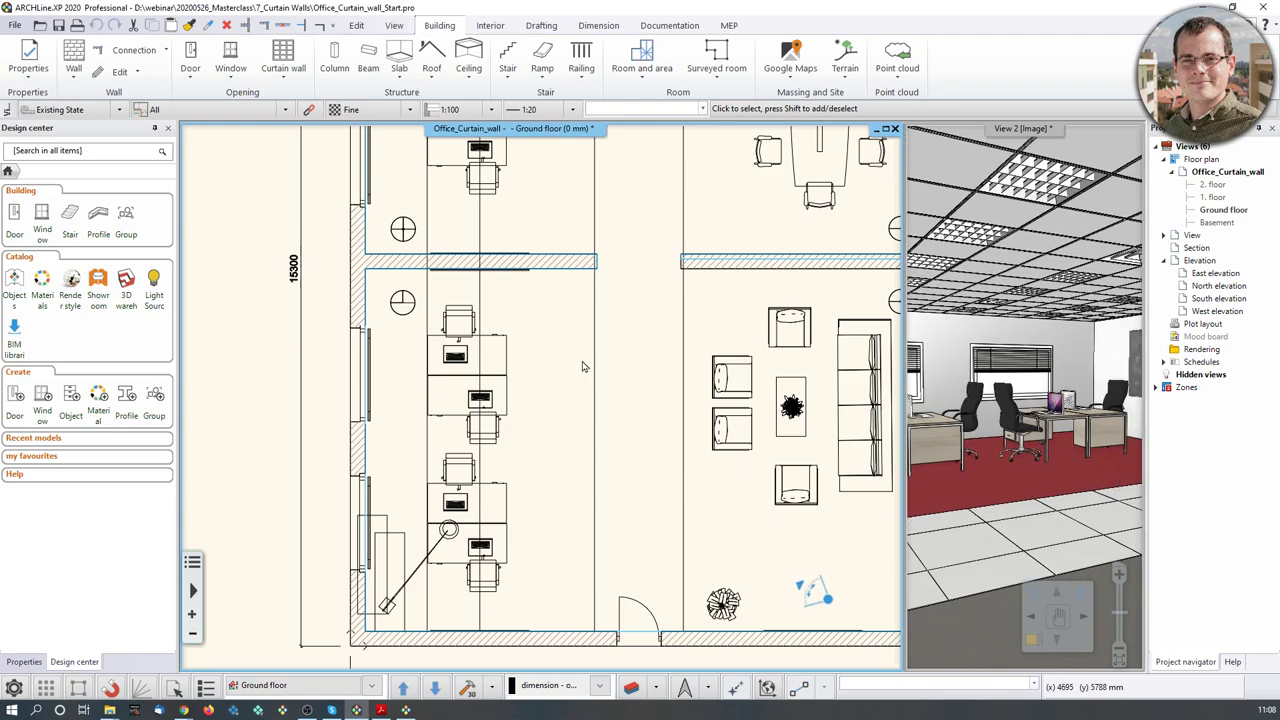
Draw a centered 7350 mm Webinar_Curtain_Wall along the desk area's corridor edge, from the entrance wall up to the dividing wall.
middle_click_drag(604, 576, 606, 568)
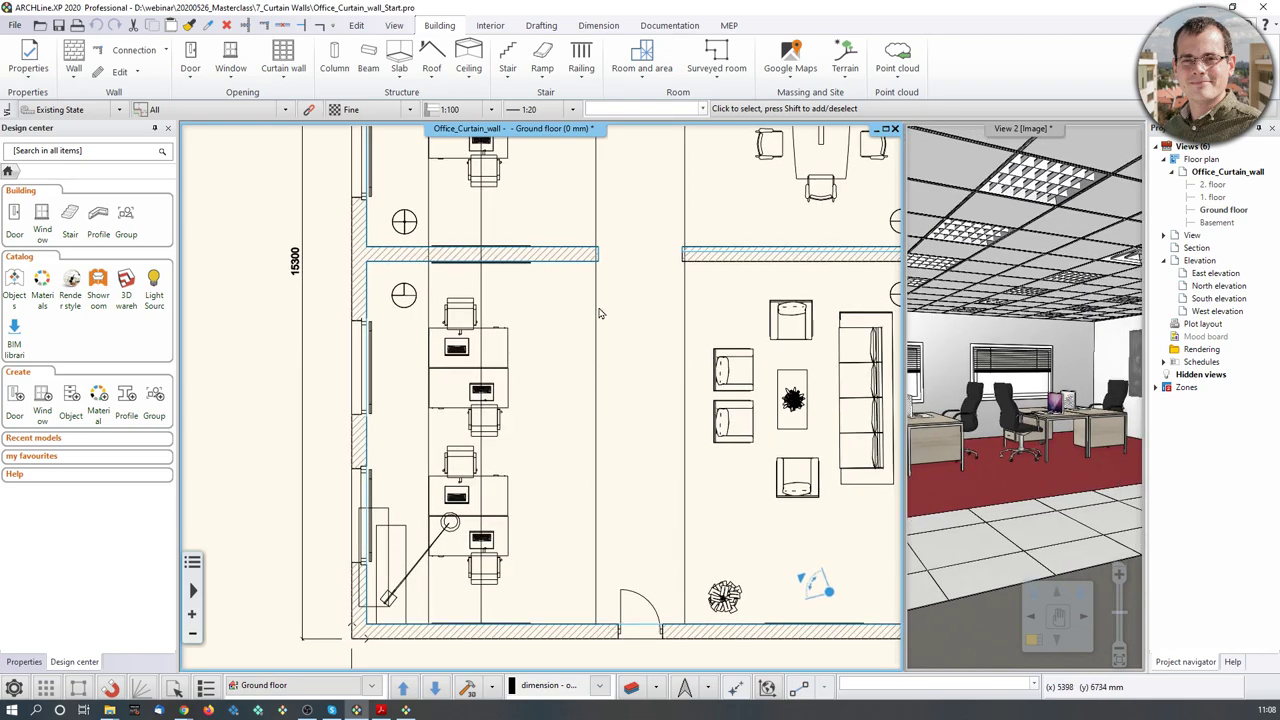
left_click(295, 80)
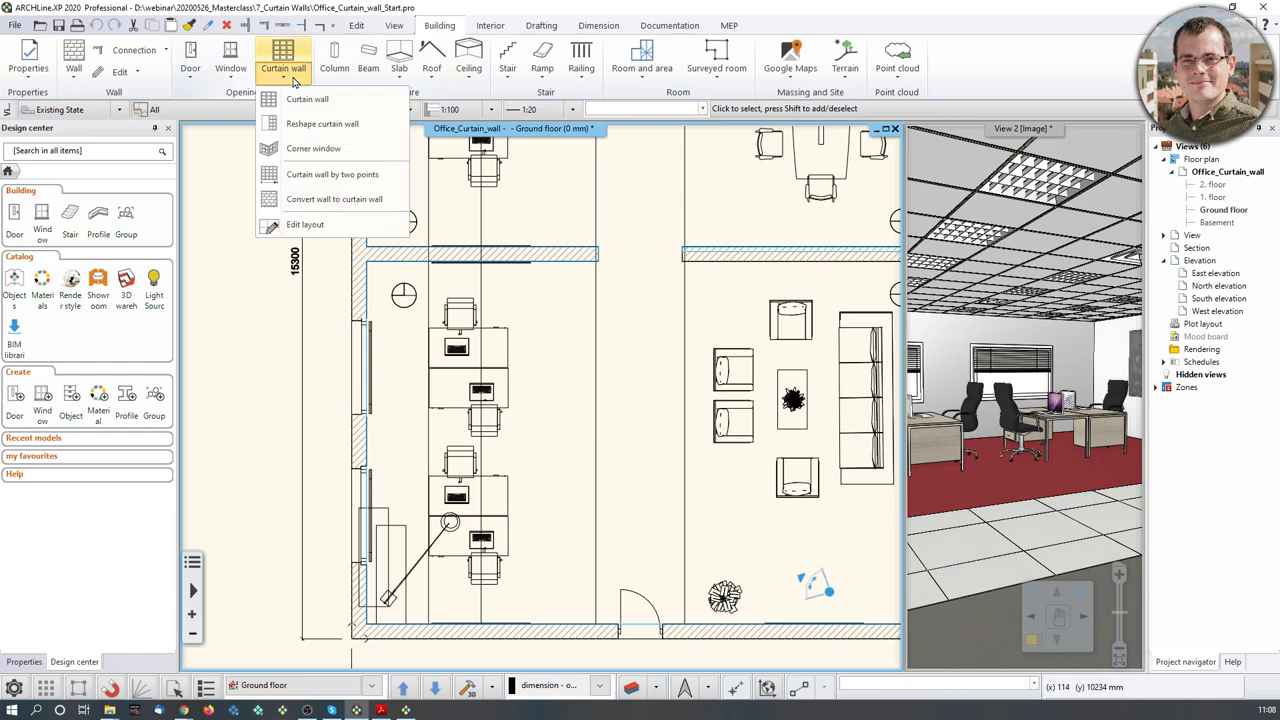
left_click(295, 101)
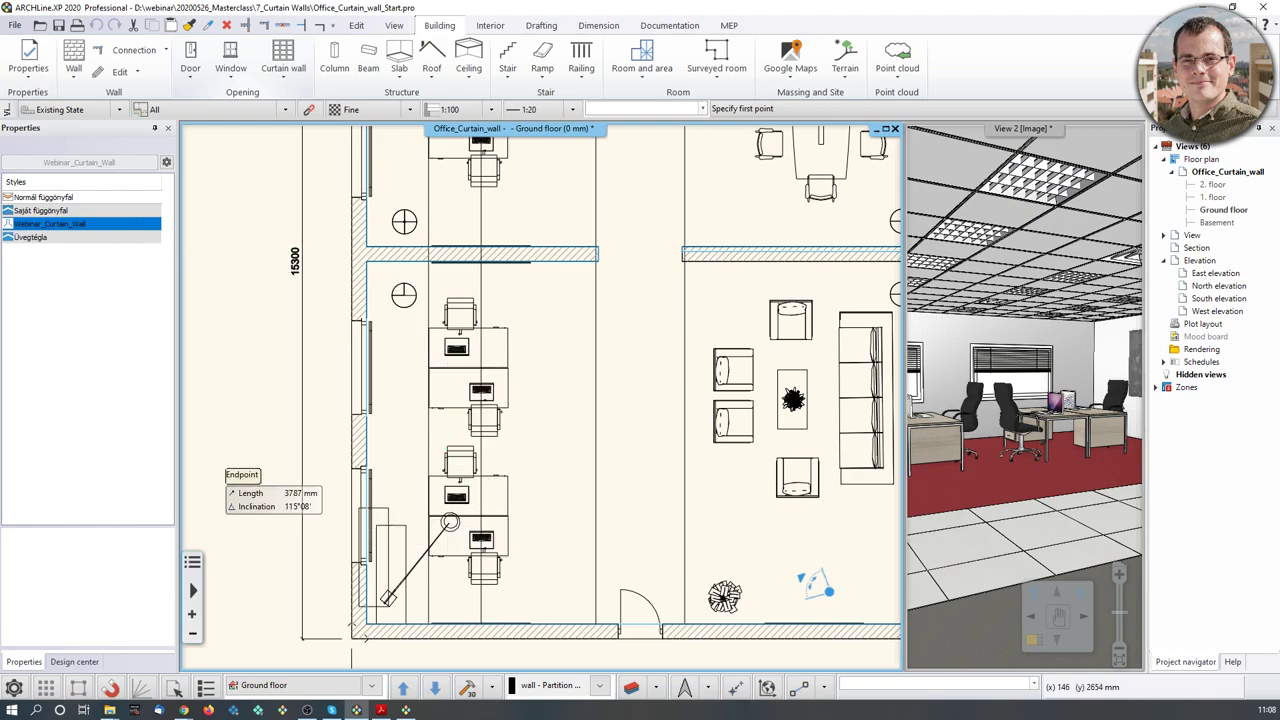
scroll(590, 640, "up", 3)
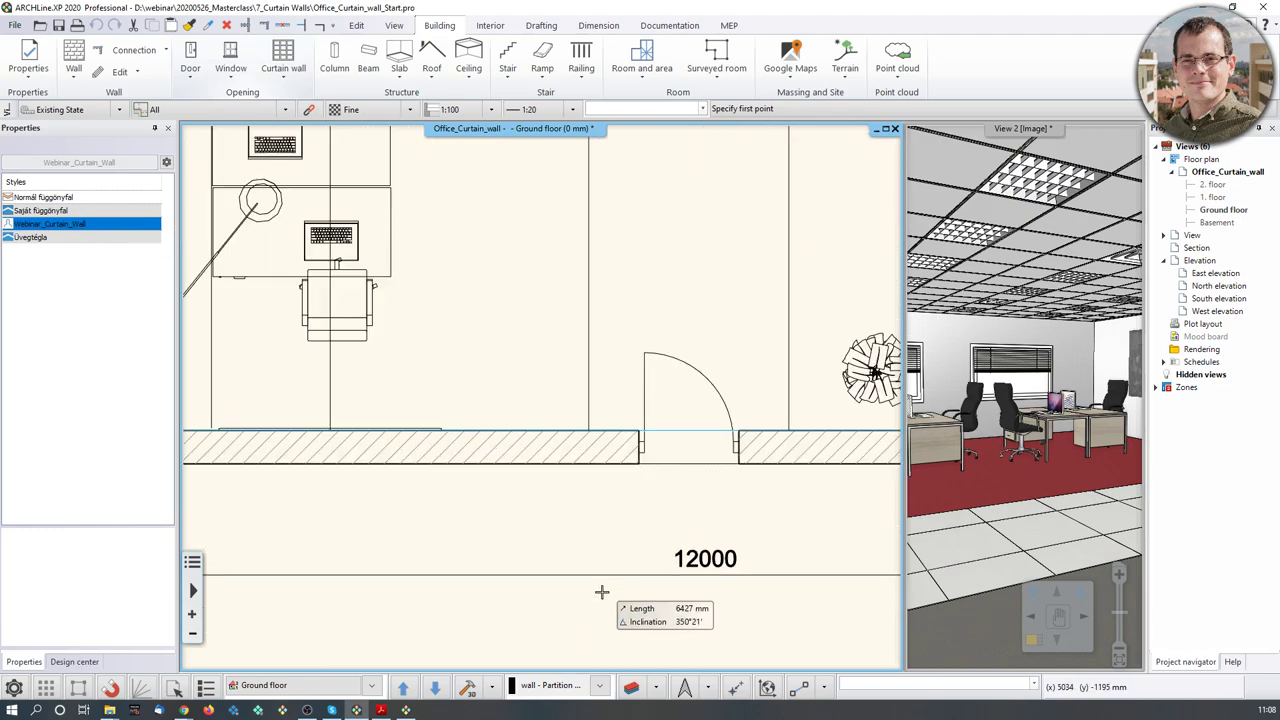
left_click(598, 421)
scroll(594, 262, "down", 2)
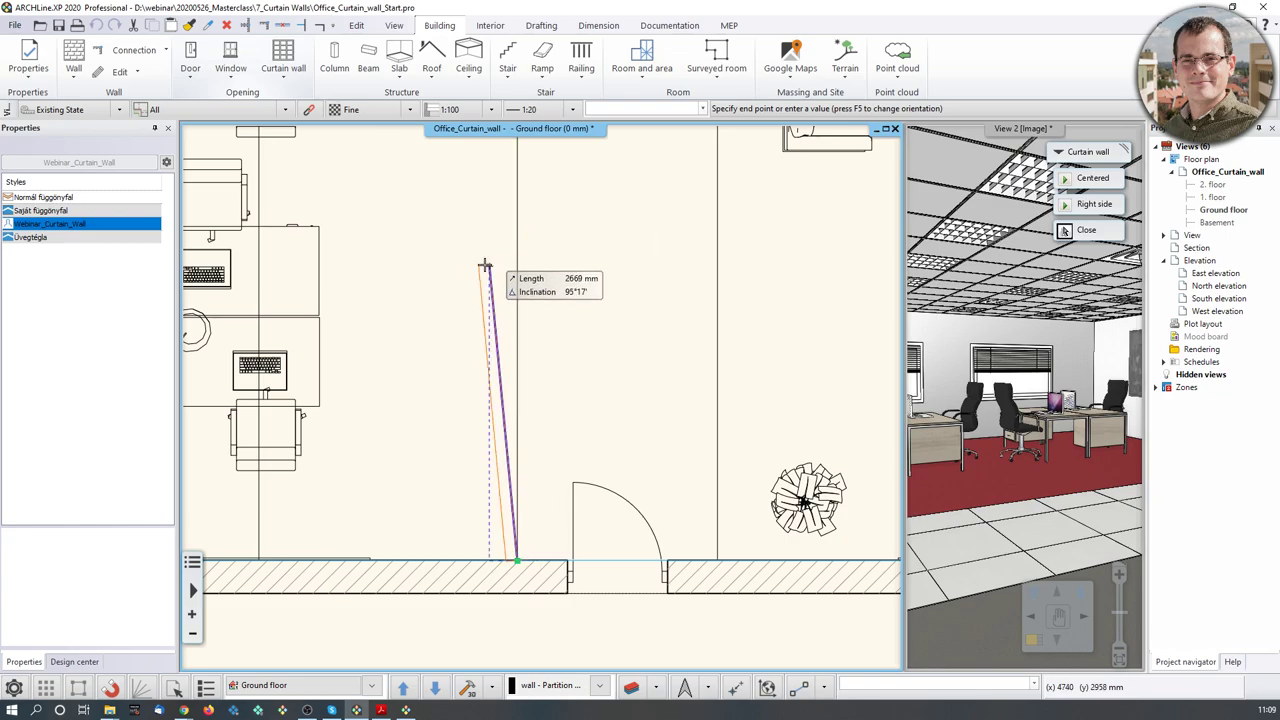
key("F5")
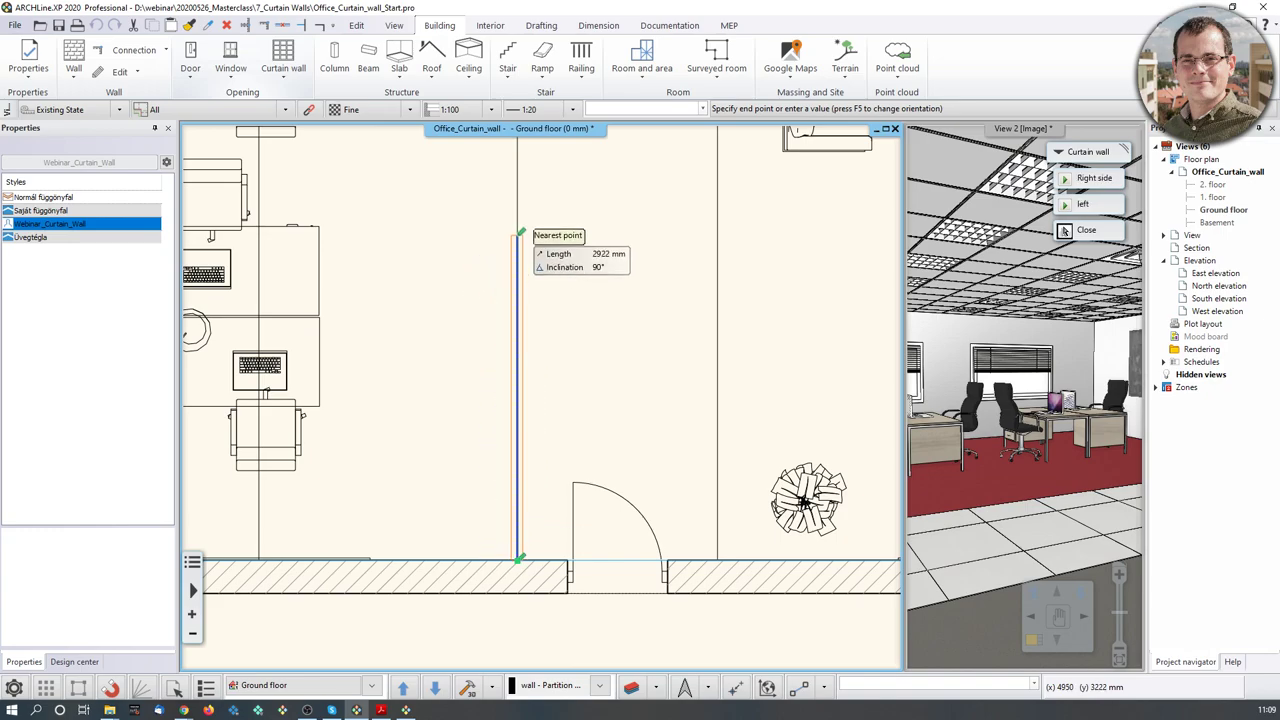
key("F5")
key("F5")
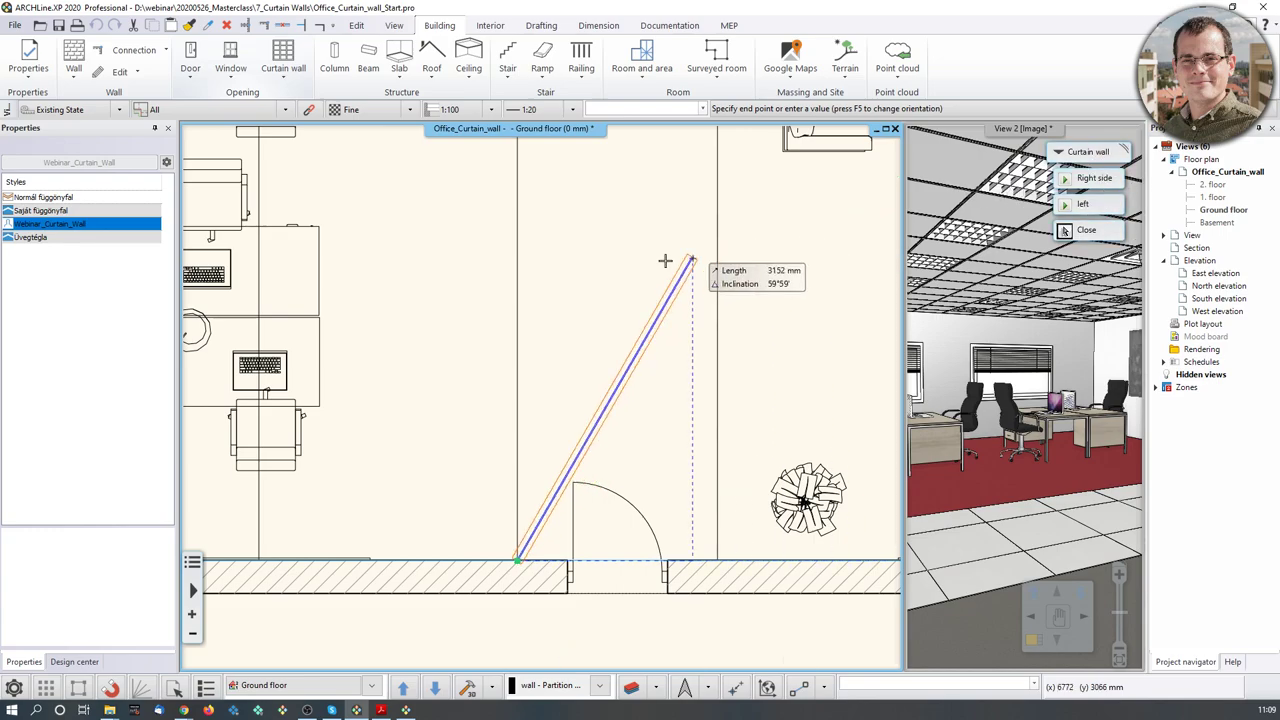
middle_click_drag(517, 233, 476, 563)
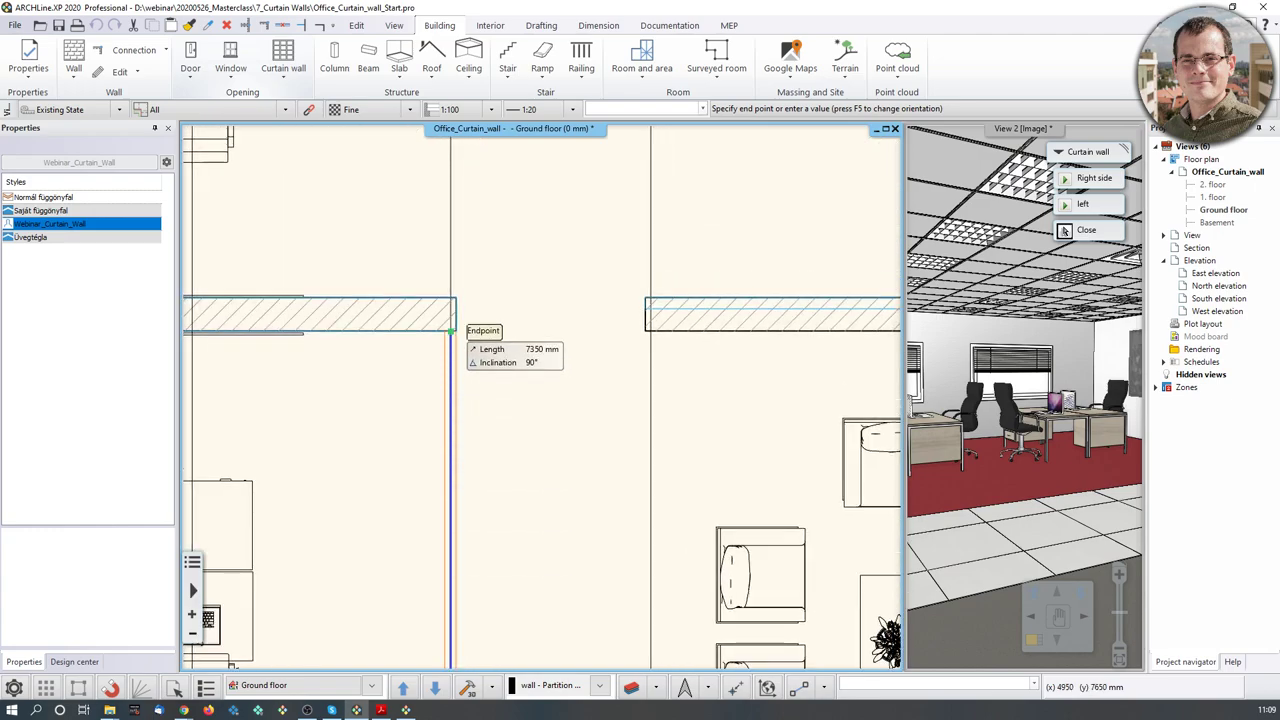
left_click(448, 329)
key("Escape")
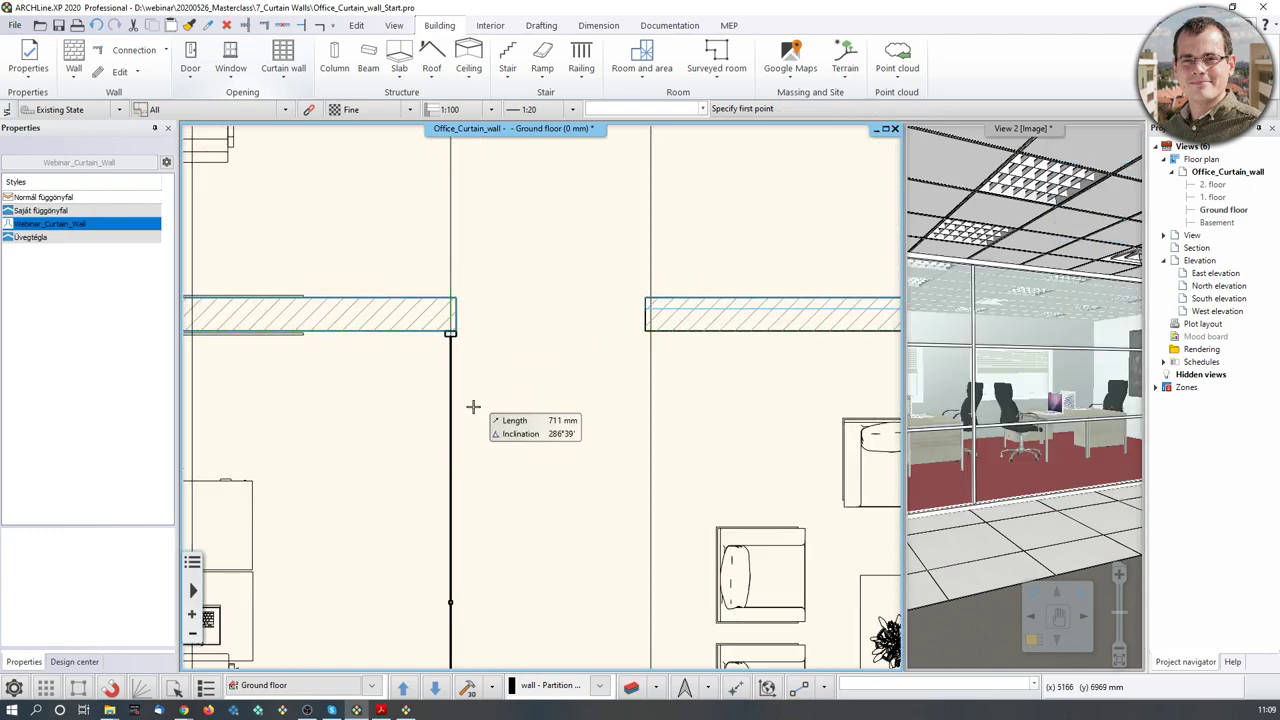
key("Escape")
Make View 2 the main view again and inspect the new curtain wall from the lounge side and near the entrance.
left_click(1020, 507)
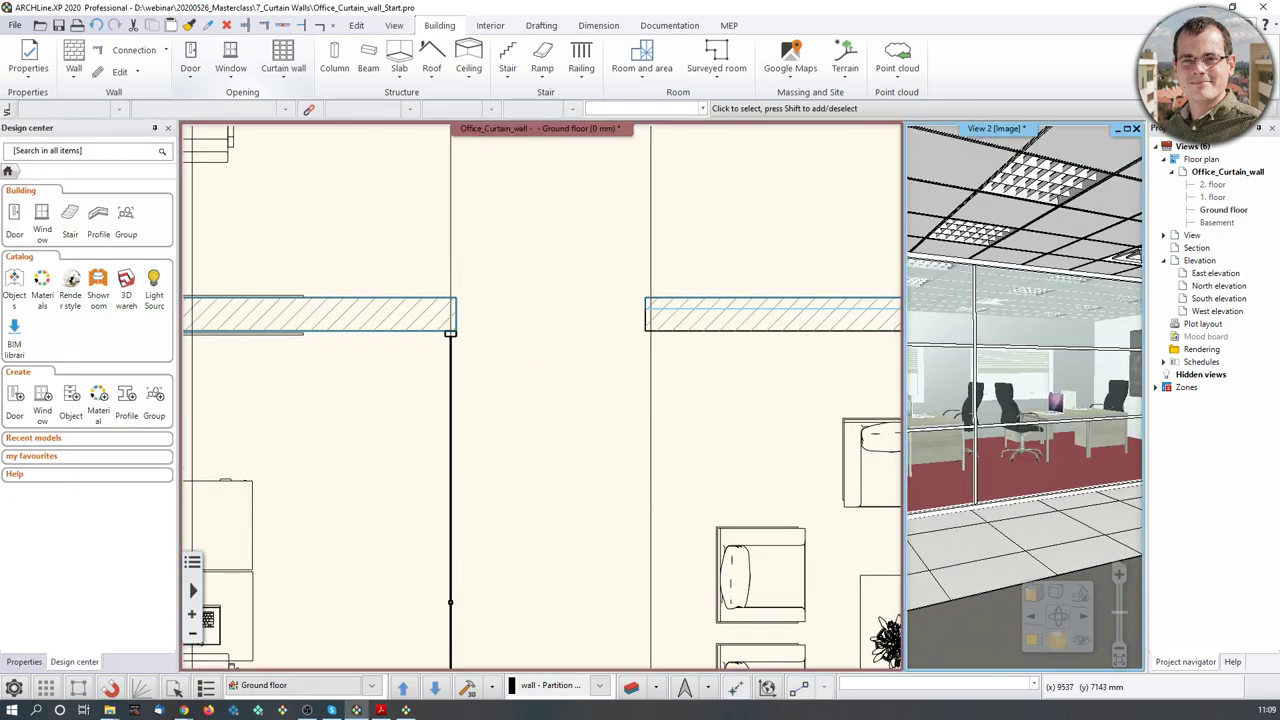
left_click(1033, 639)
mouse_move(796, 510)
middle_mouse_down()
mouse_move(820, 510)
mouse_move(806, 510)
middle_mouse_up()
scroll(723, 491, "up", 3)
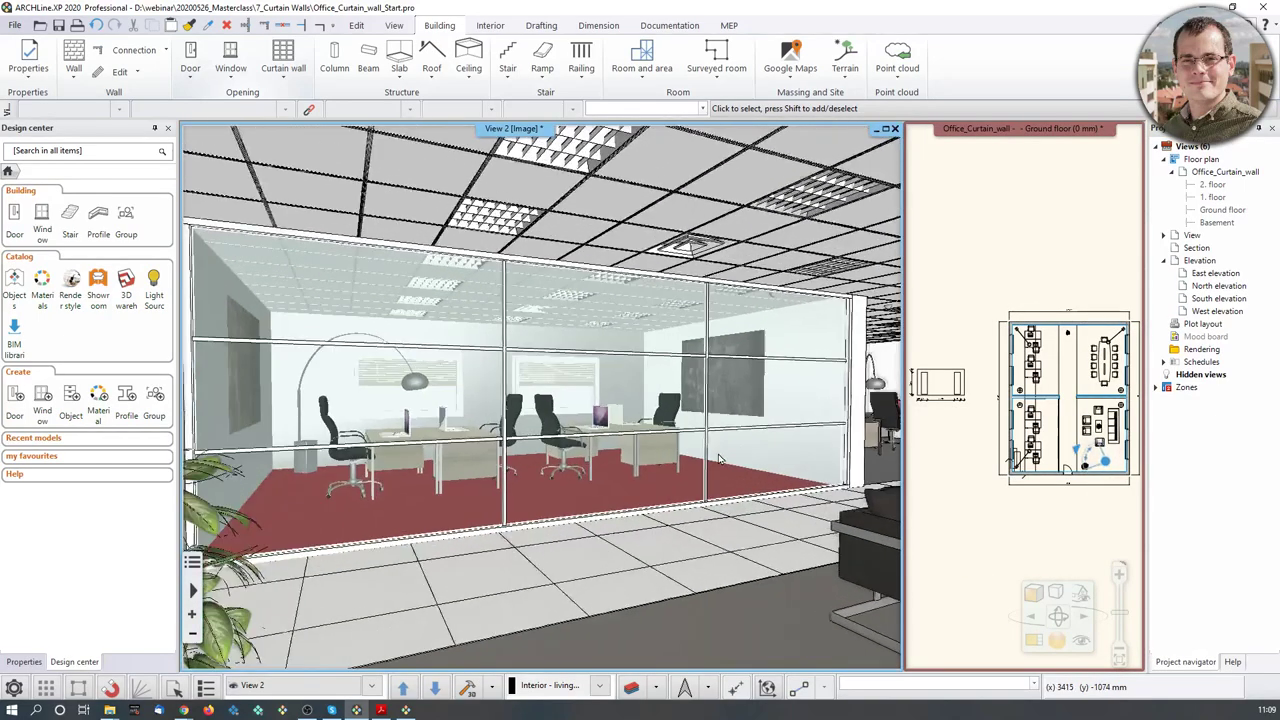
middle_click_drag(486, 514, 586, 507)
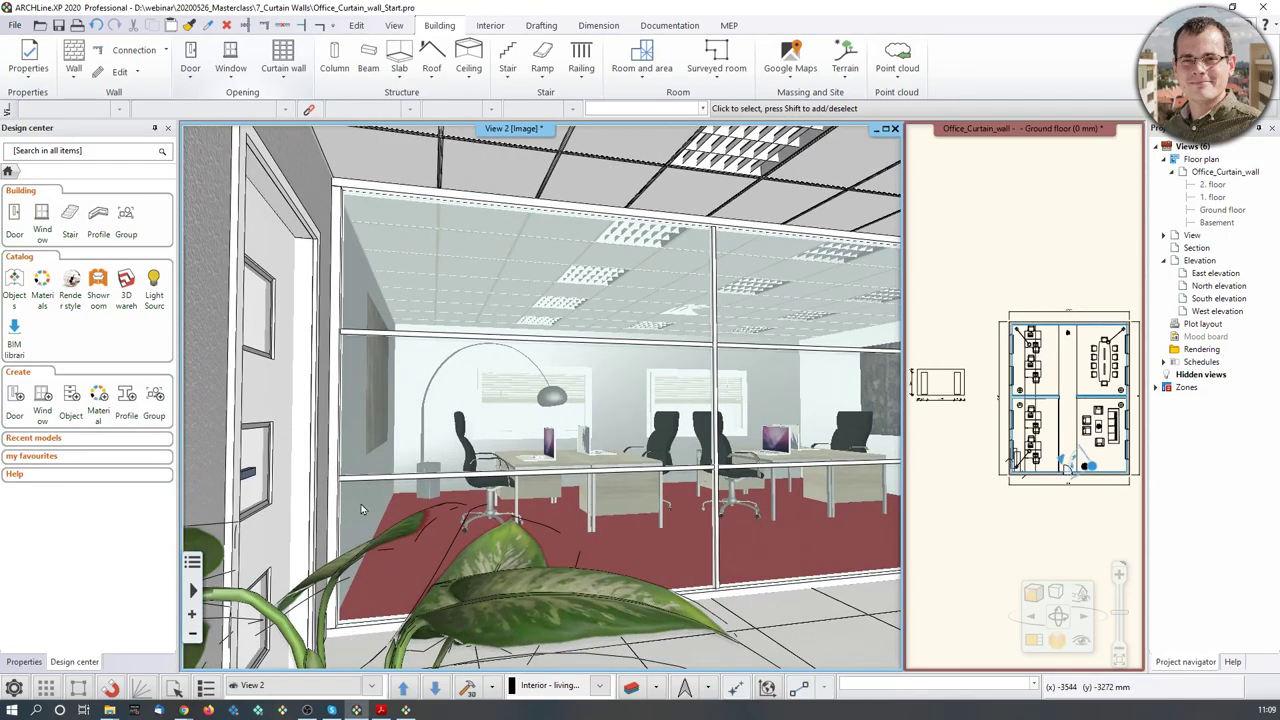
middle_click_drag(705, 278, 641, 290)
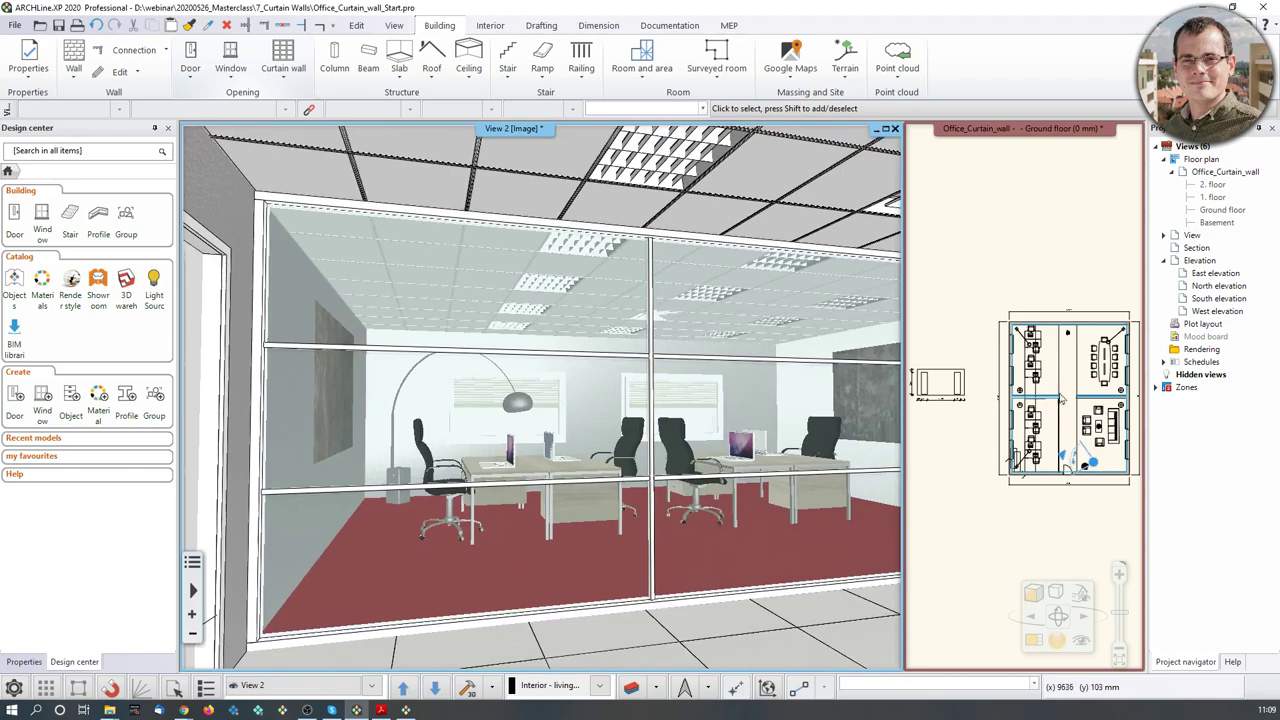
Examine the new curtain wall beside the desk area on the ground floor plan and from the lounge side in View 2.
left_click(1100, 449)
scroll(1105, 451, "up", 3)
scroll(1016, 417, "up", 2)
left_click(976, 384)
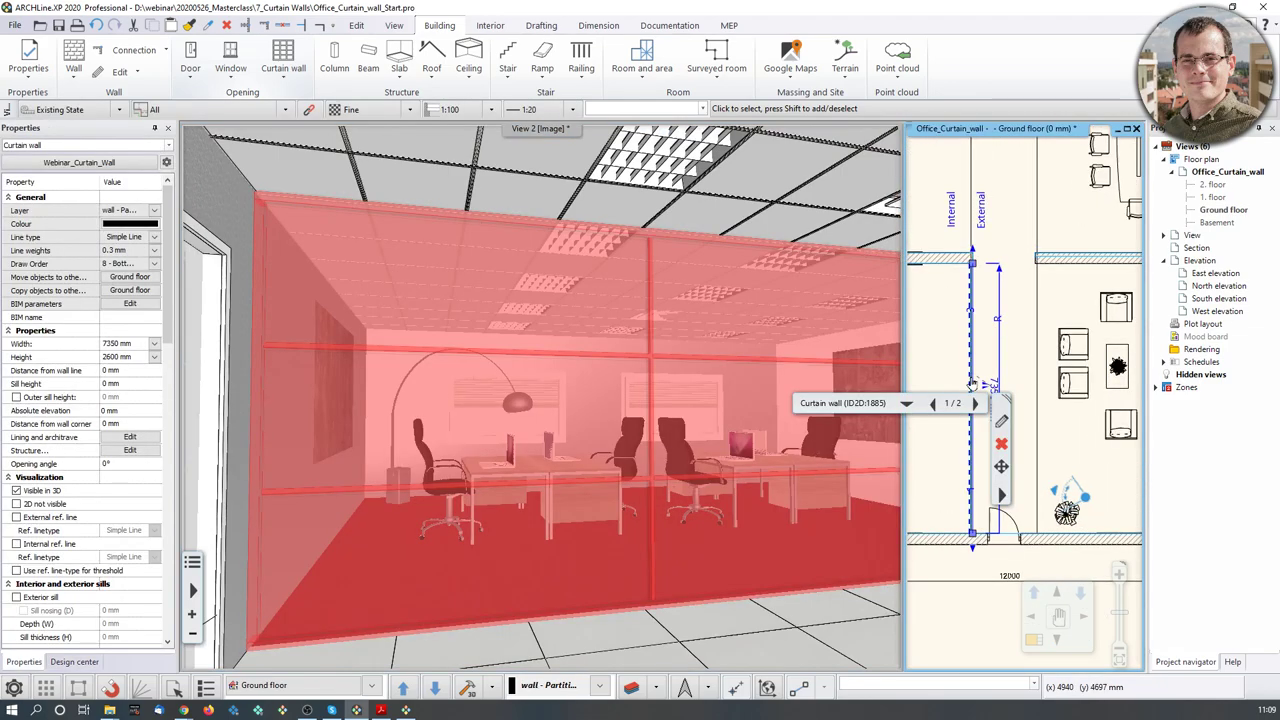
scroll(1010, 378, "up", 2)
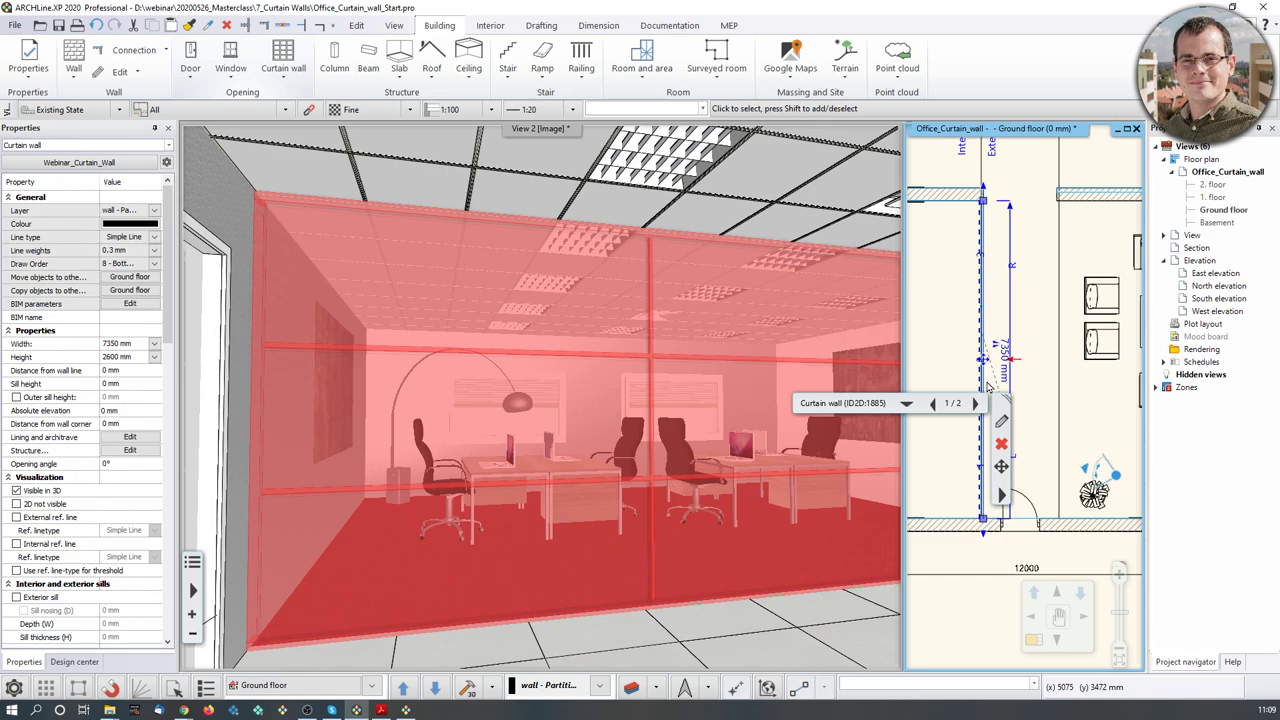
left_click(719, 396)
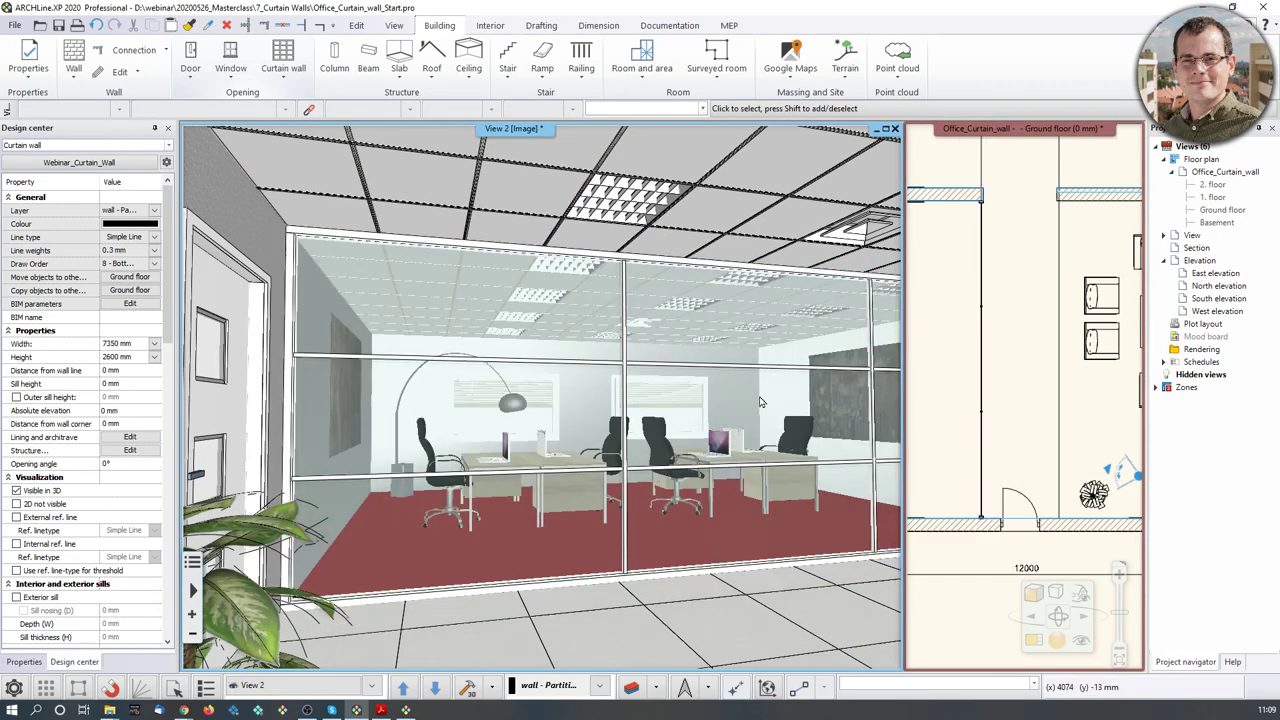
middle_click_drag(760, 401, 705, 416)
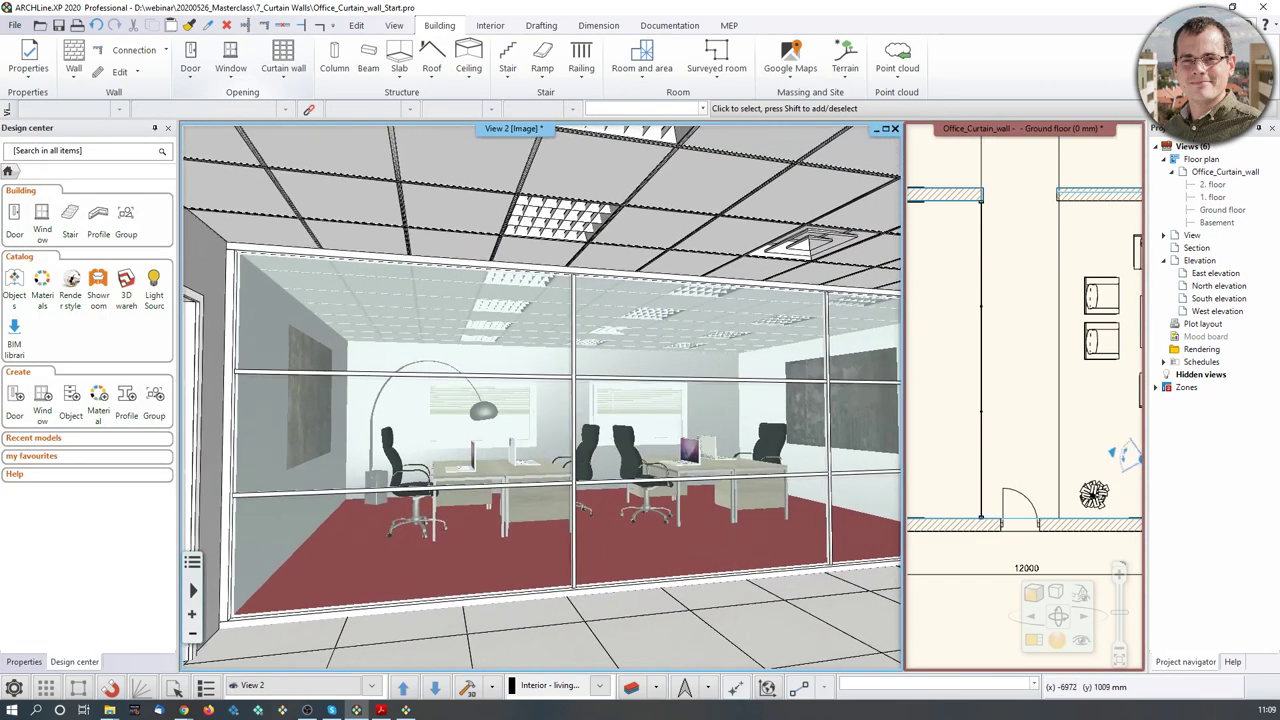
middle_click_drag(640, 525, 582, 518)
Make the ground floor plan the main view and search the Design center for "single leaf glass".
scroll(583, 519, "up", 1)
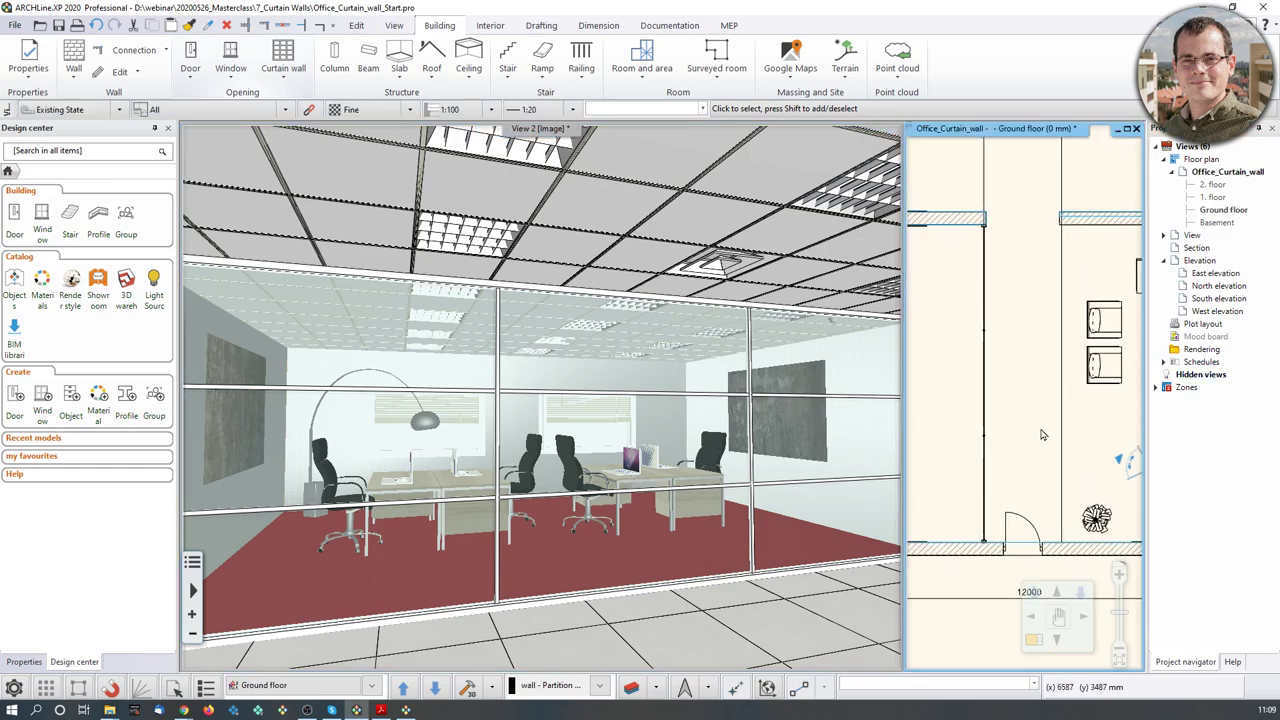
left_click(1030, 642)
scroll(509, 380, "up", 4)
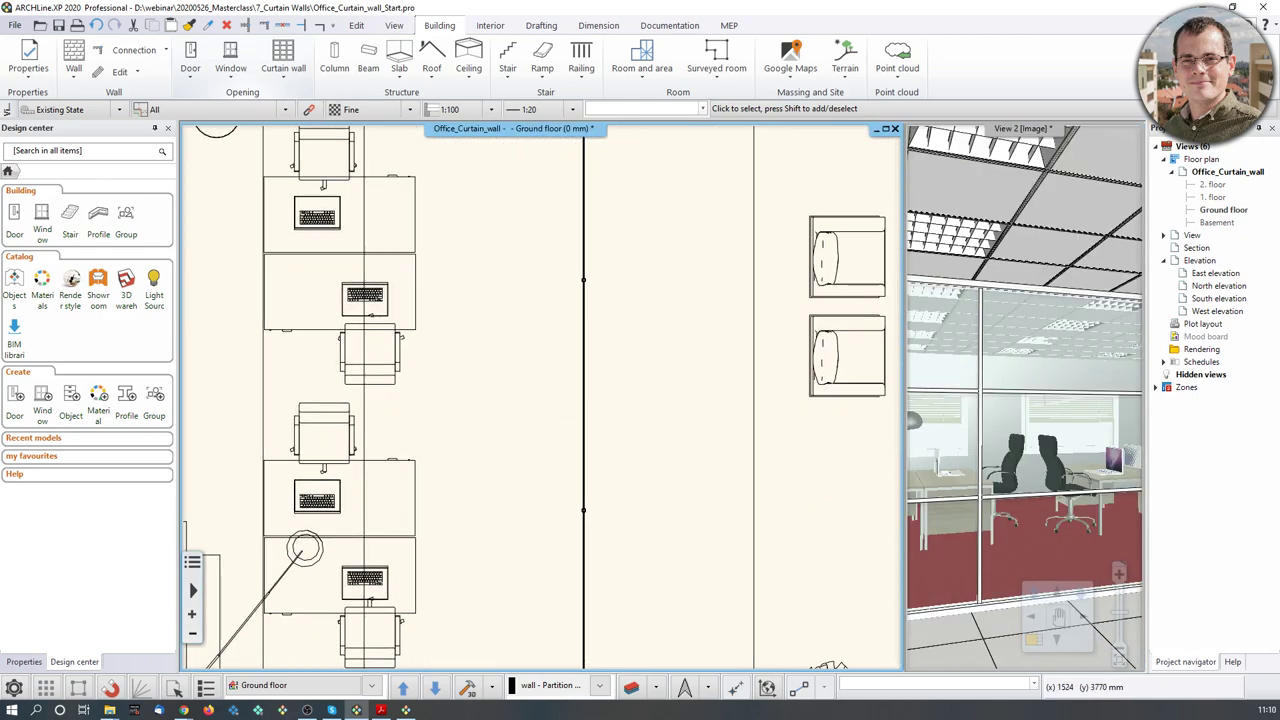
left_click(88, 152)
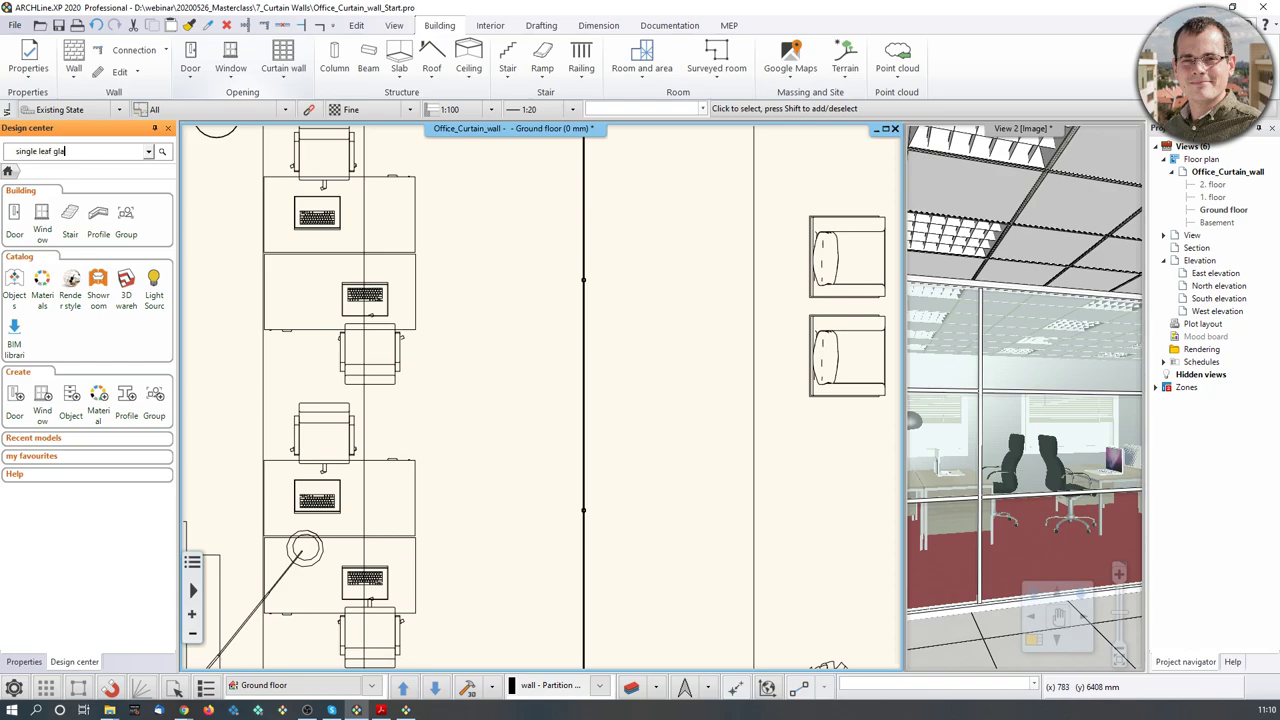
key("Return")
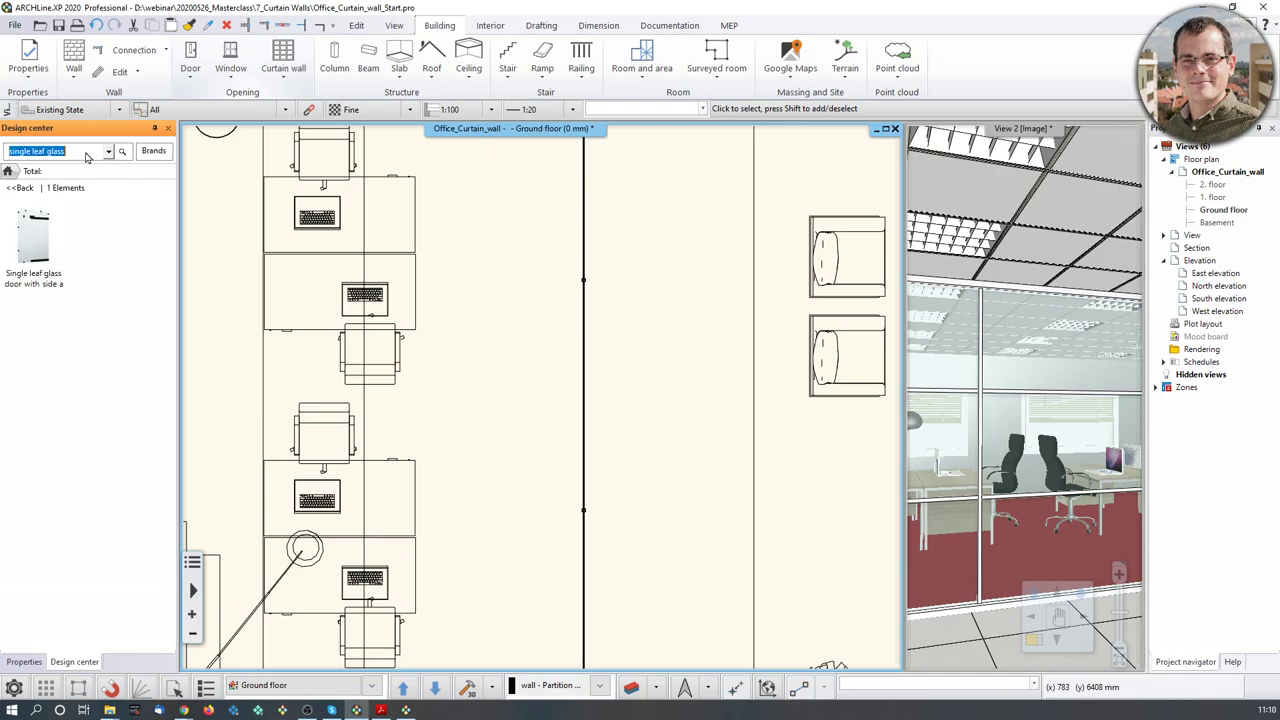
Place the 1500 x 2400 mm single leaf glass door in the curtain wall, about 2817 mm from the dividing wall, swinging into the corridor.
left_click(34, 259)
right_click(587, 403)
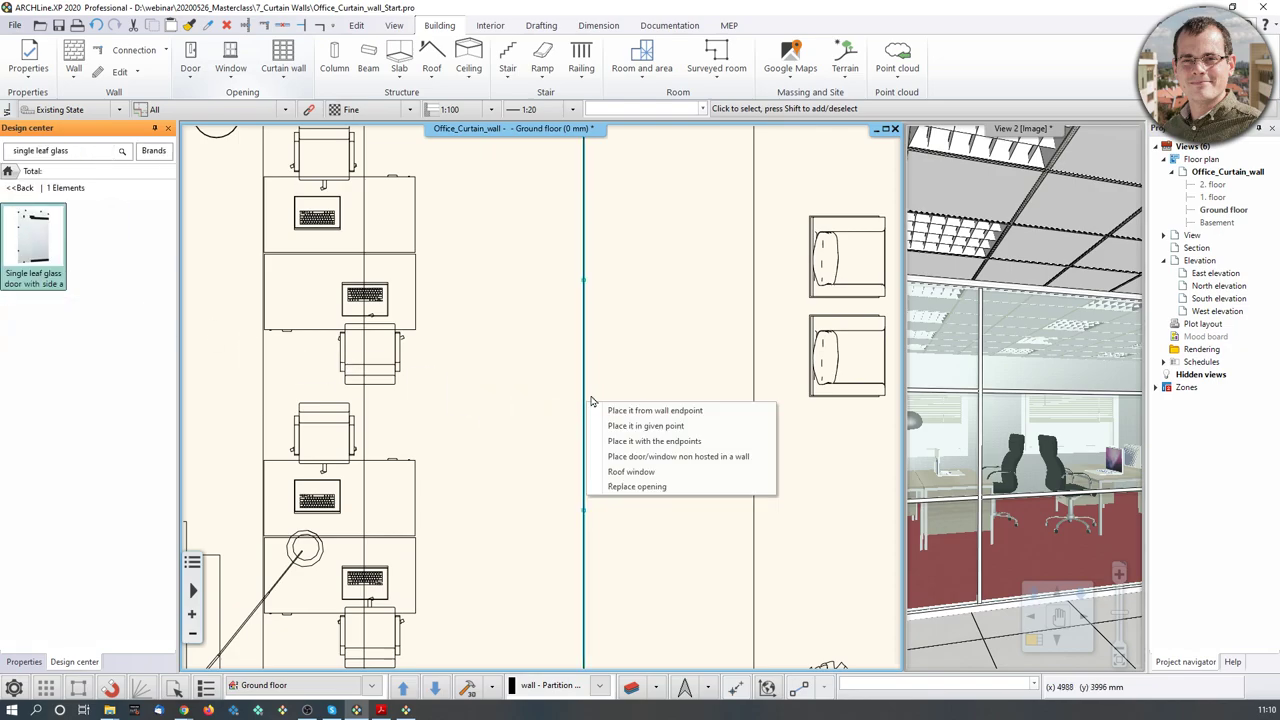
left_click(692, 414)
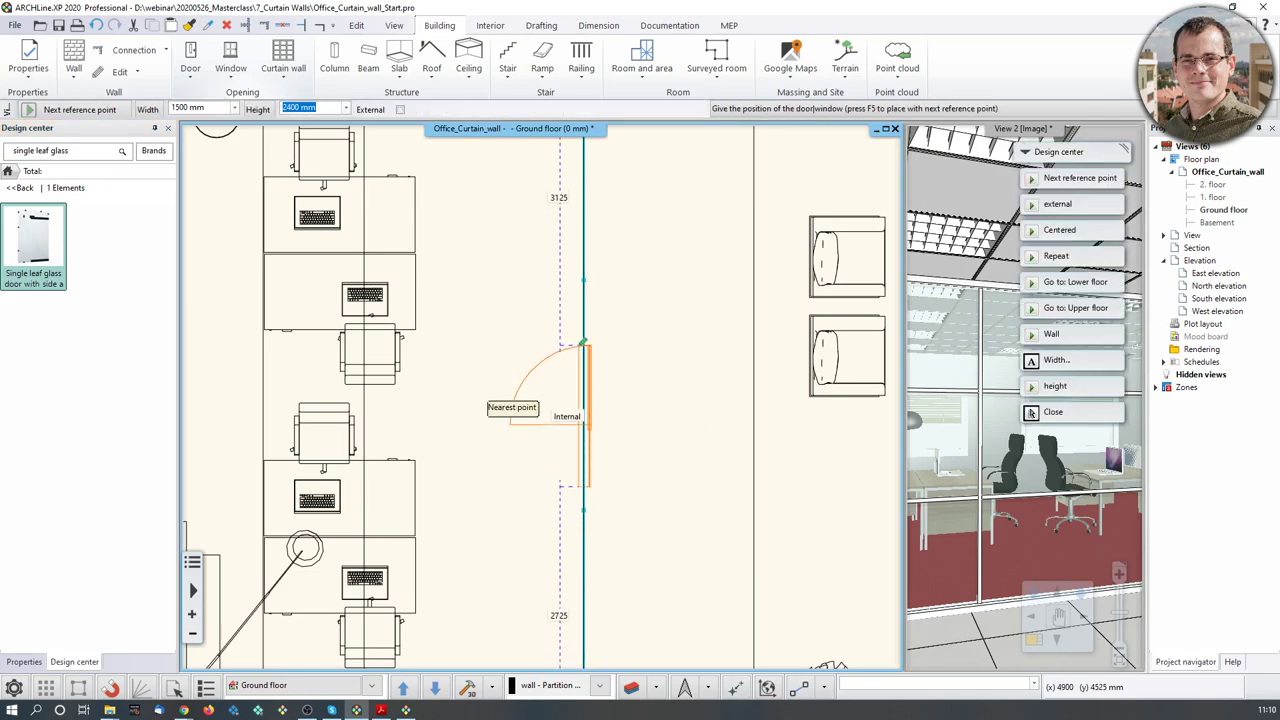
middle_click_drag(584, 350, 585, 246)
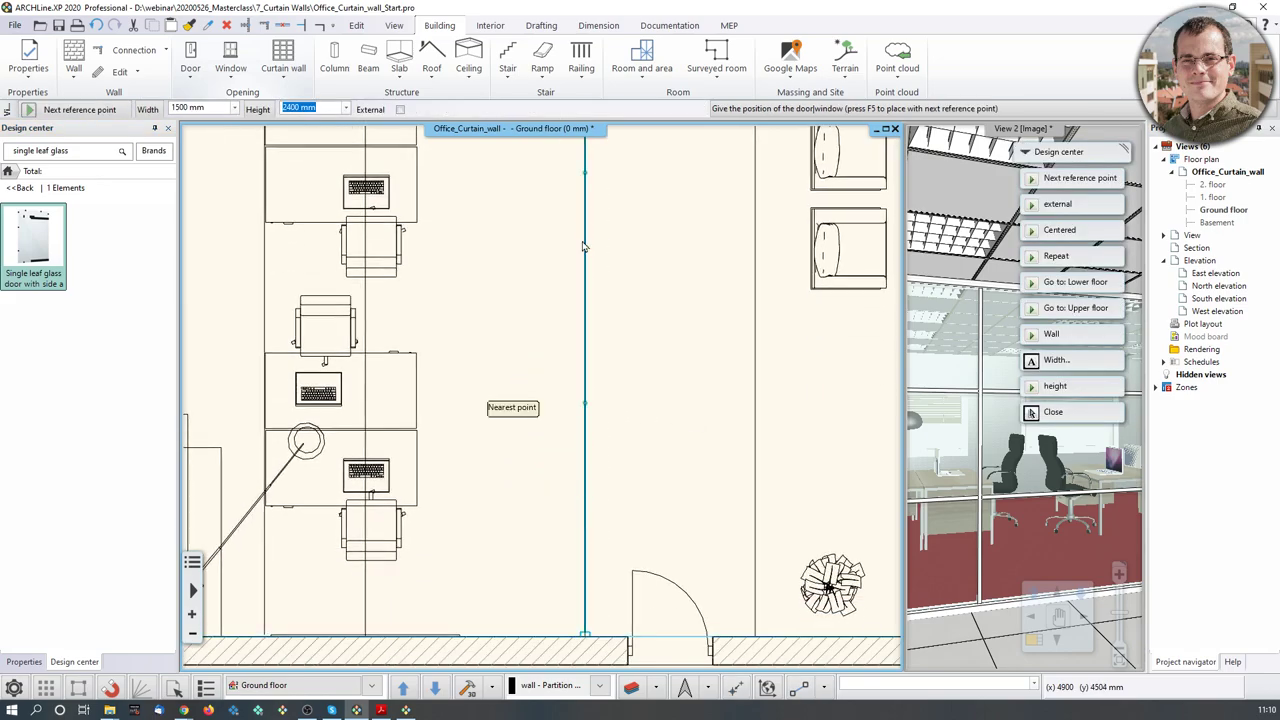
scroll(584, 246, "down", 2)
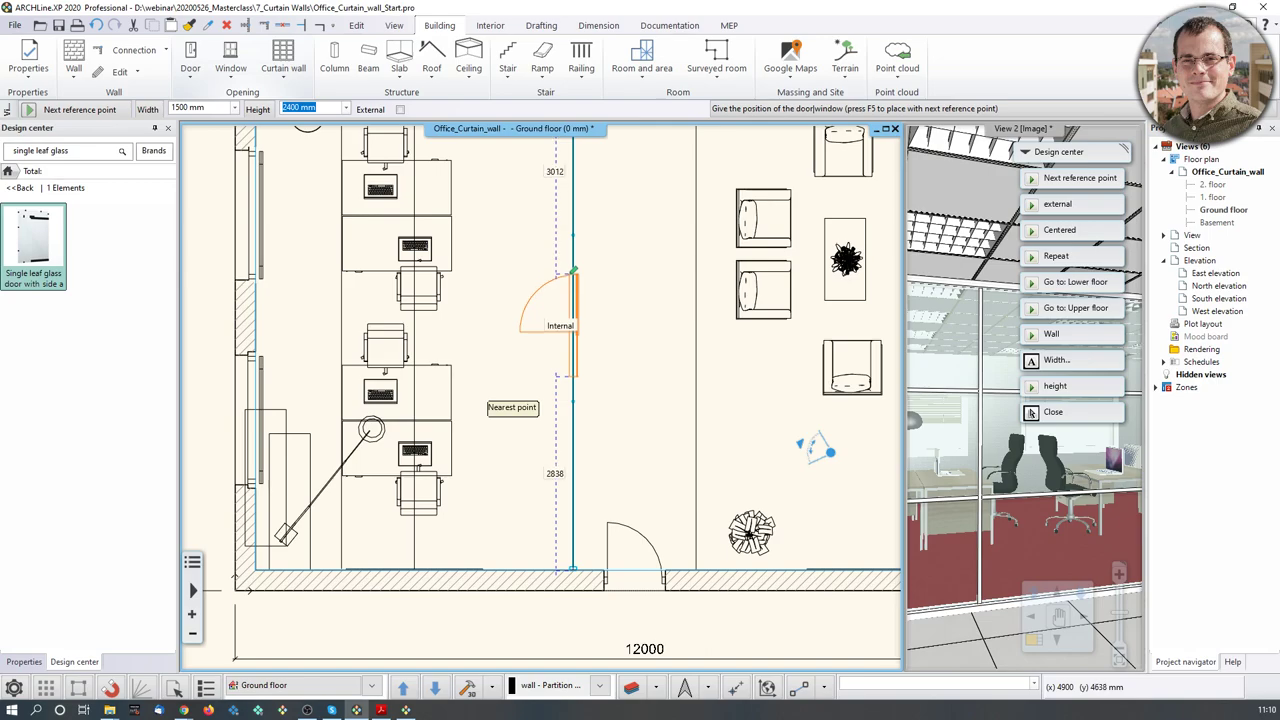
left_click(575, 262)
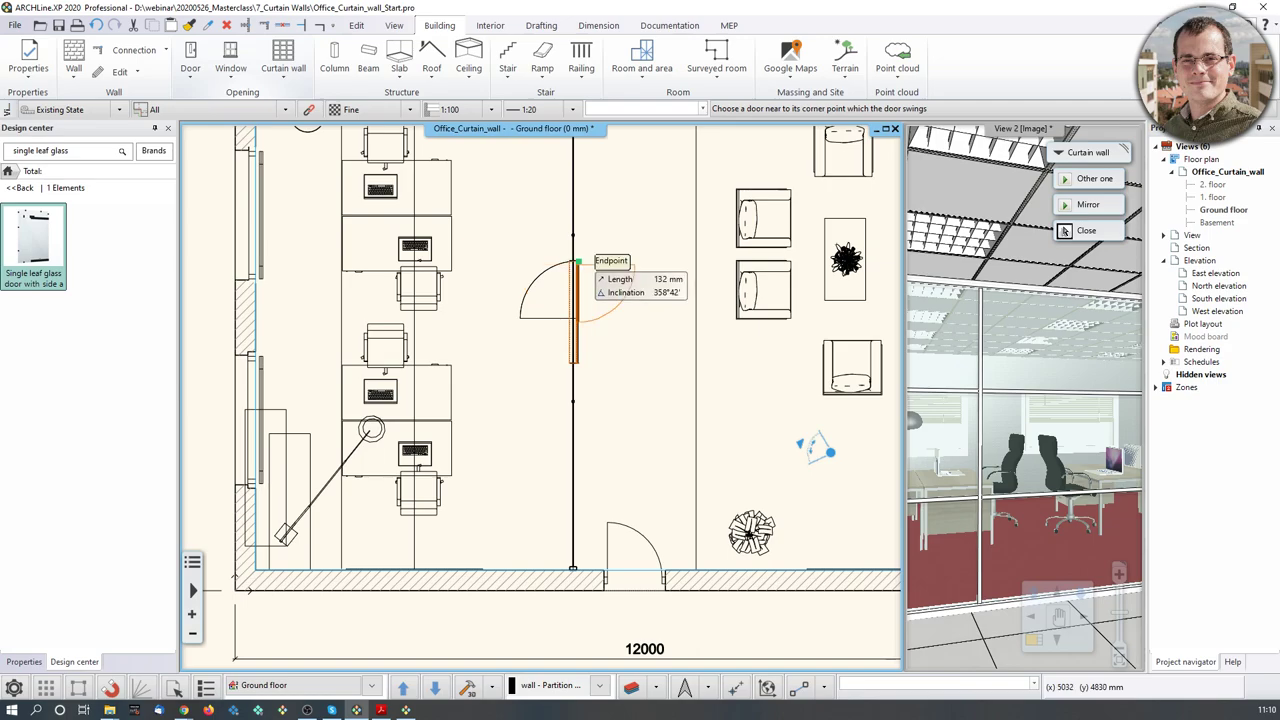
left_click(1064, 231)
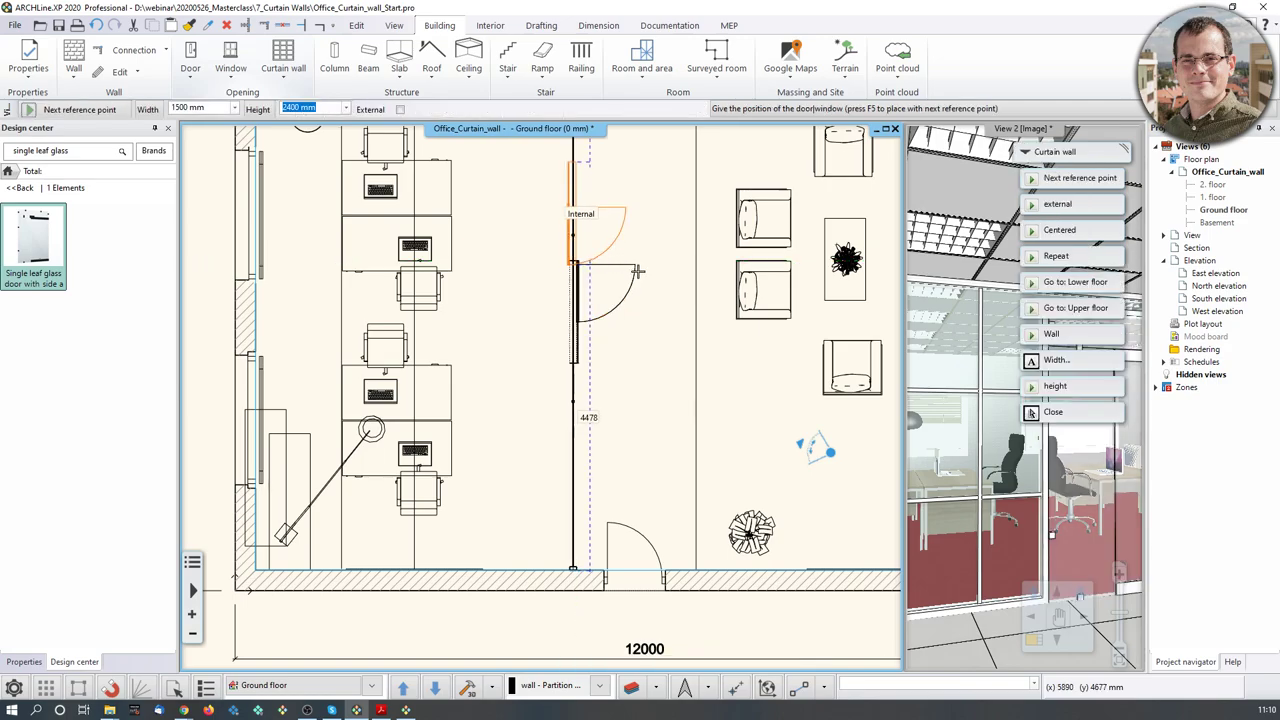
Set the glass door's distance from the wall line to 5 mm.
left_click(1088, 403)
middle_click_drag(1073, 399, 971, 389)
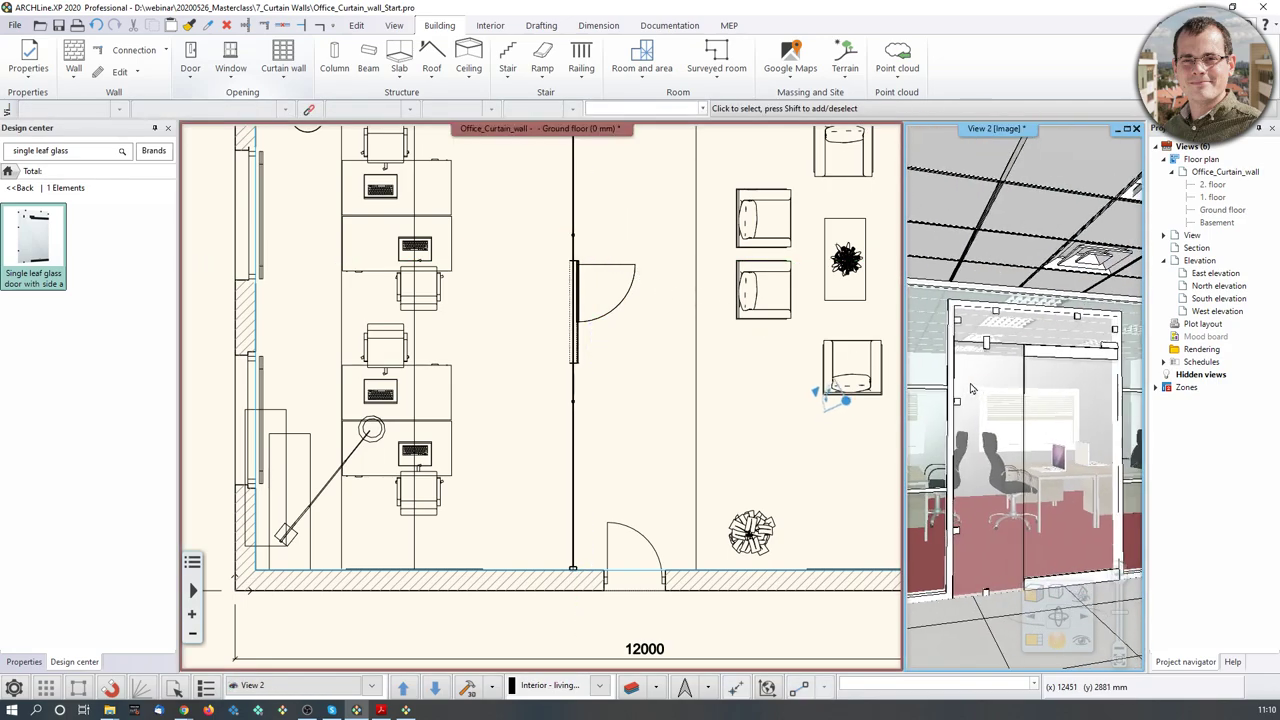
left_click(607, 268)
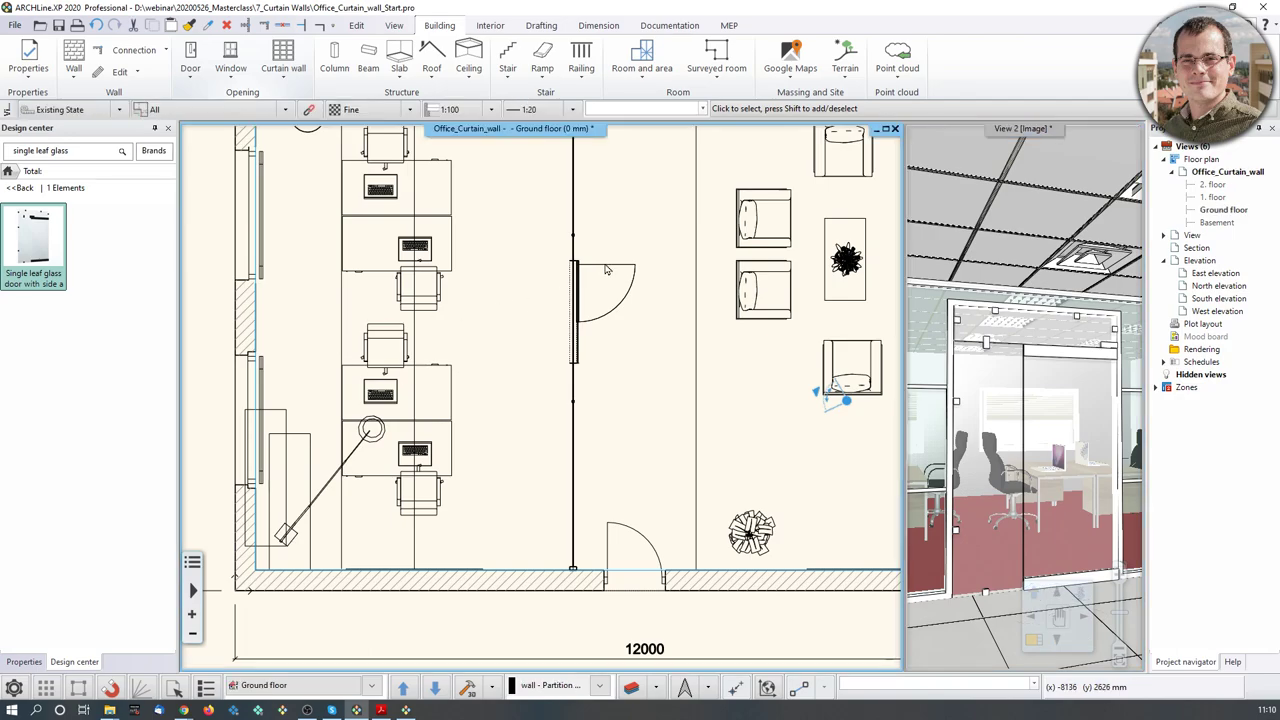
left_click(607, 270)
scroll(576, 354, "up", 3)
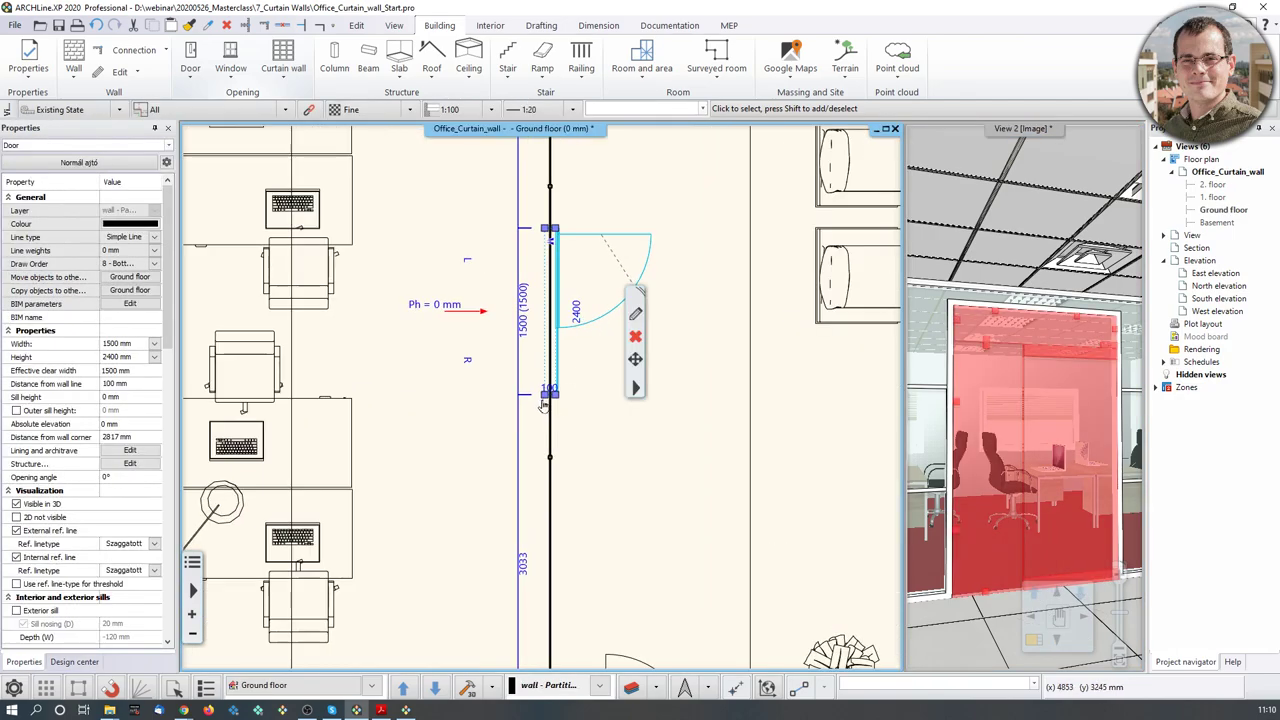
left_click(930, 465)
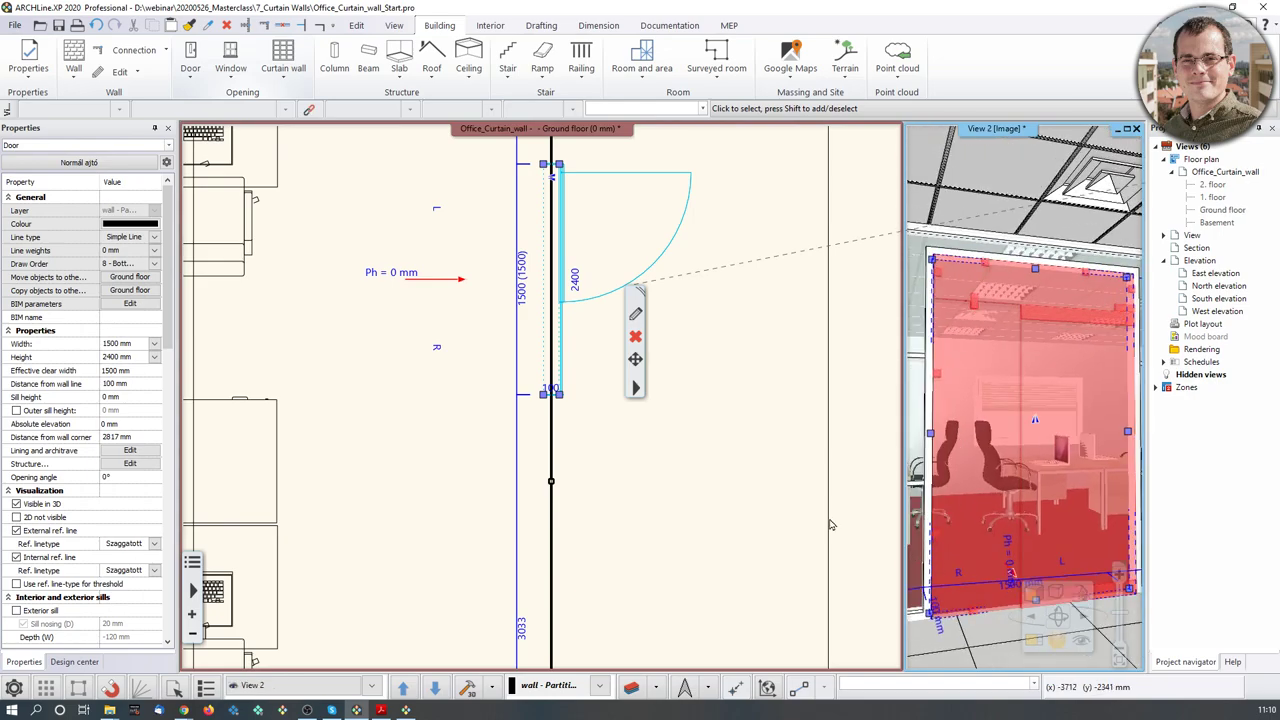
left_click(552, 395)
left_click(551, 390)
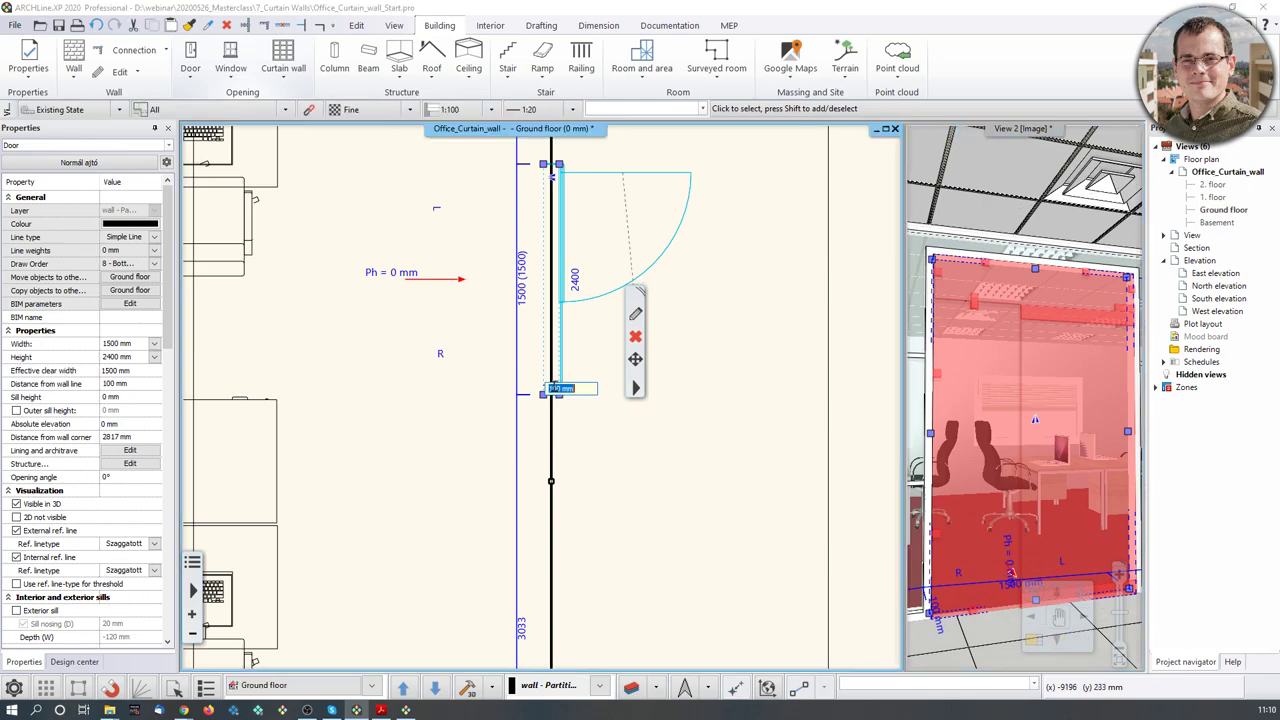
type("5")
key("Return")
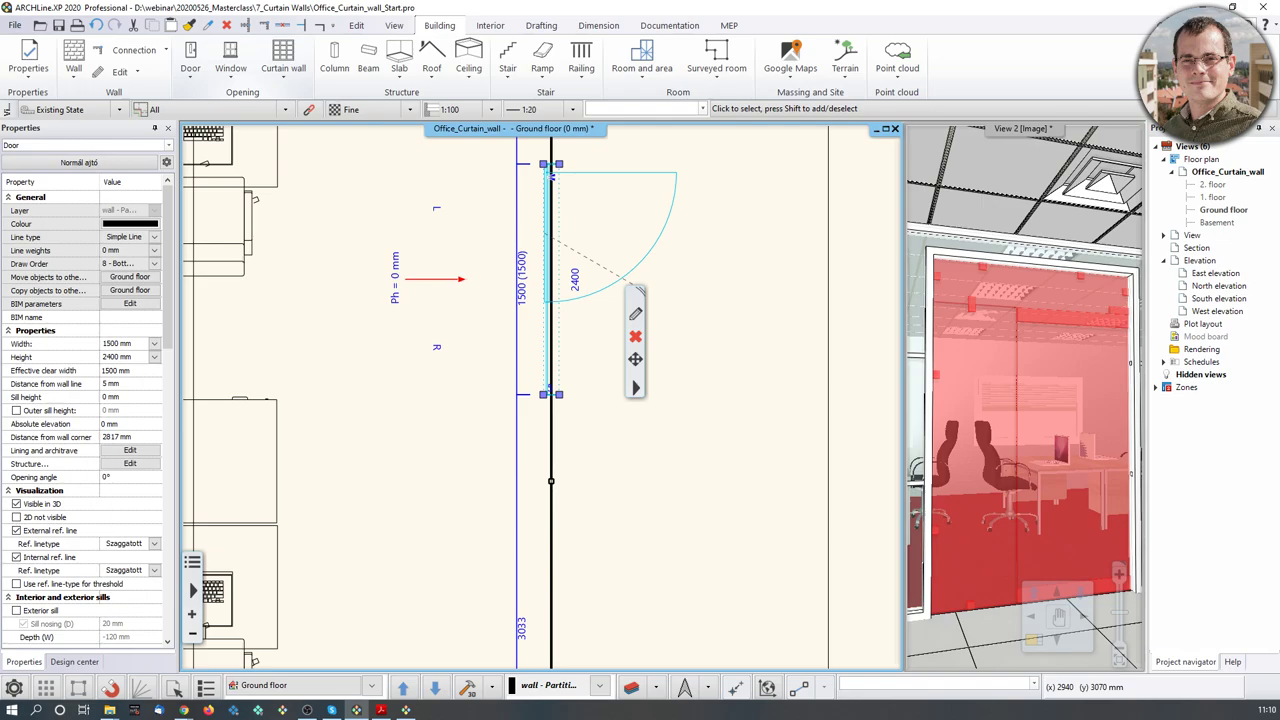
scroll(552, 370, "down", 3)
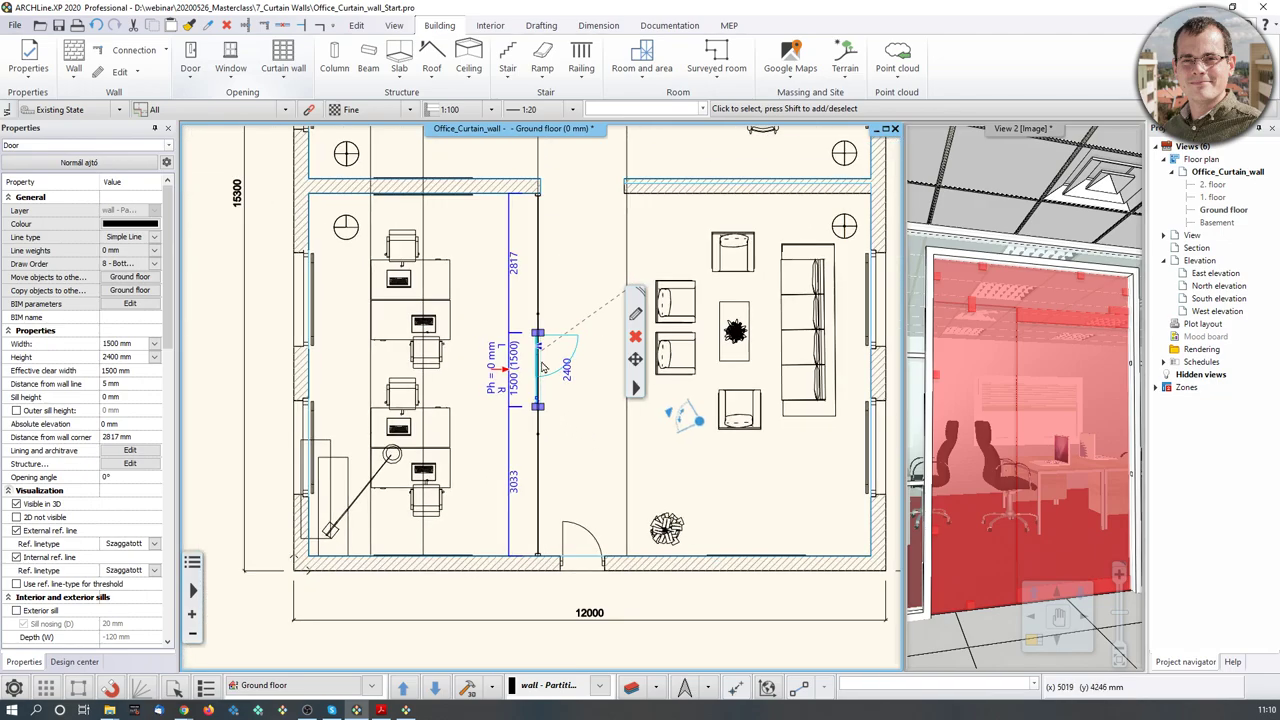
key("Escape")
Set the glass door's height to 2490 mm and check how it fits the curtain wall in View 2.
scroll(540, 375, "up", 3)
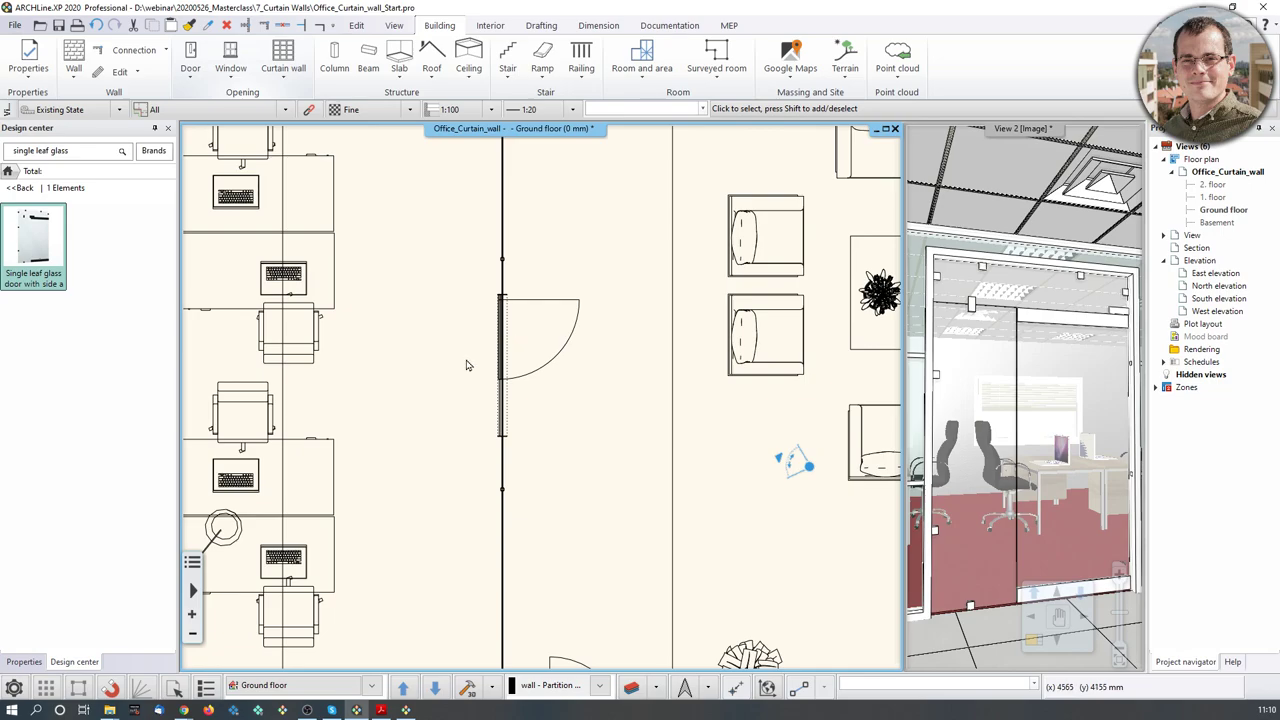
left_click(970, 320)
left_click(1008, 334)
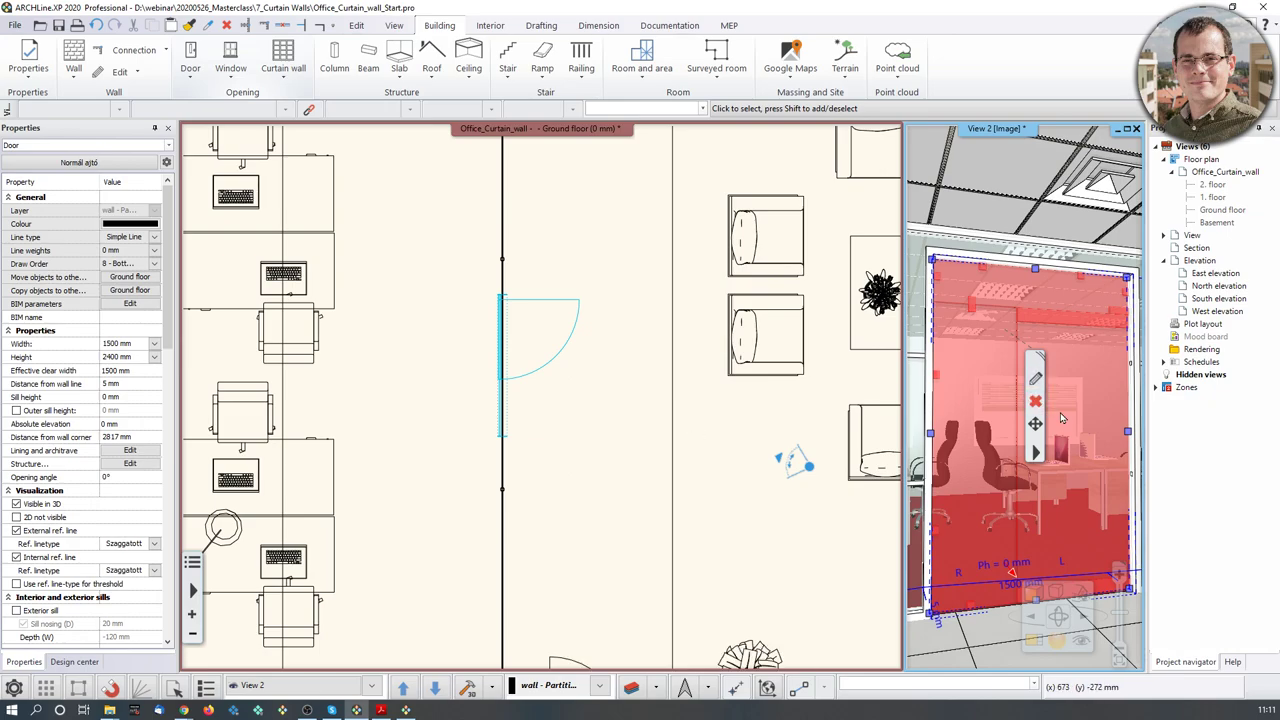
left_click(571, 349)
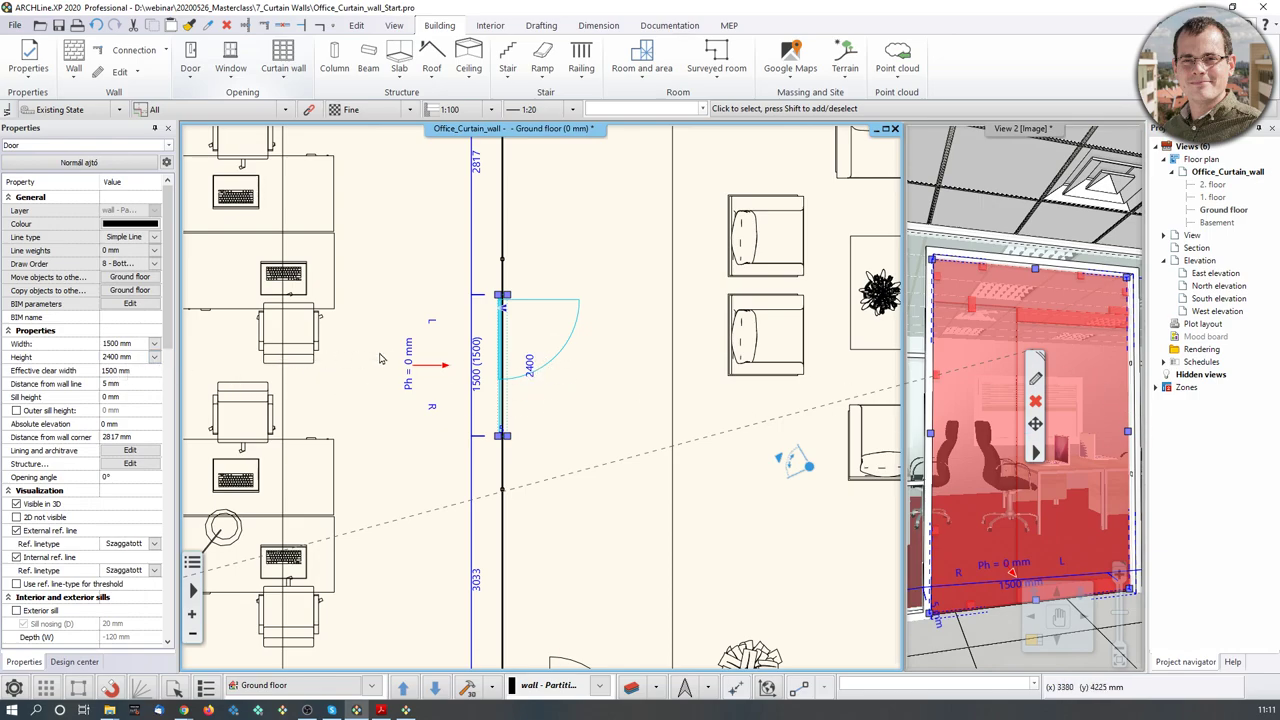
left_click(530, 365)
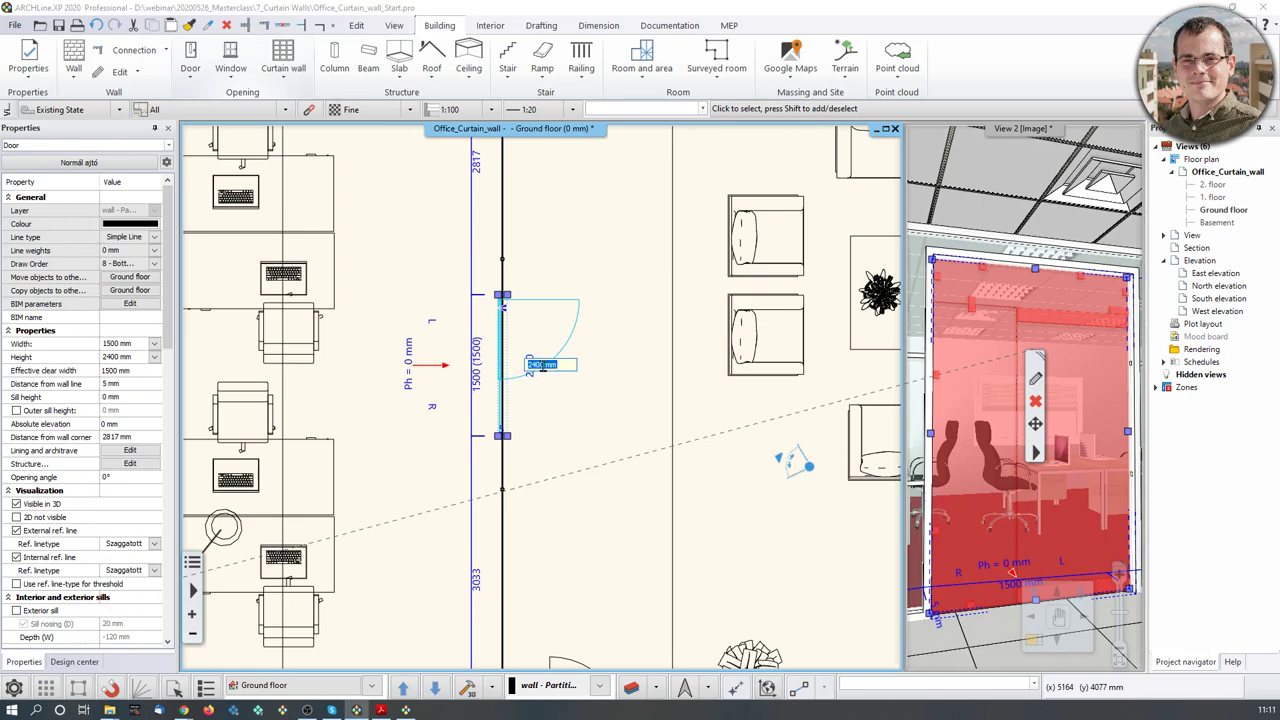
type("2490")
key("Return")
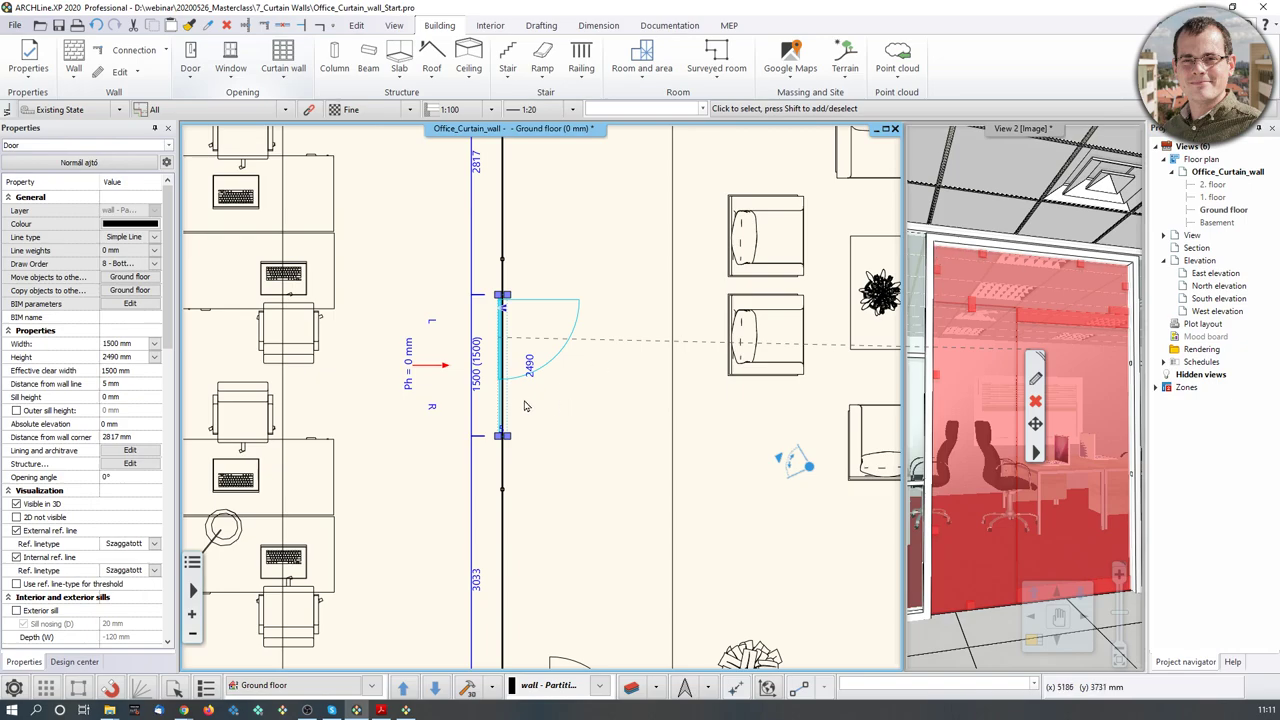
mouse_move(1068, 409)
middle_mouse_down()
mouse_move(1100, 405)
mouse_move(1055, 429)
mouse_move(1012, 425)
mouse_move(1097, 431)
mouse_move(1051, 425)
middle_mouse_up()
scroll(1098, 406, "down", 3)
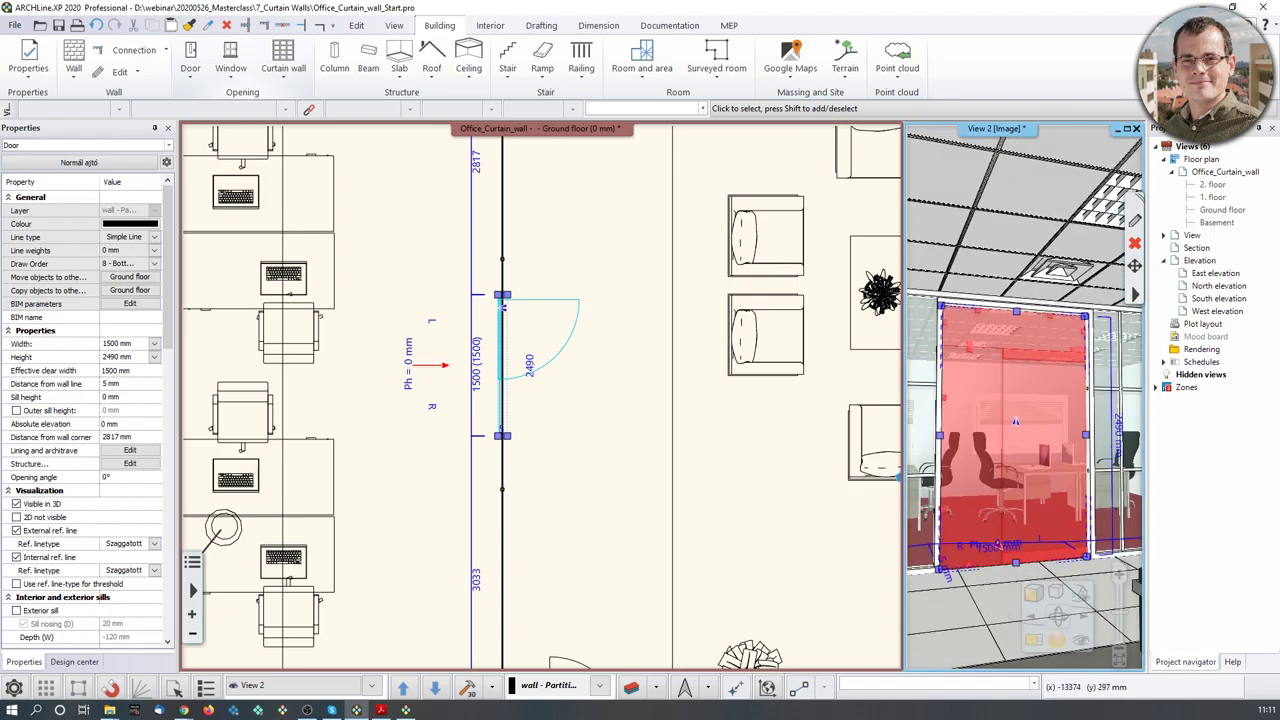
key("Escape")
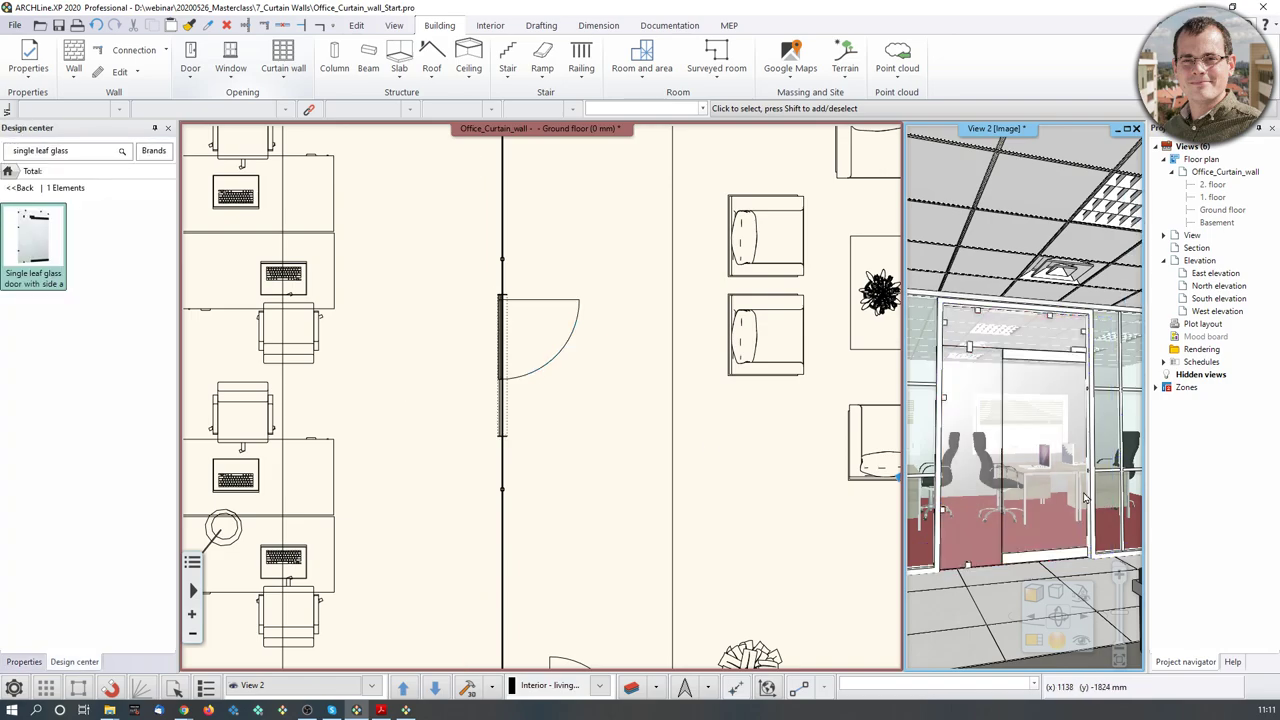
Make View 2 the main view and replace the door's glass with the curtain wall's Turquoise glass on this object only.
left_click(1031, 642)
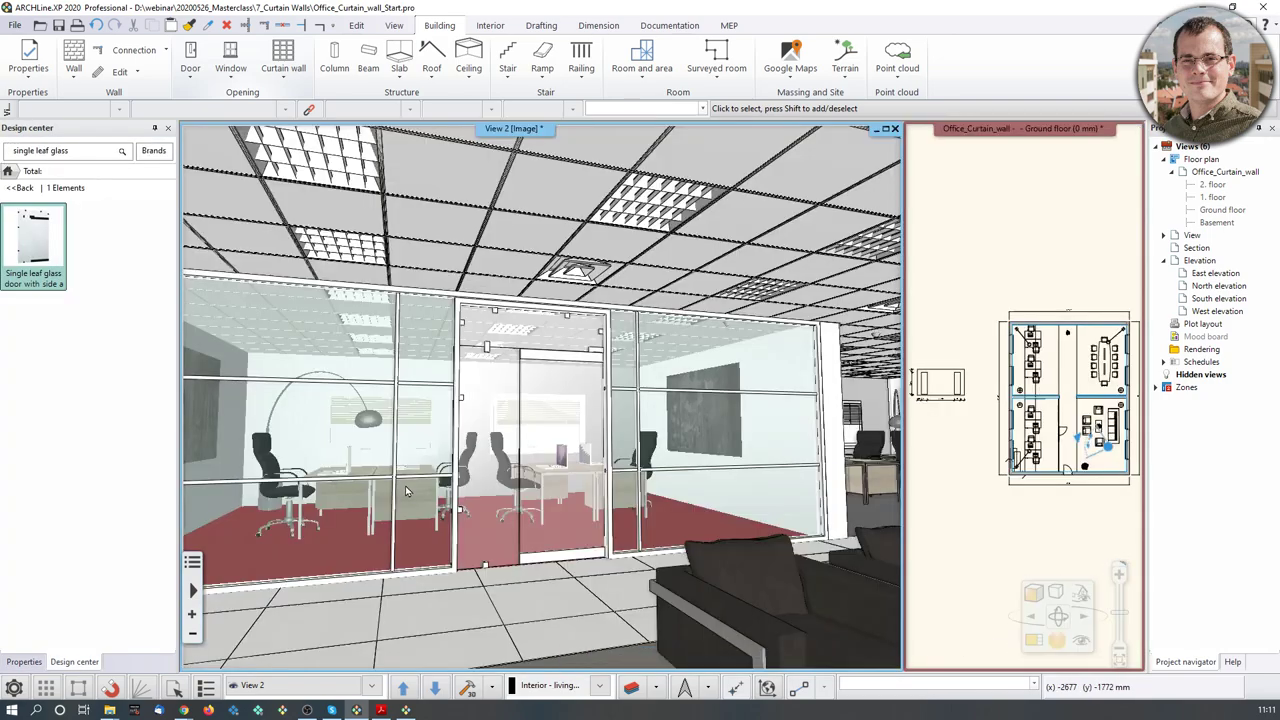
scroll(476, 407, "up", 3)
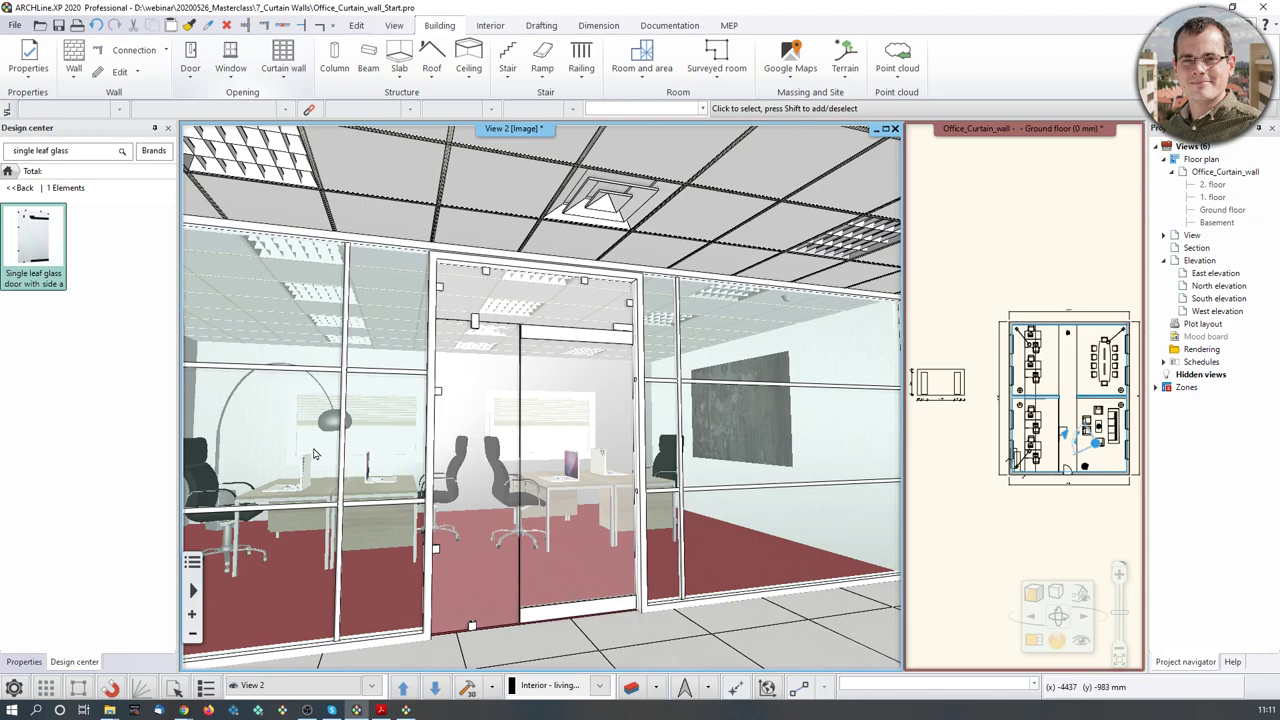
right_click(263, 438)
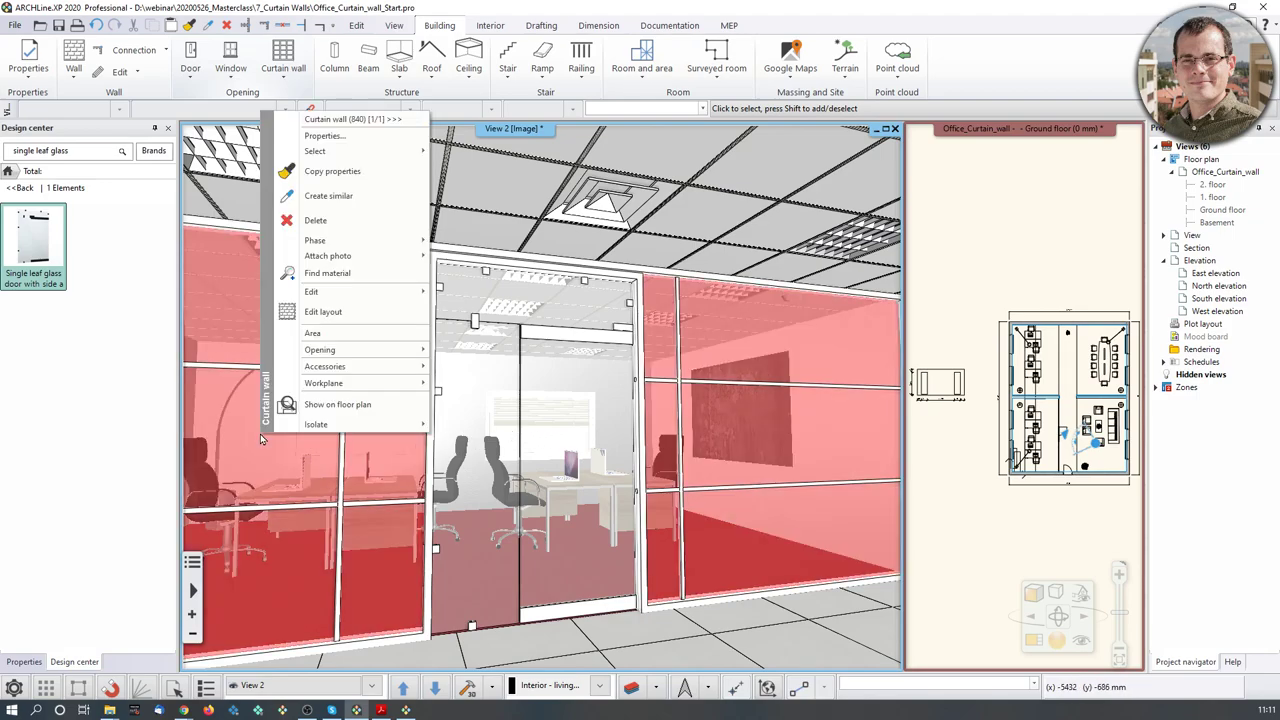
left_click(327, 273)
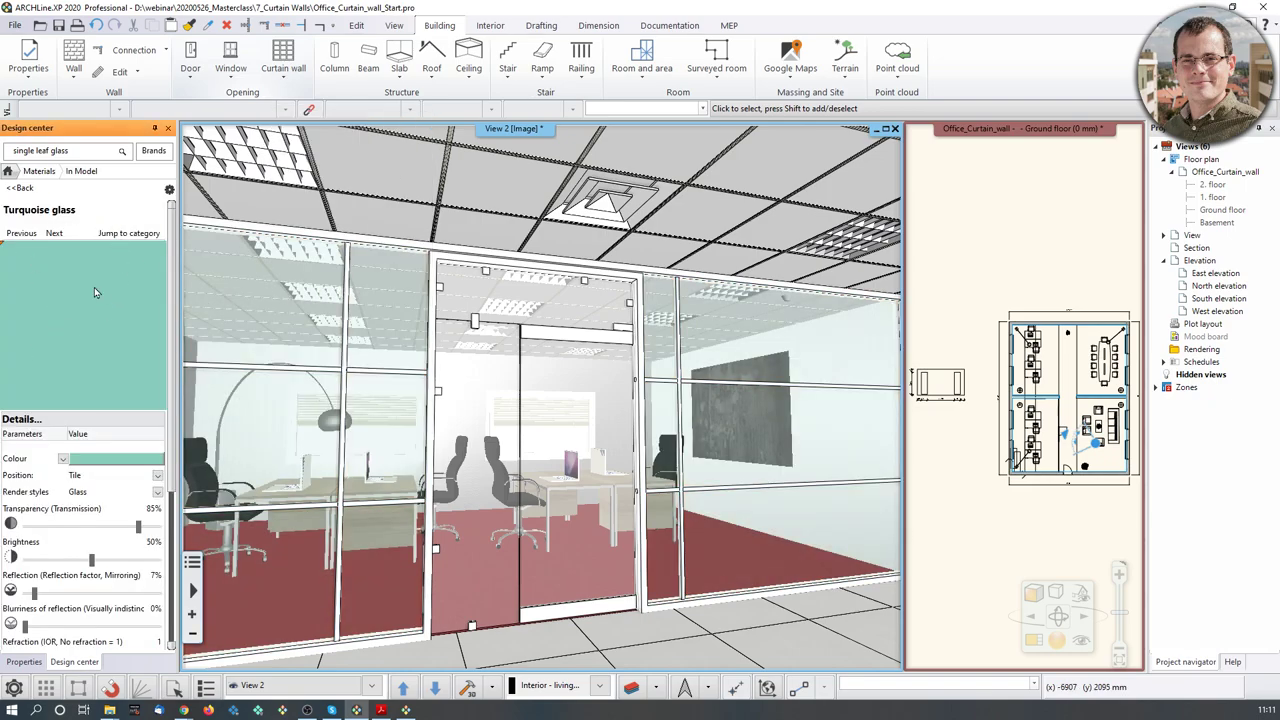
mouse_move(62, 316)
left_mouse_down()
mouse_move(385, 332)
mouse_move(557, 410)
left_mouse_up()
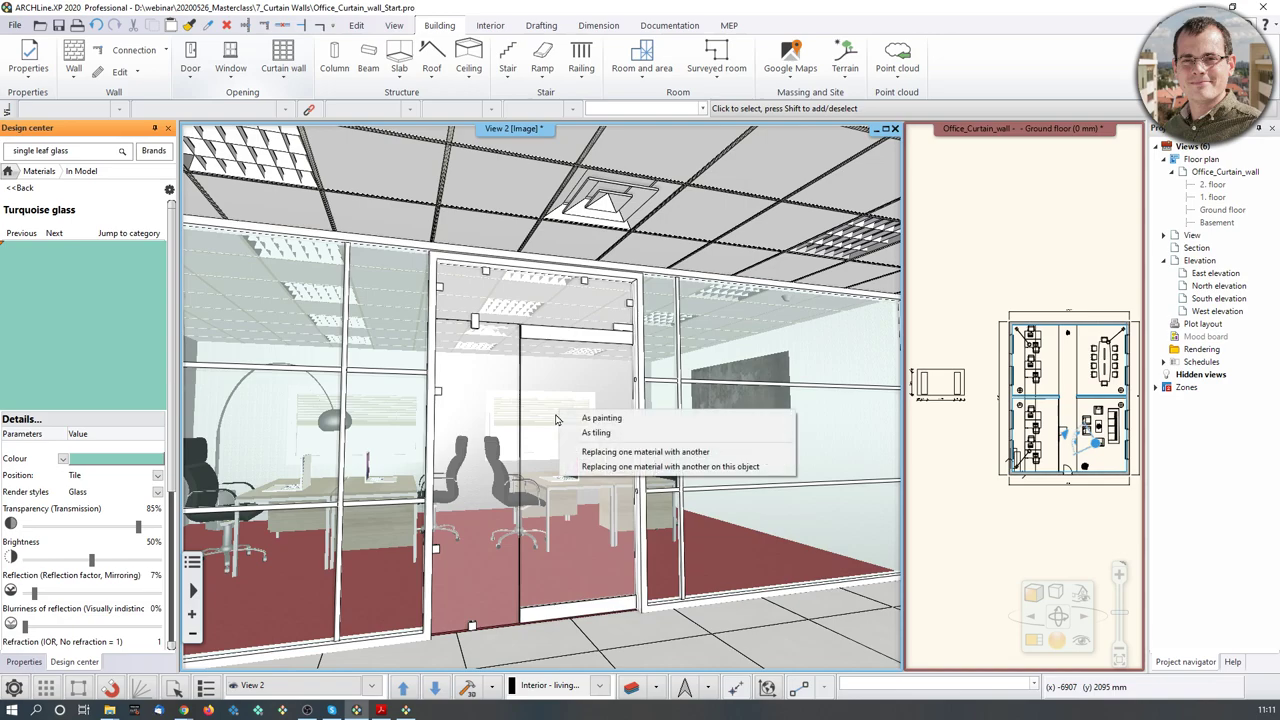
left_click(636, 466)
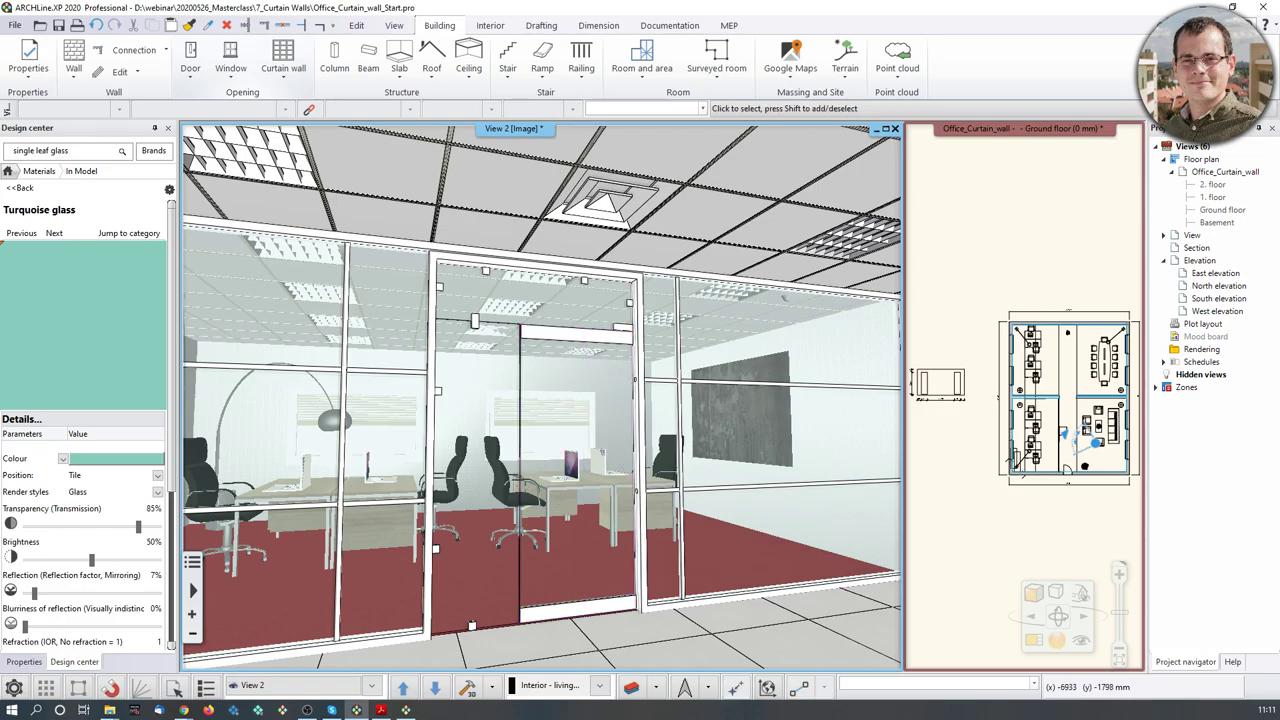
mouse_move(503, 439)
middle_mouse_down()
mouse_move(473, 440)
mouse_move(505, 426)
middle_mouse_up()
middle_click_drag(716, 441, 452, 506)
middle_click_drag(350, 452, 476, 481)
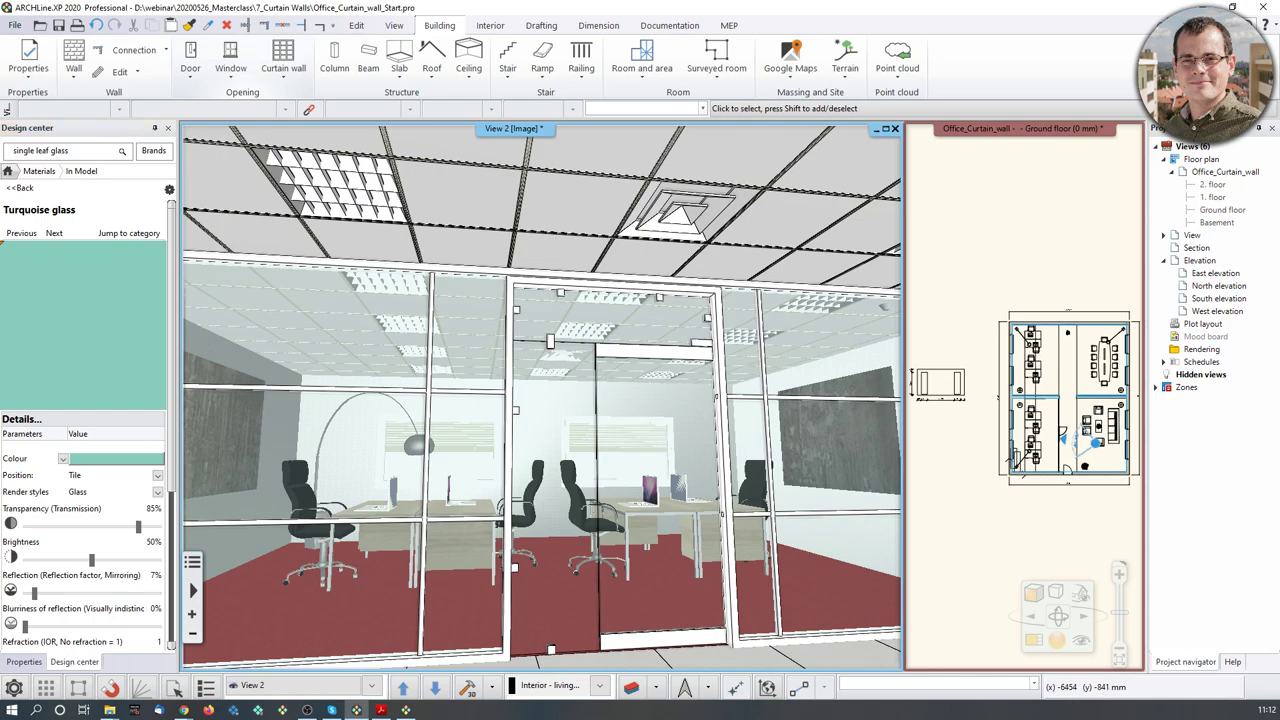
Make the ground floor plan the main view and open the curtain wall's layout for editing, placing its elevation below the plan.
left_click(1012, 383)
scroll(1012, 383, "up", 5)
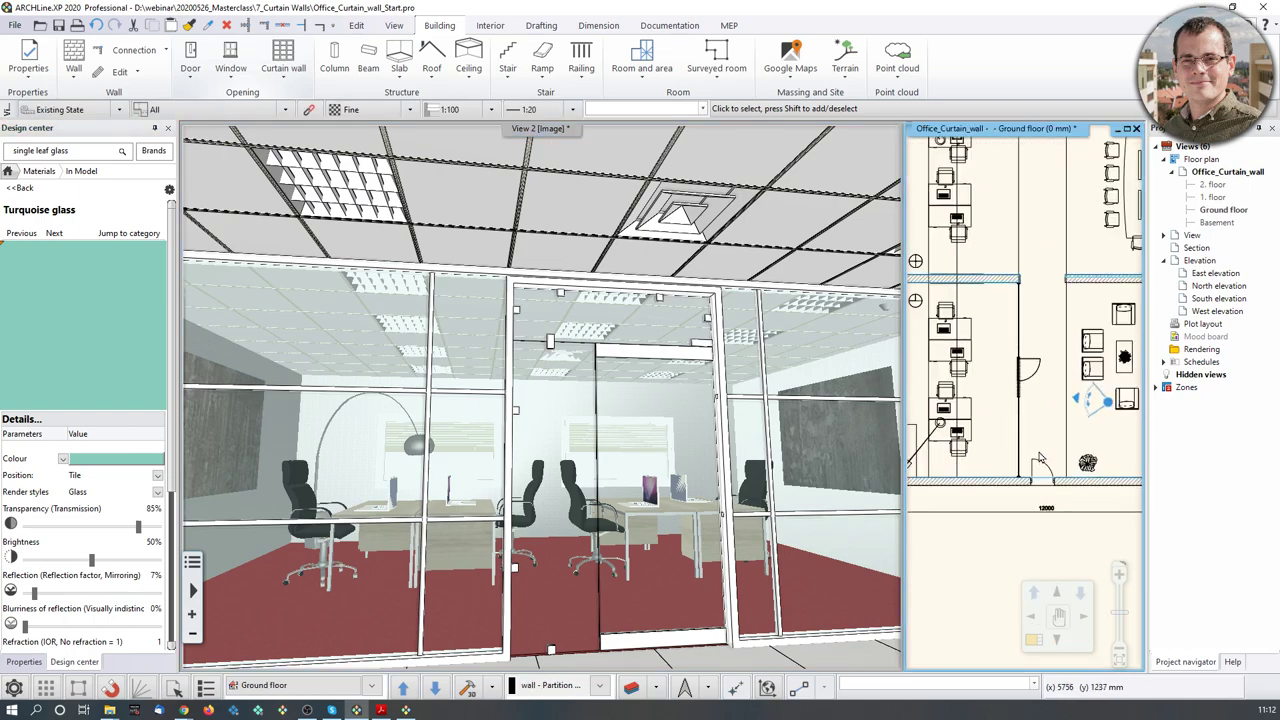
left_click(1033, 639)
scroll(611, 497, "up", 4)
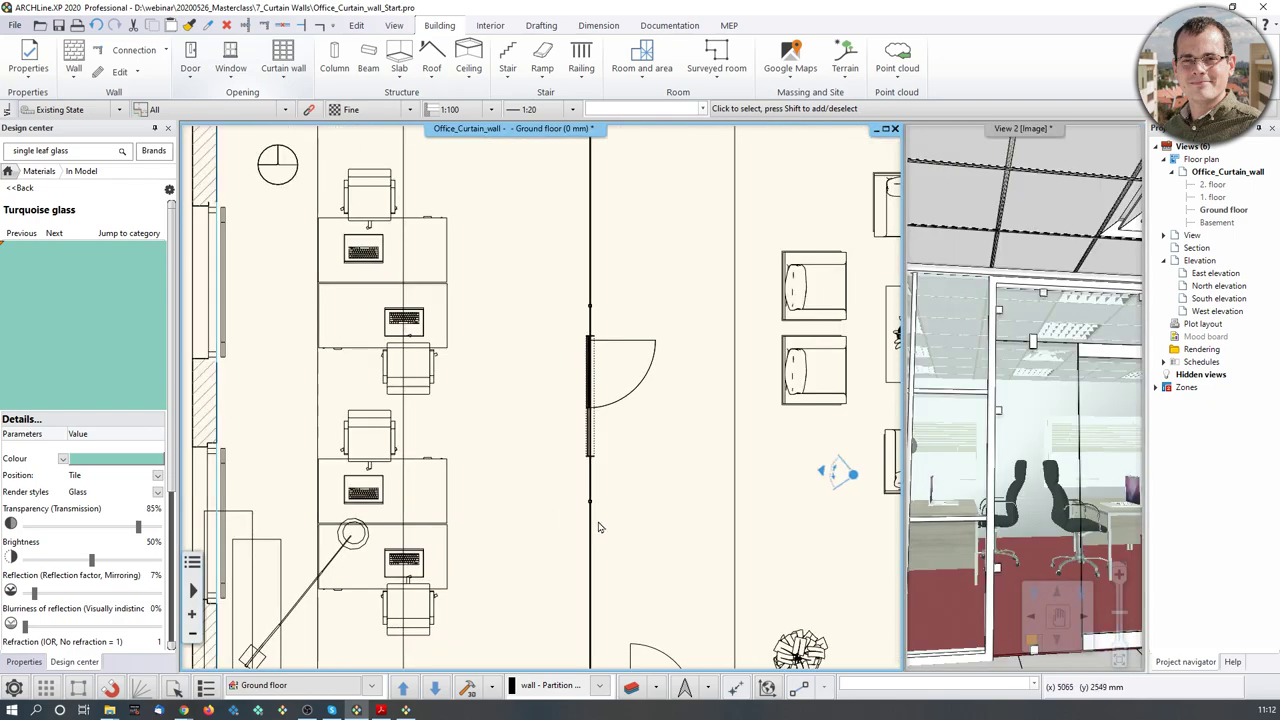
left_click(594, 542)
right_click(593, 541)
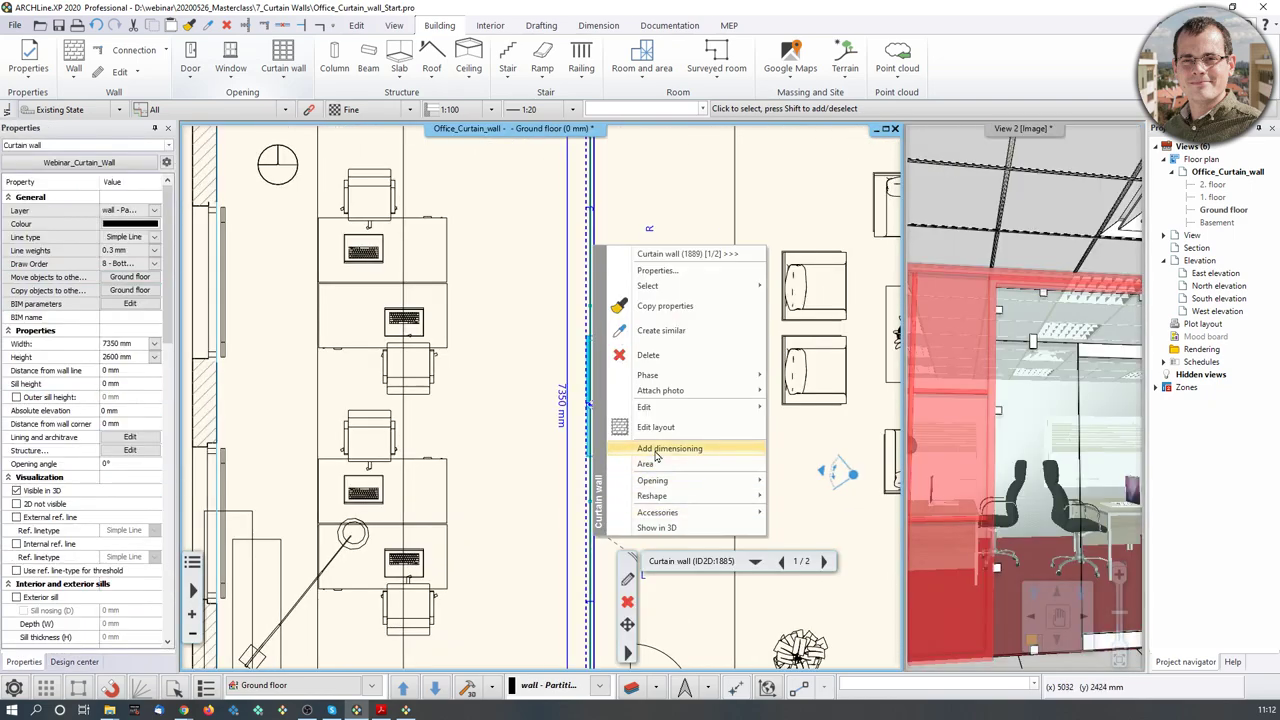
left_click(675, 428)
scroll(600, 470, "down", 4)
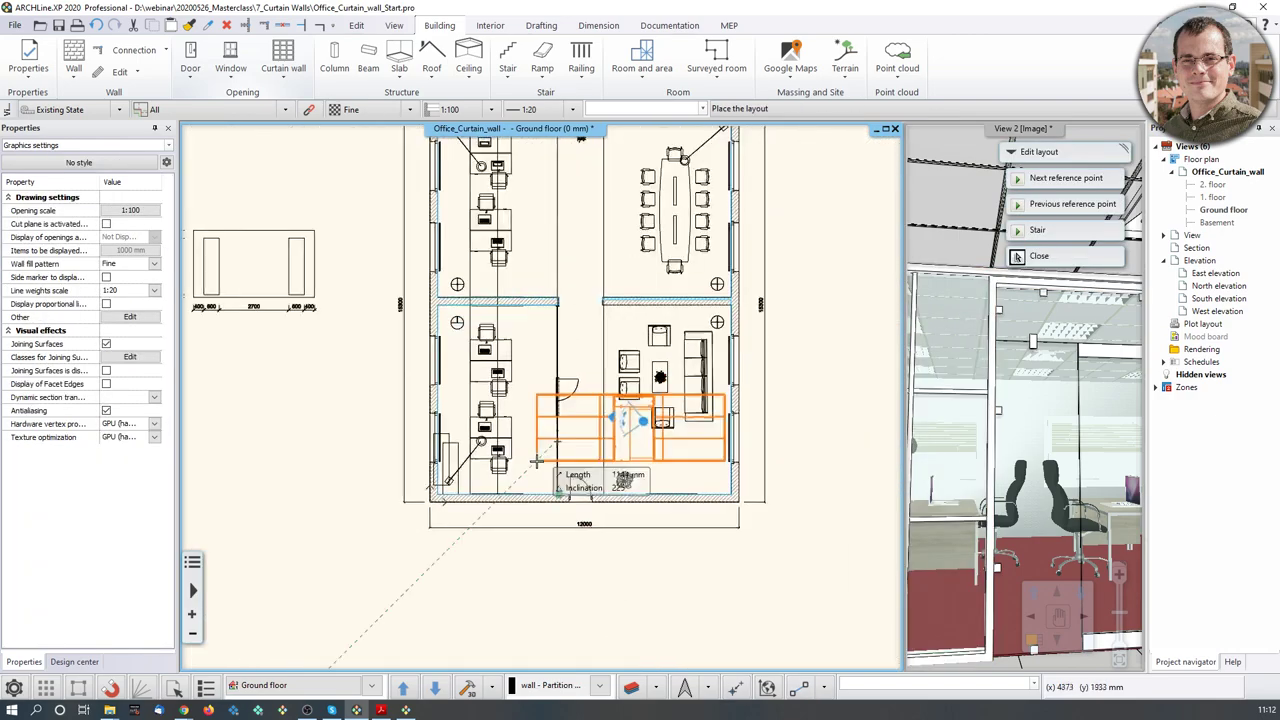
left_click(326, 620)
scroll(489, 556, "up", 3)
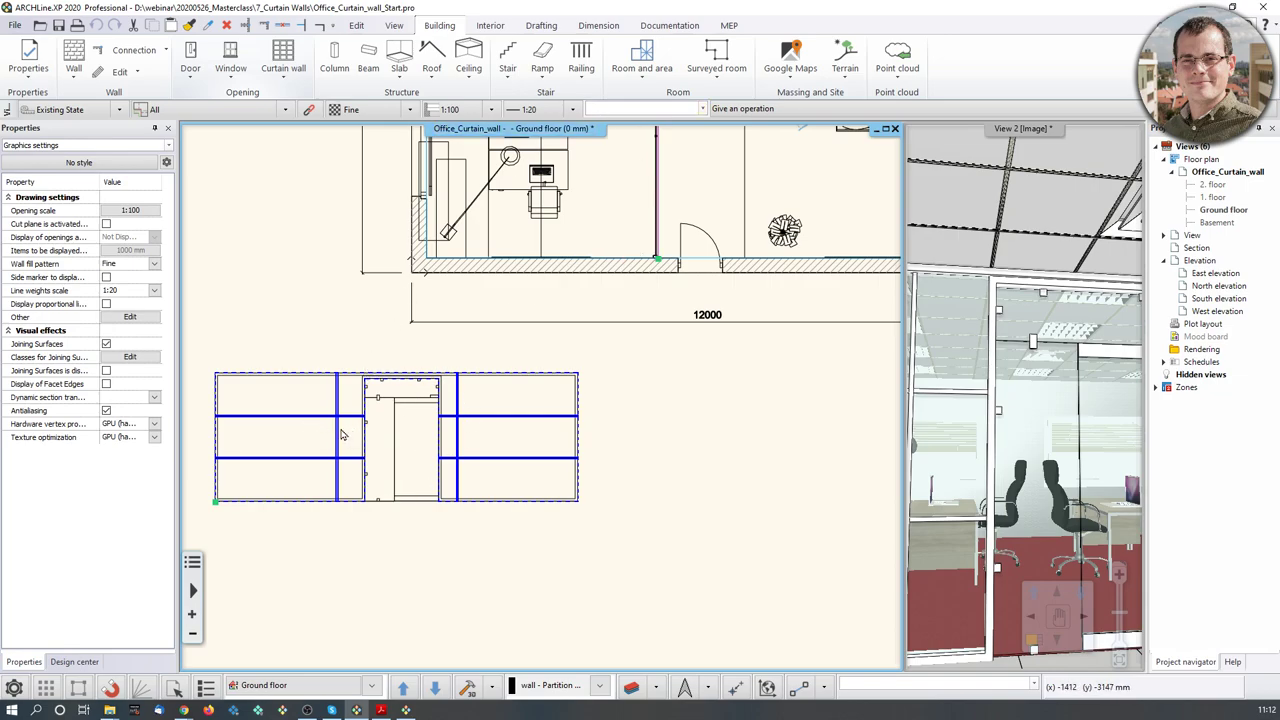
scroll(340, 433, "up", 2)
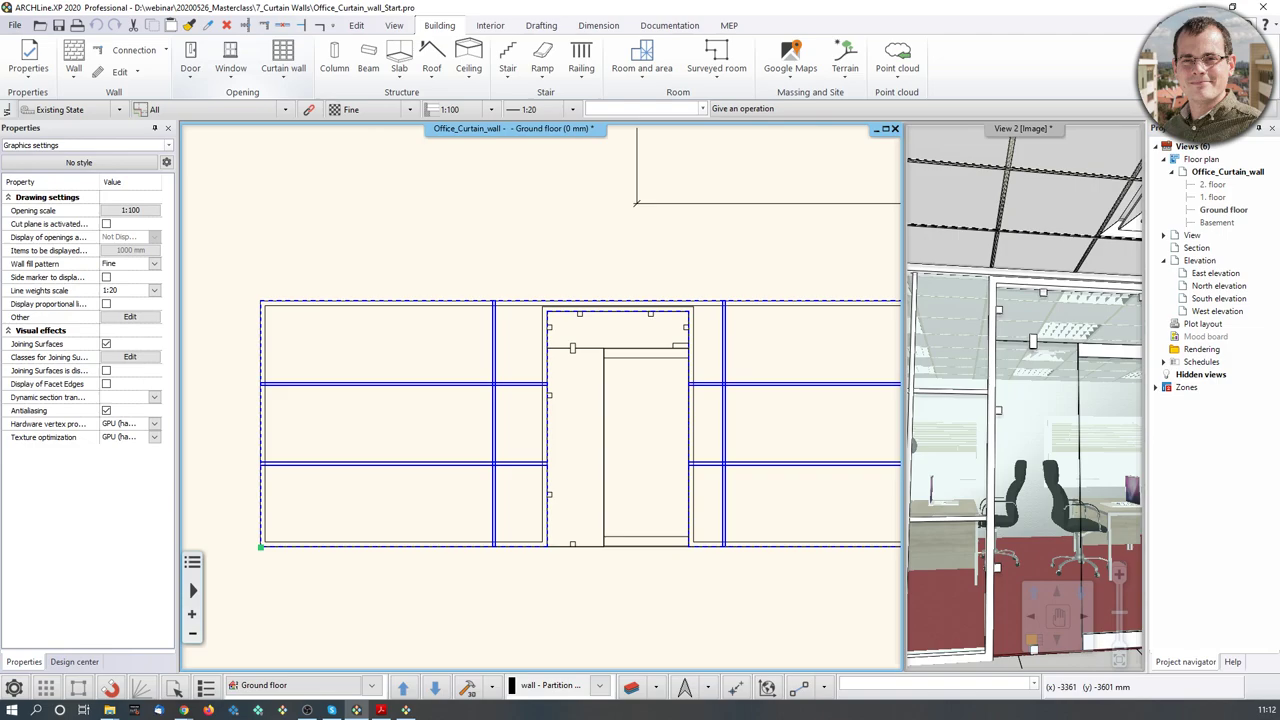
Move the vertical mullion left of the glass door 1400 mm toward the wall's left end and check it in View 2.
right_click(493, 430)
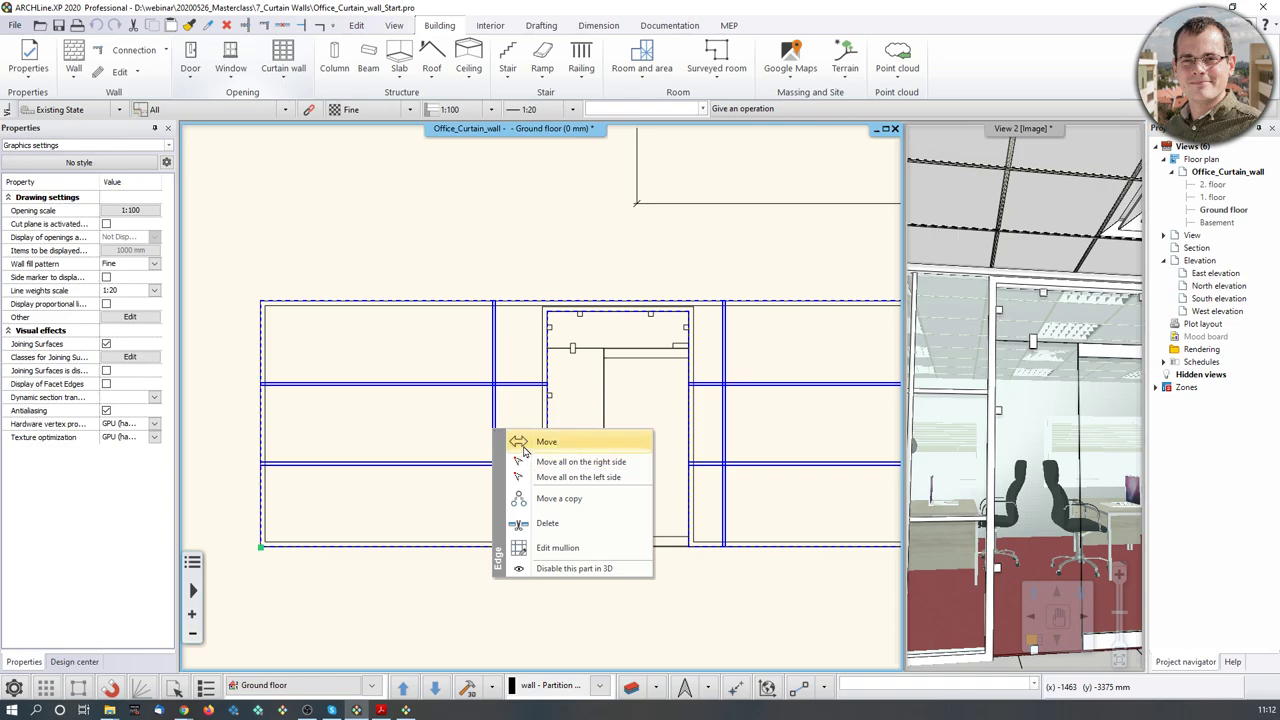
left_click(523, 447)
type("14")
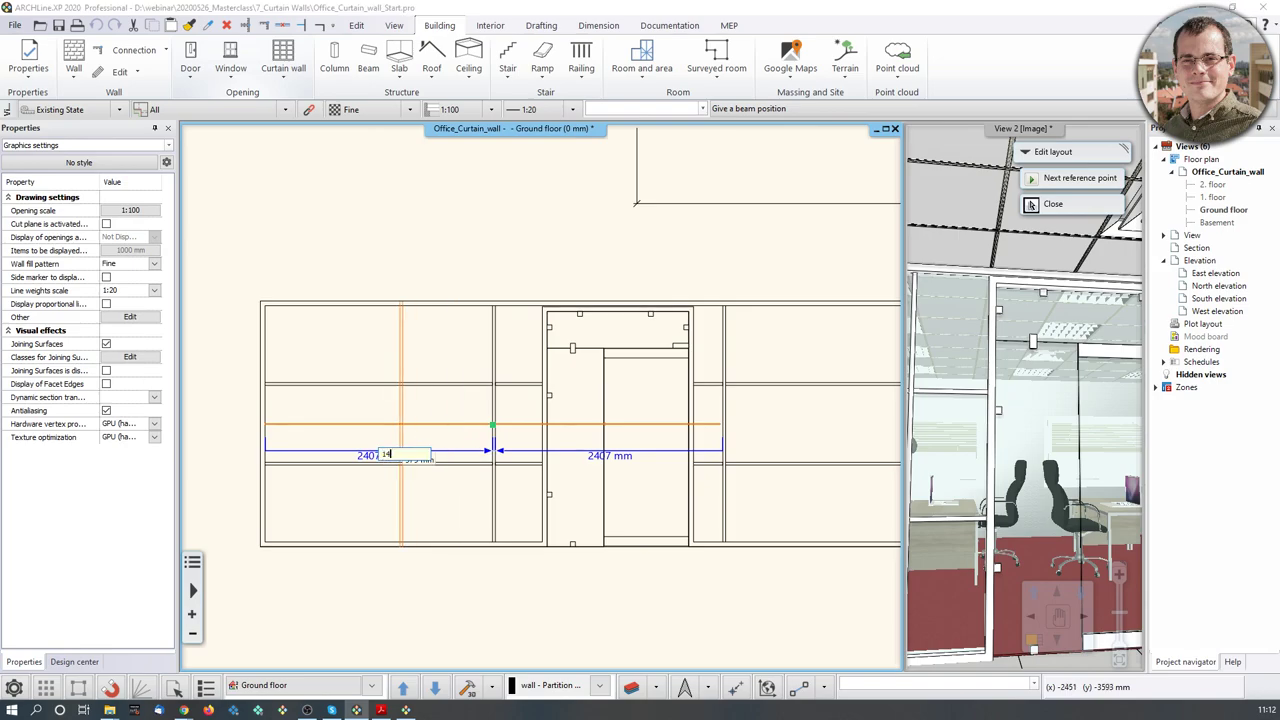
type("00")
key("Return")
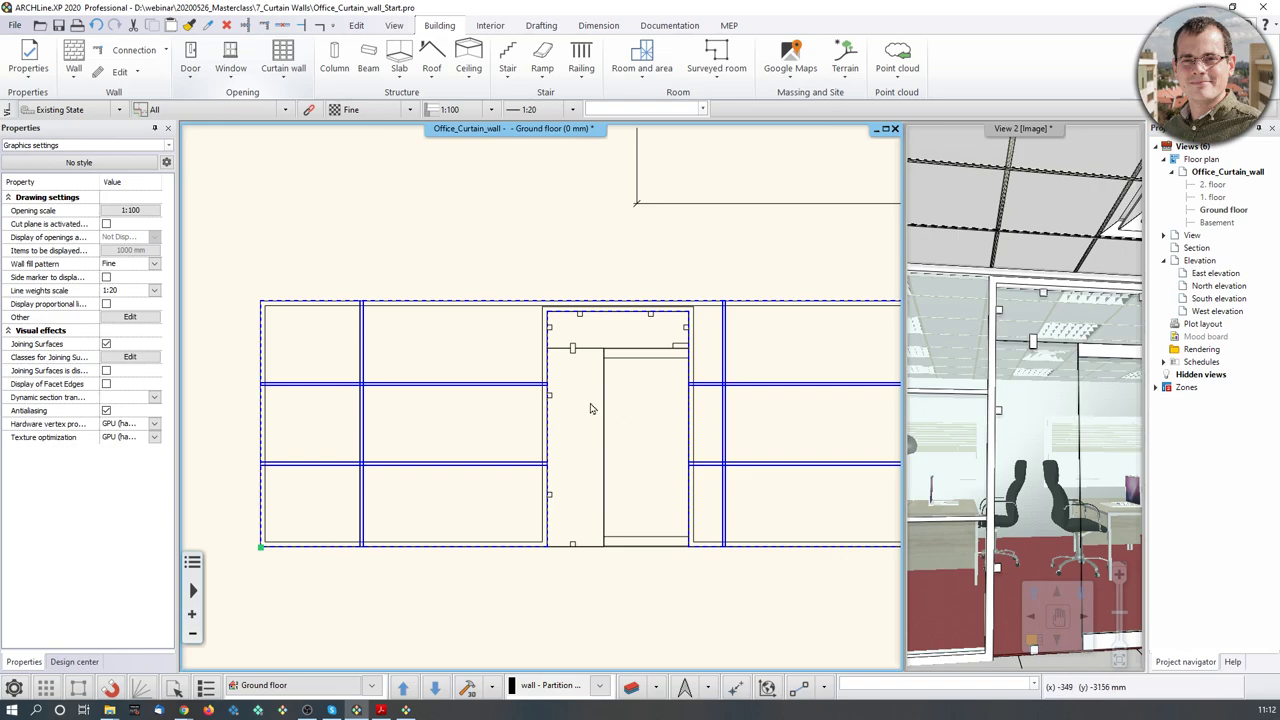
middle_click_drag(1037, 386, 982, 317)
key("Escape")
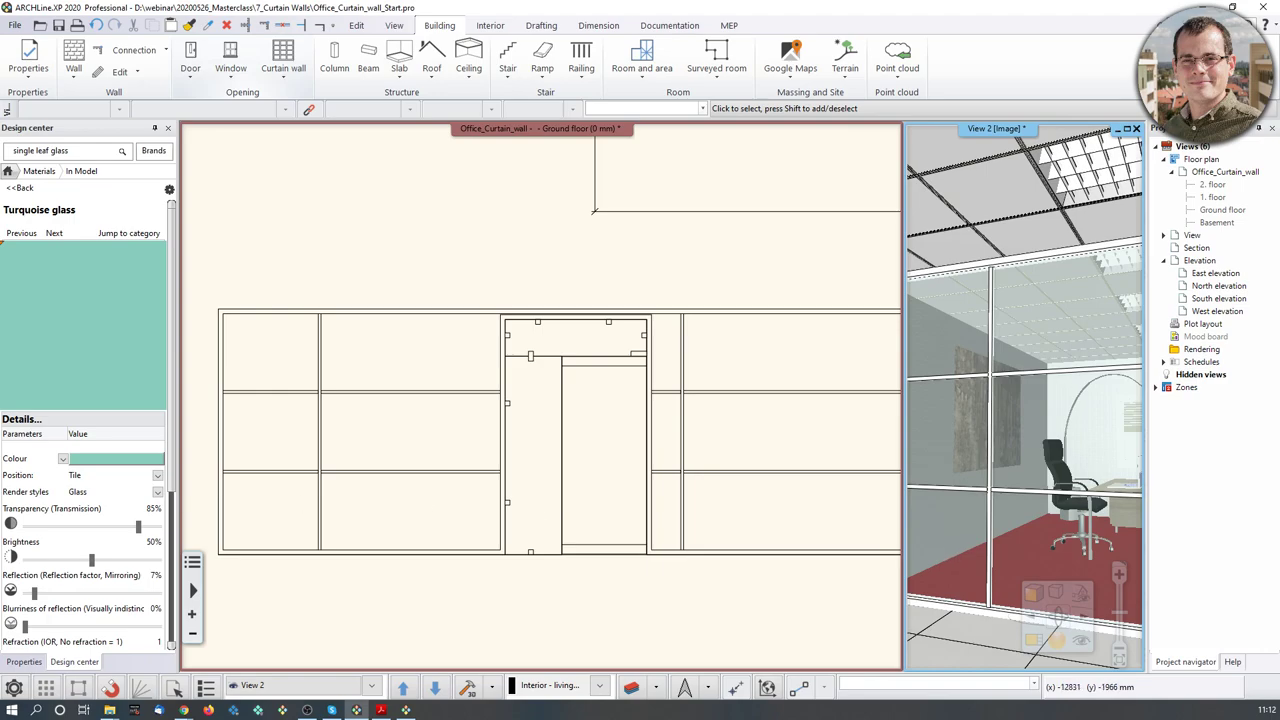
Resume editing the curtain wall layout from the elevation placed below the floor plan.
left_click(682, 445)
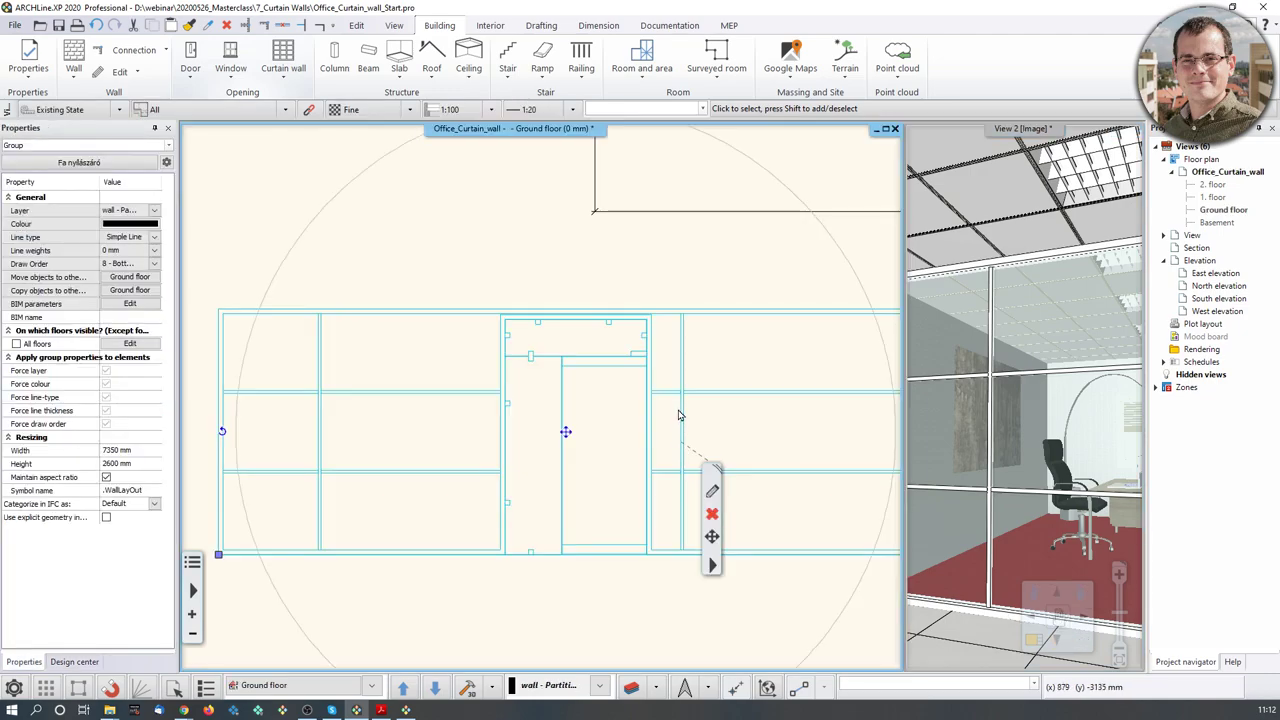
right_click(687, 421)
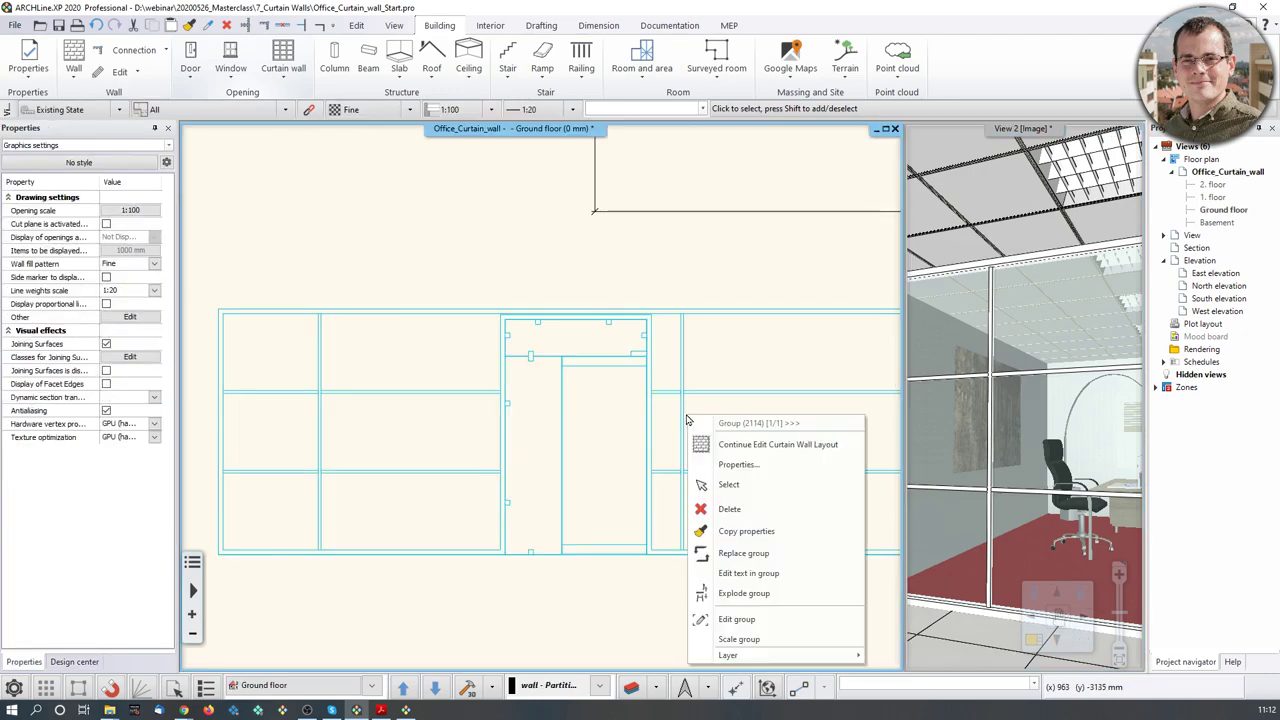
left_click(734, 446)
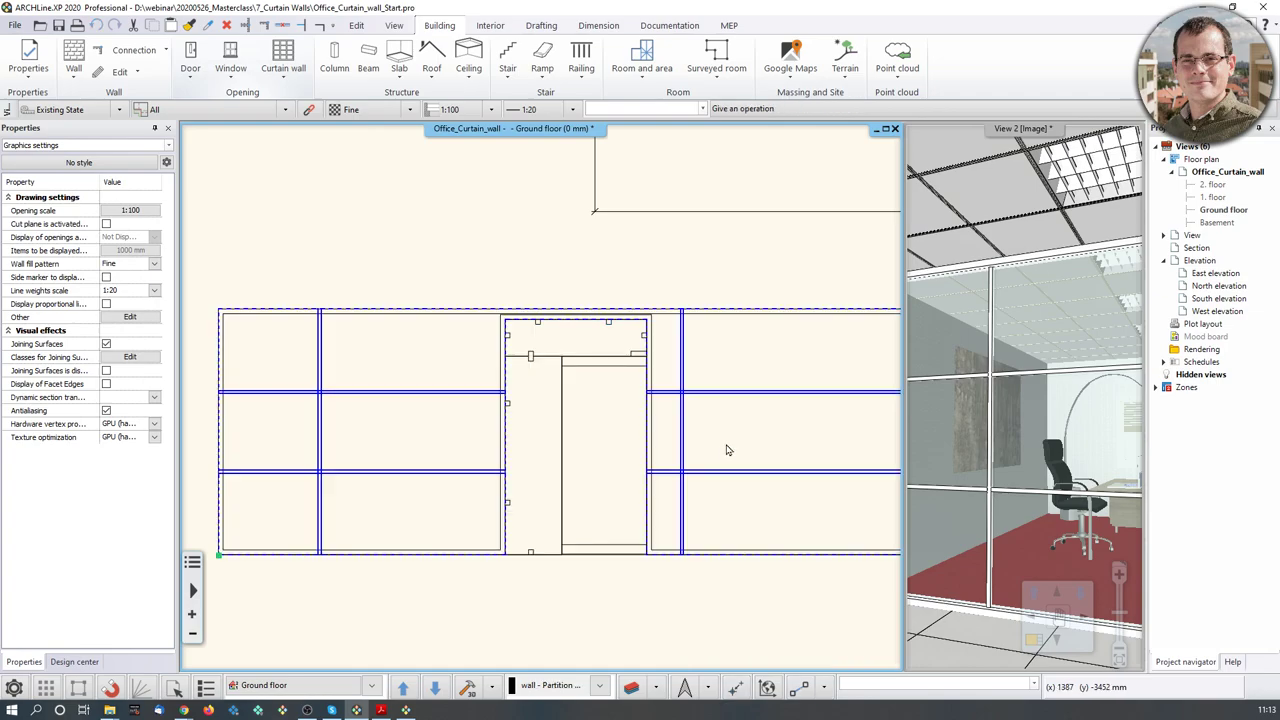
left_click(640, 347)
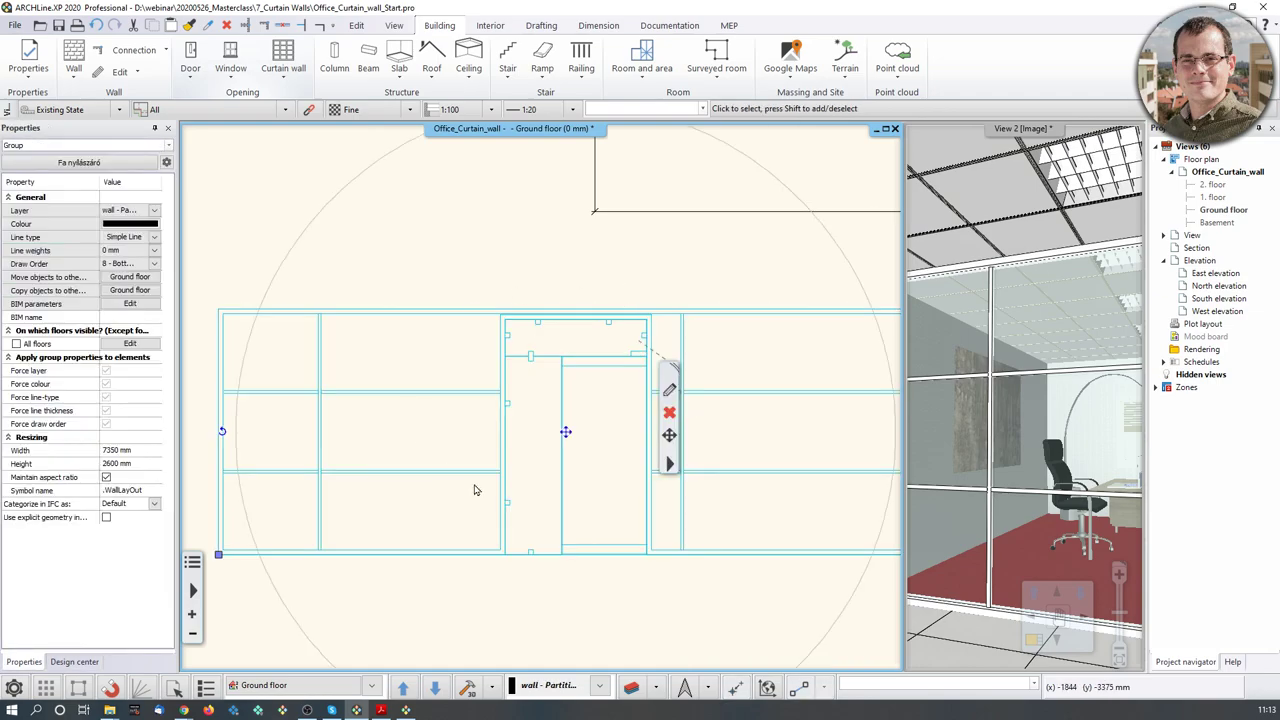
right_click(681, 349)
left_click(717, 384)
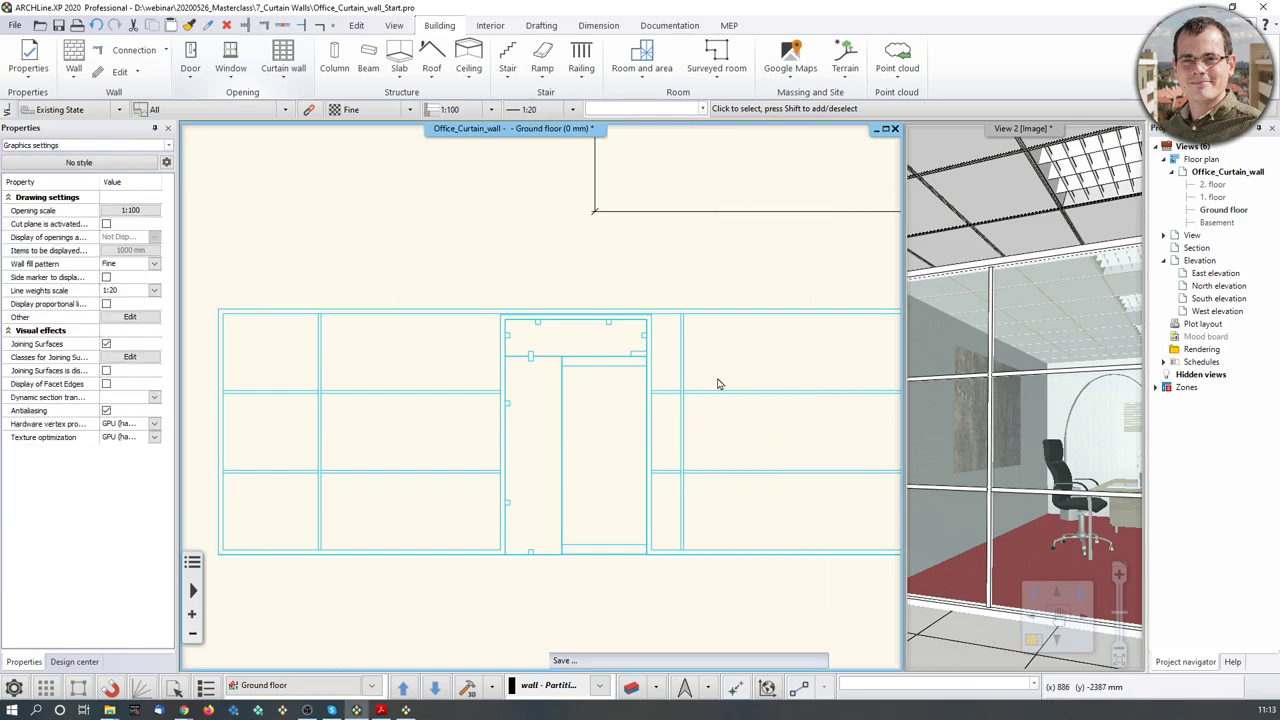
left_click(667, 421)
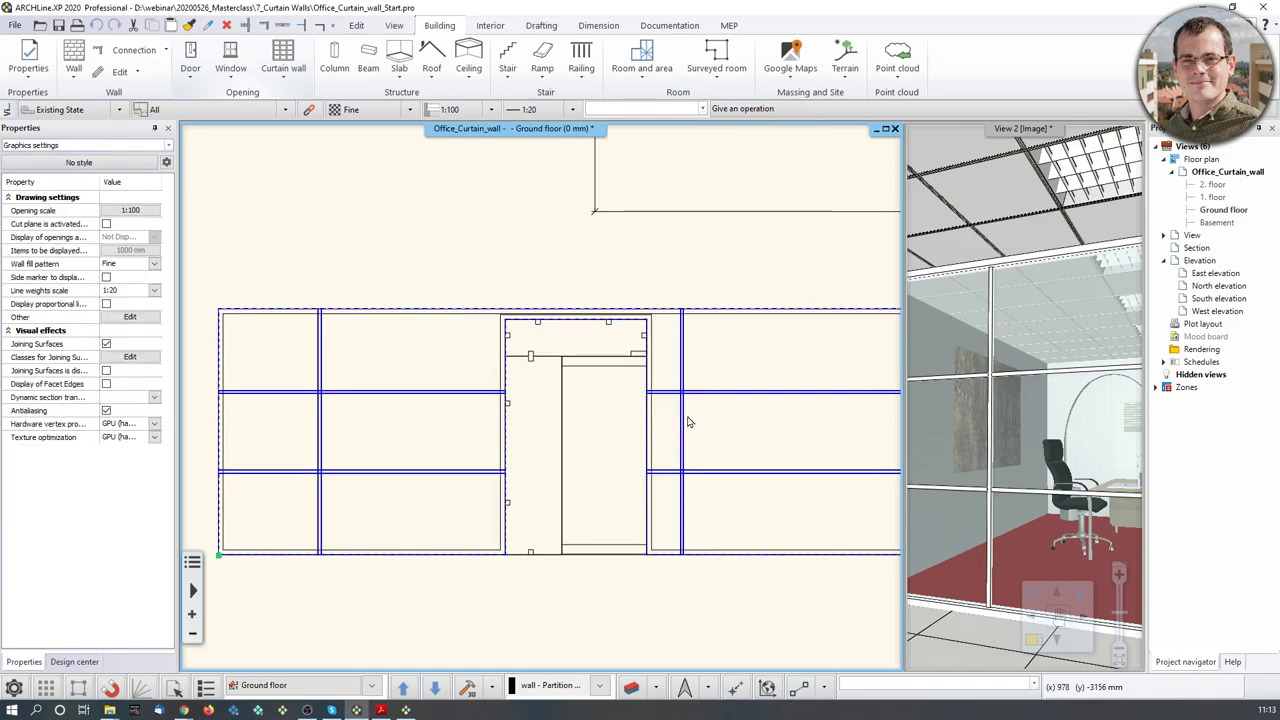
Move the vertical mullion right of the door to 1400 mm from the curtain wall's right end, measured from that end as reference.
left_click(684, 430)
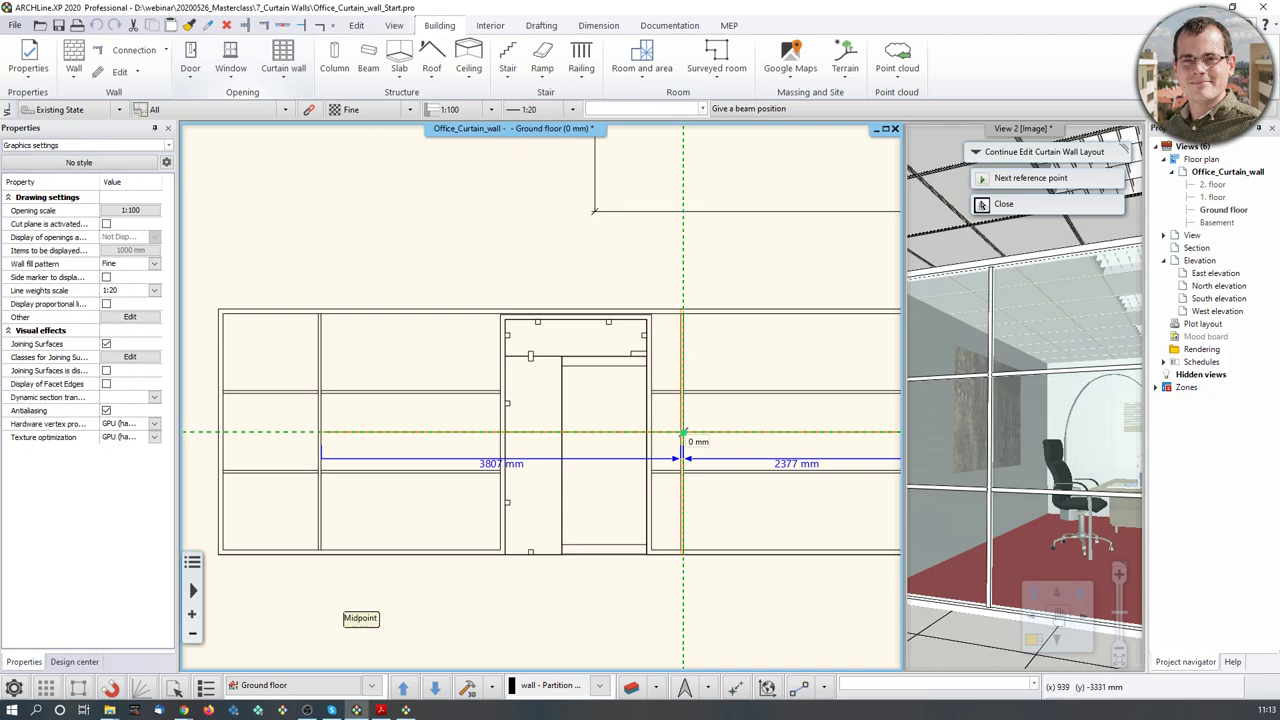
middle_click_drag(757, 449, 649, 446)
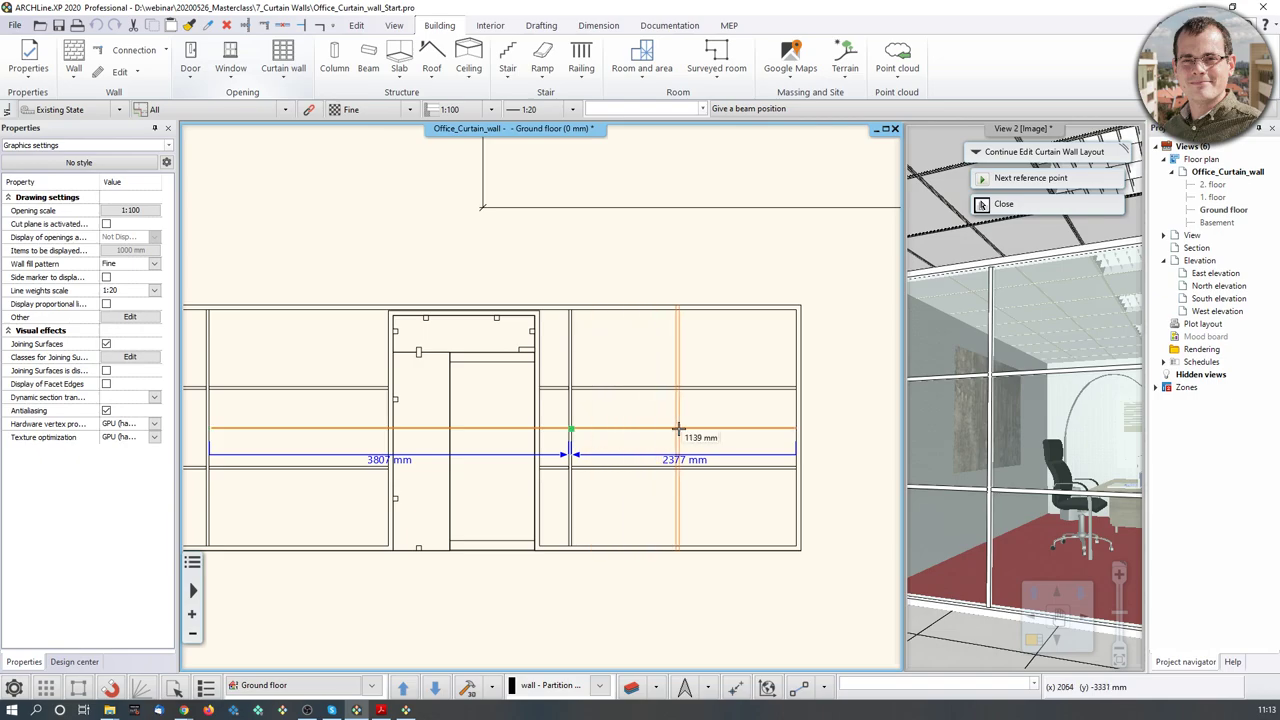
key("Return")
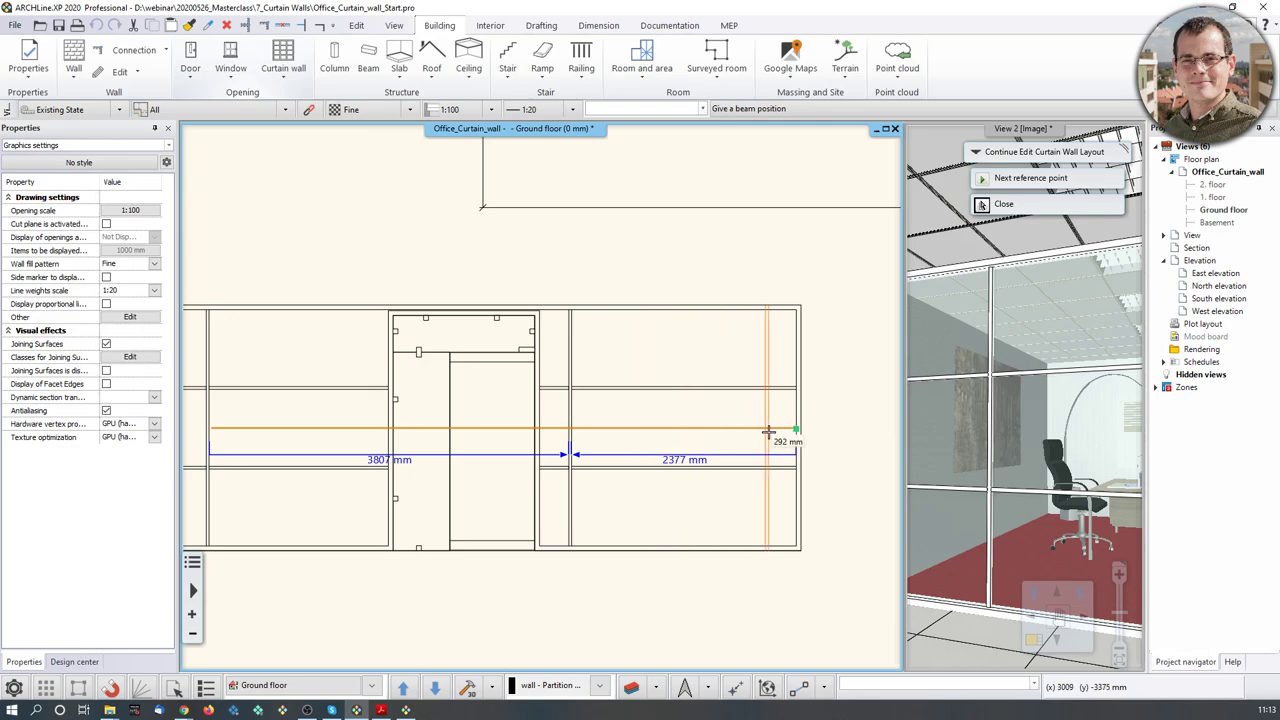
type("1")
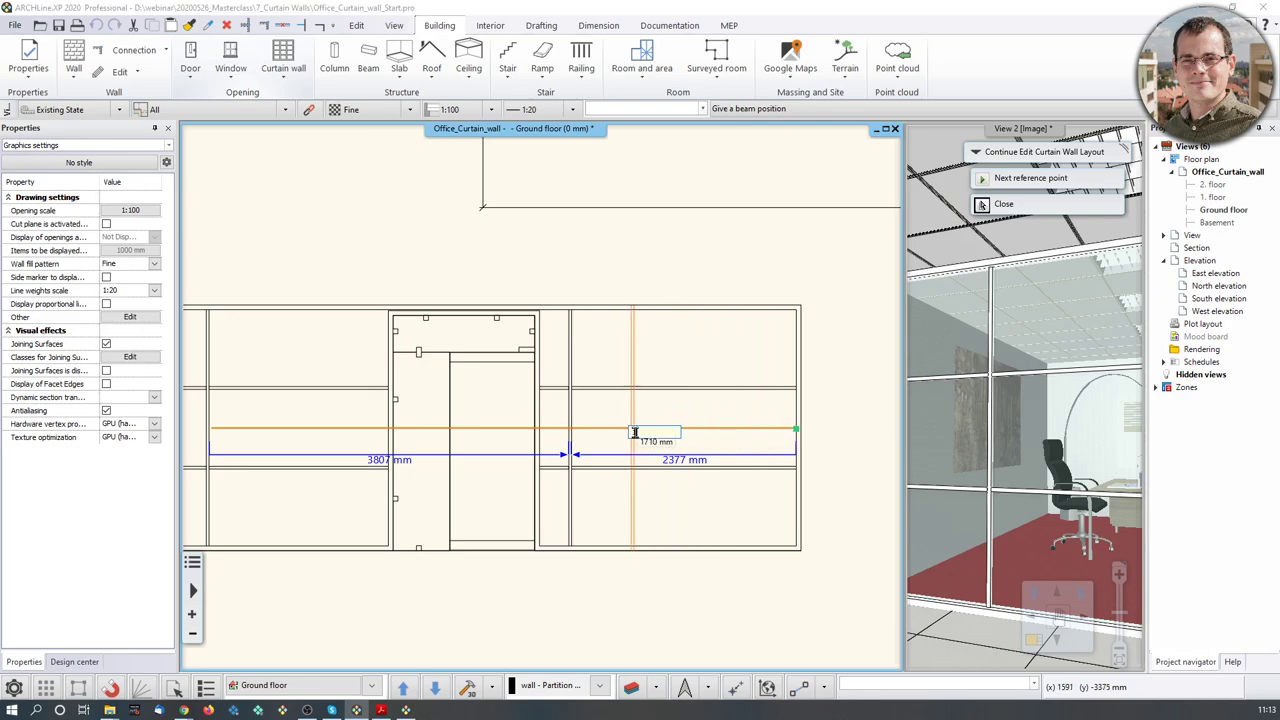
type("1400")
key("Return")
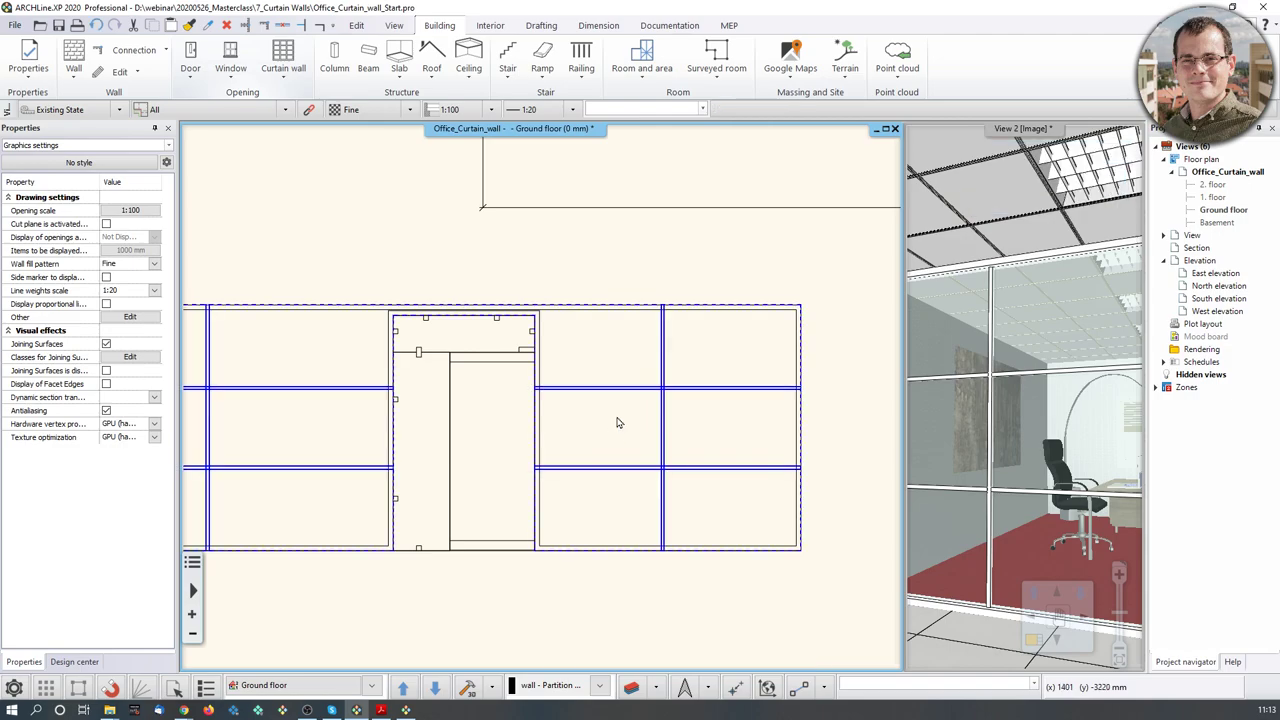
scroll(617, 422, "down", 2)
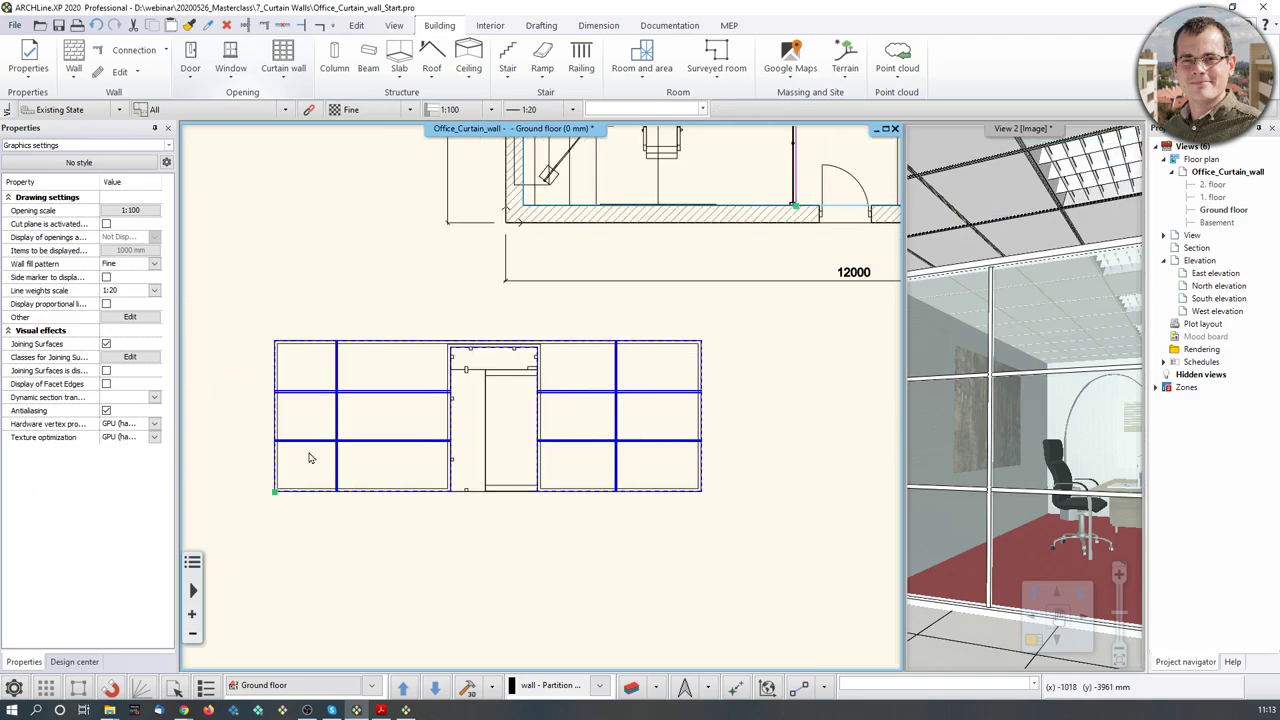
scroll(662, 432, "up", 3)
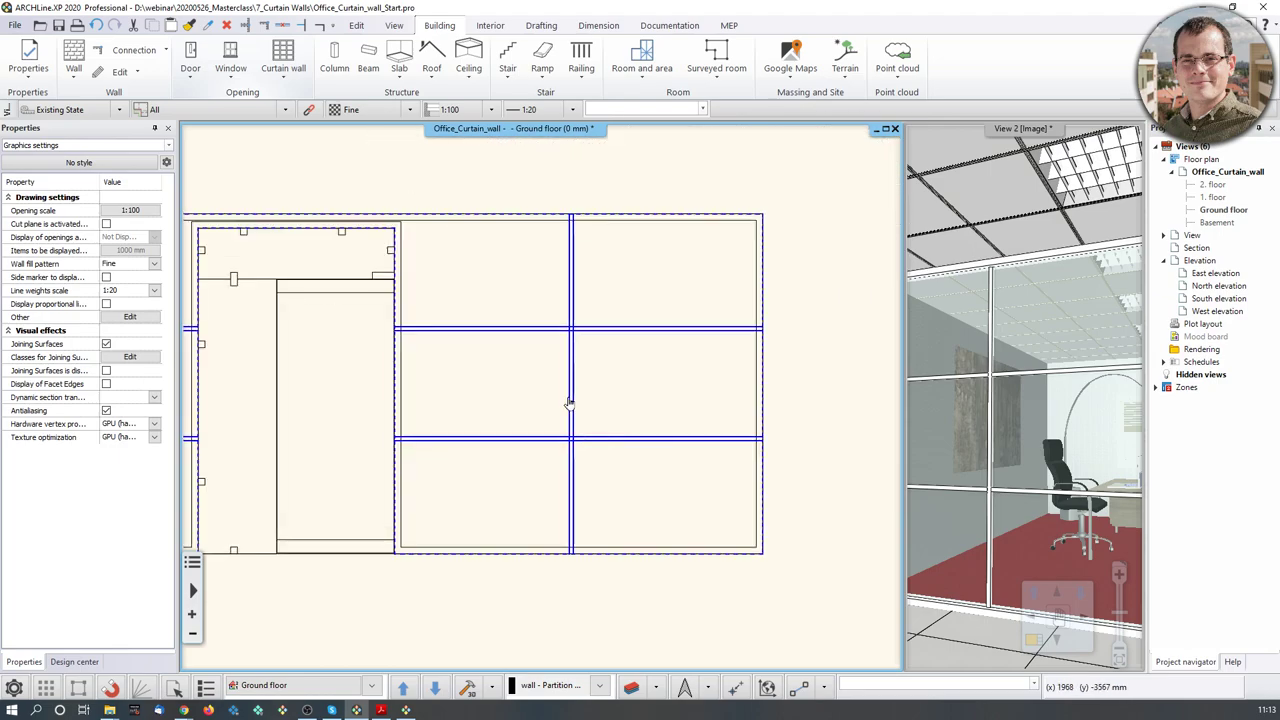
left_click(600, 407)
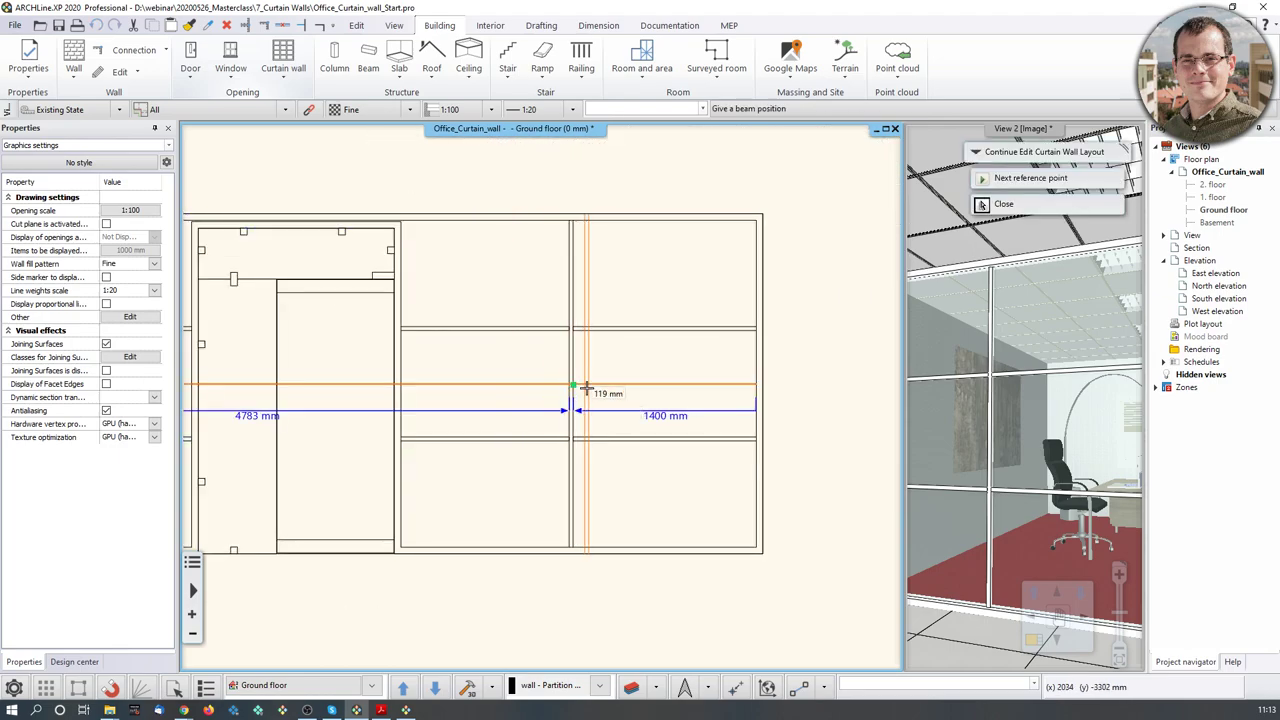
scroll(500, 400, "down", 1)
scroll(508, 405, "down", 2)
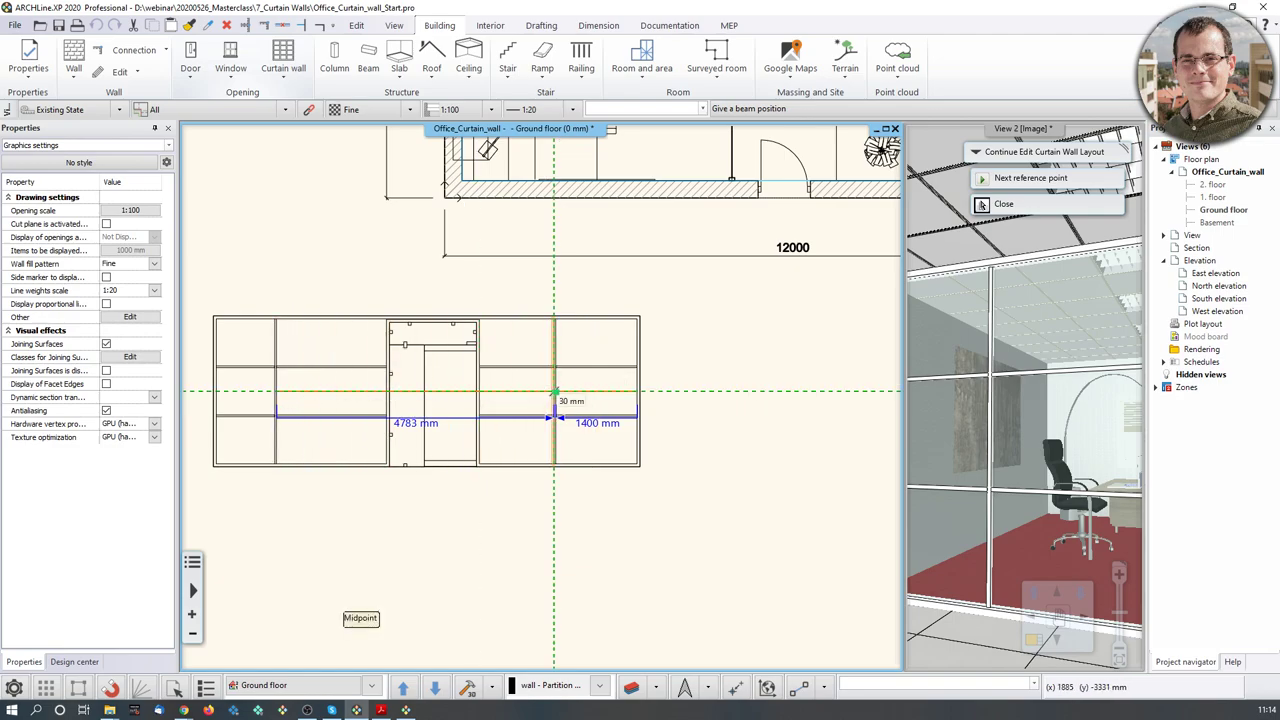
left_click(554, 393)
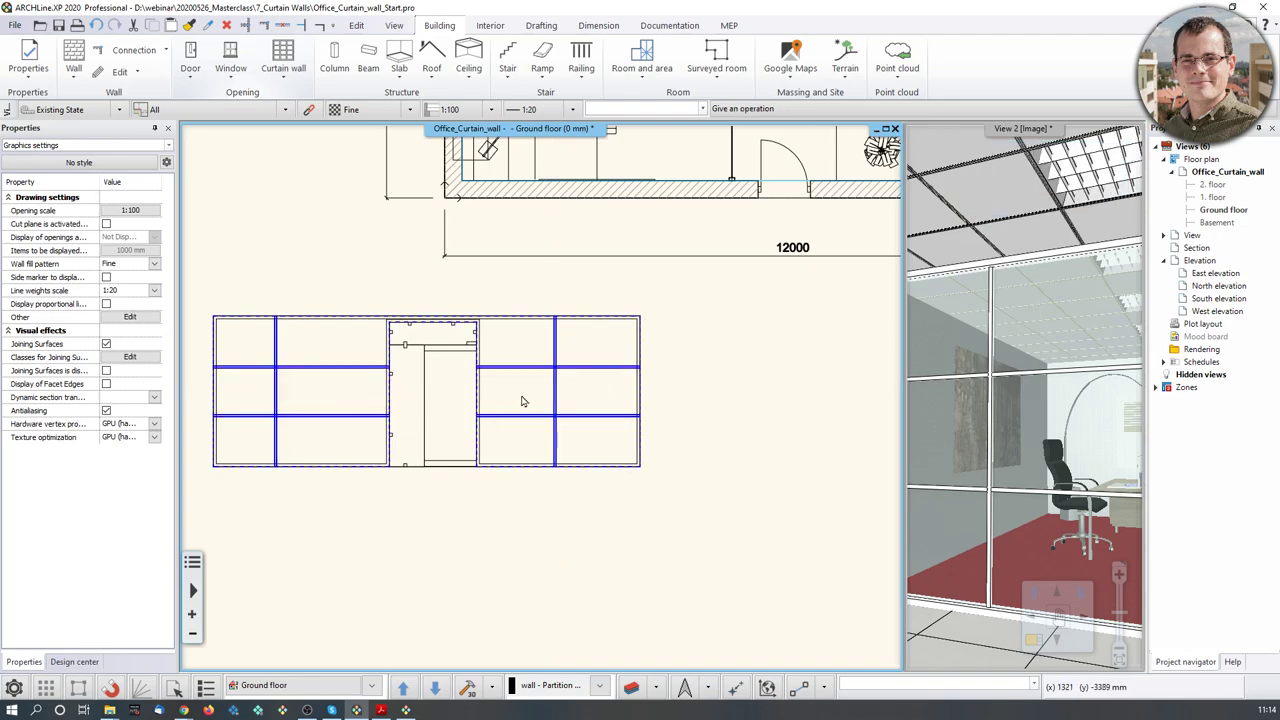
right_click(555, 400)
left_click(575, 410)
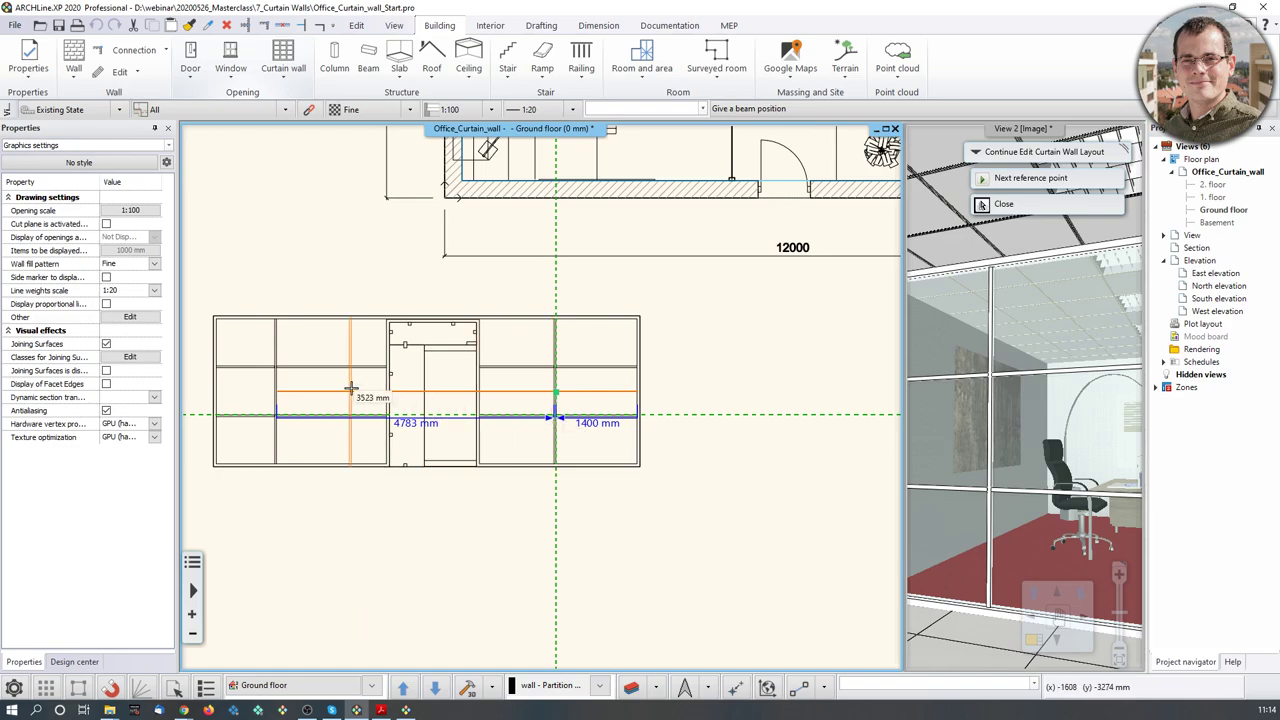
middle_click_drag(351, 388, 382, 391)
key("Escape")
Move the vertical mullion left of the door to 1400 mm from the curtain wall's left end, using that end as reference.
left_click(306, 397)
left_click(321, 402)
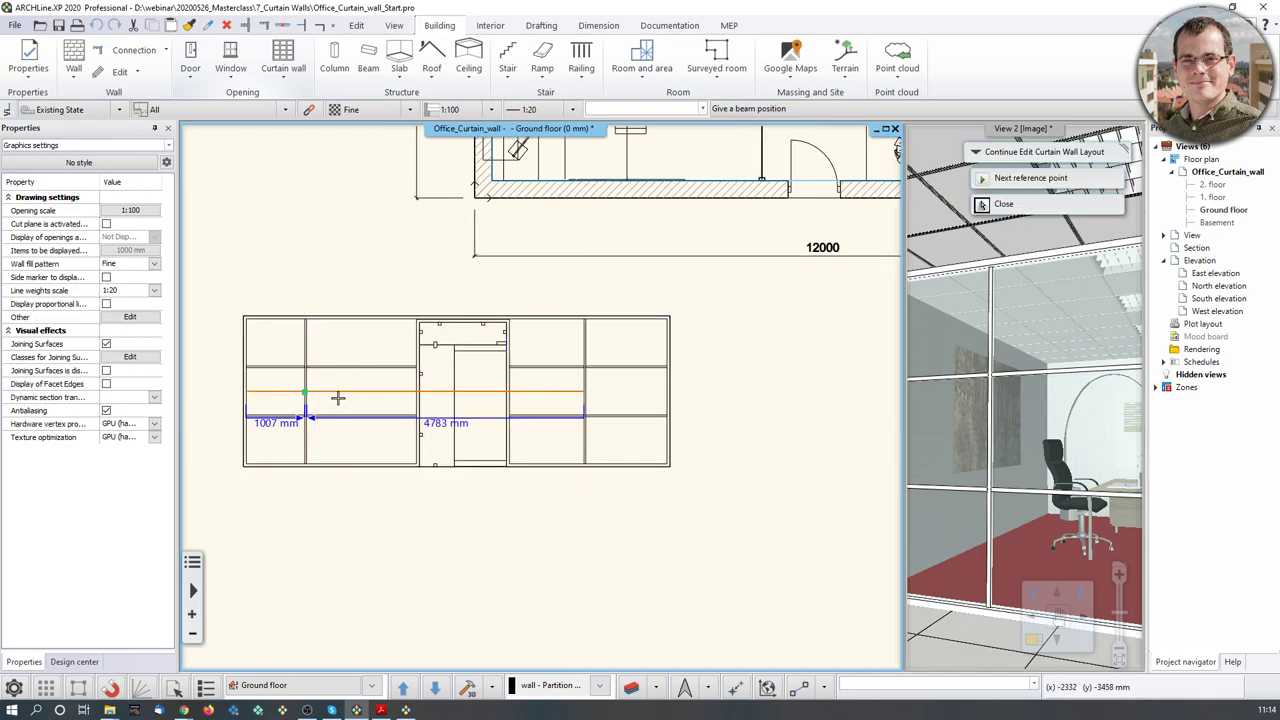
type("1")
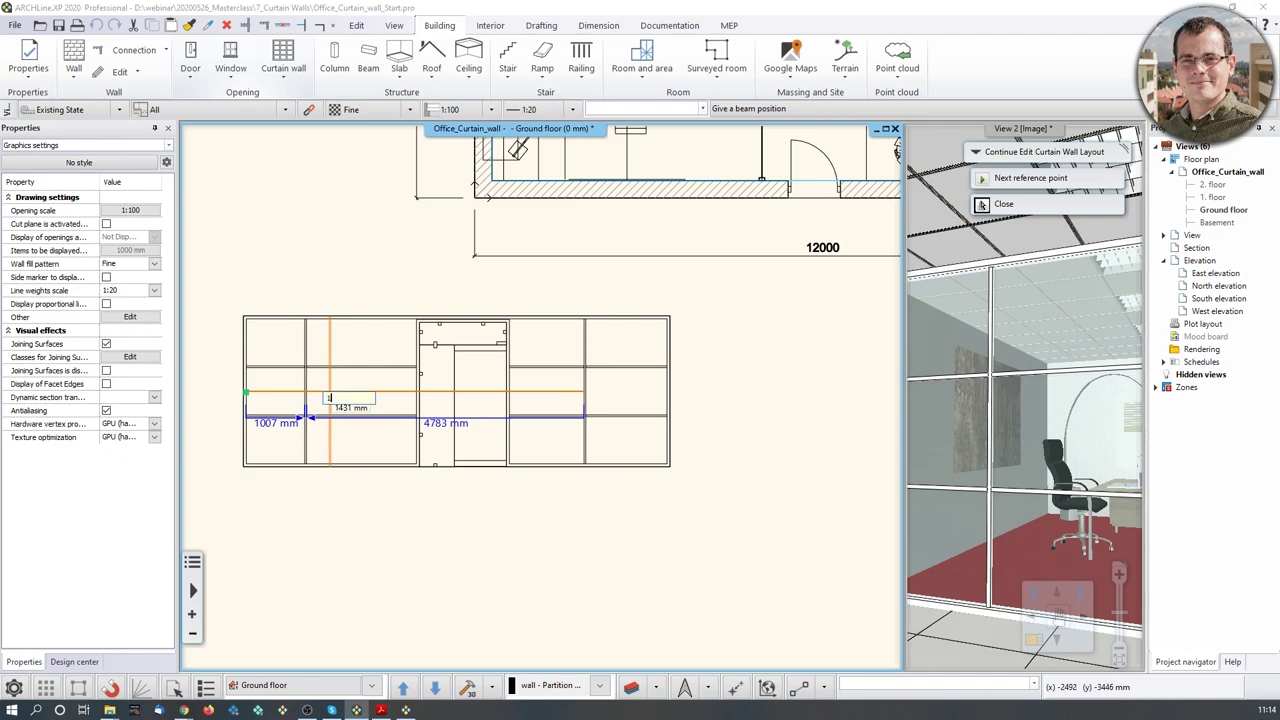
type("400")
key("Return")
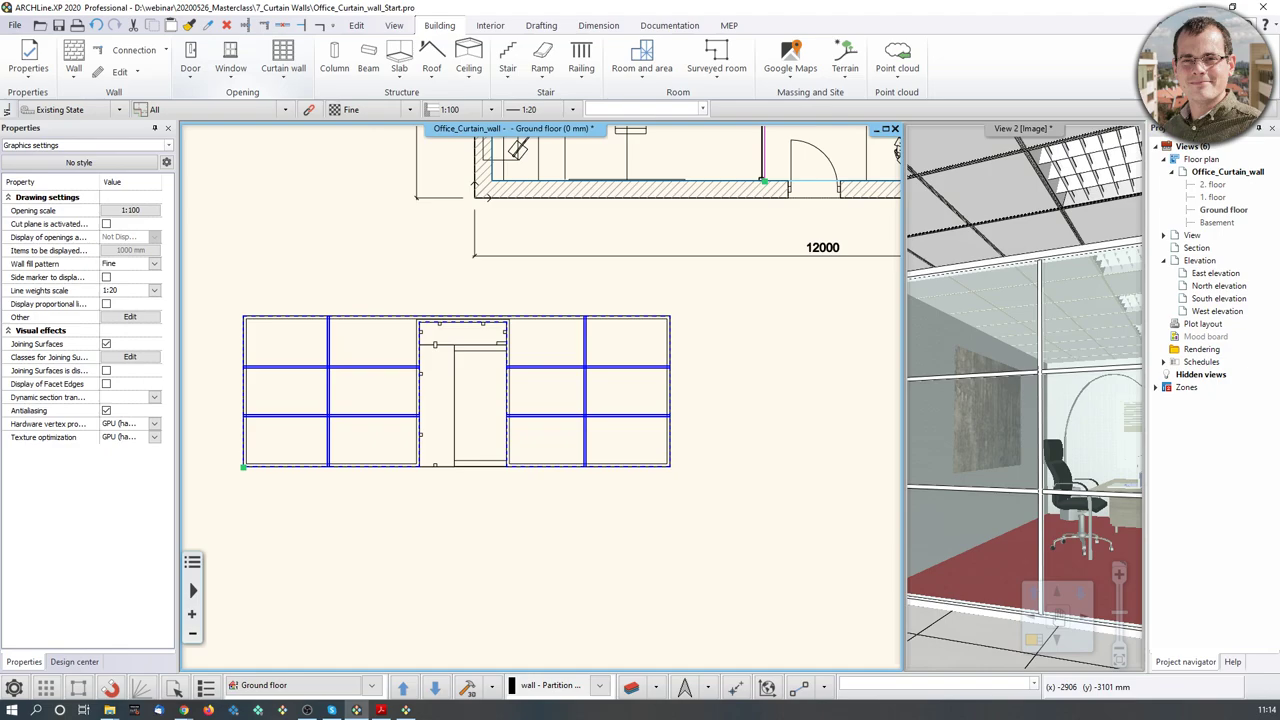
Leave the layout editing and examine the rearranged mullions on both sides of the glass door with View 2 as the main view.
left_click(1040, 436)
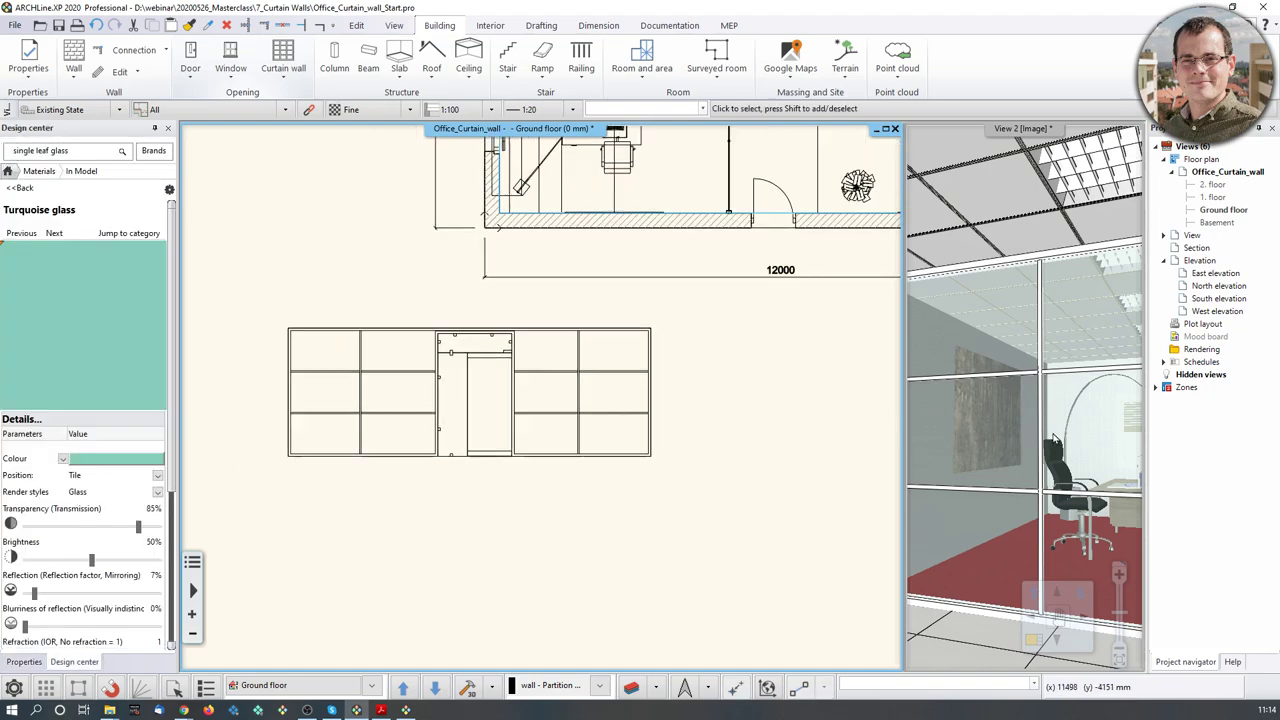
middle_click_drag(1036, 436, 1096, 431)
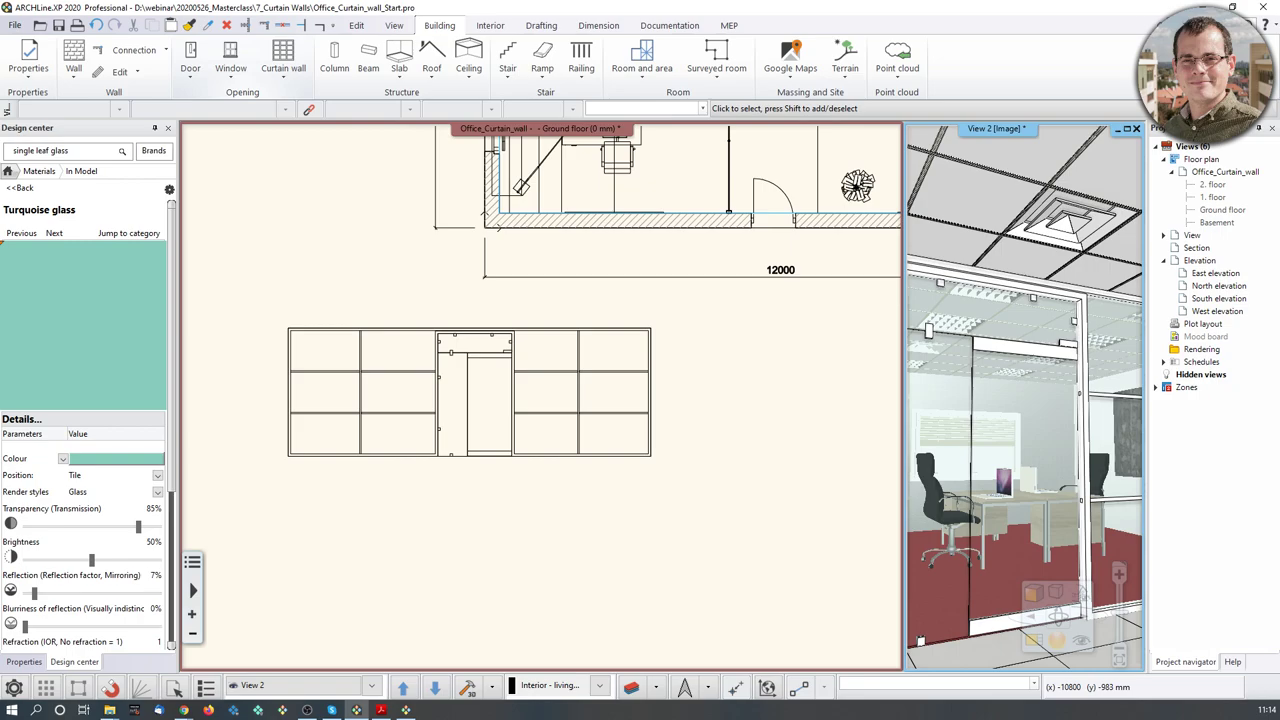
left_click(1035, 642)
mouse_move(493, 560)
middle_mouse_down()
mouse_move(570, 510)
mouse_move(536, 470)
middle_mouse_up()
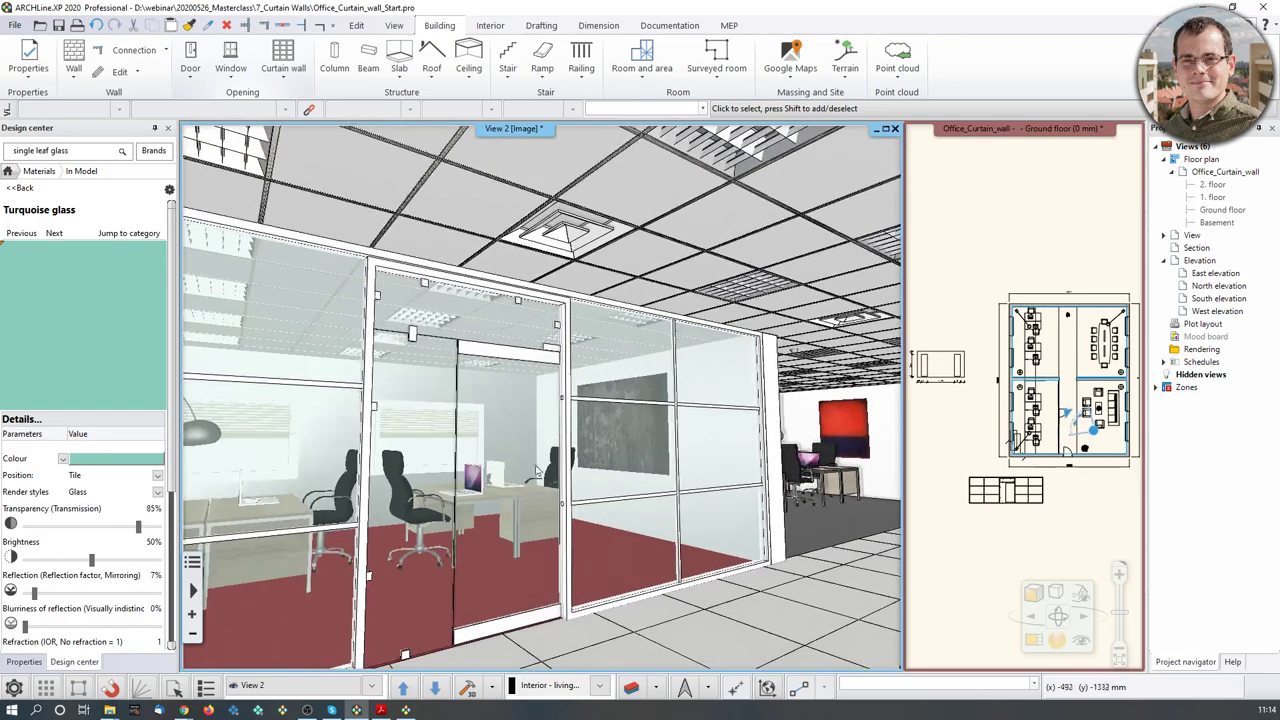
mouse_move(640, 470)
middle_mouse_down()
mouse_move(570, 460)
mouse_move(585, 500)
mouse_move(430, 475)
middle_mouse_up()
scroll(570, 460, "up", 2)
middle_click_drag(775, 508, 700, 478)
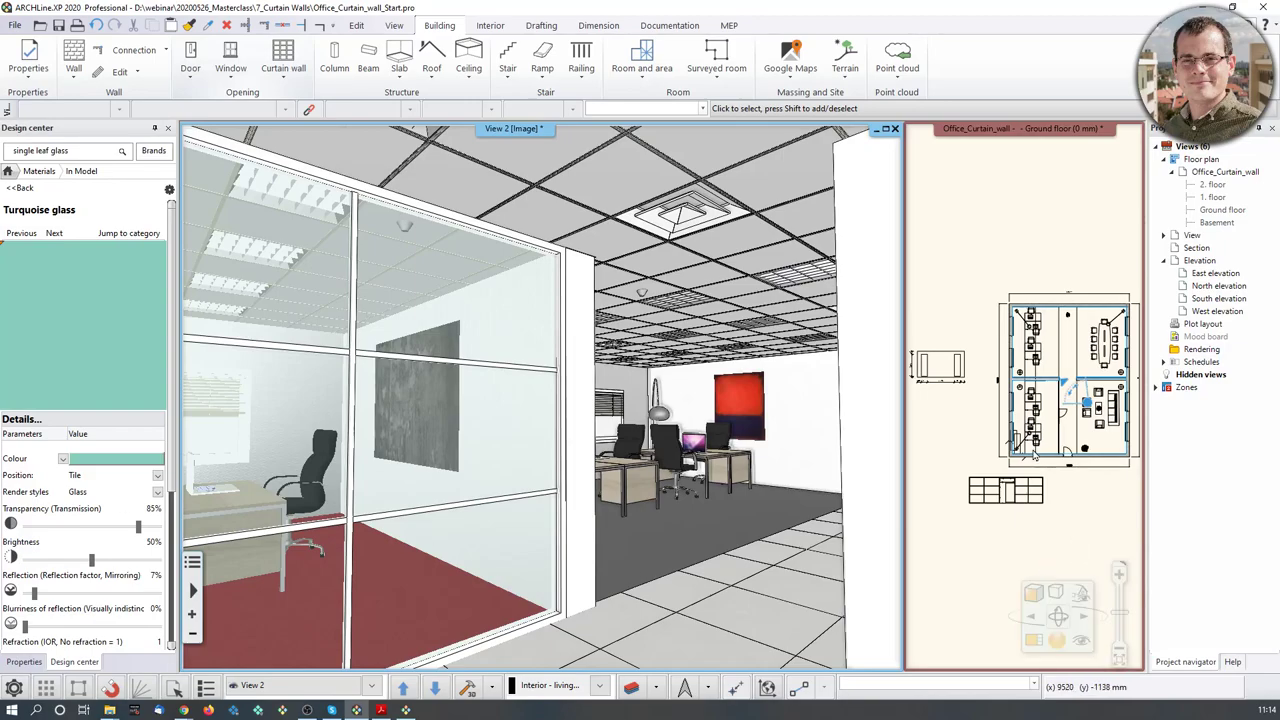
Take over the settings of the existing office's curtain wall with Create Similar, picking it at its end by the dividing wall.
middle_click_drag(1036, 322, 1018, 365)
scroll(1018, 368, "up", 4)
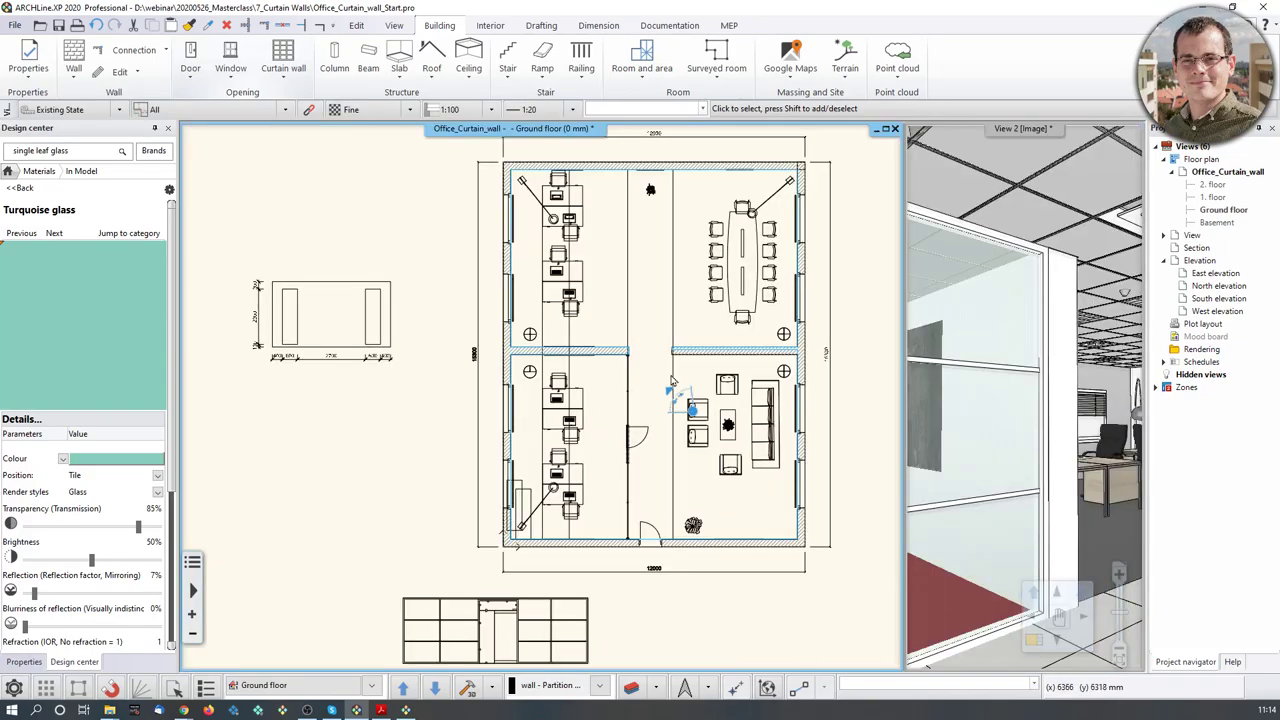
scroll(589, 520, "up", 8)
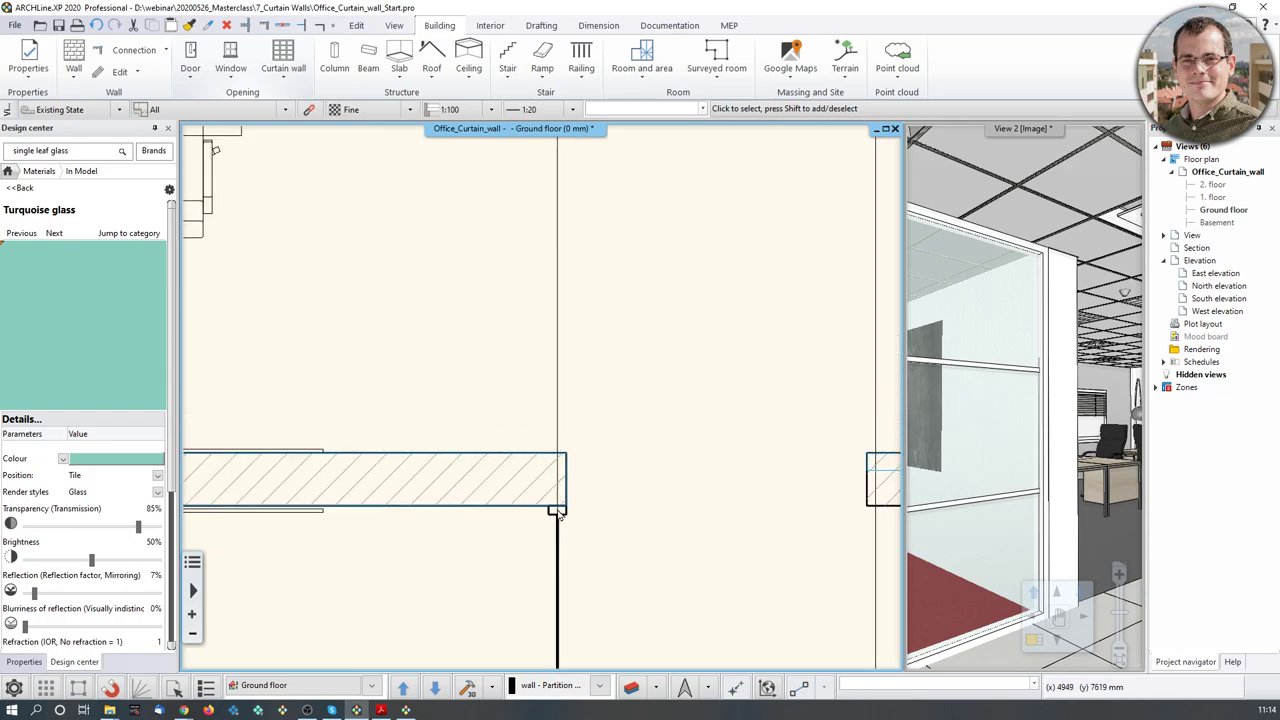
scroll(557, 513, "down", 4)
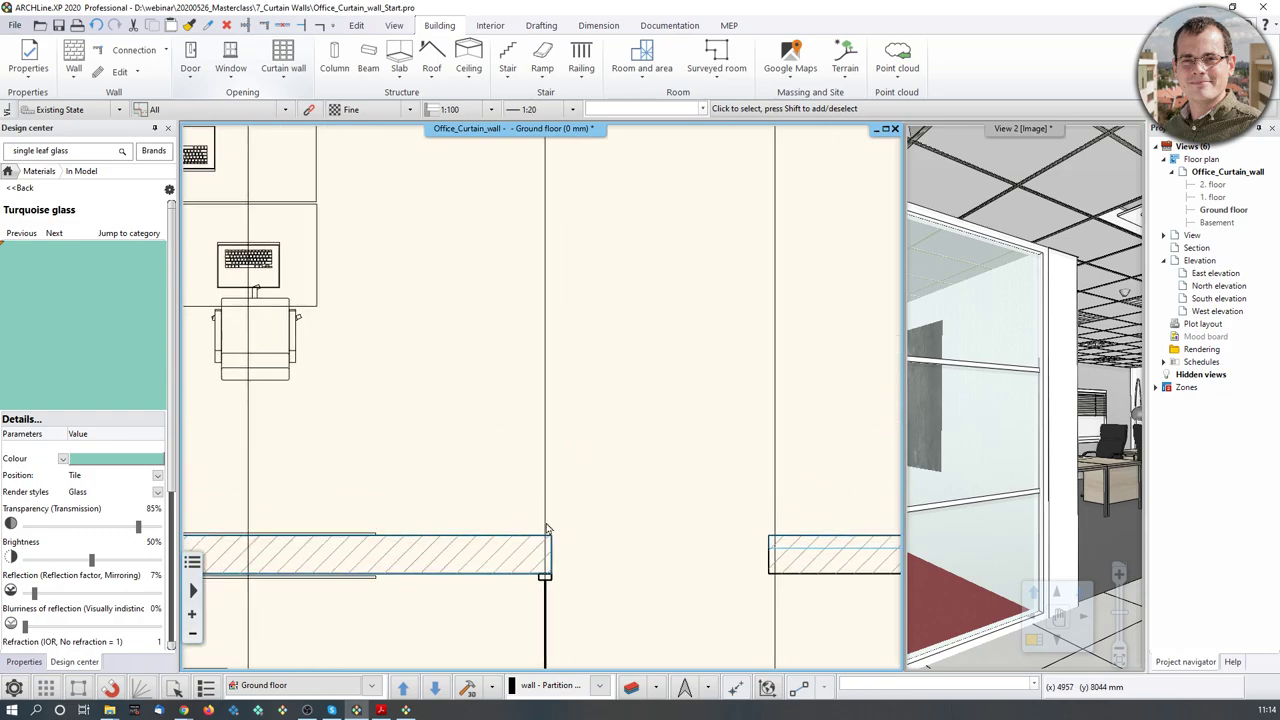
scroll(545, 461, "down", 1)
left_click(284, 62)
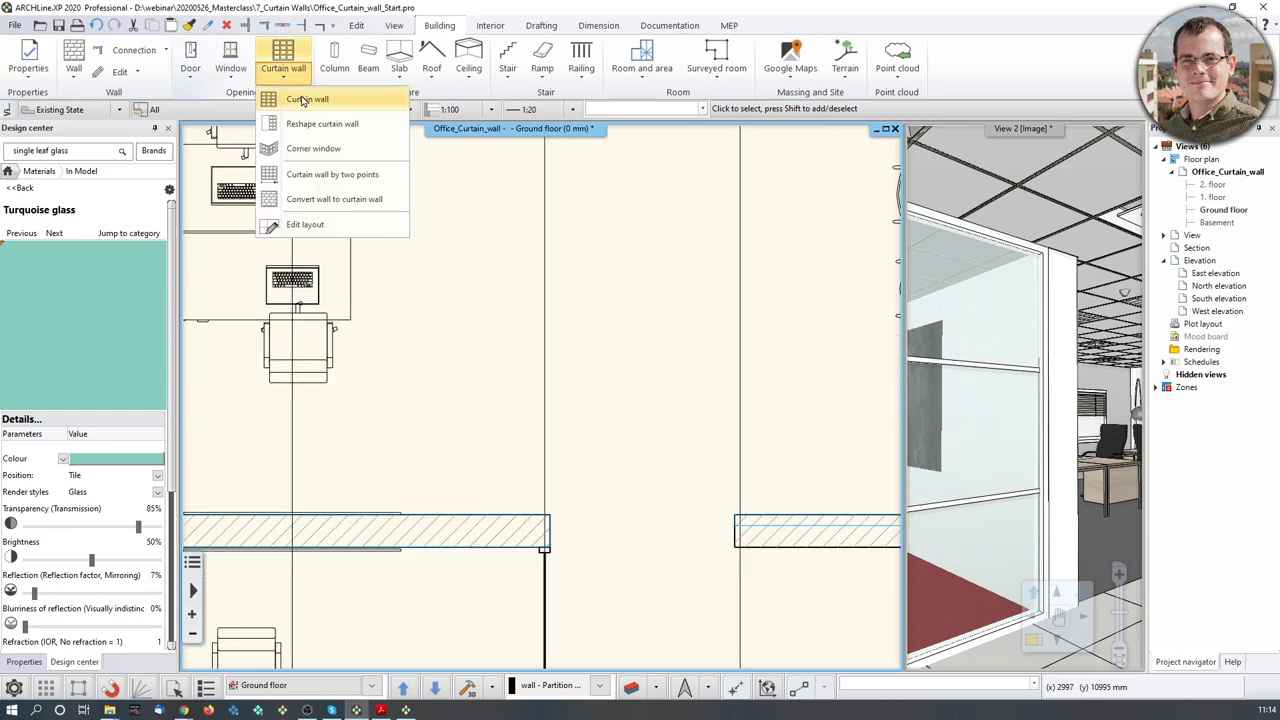
left_click(549, 557)
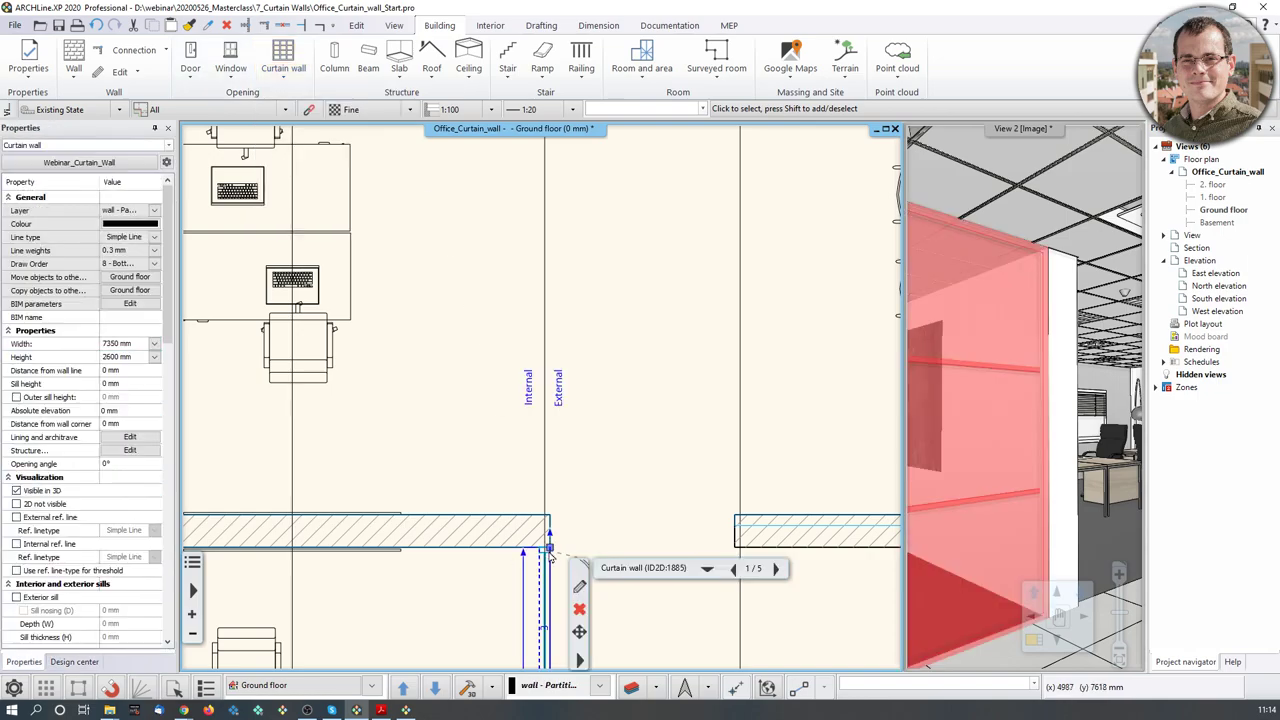
right_click(549, 557)
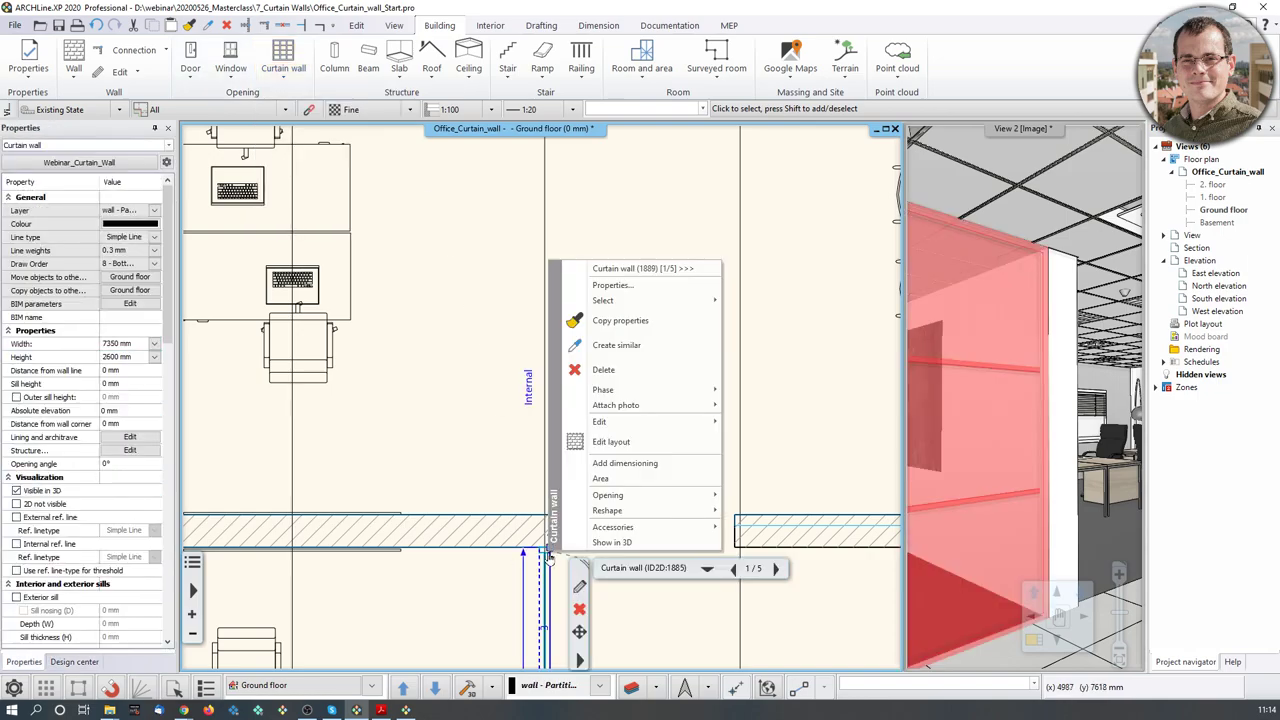
left_click(648, 354)
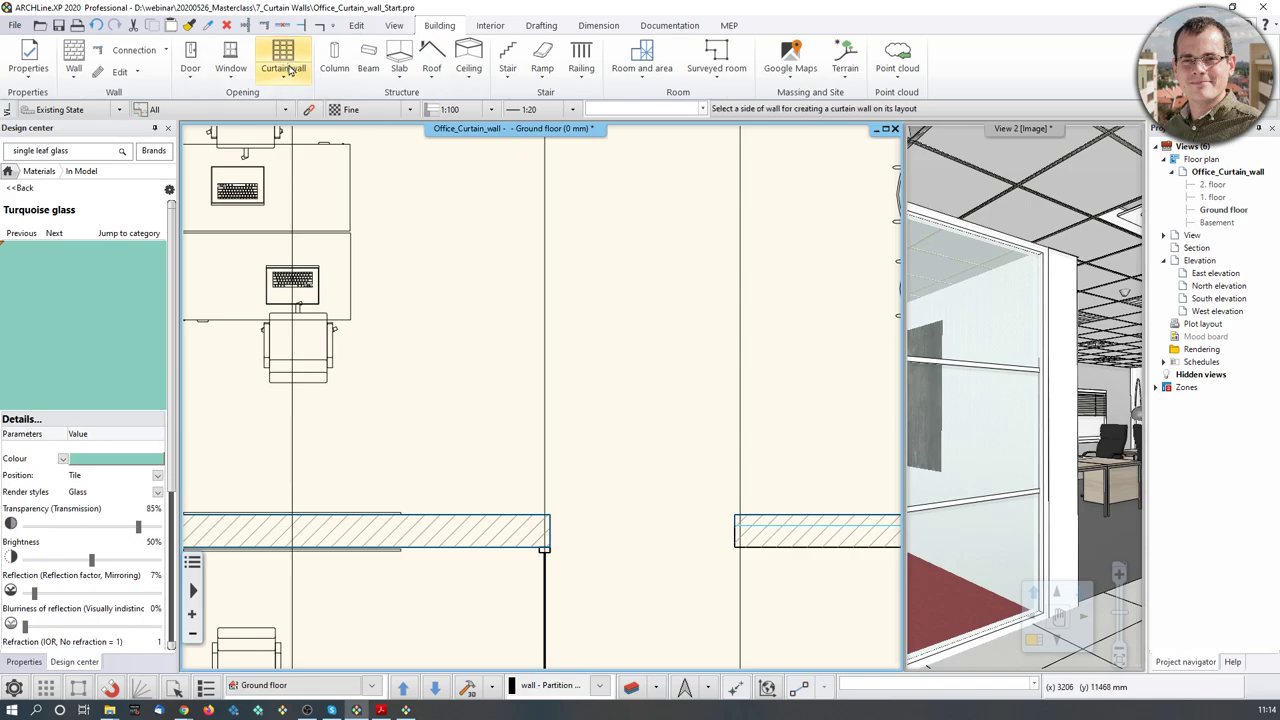
Draw a Webinar_Curtain_Wall by two points along the corridor line, about 7050 mm long, from the dividing wall up to the upper exterior wall.
left_click(283, 68)
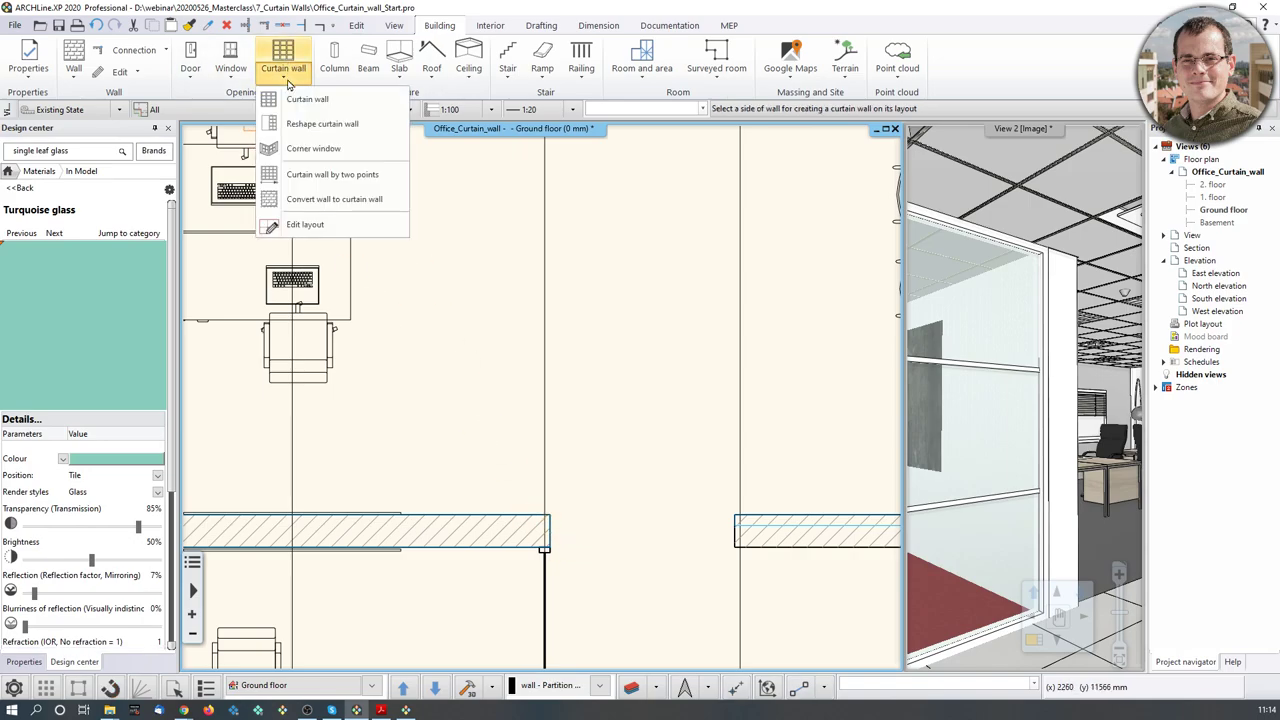
left_click(306, 113)
scroll(546, 515, "up", 2)
left_click(549, 476)
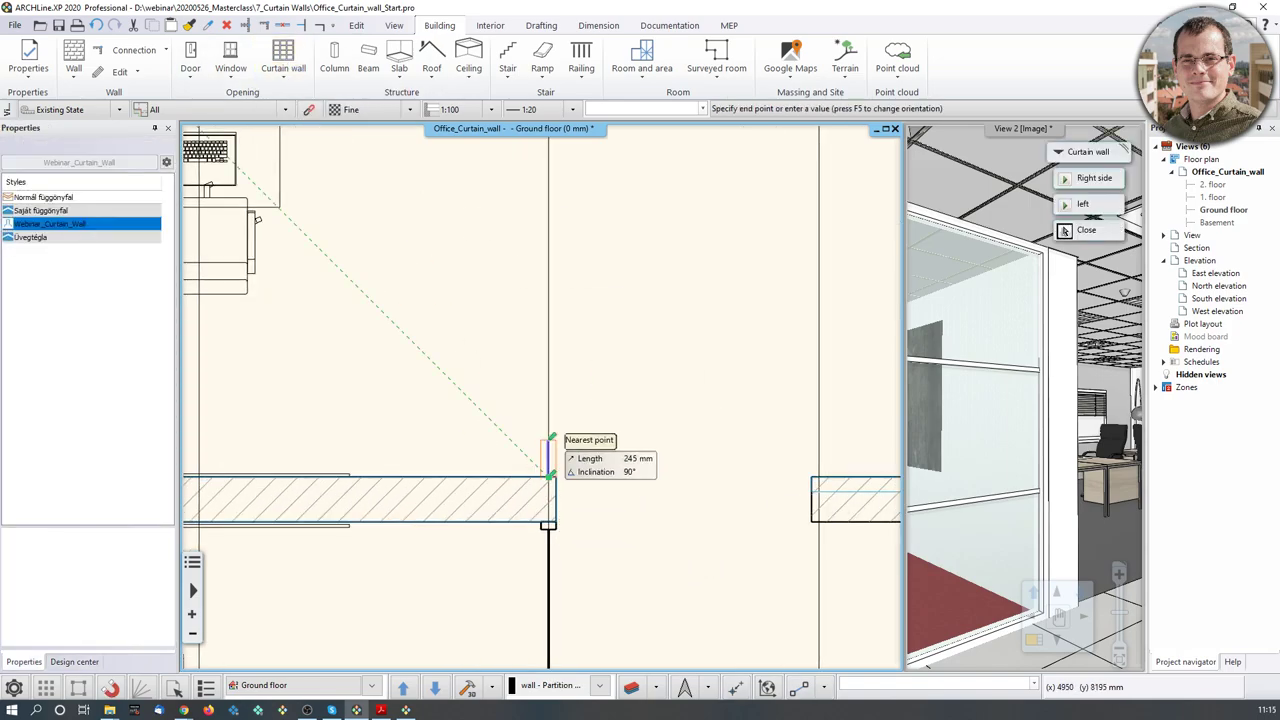
middle_click_drag(550, 305, 525, 620)
scroll(525, 620, "down", 2)
middle_click_drag(525, 185, 497, 474)
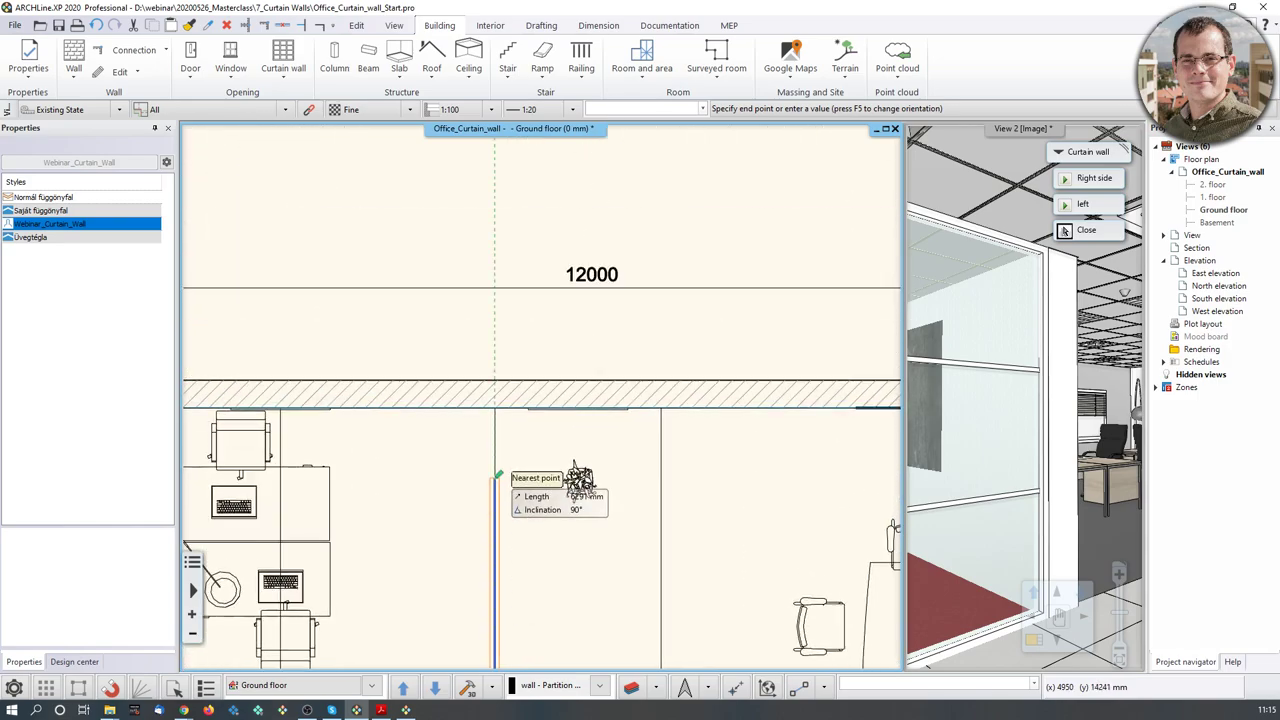
left_click(495, 408)
key("Escape")
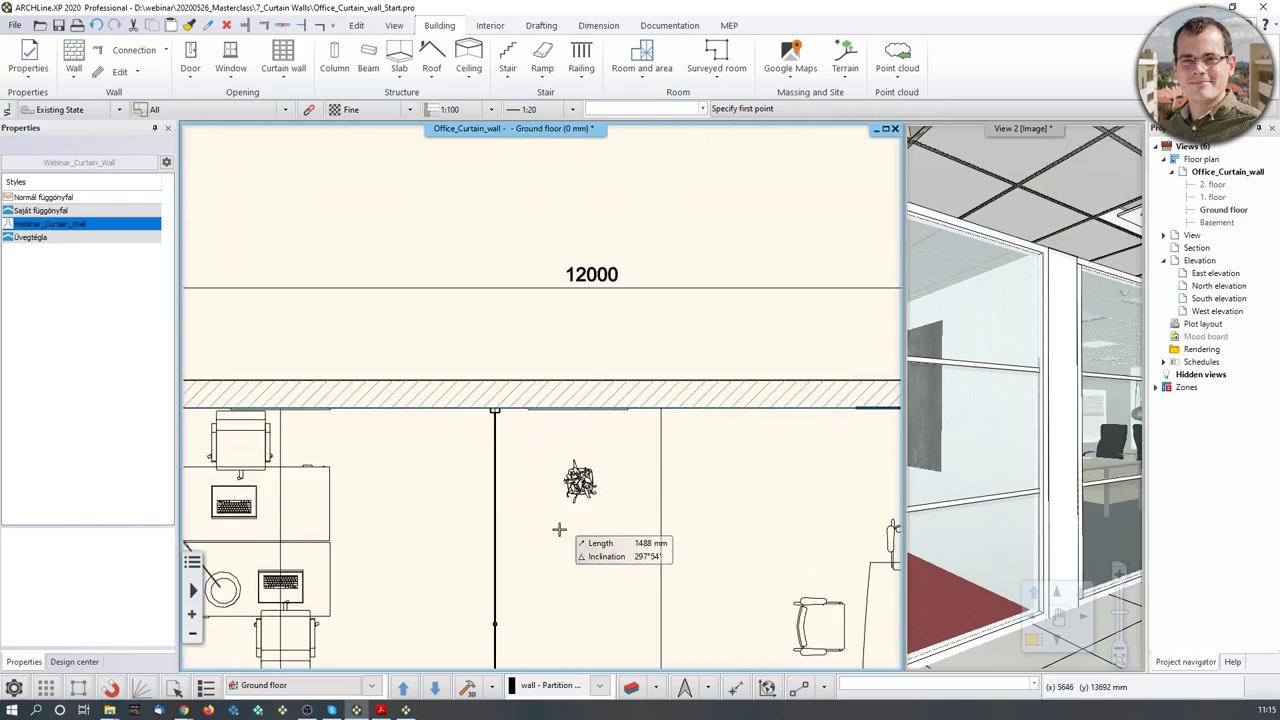
key("Escape")
Narrow the floor plan window, widen View 2 up to it, and face the new curtain wall in View 2.
middle_click_drag(1072, 402, 948, 393)
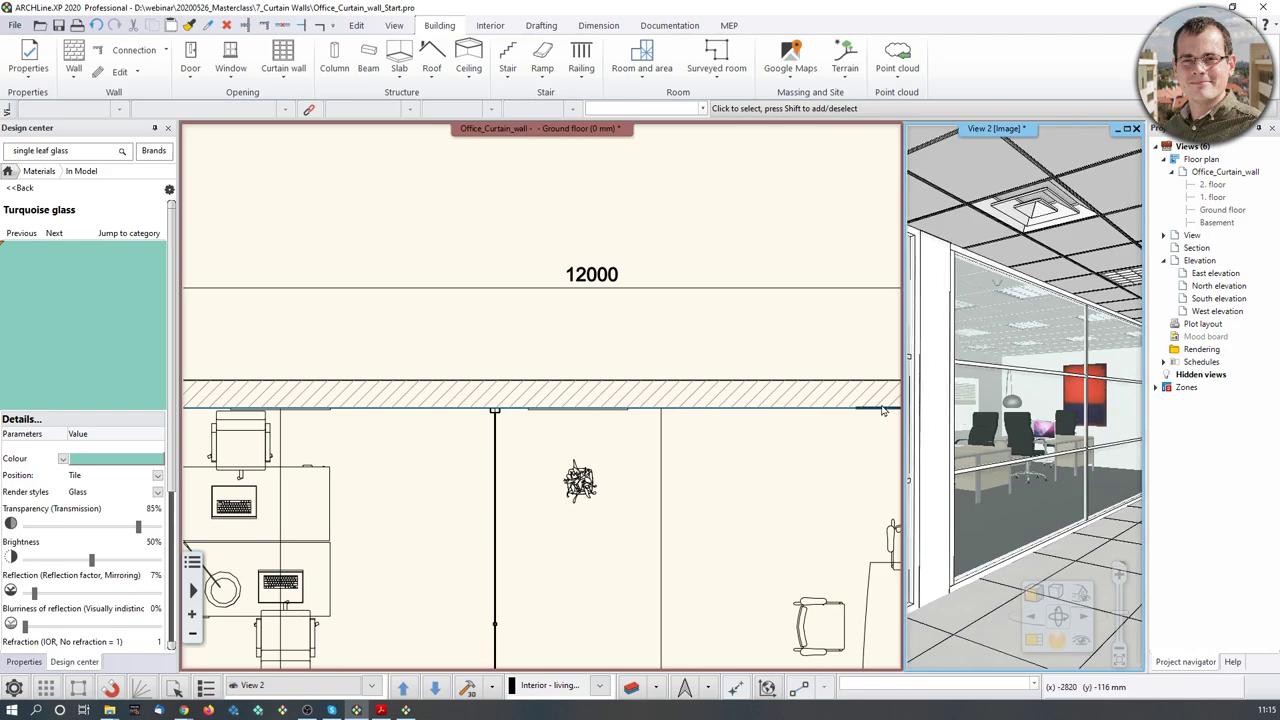
left_click(860, 303)
left_click_drag(900, 316, 796, 330)
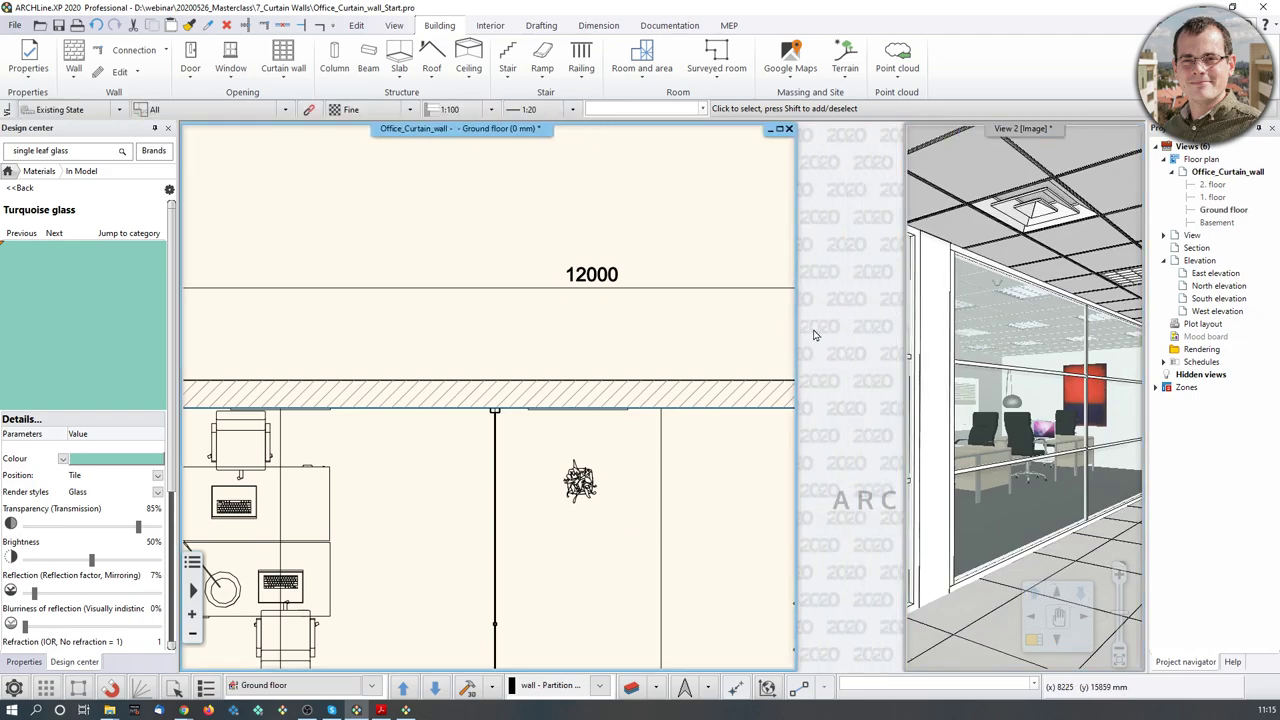
left_click_drag(906, 338, 801, 357)
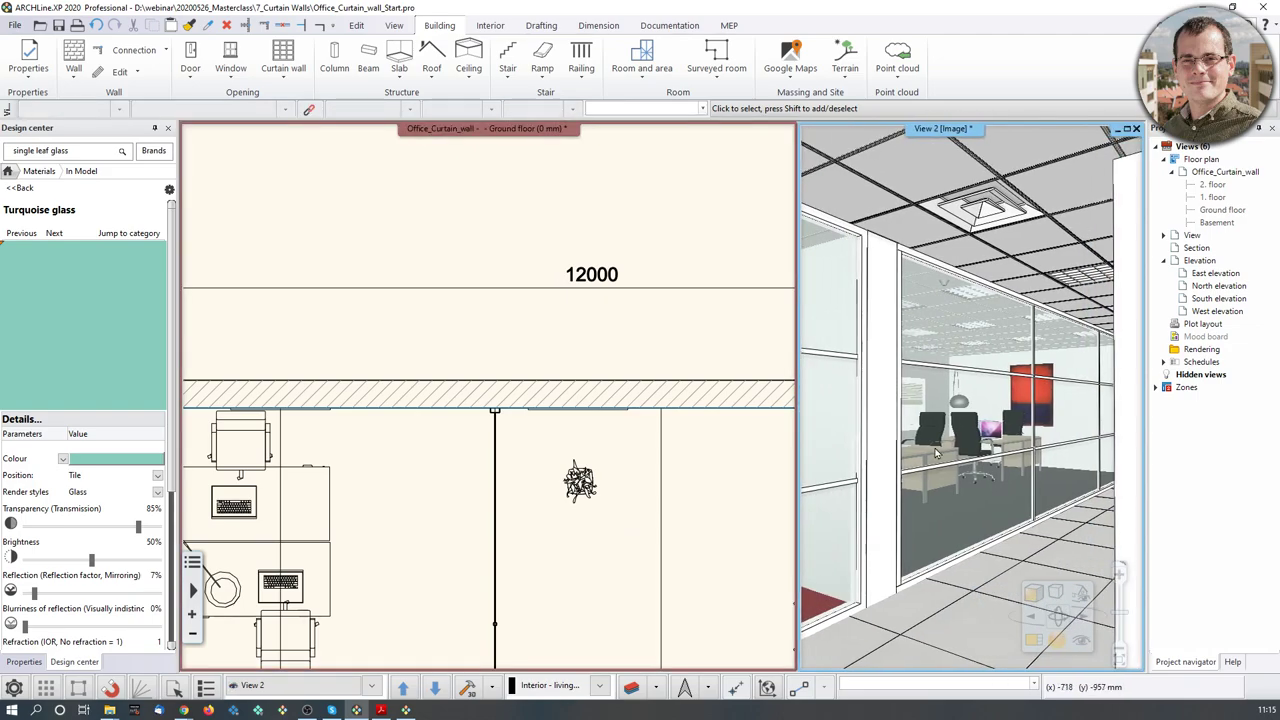
scroll(935, 452, "up", 3)
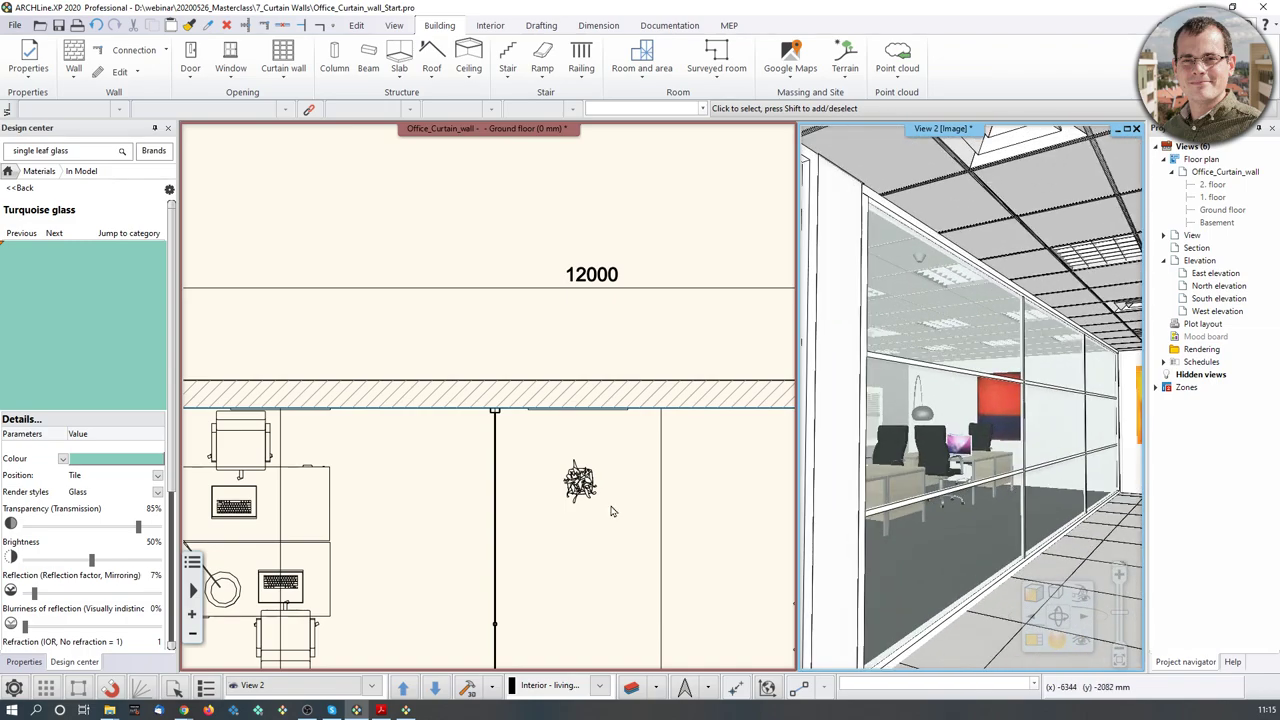
Copy the lower office's glass door into the new curtain wall, with its leaf swinging into the upper office.
scroll(500, 323, "down", 5)
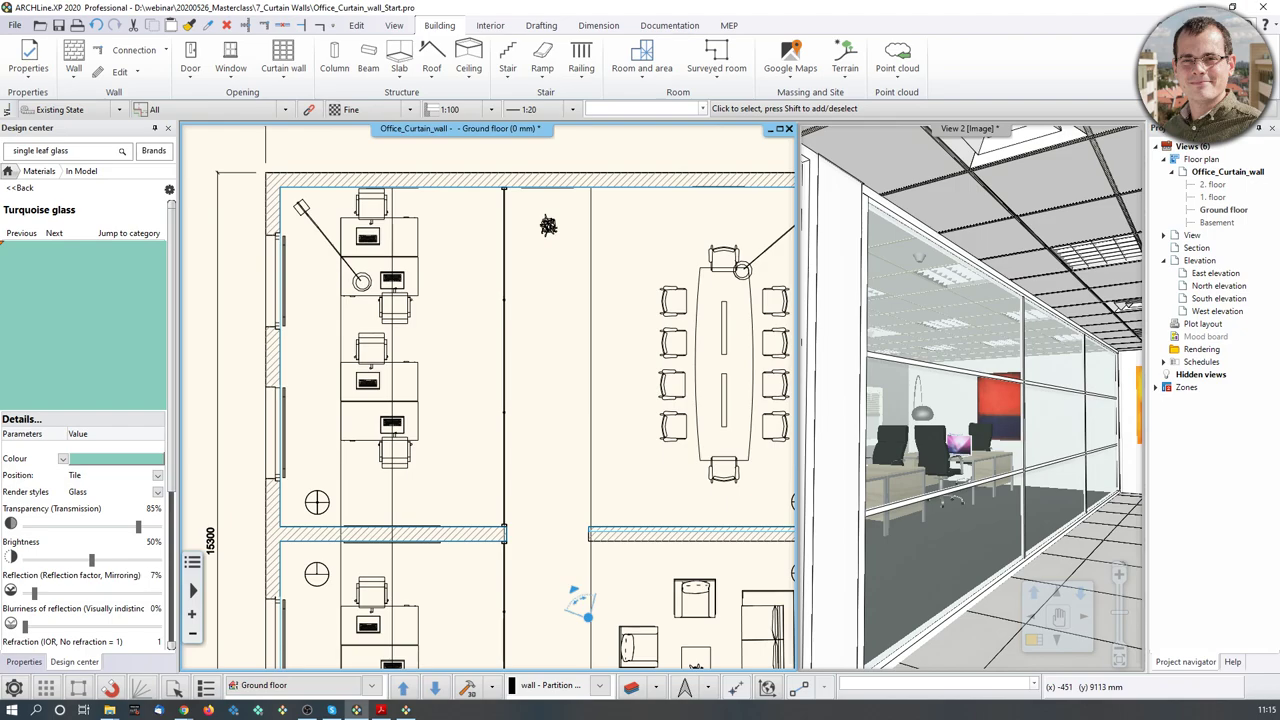
middle_click_drag(582, 582, 606, 374)
left_click(549, 504)
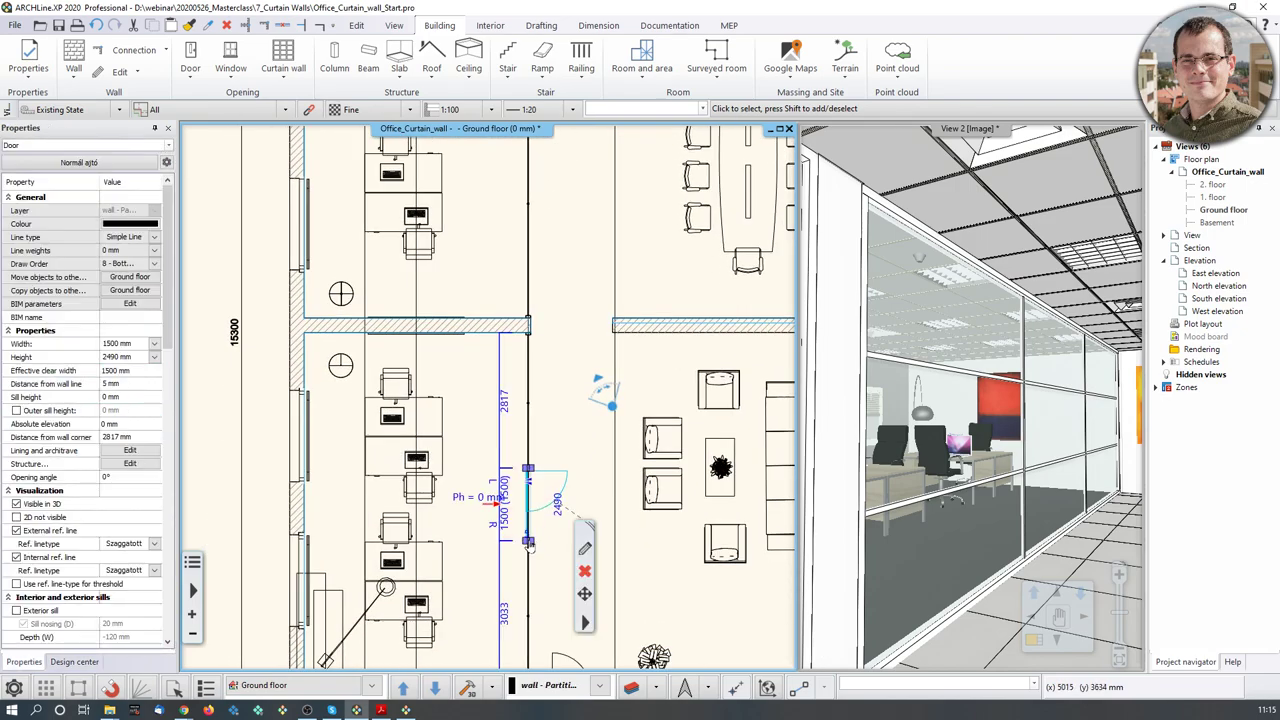
left_click(528, 541)
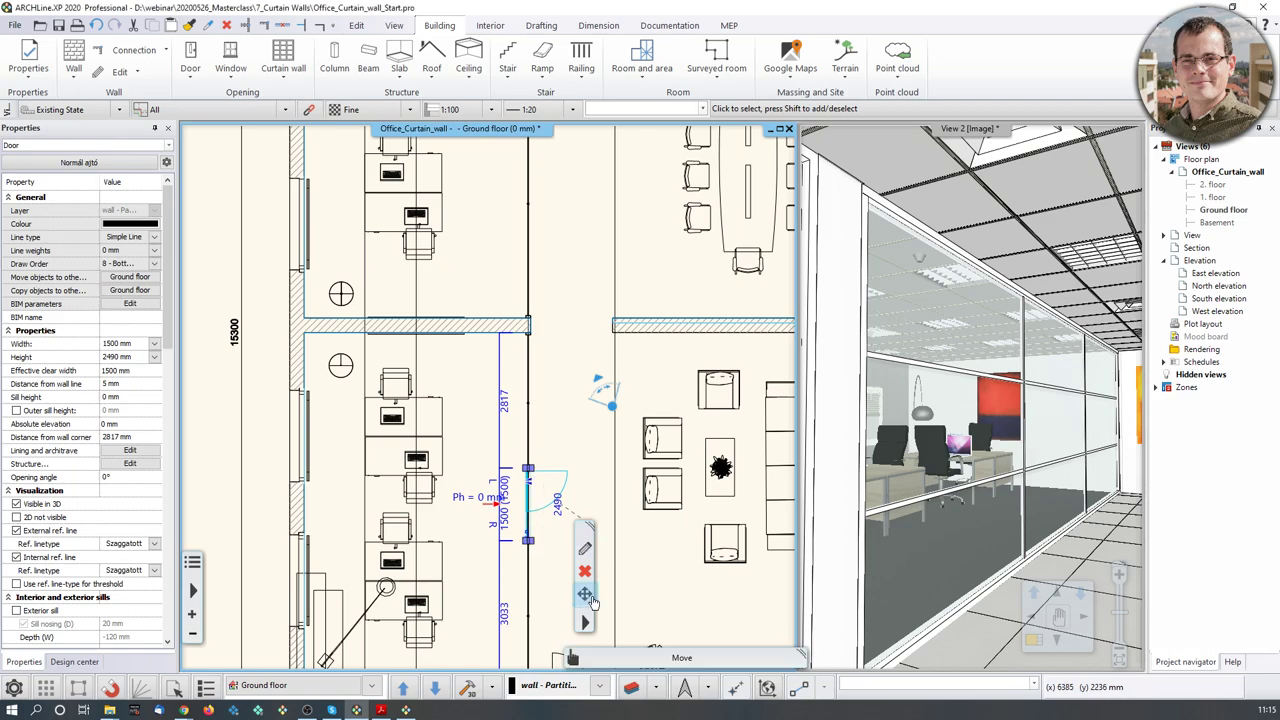
mouse_move(585, 594)
left_click(632, 622)
scroll(600, 375, "up", 3)
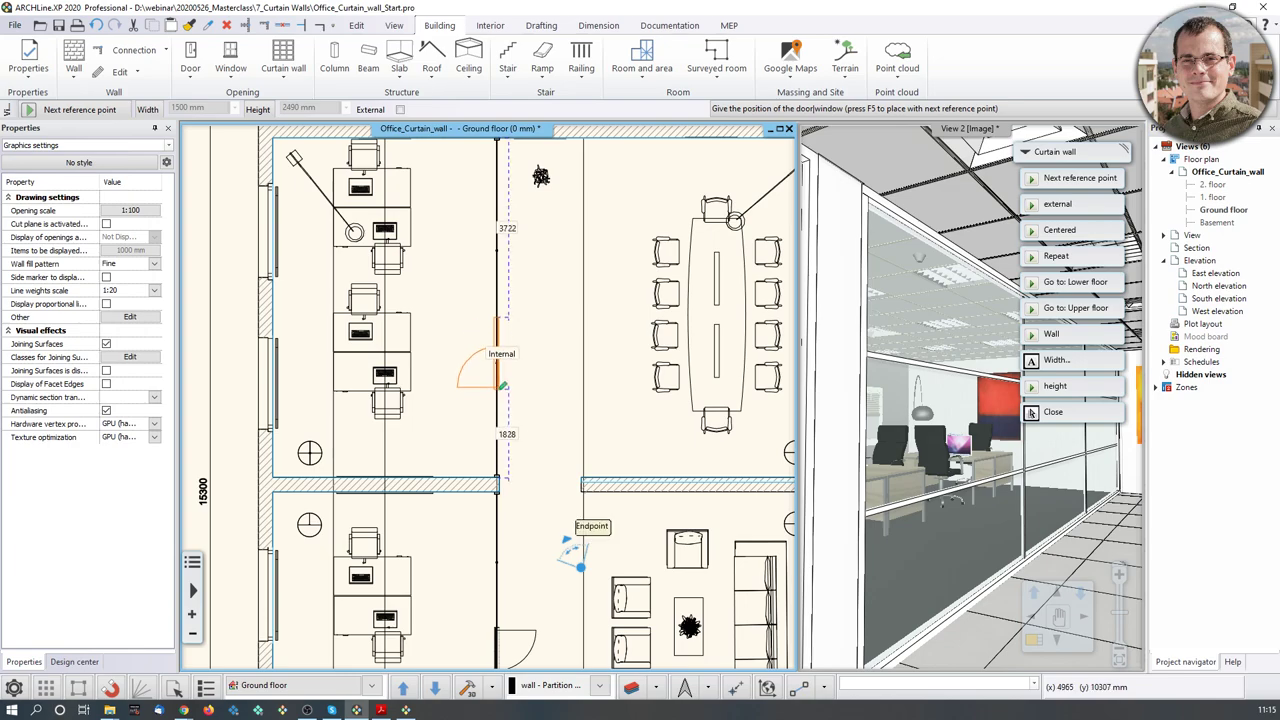
left_click(497, 372)
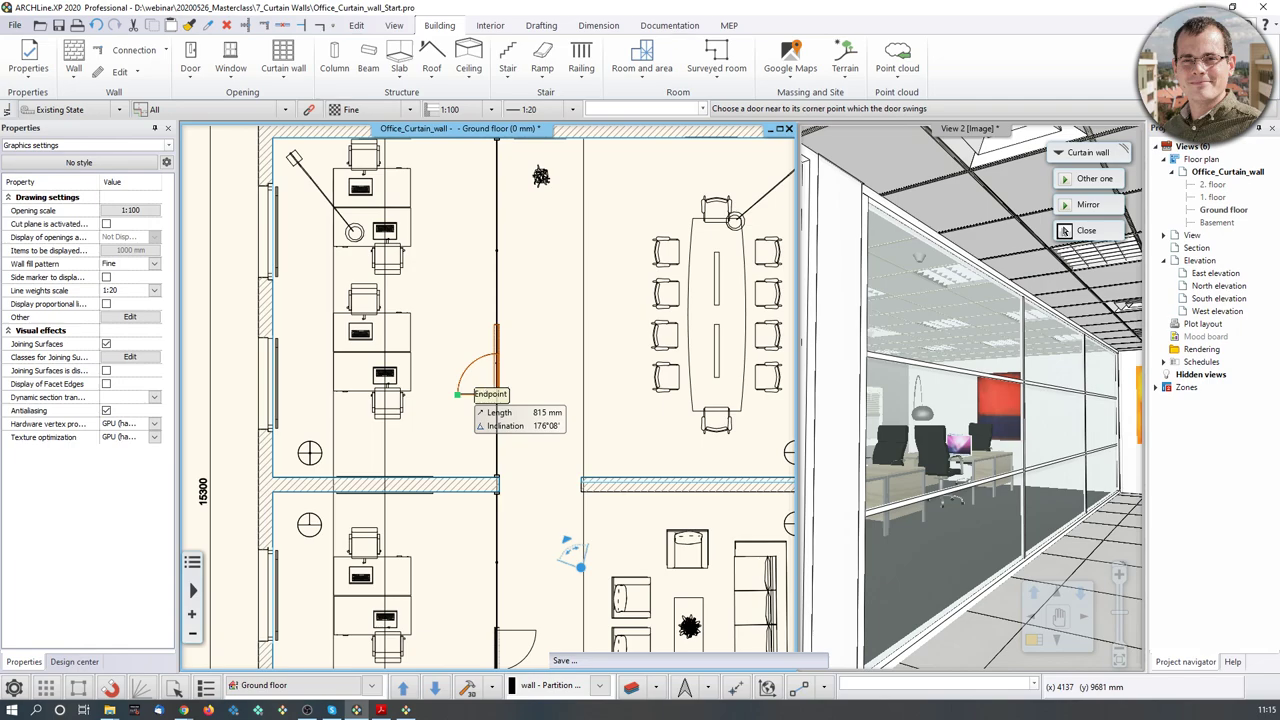
left_click(458, 395)
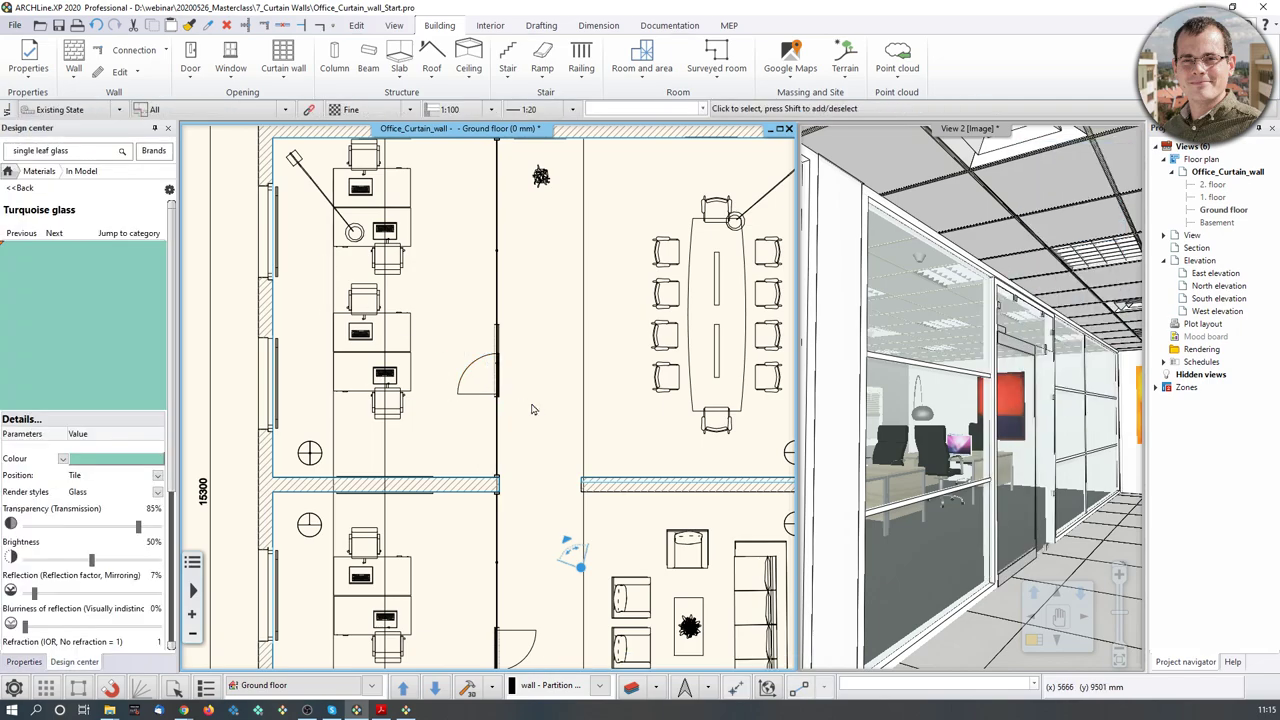
Set the copied door's distance from the dividing wall to 1000 mm.
scroll(479, 407, "up", 3)
scroll(479, 407, "up", 1)
left_click(487, 320)
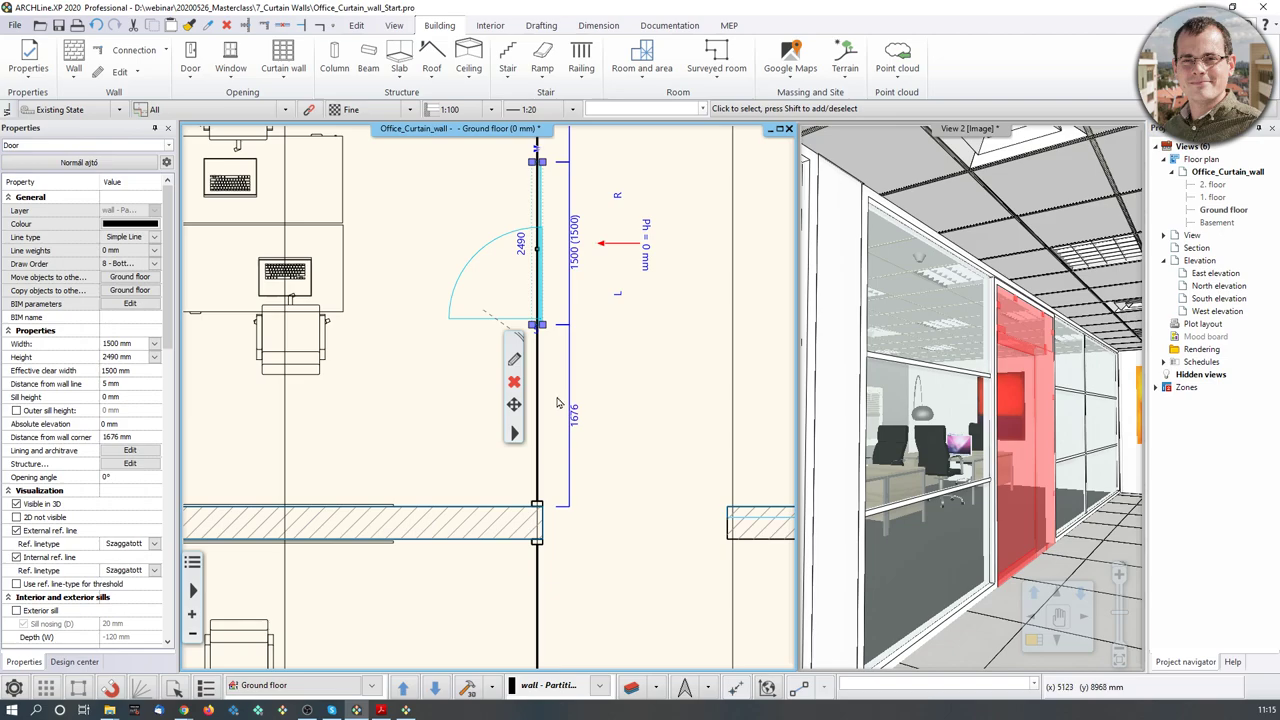
left_click(577, 420)
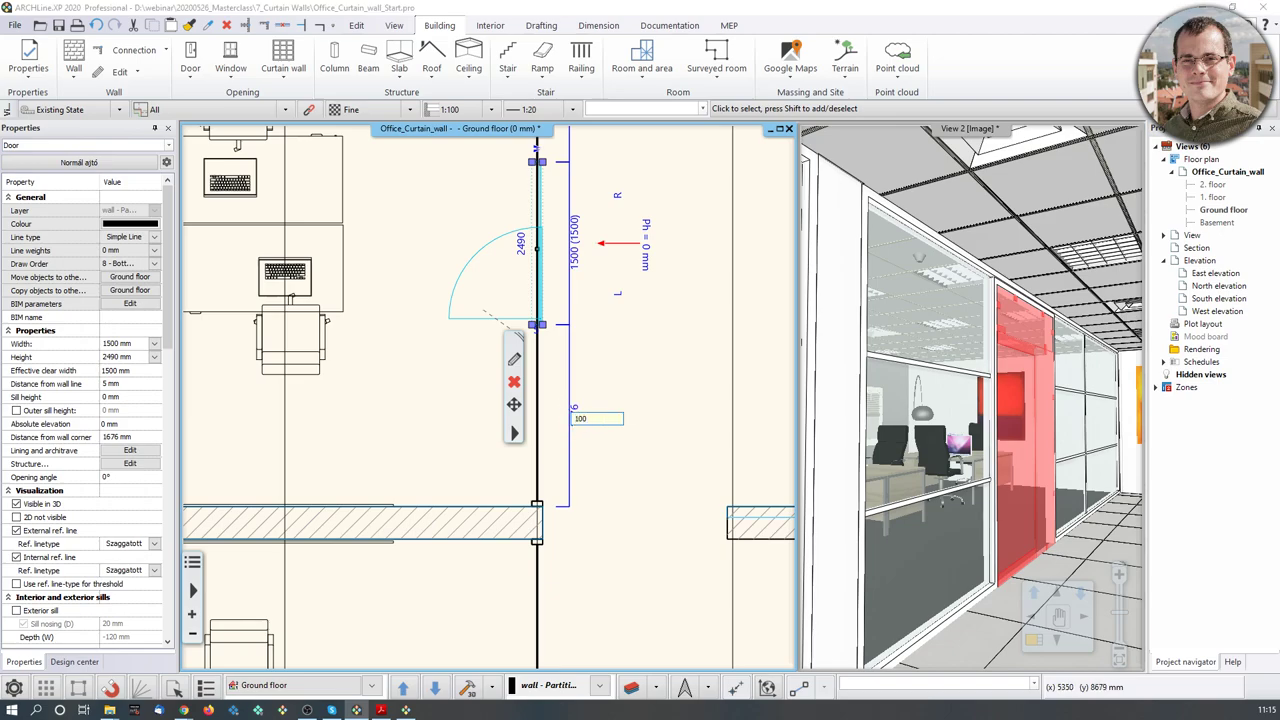
key("Return")
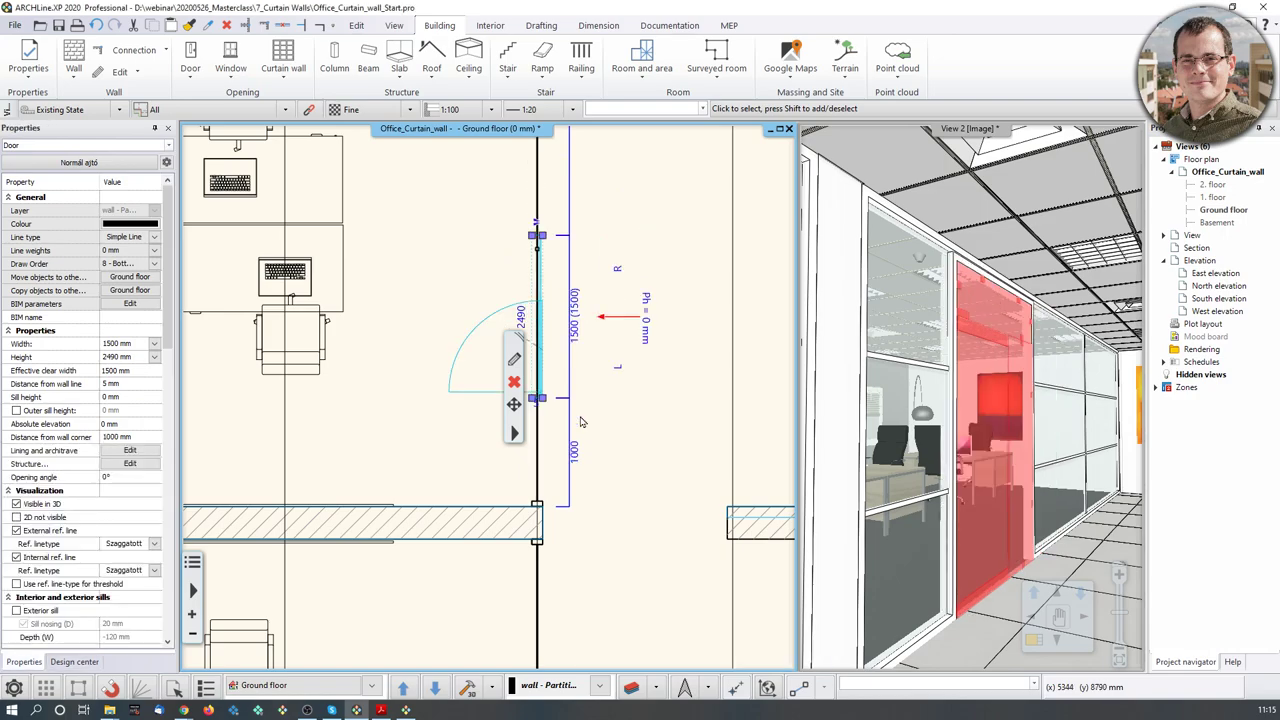
Flip the copied door's hinge side to the end farther from the dividing wall and inspect the door in View 2.
middle_click_drag(612, 340, 611, 373)
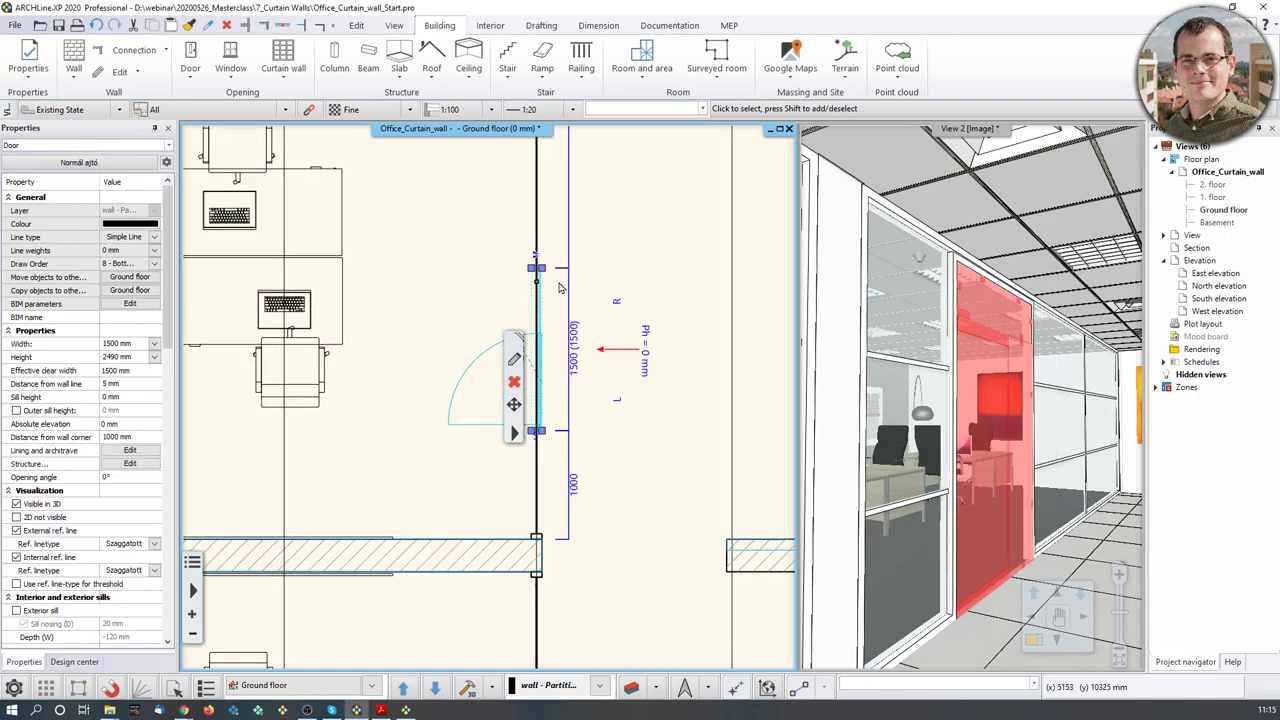
middle_click_drag(599, 329, 633, 333)
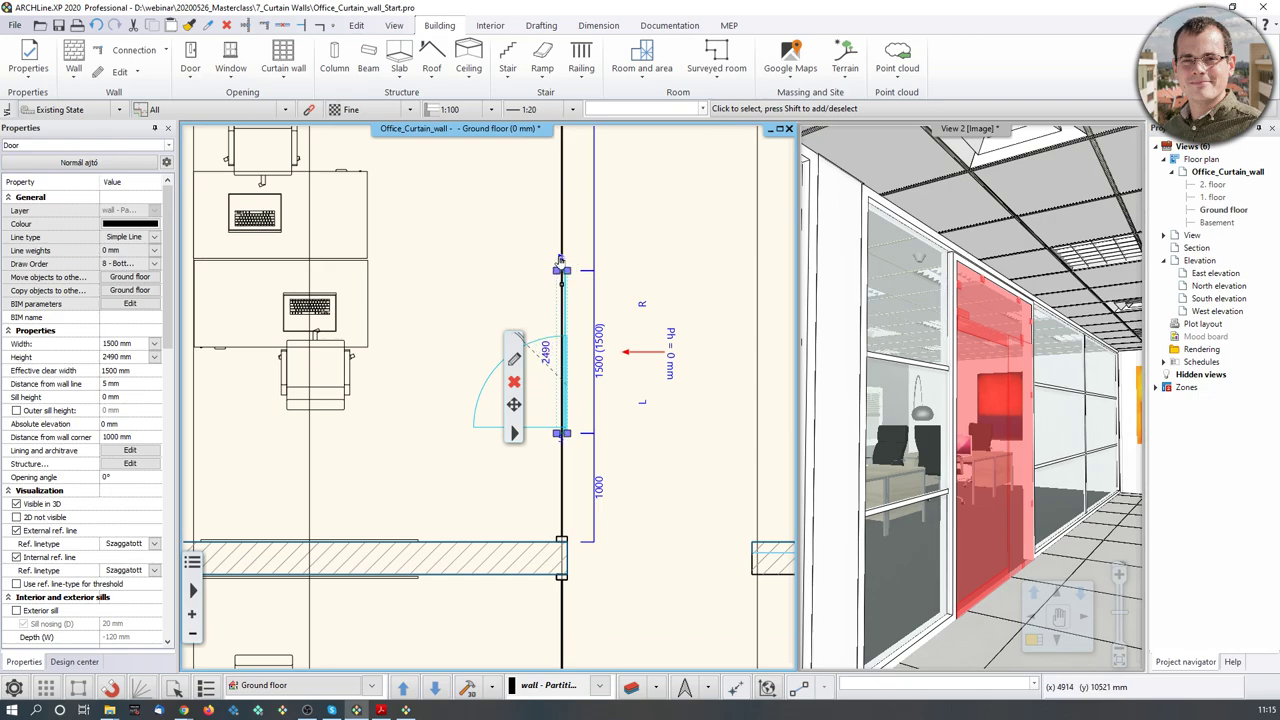
mouse_move(560, 267)
left_click(615, 291)
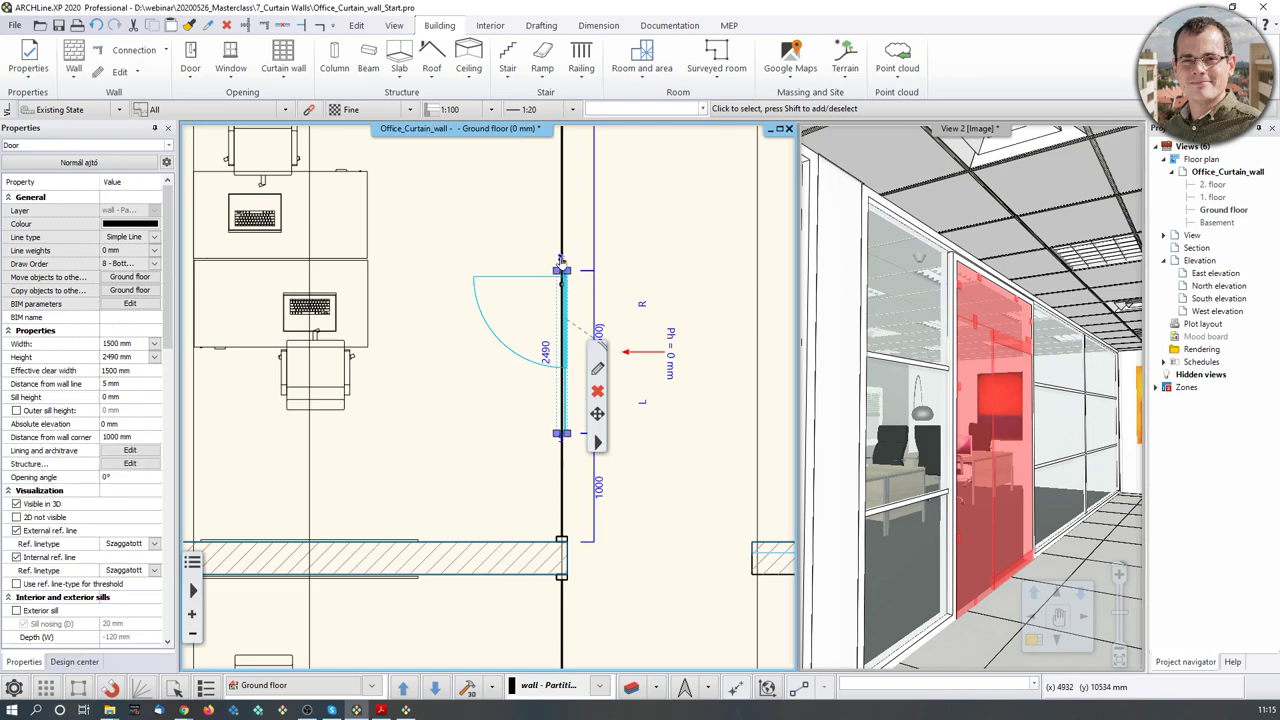
mouse_move(562, 268)
left_click(604, 305)
left_click(563, 285)
left_click(643, 237)
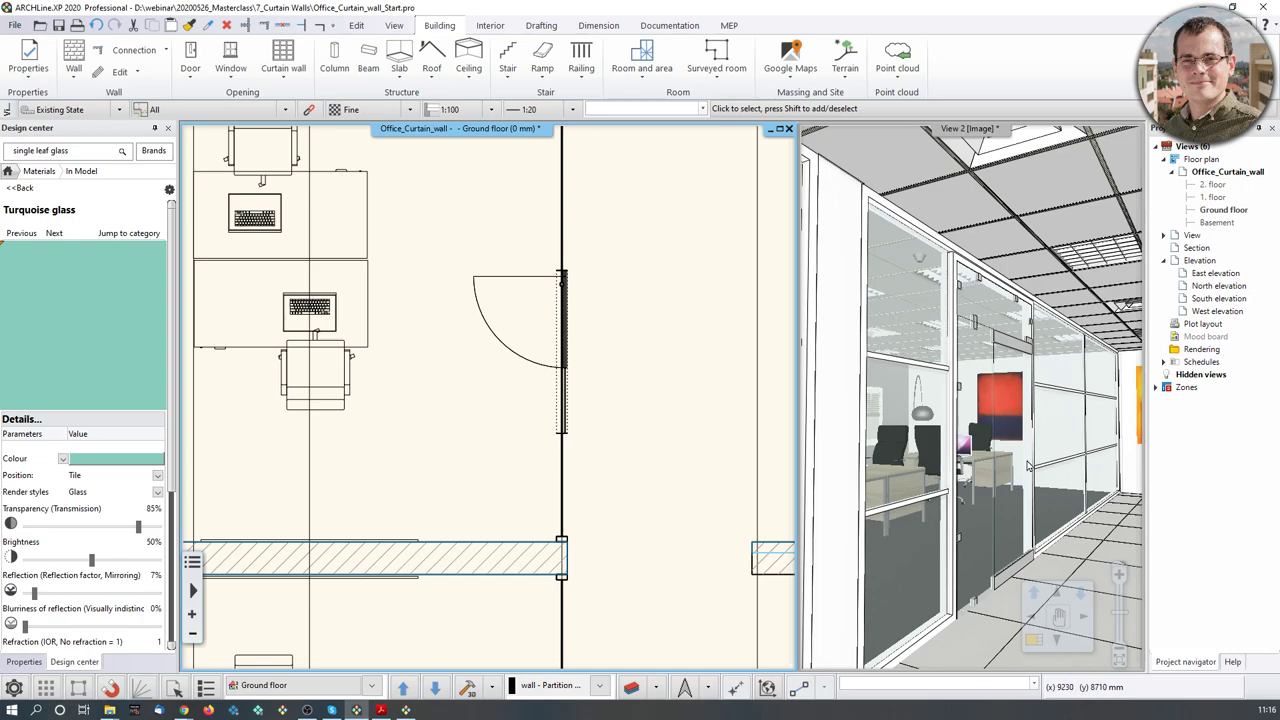
left_click(986, 345)
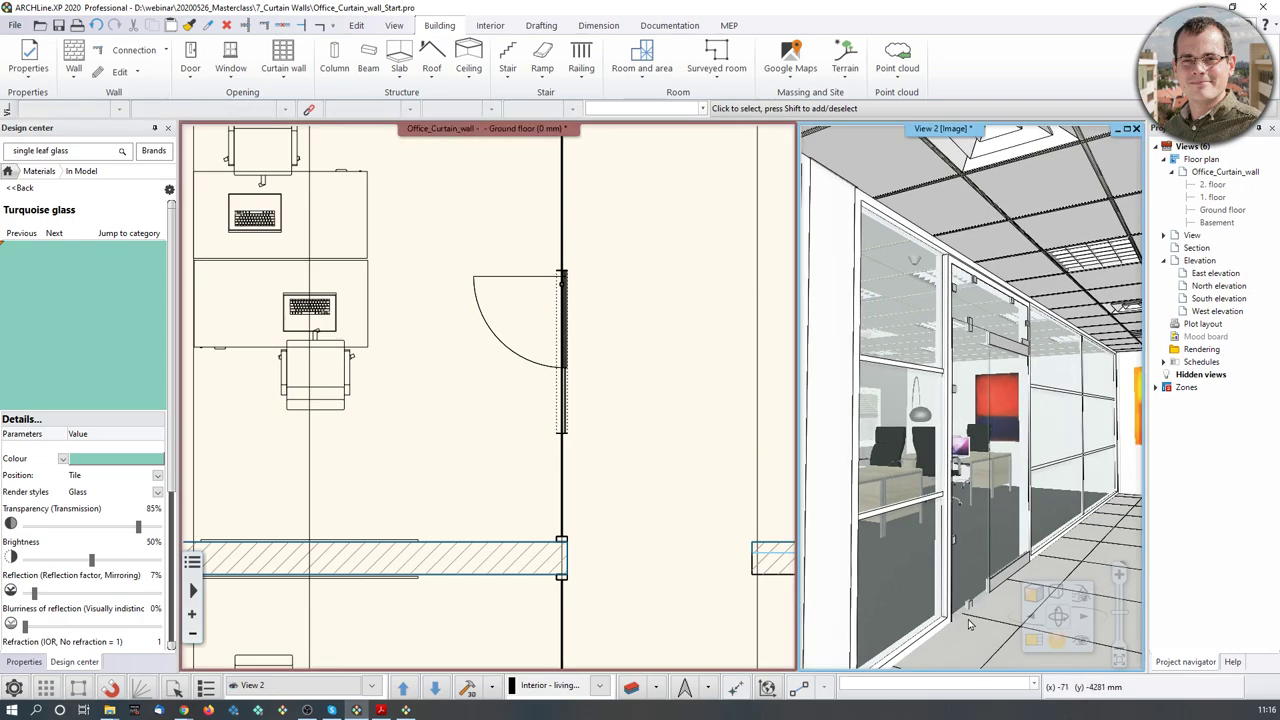
middle_click_drag(1058, 422, 1049, 416)
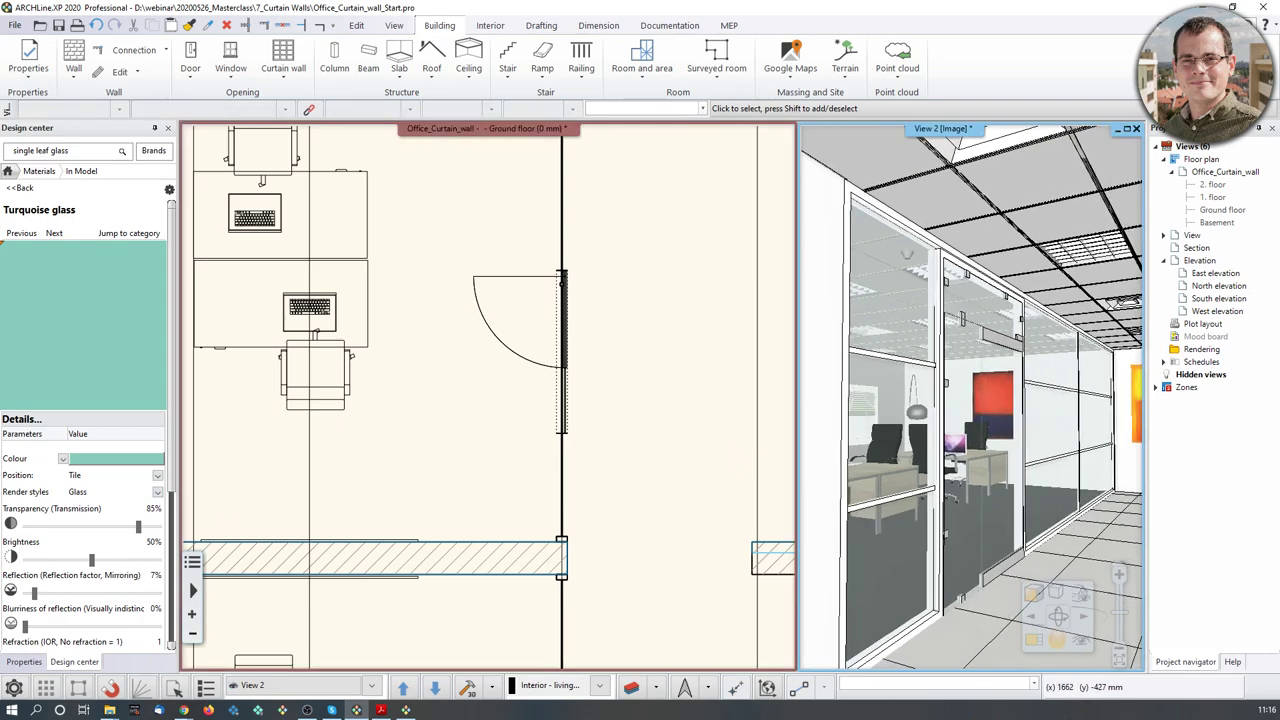
key("Up")
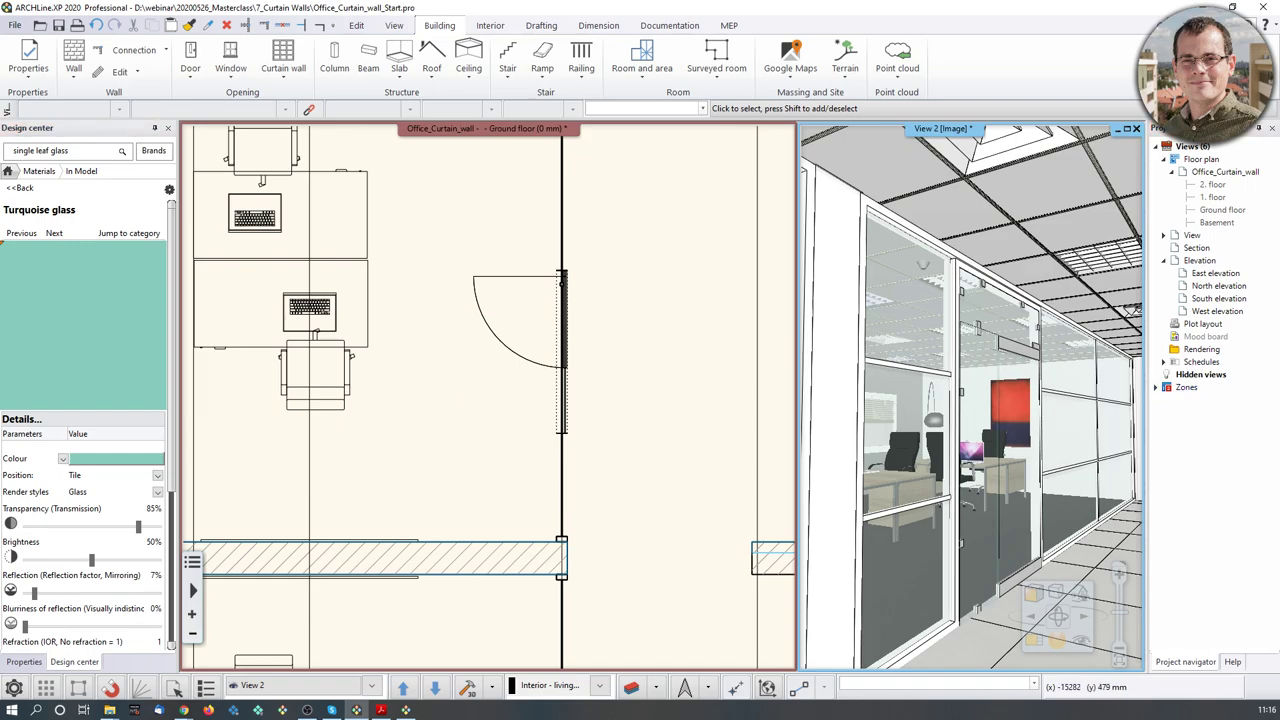
Set the upper office curtain wall's number of glasses in vertical to 1, checking the wall in the preview.
left_click(592, 360)
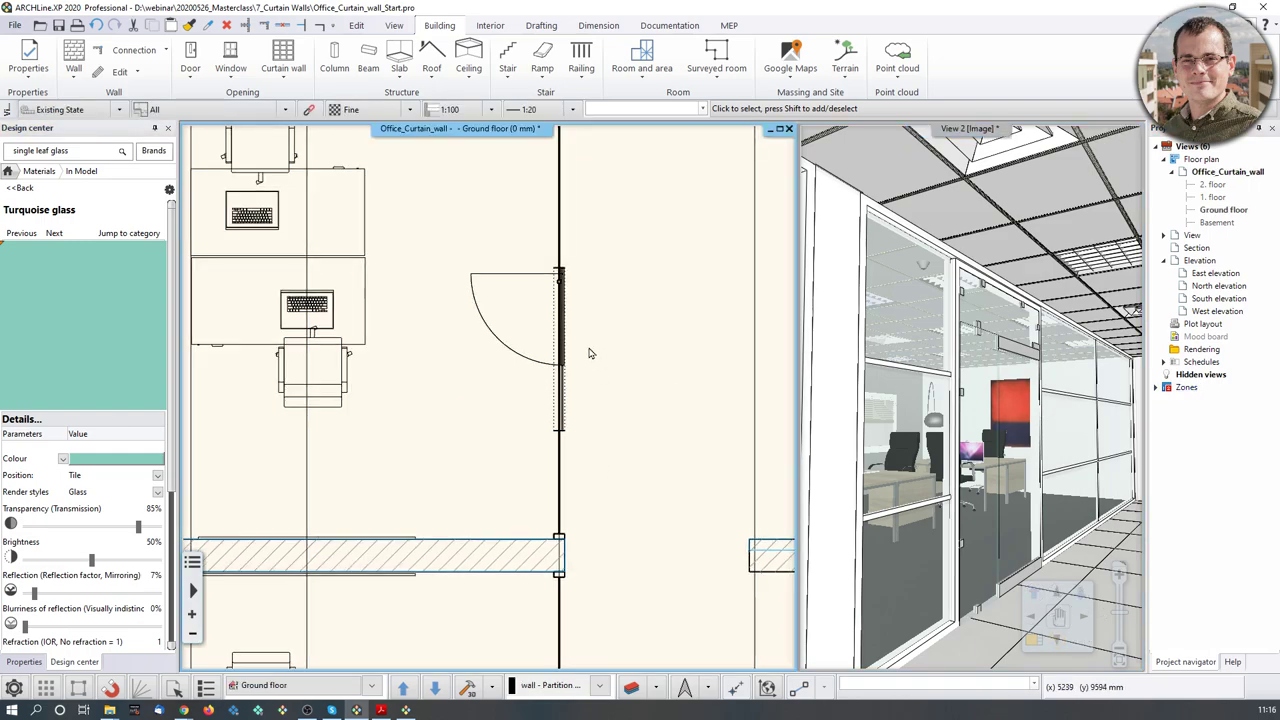
left_click(593, 242)
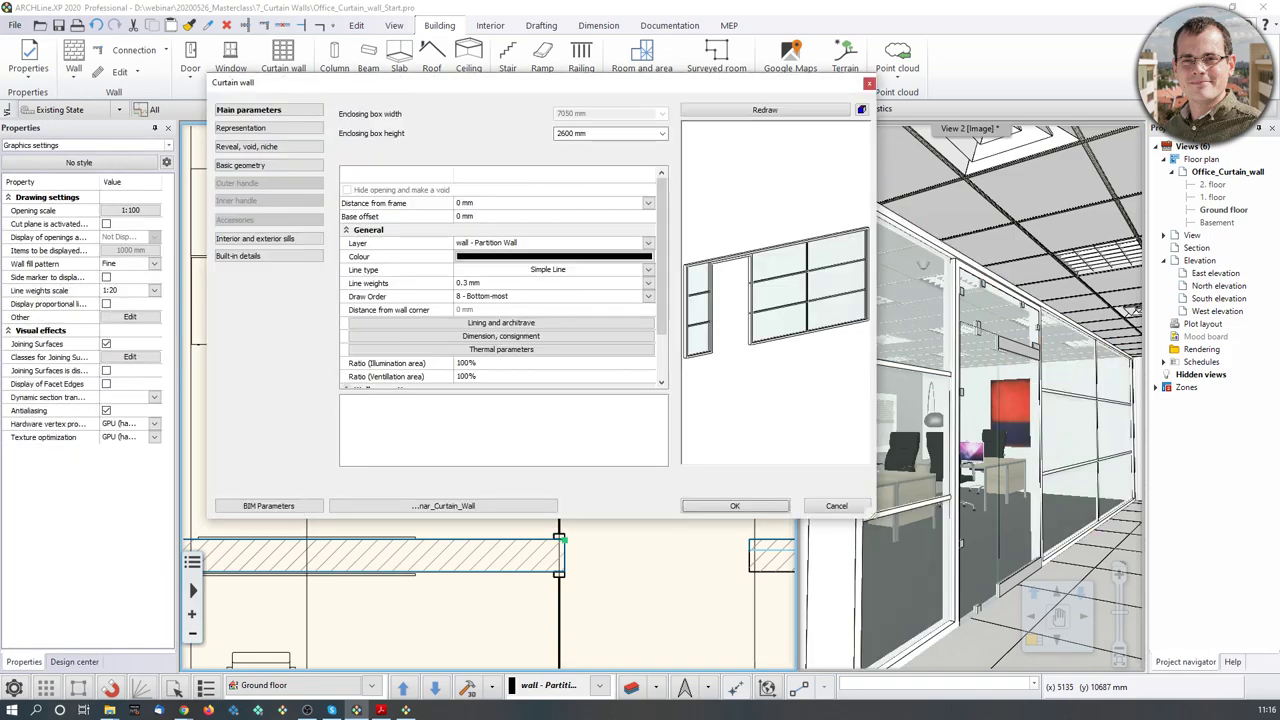
left_click(245, 166)
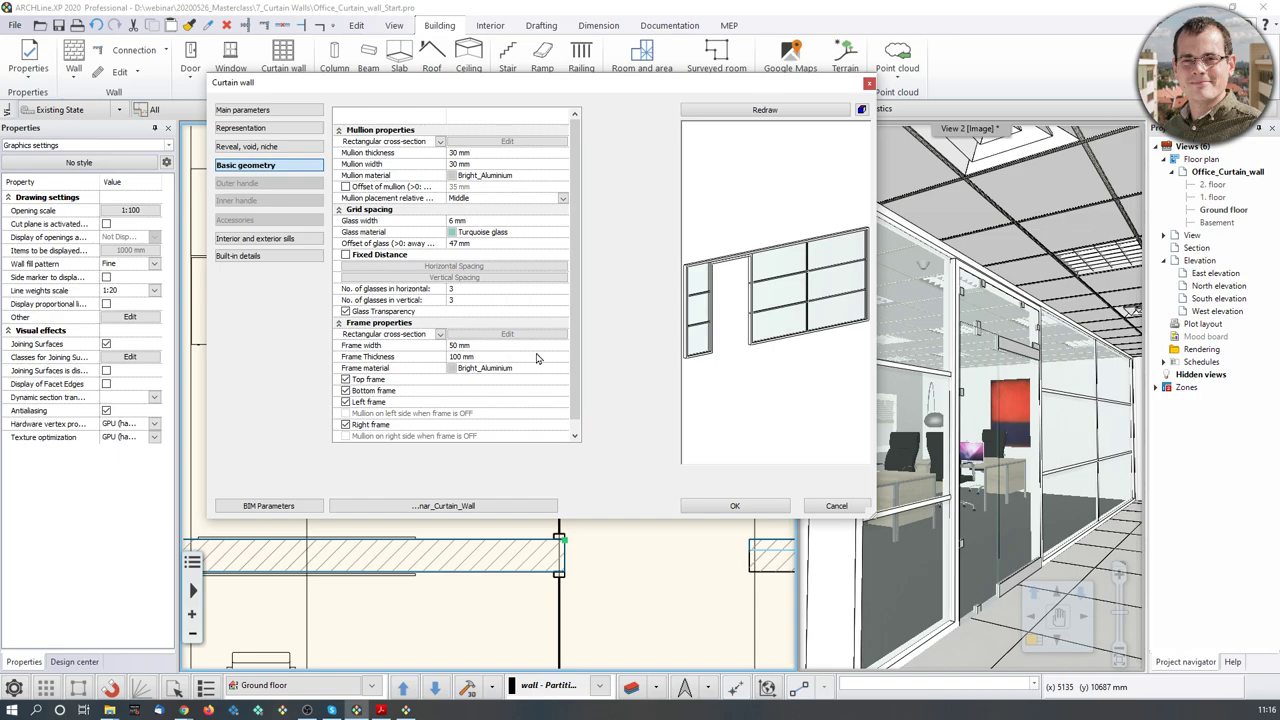
left_click(456, 300)
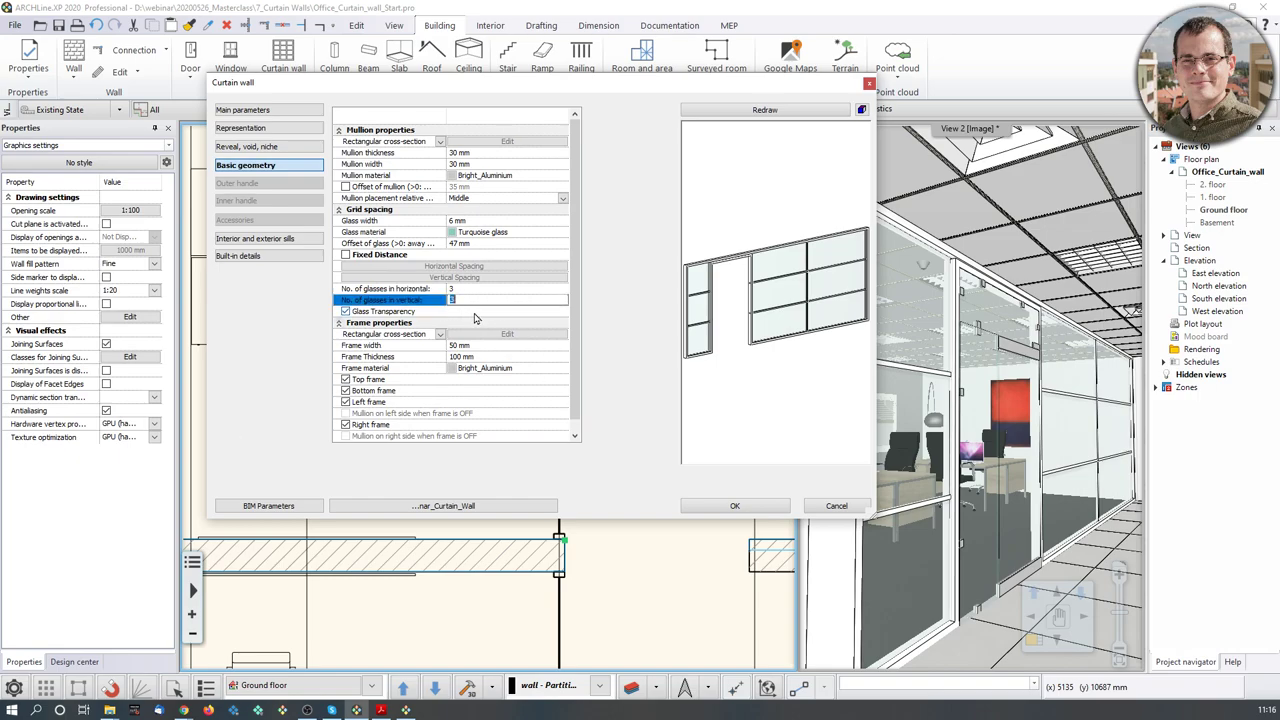
left_click(776, 113)
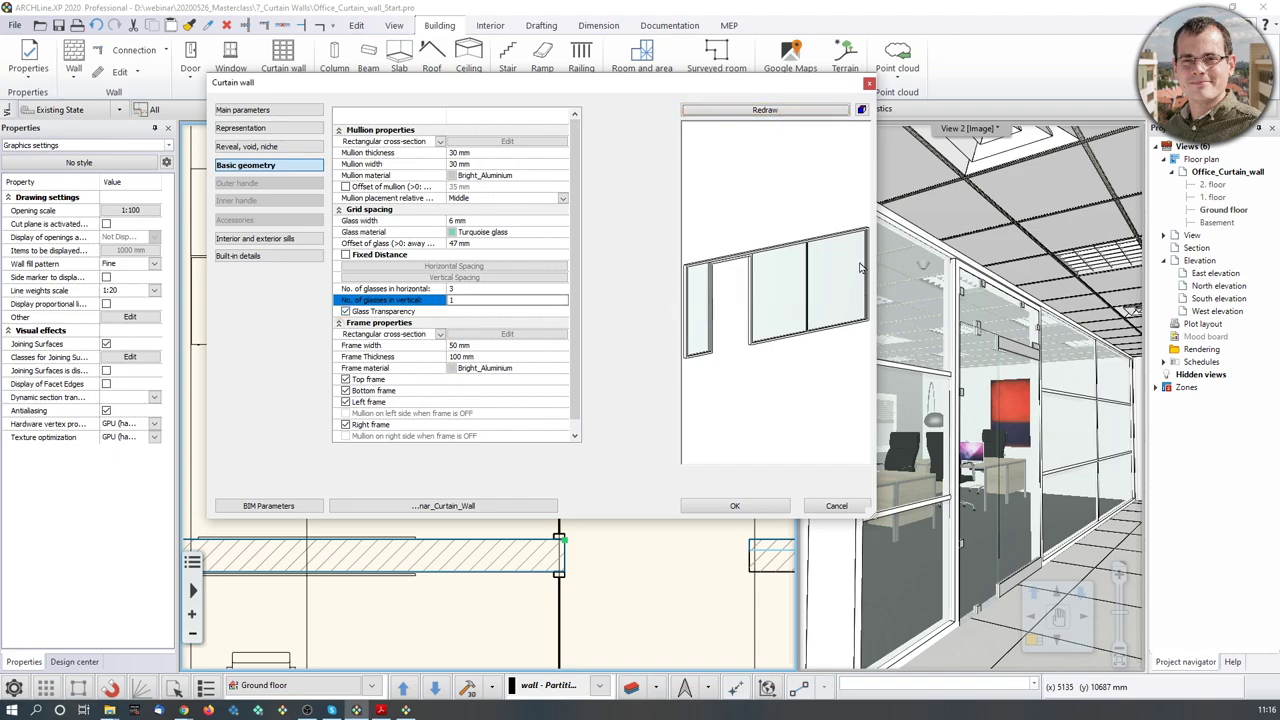
left_click_drag(775, 287, 803, 283)
scroll(771, 300, "up", 1)
middle_click_drag(771, 300, 799, 286)
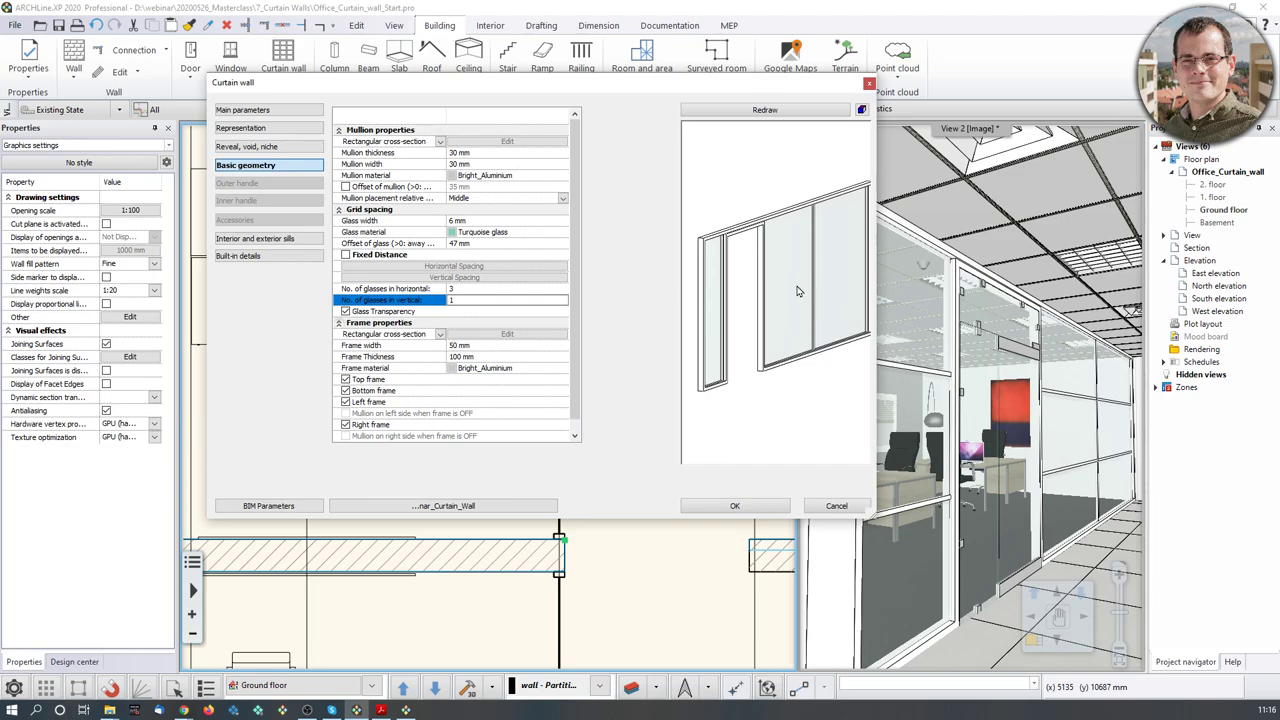
scroll(793, 288, "down", 1)
scroll(792, 293, "down", 1)
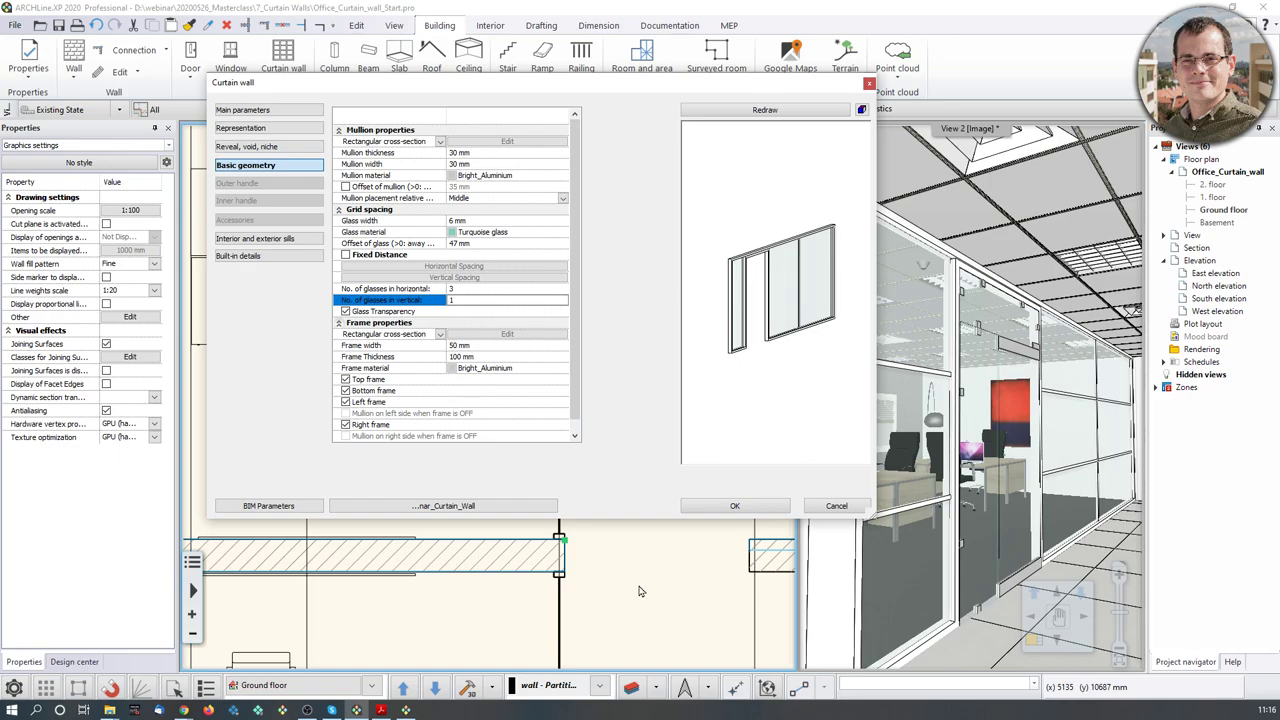
left_click(735, 506)
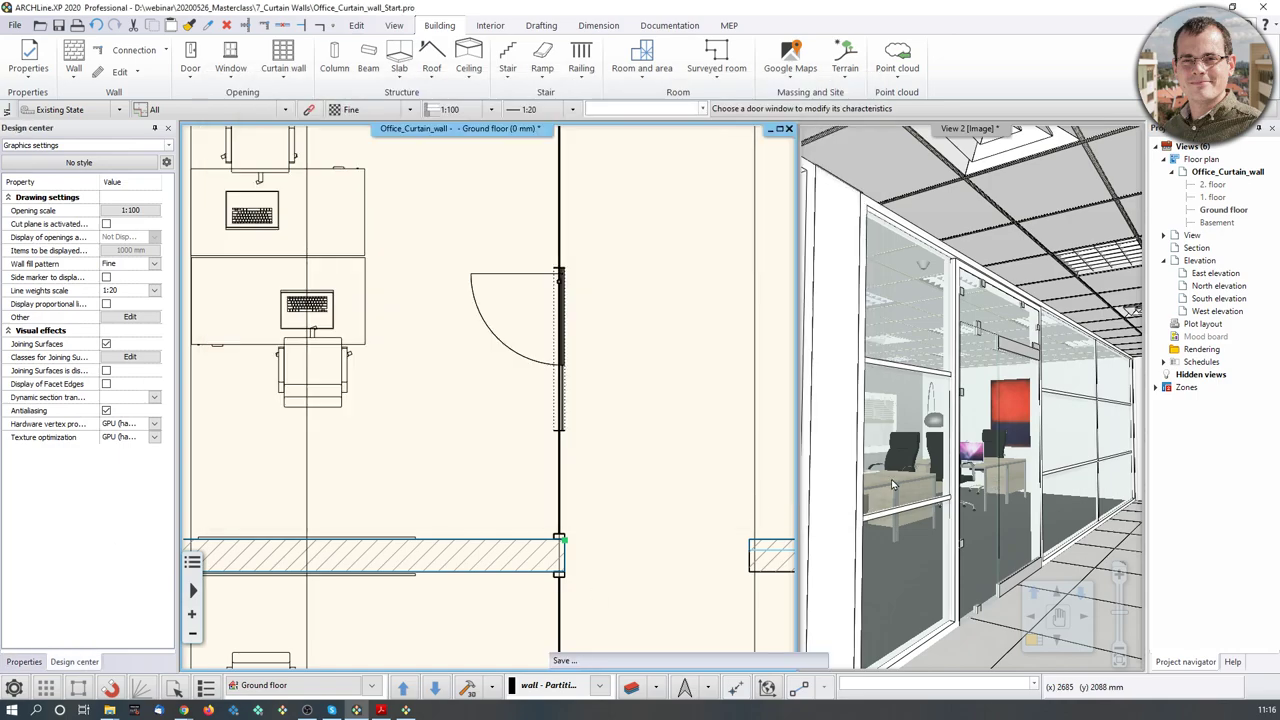
Enlarge View 2 and examine the upper office's glass wall and the mullions around its door.
left_click(1040, 449)
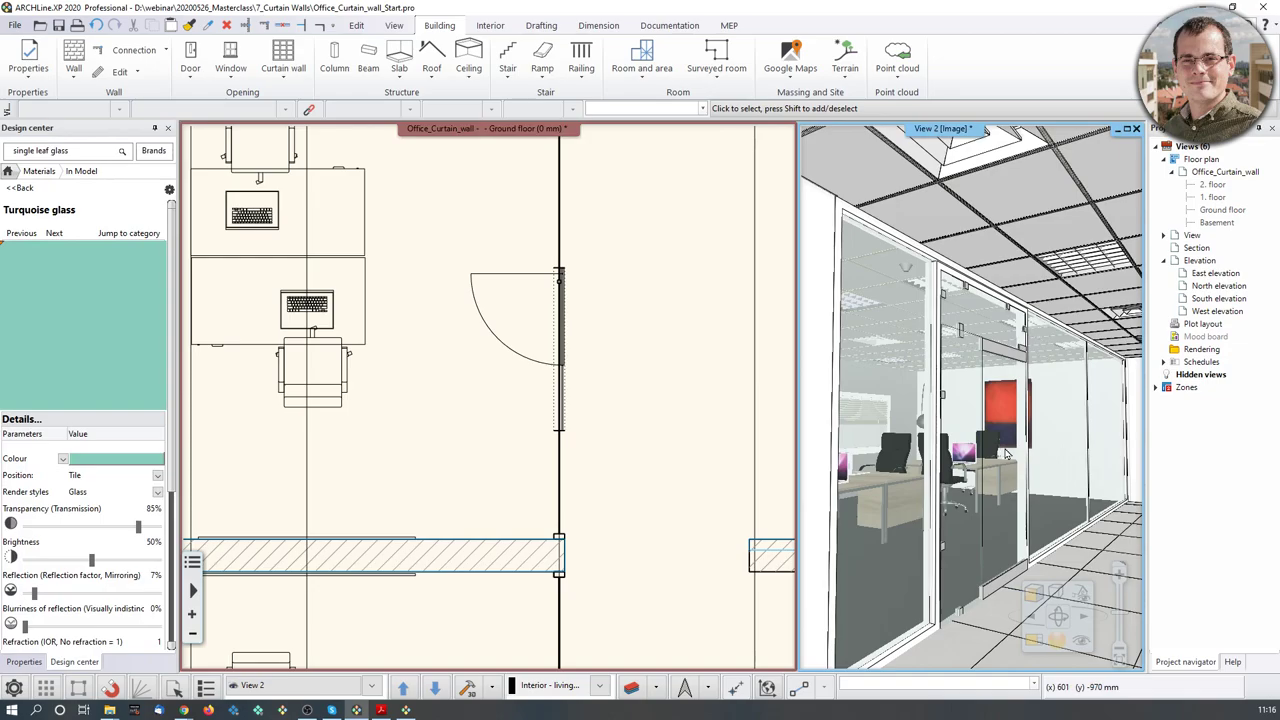
middle_click_drag(1016, 457, 945, 457)
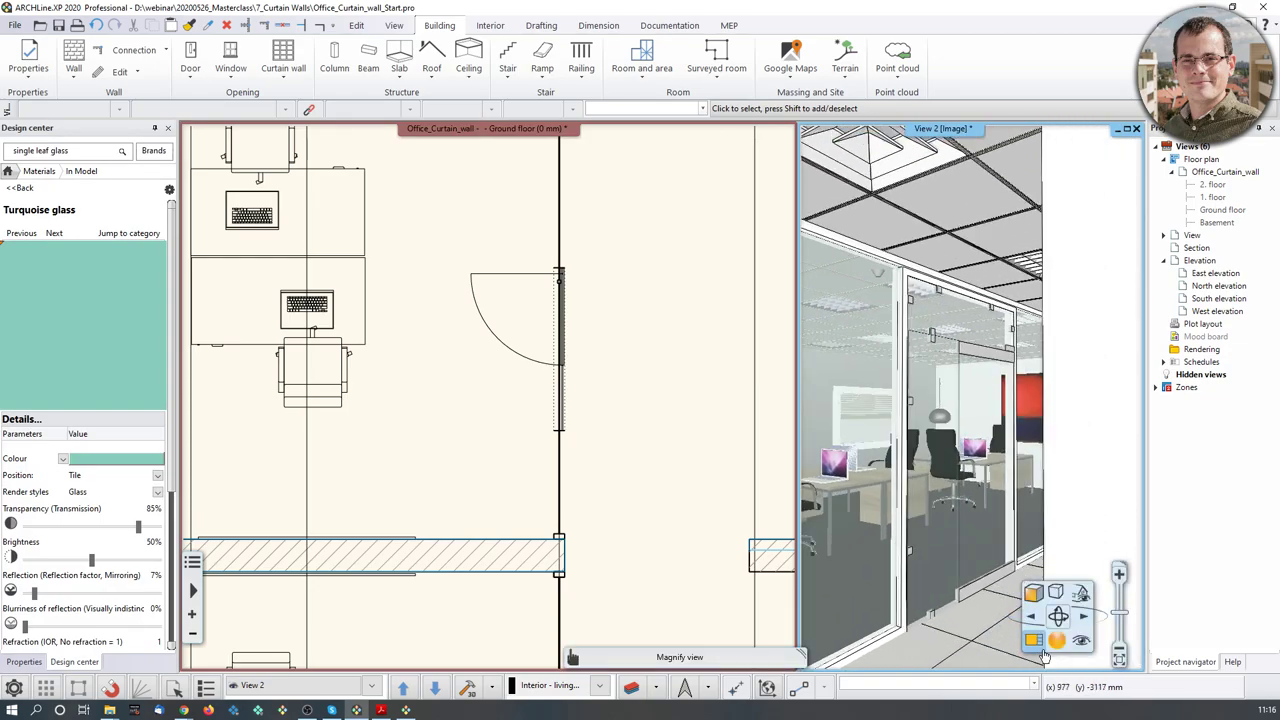
left_click(1033, 640)
mouse_move(838, 458)
middle_mouse_down()
mouse_move(649, 463)
mouse_move(755, 424)
mouse_move(611, 348)
mouse_move(657, 372)
mouse_move(563, 274)
mouse_move(680, 310)
mouse_move(546, 245)
mouse_move(450, 428)
middle_mouse_up()
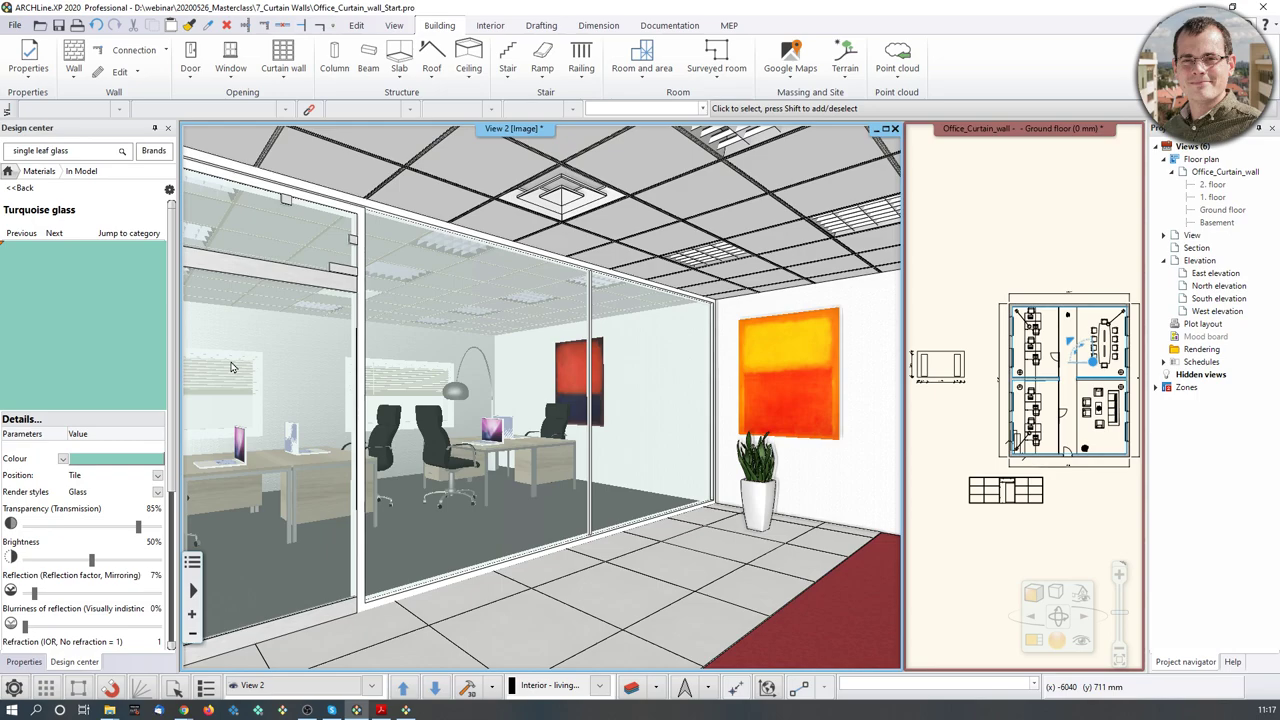
middle_click_drag(417, 263, 436, 272)
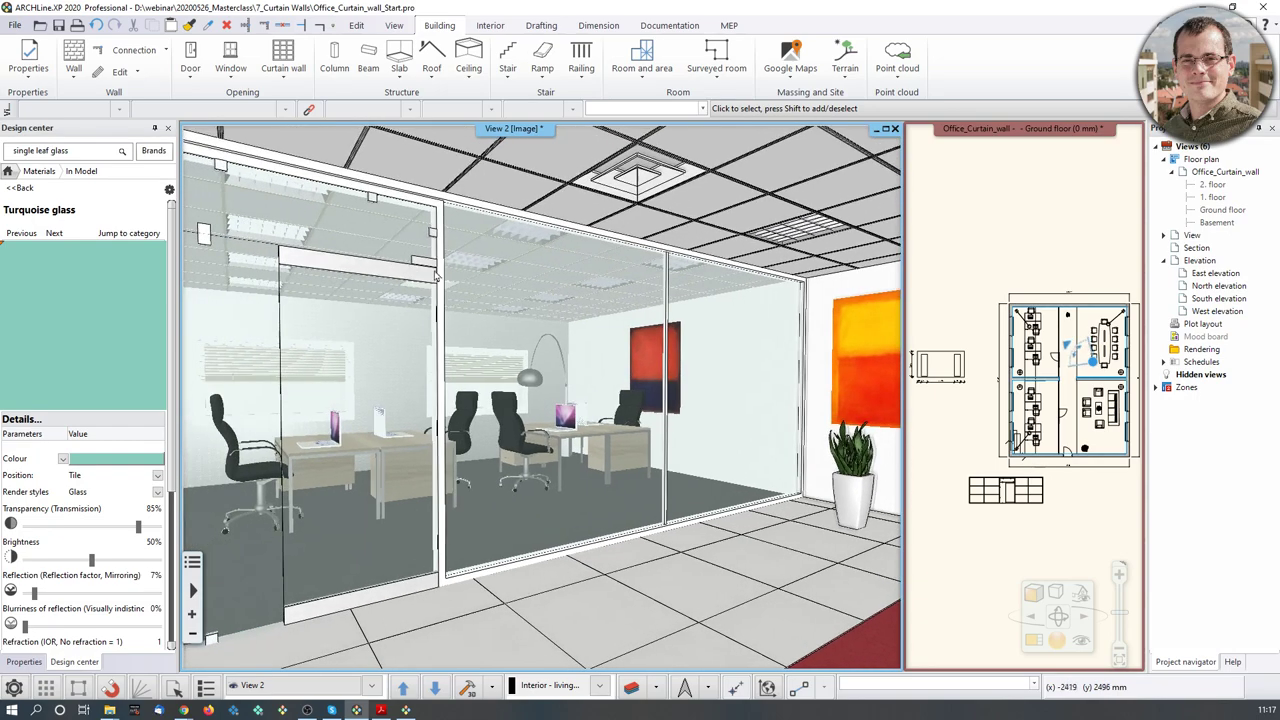
Start layout editing of the upper office's curtain wall, place its layout above the floor plan, and enlarge the plan window.
scroll(1030, 354, "up", 5)
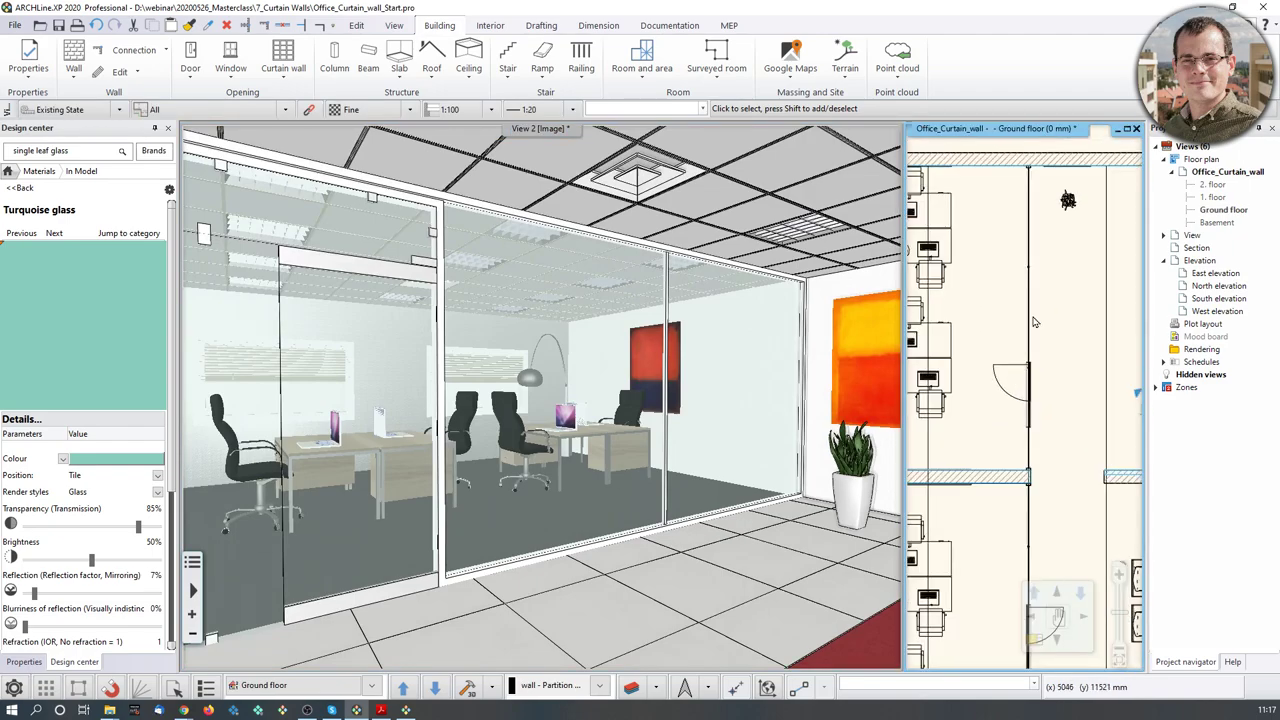
left_click(1030, 318)
right_click(1030, 318)
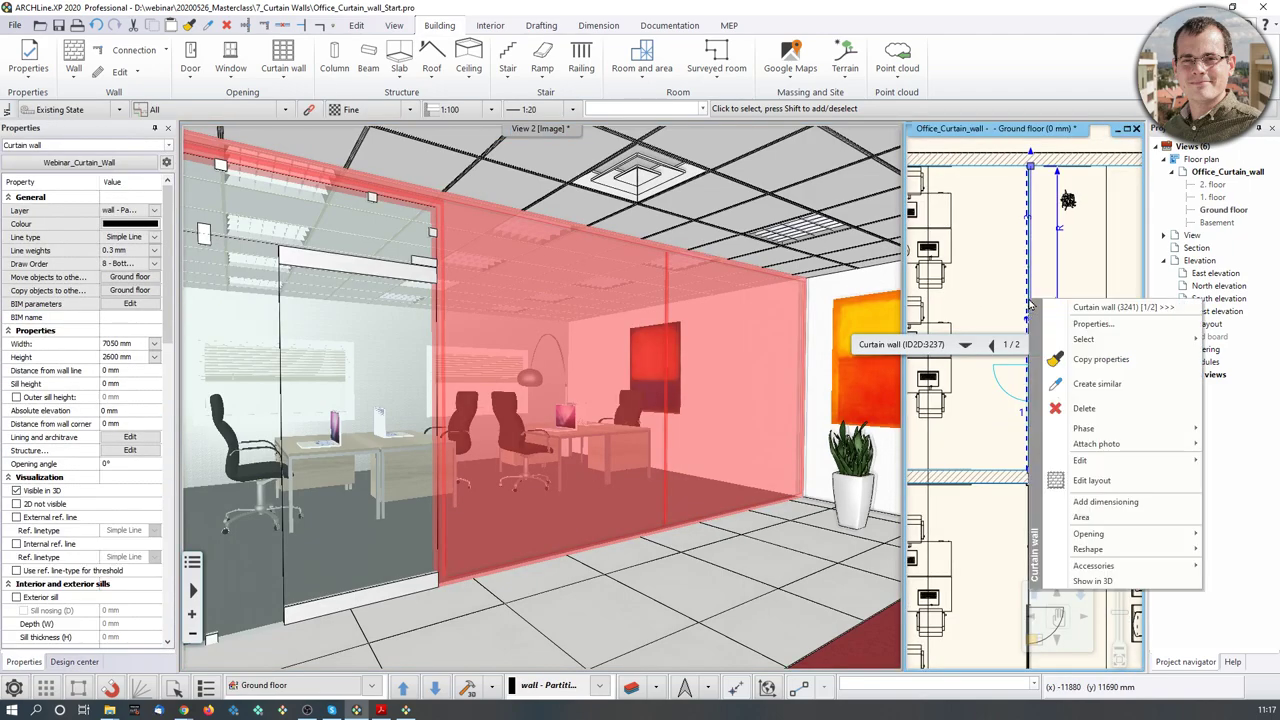
left_click(1081, 482)
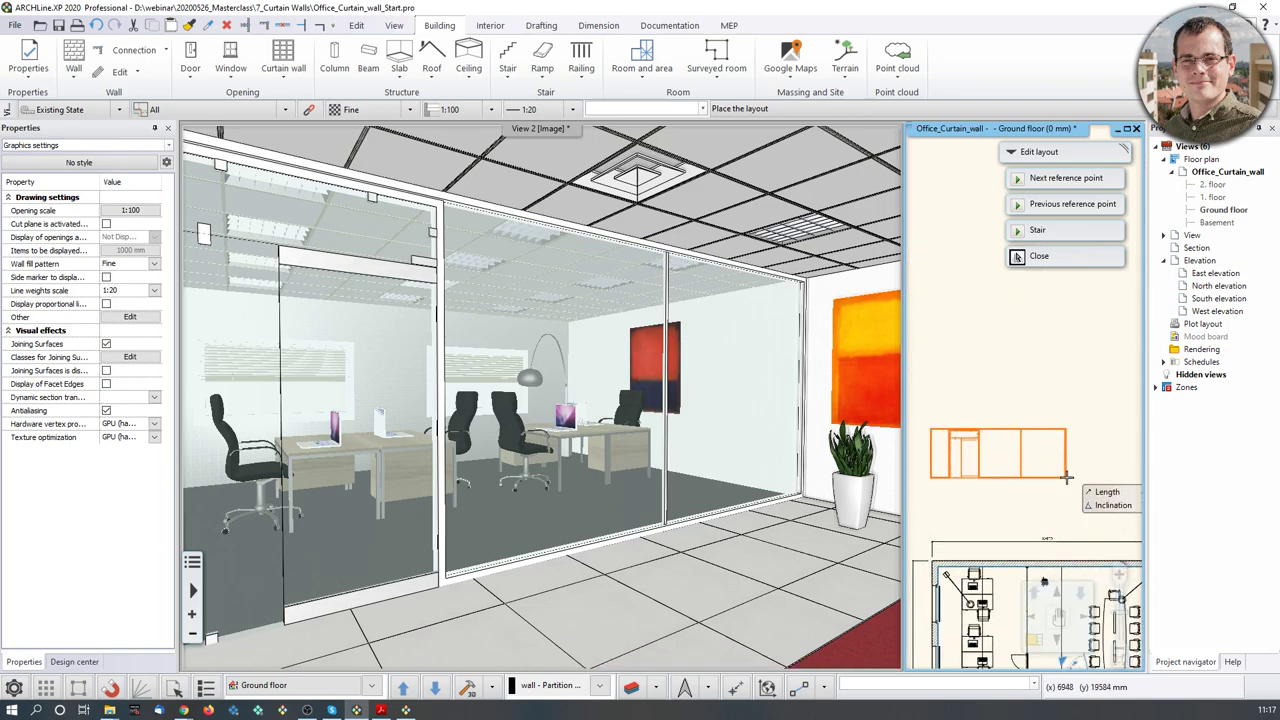
scroll(979, 447, "up", 6)
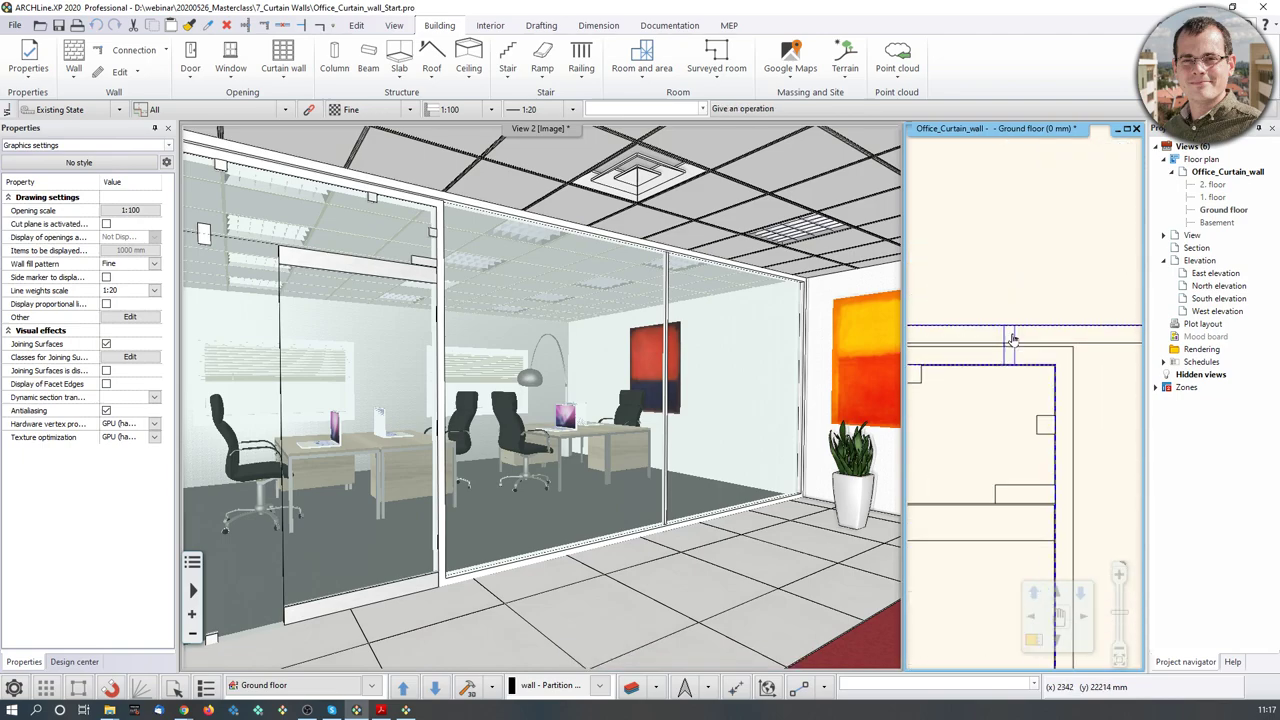
left_click(1034, 640)
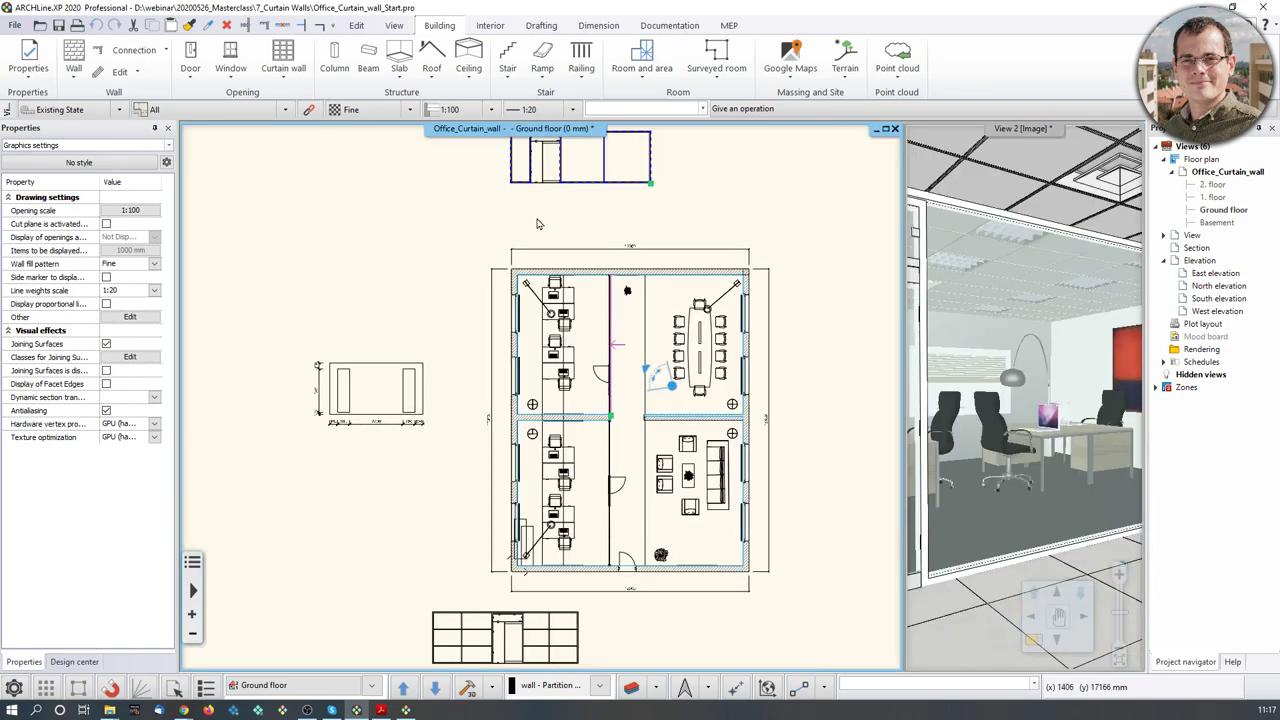
middle_click_drag(567, 136, 594, 306)
scroll(594, 306, "up", 6)
scroll(560, 305, "up", 2)
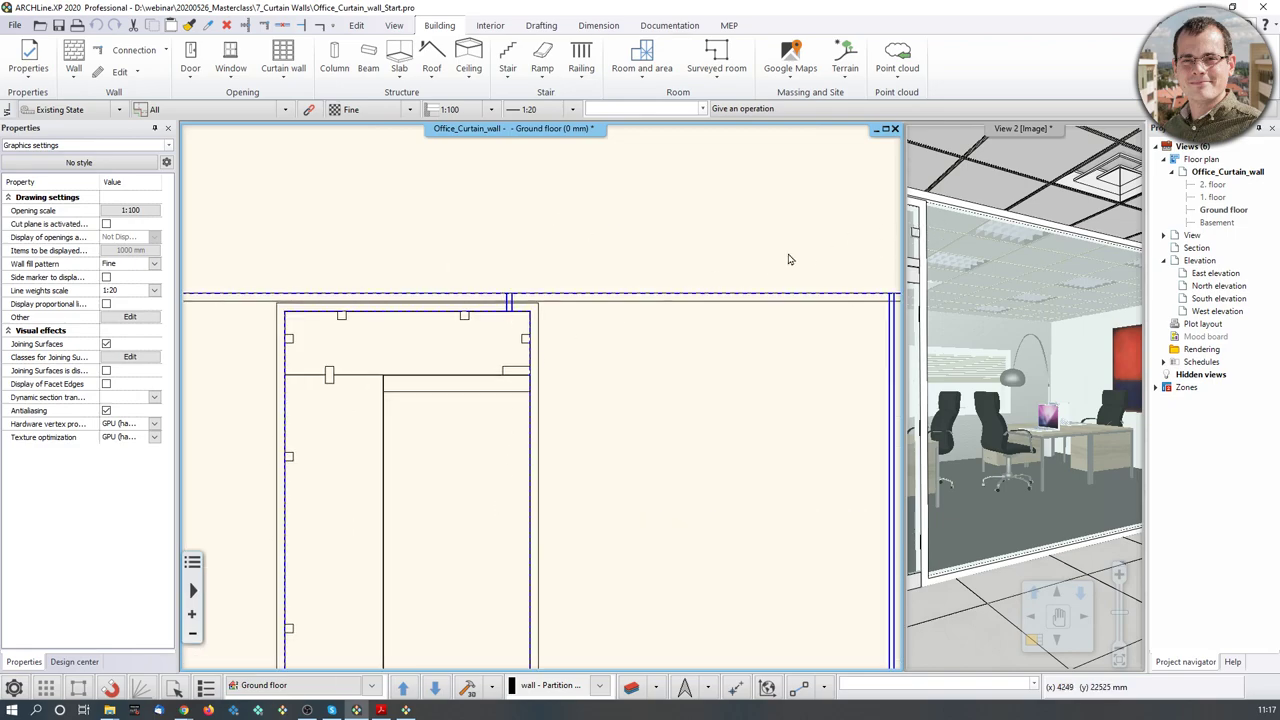
Leave layout editing and examine the area above the door in View 2 and in the curtain wall layout.
left_click(723, 251)
left_click(1005, 276)
scroll(1000, 282, "up", 3)
scroll(997, 290, "up", 5)
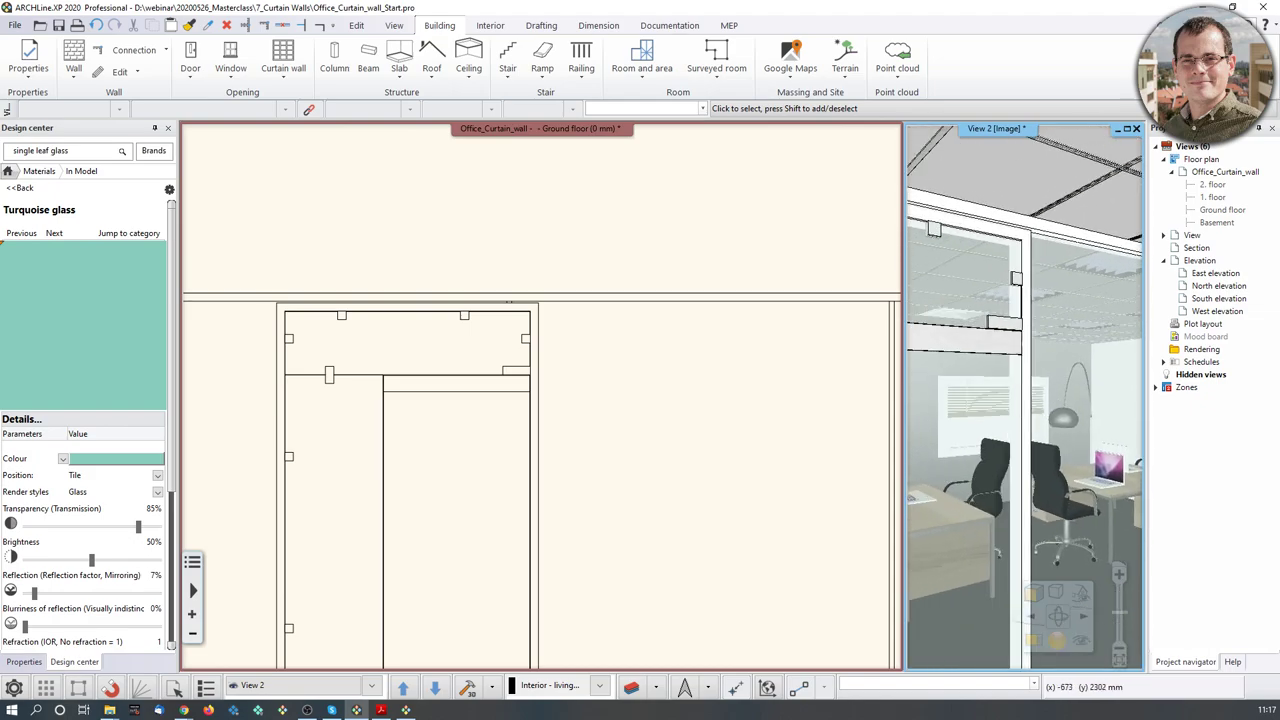
scroll(1025, 397, "up", 5)
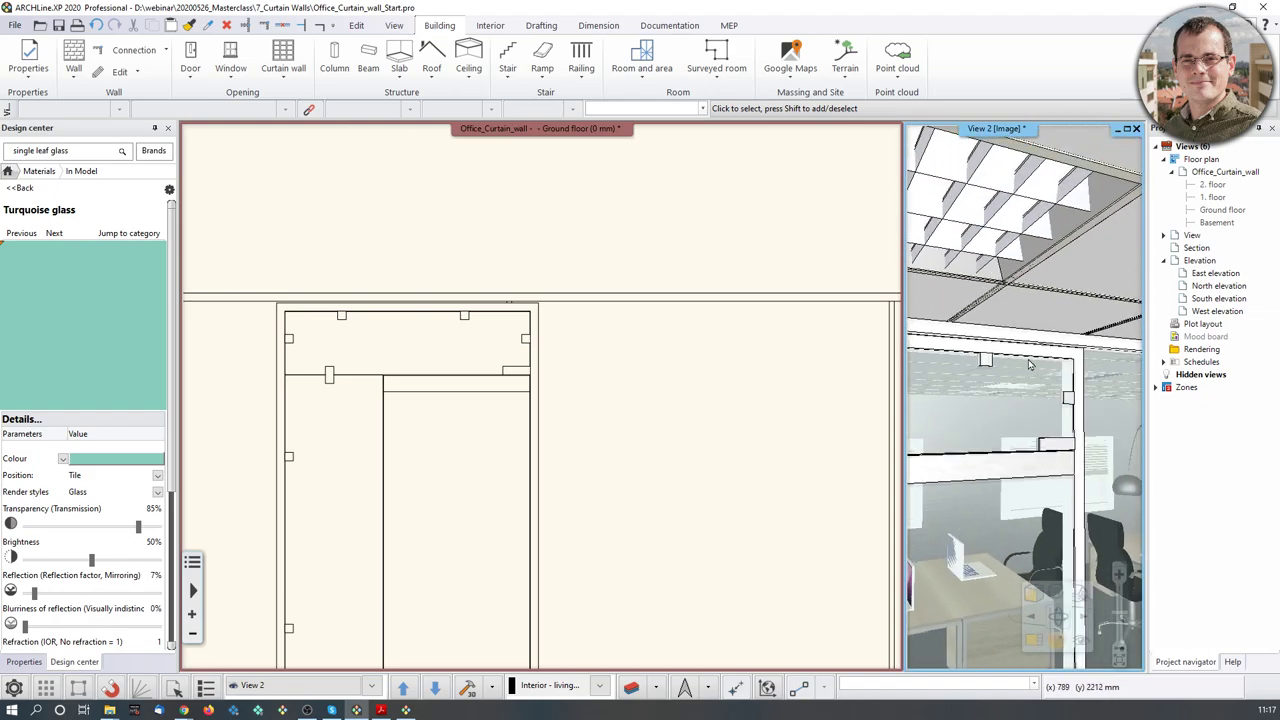
scroll(1054, 343, "down", 1)
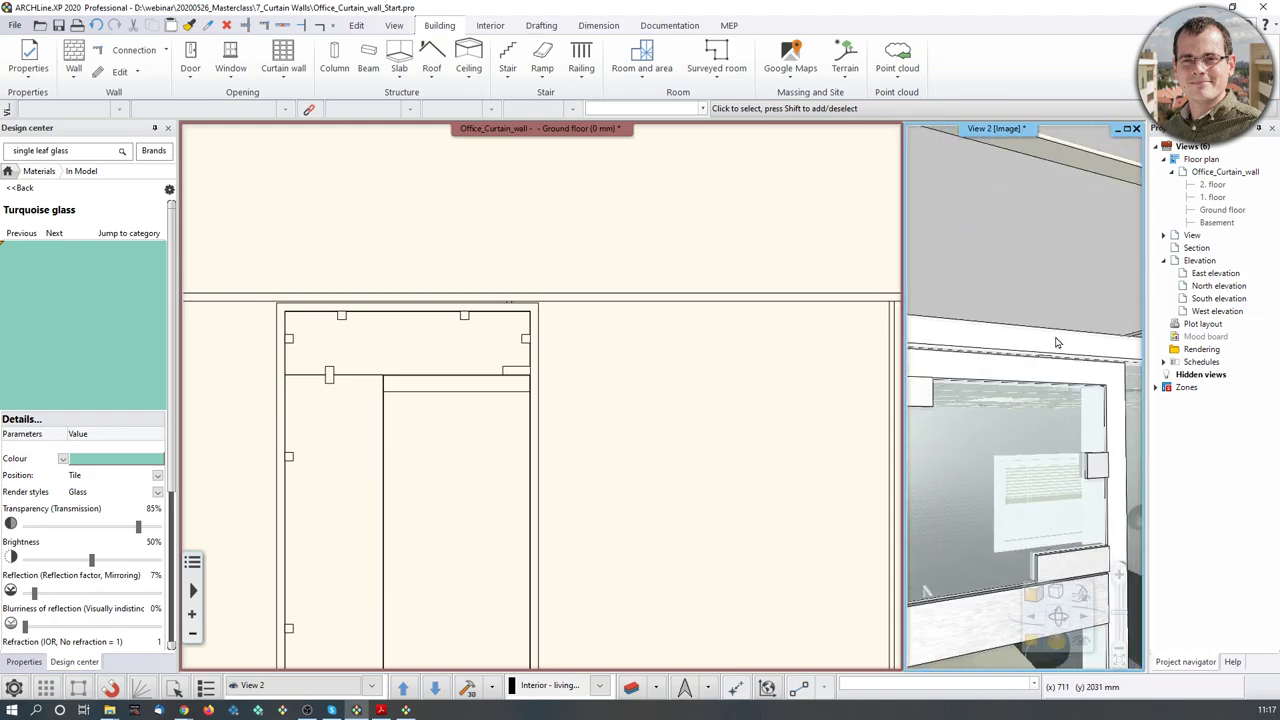
scroll(1041, 370, "down", 4)
scroll(1030, 400, "down", 2)
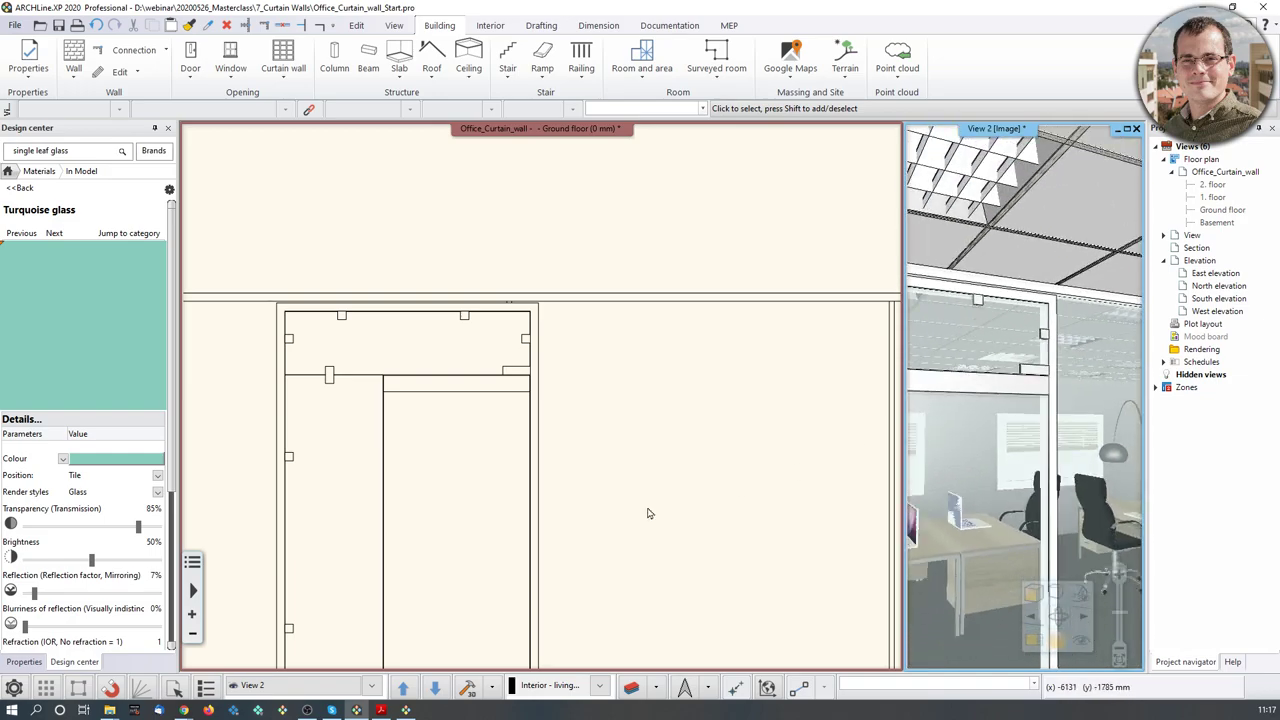
middle_click_drag(649, 514, 609, 443)
scroll(609, 443, "down", 4)
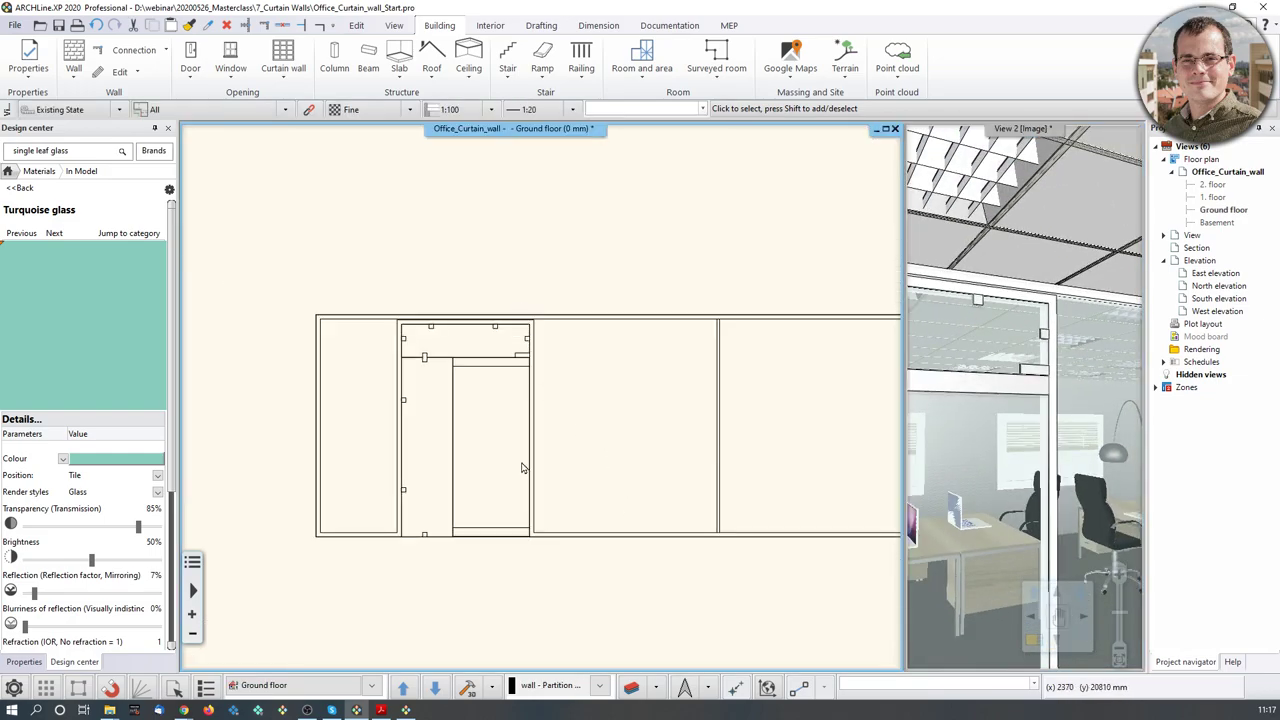
mouse_move(572, 657)
scroll(517, 405, "up", 4)
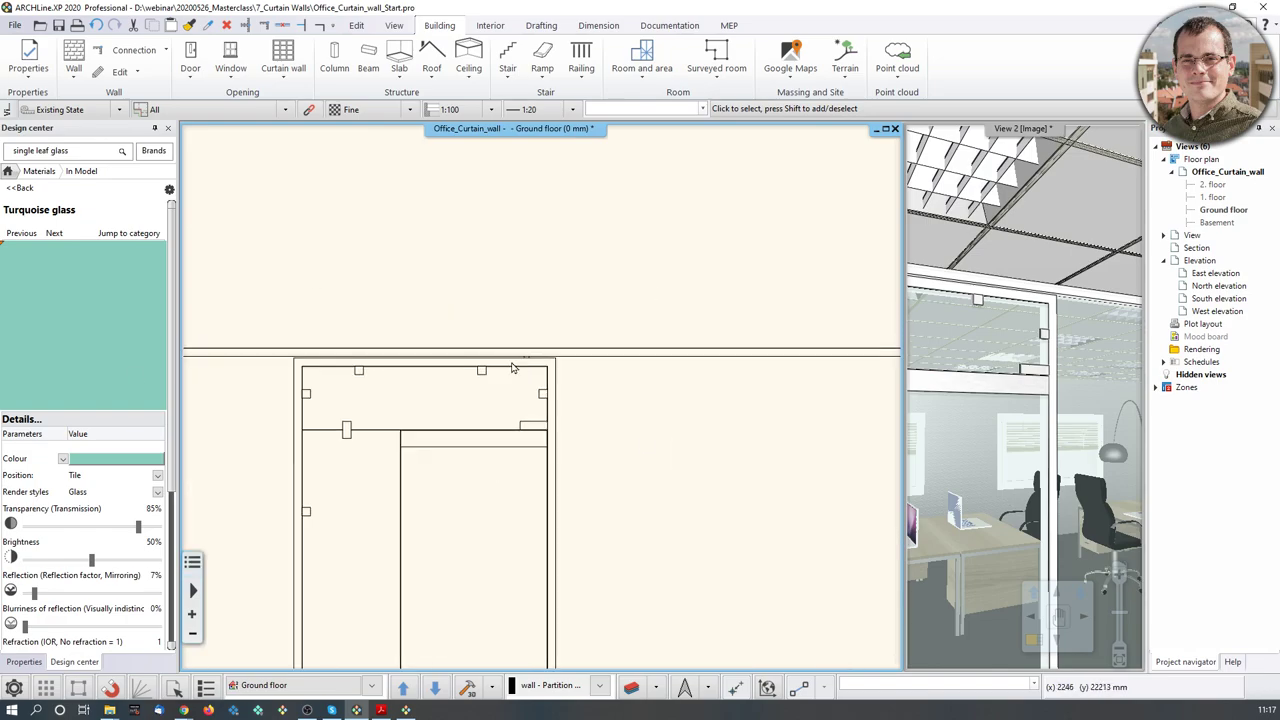
middle_click_drag(550, 337, 562, 313)
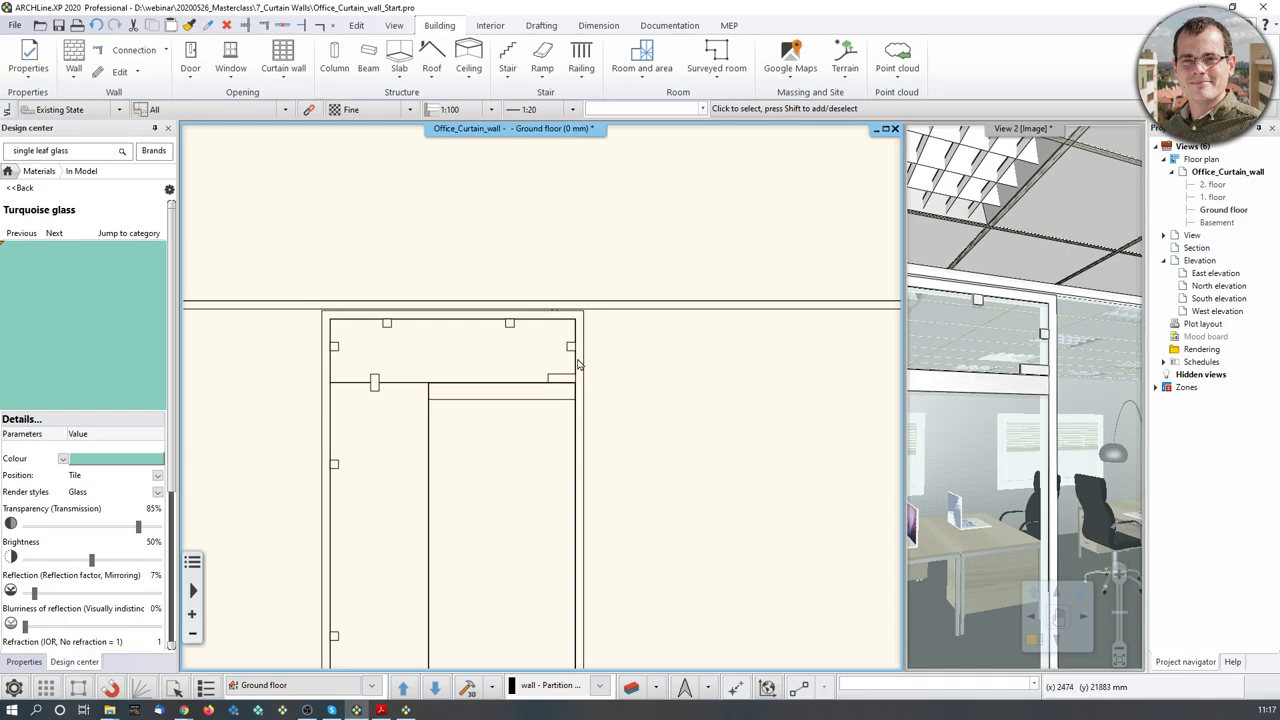
Resume editing the curtain wall layout and move the short mullion above the door to the door frame's outer corner beside the narrow end panel.
left_click(612, 307)
right_click(610, 307)
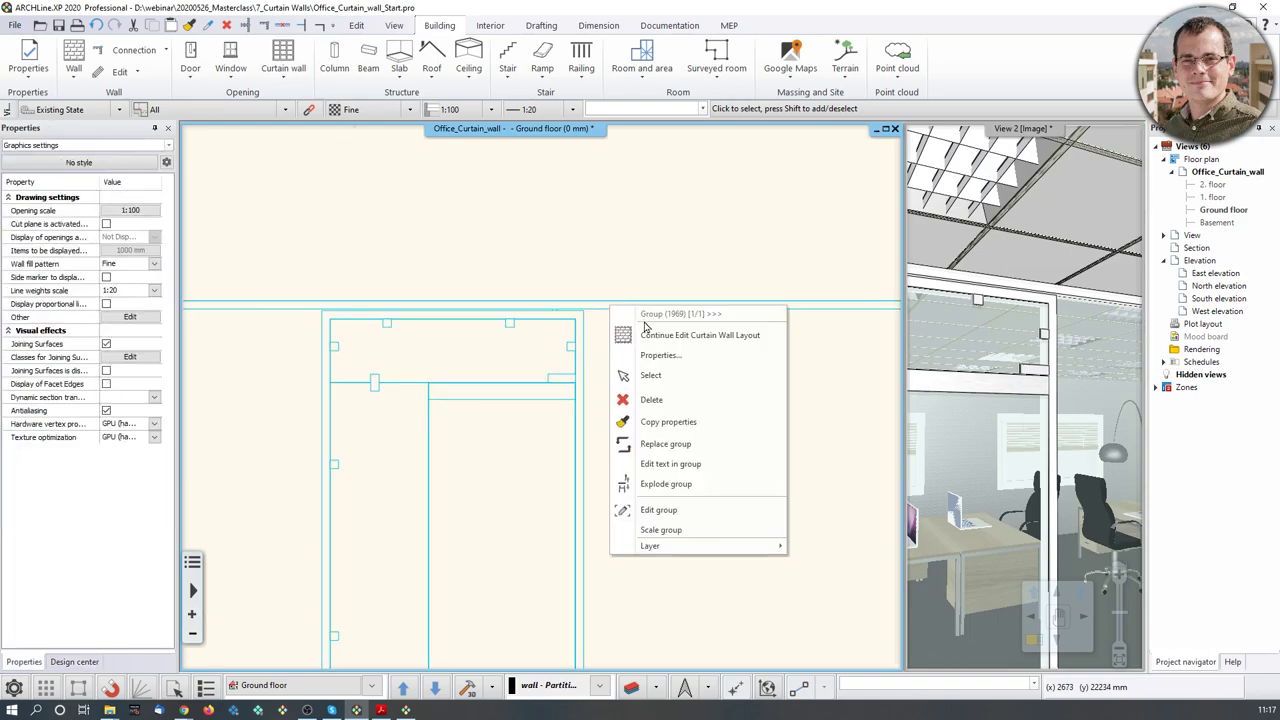
left_click(646, 338)
scroll(548, 312, "up", 1)
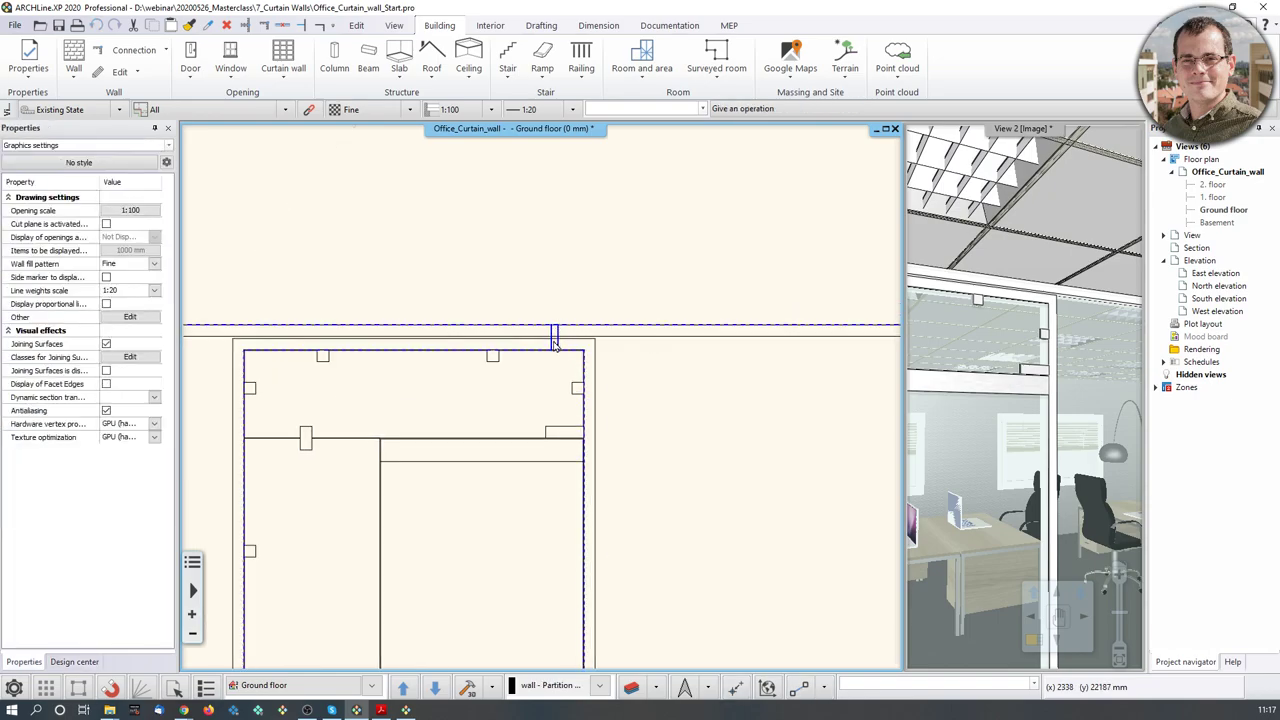
right_click(556, 344)
left_click(600, 352)
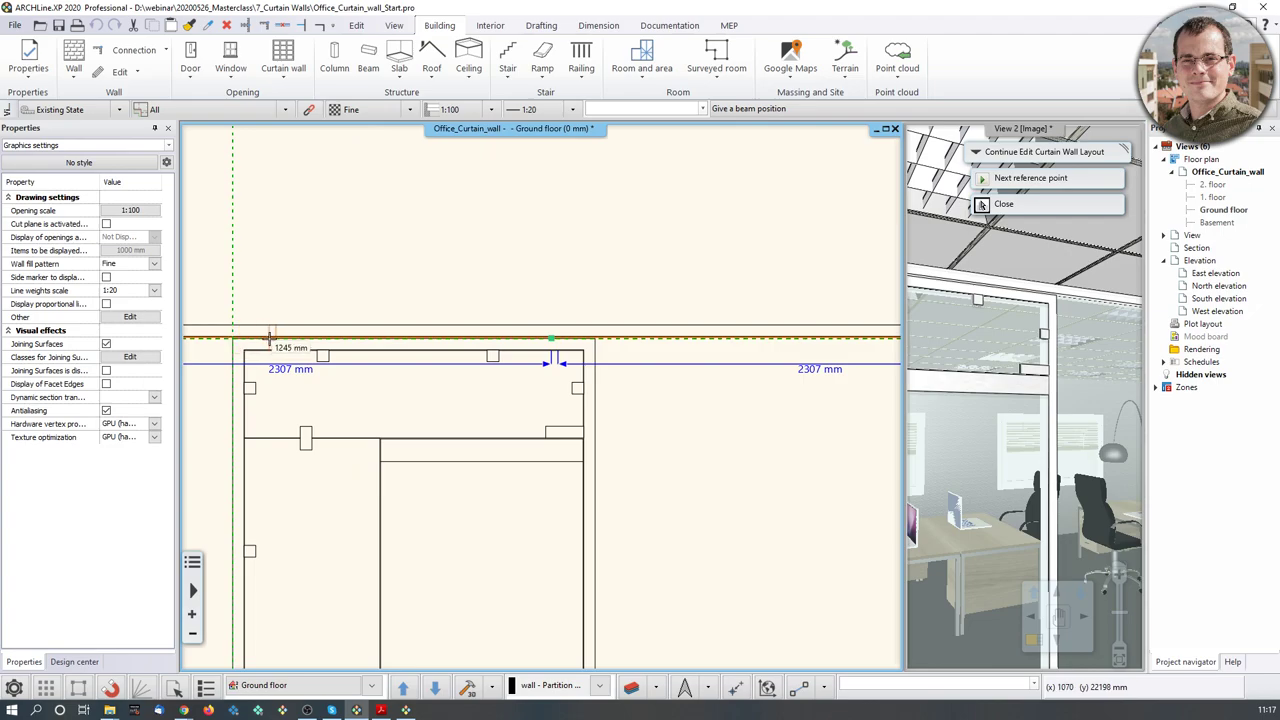
middle_click_drag(269, 341, 382, 323)
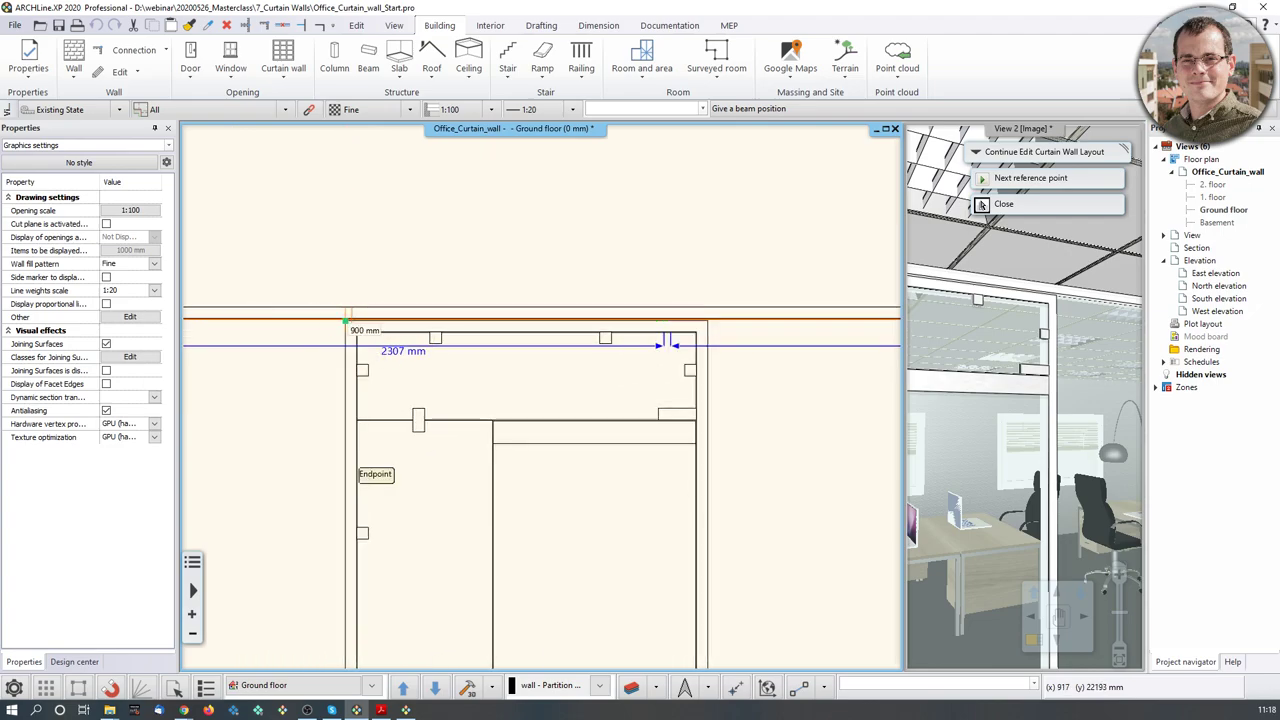
scroll(345, 320, "up", 5)
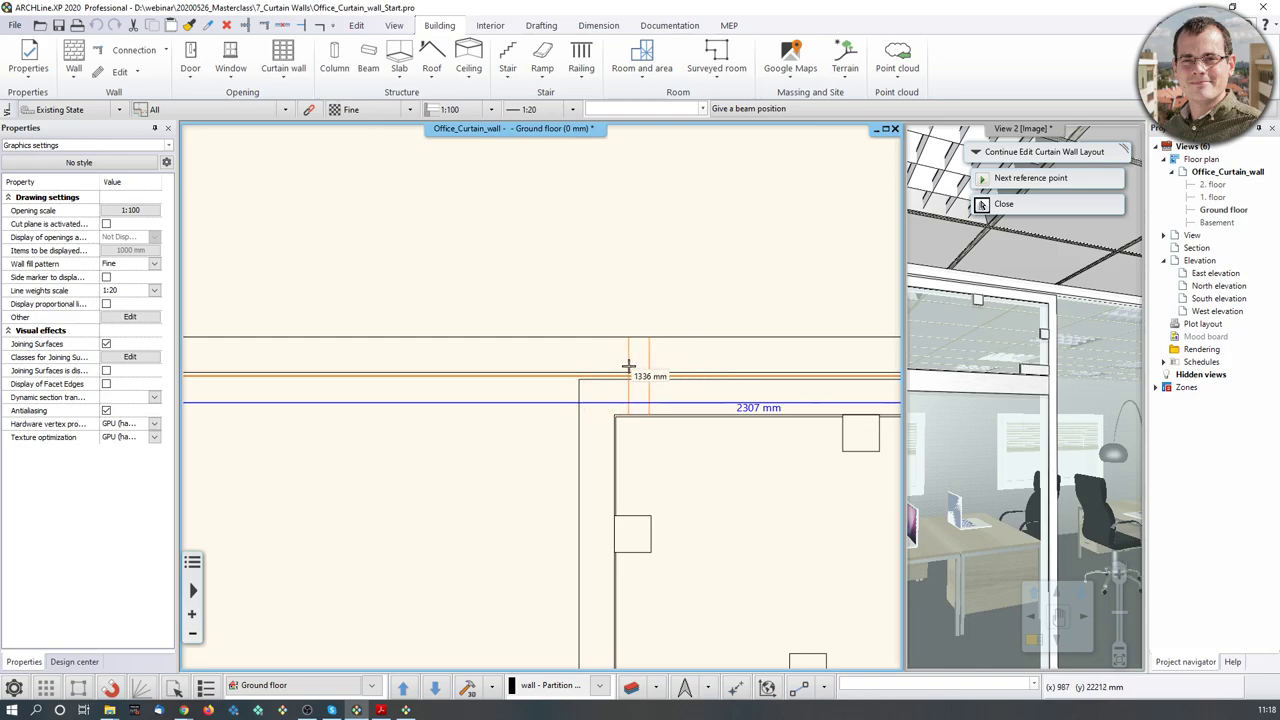
left_click(578, 380)
scroll(651, 491, "down", 6)
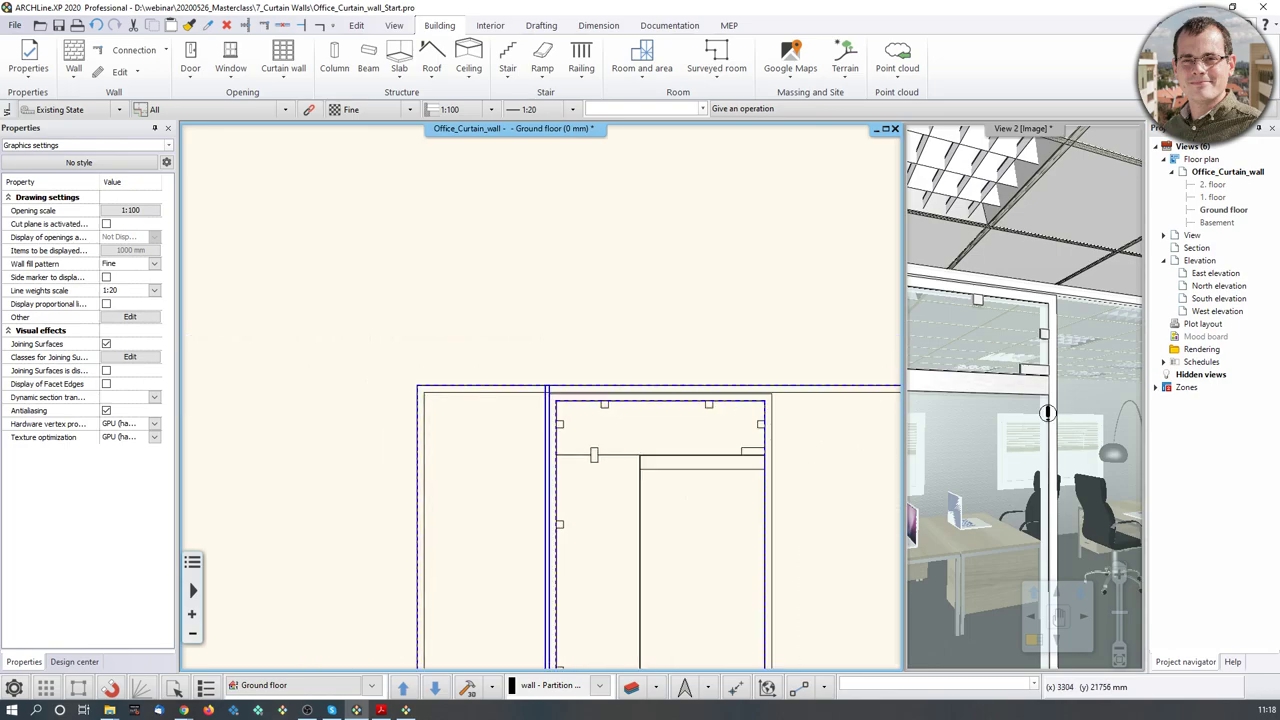
key("Escape")
middle_click_drag(1057, 354, 996, 359)
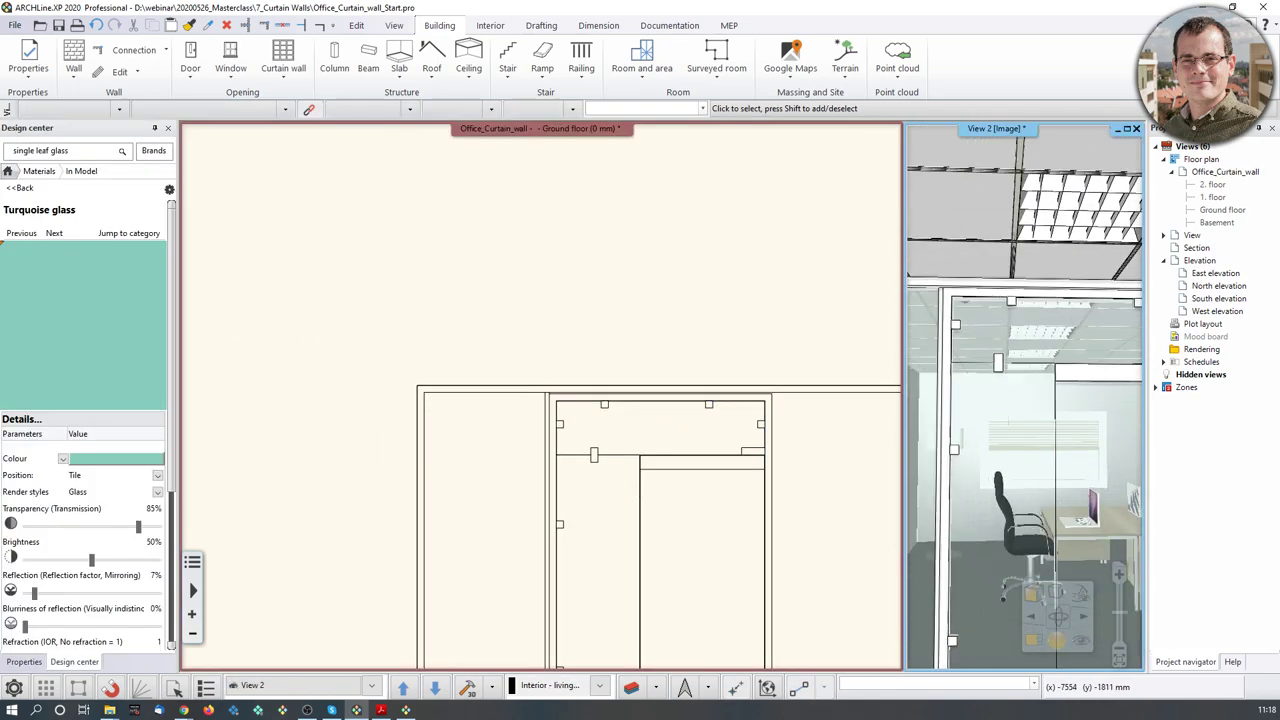
Resume layout editing and move the vertical mullion dividing the wide glass area beside the door to 2200 mm from the wall's far end.
scroll(890, 449, "up", 3)
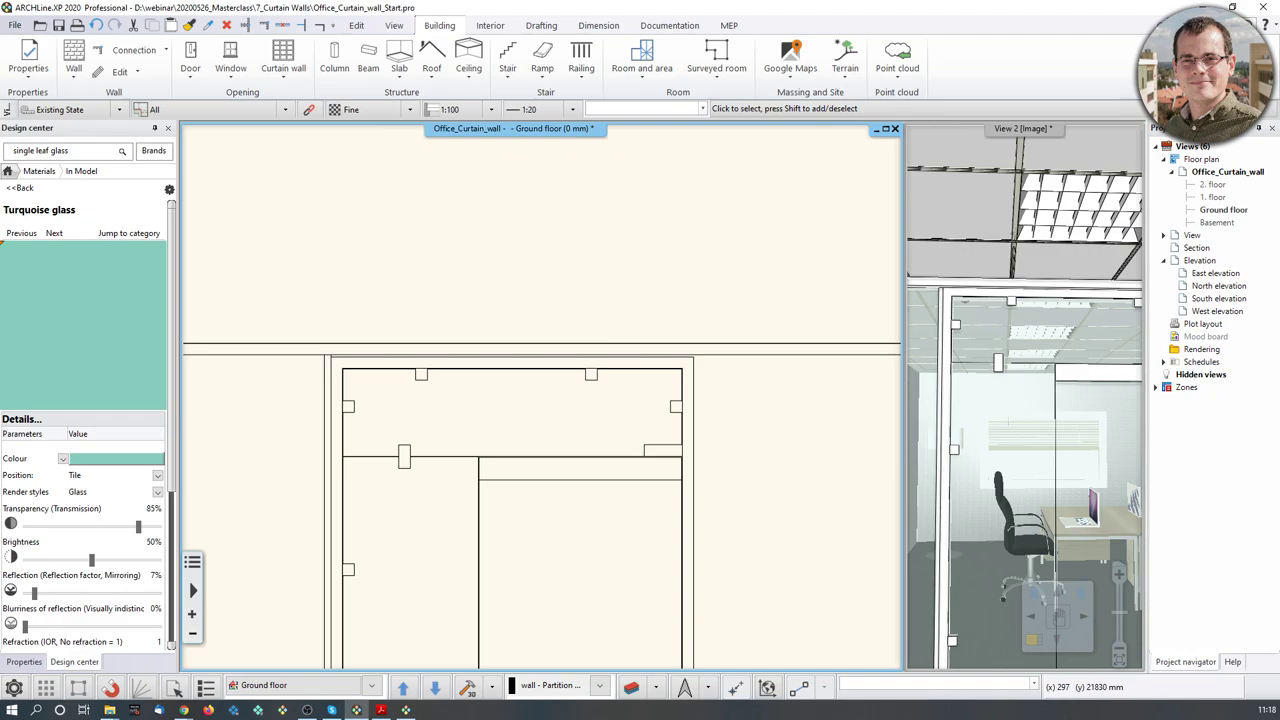
scroll(725, 528, "down", 3)
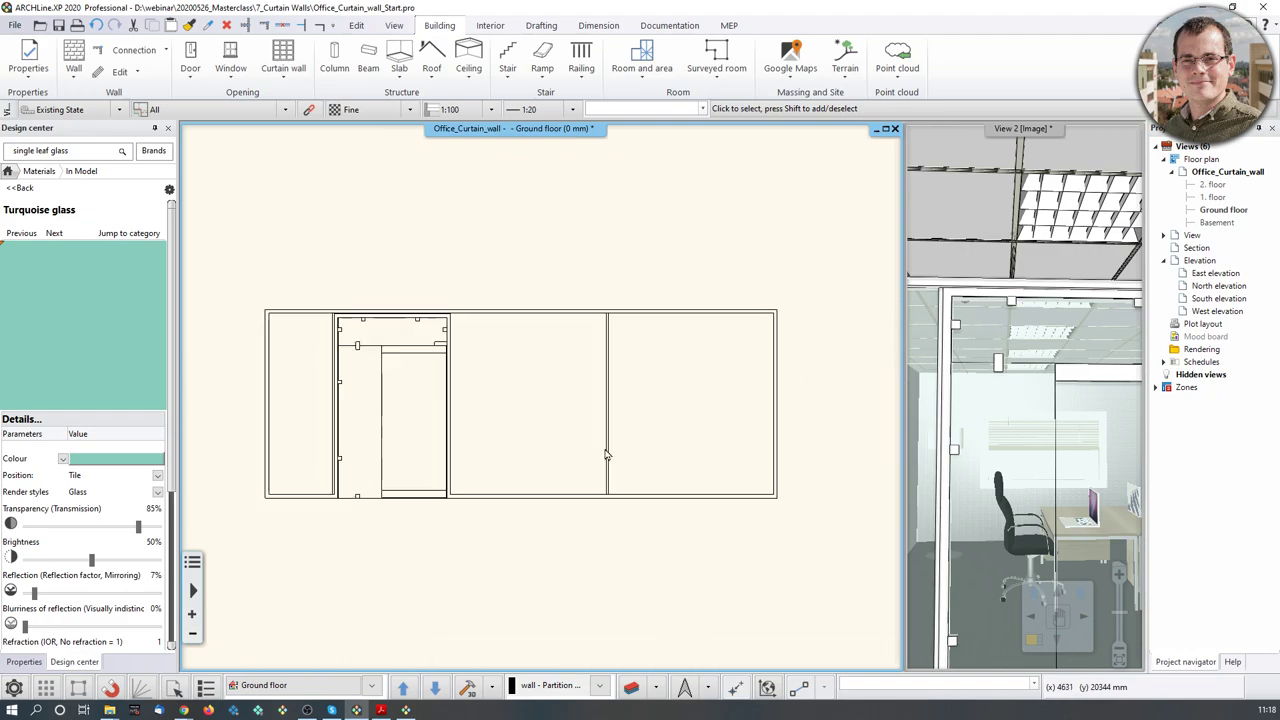
left_click(605, 430)
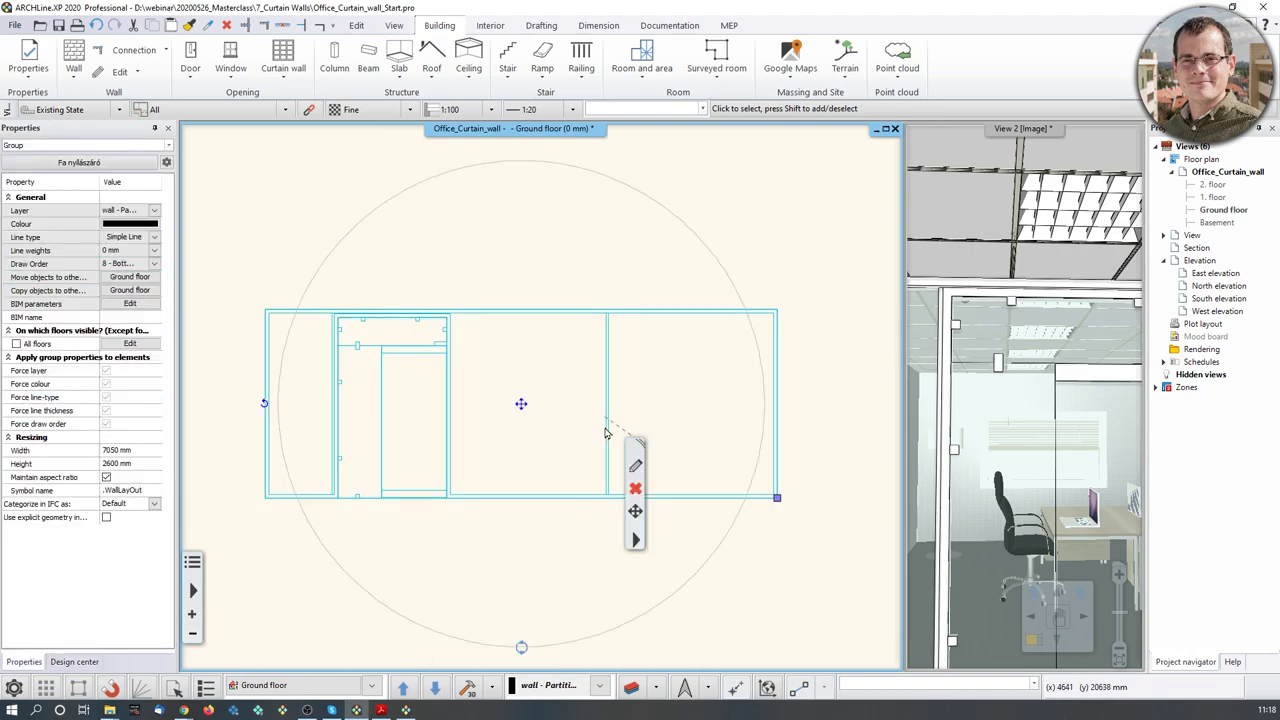
right_click(607, 418)
left_click(628, 446)
left_click(607, 406)
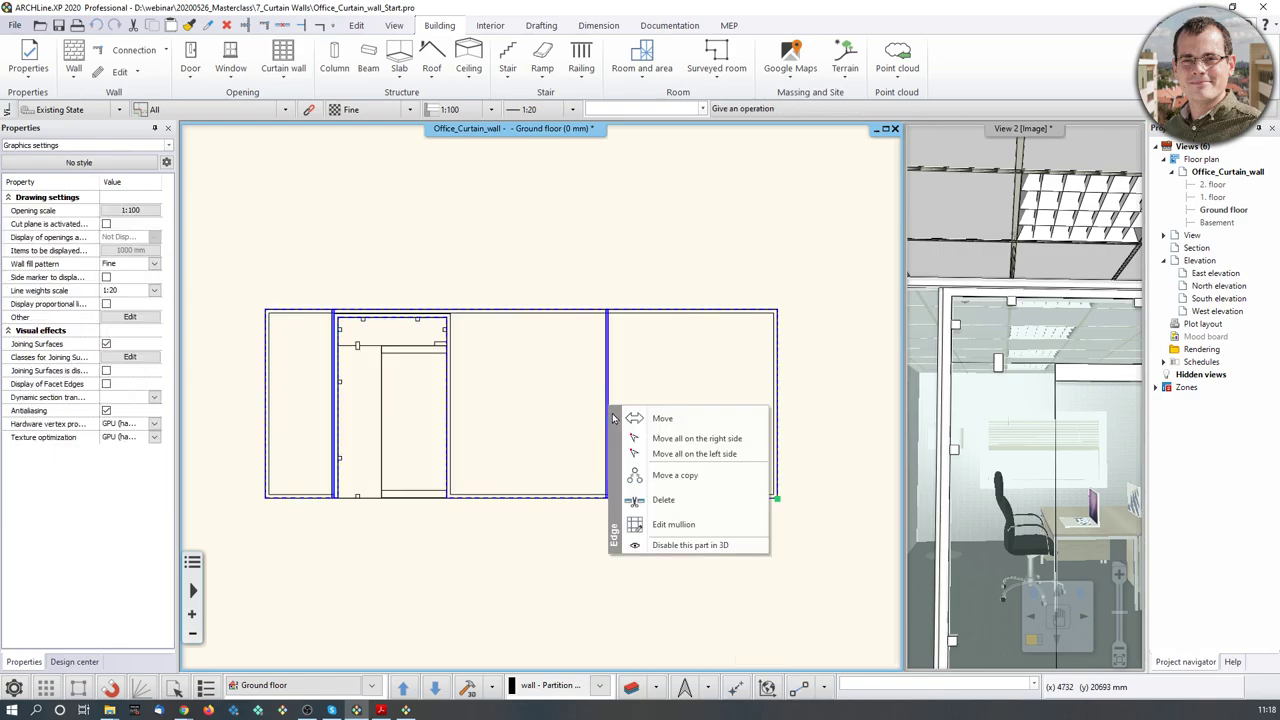
left_click(626, 418)
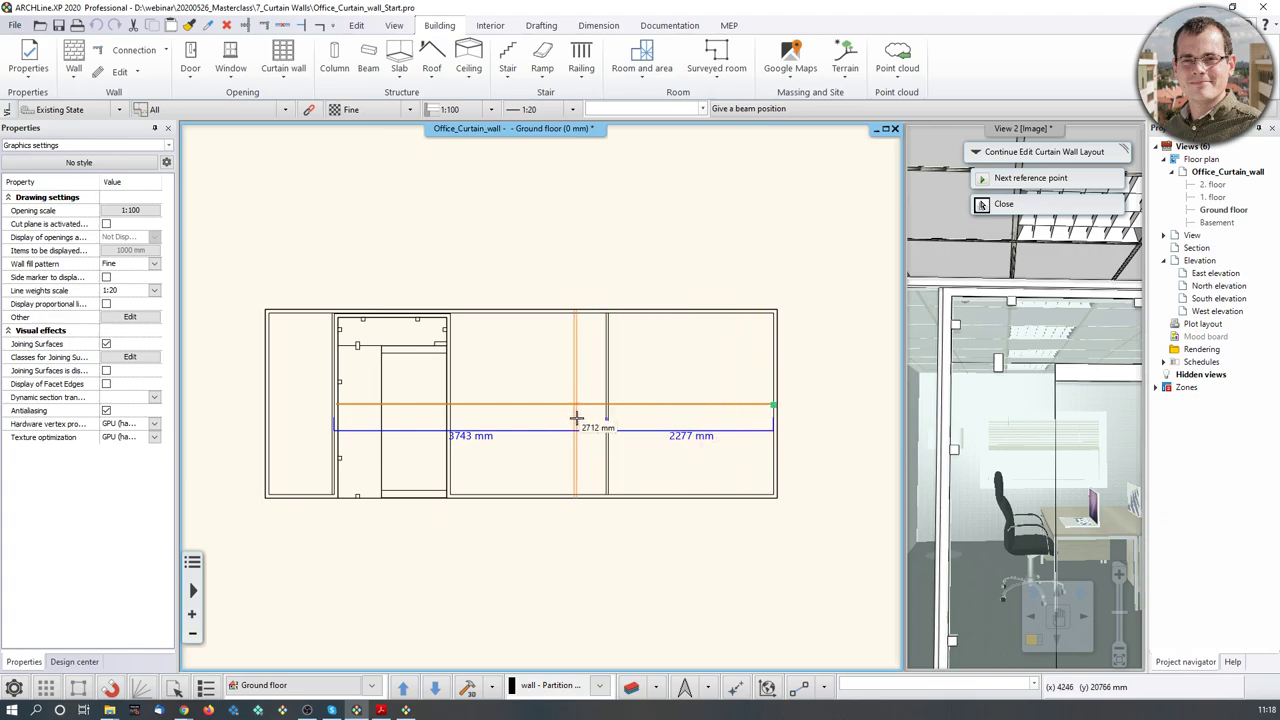
type("2200")
key("Return")
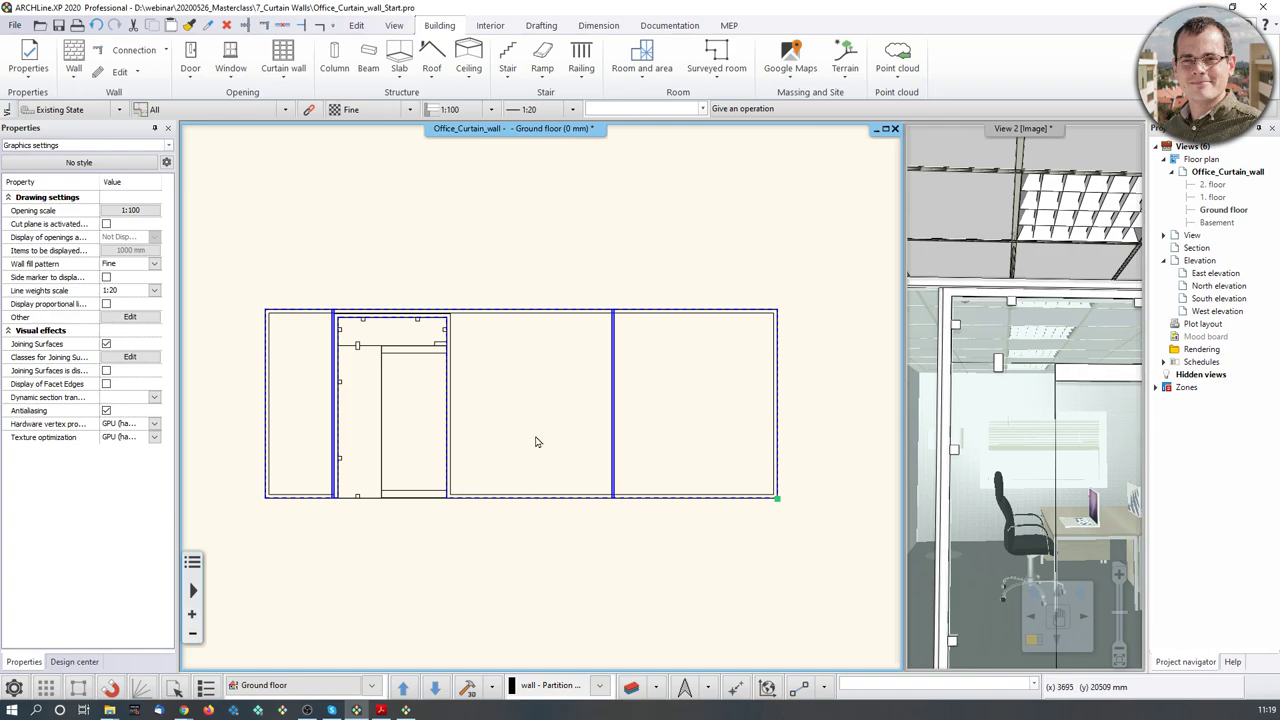
left_click(971, 437)
middle_click_drag(971, 437, 1123, 460, "shift")
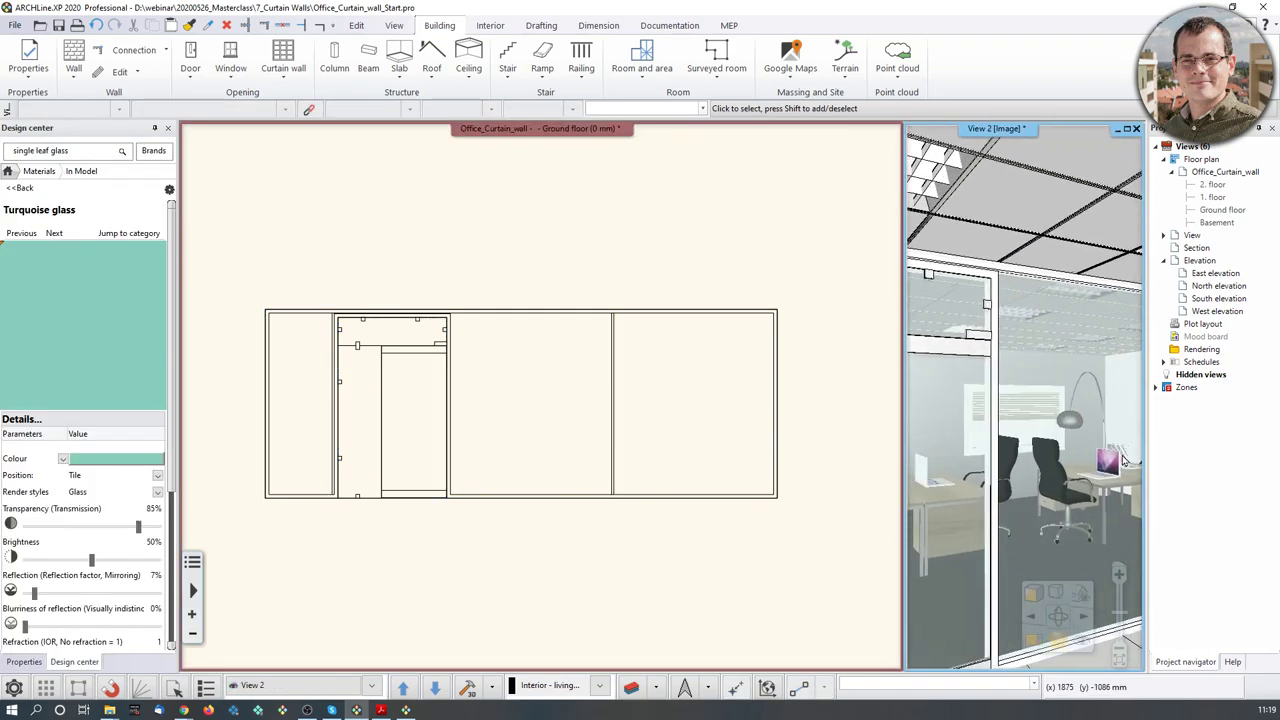
left_click_drag(1122, 460, 1040, 490)
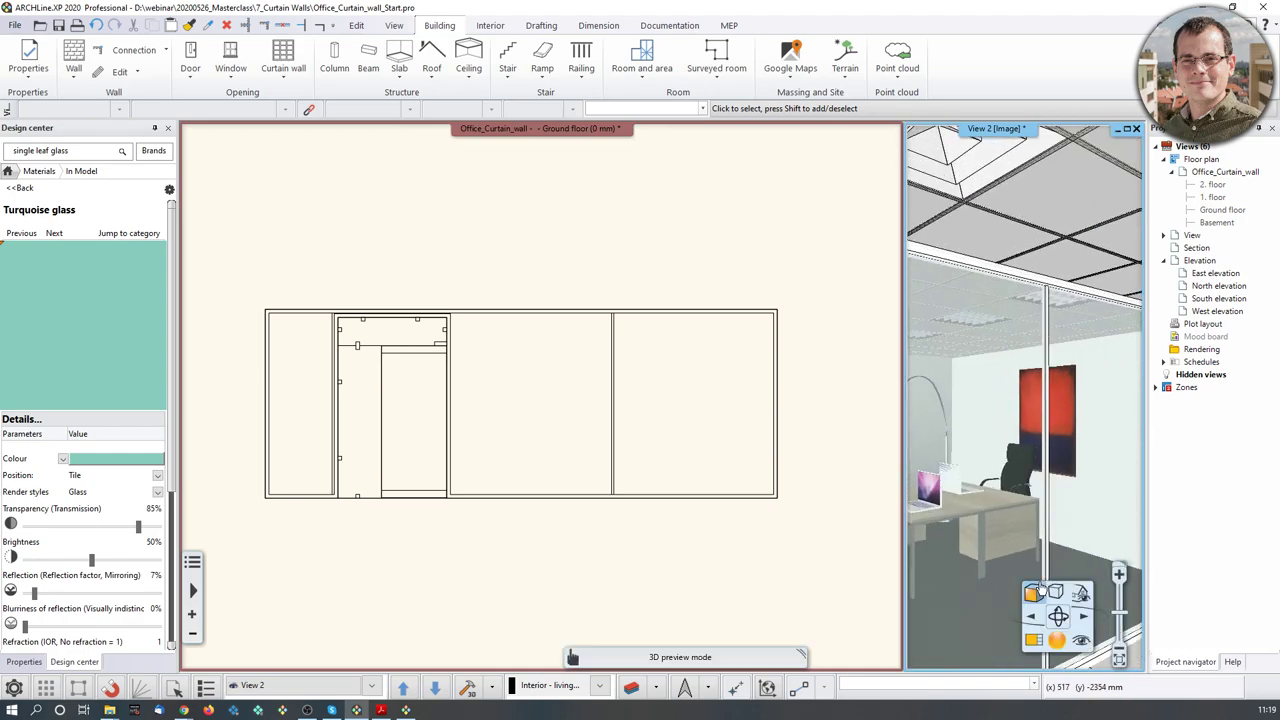
Reopen the curtain wall layout for editing and set the thickness of the mullion dividing the wide glass area to 40 mm.
left_click(607, 454)
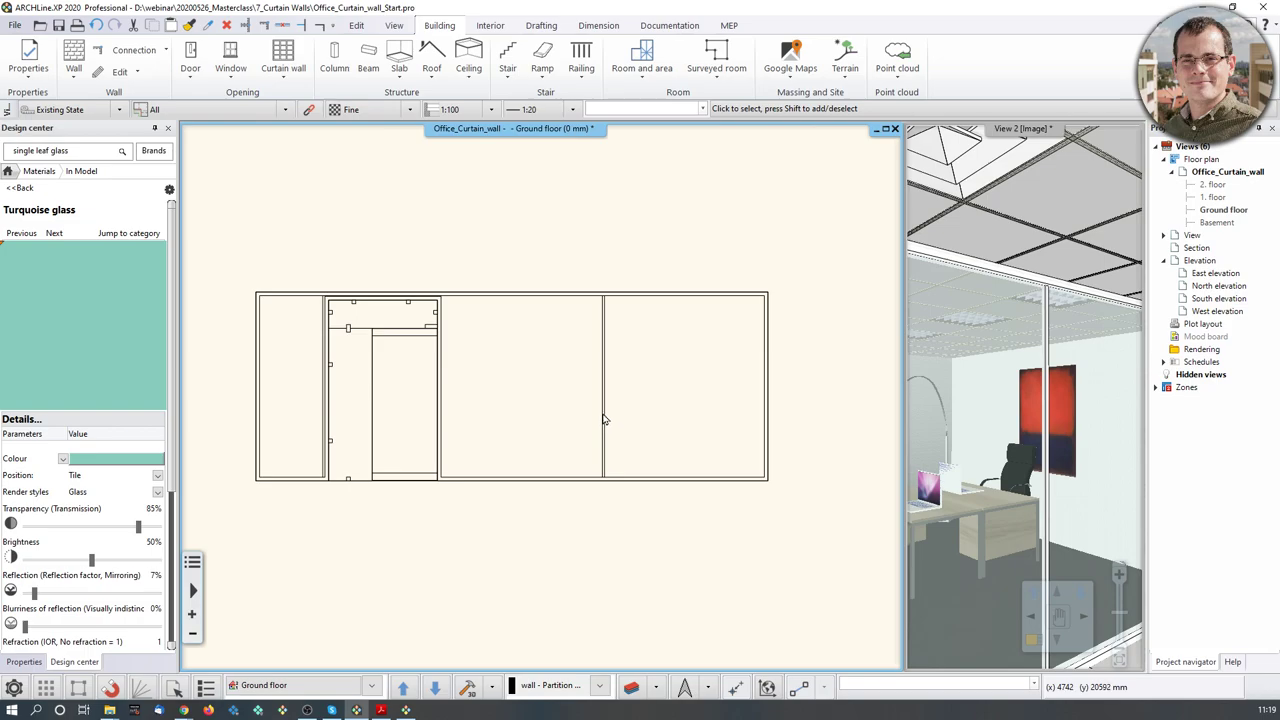
left_click(603, 420)
right_click(603, 420)
left_click(624, 442)
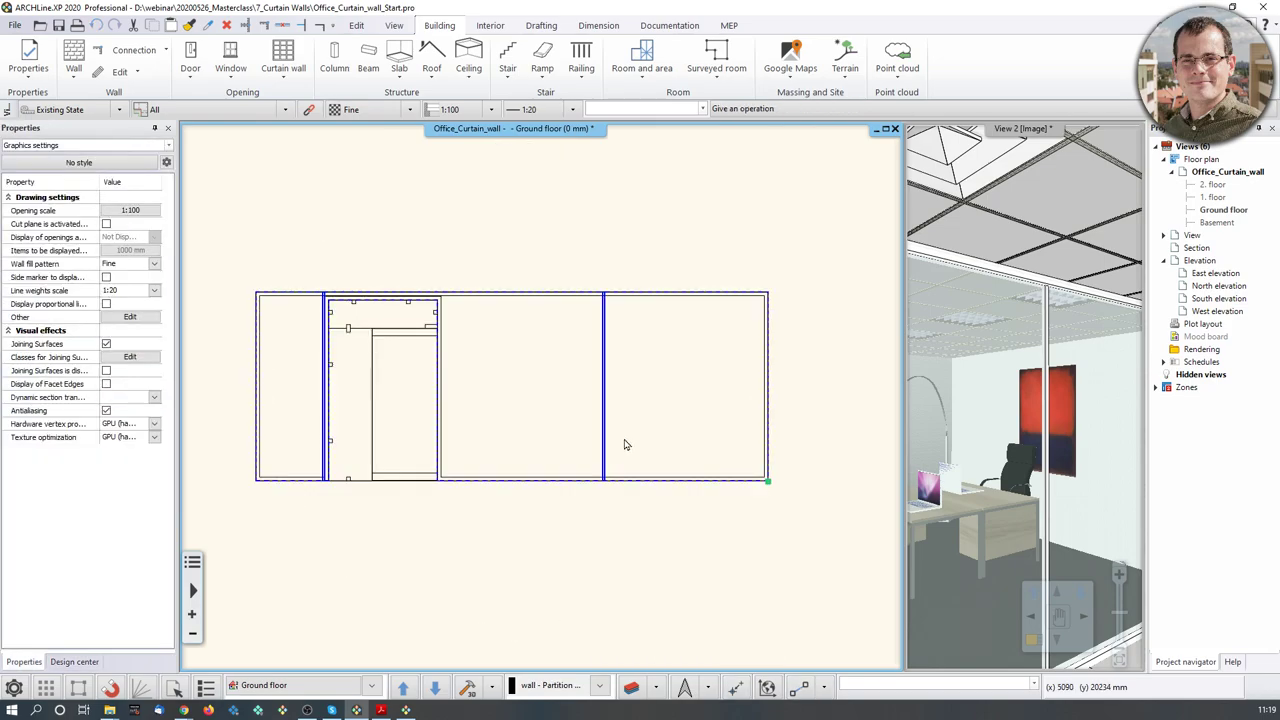
left_click(603, 430)
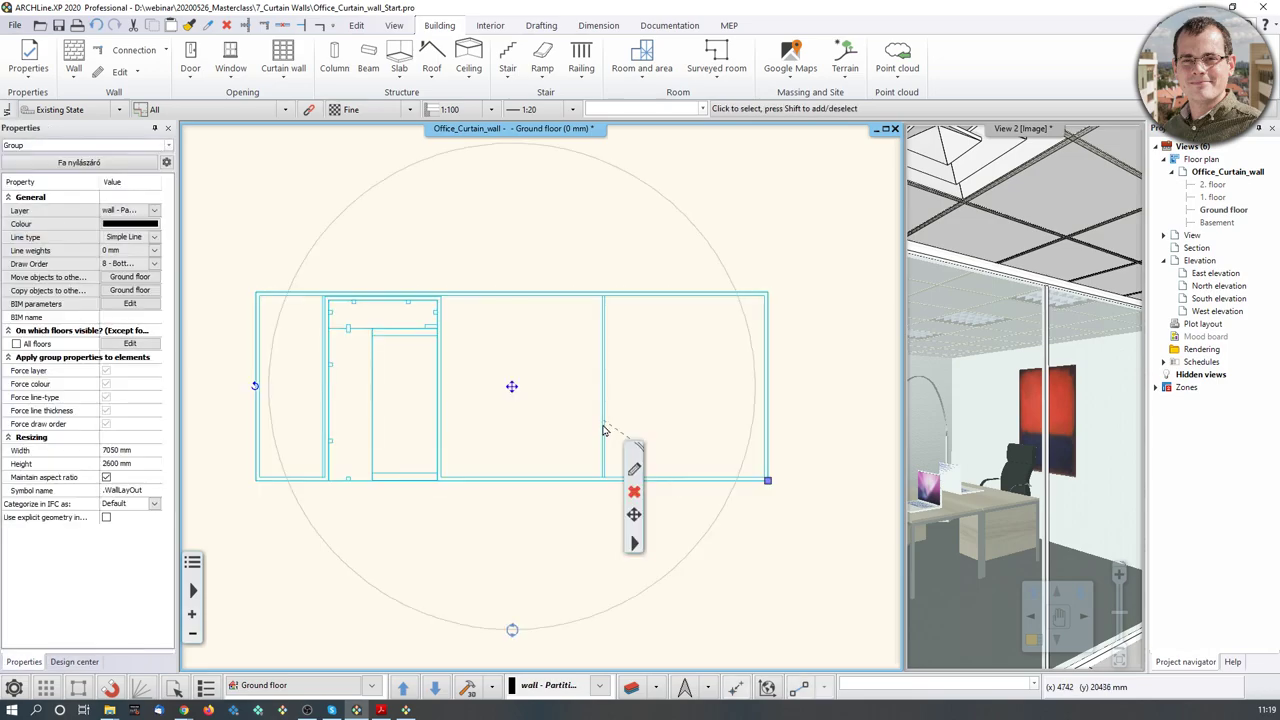
right_click(605, 428)
left_click(640, 444)
right_click(606, 426)
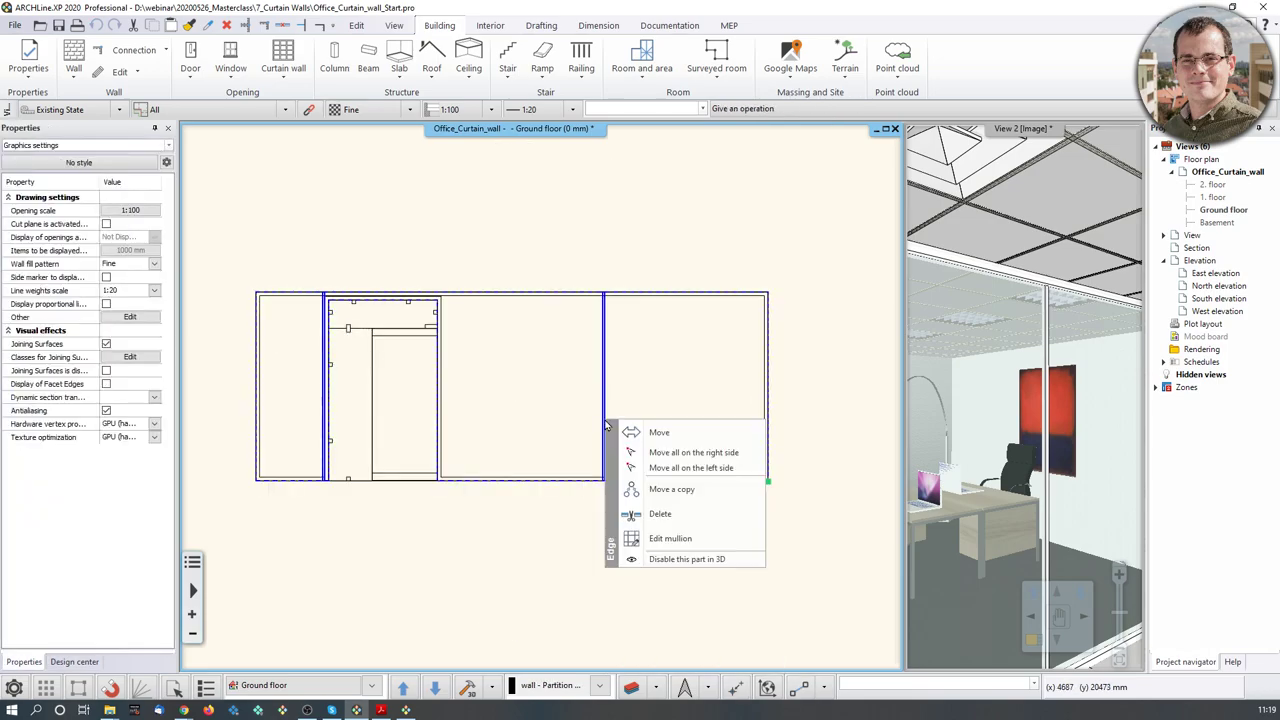
left_click(652, 541)
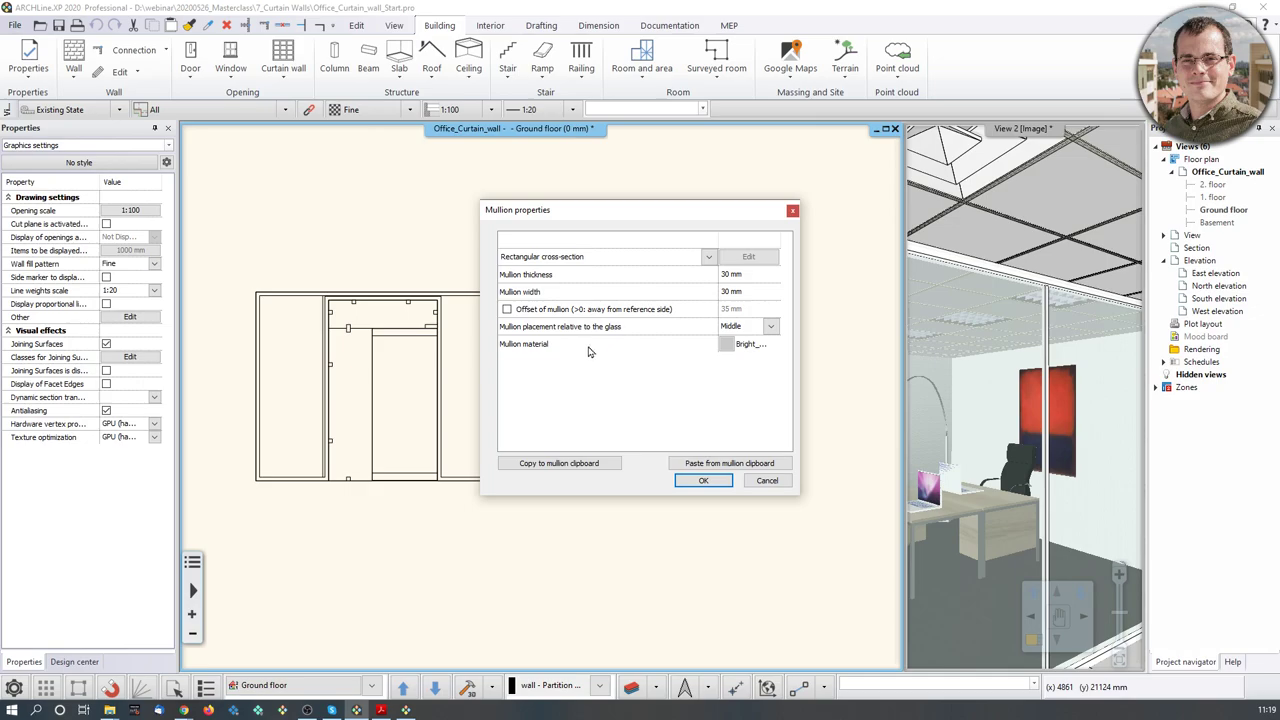
left_click(738, 279)
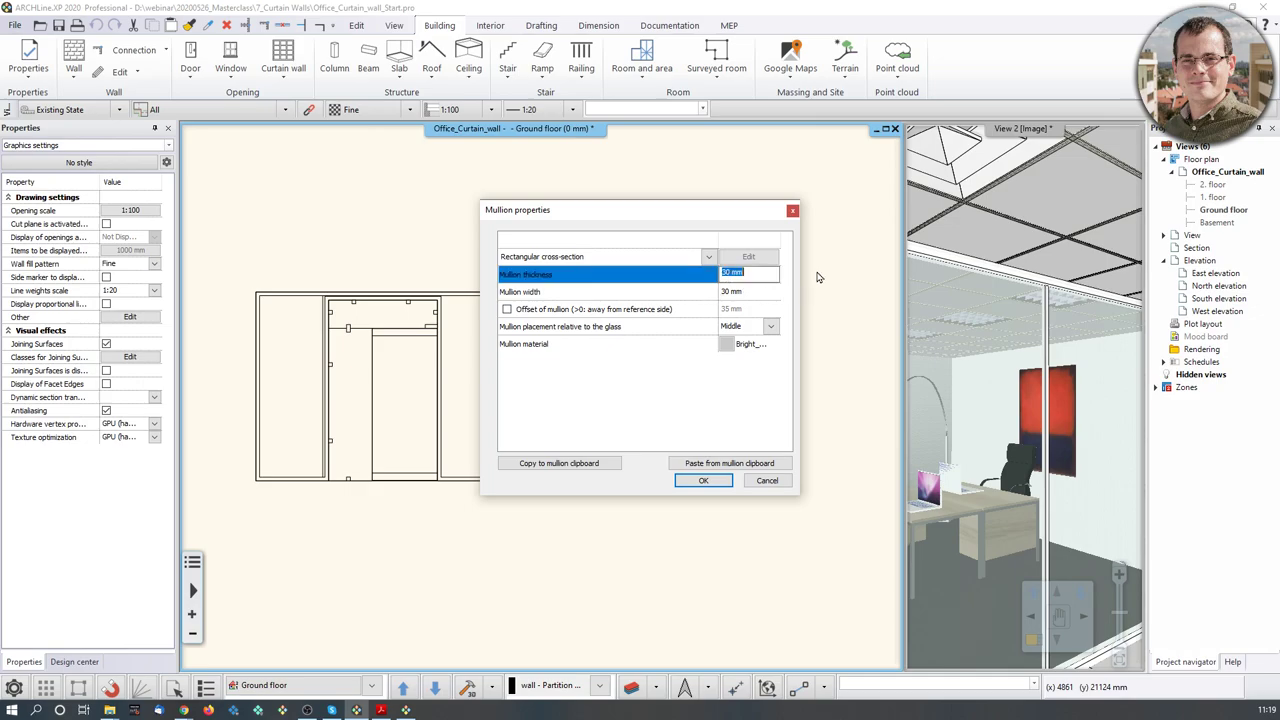
type("40")
left_click(703, 480)
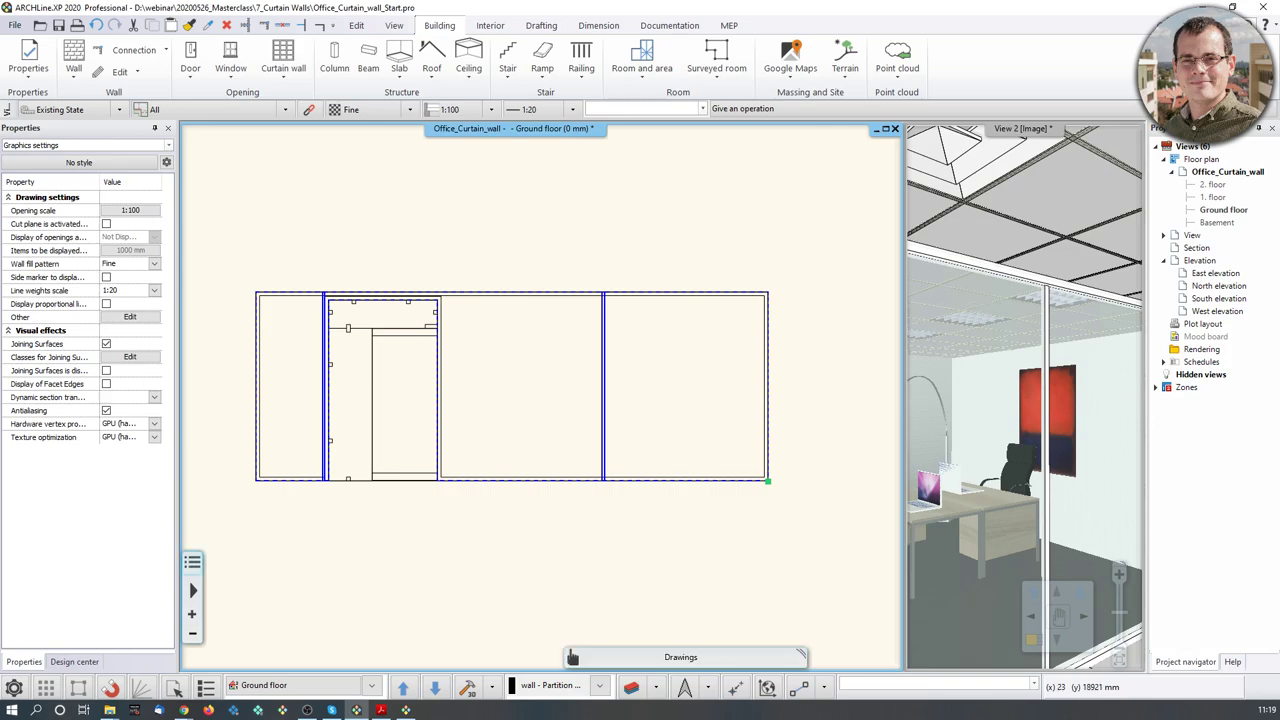
Open the edge operations for the mullion dividing the wide glass area in the curtain wall layout.
right_click(605, 393)
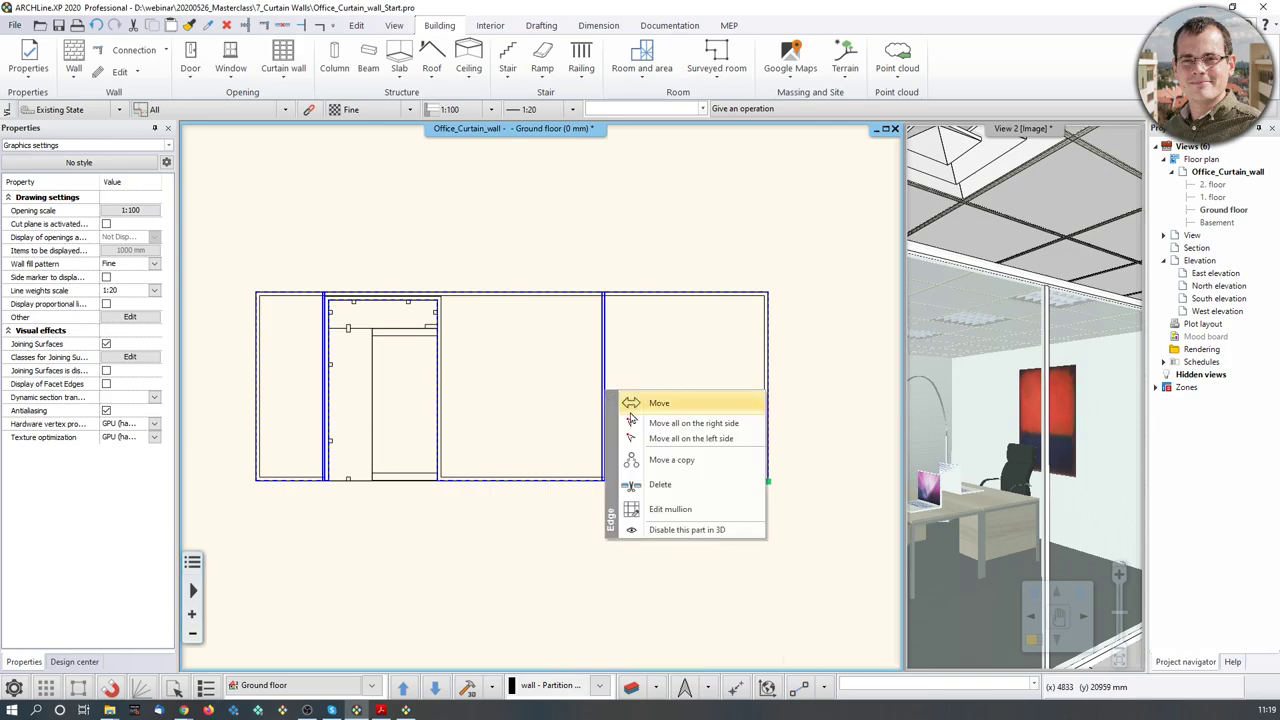
Set the mullion width to 40 mm for the vertical mullion between the two wide glass panels, and finish editing the layout.
left_click(669, 511)
left_click(731, 272)
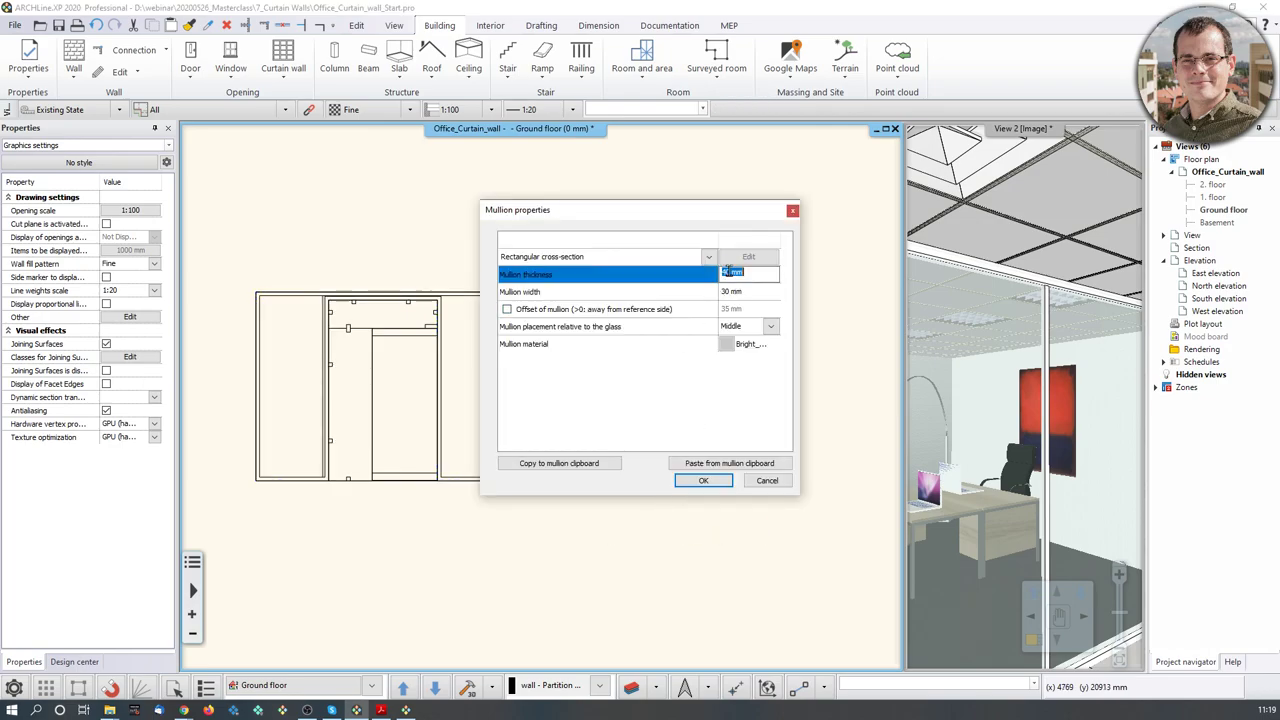
left_click(733, 292)
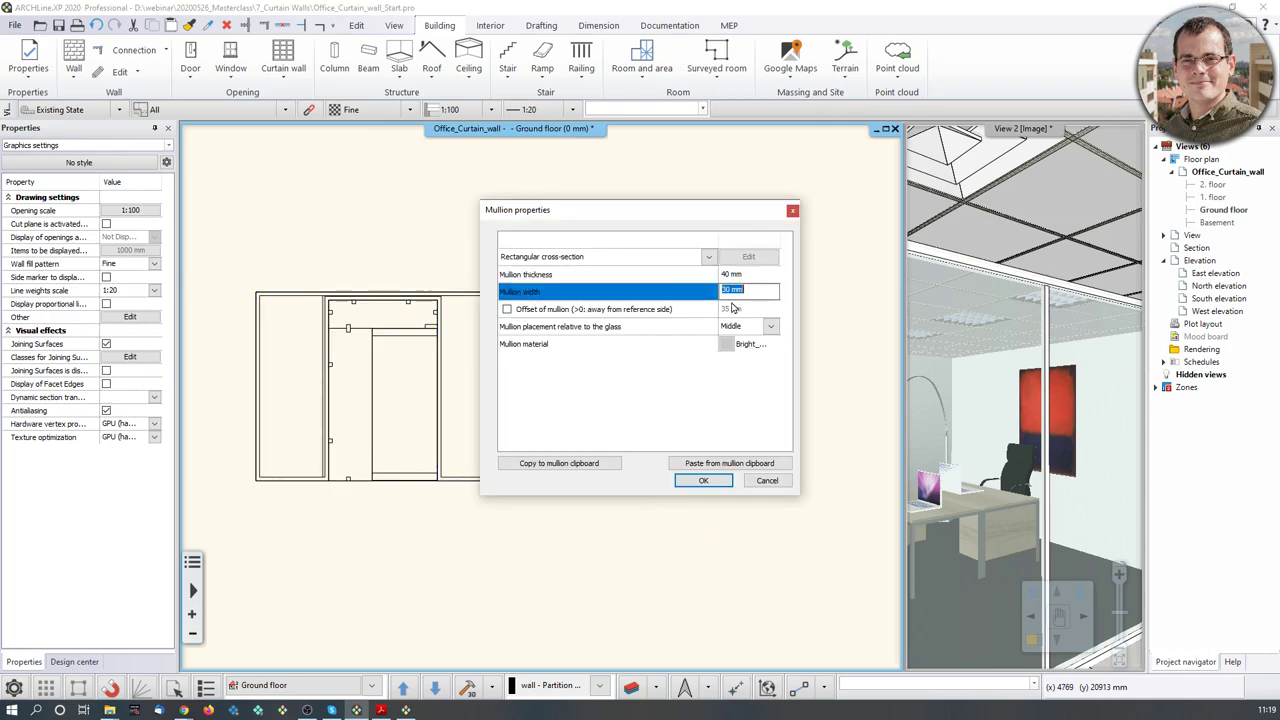
type("40")
left_click(703, 480)
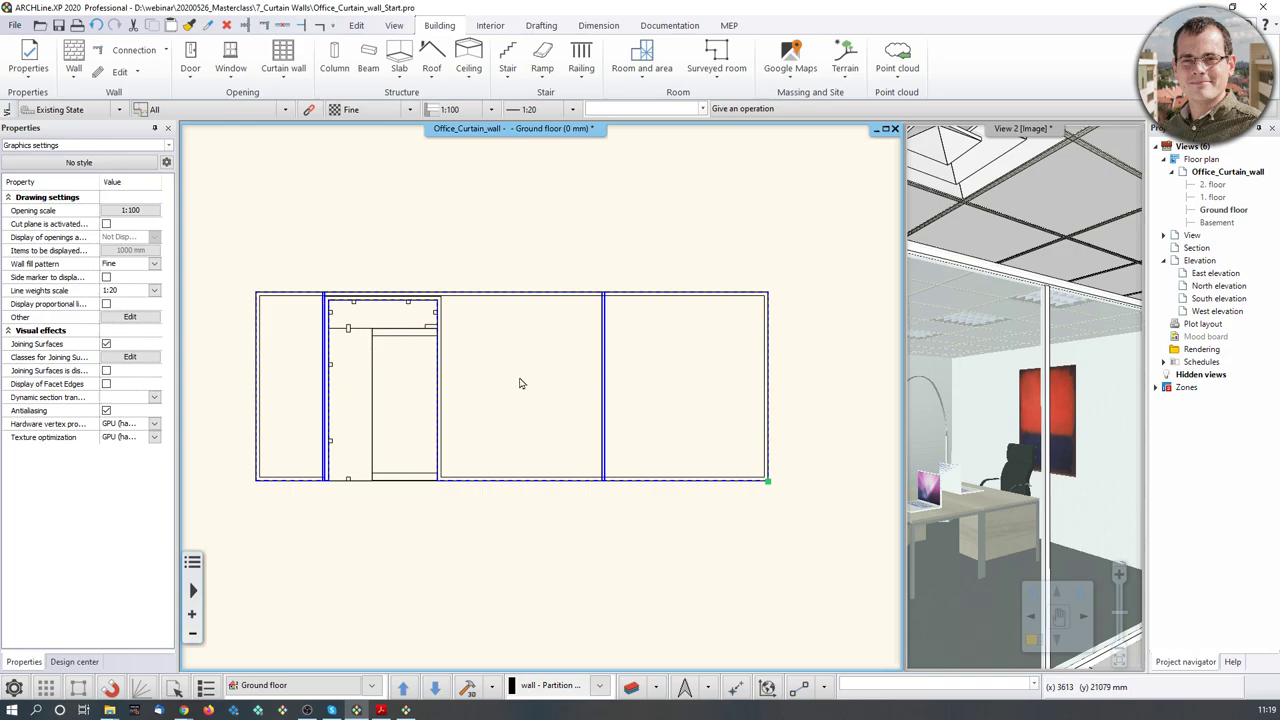
key("Escape")
Examine the glazed office partitions and the meeting room across the corridor in the enlarged 3D view.
left_click(1037, 348)
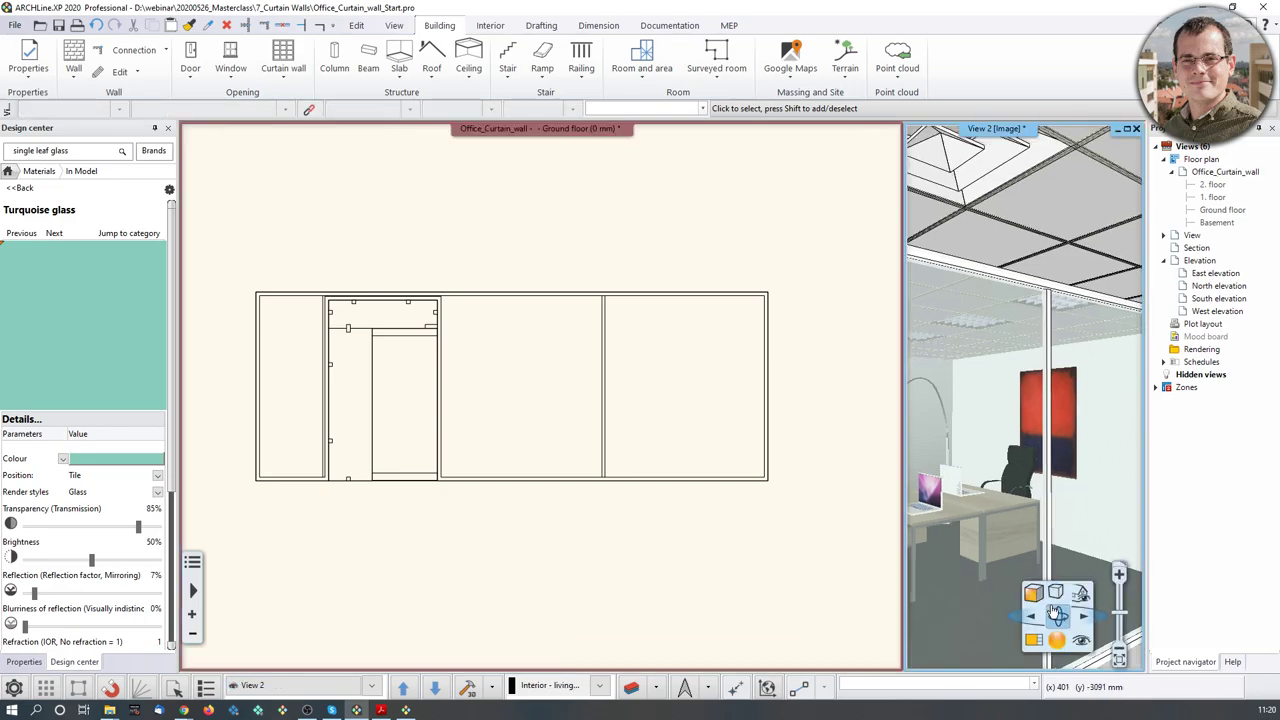
left_click(1036, 641)
middle_click_drag(706, 540, 572, 522)
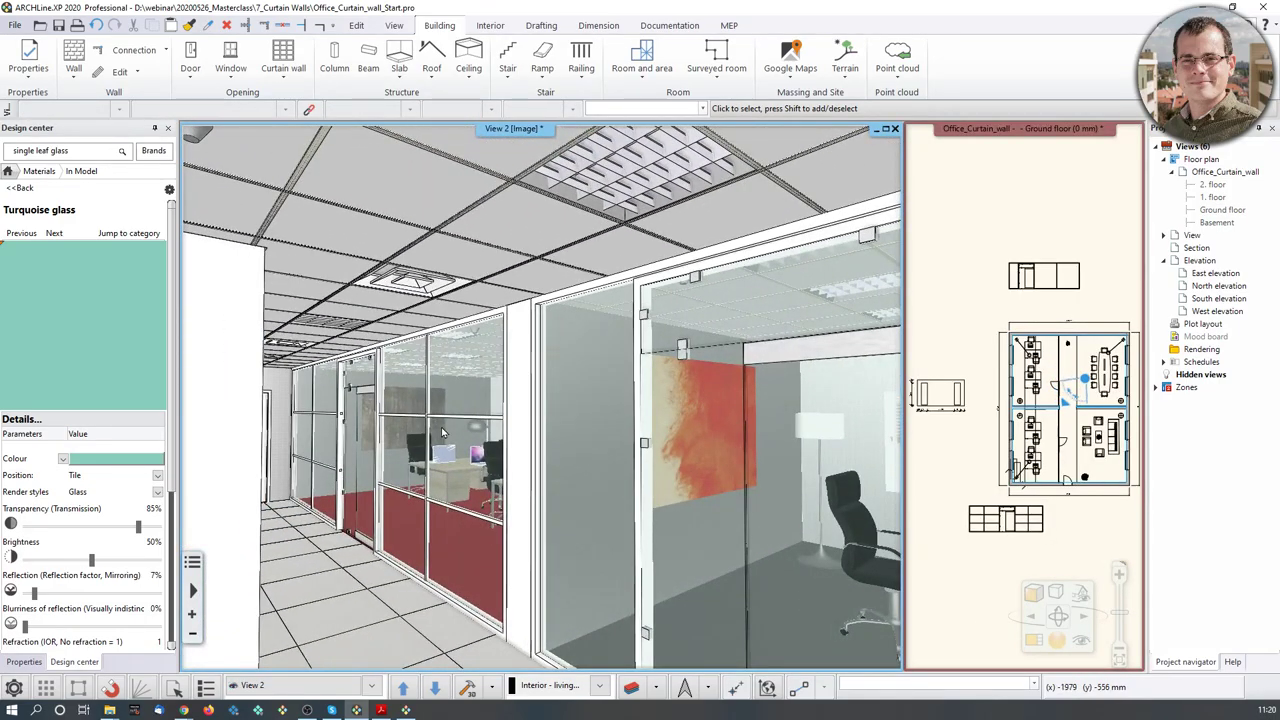
left_click_drag(403, 450, 677, 434)
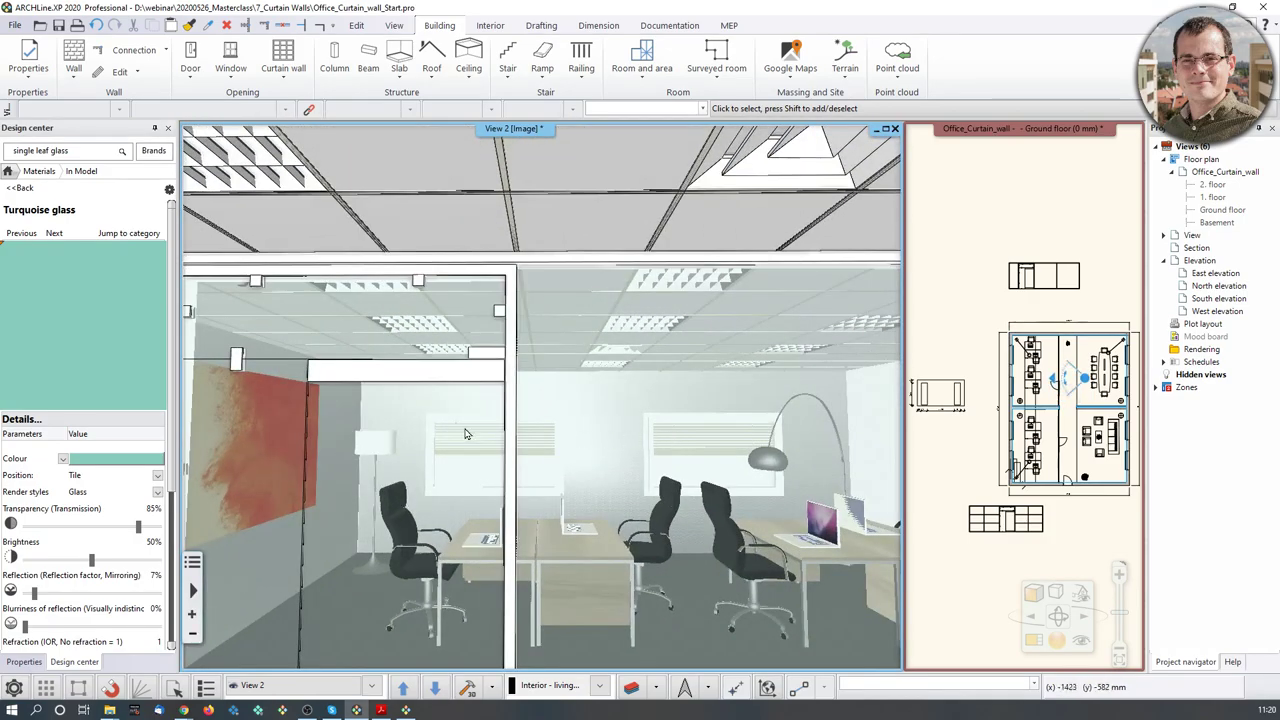
middle_click_drag(466, 434, 610, 436)
scroll(838, 245, "up", 3)
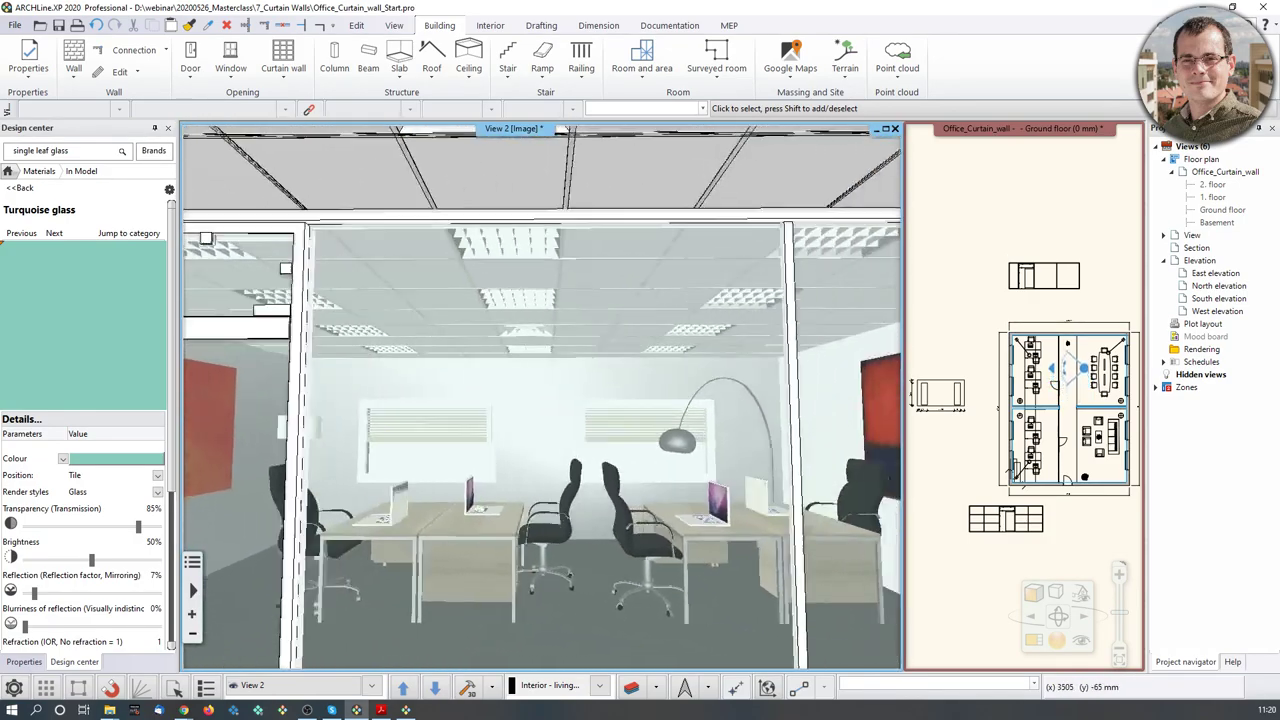
mouse_move(714, 466)
left_mouse_down()
mouse_move(466, 469)
mouse_move(434, 486)
left_mouse_up()
left_click_drag(870, 487, 708, 487)
scroll(706, 487, "down", 5)
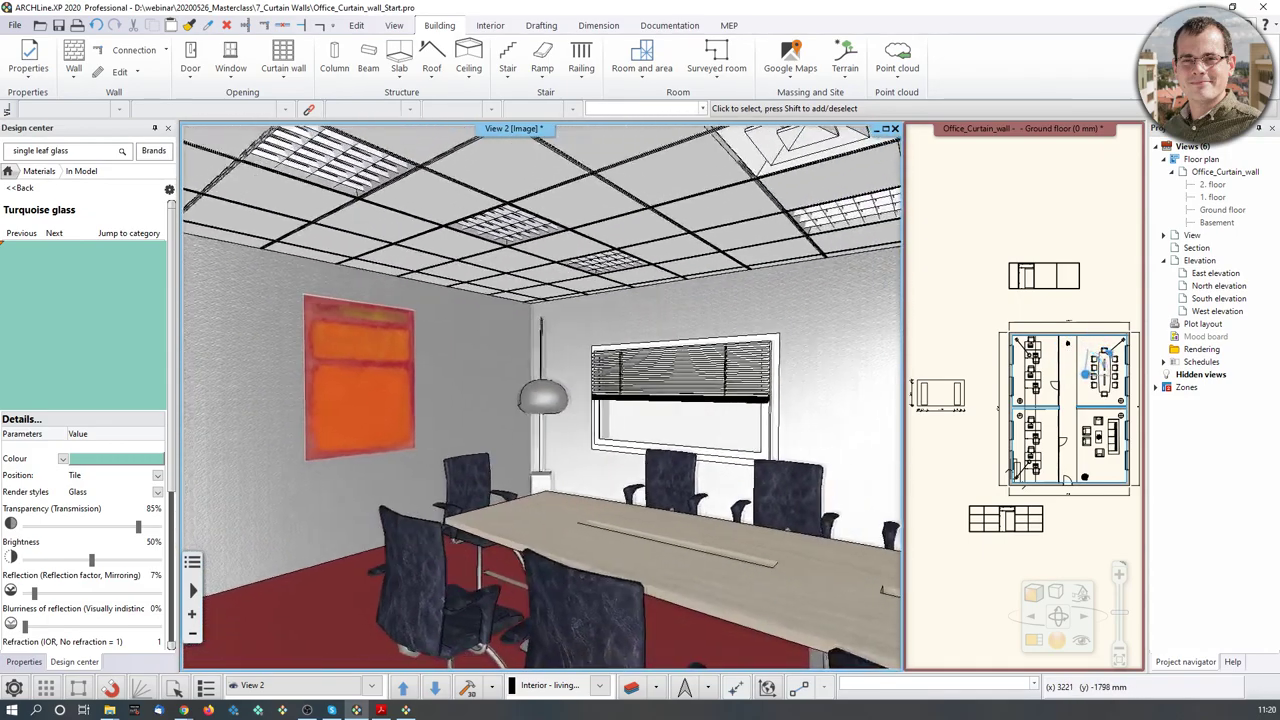
scroll(660, 477, "up", 1)
scroll(660, 477, "down", 3)
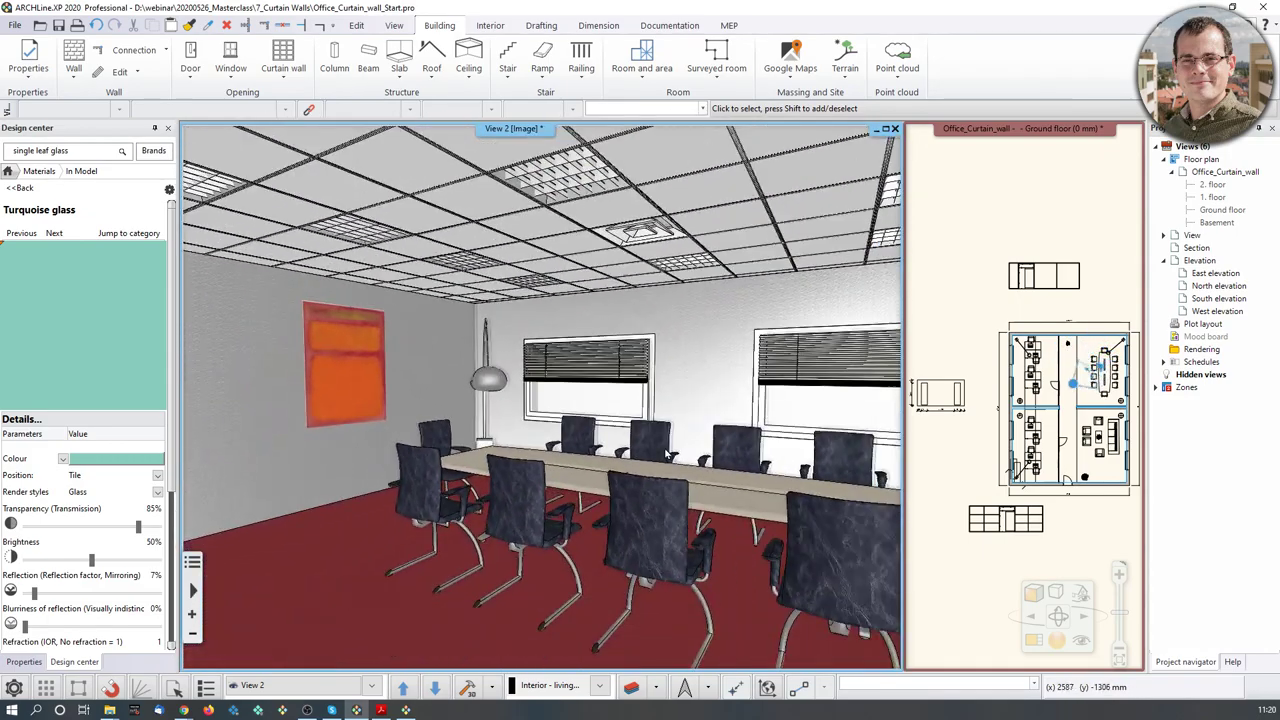
middle_click_drag(880, 466, 812, 464)
left_click_drag(812, 464, 700, 470)
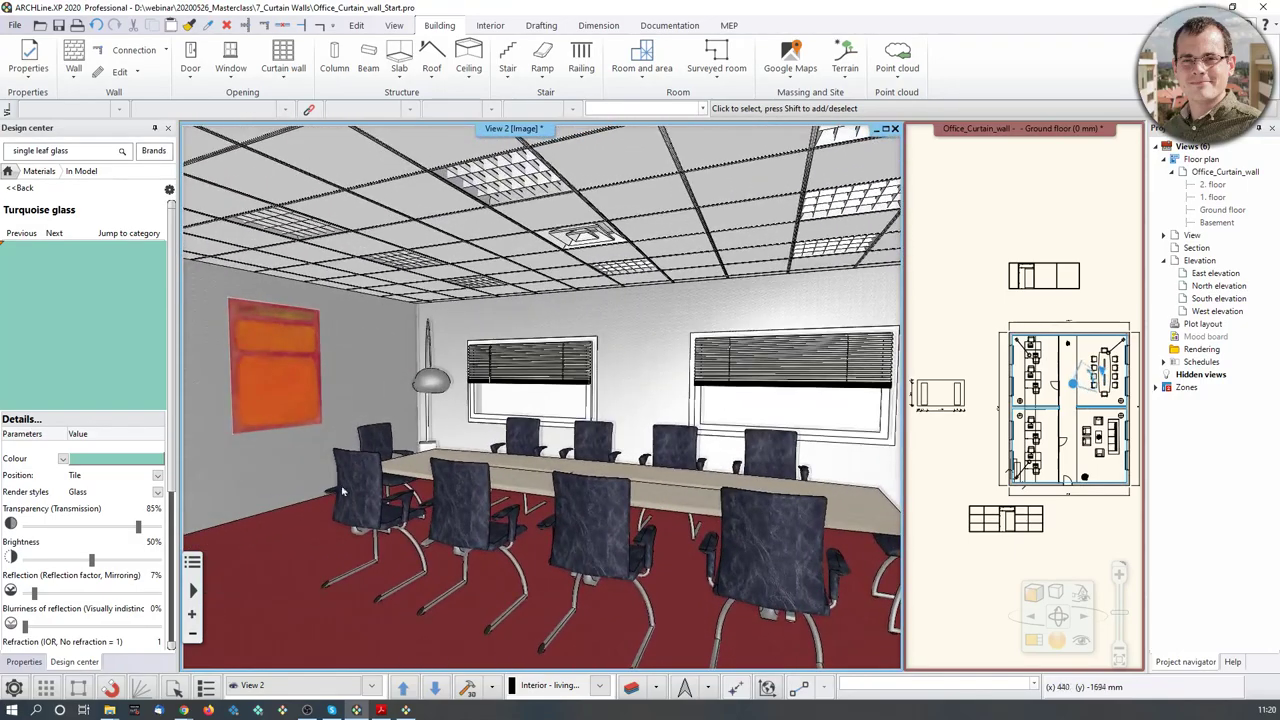
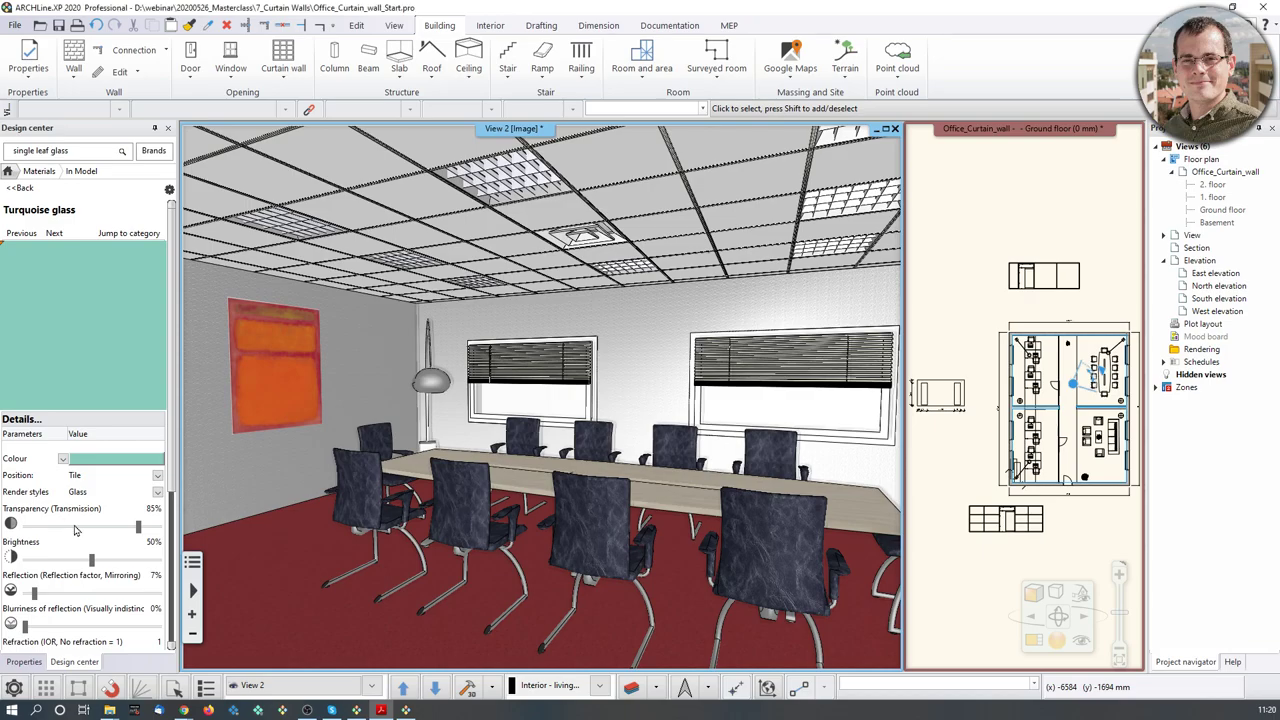
Delete the thick wall between the meeting room and the lounge on the ground floor plan.
left_click(1107, 422)
scroll(1112, 428, "up", 4)
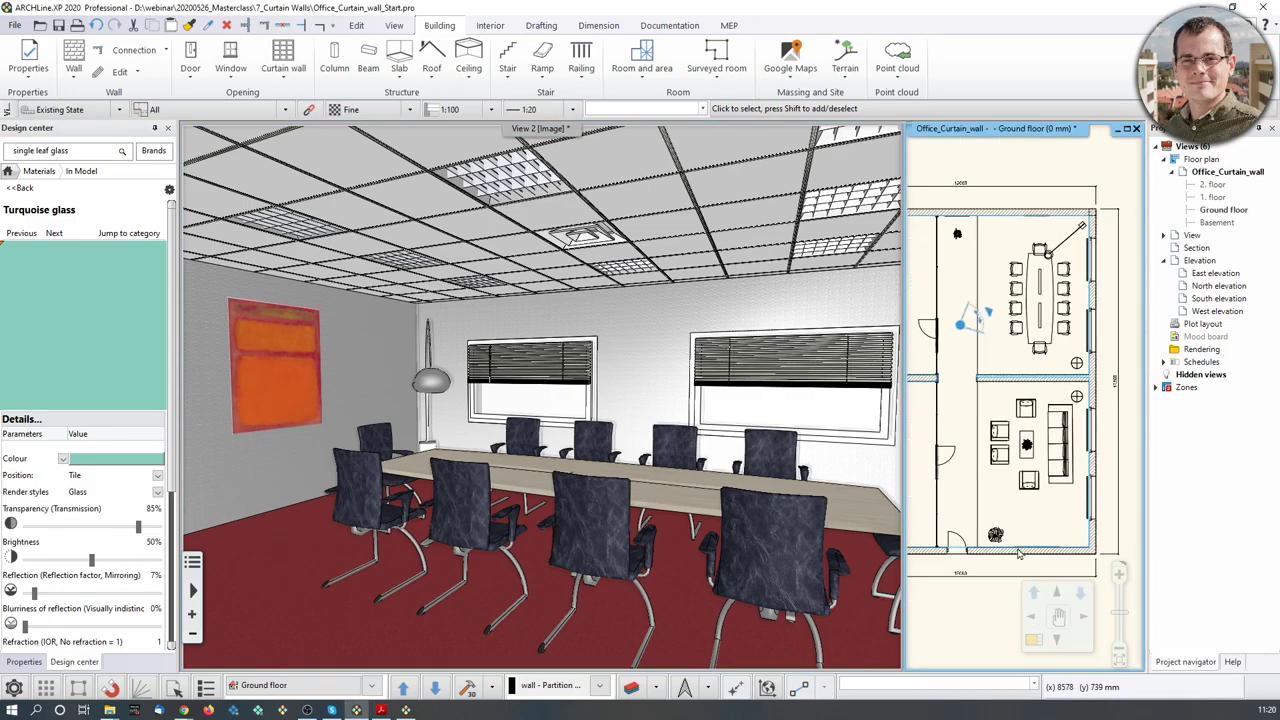
left_click(1033, 640)
scroll(603, 458, "up", 5)
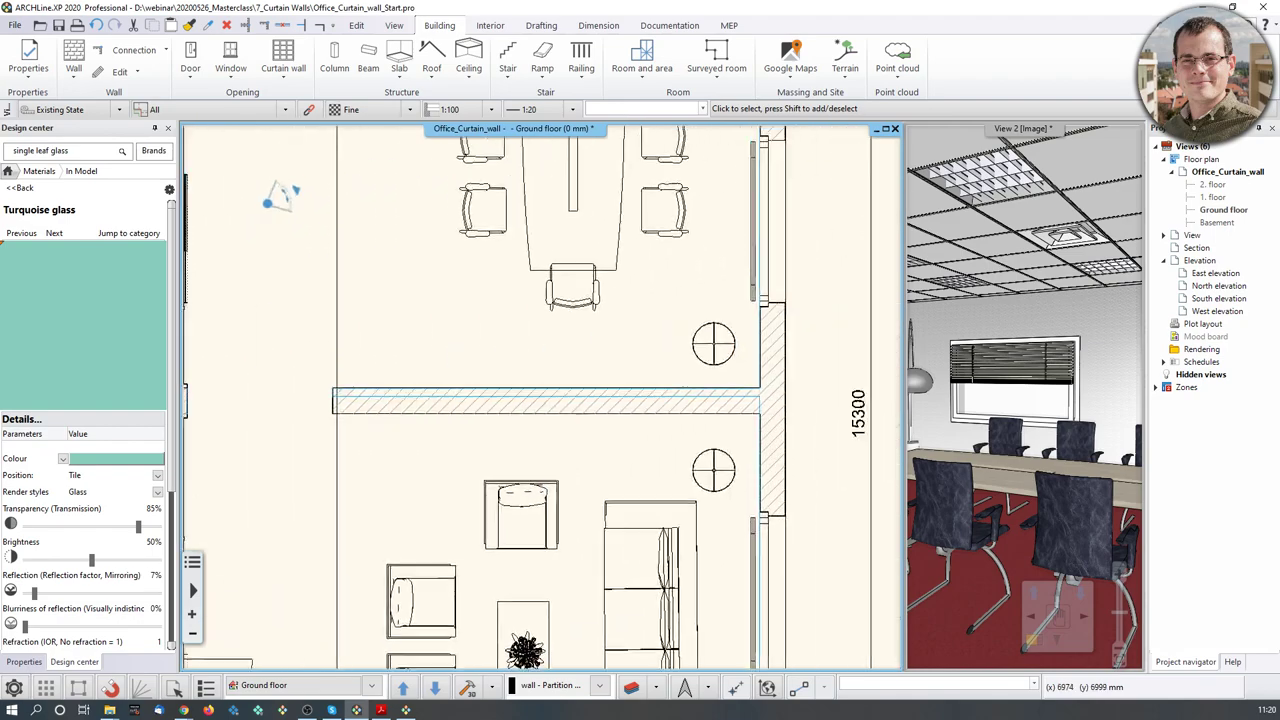
left_click(494, 412)
scroll(573, 406, "down", 3)
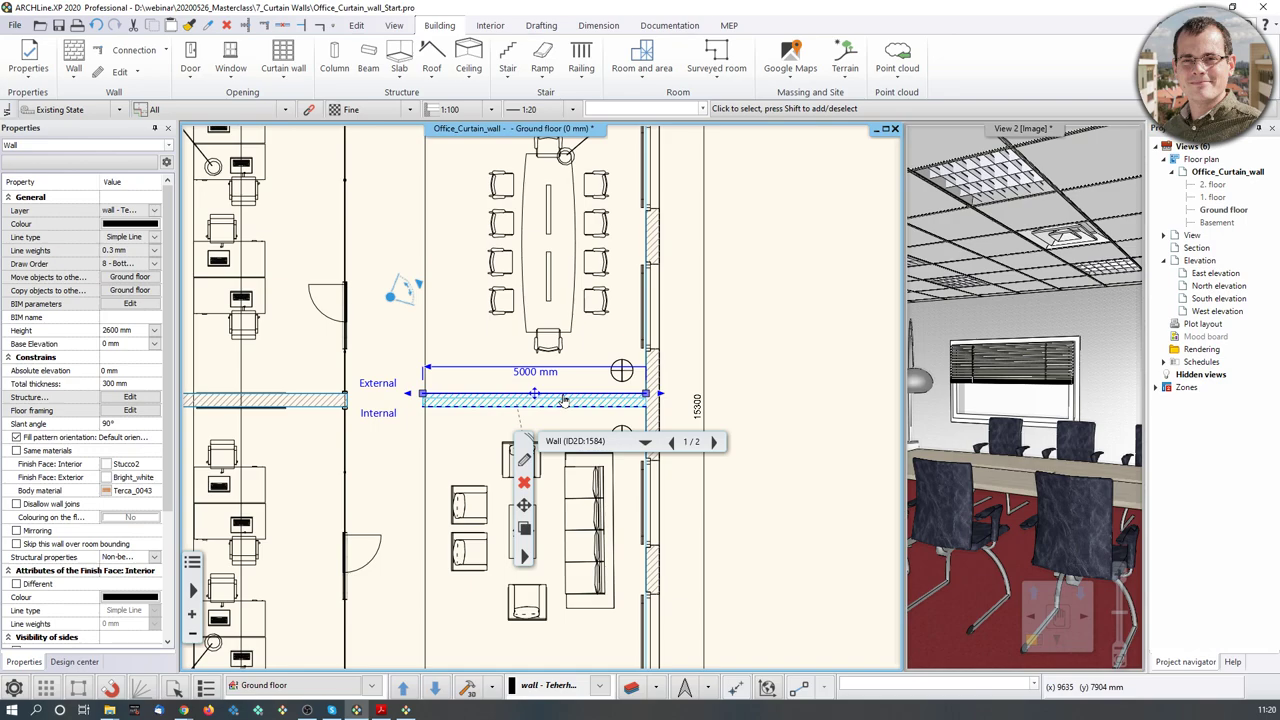
key("Delete")
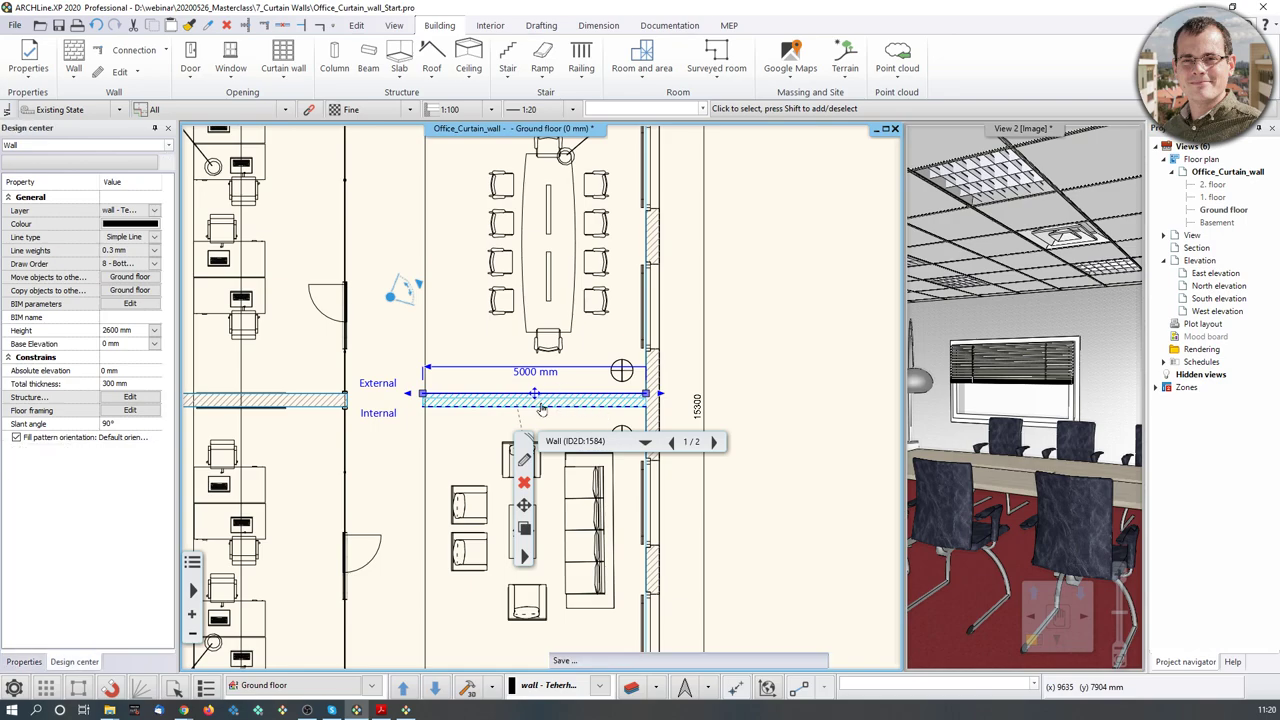
Draw a 5000 mm wall between meeting room and lounge in style "1 rétegű 10-es fal", with the reference line on its left side.
middle_click_drag(682, 398, 710, 398)
scroll(702, 413, "up", 2)
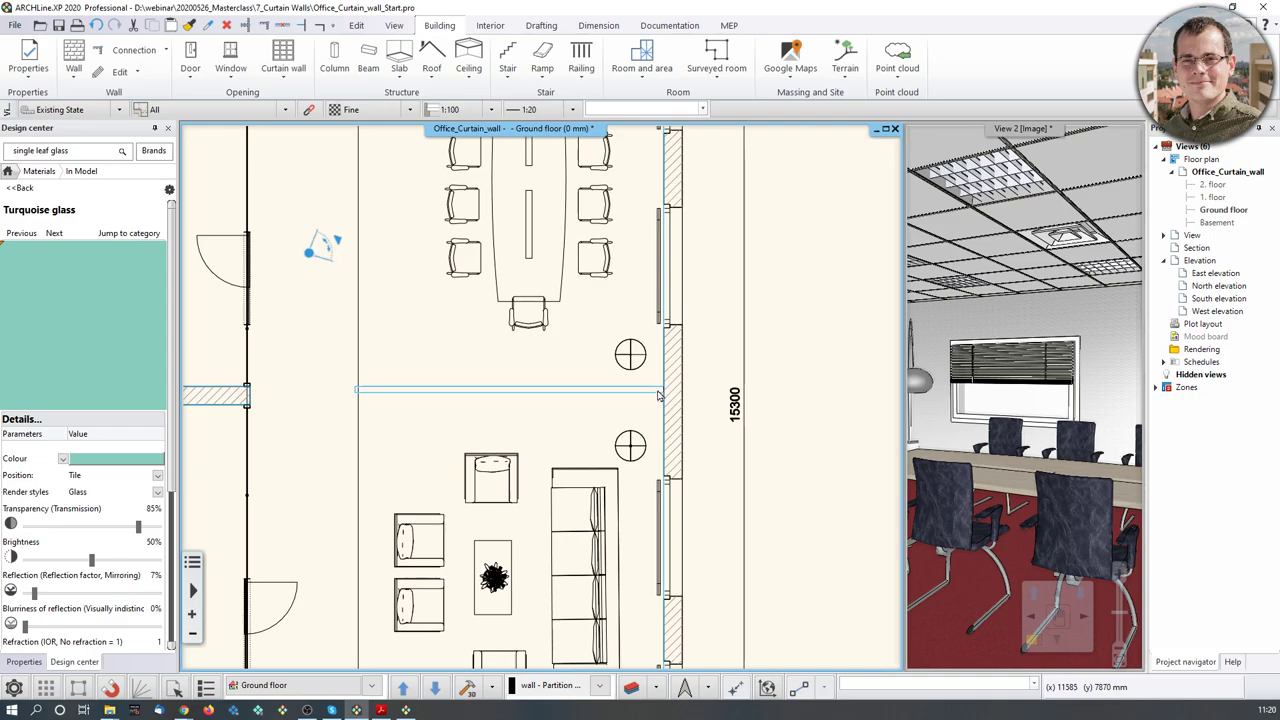
middle_click_drag(358, 324, 383, 446)
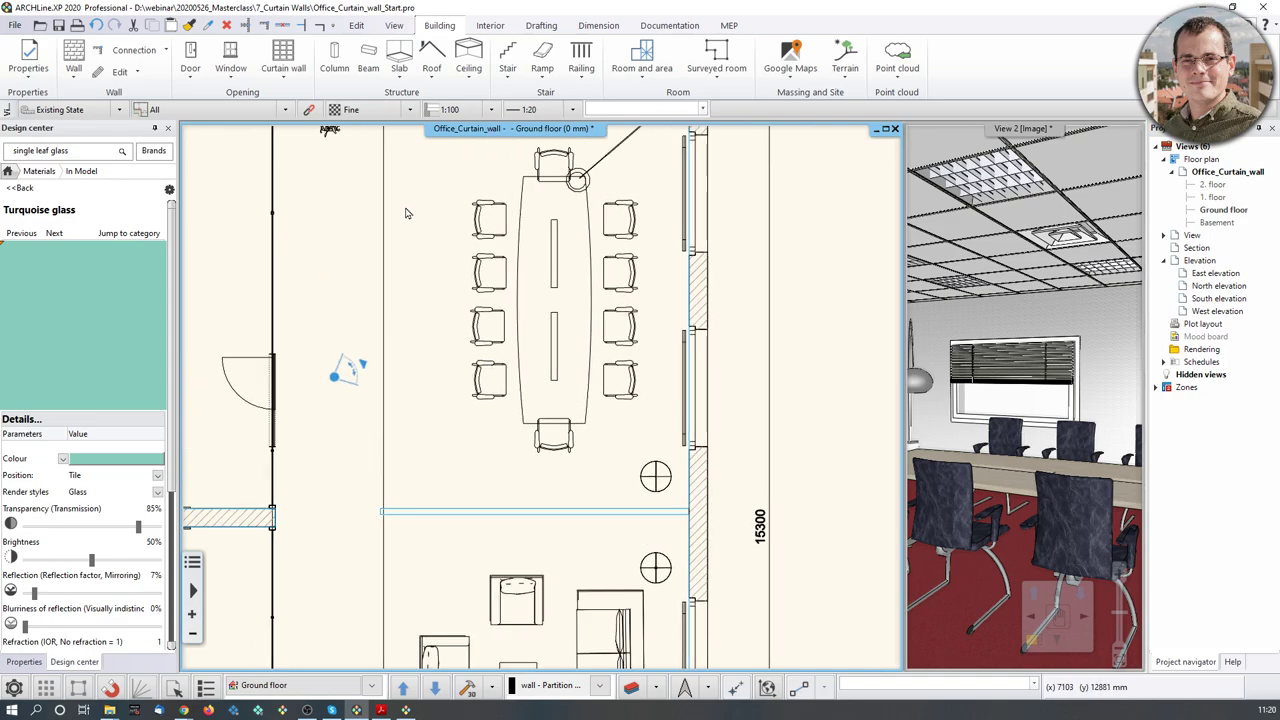
left_click(72, 74)
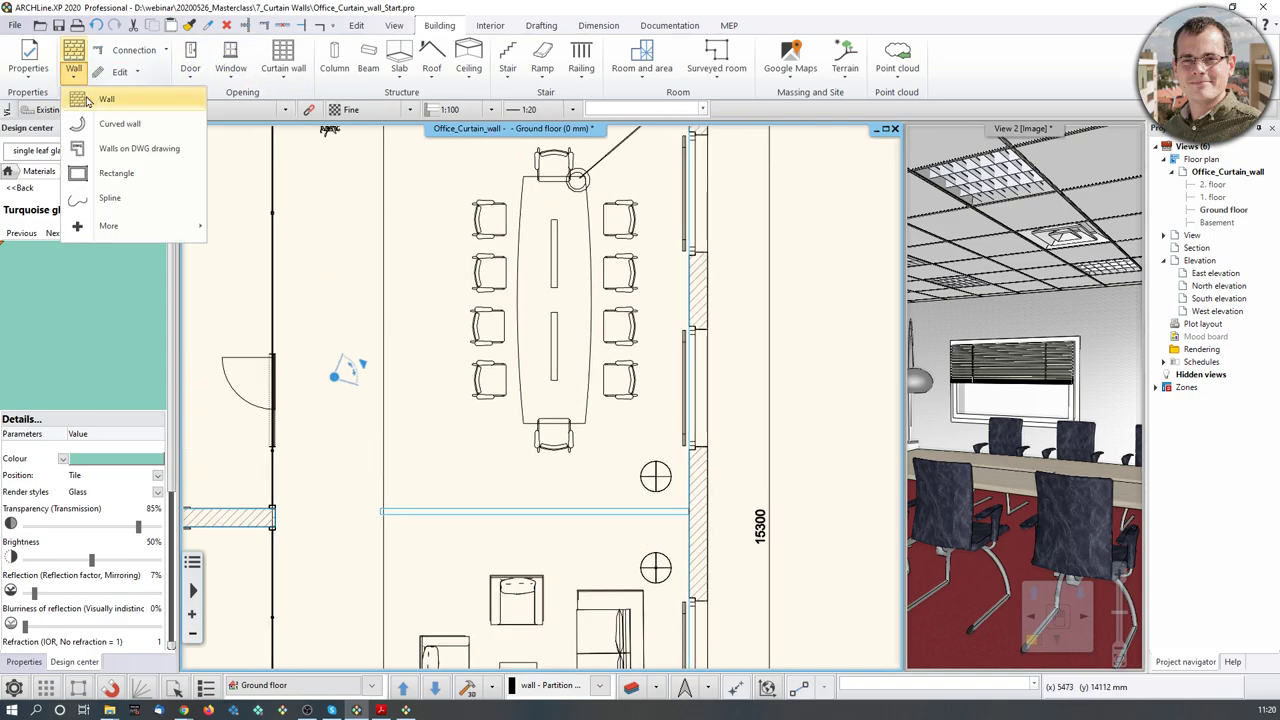
left_click(86, 96)
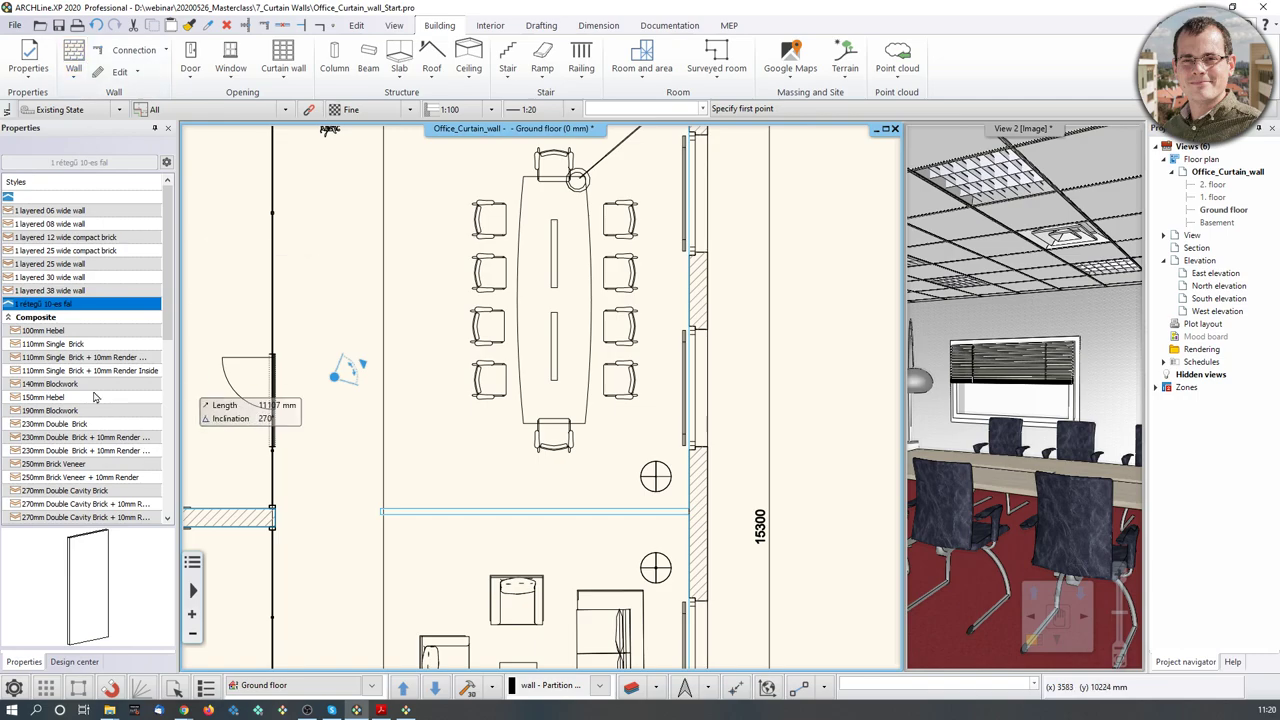
scroll(690, 515, "up", 3)
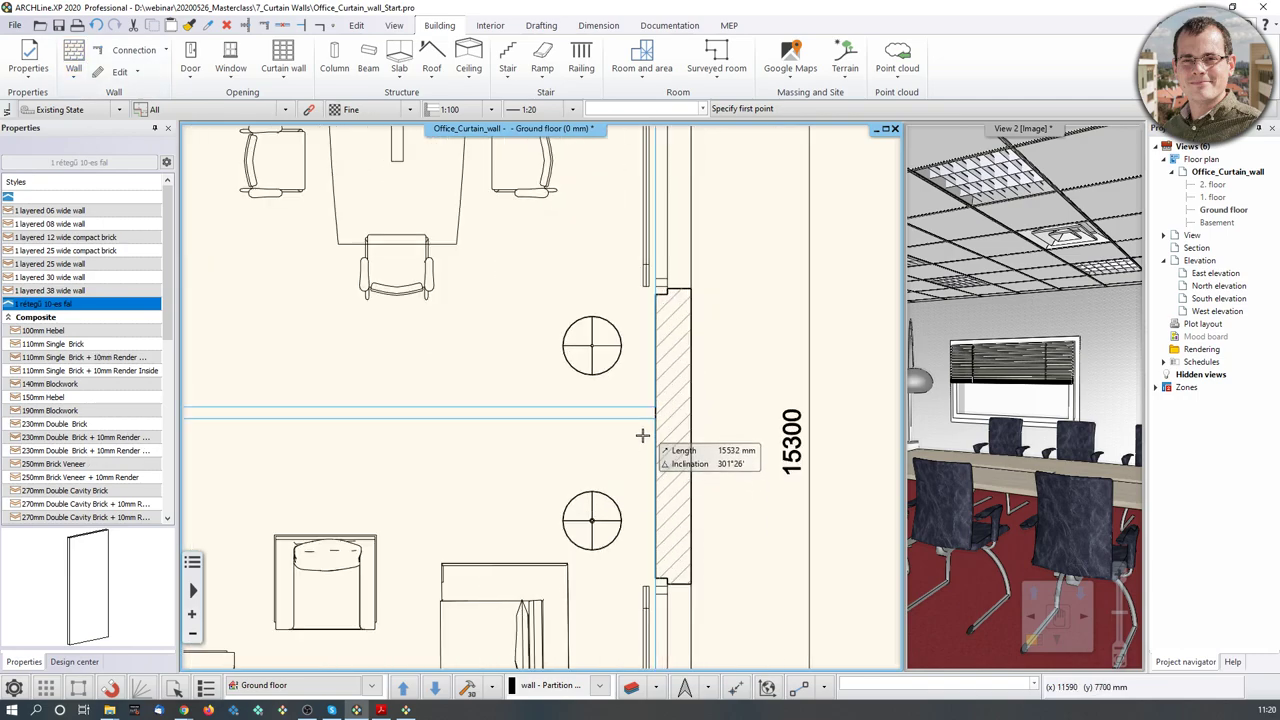
left_click(656, 408)
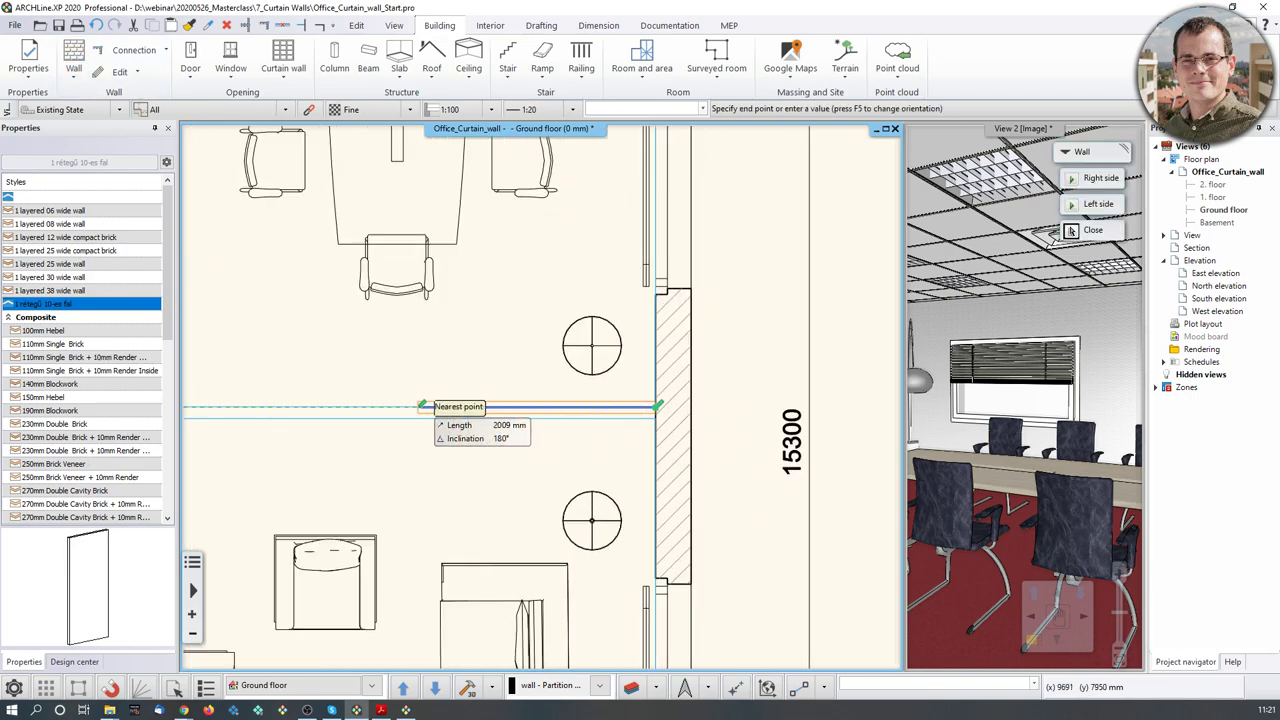
key("F5")
key("F5")
middle_click_drag(280, 407, 701, 426)
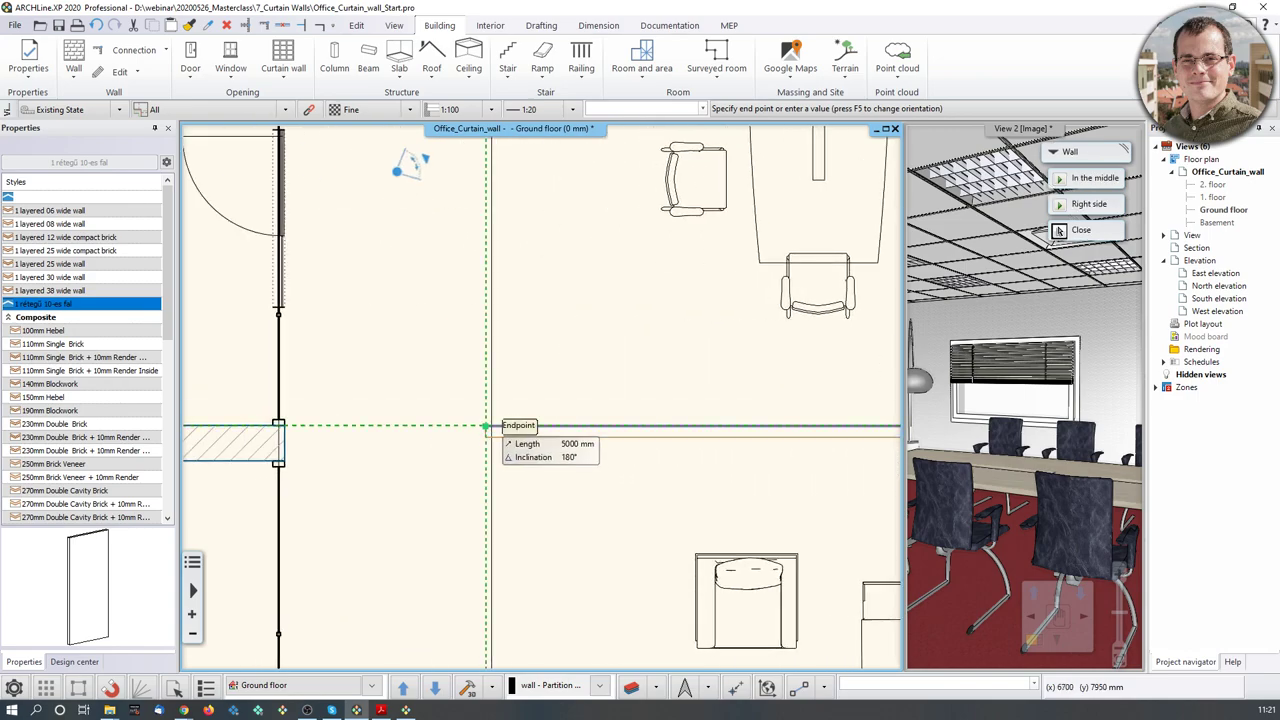
left_click(491, 426)
Continue the wall along the corridor side of the meeting room for 7050 mm up to the exterior wall, and finish it.
middle_click_drag(491, 220, 452, 639)
middle_click_drag(492, 353, 434, 632)
left_click(395, 293)
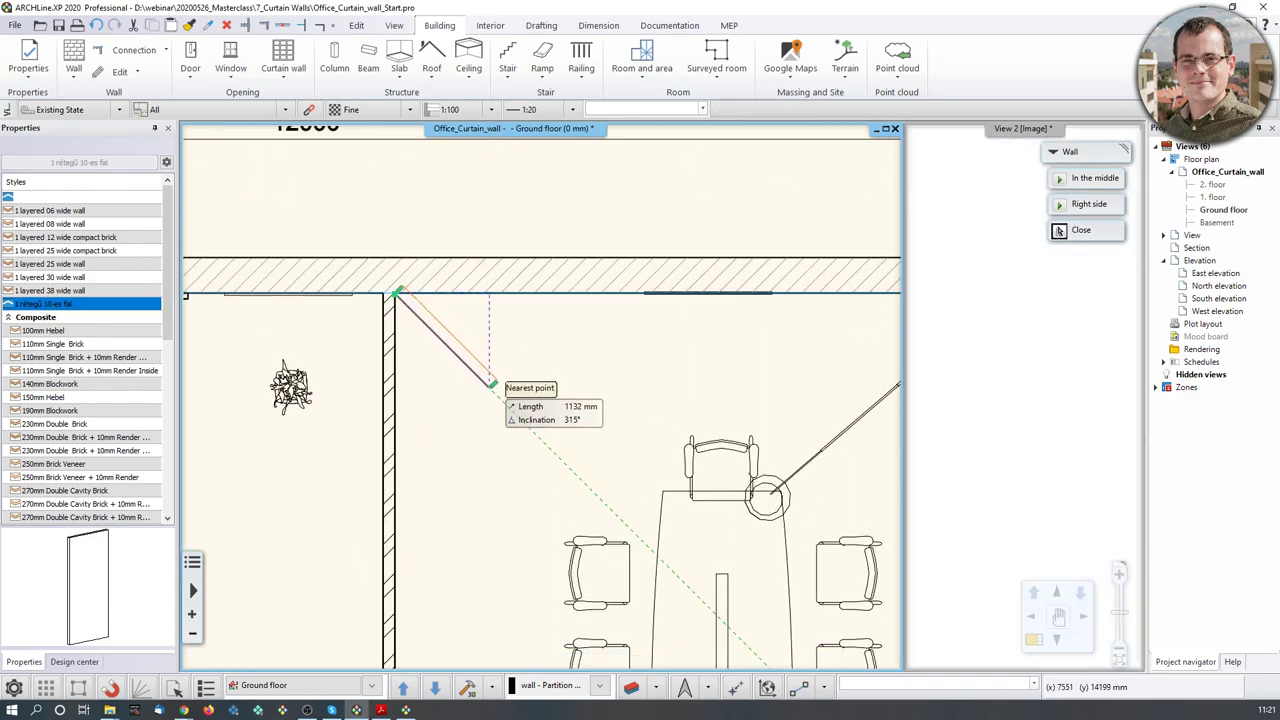
key("Escape")
key("Escape")
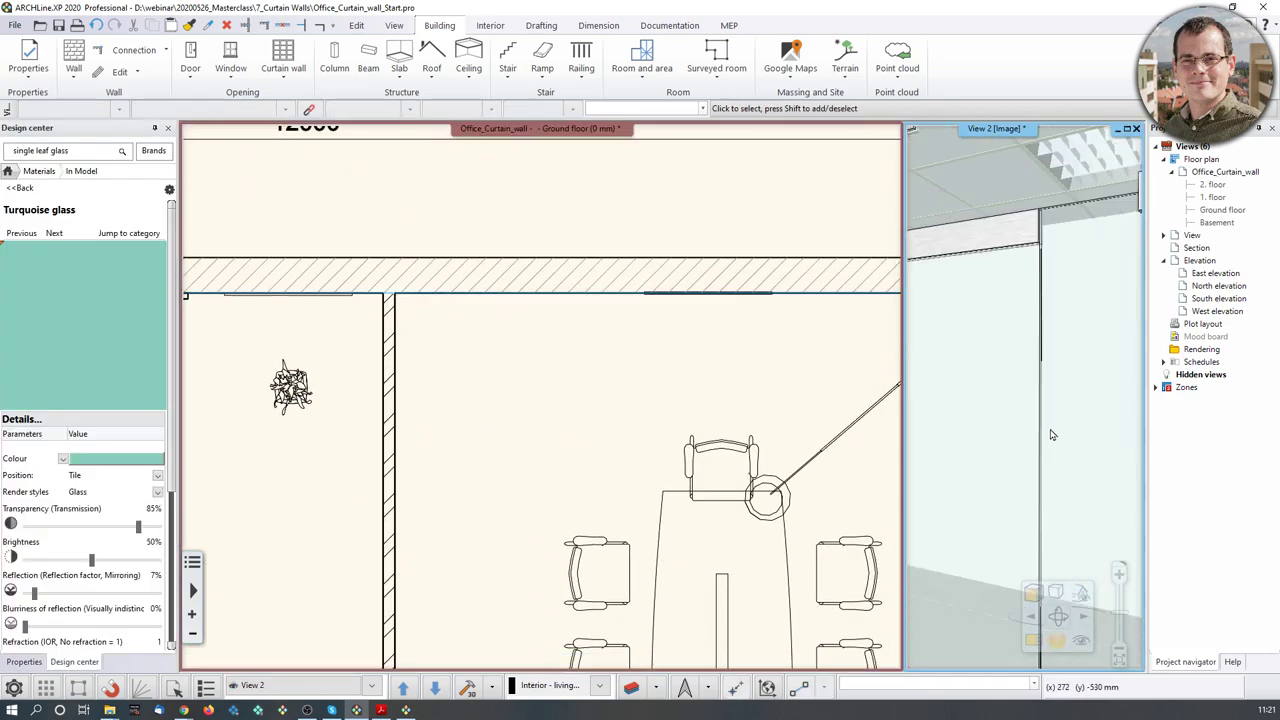
Convert the corridor-side wall and the lounge-side wall of the meeting room into curtain walls.
left_click(1033, 640)
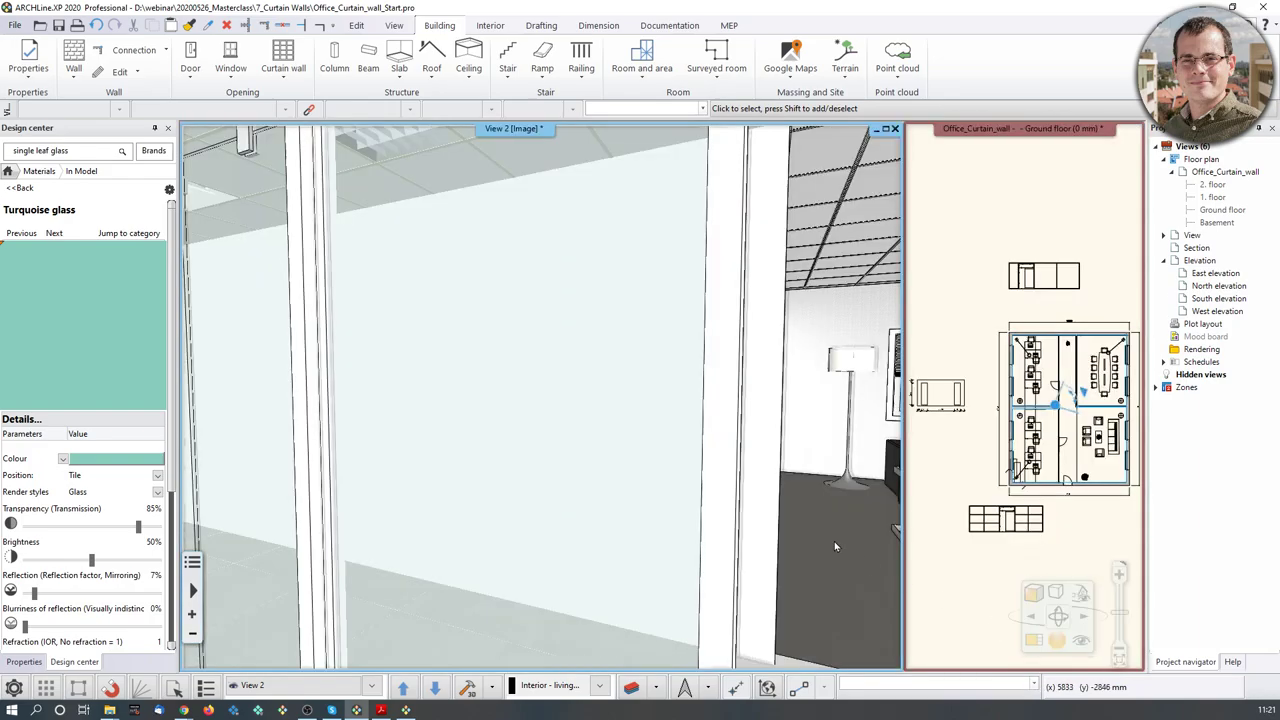
mouse_move(834, 541)
middle_mouse_down()
mouse_move(780, 513)
mouse_move(840, 505)
mouse_move(523, 443)
mouse_move(654, 454)
mouse_move(569, 456)
middle_mouse_up()
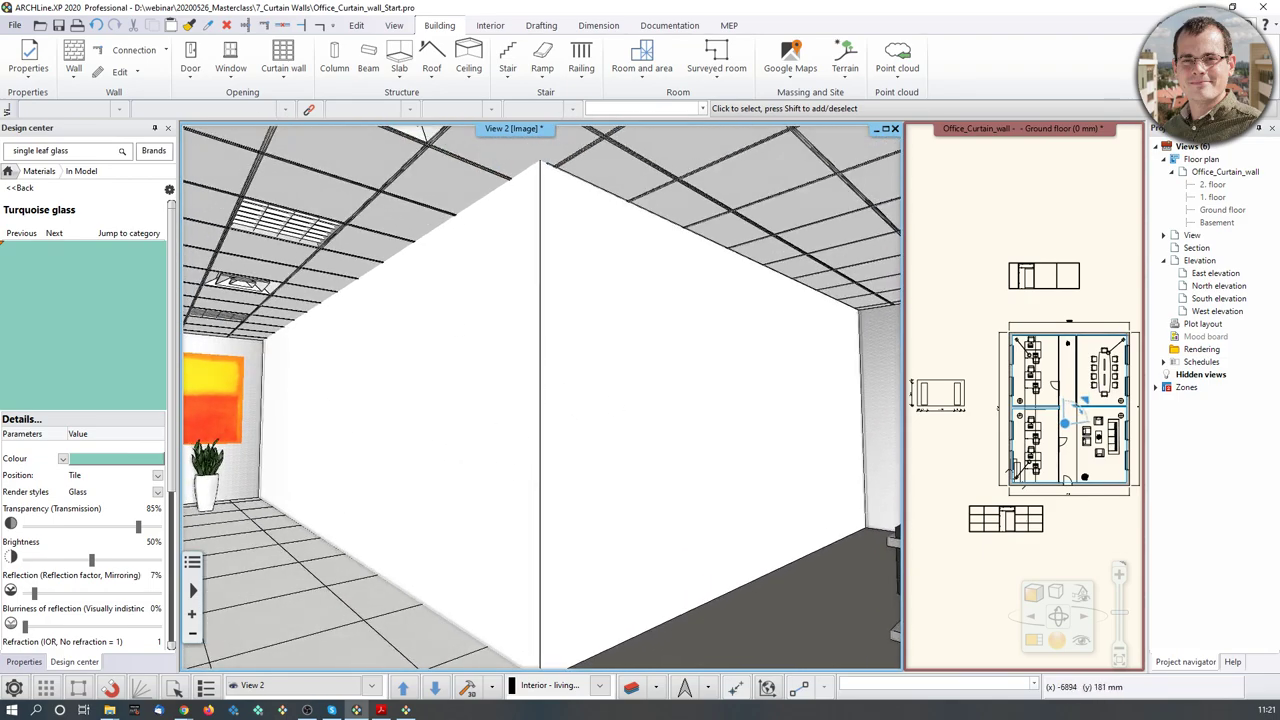
left_click(487, 372)
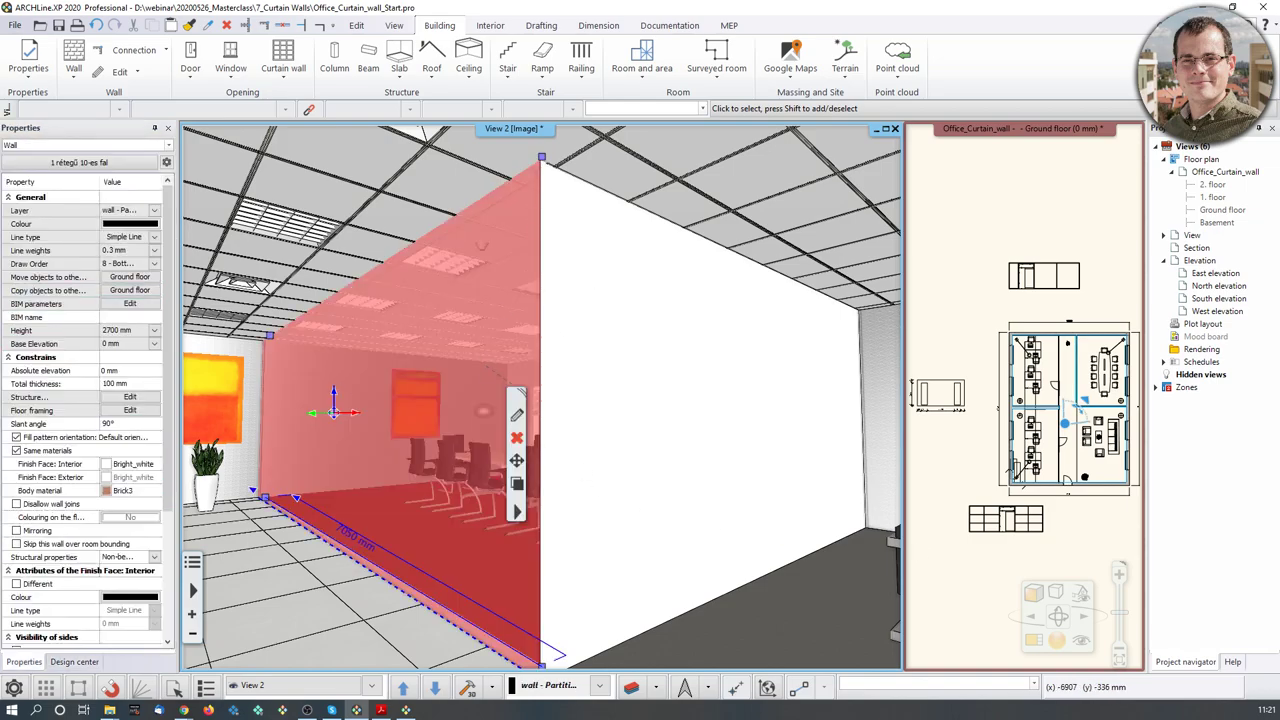
middle_click_drag(1029, 425, 995, 408)
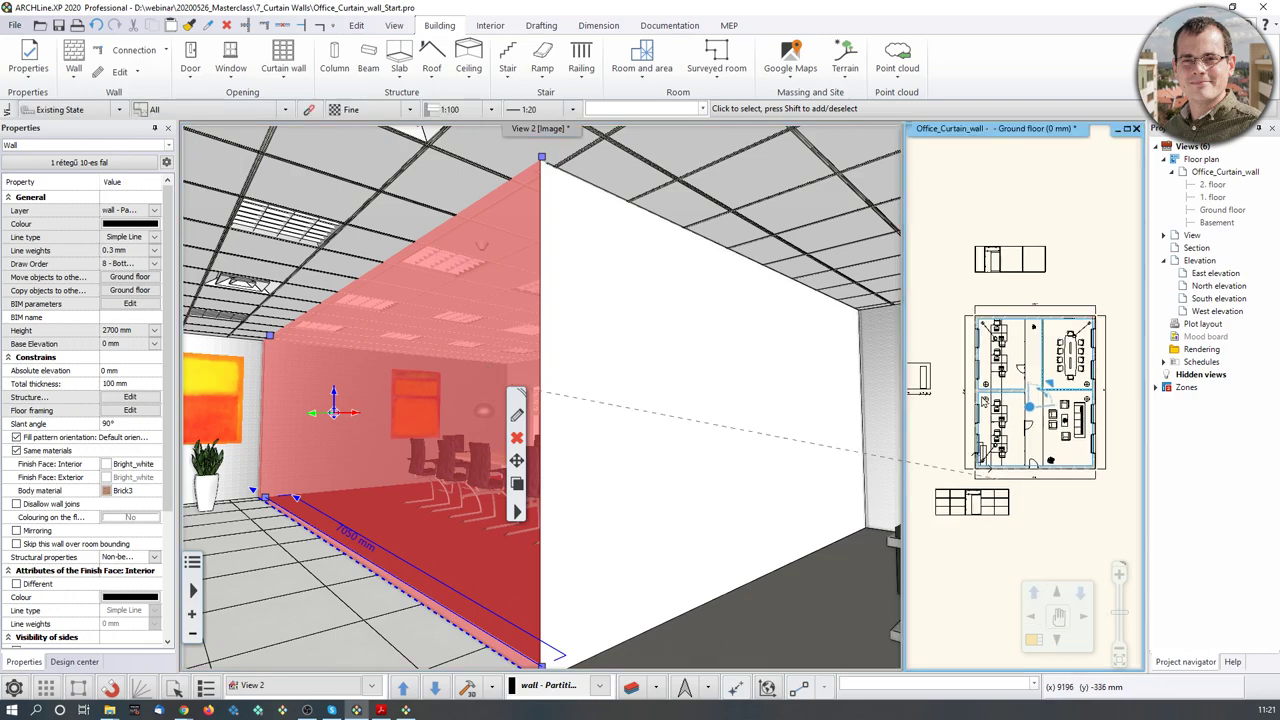
left_click(1097, 194)
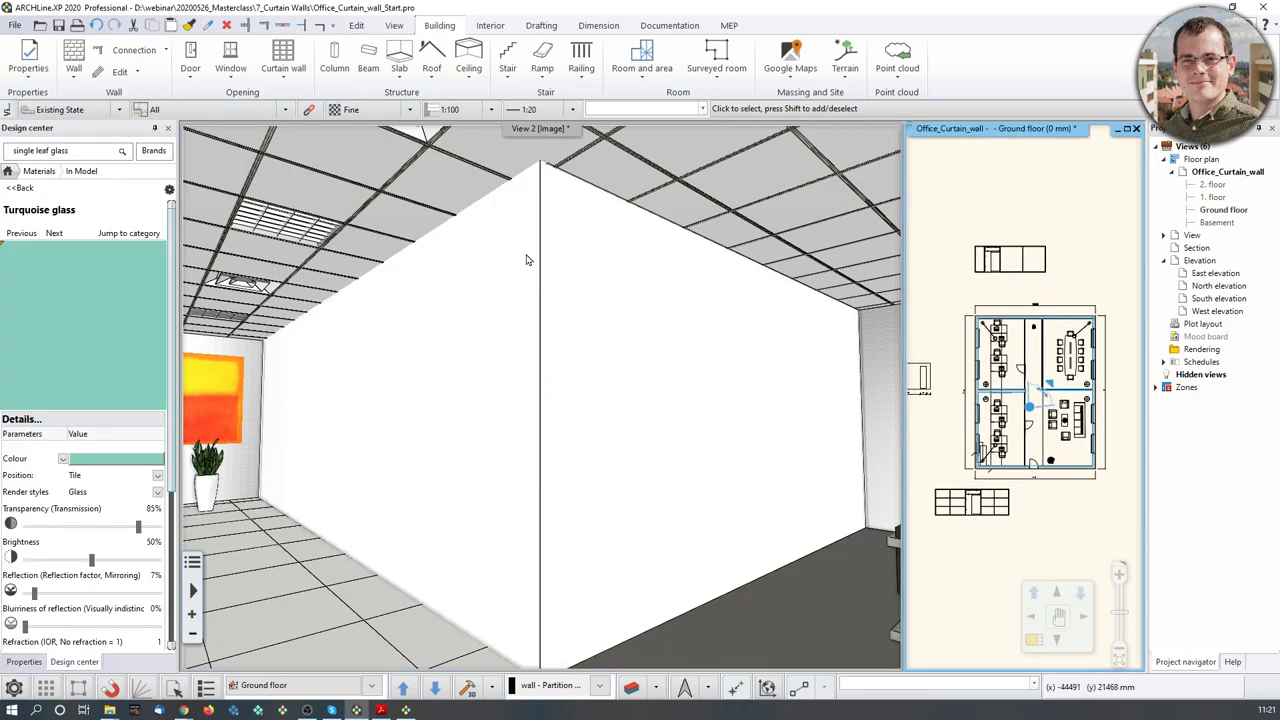
scroll(1078, 345, "up", 3)
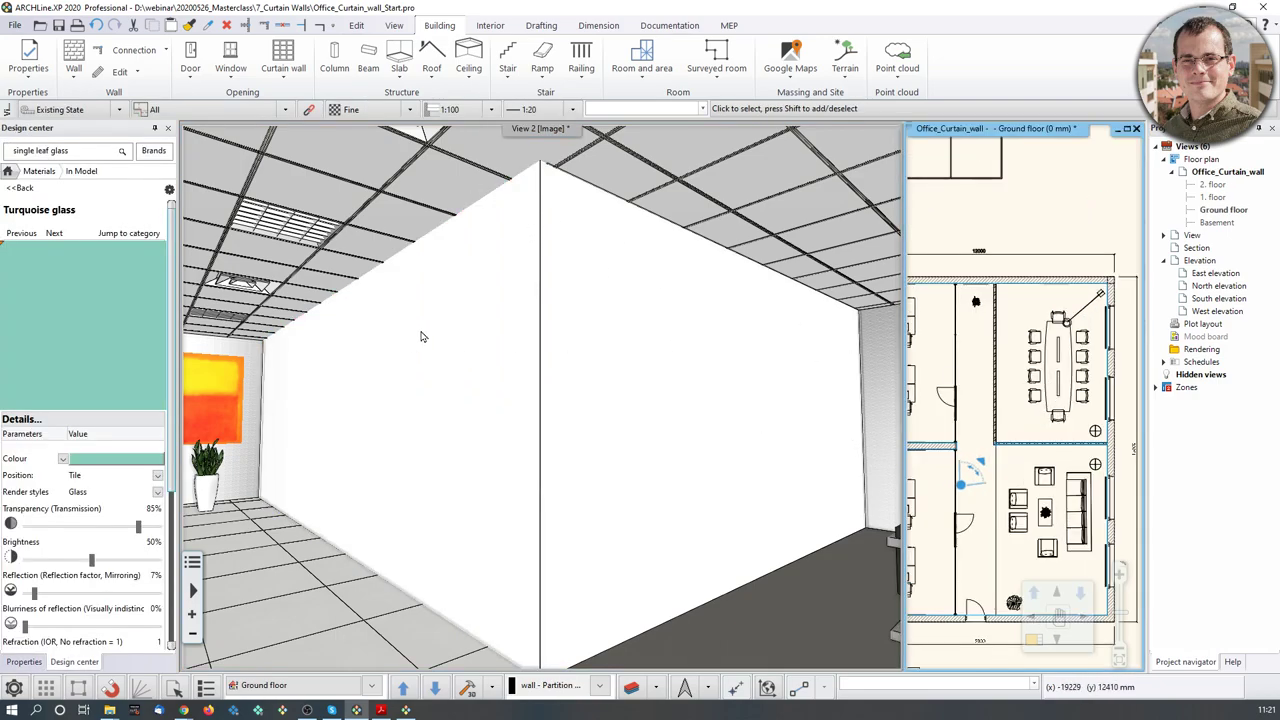
left_click(272, 80)
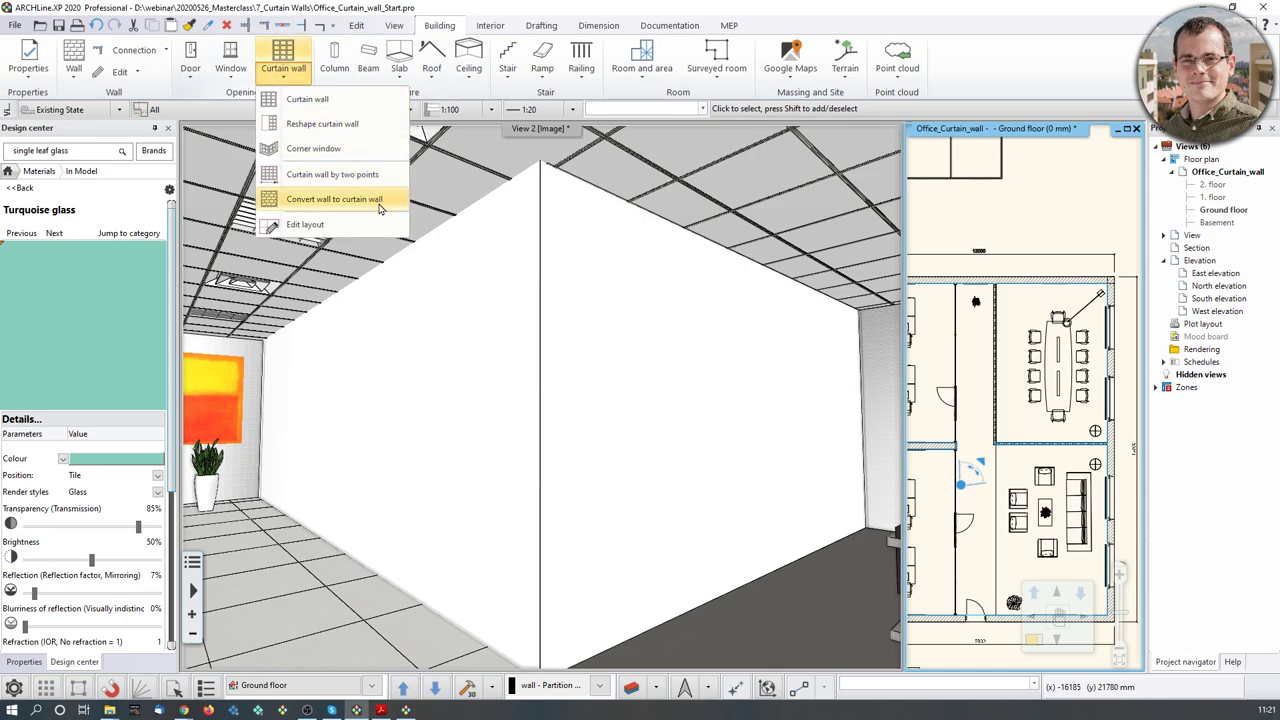
left_click(334, 199)
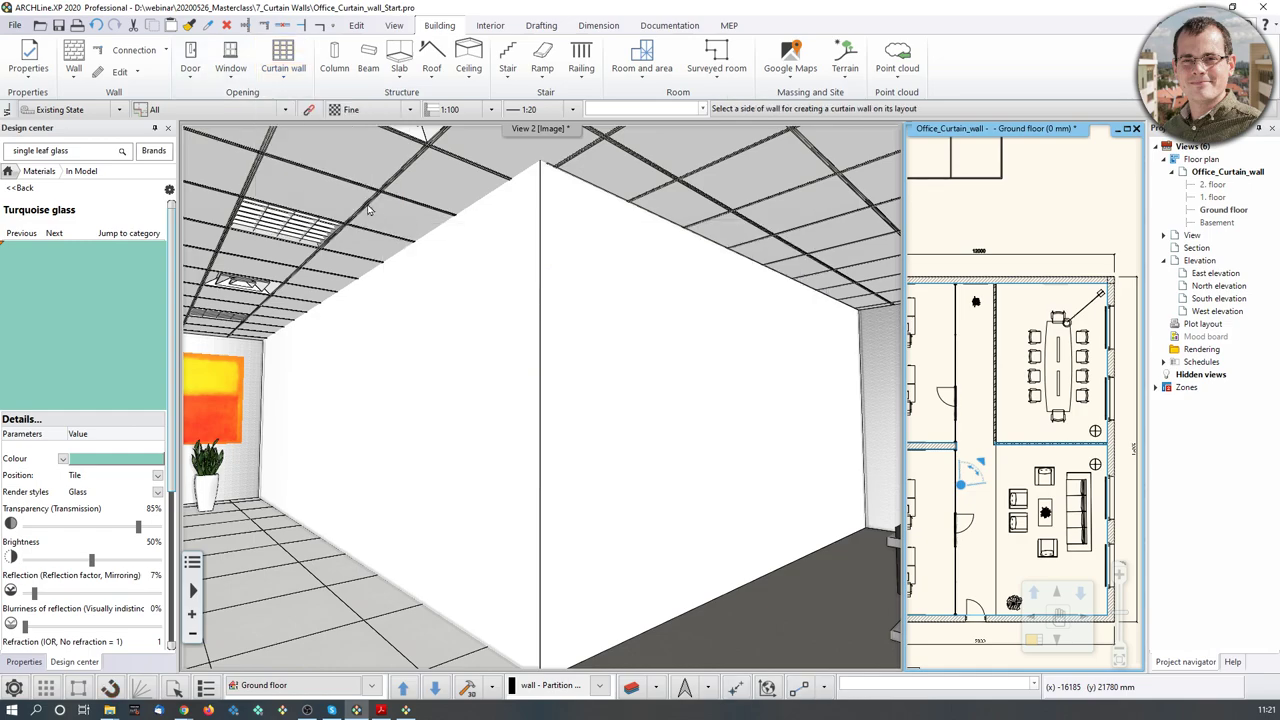
left_click(997, 385)
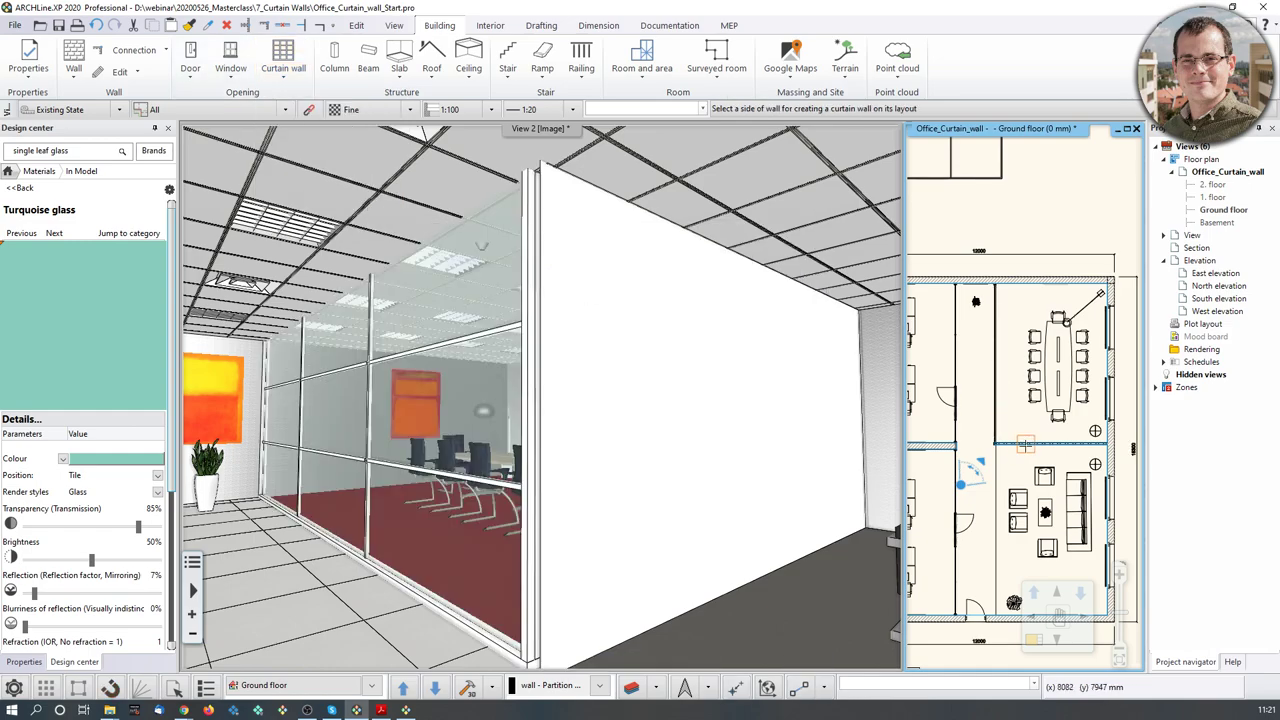
left_click(1016, 442)
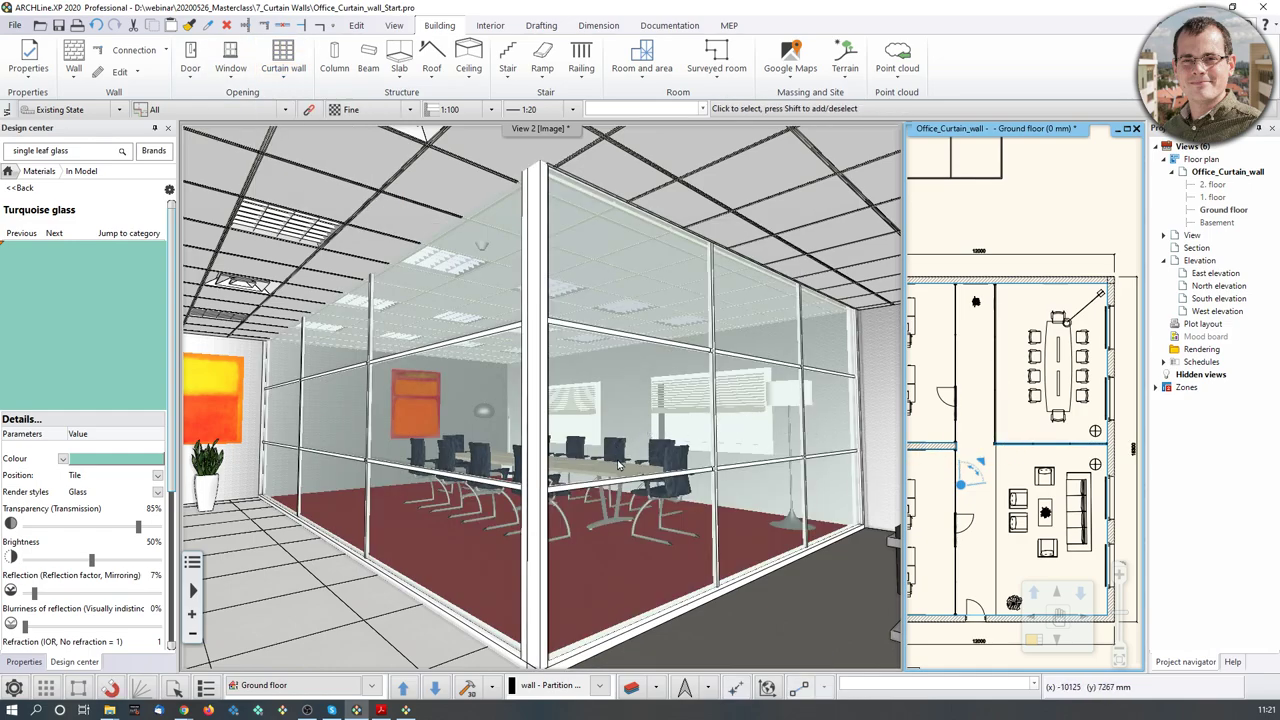
middle_click_drag(614, 517, 618, 489)
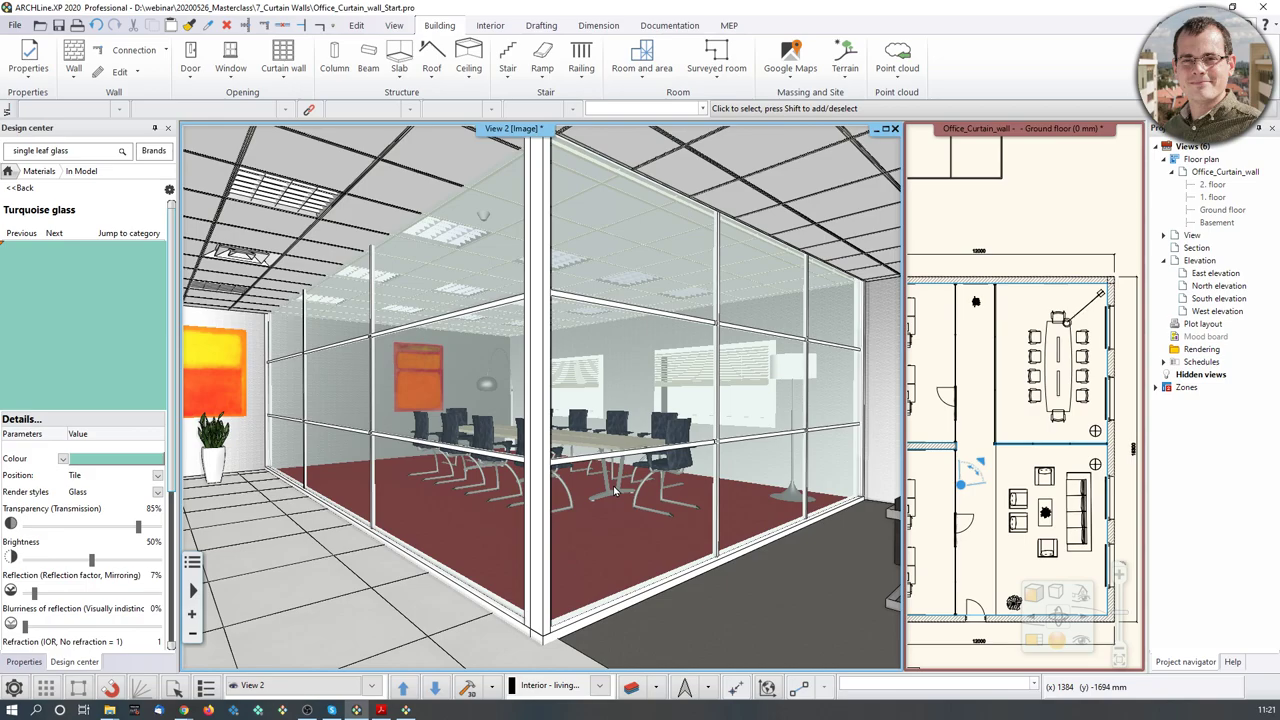
Try to change the height of the meeting room's corridor-side curtain wall from its upper endpoint.
left_click(447, 393)
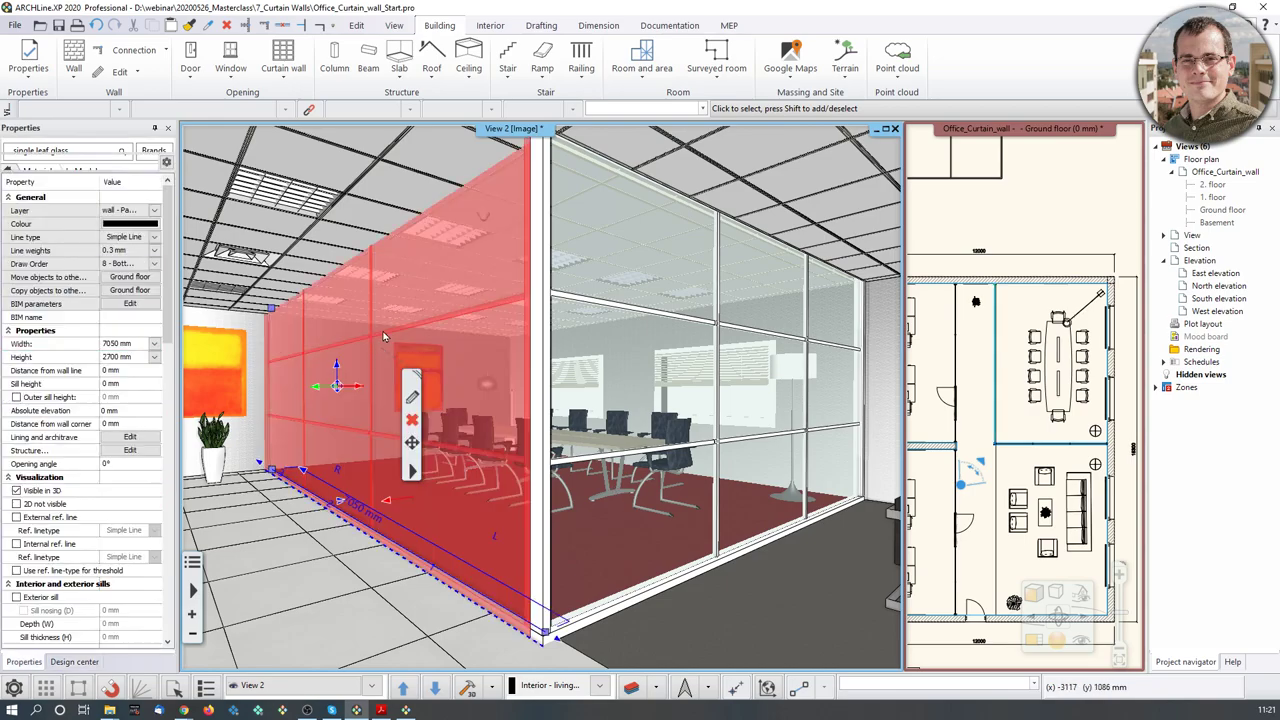
scroll(445, 390, "up", 5)
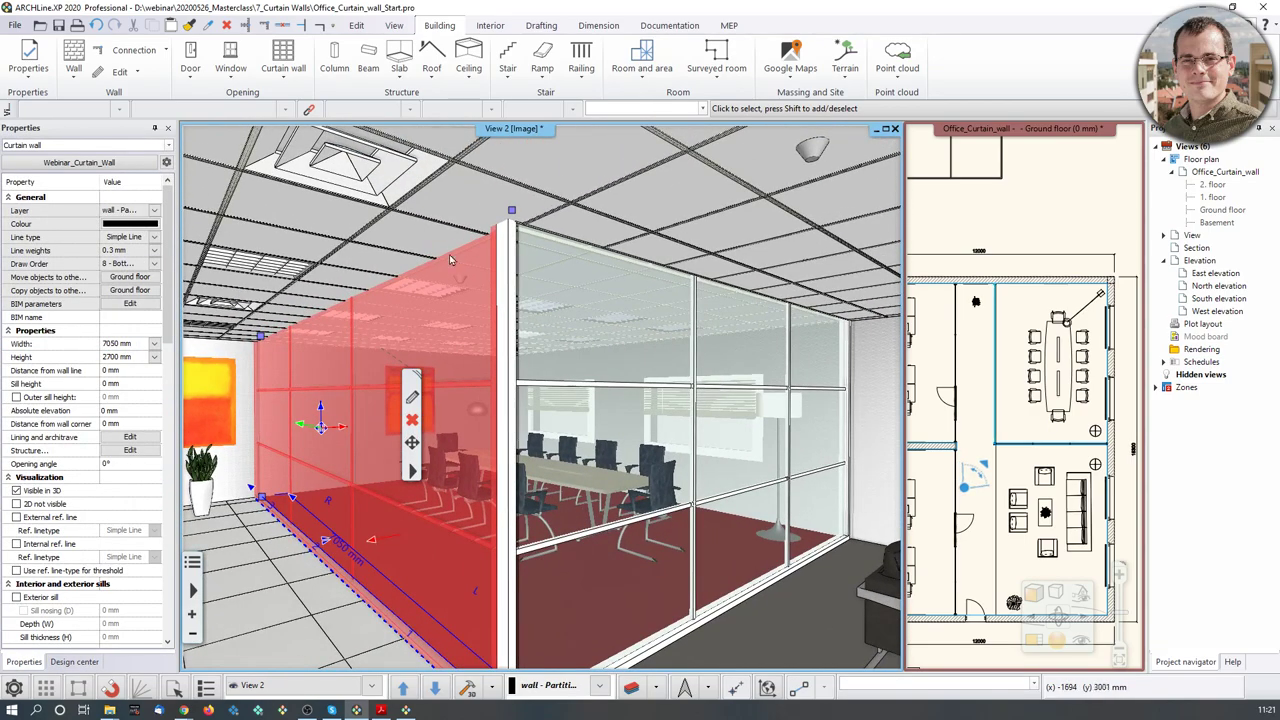
middle_click_drag(450, 260, 527, 290)
scroll(531, 258, "up", 3)
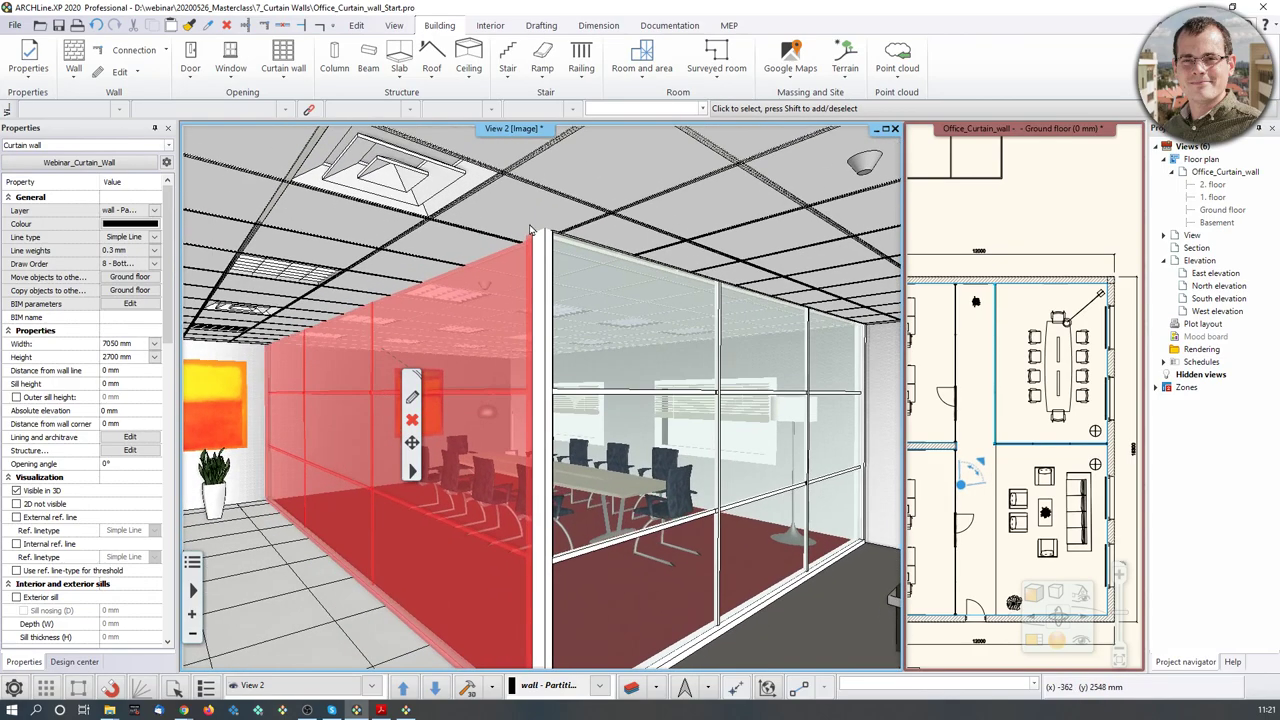
scroll(551, 190, "up", 2)
right_click(551, 168)
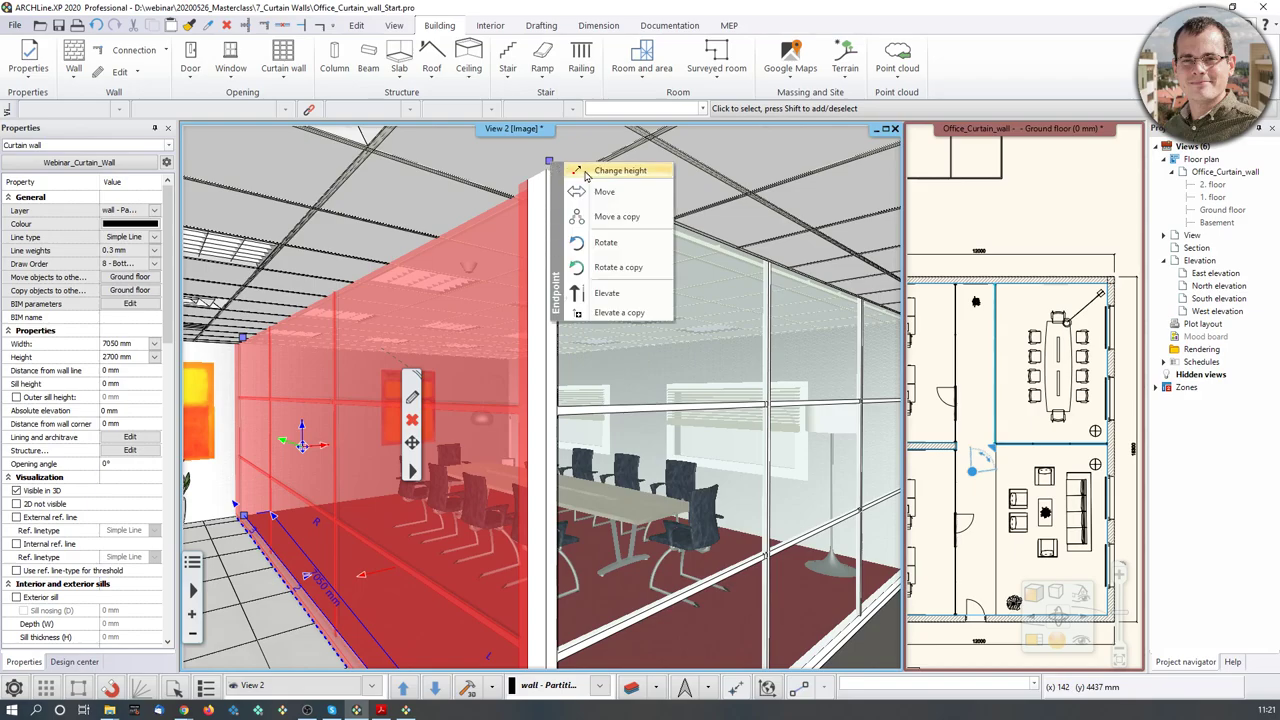
left_click(590, 170)
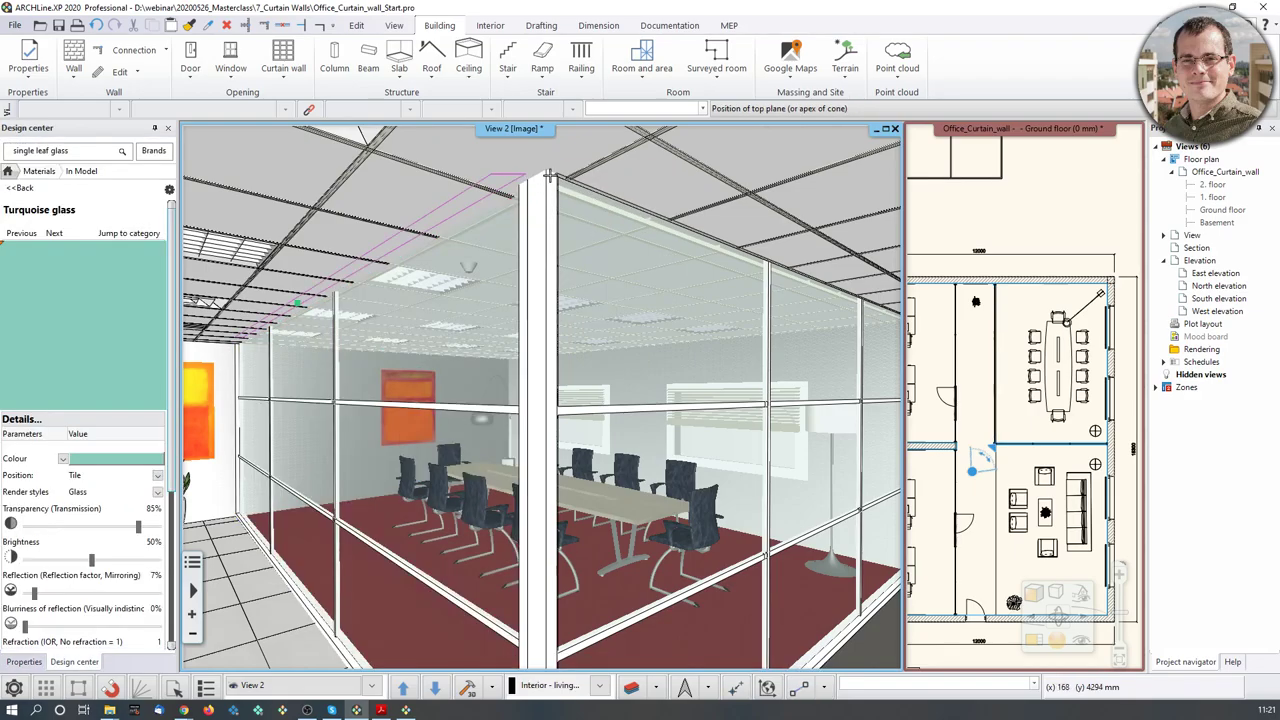
left_click(546, 176)
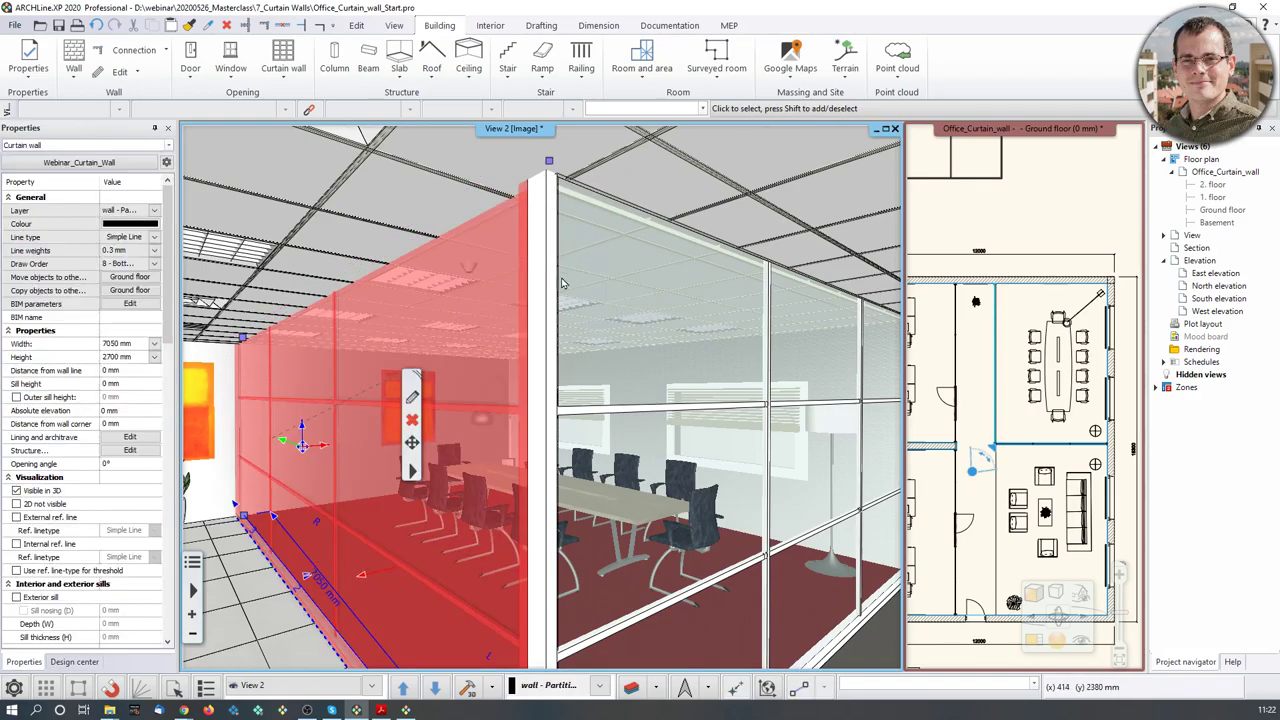
Copy properties from the office curtain wall across the corridor, including only the enclosing box height.
middle_click_drag(513, 232, 303, 334)
key("Escape")
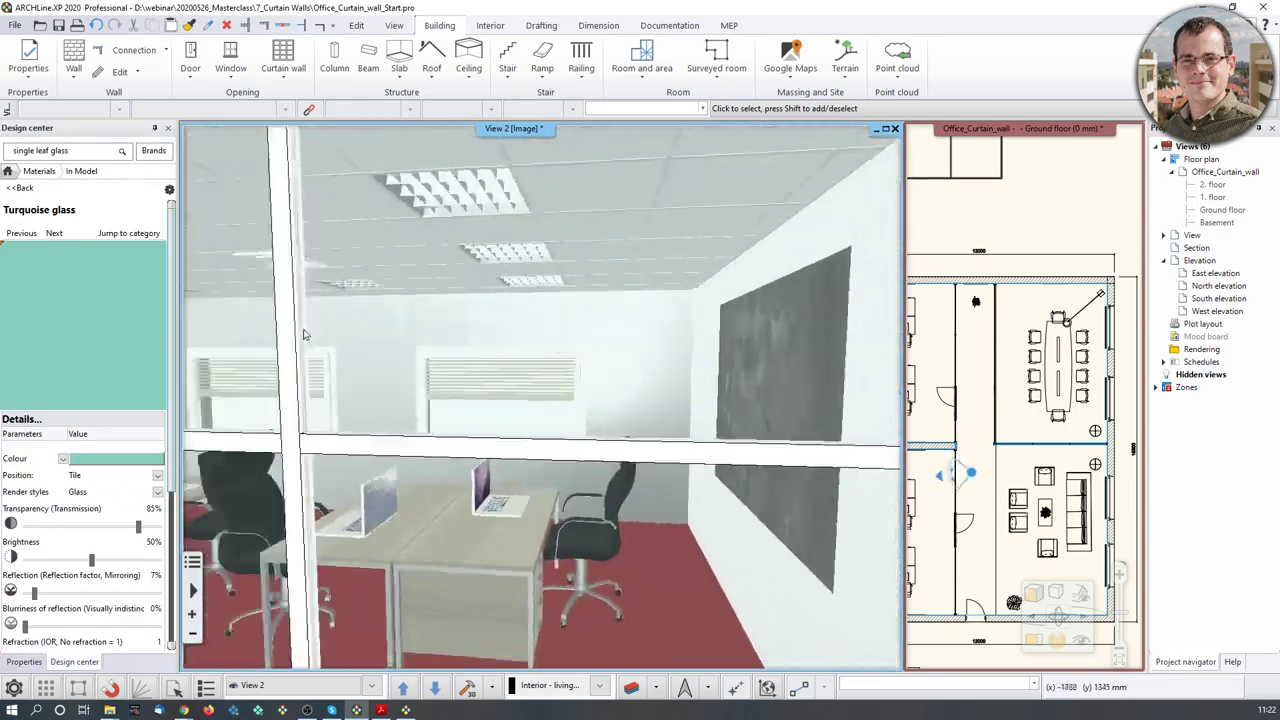
scroll(303, 334, "down", 3)
left_click(616, 344)
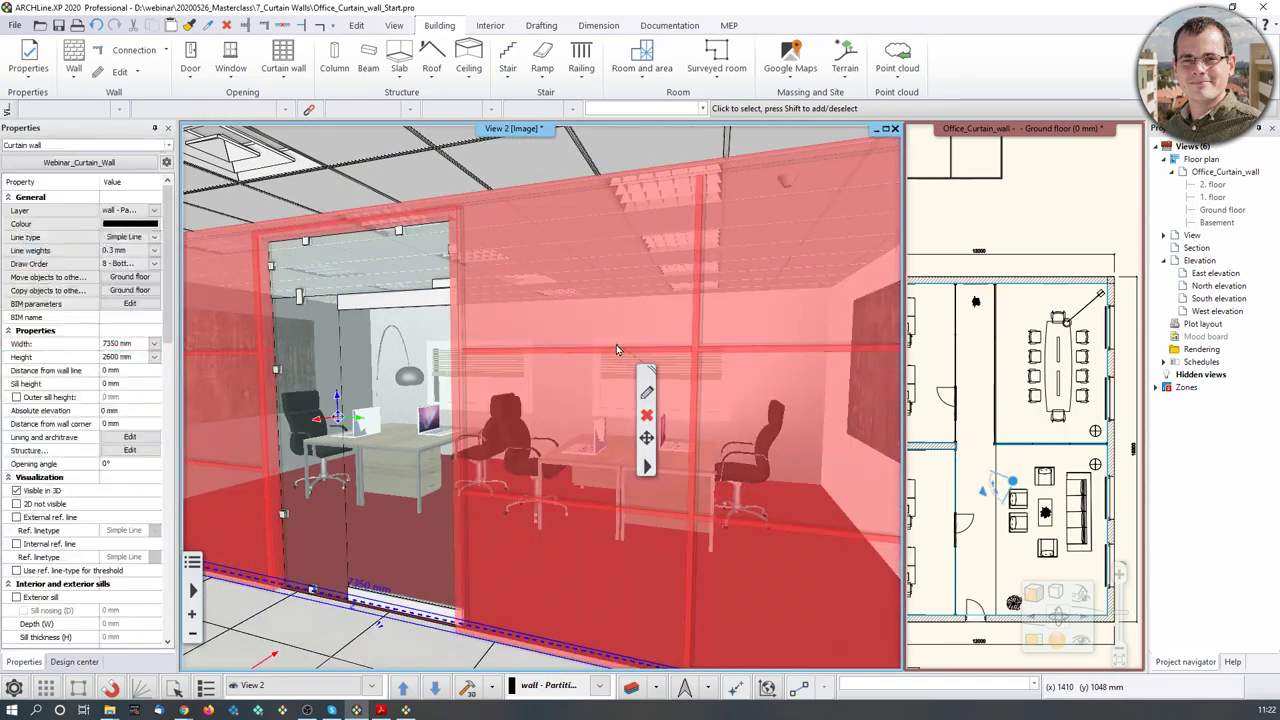
right_click(616, 344)
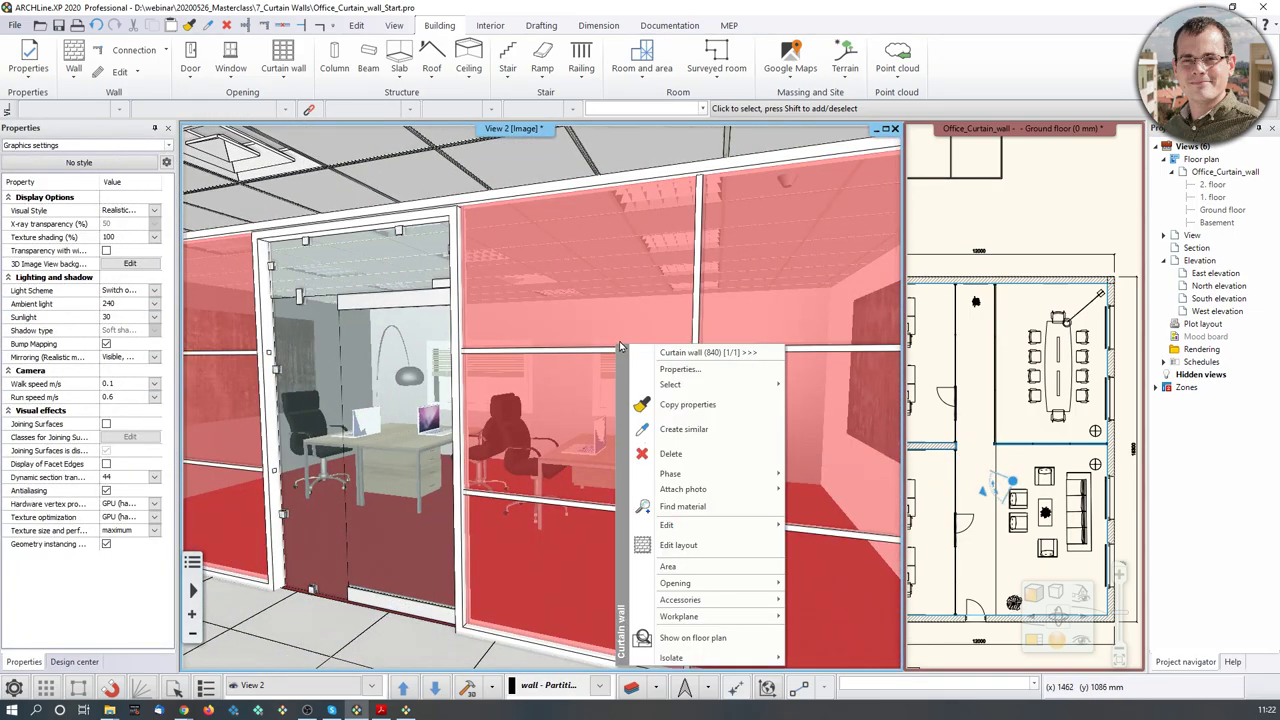
left_click(710, 405)
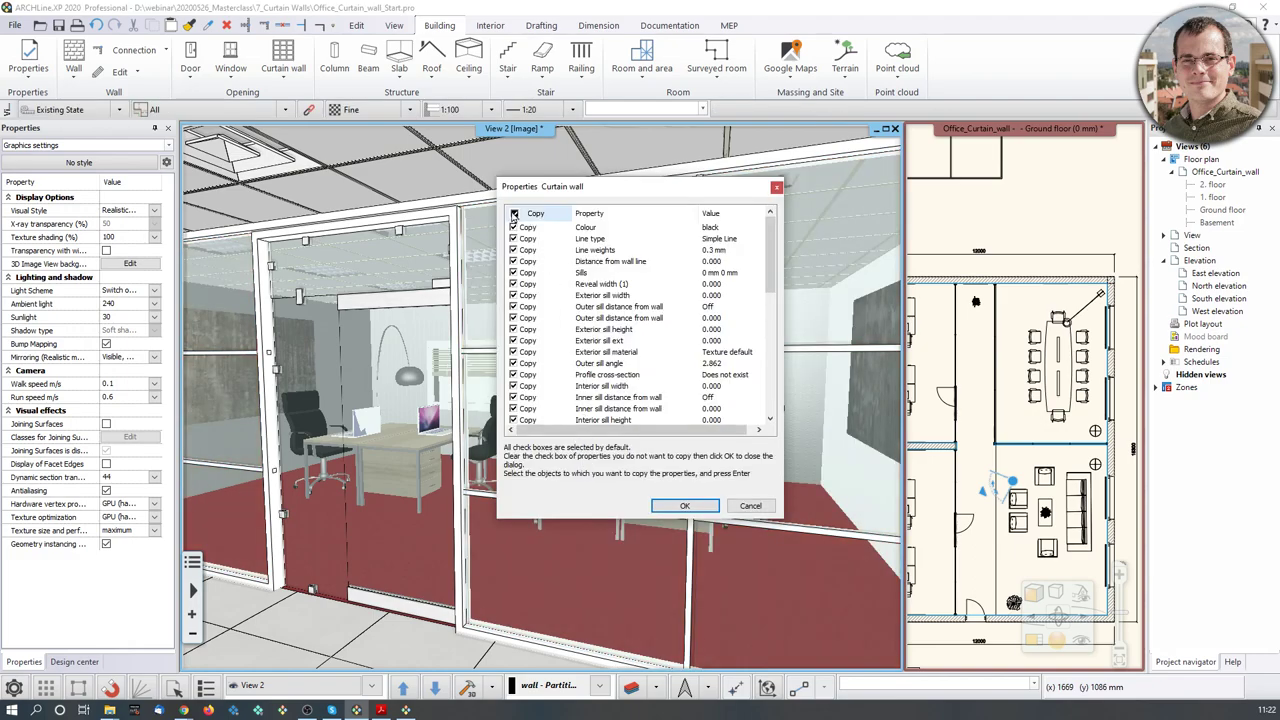
left_click(514, 213)
left_click_drag(768, 255, 773, 380)
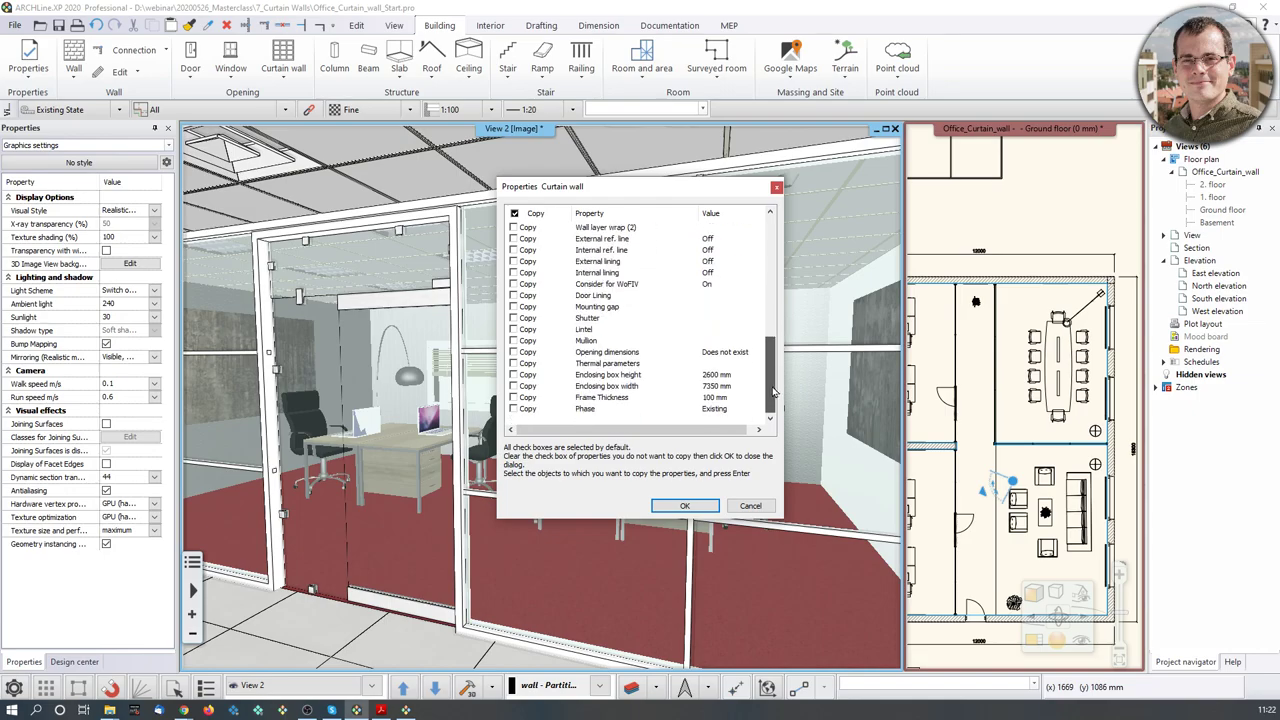
left_click(514, 374)
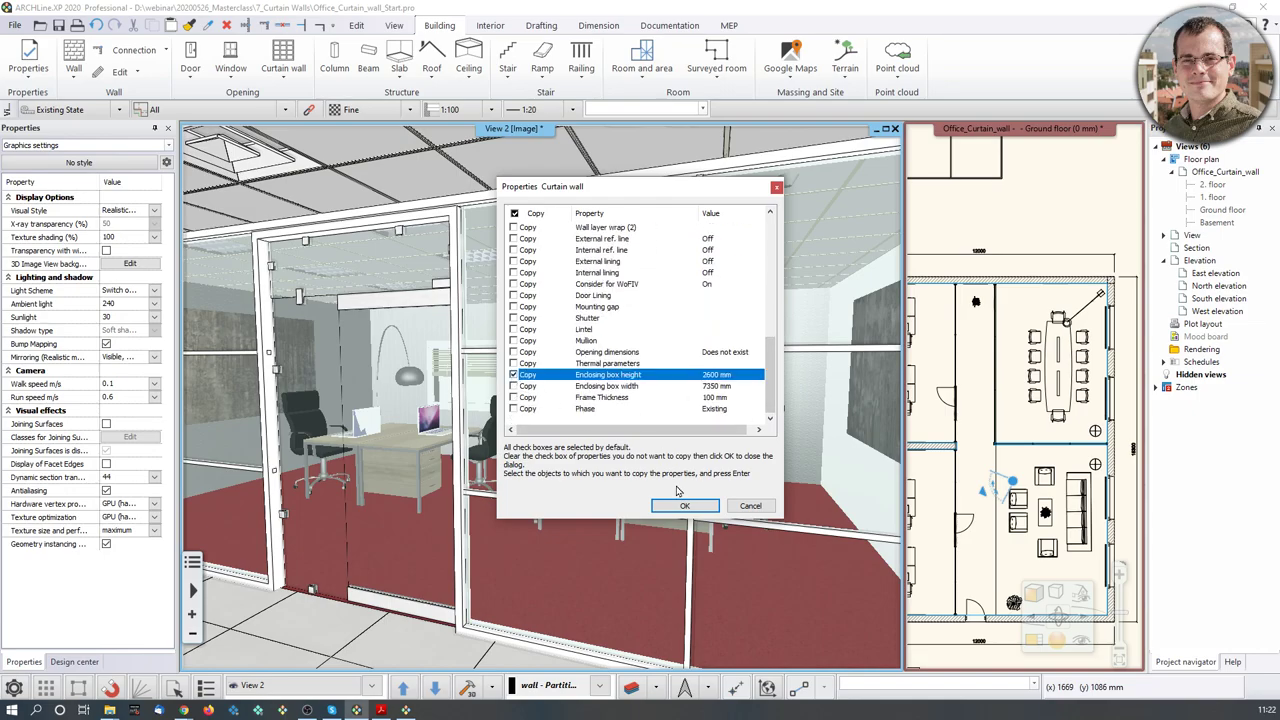
left_click(681, 506)
Try to apply the copied height to the meeting room's corridor-side curtain wall.
middle_click_drag(540, 406, 770, 392)
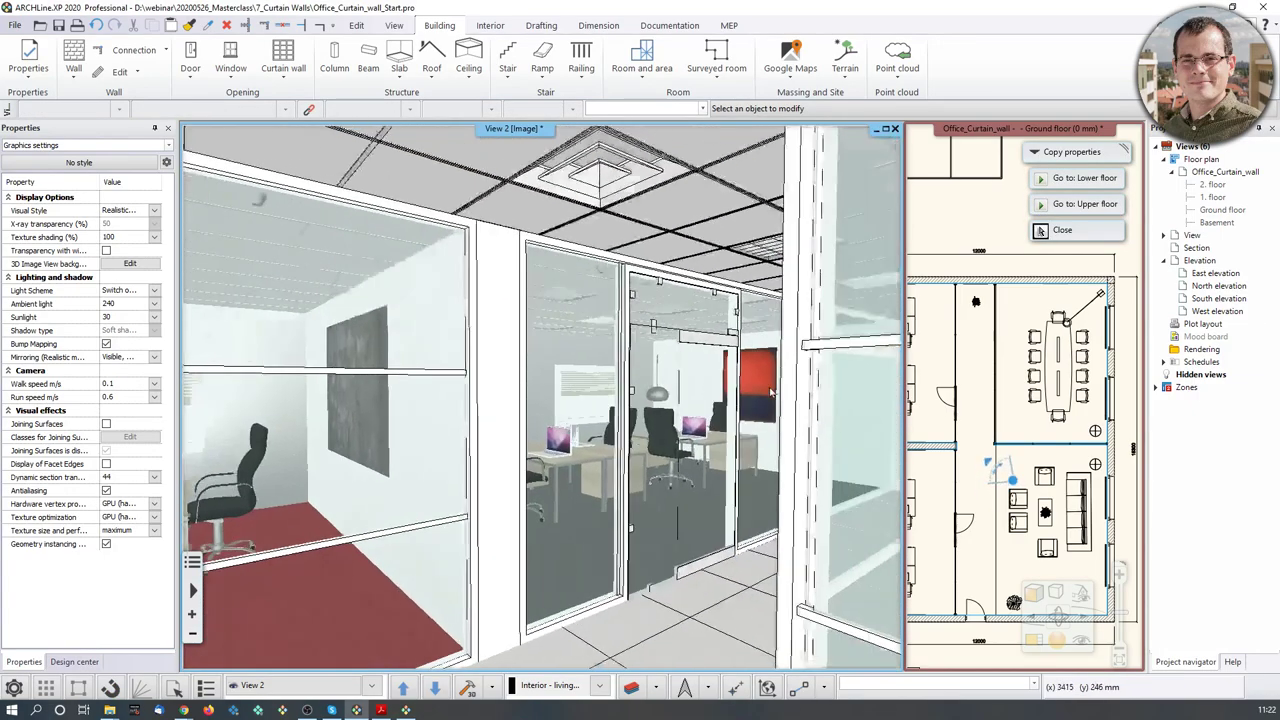
scroll(771, 392, "up", 6)
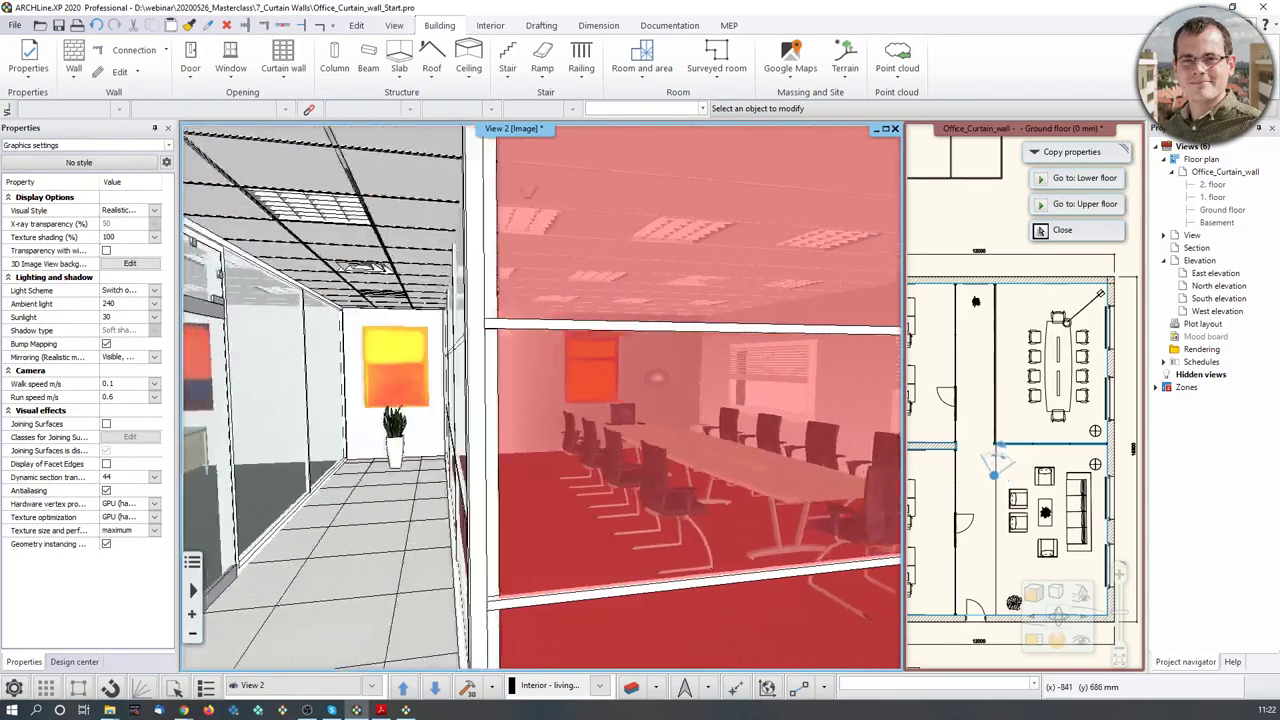
scroll(612, 360, "down", 3)
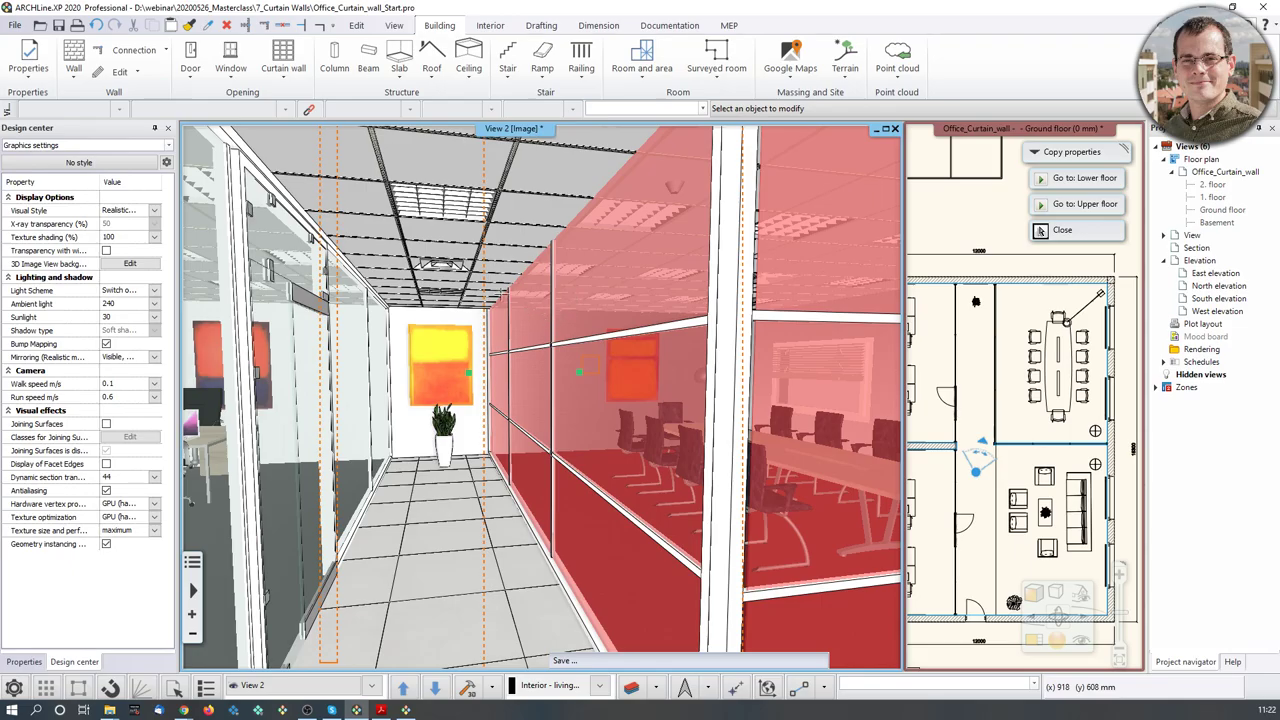
left_click(579, 372)
middle_click_drag(536, 285, 536, 350)
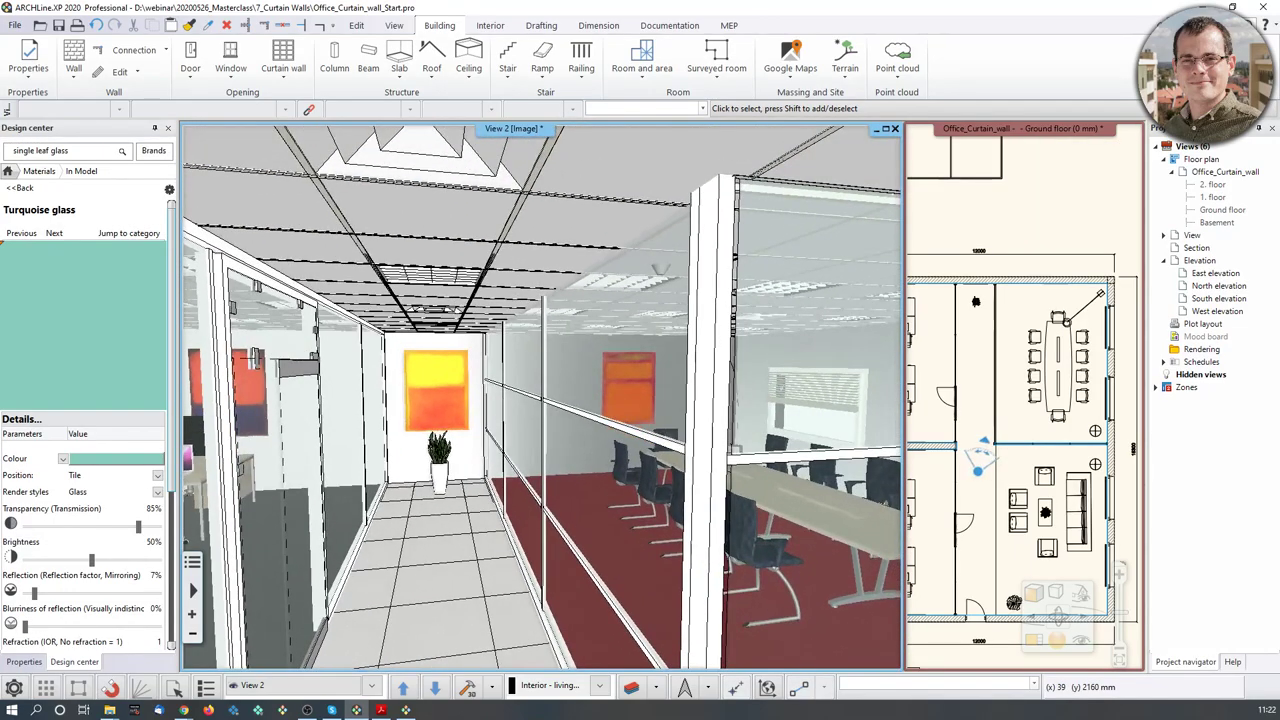
middle_click_drag(742, 316, 597, 316)
middle_click_drag(687, 310, 784, 245)
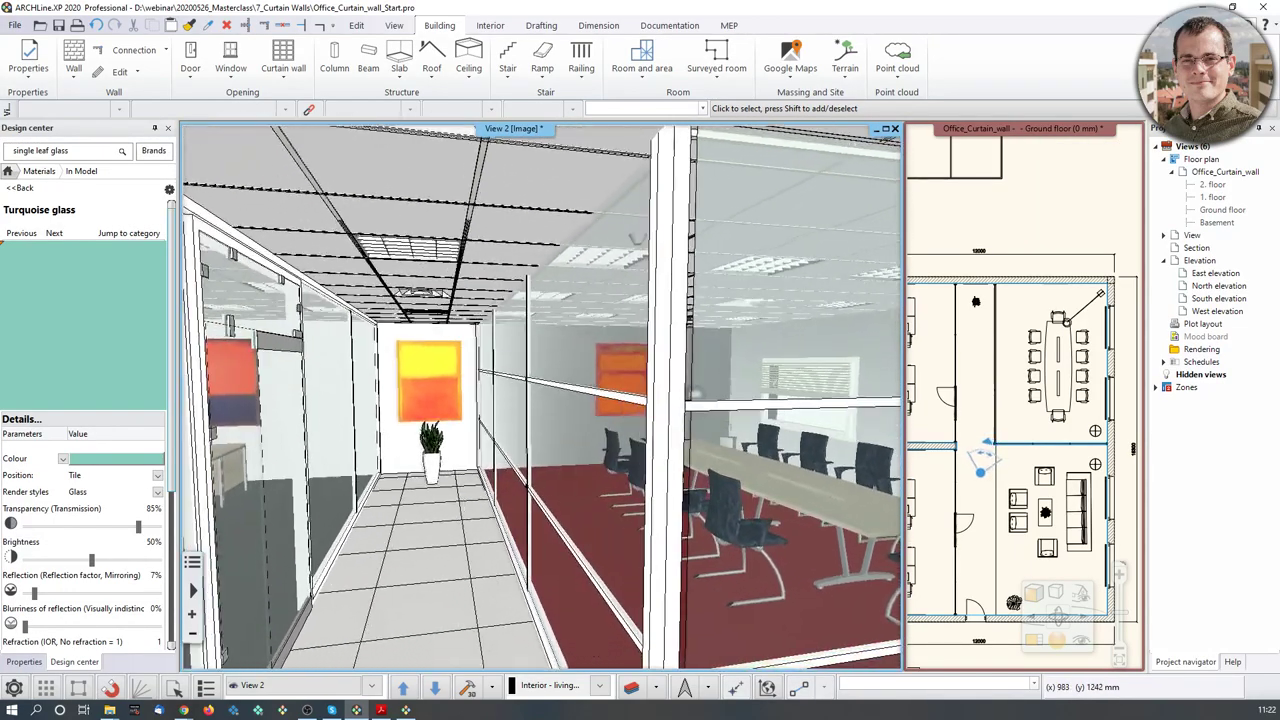
Compare the enclosing box height of the office curtain wall with that of the meeting room's corridor-side curtain wall.
left_click(582, 398)
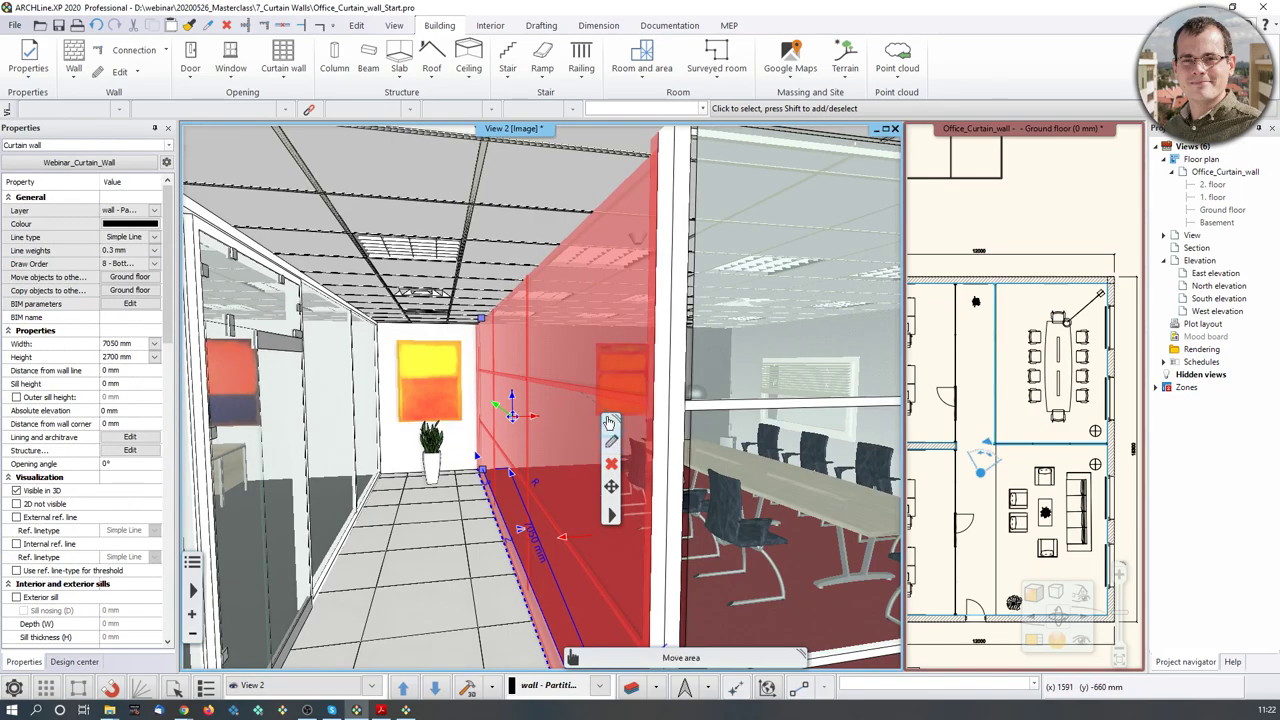
scroll(700, 386, "up", 4)
scroll(566, 405, "down", 2)
left_click(598, 392)
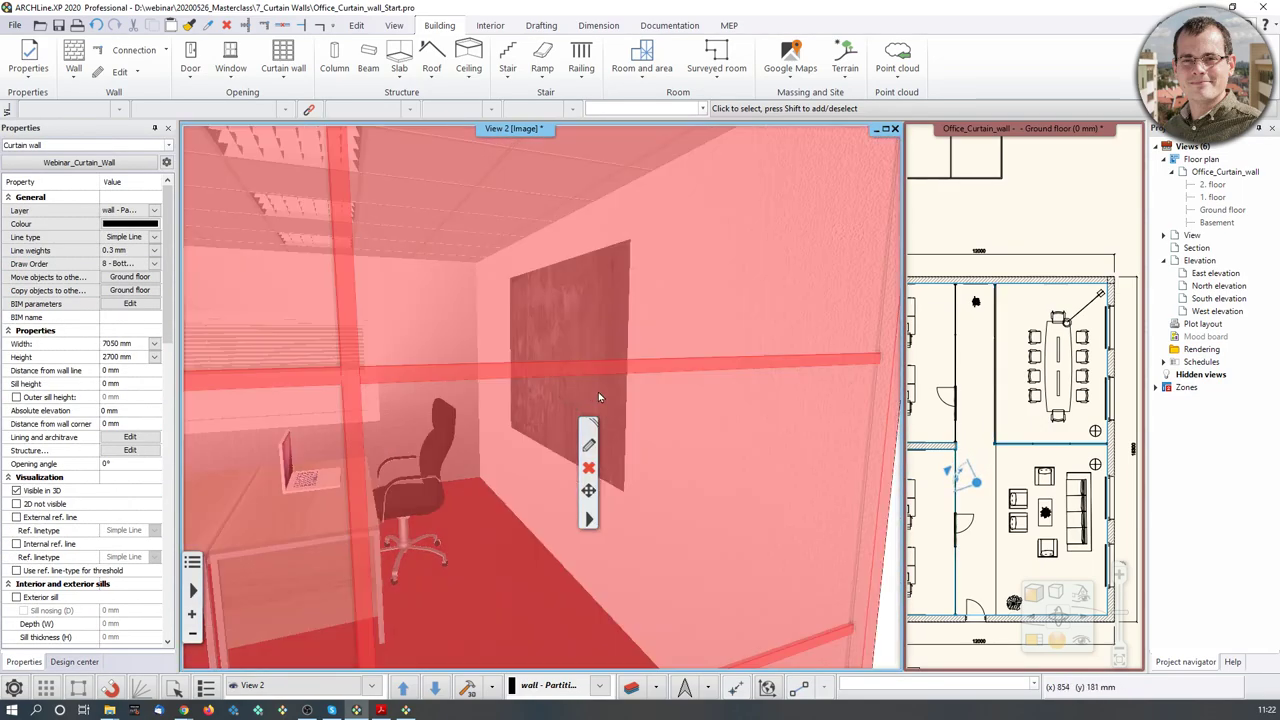
double_click(656, 433)
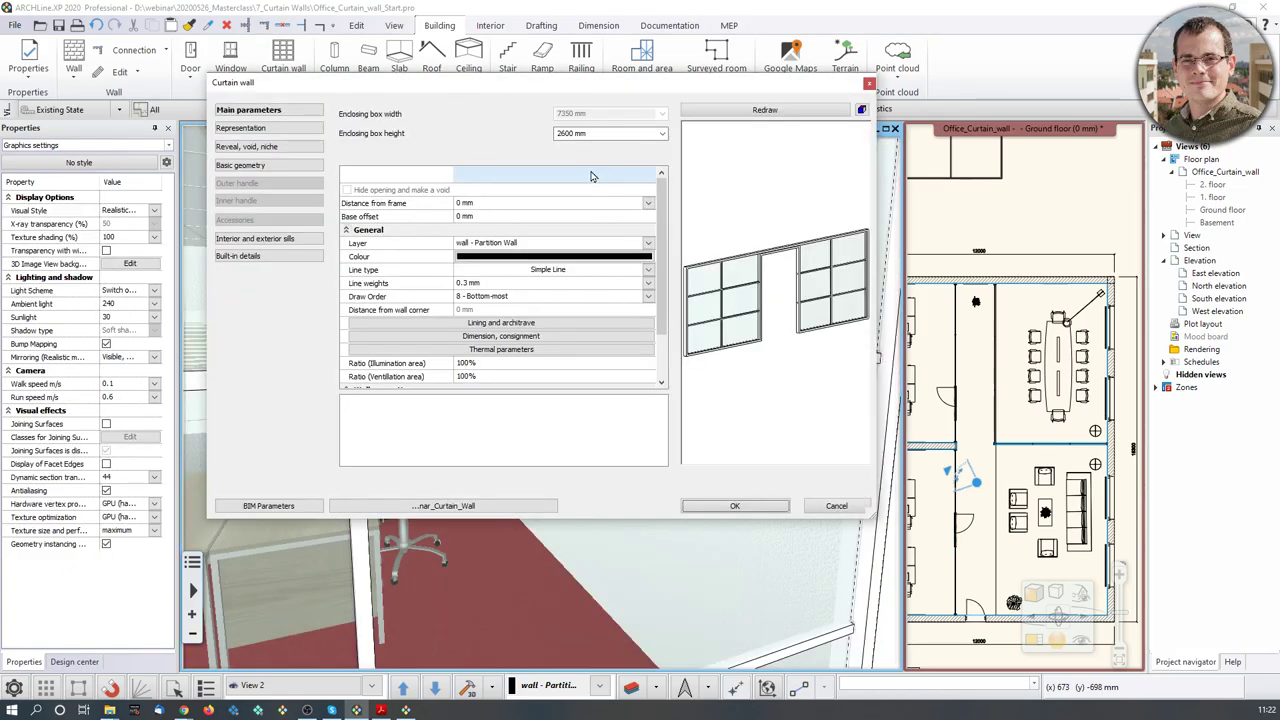
left_click(868, 84)
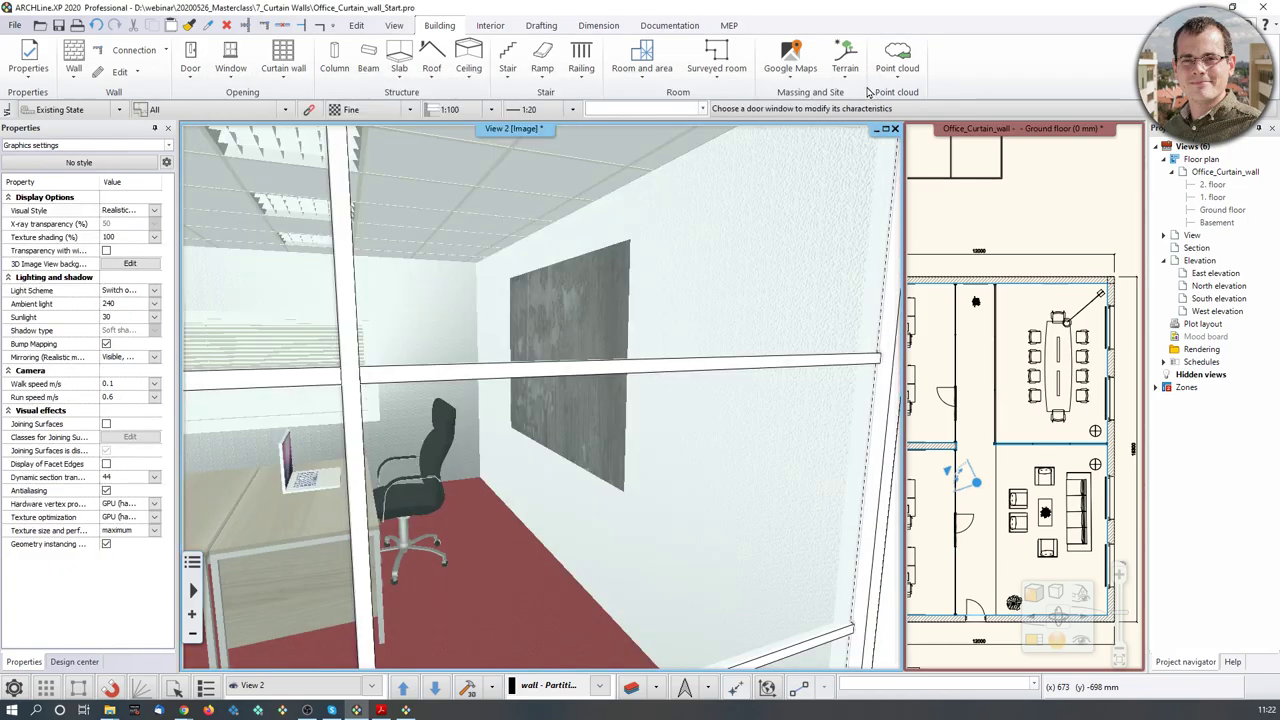
scroll(826, 393, "down", 3)
left_click(637, 457)
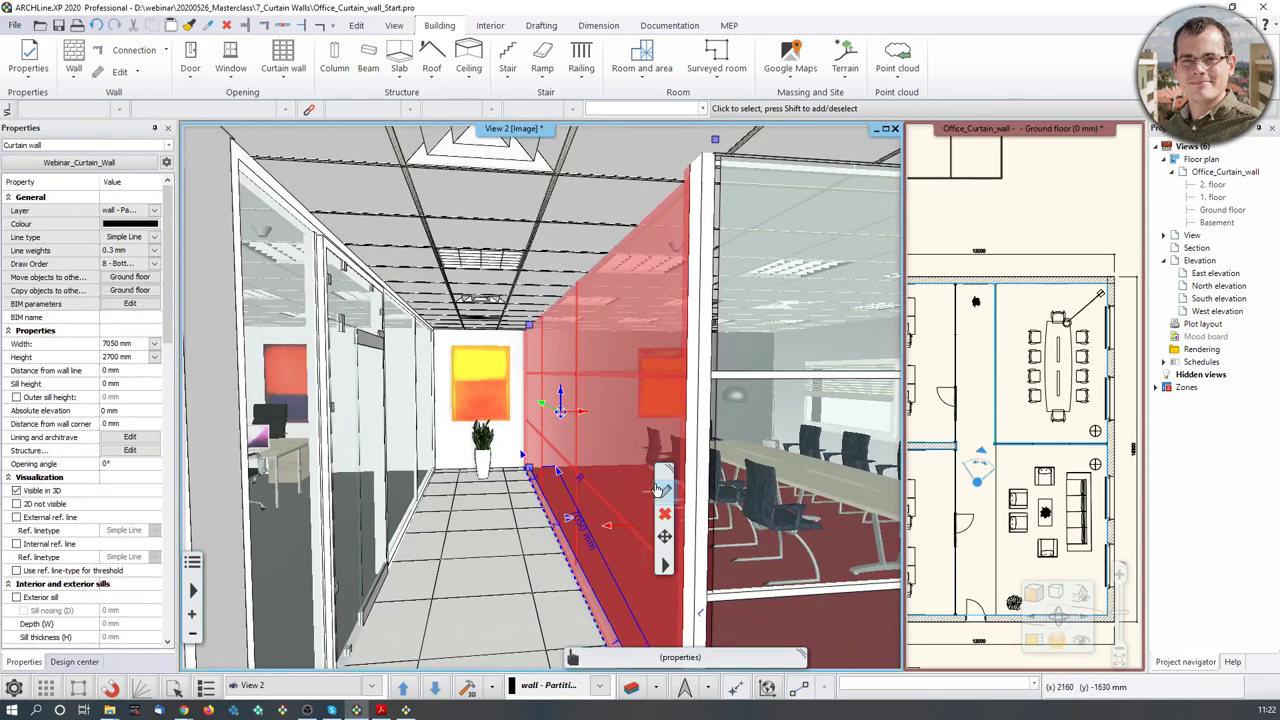
left_click(664, 490)
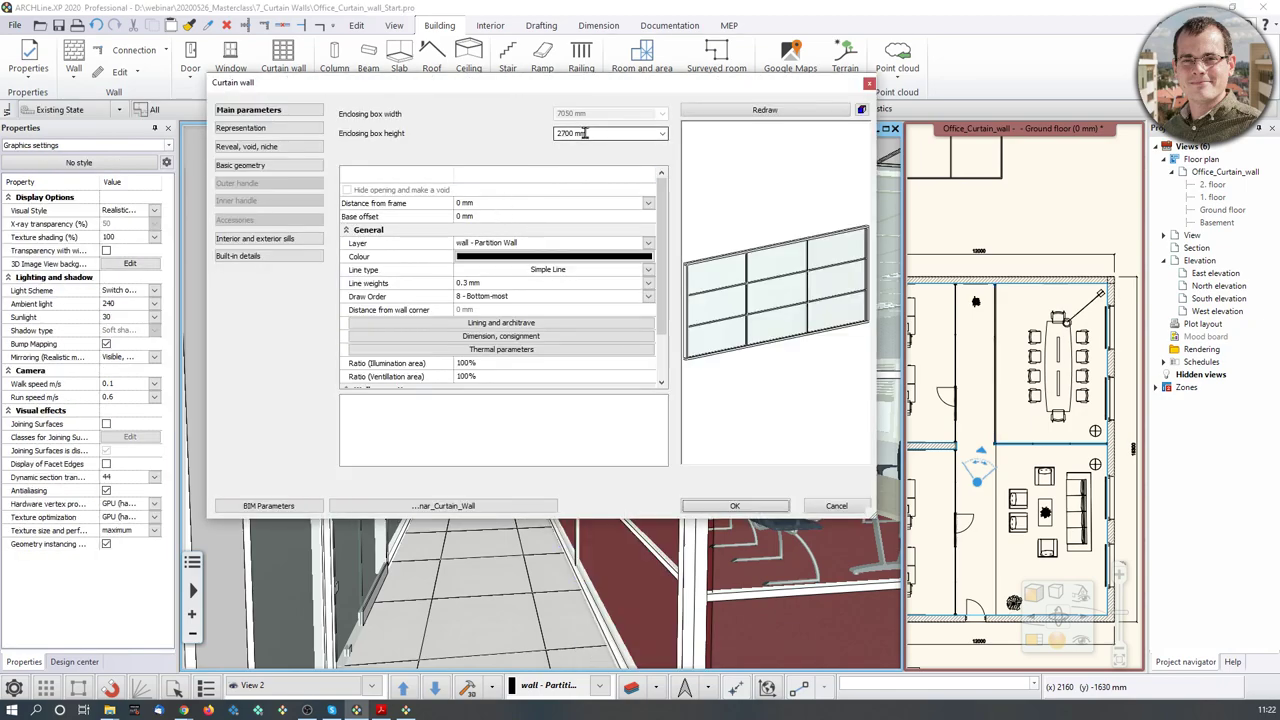
left_click(870, 86)
Delete the corridor-side and lounge-side curtain walls of the meeting room.
left_click(594, 510)
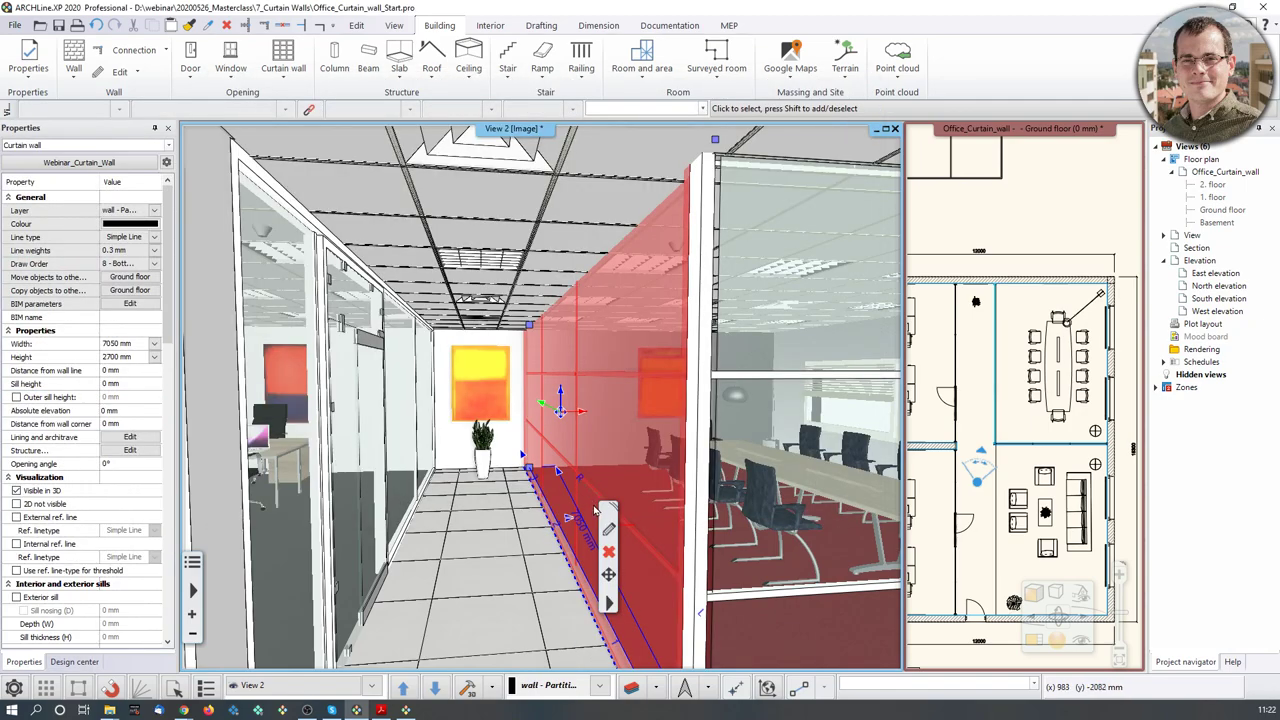
key("Delete")
left_click(750, 374)
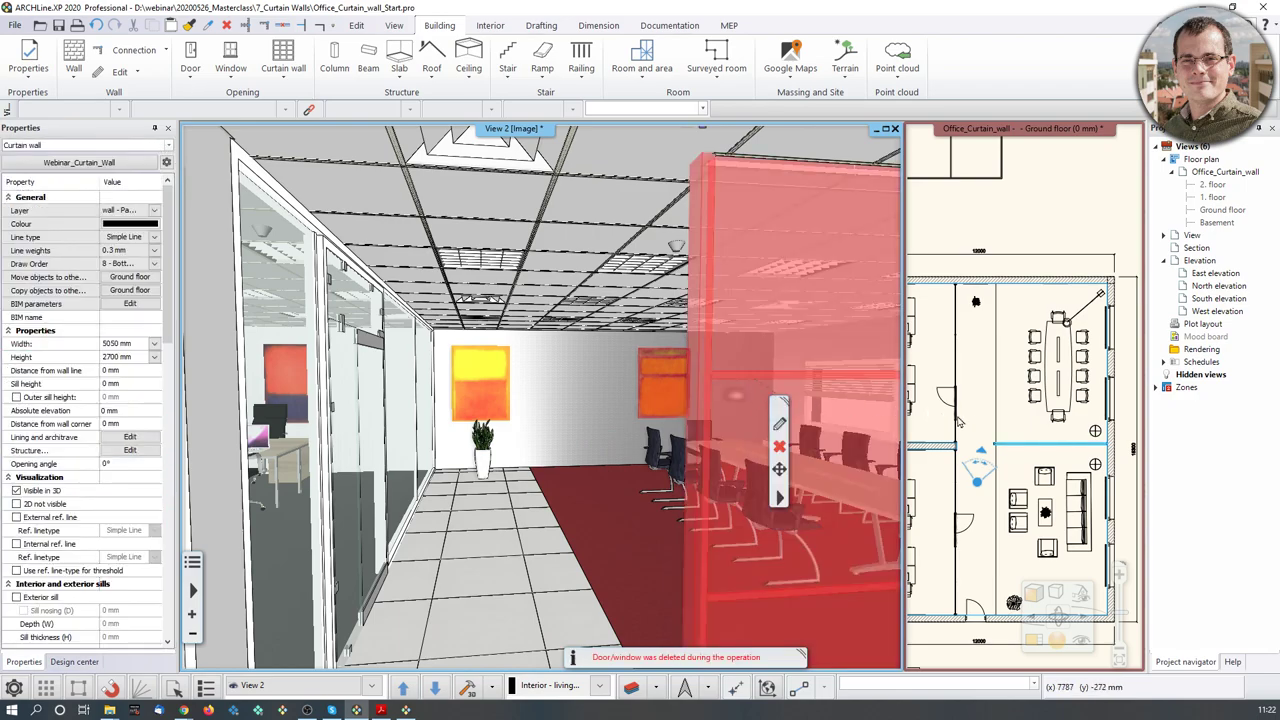
key("Delete")
Enlarge the ground floor plan and set the default wall's unconnected height to match the office curtain wall.
left_click(1057, 617)
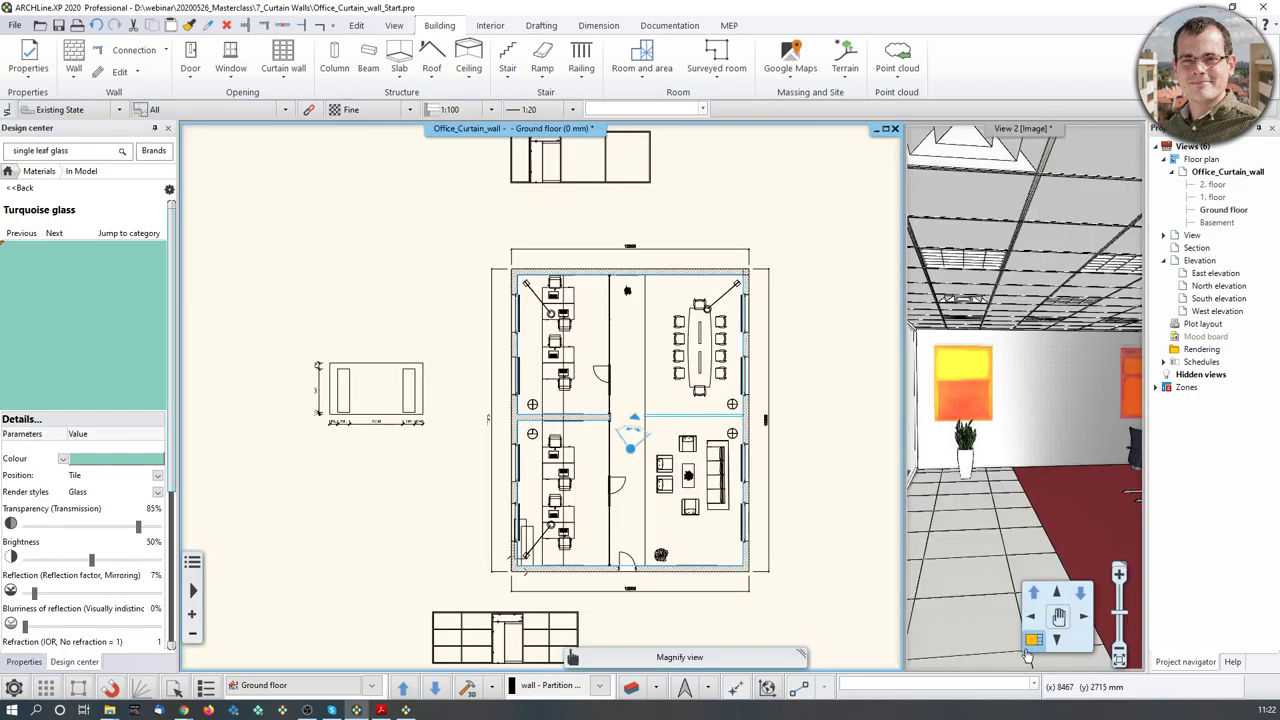
scroll(693, 436, "up", 2)
middle_click_drag(440, 332, 468, 416)
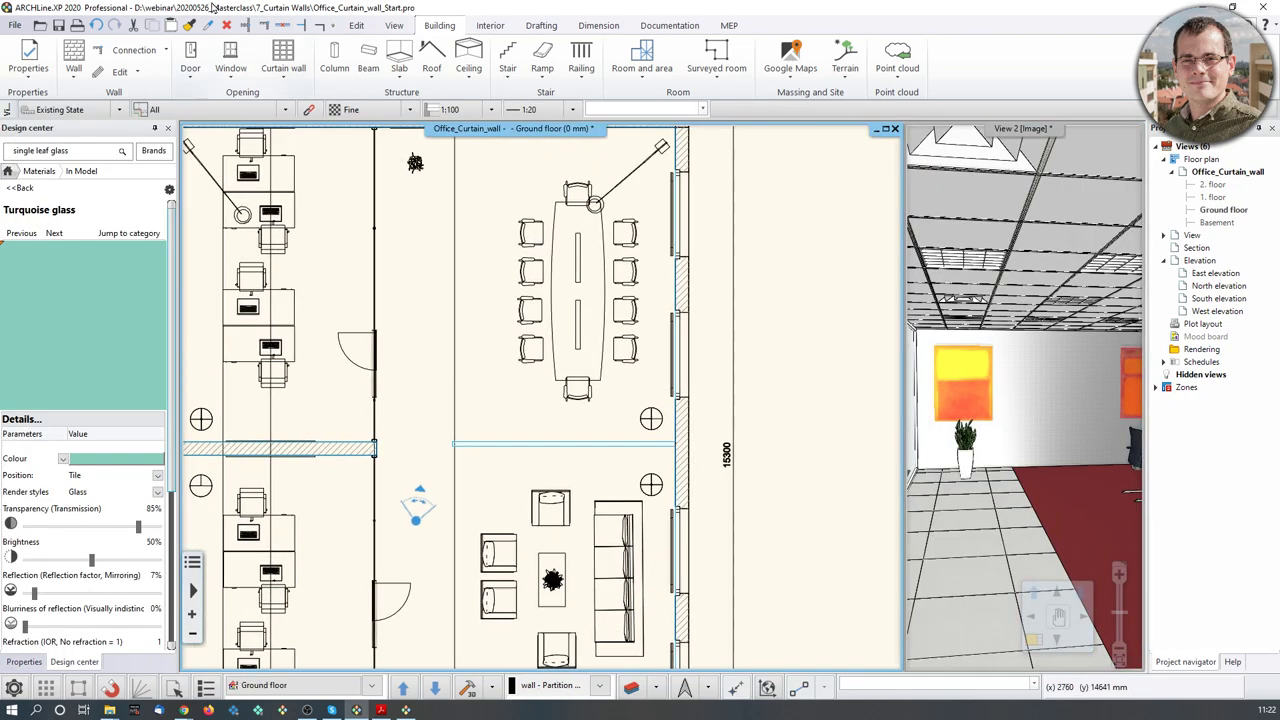
right_click(72, 57)
left_click(173, 73)
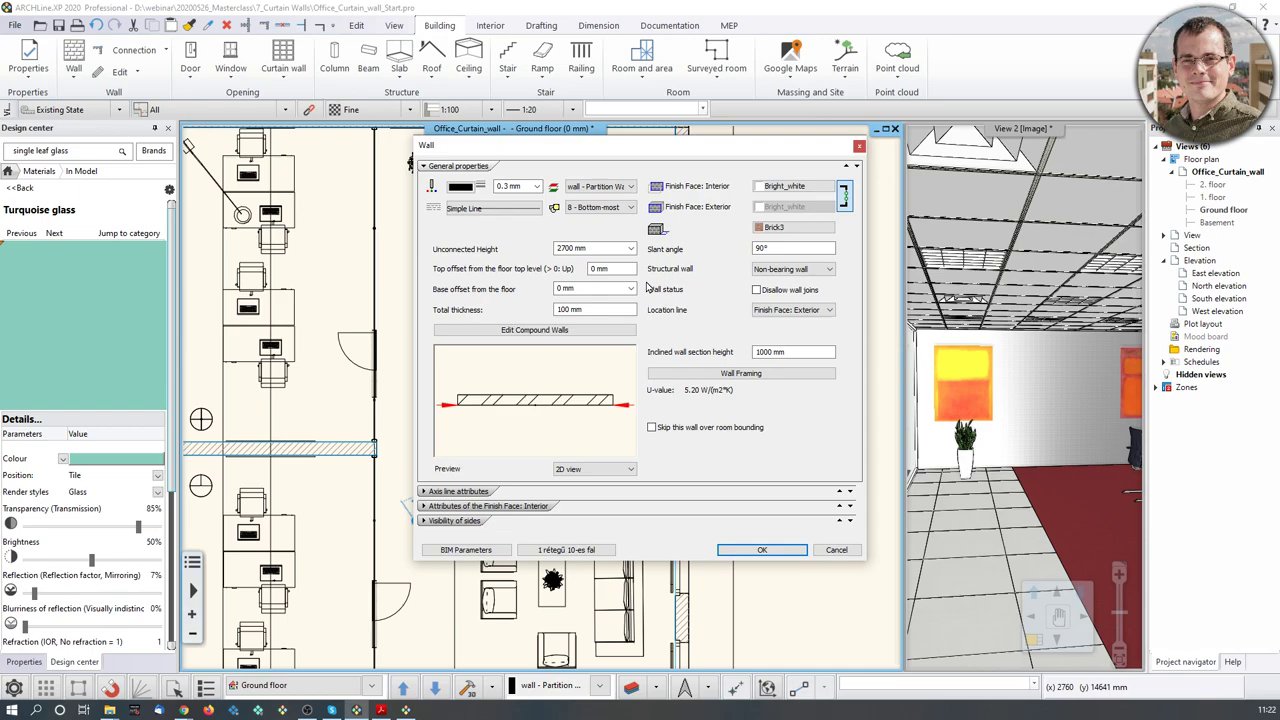
left_click(586, 249)
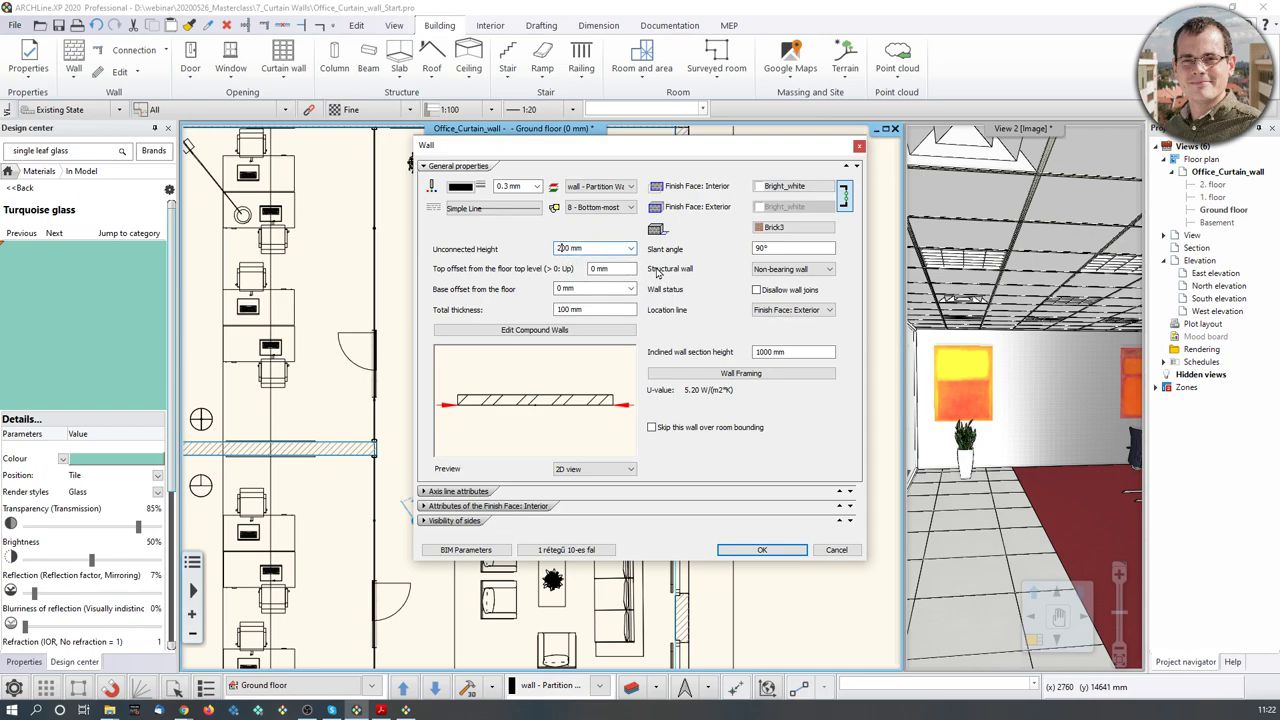
left_click(762, 549)
Draw a wall in style "1 rétegű 10-es fal" between meeting room and lounge, from the exterior wall to the corridor line.
scroll(609, 449, "up", 3)
left_click(73, 58)
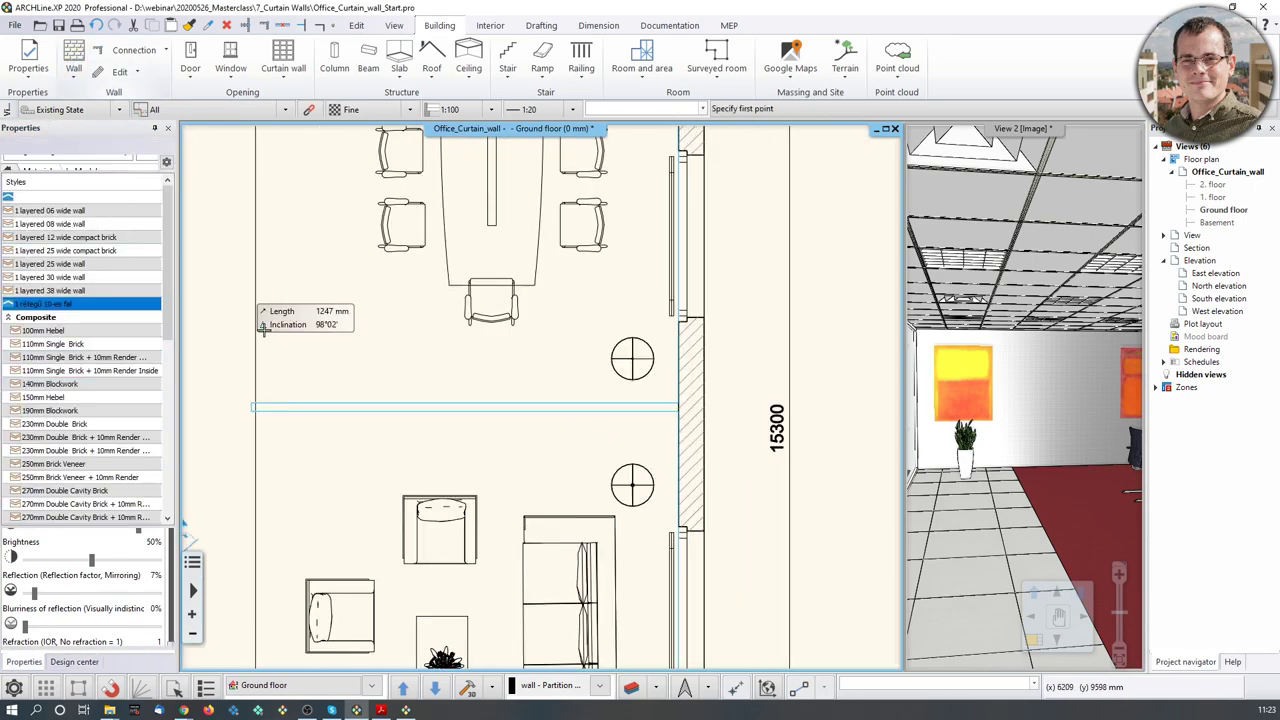
scroll(655, 428, "up", 2)
left_click(633, 380)
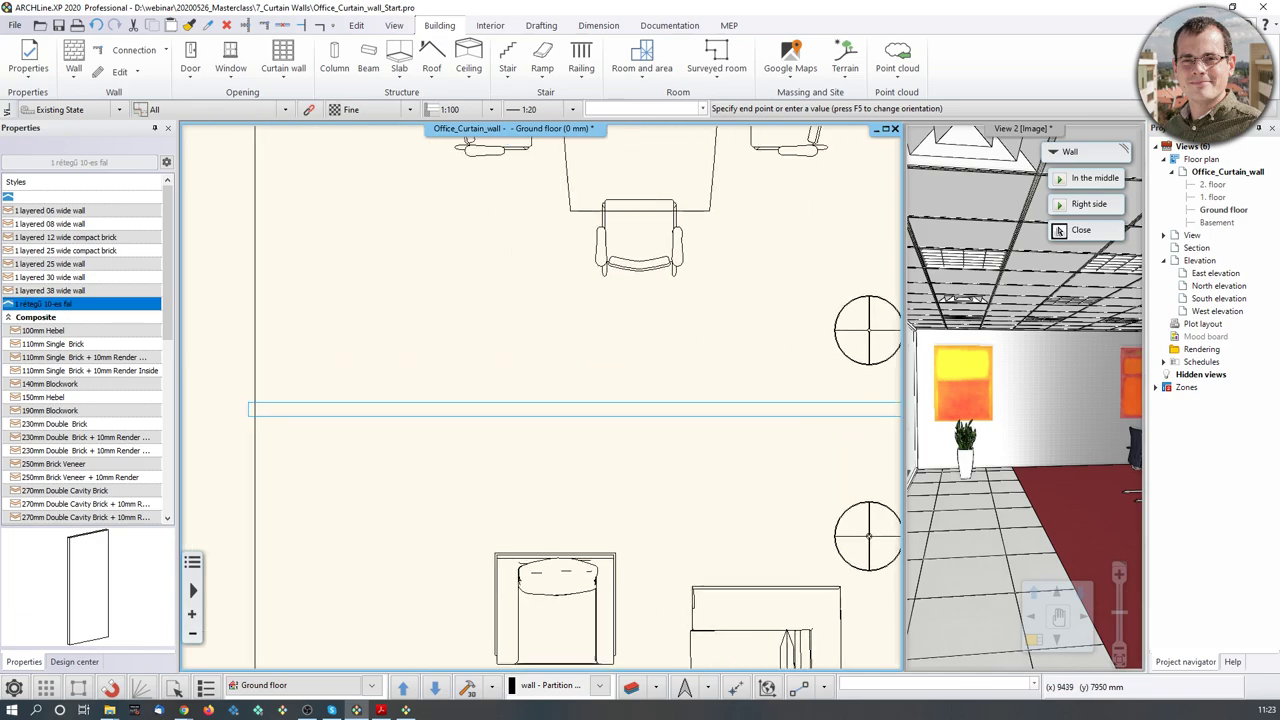
left_click(344, 422)
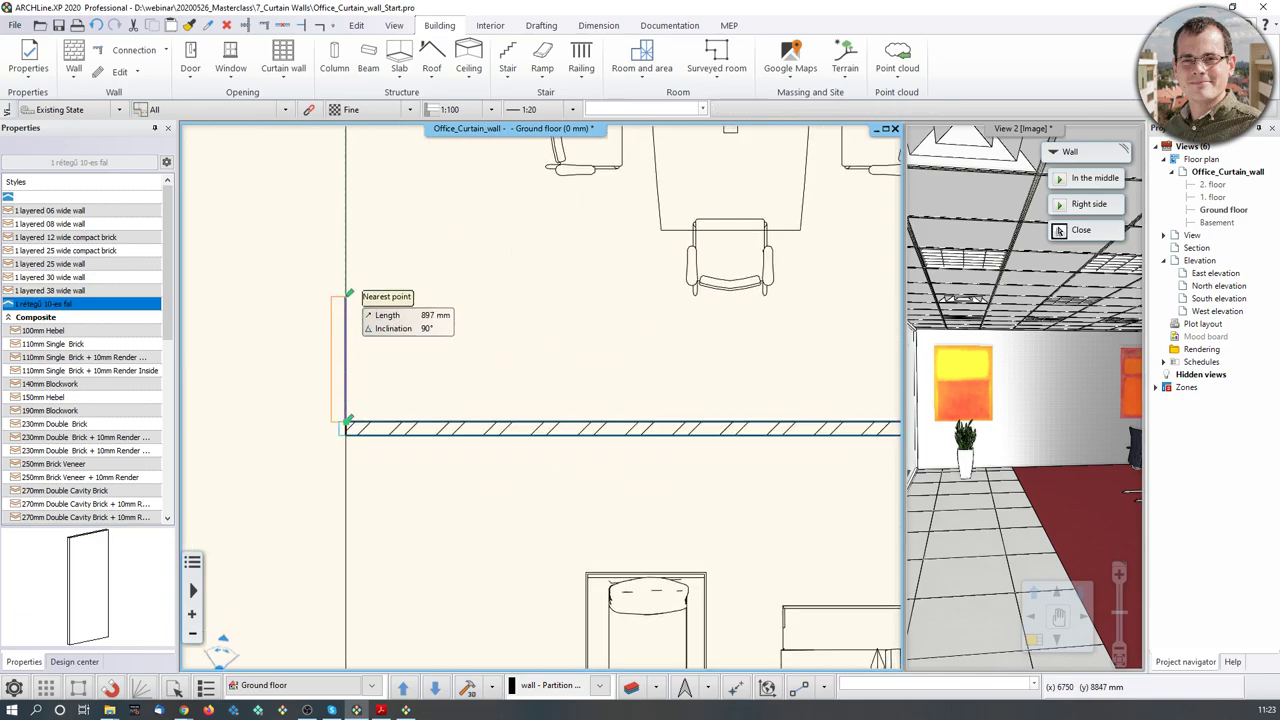
Continue the wall along the corridor side of the meeting room up to the exterior wall, and finish it.
middle_click_drag(333, 296, 318, 400)
middle_click_drag(330, 150, 330, 690)
middle_click_drag(328, 130, 398, 546)
left_click(399, 509)
key("Escape")
key("Escape")
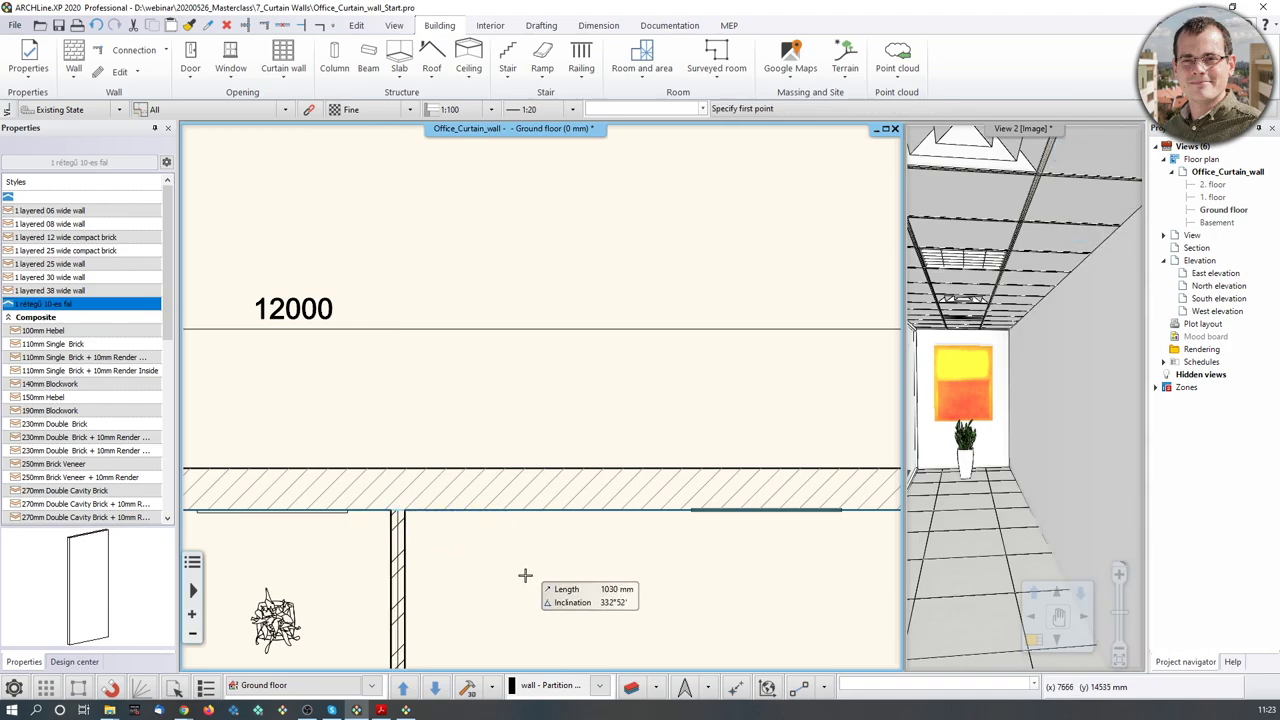
Convert the meeting room's corridor-side and lounge-side walls to curtain walls.
scroll(494, 617, "down", 2)
mouse_move(494, 617)
middle_mouse_down()
mouse_move(530, 462)
mouse_move(550, 262)
middle_mouse_up()
scroll(550, 398, "down", 2)
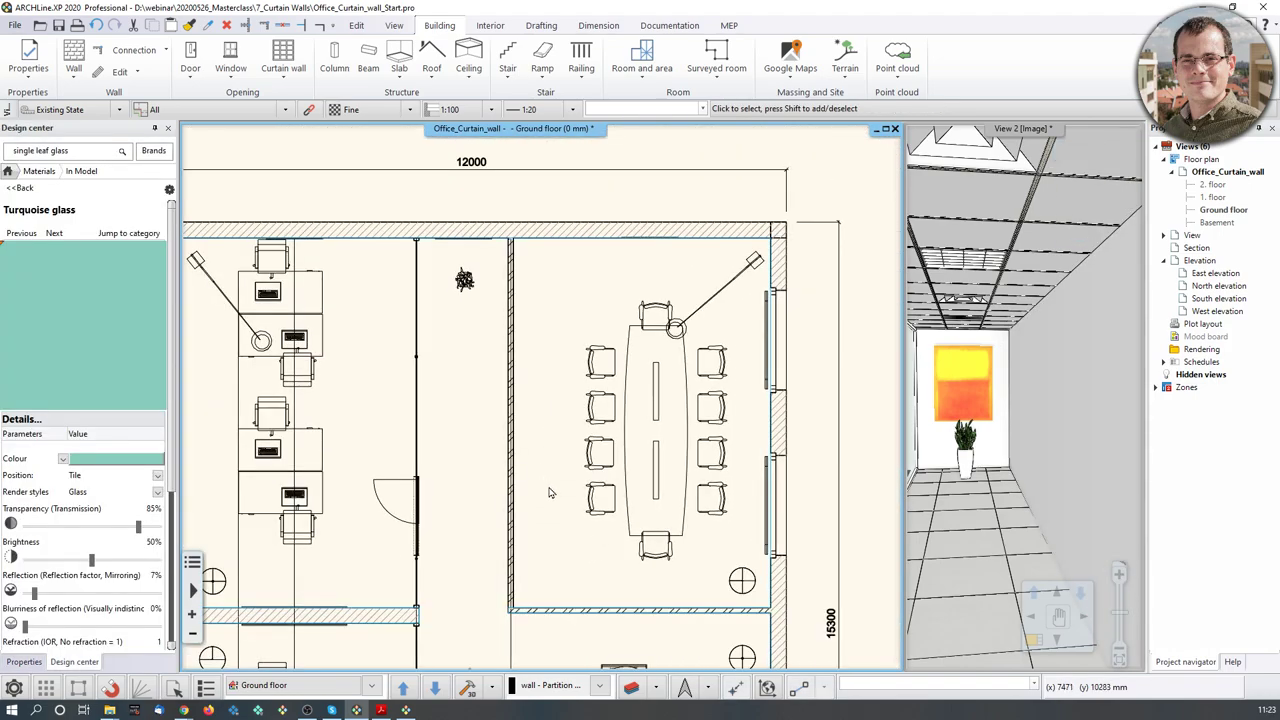
middle_click_drag(551, 491, 541, 426)
left_click(278, 70)
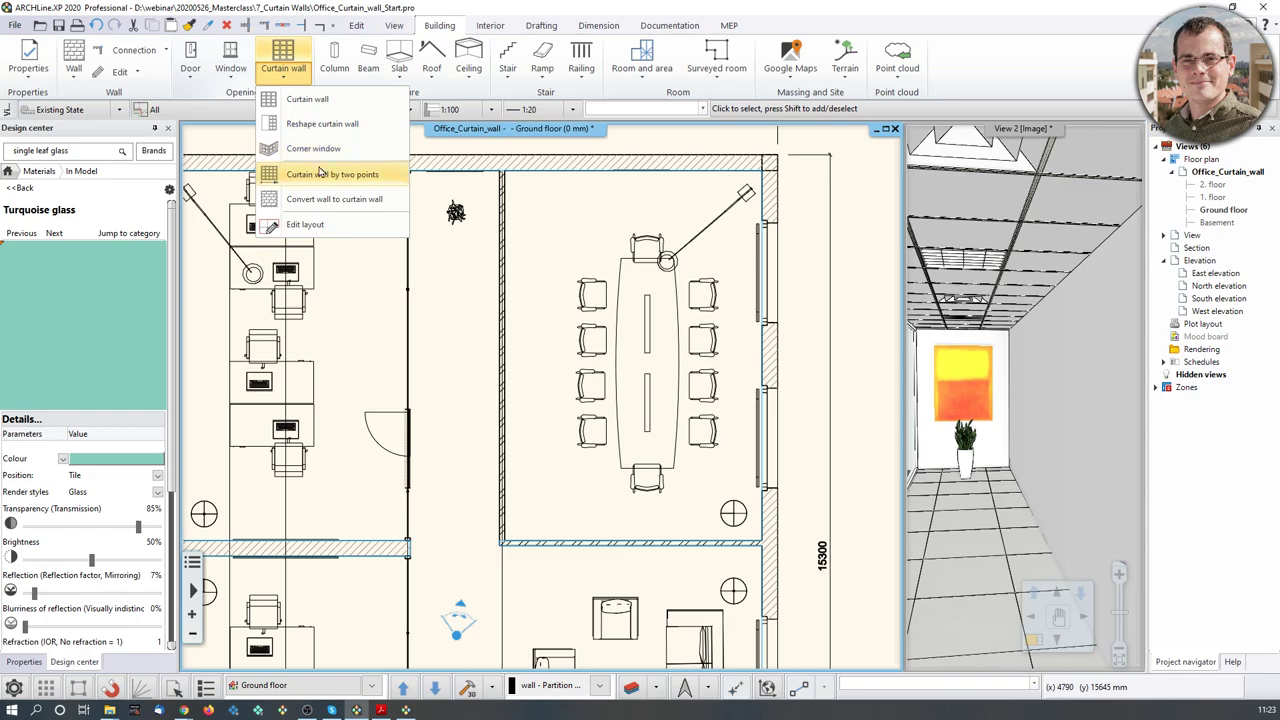
left_click(340, 200)
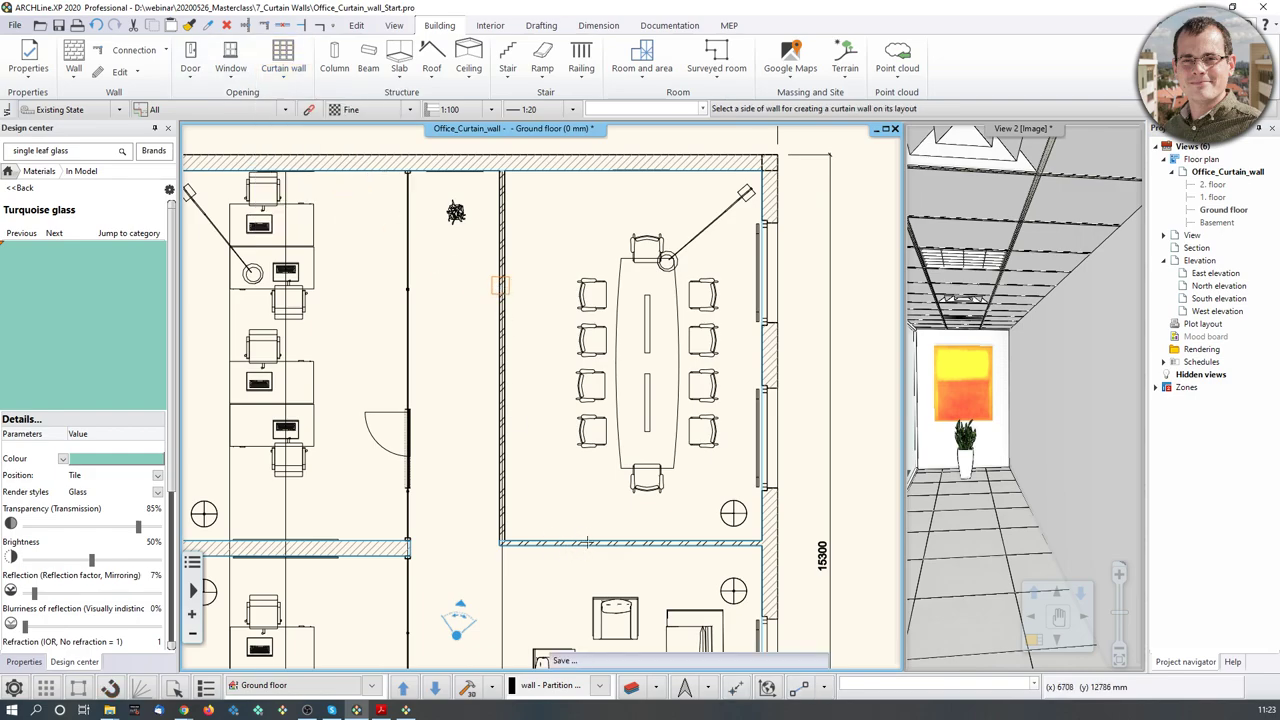
left_click(587, 543)
left_click(587, 543)
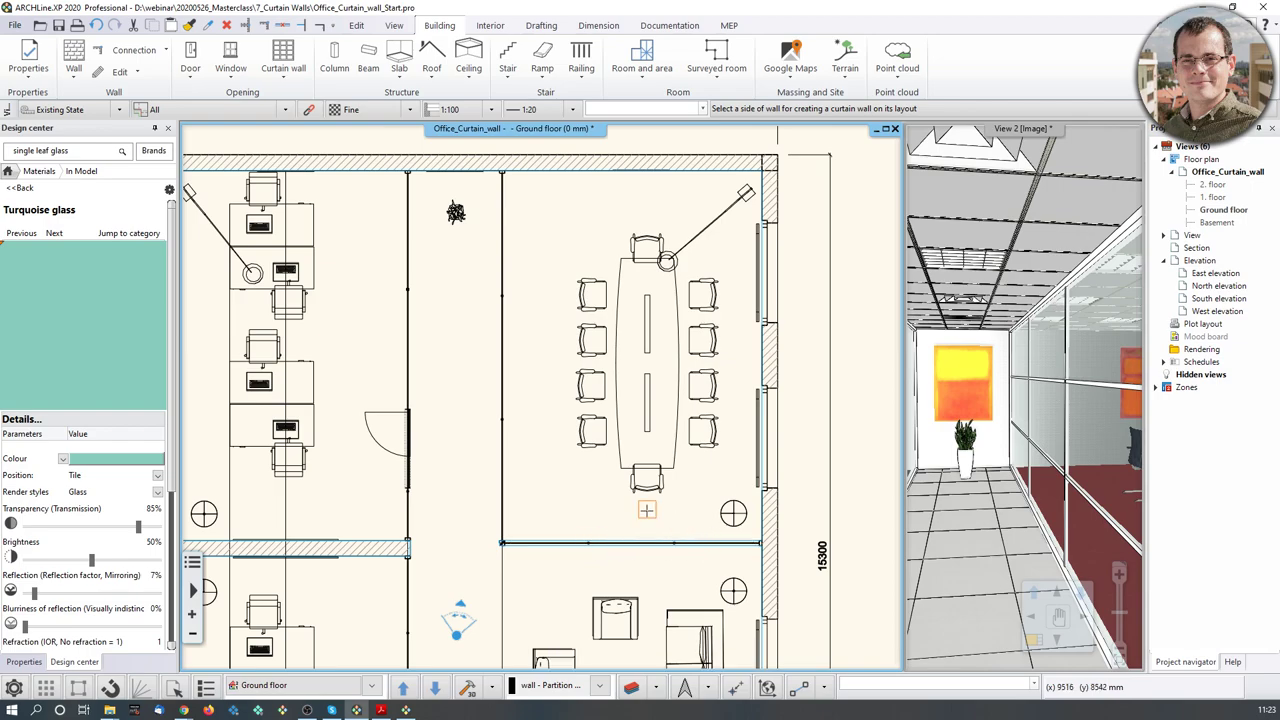
key("Escape")
Inspect the glazed corner of the meeting room in the enlarged 3D view from the corridor and lounge side.
middle_click_drag(991, 449, 1119, 447)
right_click(1057, 478)
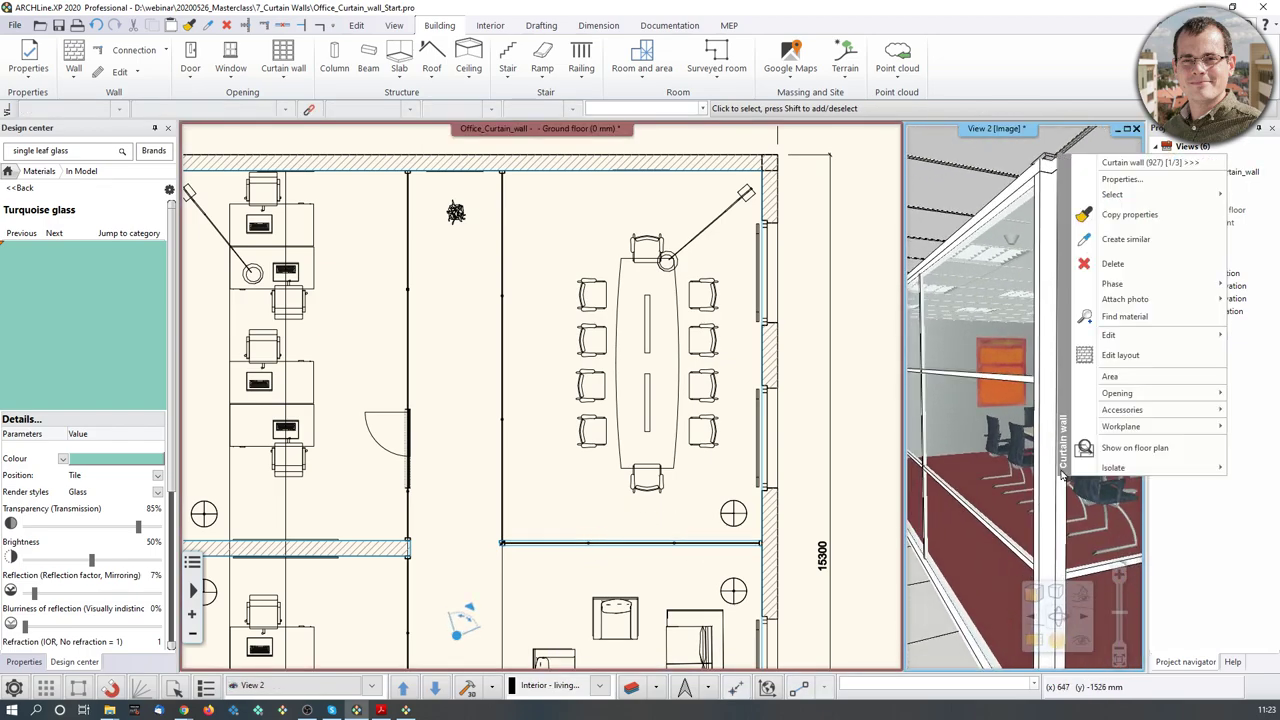
left_click(1039, 469)
middle_click_drag(1039, 469, 1026, 366)
scroll(1005, 383, "down", 2)
middle_click_drag(727, 486, 777, 503)
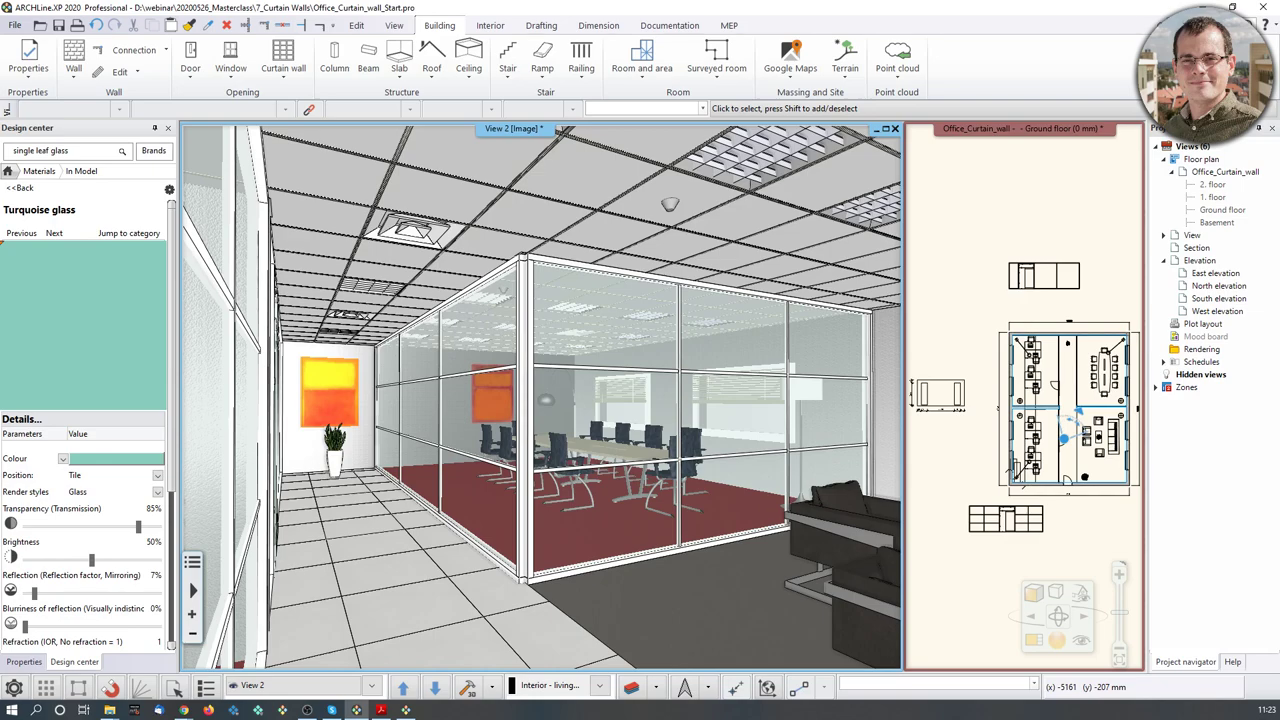
left_click_drag(577, 450, 478, 528)
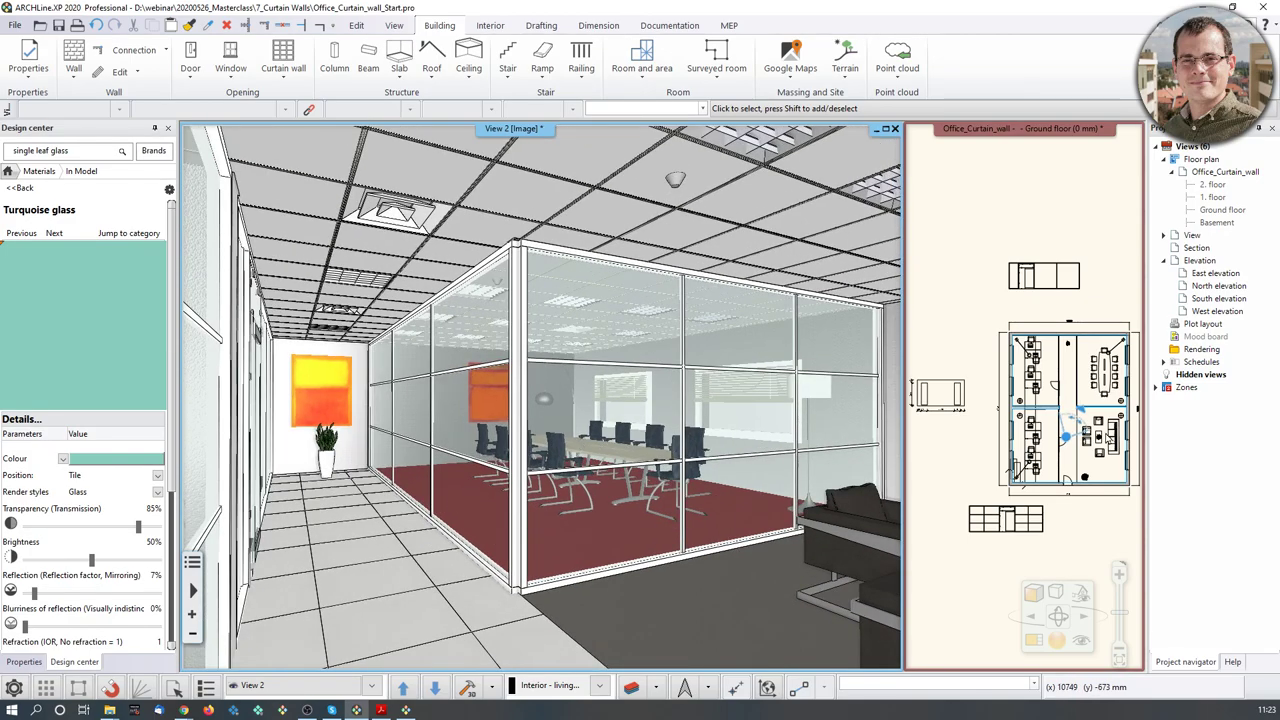
Place a door similar to the office's 1500 mm wide door in the meeting room's corridor-side curtain wall, swinging into the corridor.
left_click(1095, 442)
scroll(1010, 390, "up", 3)
scroll(990, 385, "up", 5)
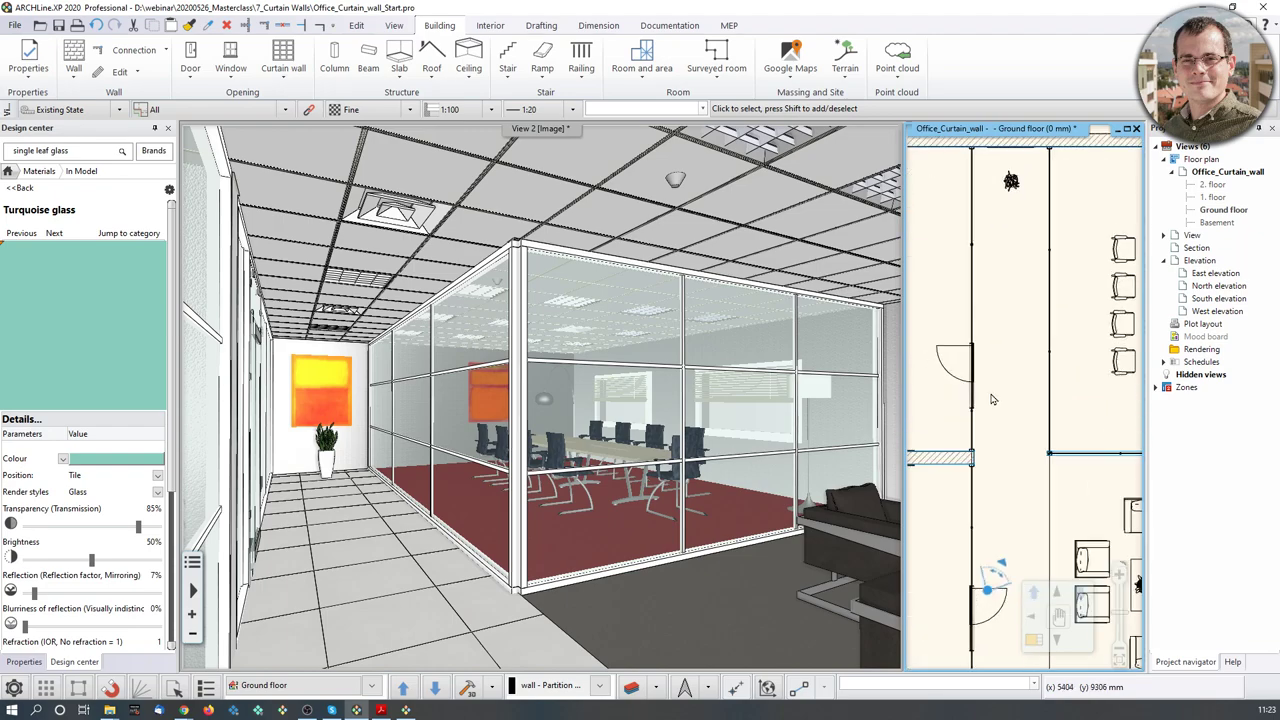
left_click(955, 371)
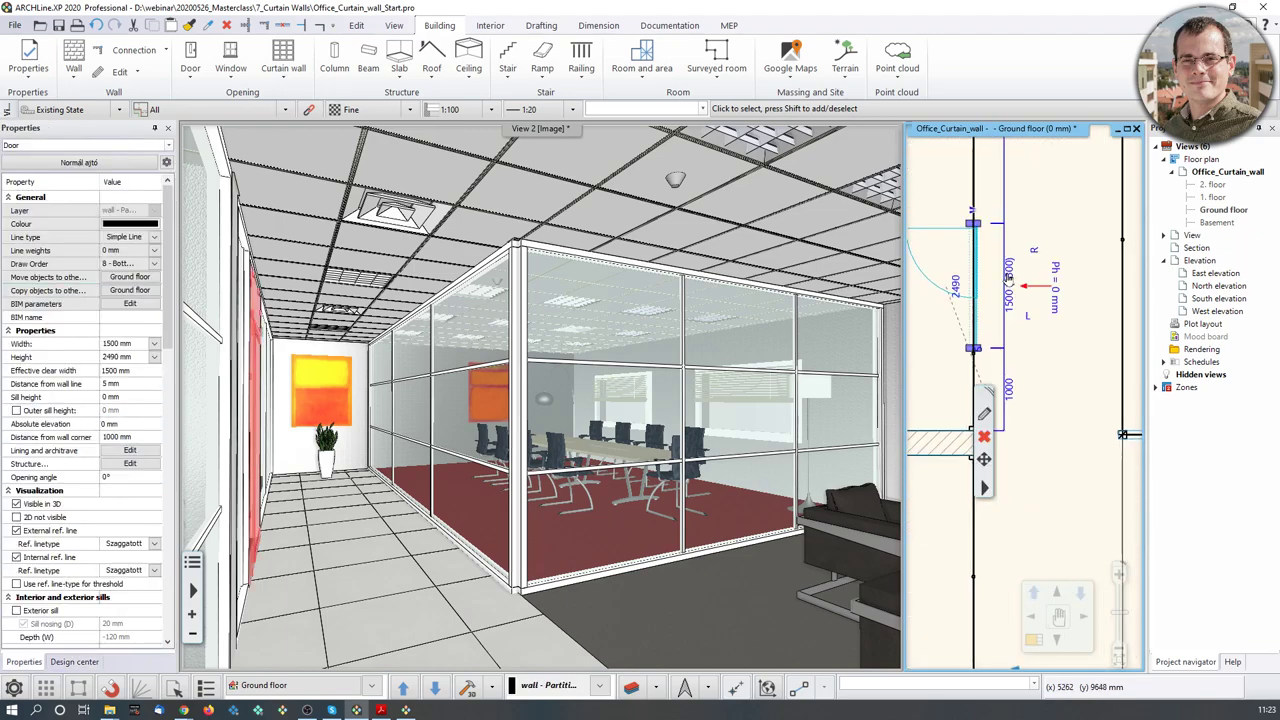
mouse_move(984, 460)
left_click(1040, 462)
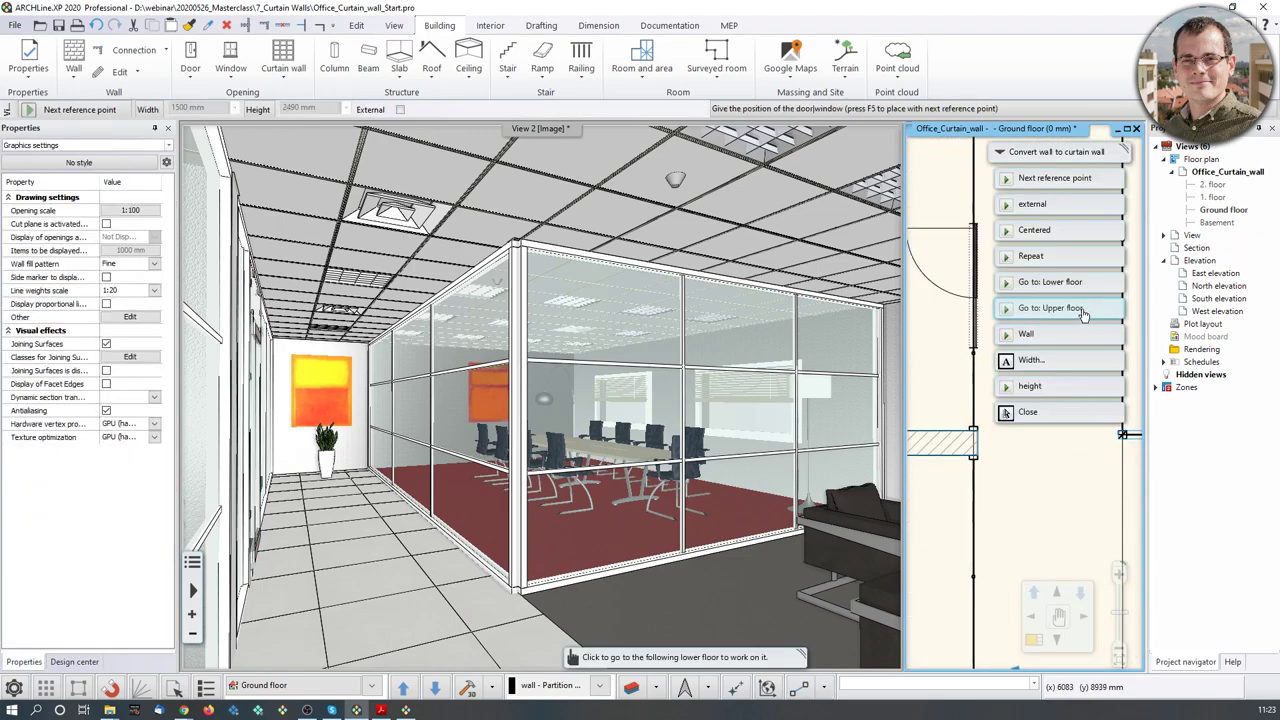
middle_click_drag(998, 478, 916, 561)
middle_click_drag(1040, 440, 1015, 596)
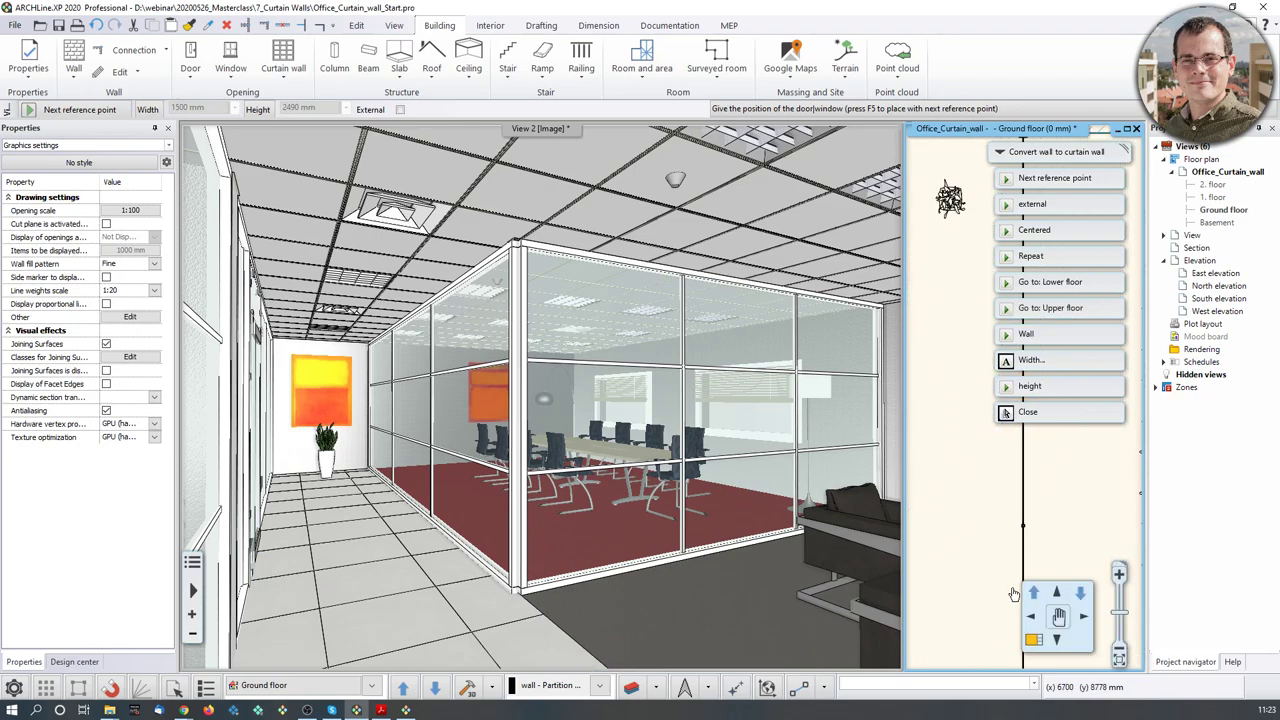
left_click(1026, 504)
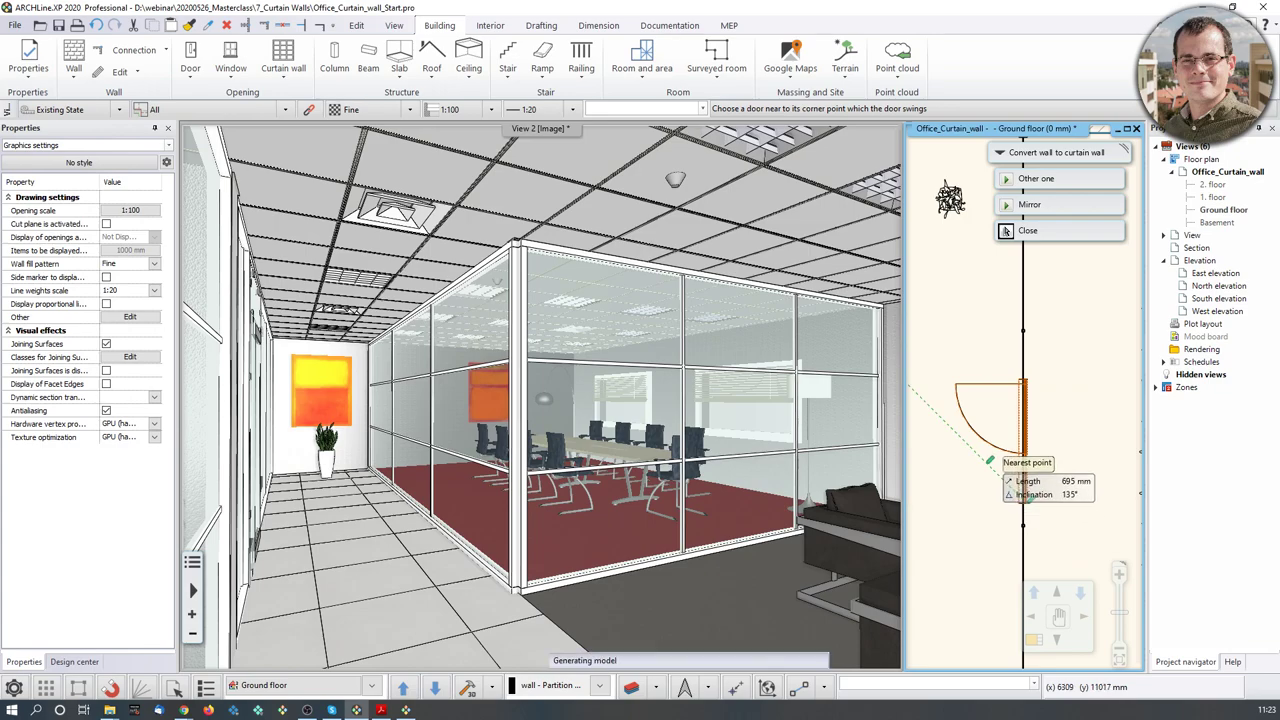
left_click(990, 462)
key("Escape")
Try setting the meeting room door's distance from the wall corner to 1 mm on the enlarged floor plan, and undo it.
scroll(1028, 274, "down", 2)
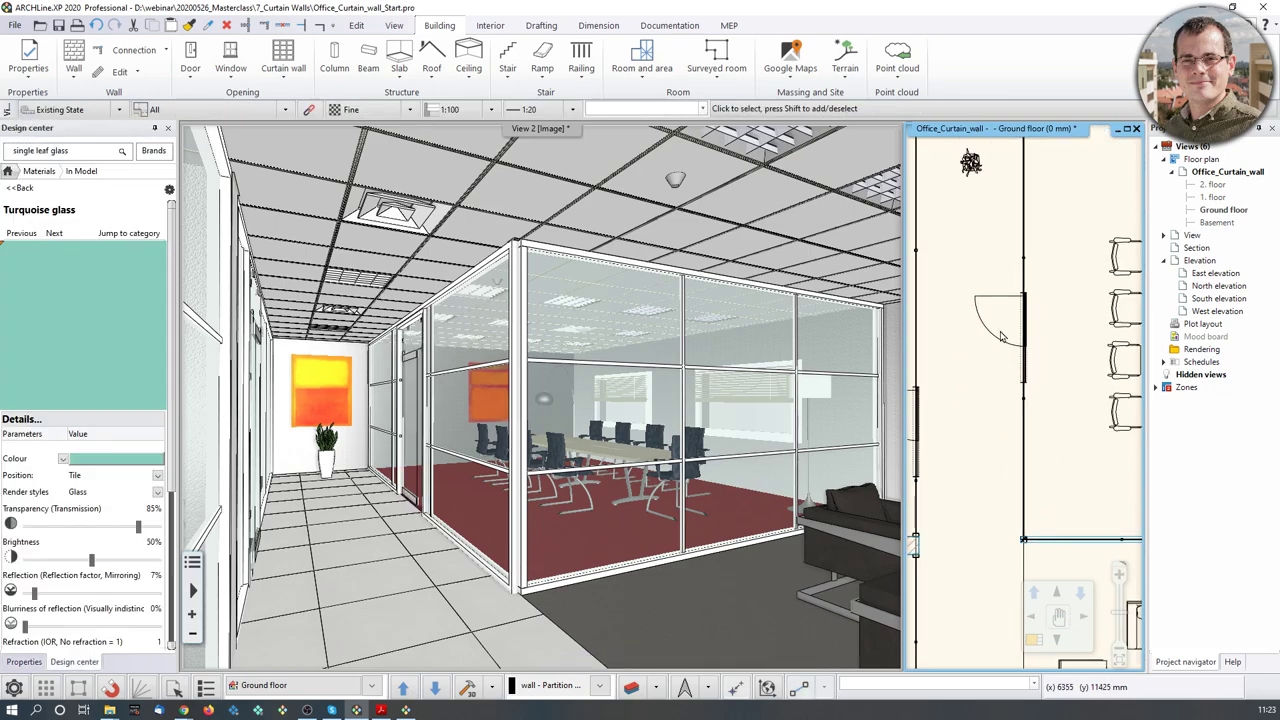
middle_click_drag(1005, 340, 1014, 300)
left_click(1034, 640)
middle_click_drag(688, 430, 692, 412)
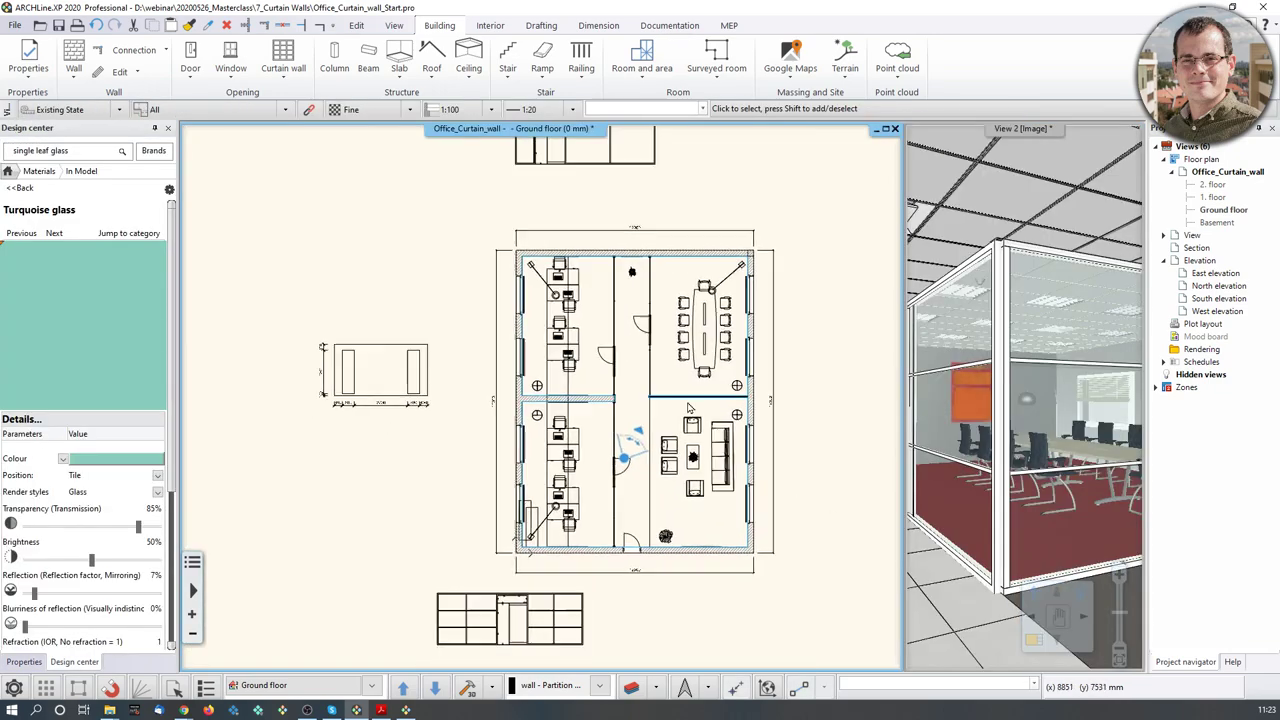
scroll(692, 362, "up", 5)
left_click(432, 337)
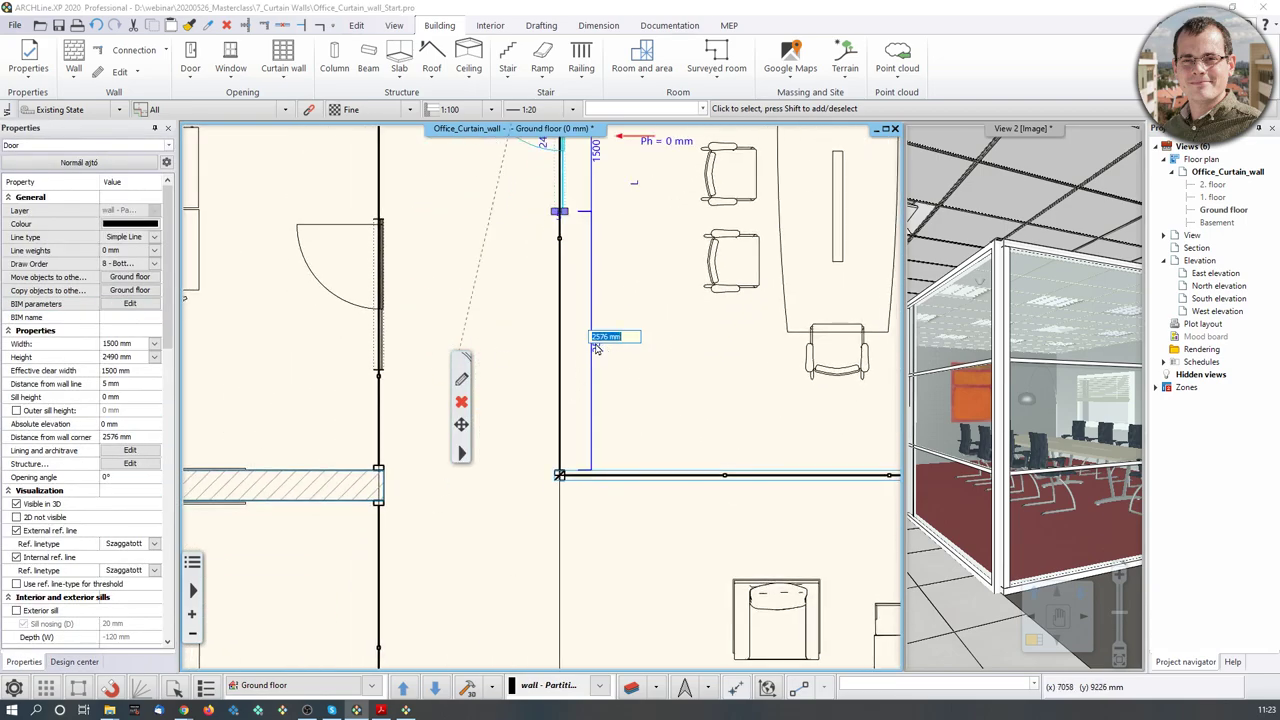
type("1")
key("Return")
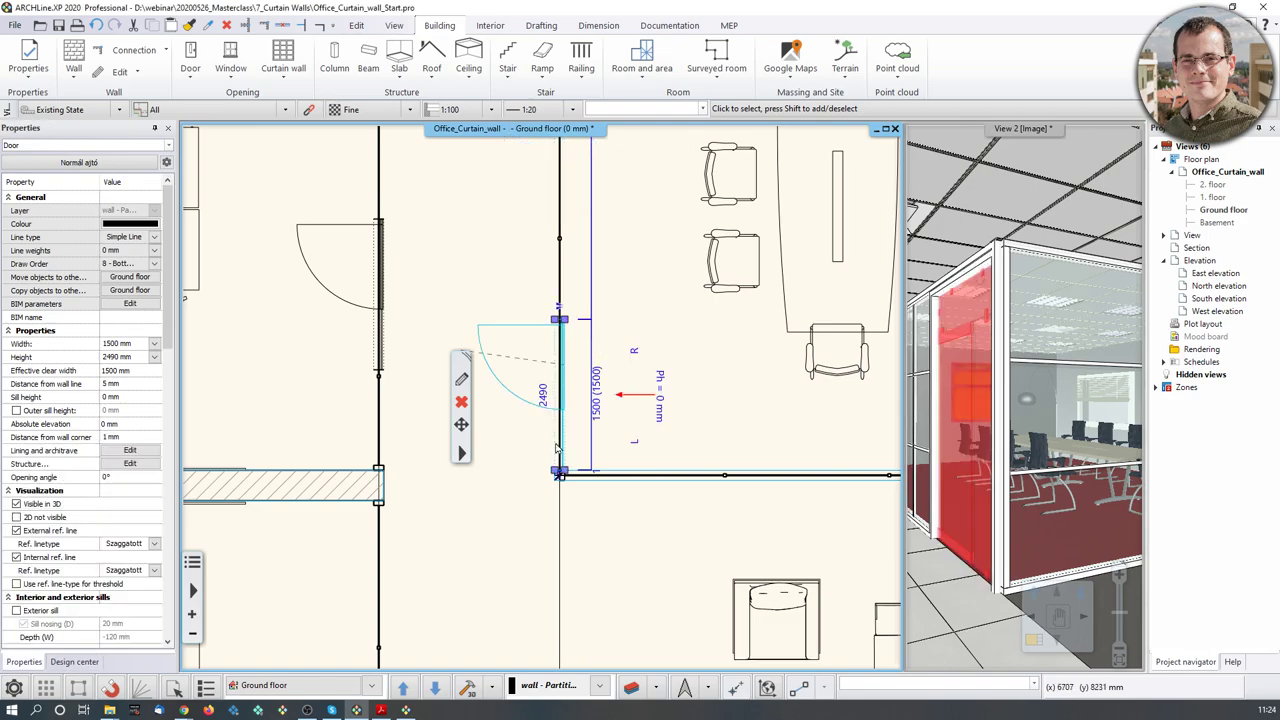
key("ctrl+z")
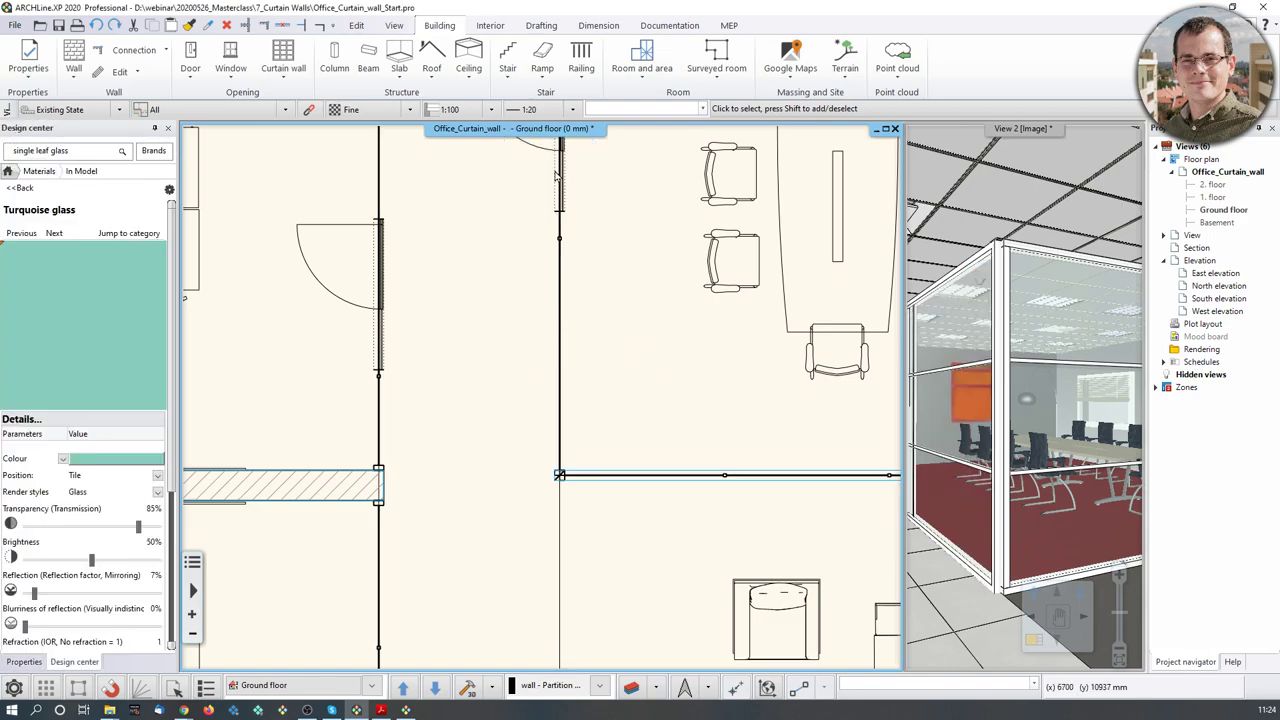
Set the meeting room door's distance from the wall corner to 1000 mm.
left_click(556, 172)
middle_click_drag(556, 174, 540, 233)
left_click(535, 229)
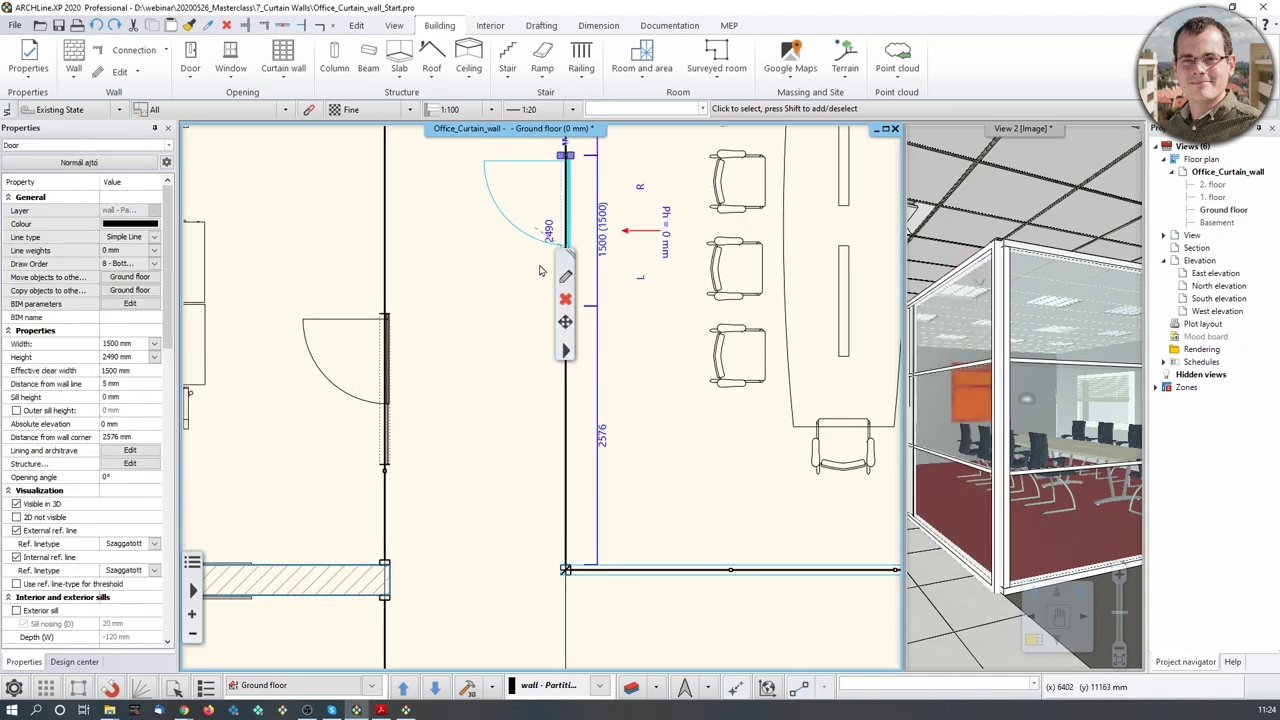
left_click(601, 436)
type("1000")
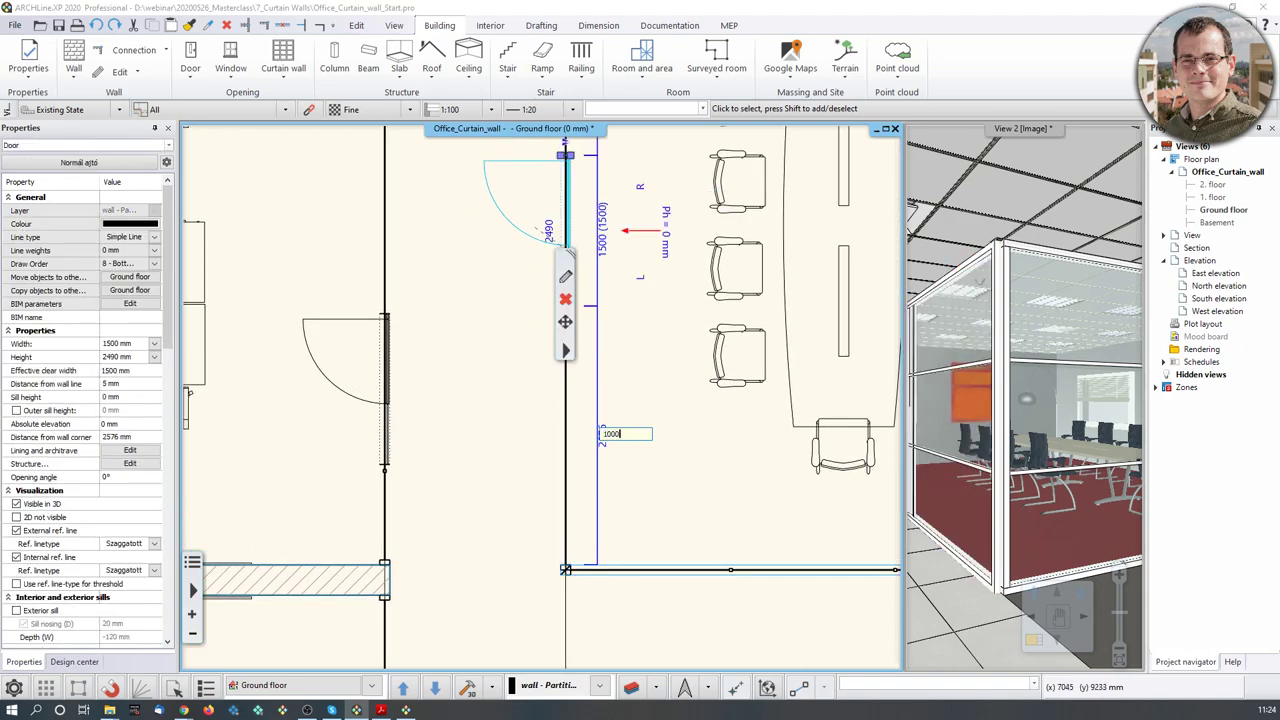
key("Return")
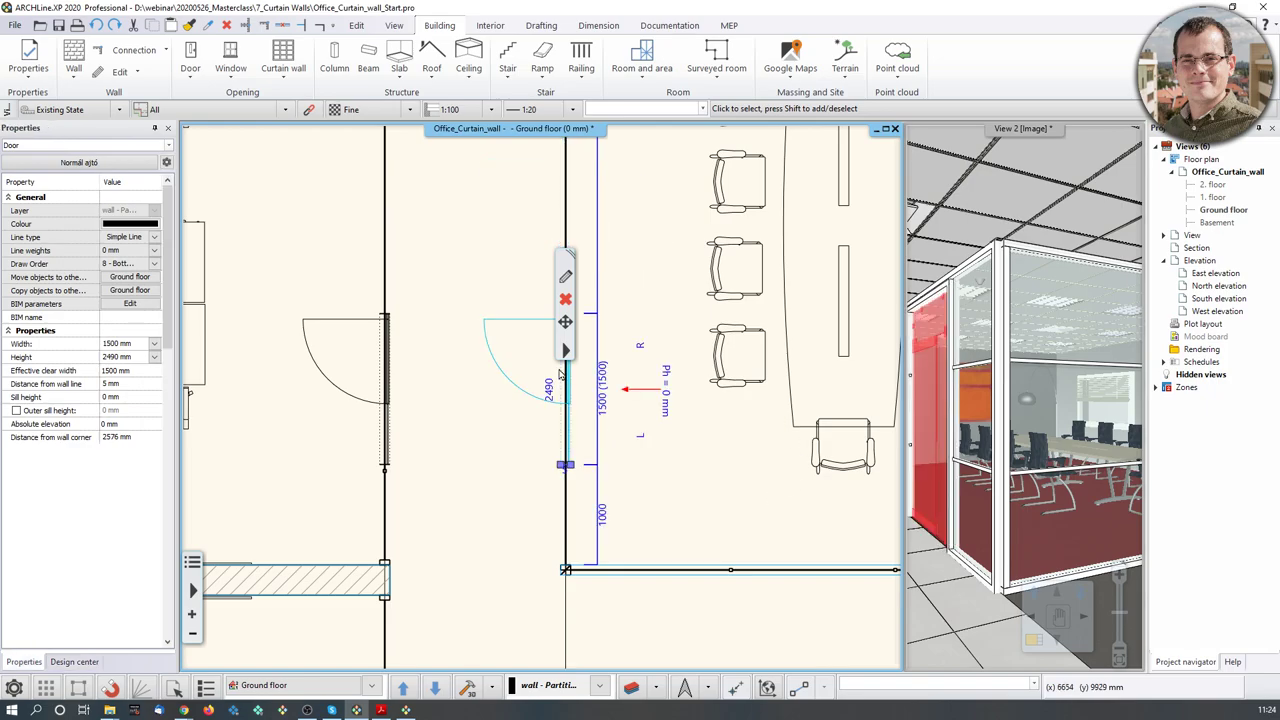
Try to move the meeting room door by its lower node to the height of the opposite office door's end.
scroll(501, 483, "up", 3)
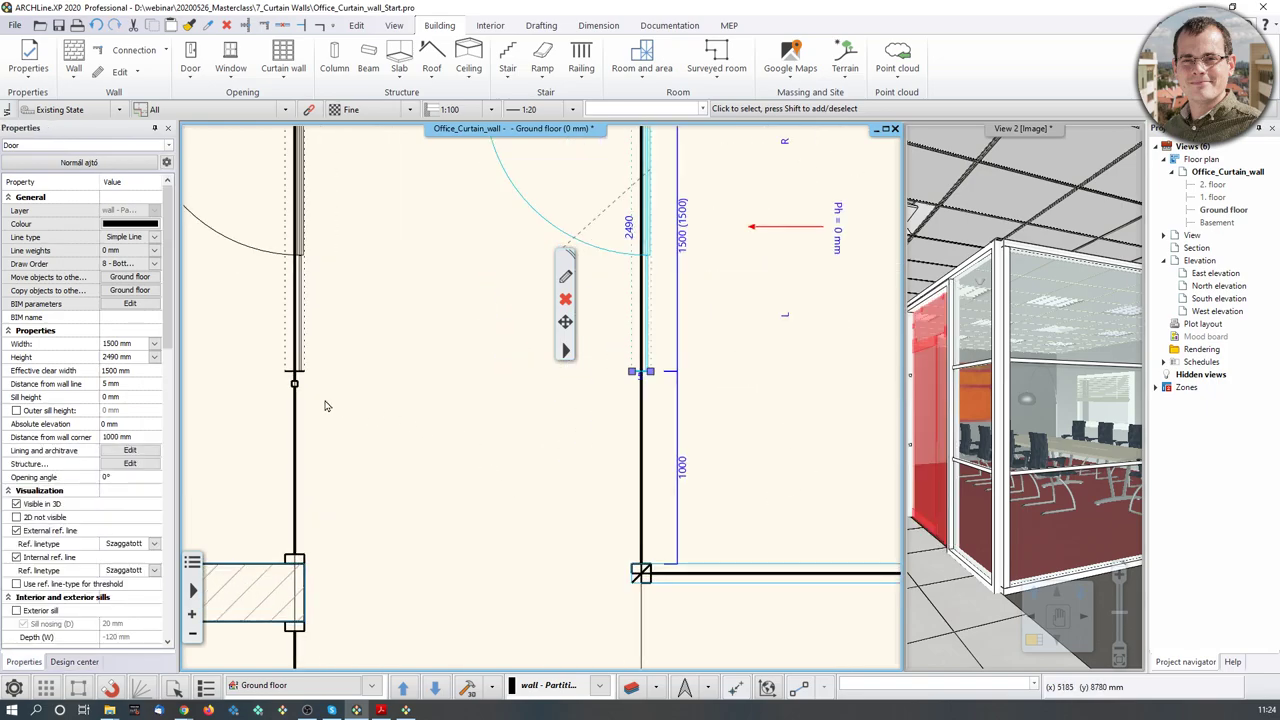
left_click(631, 372)
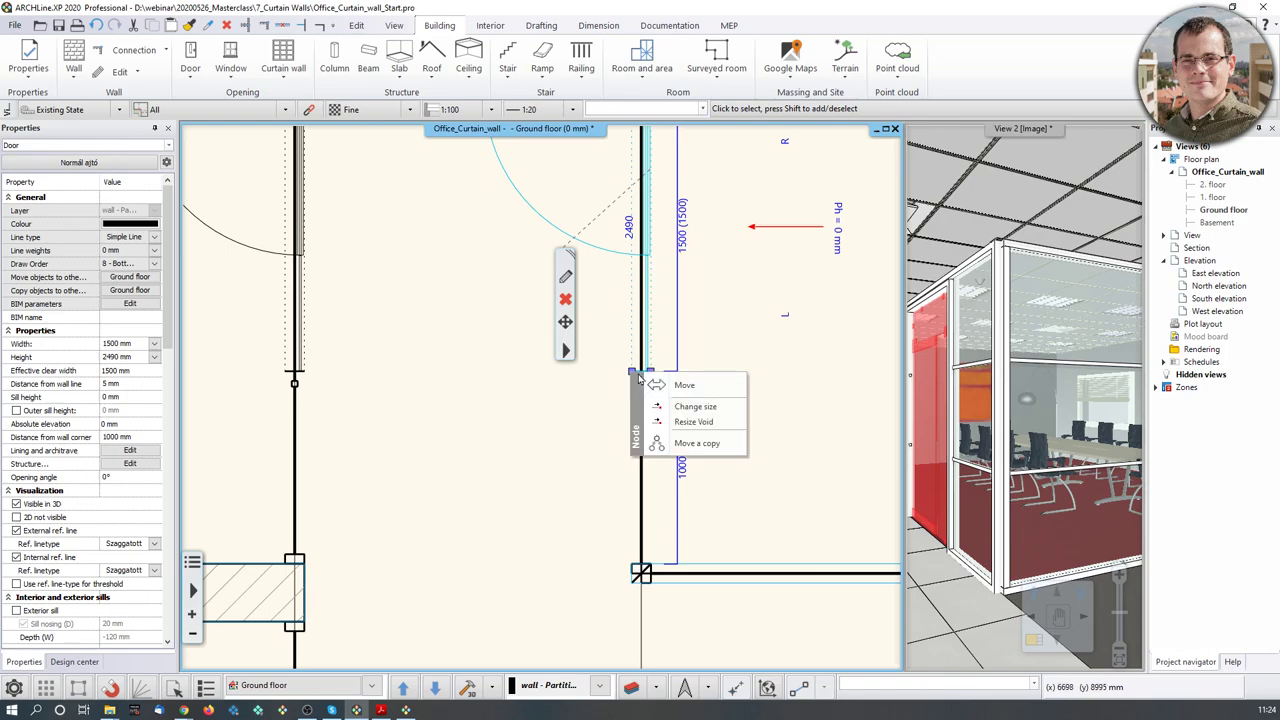
left_click(680, 386)
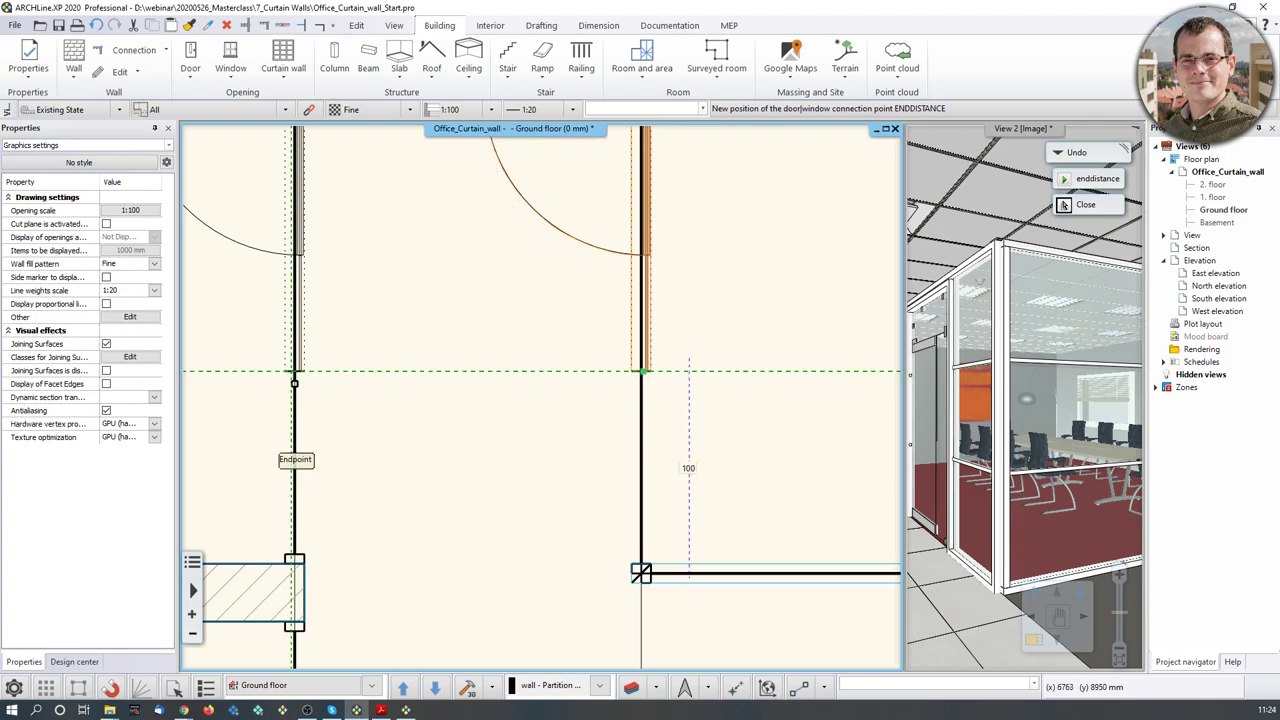
left_click(293, 377)
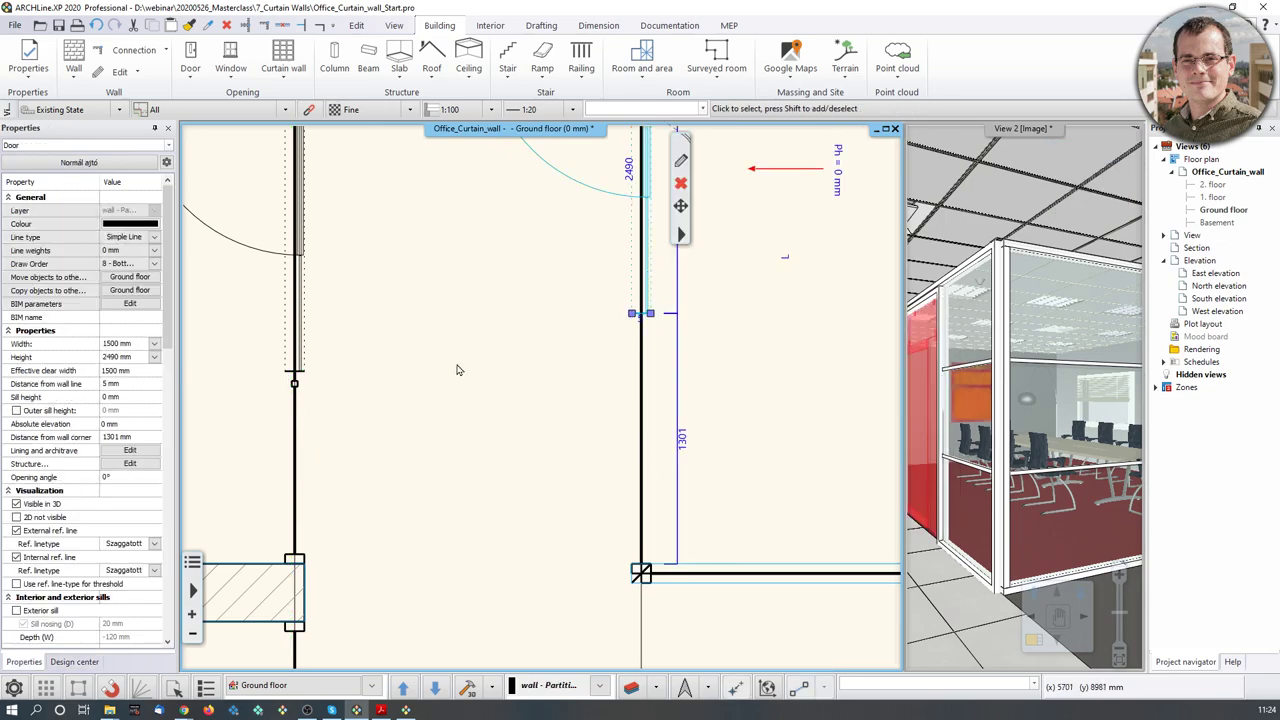
Move the meeting room door so its lower end aligns with the endpoint of the office door across the corridor.
left_click(632, 314)
left_click(665, 324)
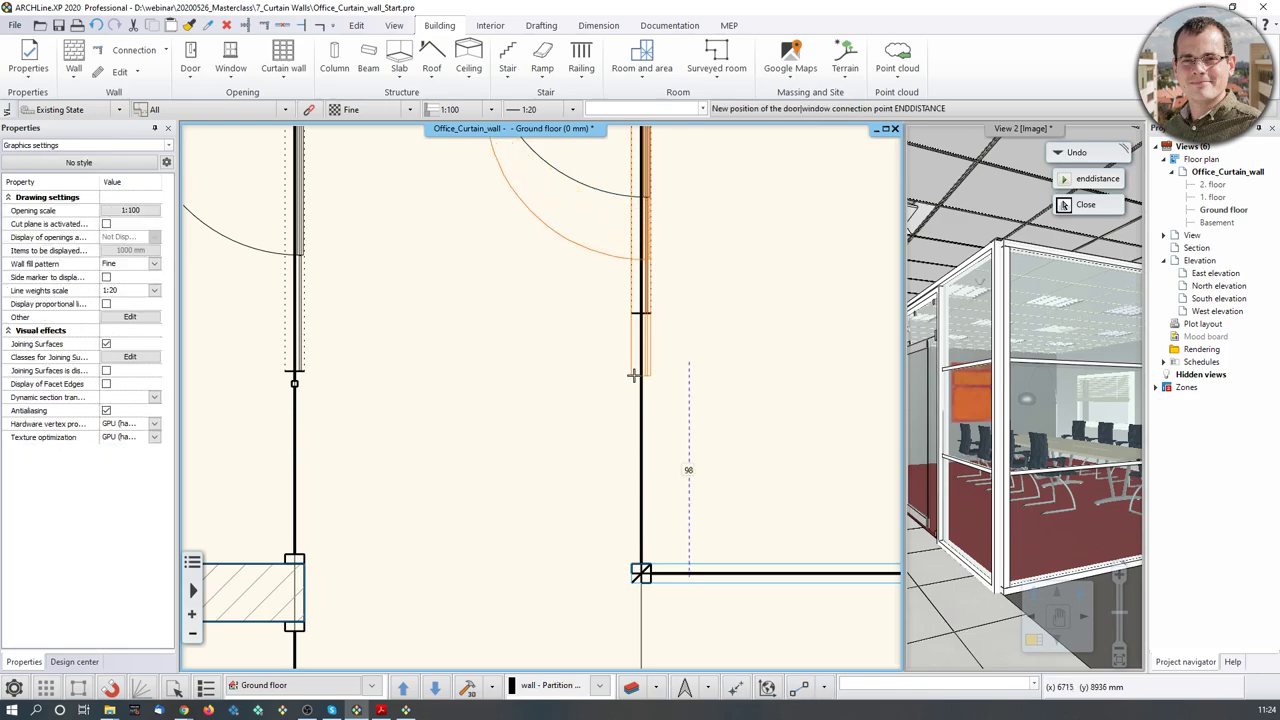
key("e")
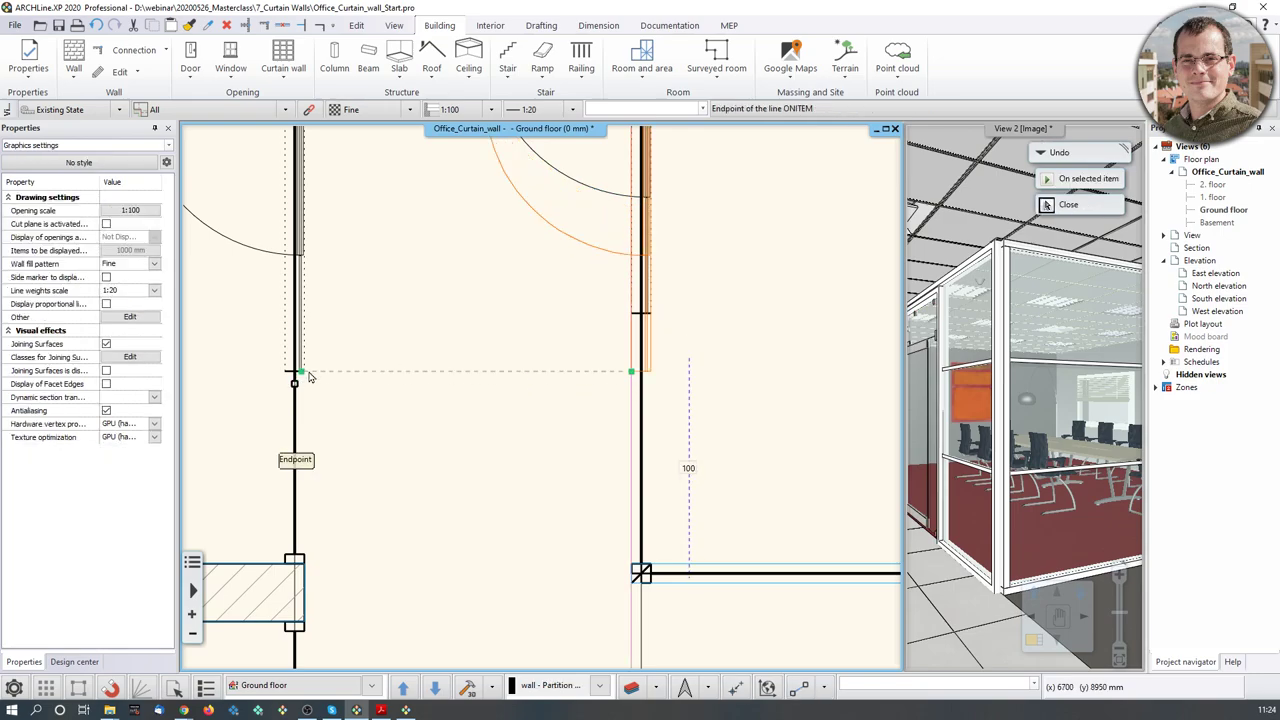
left_click(309, 376)
Mirror the meeting room door in-out so that it opens into the meeting room.
scroll(514, 330, "down", 3)
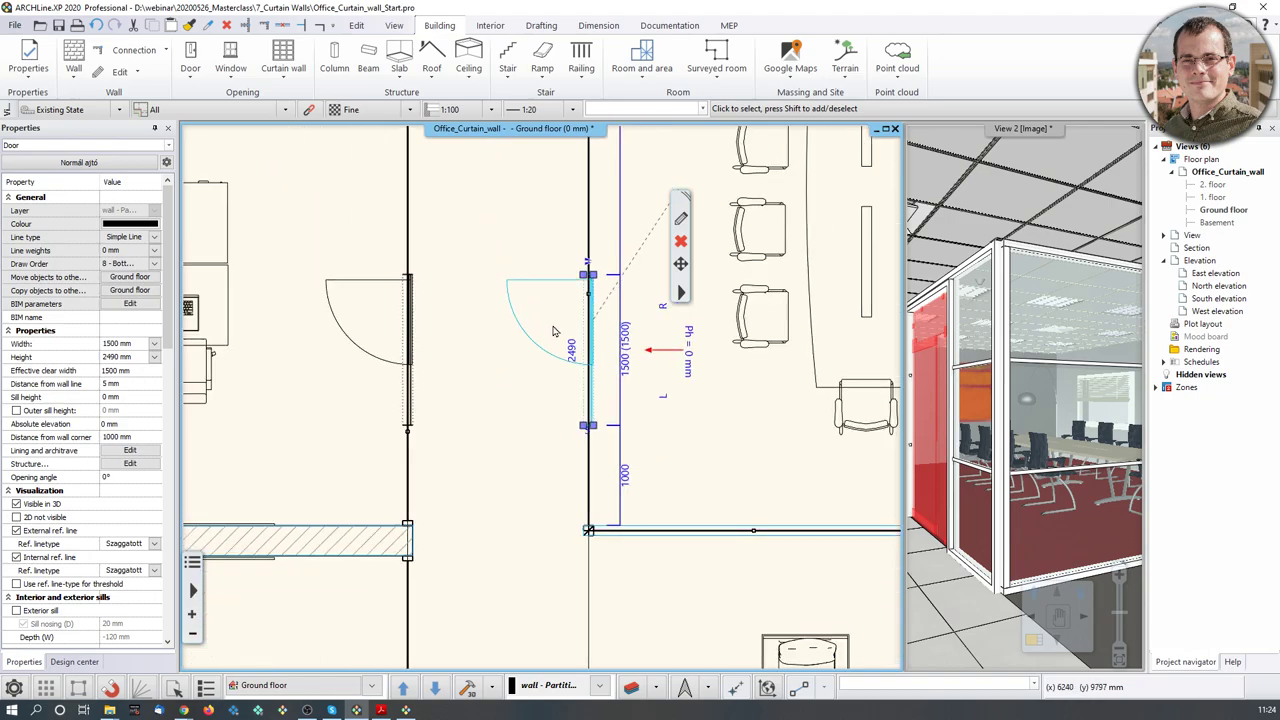
left_click(680, 292)
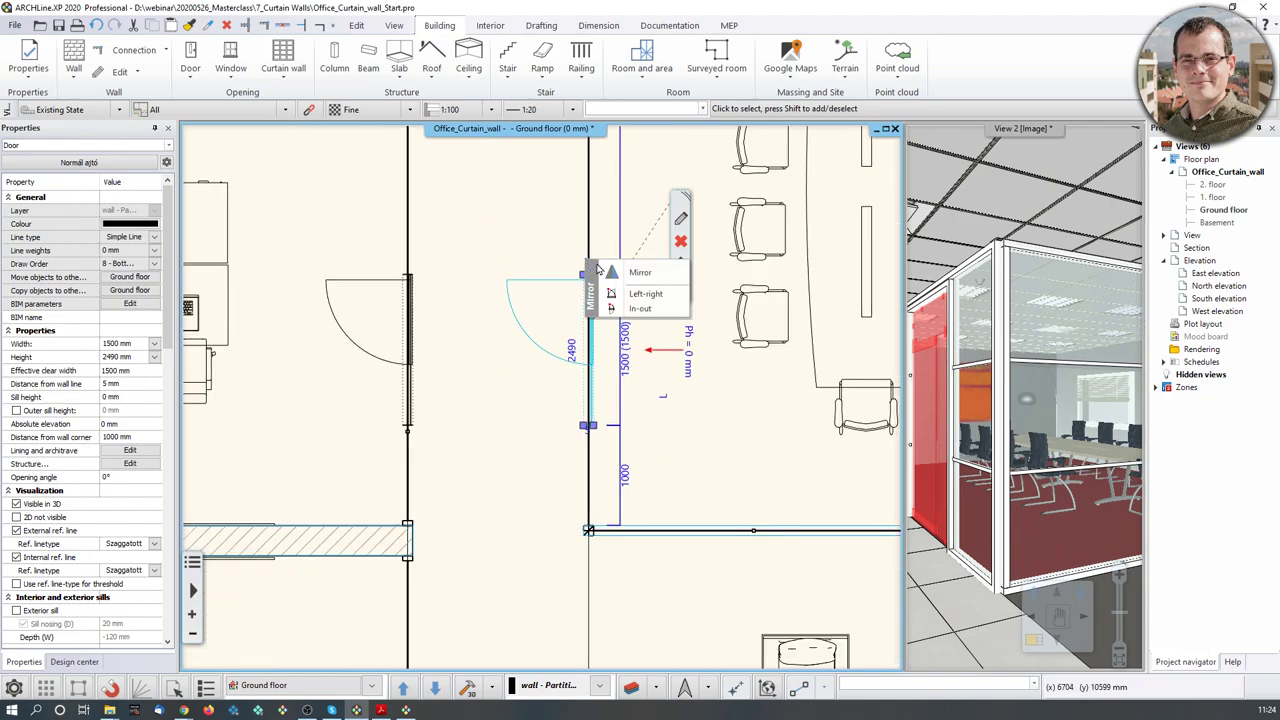
left_click(667, 308)
middle_click_drag(535, 505, 527, 485)
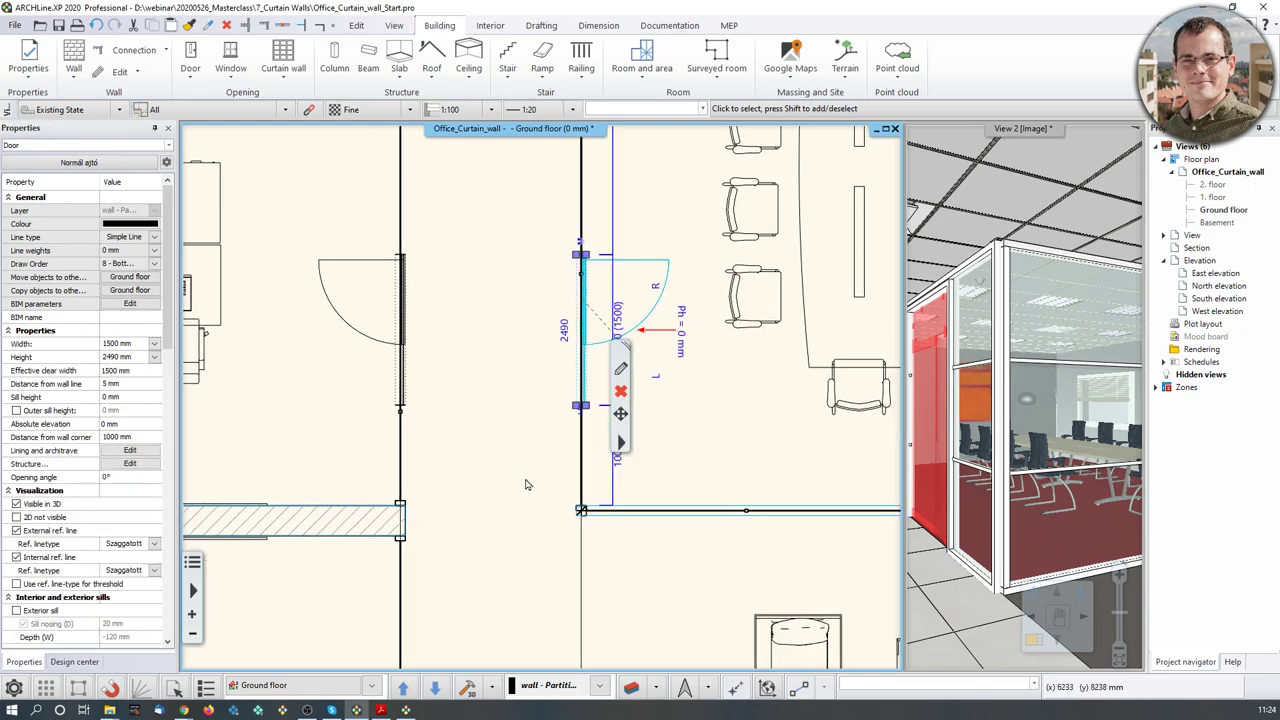
key("Escape")
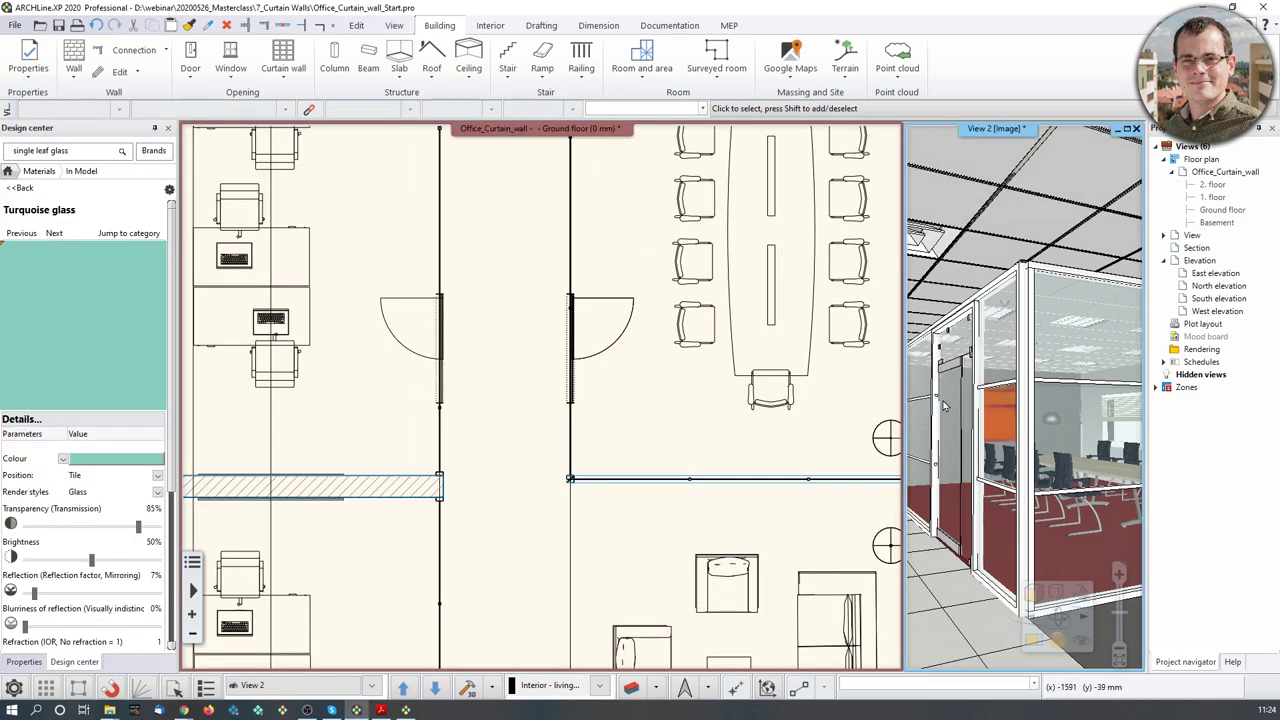
Set the number of vertical glasses to 1 for the meeting room's corridor curtain wall containing the door.
mouse_move(572, 657)
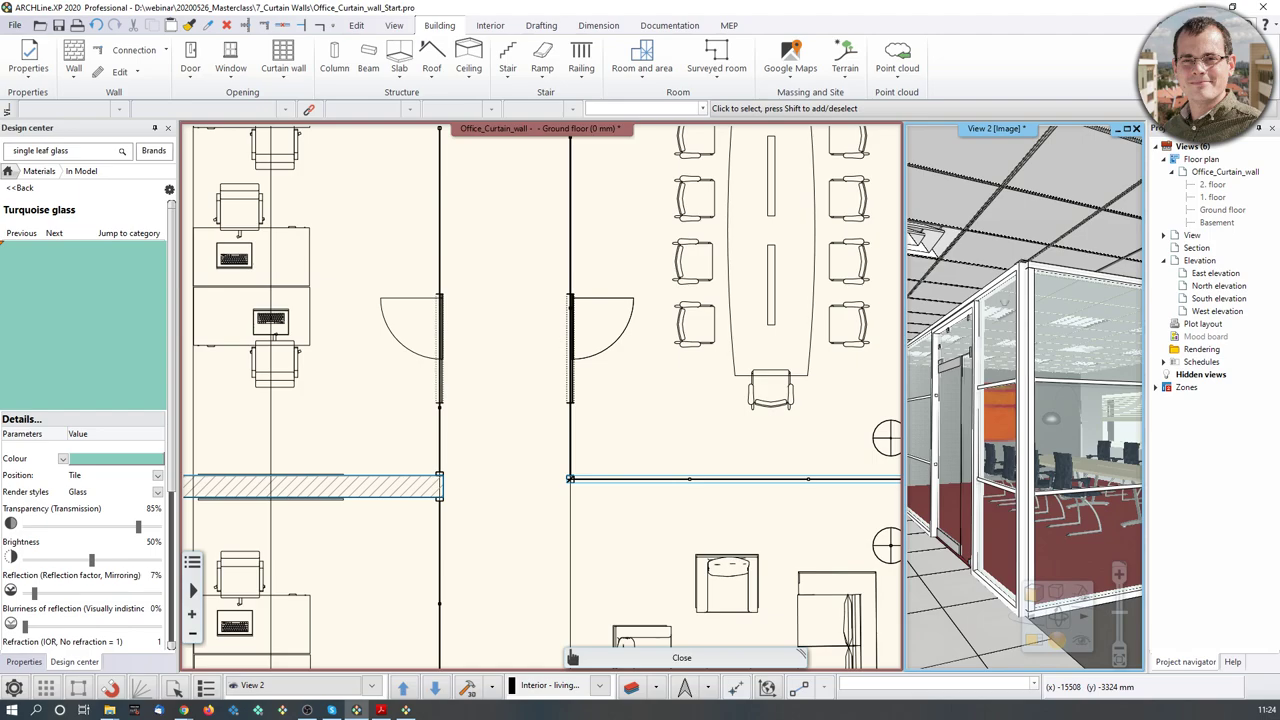
middle_click_drag(990, 390, 951, 432)
left_click(954, 437)
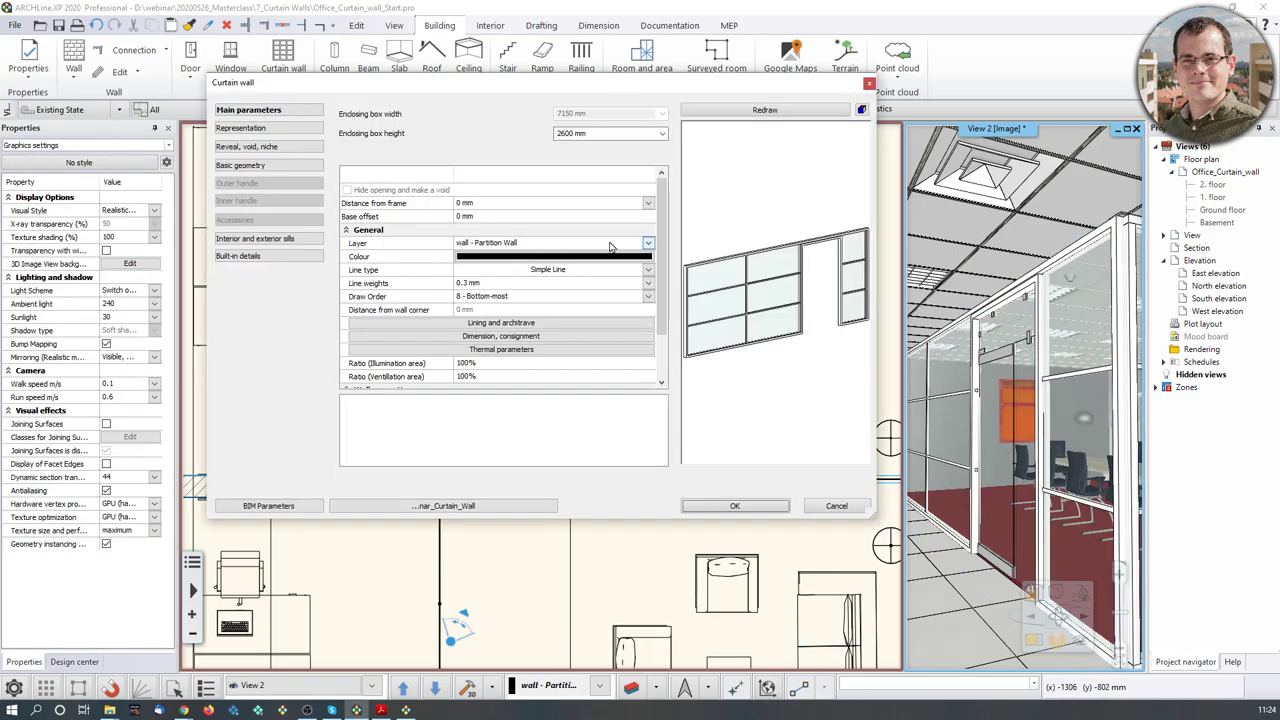
left_click_drag(785, 285, 733, 254)
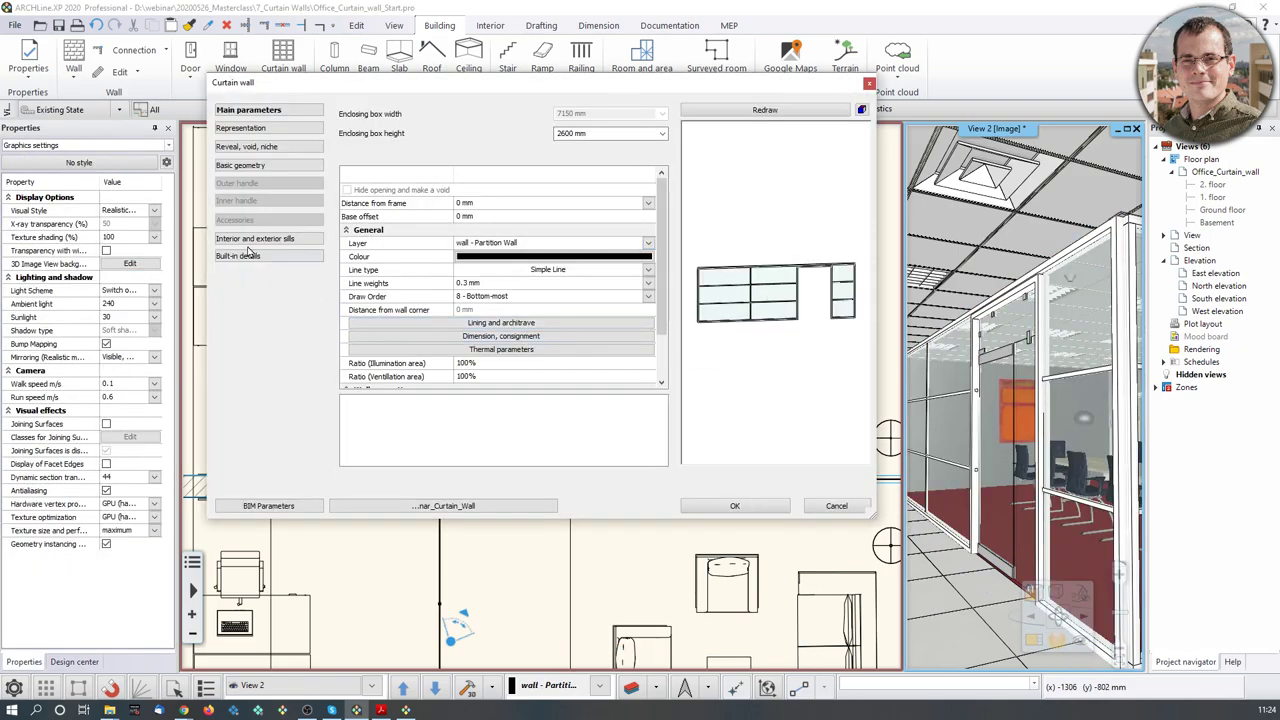
left_click(255, 168)
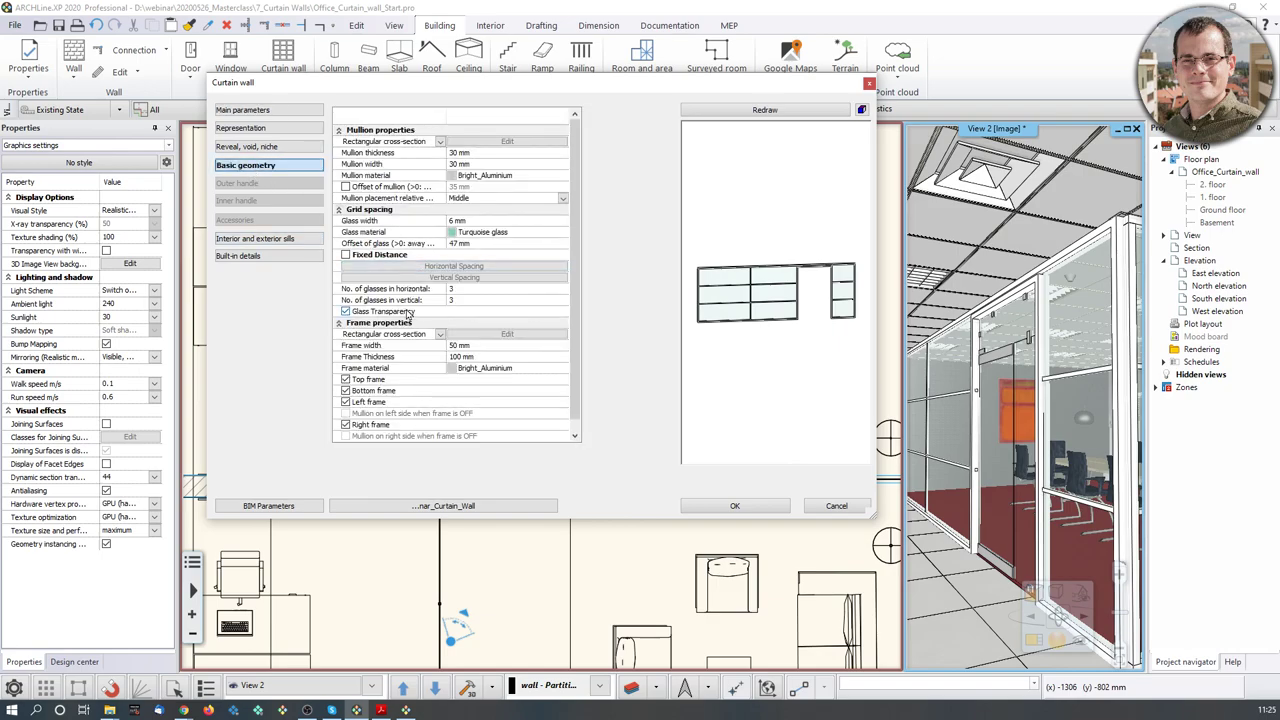
left_click(484, 300)
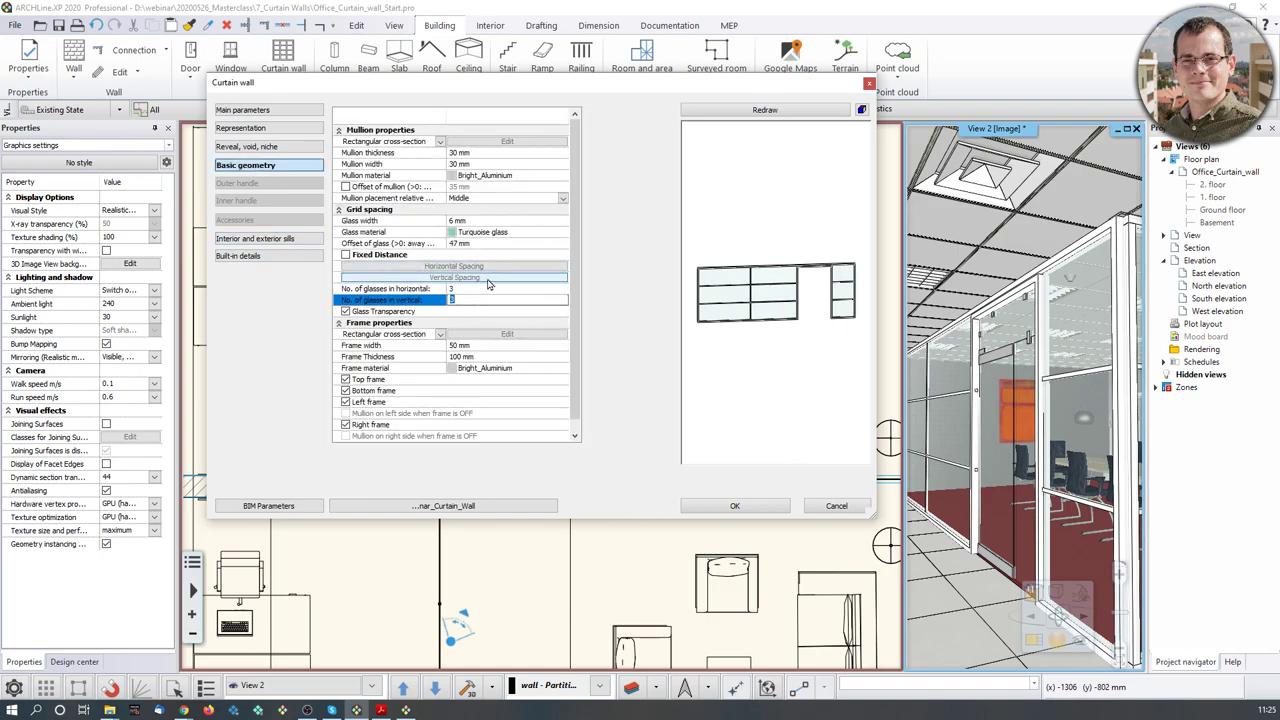
left_click(765, 110)
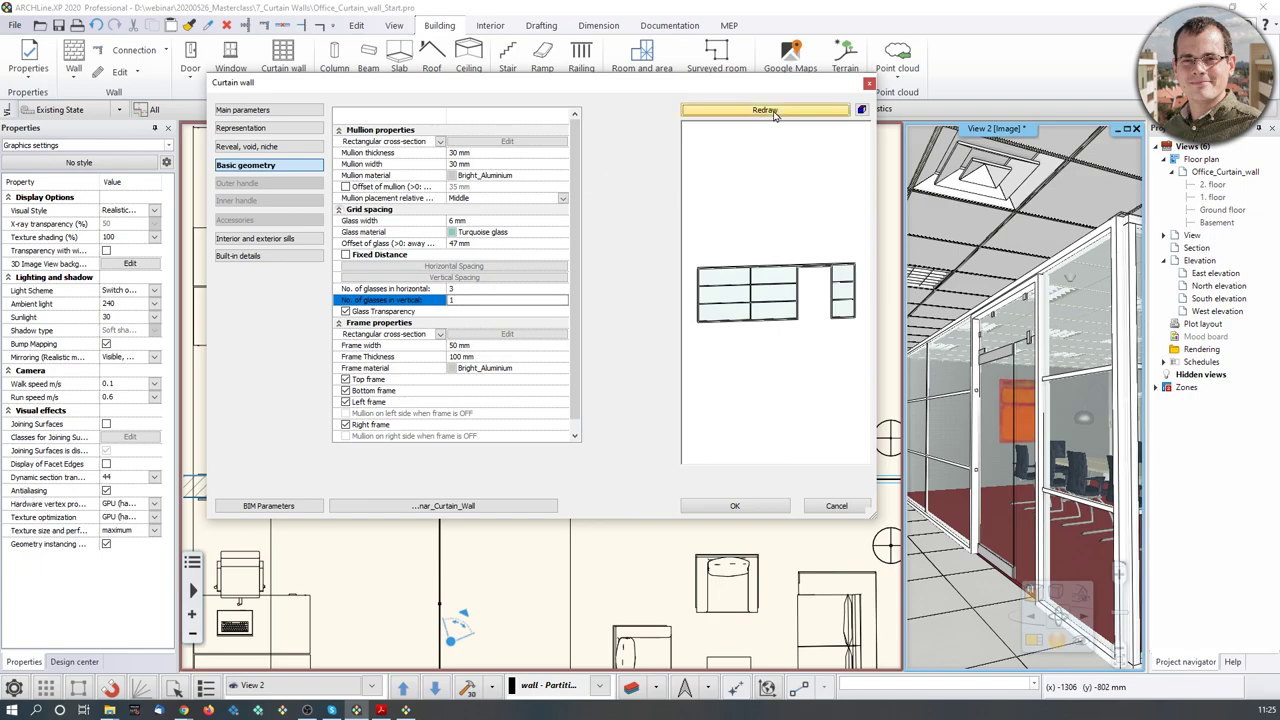
left_click(762, 507)
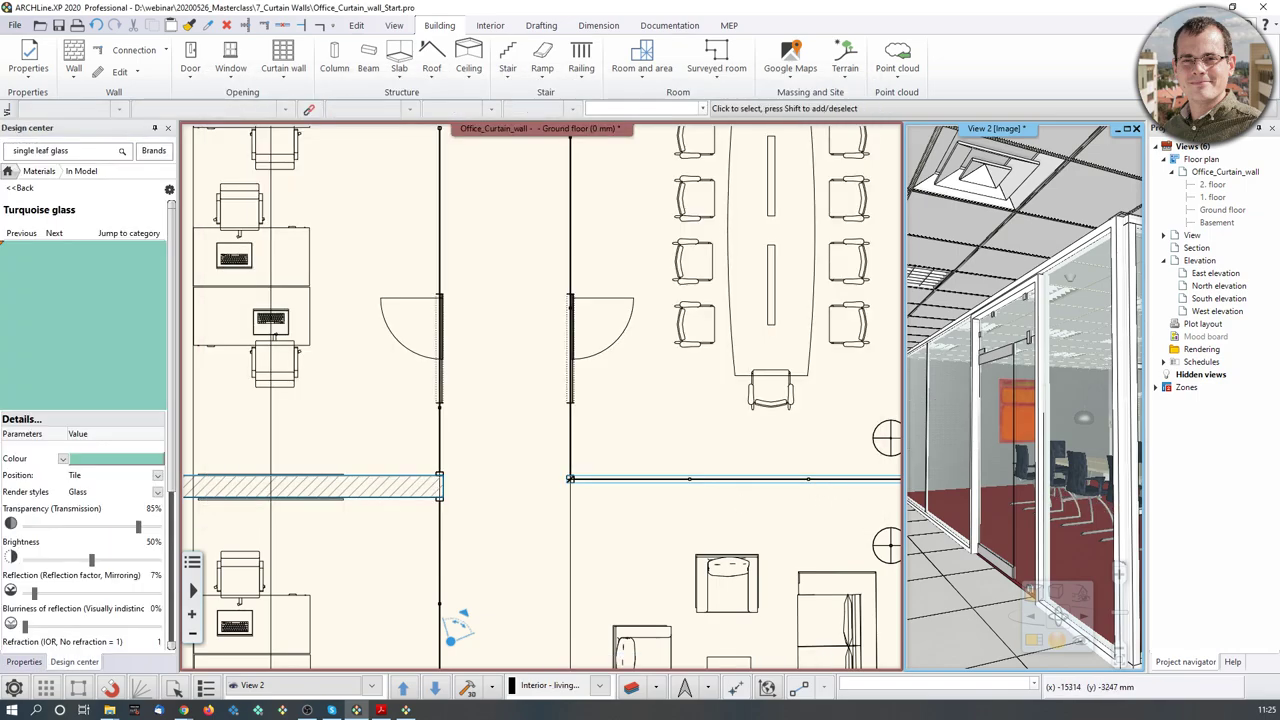
Read the "Edit divisions on the layout" instructions in the Adobe Acrobat Reader guide and return to the model.
left_click_drag(0, 136, 617, 88)
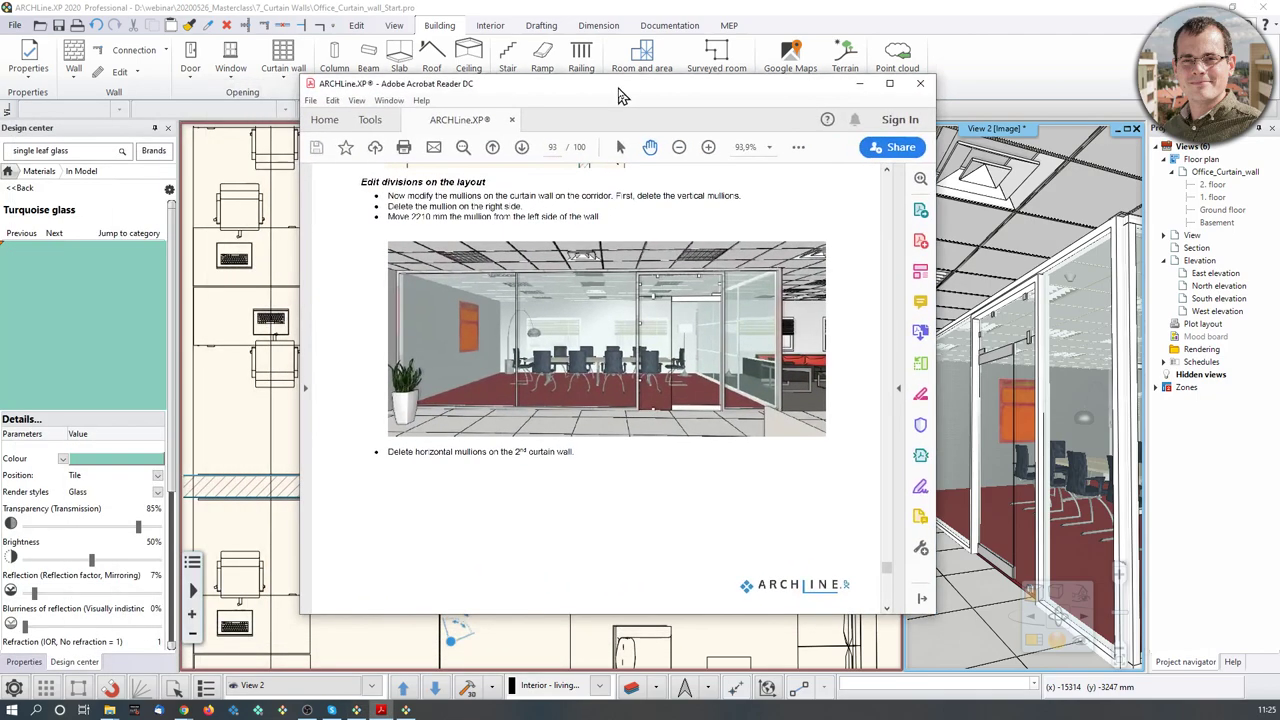
left_click_drag(701, 92, 0, 100)
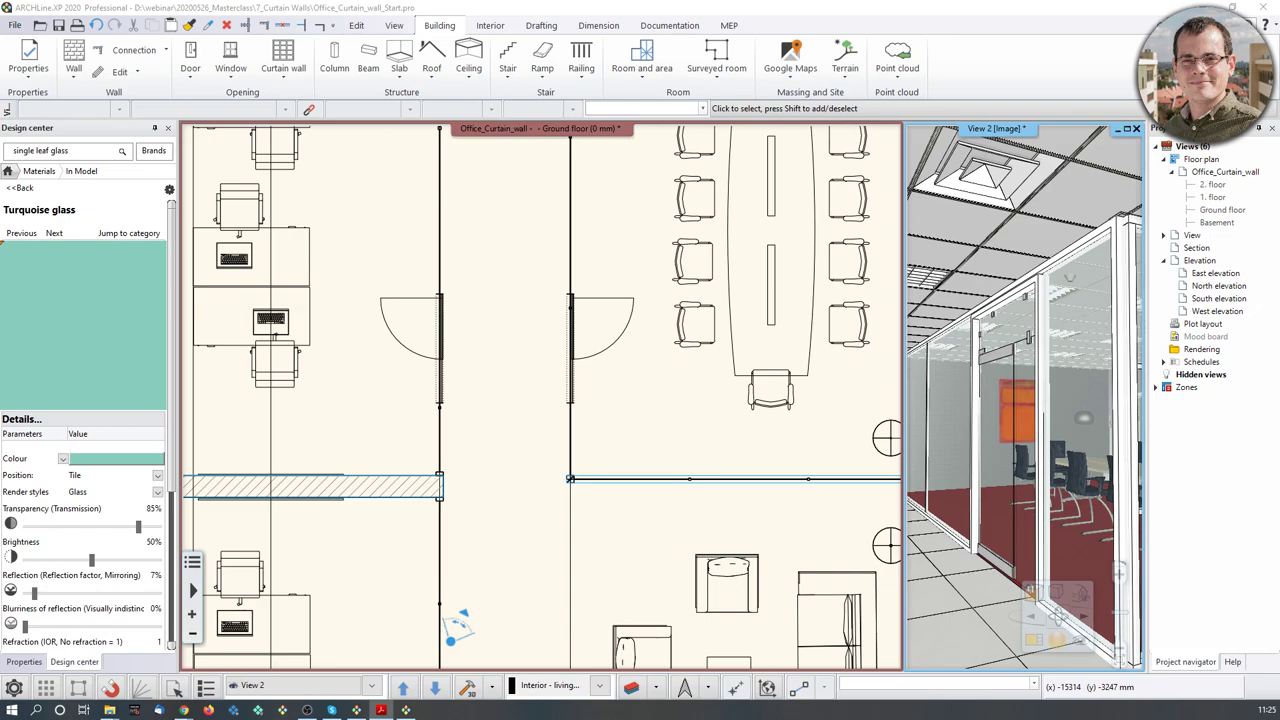
left_click(769, 449)
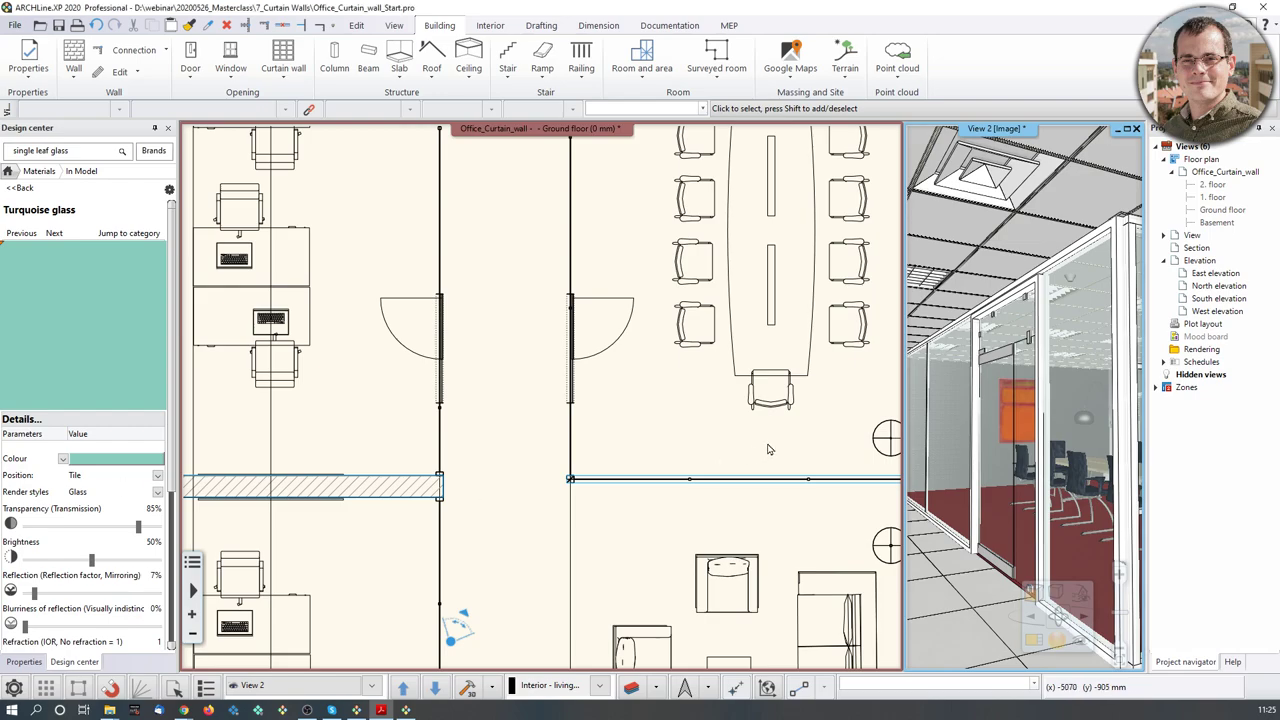
Set the number of vertical glasses to 1 for the meeting room's other curtain wall, facing the lounge area.
middle_click_drag(1083, 467, 1042, 408)
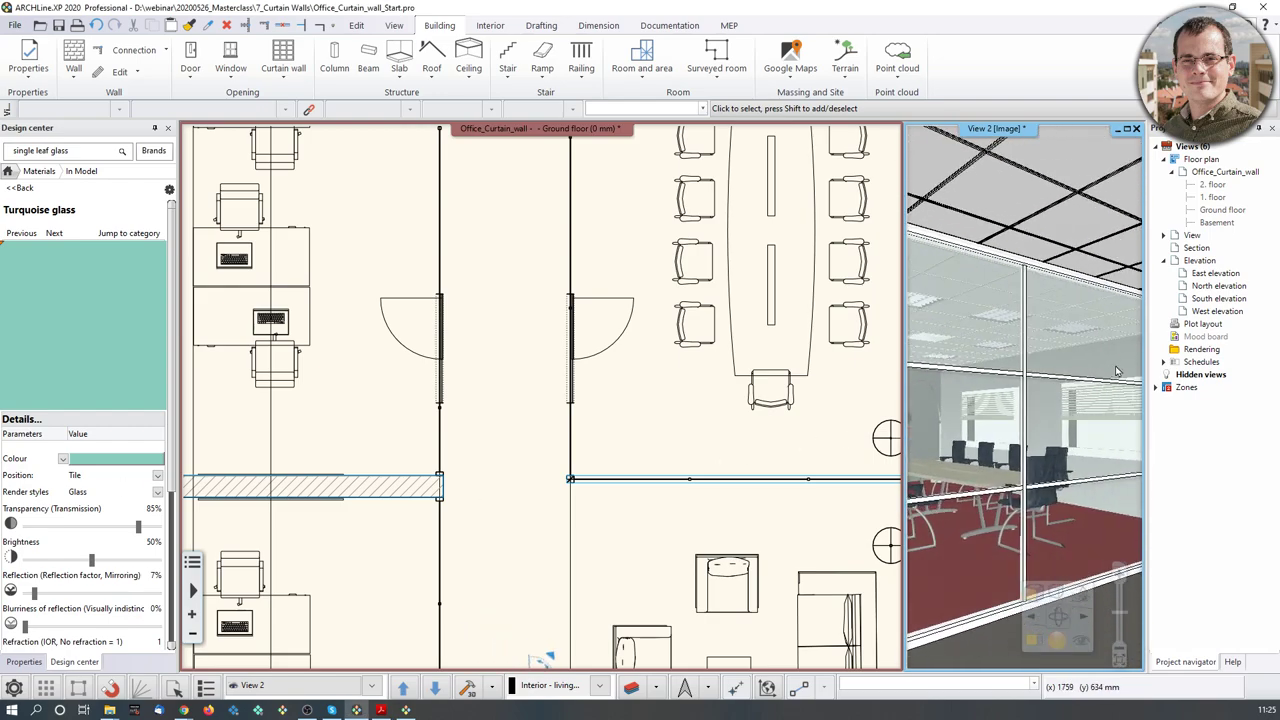
left_click(1065, 420)
left_click(1072, 439)
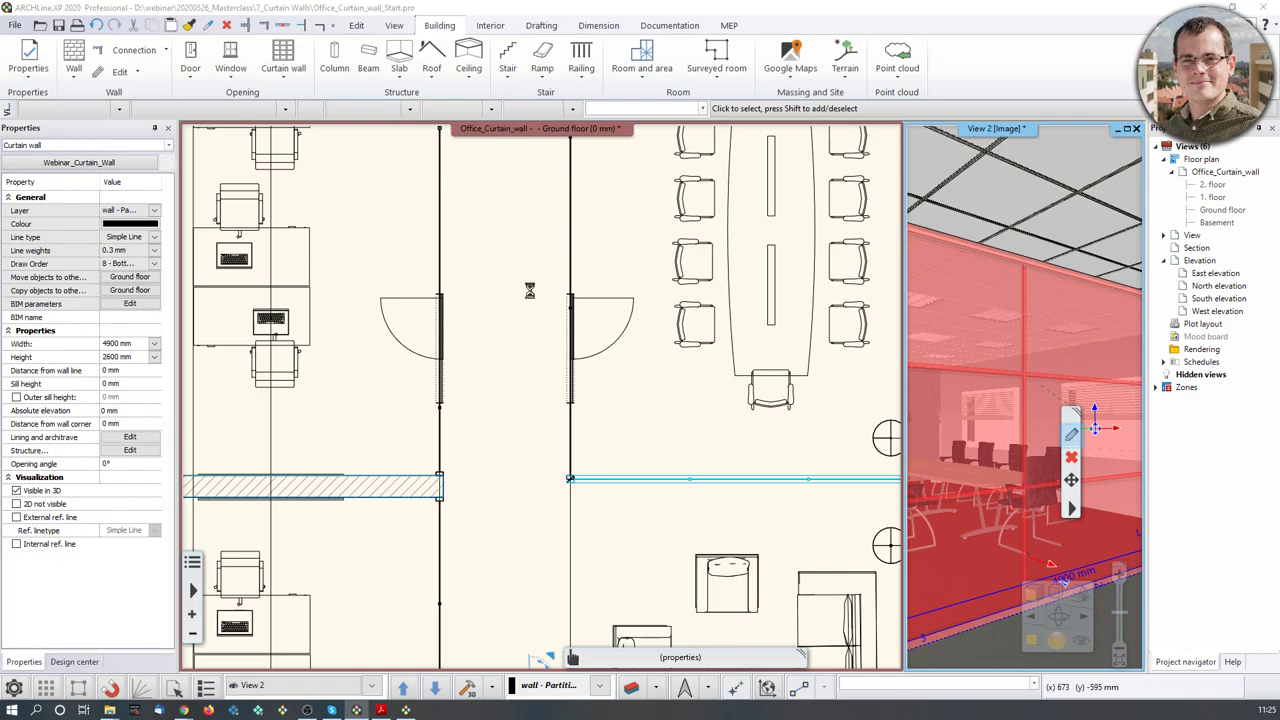
left_click(250, 165)
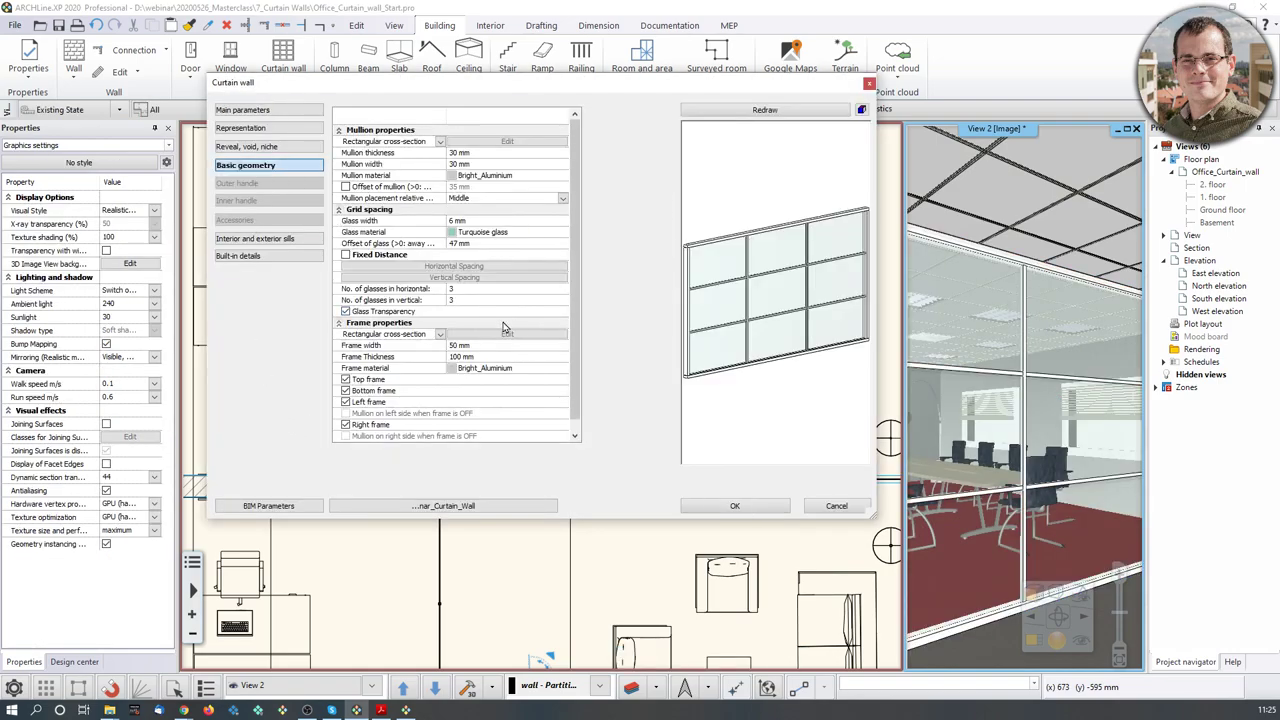
left_click(468, 300)
type("1")
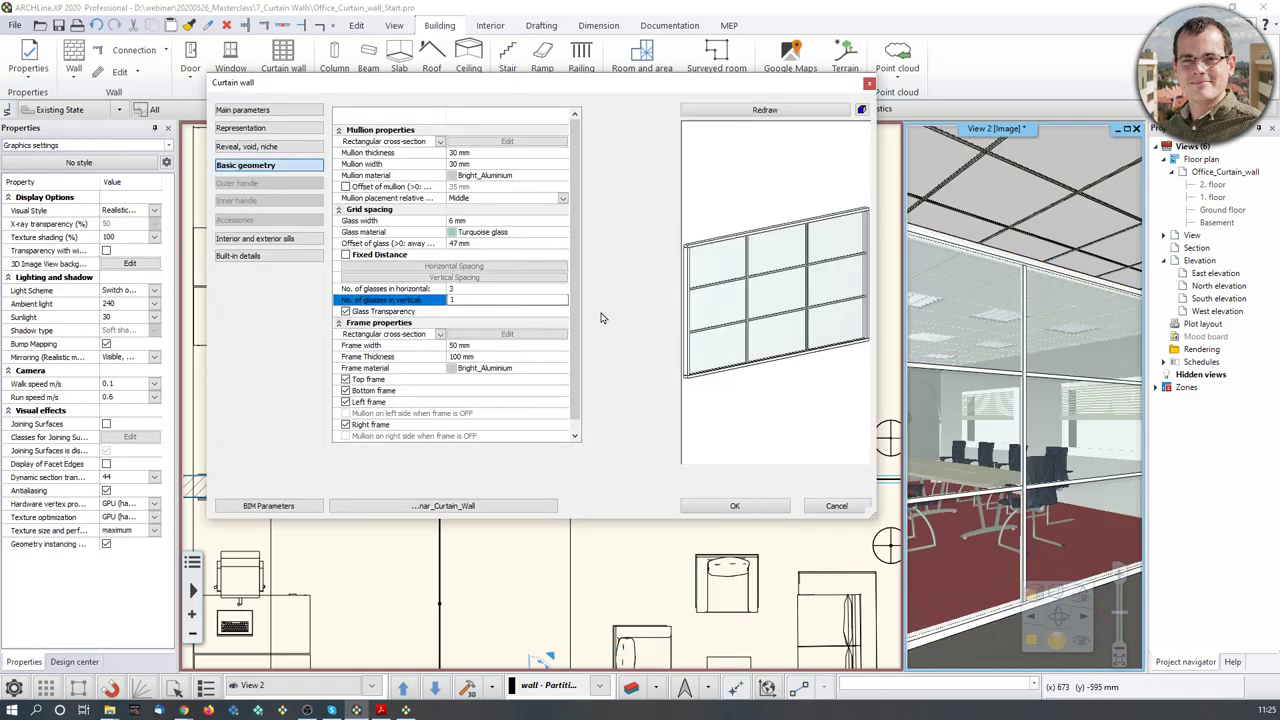
left_click(797, 116)
left_click(748, 512)
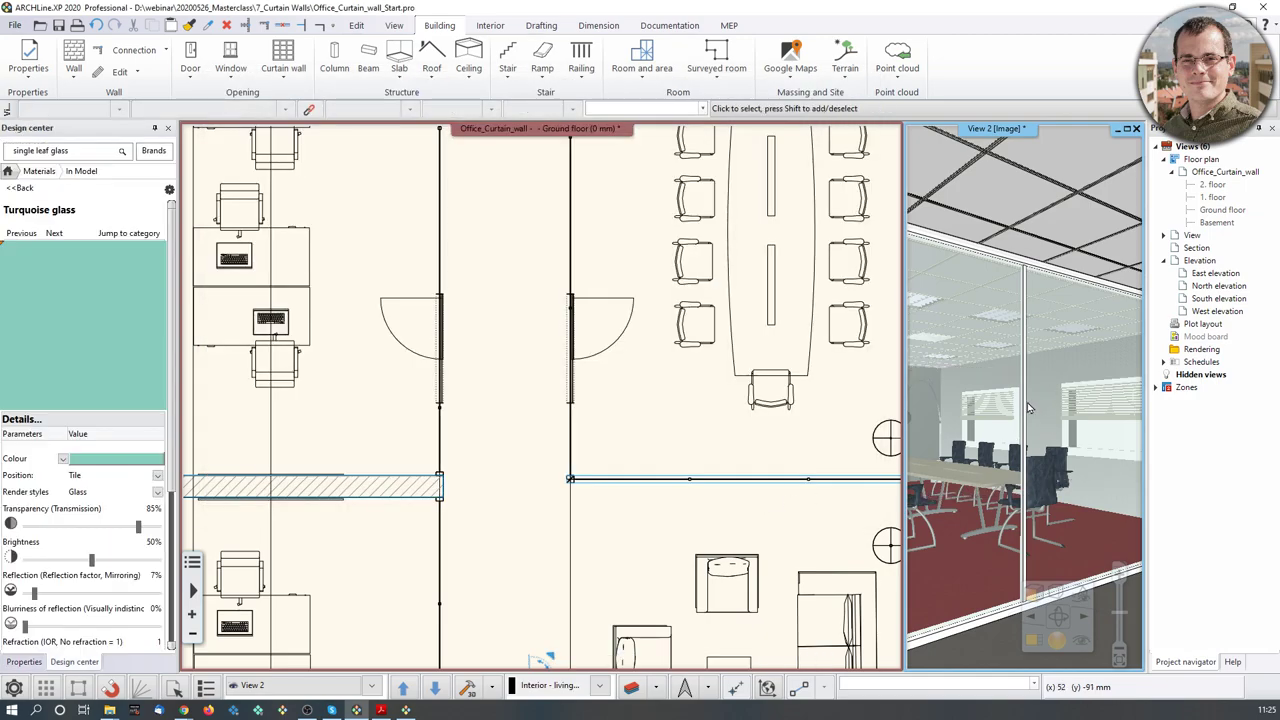
Swap the 3D view into the large viewport and frame the meeting room's glazed corner.
middle_click_drag(1029, 406, 1093, 408)
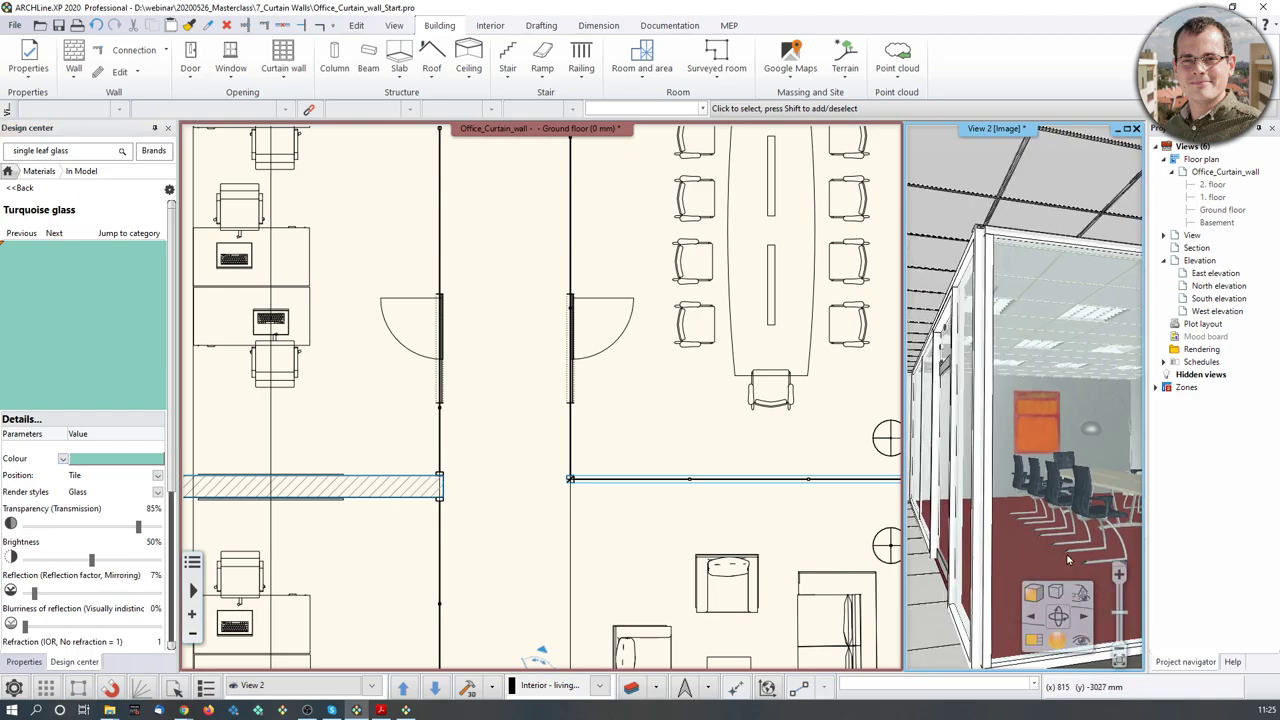
left_click(1033, 640)
middle_click_drag(800, 508, 716, 474)
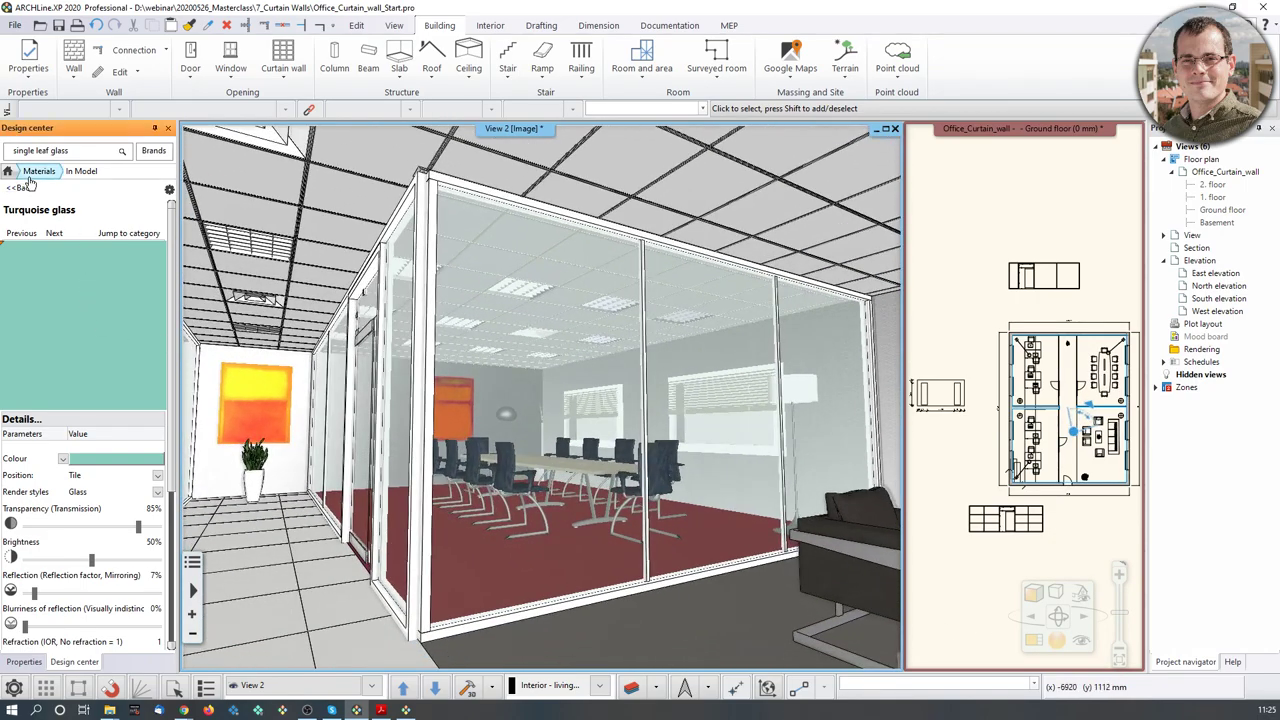
Search the whole Design Center for "glass".
left_click(51, 154)
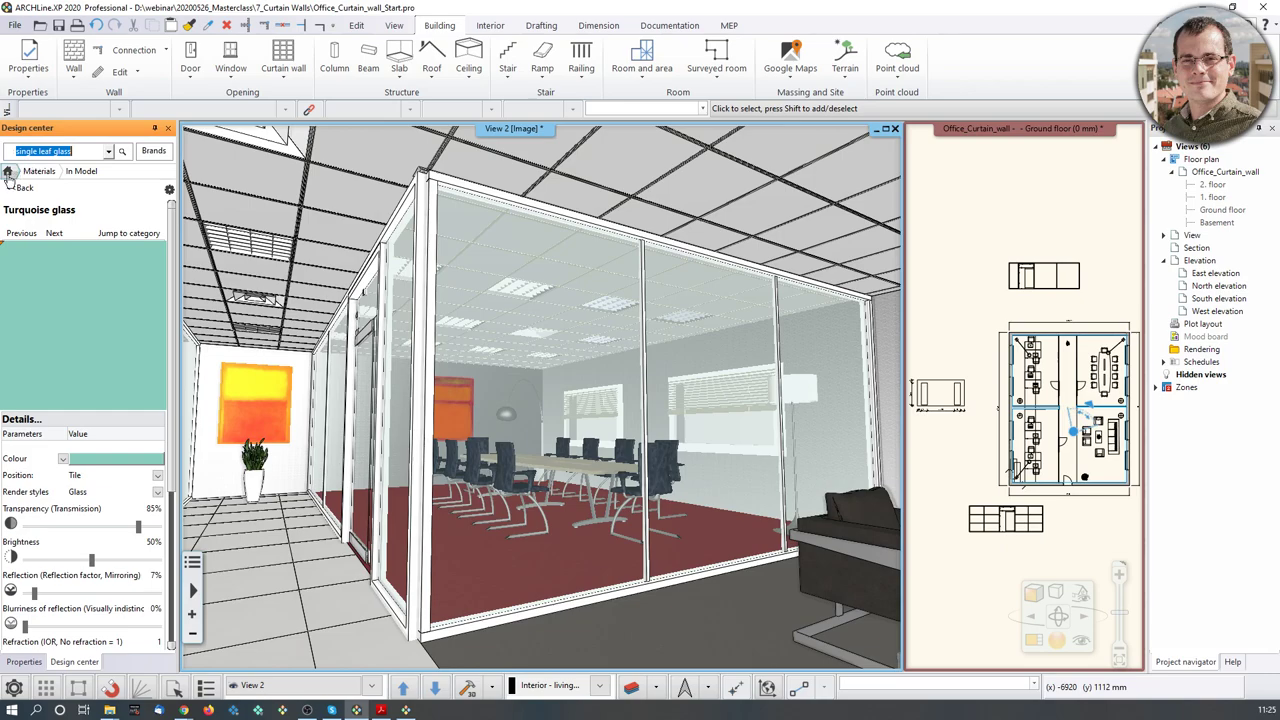
left_click(9, 172)
left_click(41, 153)
type("glas")
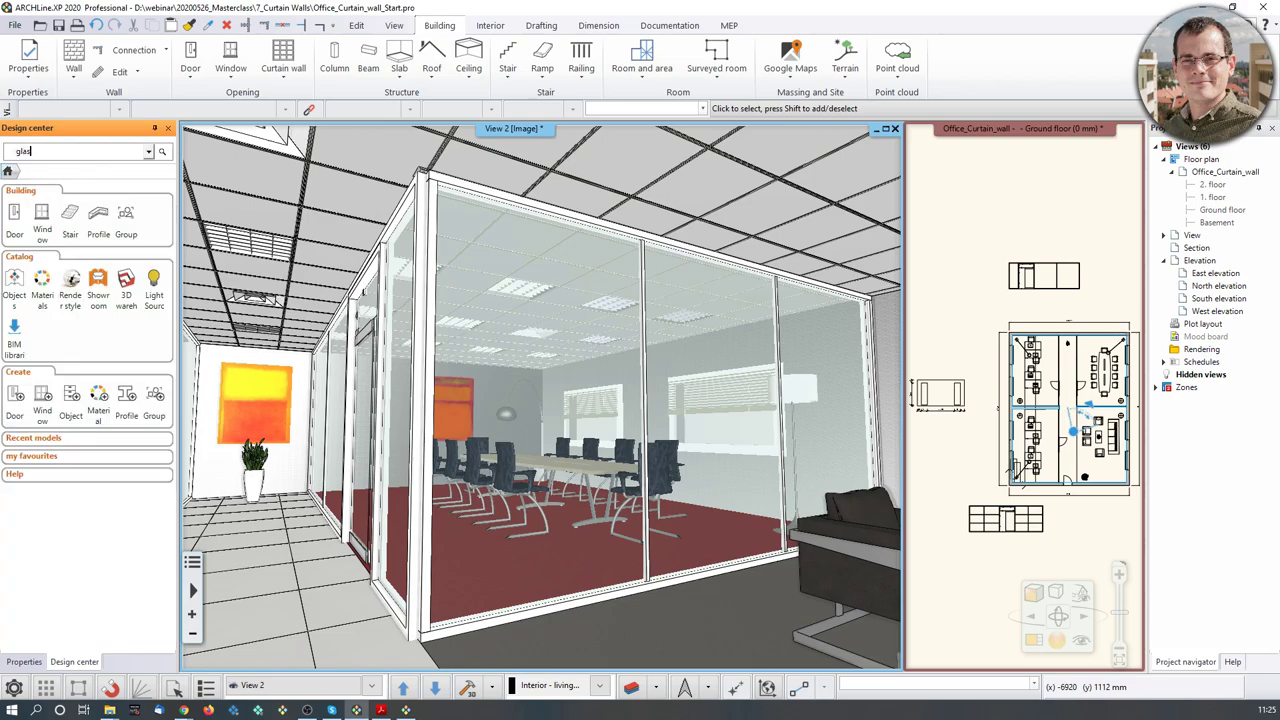
type("s")
key("Return")
Replace the glass of the lounge-side curtain wall with Blue glass 02, limiting the material replacement to this object.
left_click_drag(10, 283, 610, 346)
left_click(694, 391)
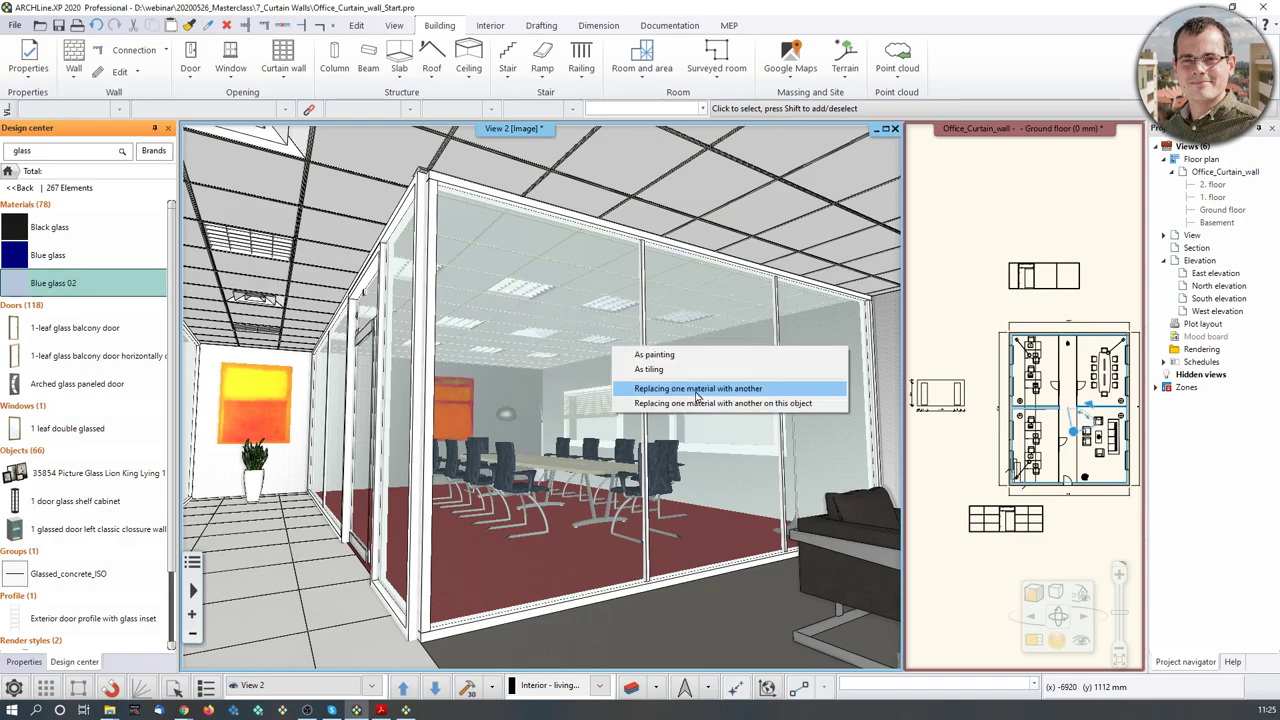
left_click(700, 403)
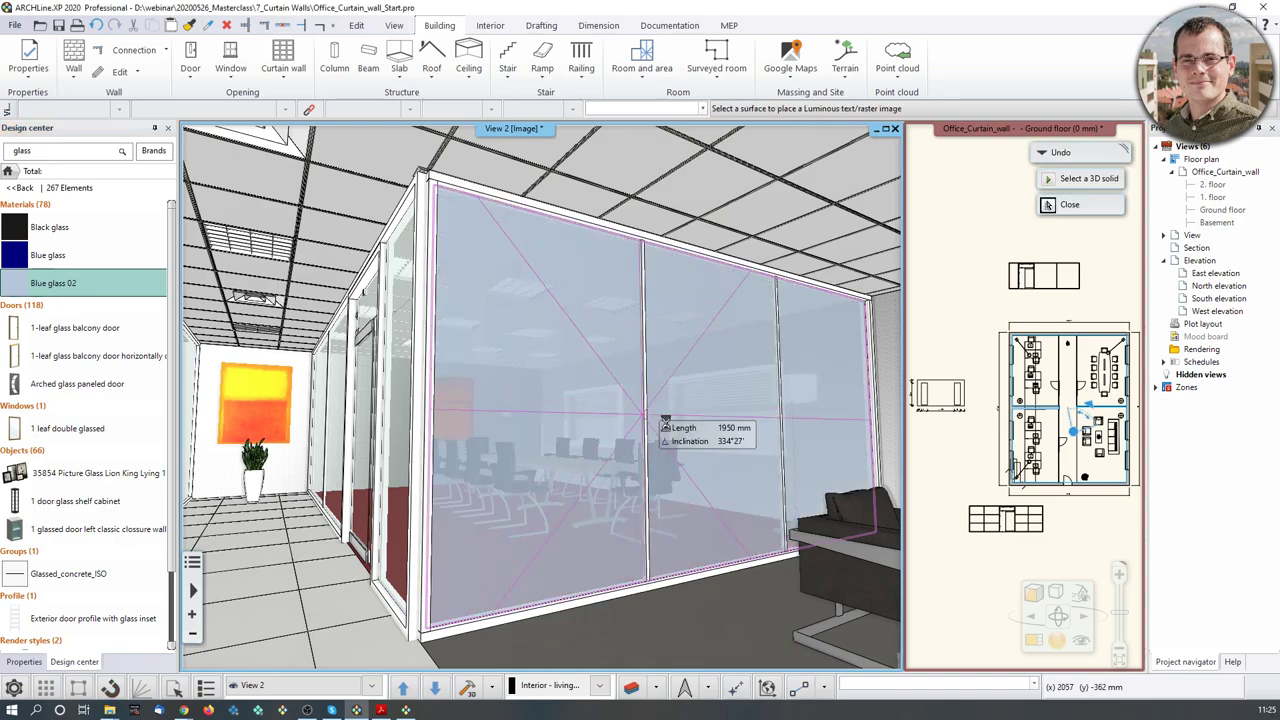
key("Escape")
Undo the glass material replacement on the lounge-side curtain wall.
middle_click_drag(486, 422, 542, 410)
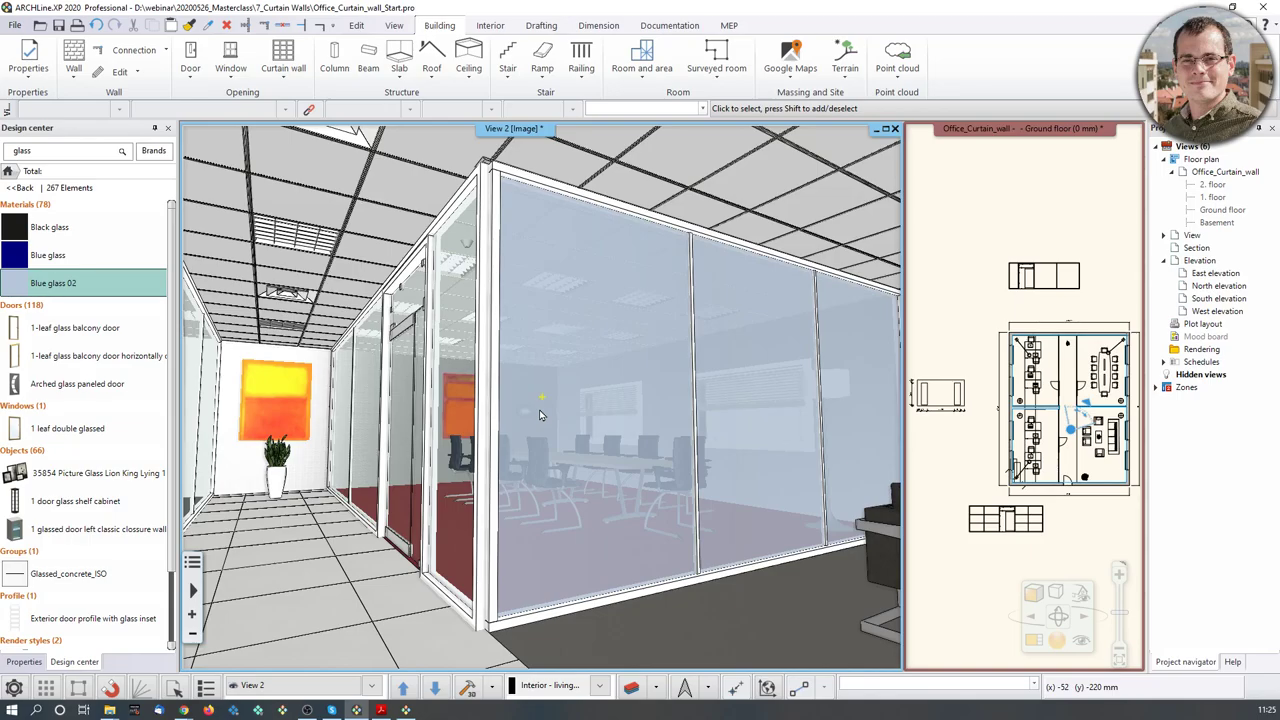
mouse_move(540, 410)
middle_mouse_down()
mouse_move(610, 515)
mouse_move(543, 403)
middle_mouse_up()
right_click(543, 399)
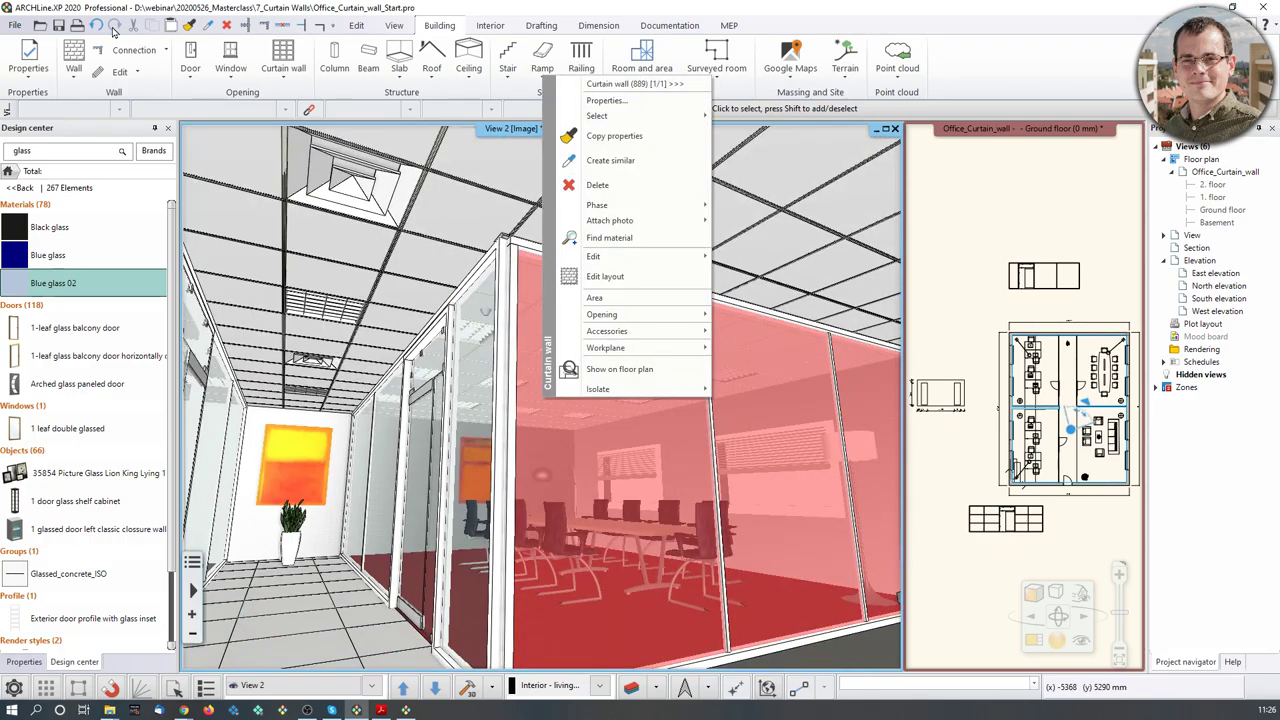
left_click(96, 26)
Examine the office wall behind the desk, the dimensioned opening layout beside the floor plan, and the PDF guide's reference picture.
middle_click_drag(623, 386, 600, 446)
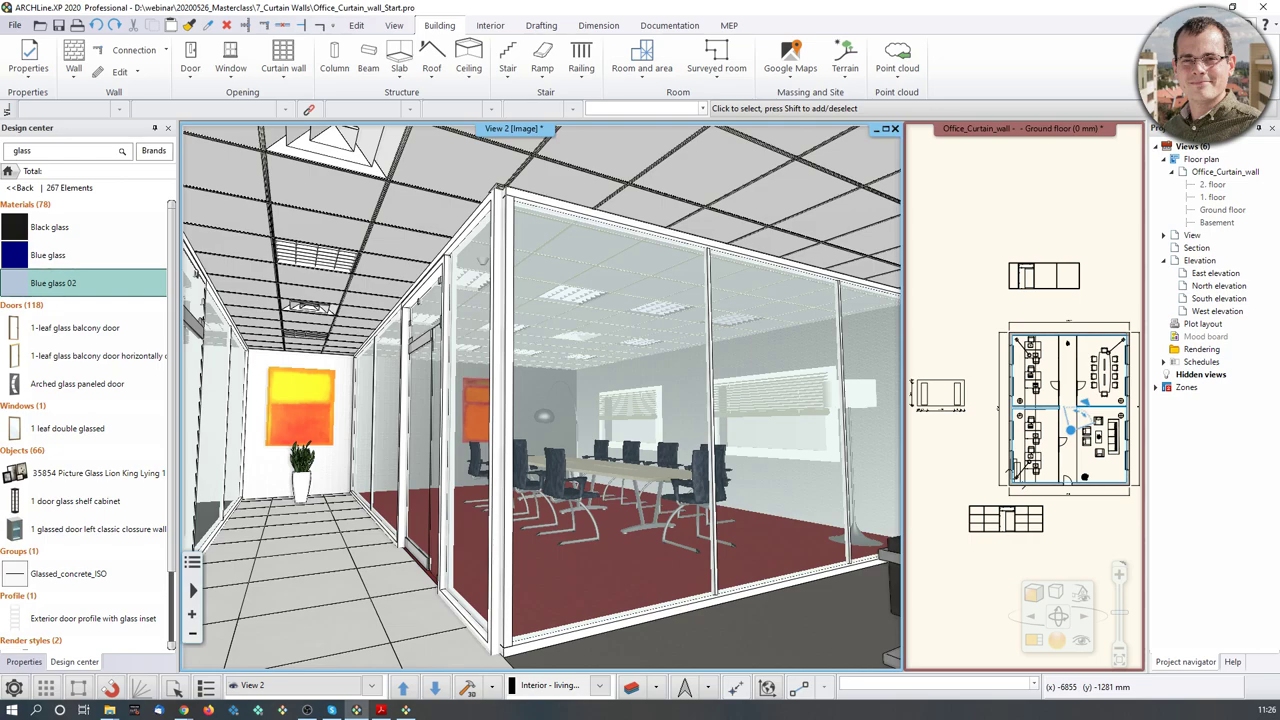
mouse_move(463, 388)
middle_mouse_down("shift")
mouse_move(343, 400)
mouse_move(479, 378)
mouse_move(477, 407)
middle_mouse_up("shift")
scroll(477, 407, "down", 3)
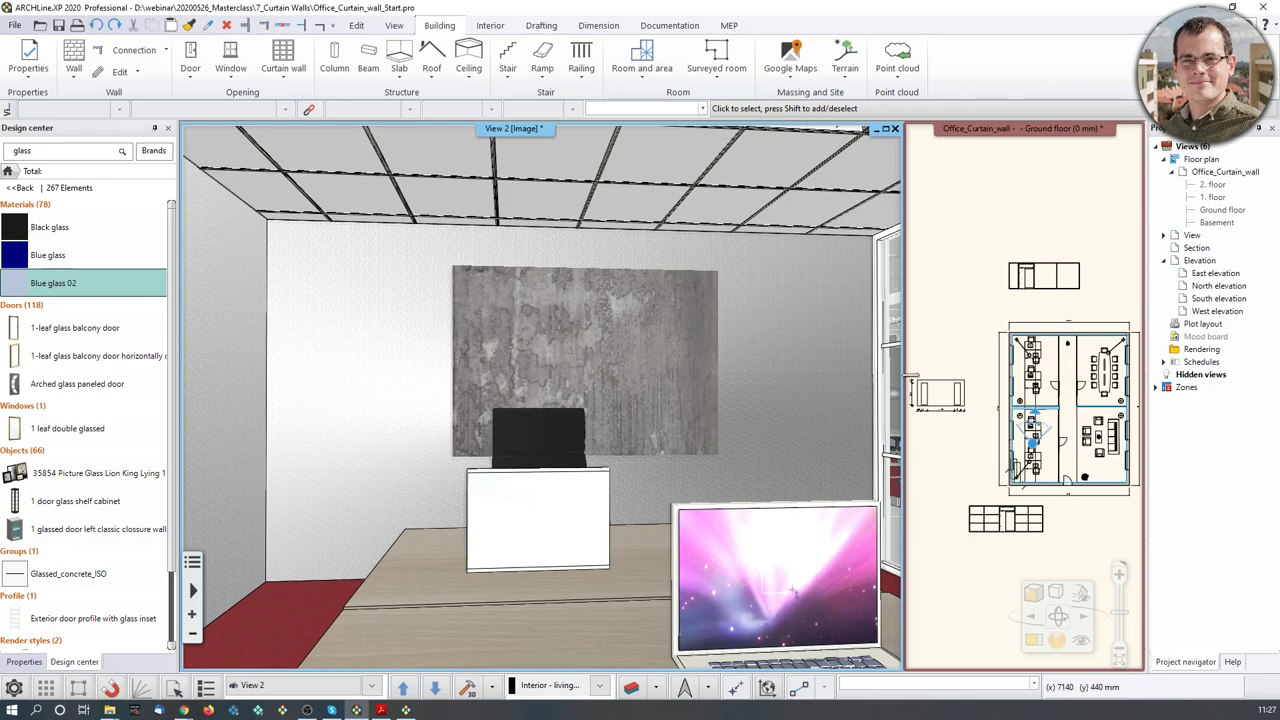
middle_click_drag(946, 380, 997, 389)
scroll(997, 389, "up", 4)
scroll(990, 410, "up", 2)
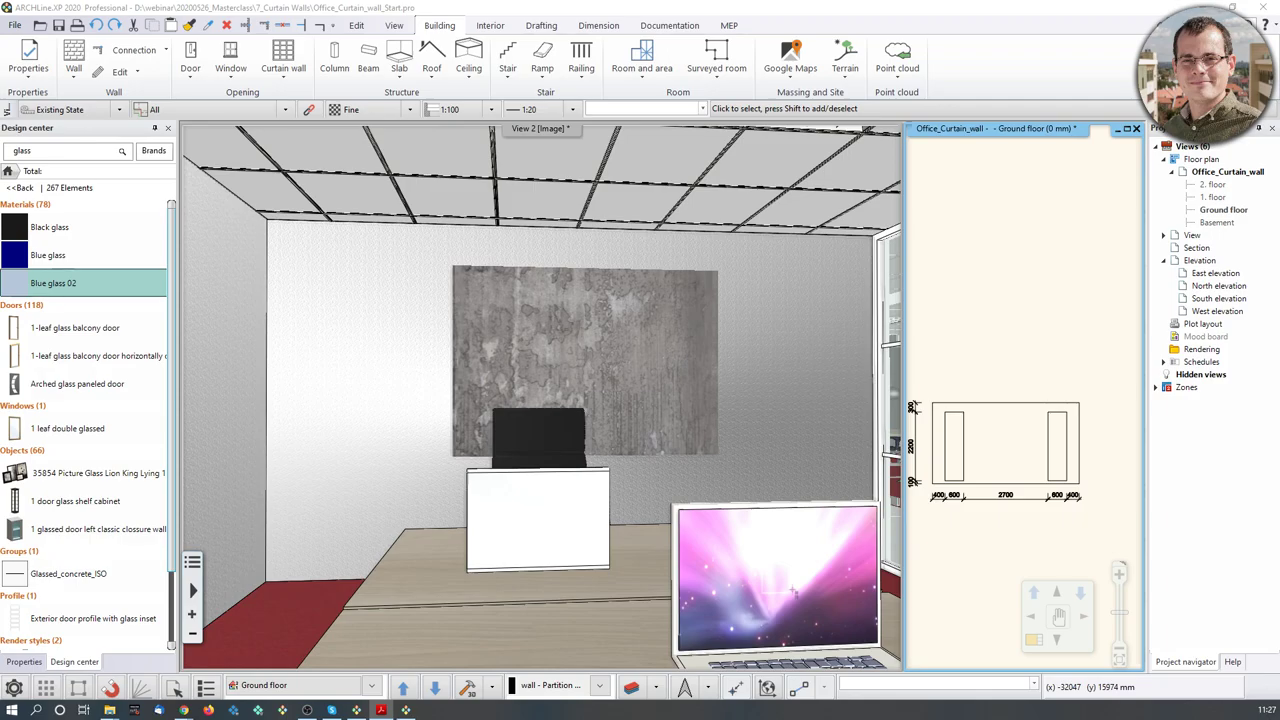
left_click_drag(0, 82, 618, 46)
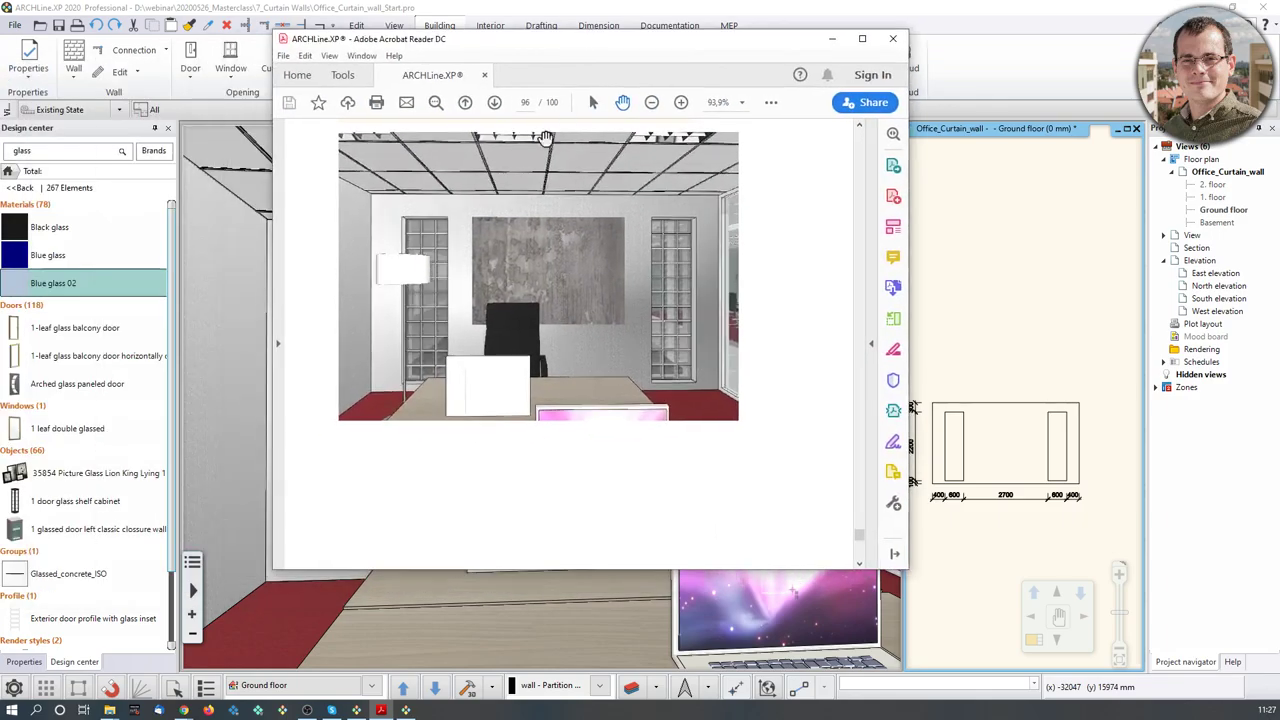
key("alt+Tab")
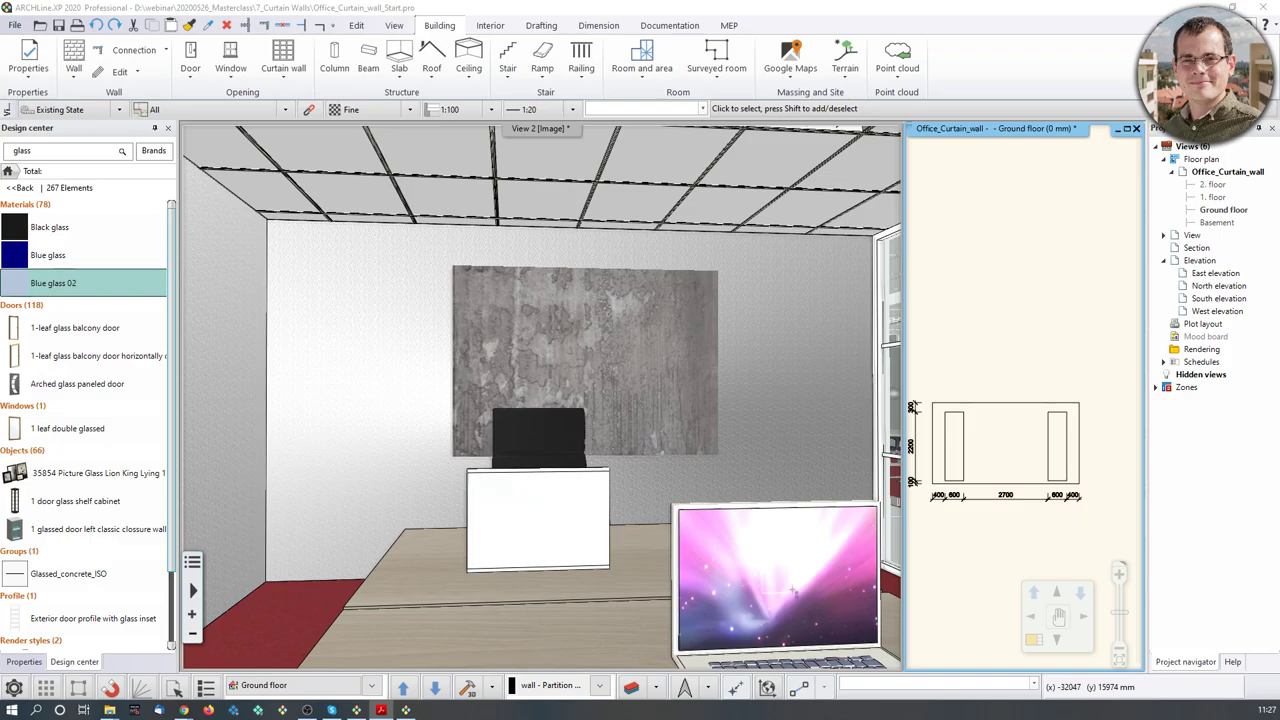
Start reshaping the wall behind the desk as a curtain wall, placing its layout on the dimensioned outline's lower-left endpoint and keeping it.
middle_click_drag(449, 400, 417, 392)
left_click(327, 374)
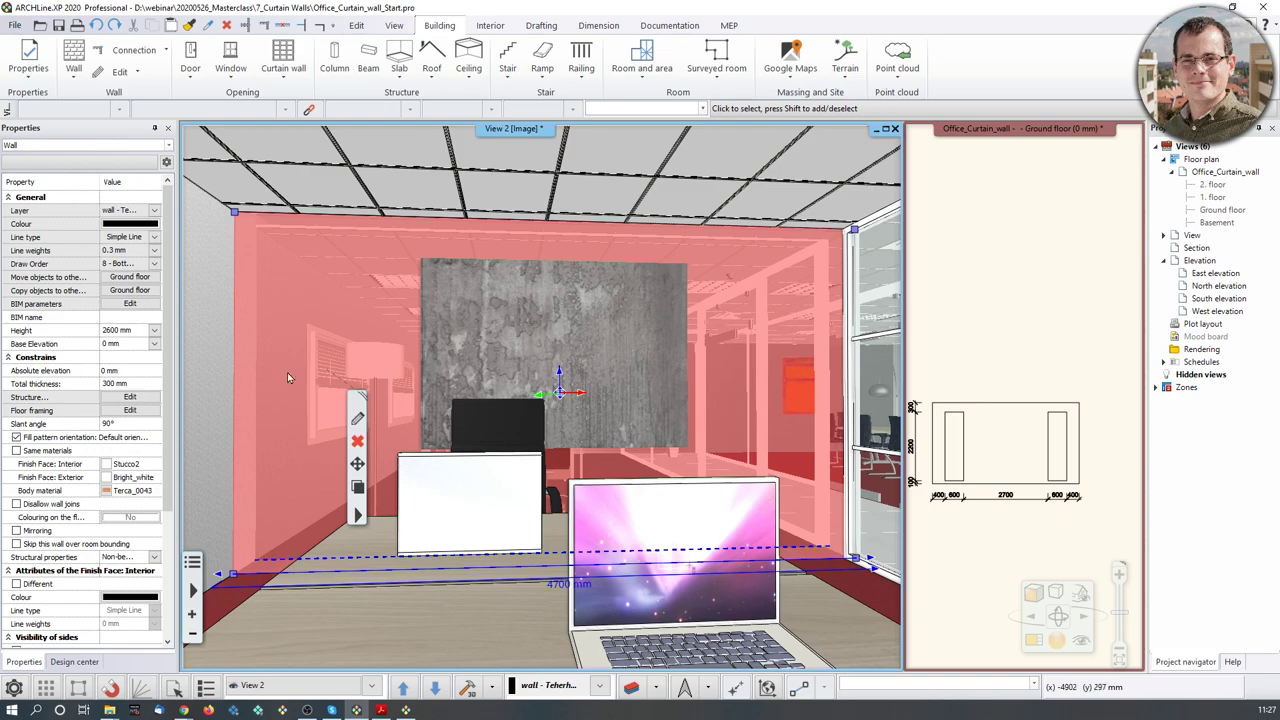
left_click(294, 85)
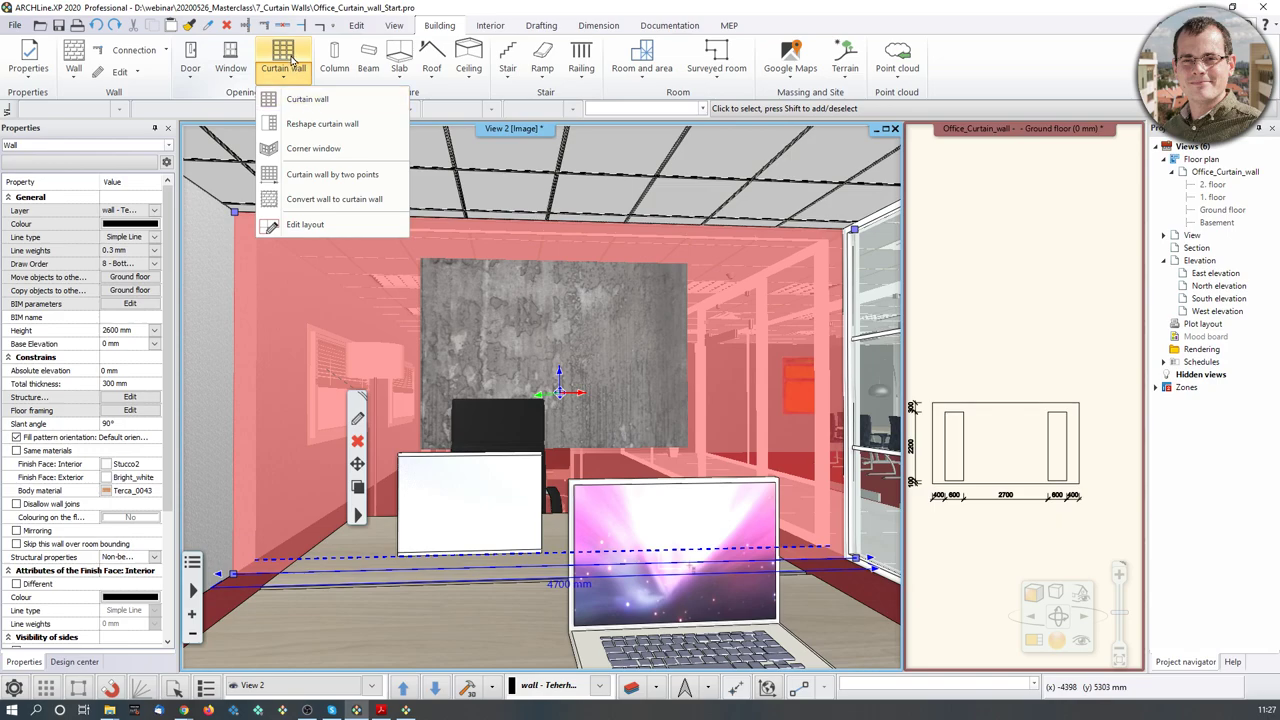
left_click(334, 124)
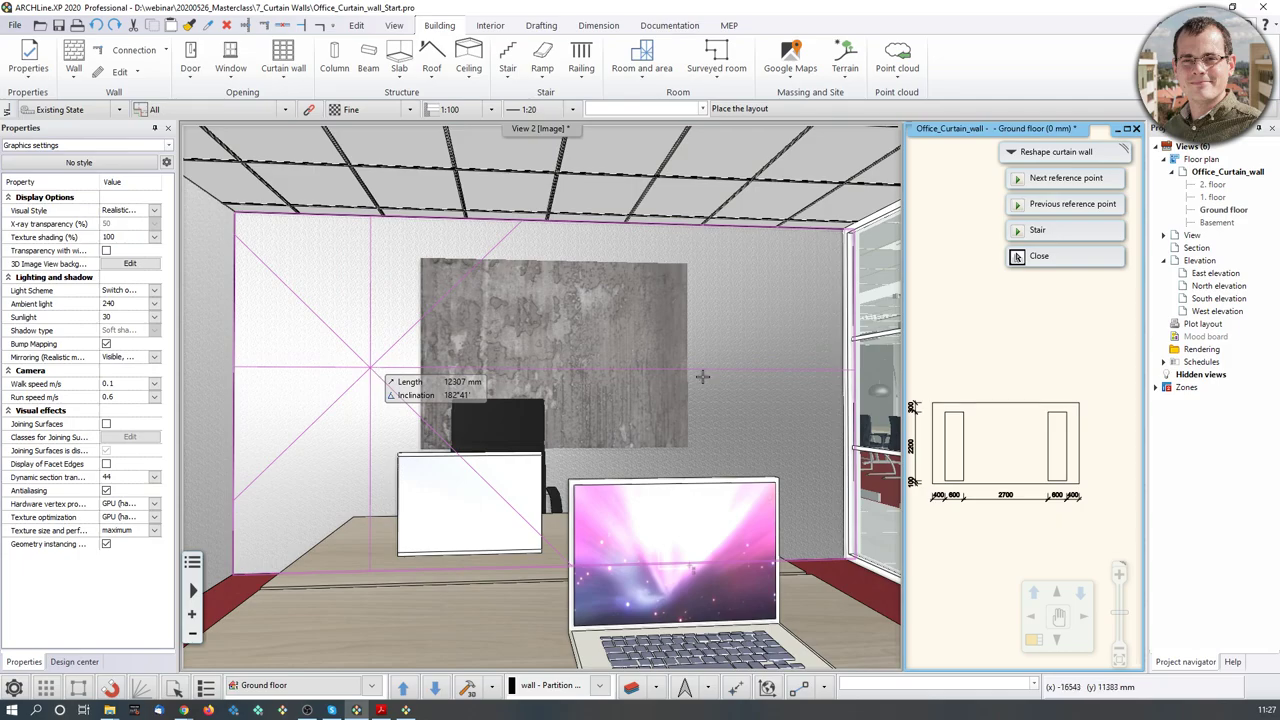
scroll(967, 433, "down", 2)
scroll(967, 433, "up", 2)
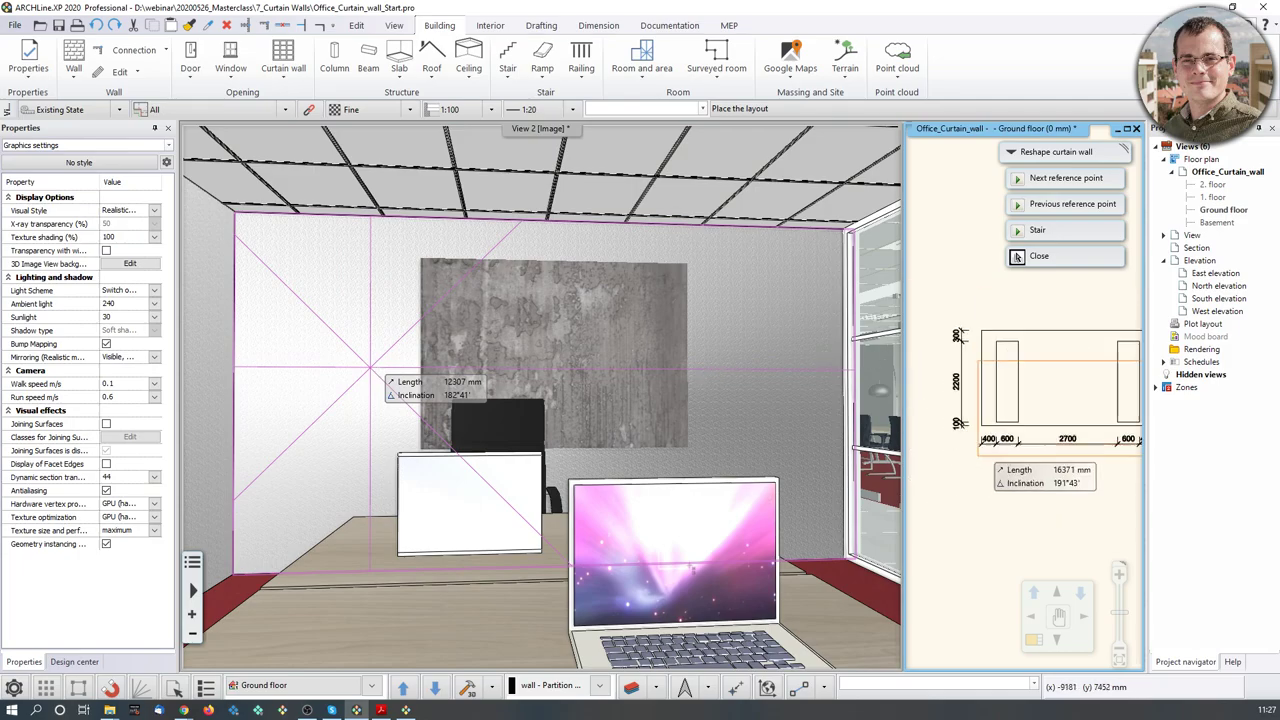
left_click(982, 424)
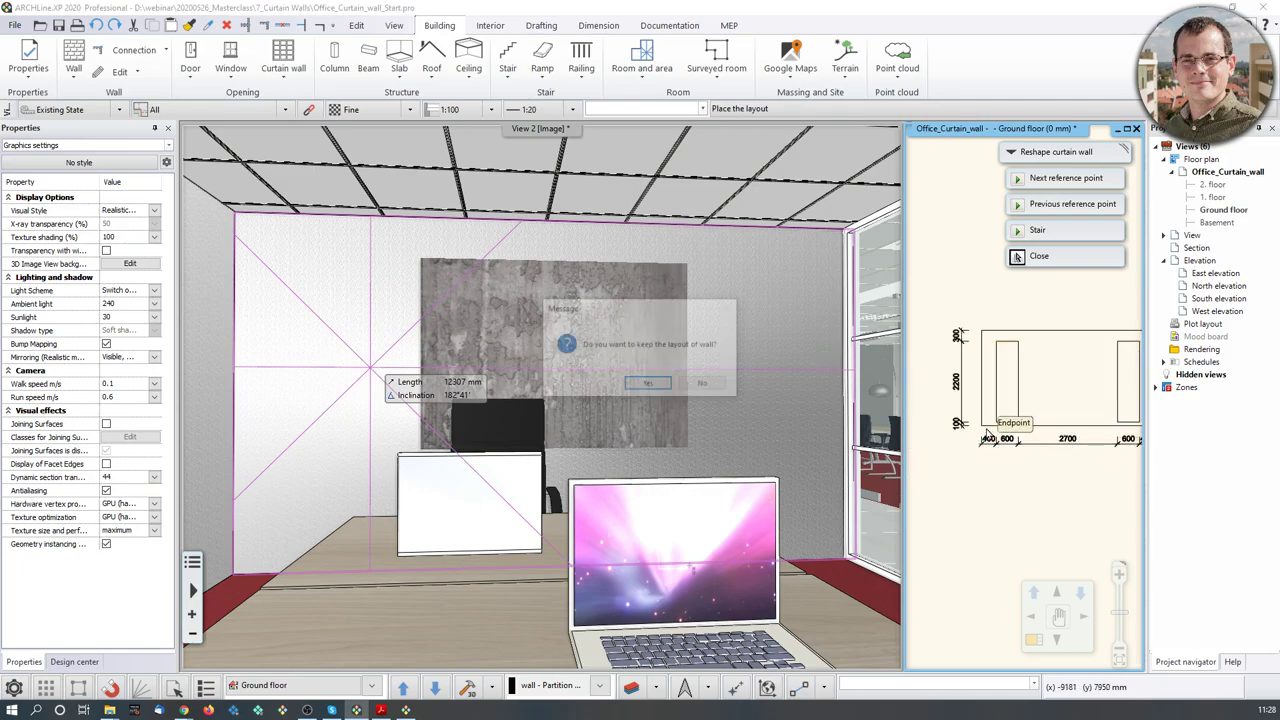
left_click(648, 384)
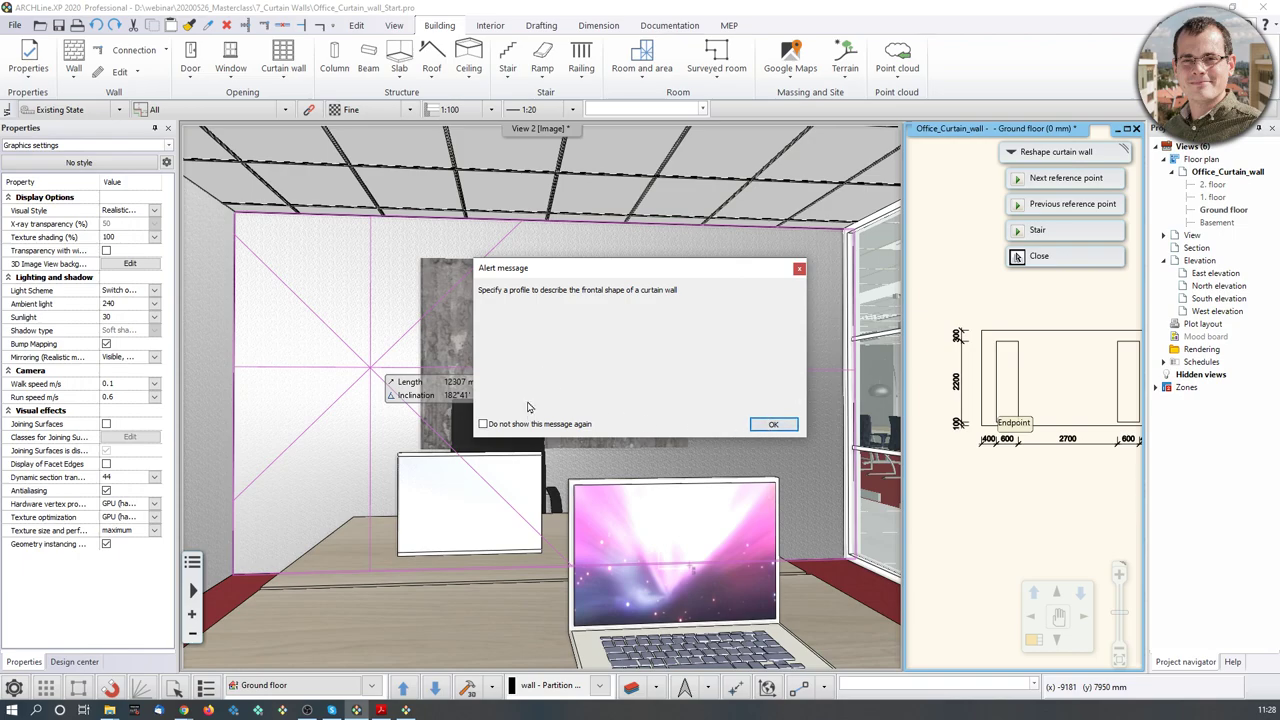
left_click(768, 424)
middle_click_drag(1080, 375, 1059, 378)
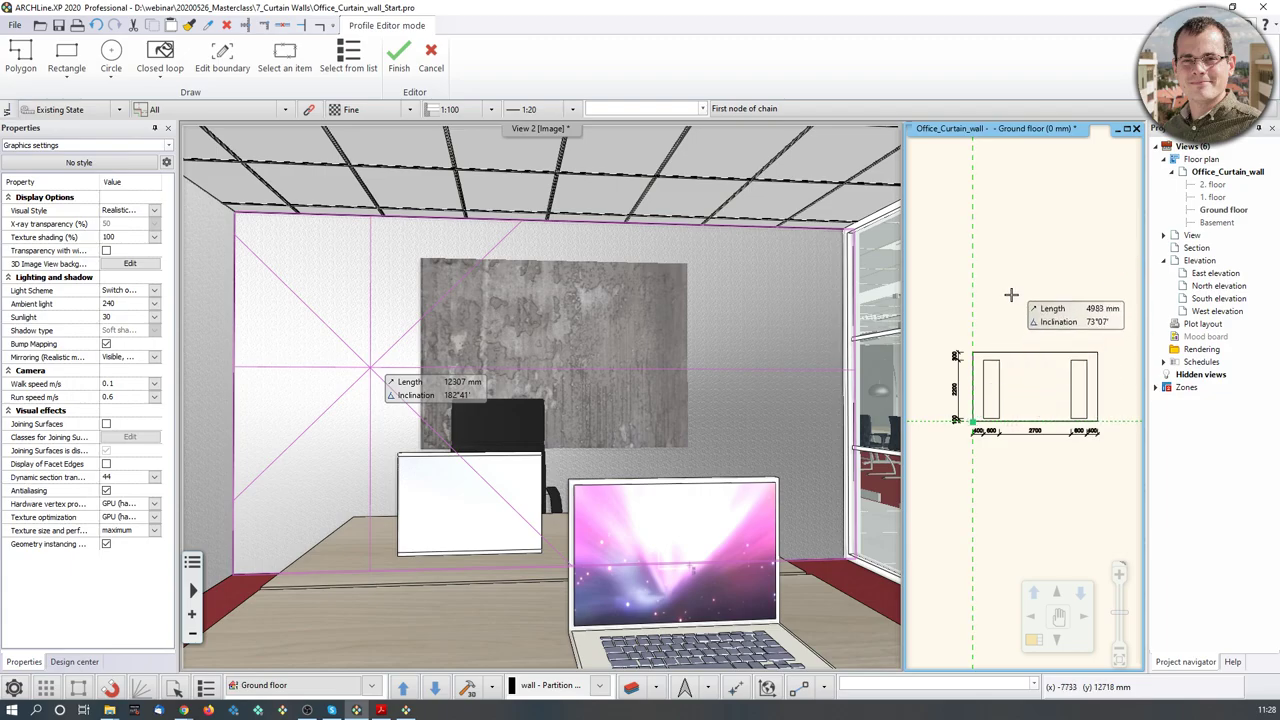
Define the curtain wall's profile from the closed loop of the left 600 × 2200 mm rectangle in the dimensioned layout.
scroll(993, 344, "up", 1)
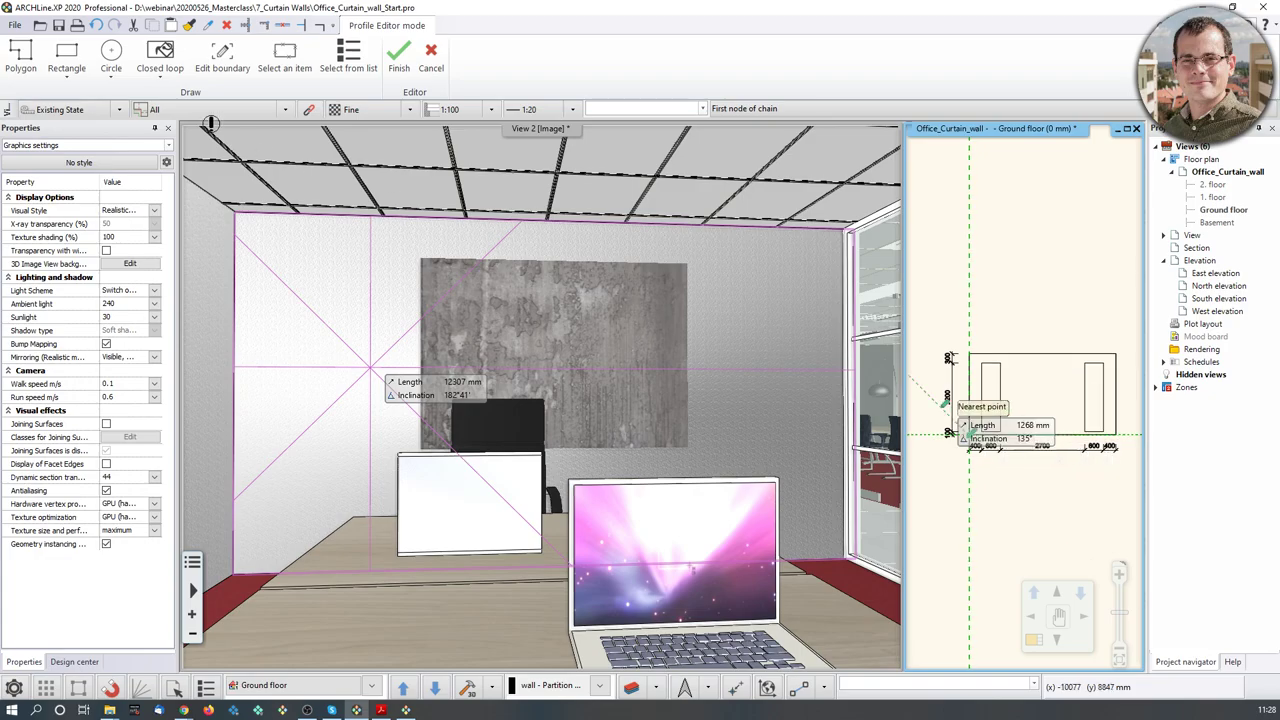
left_click(175, 68)
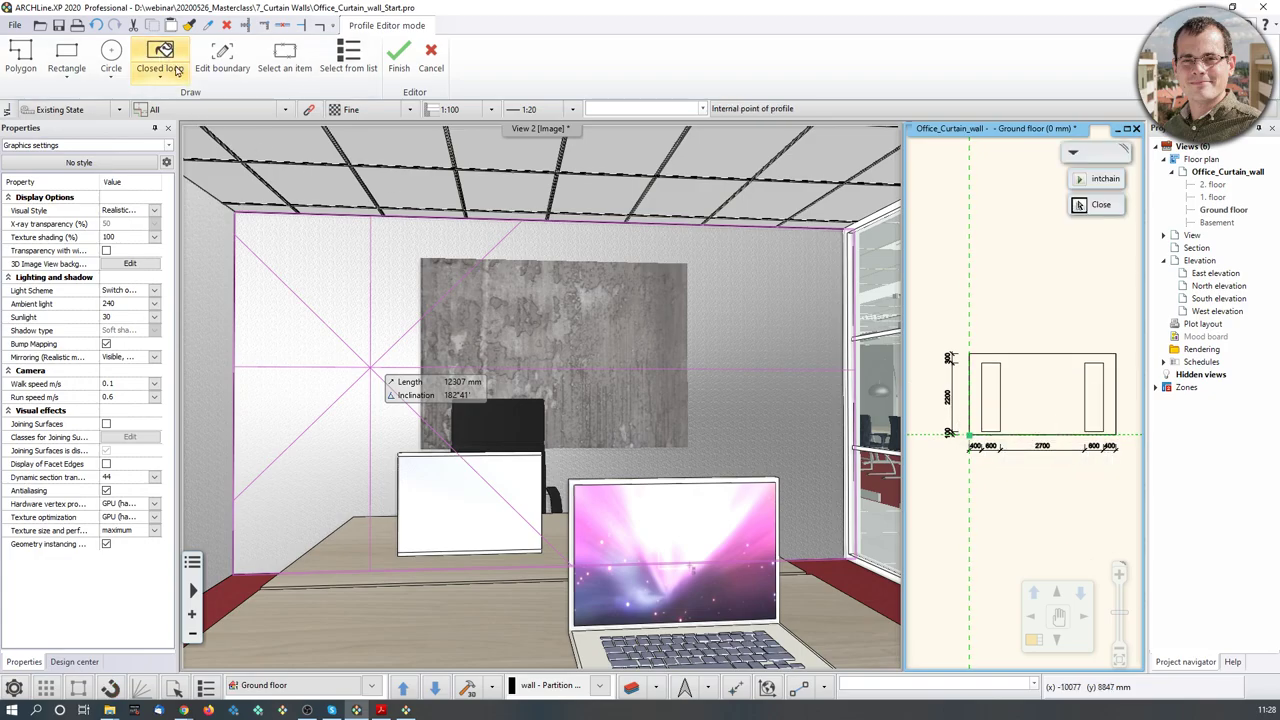
left_click(993, 404)
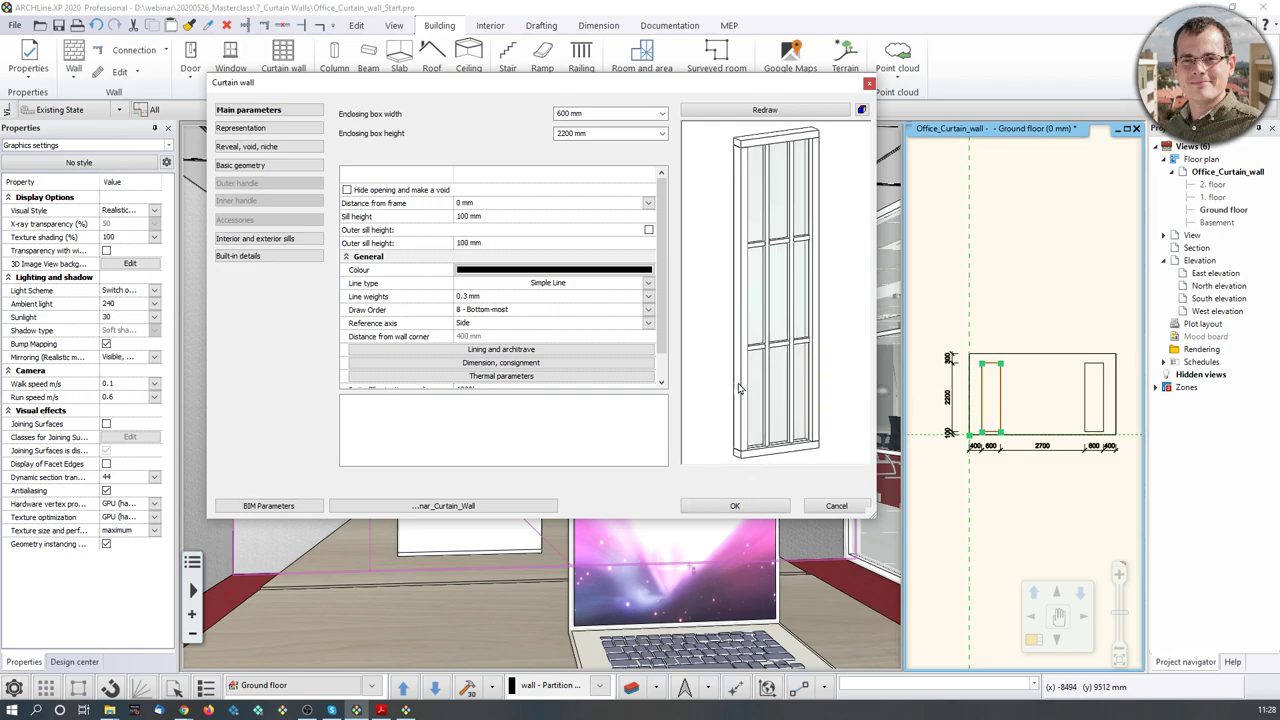
left_click_drag(663, 84, 1056, 144)
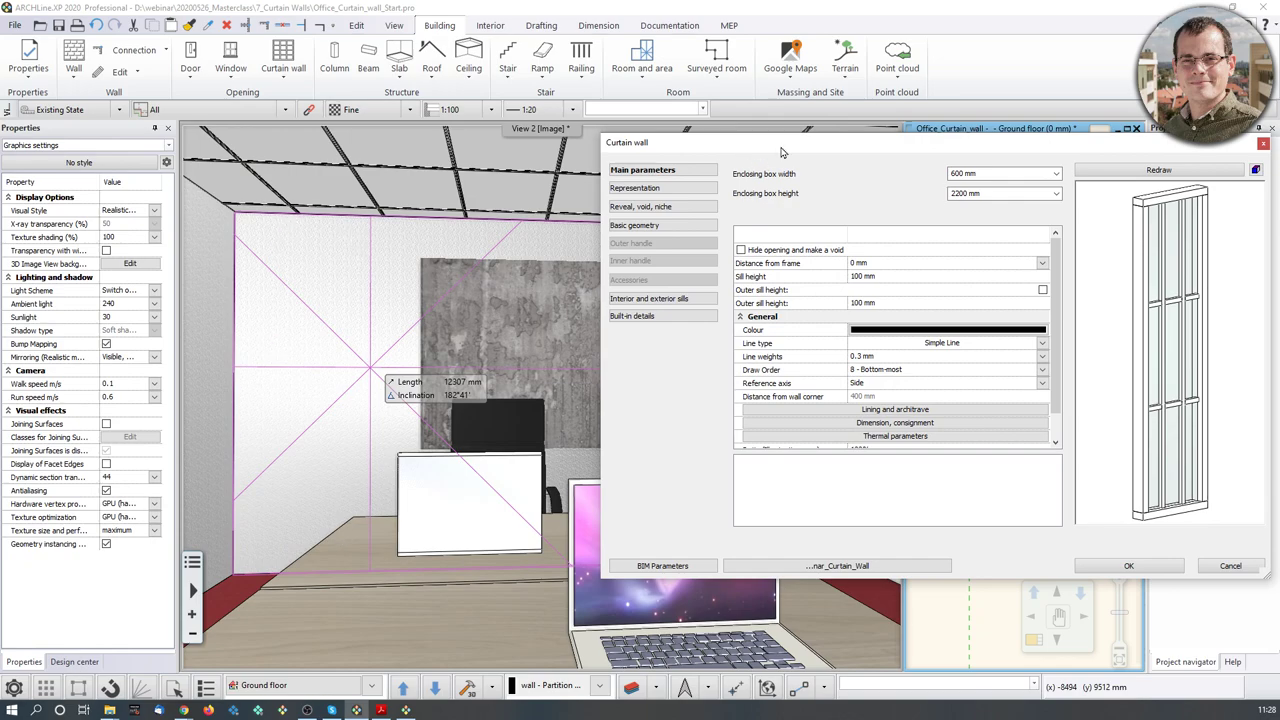
left_click_drag(784, 148, 436, 167)
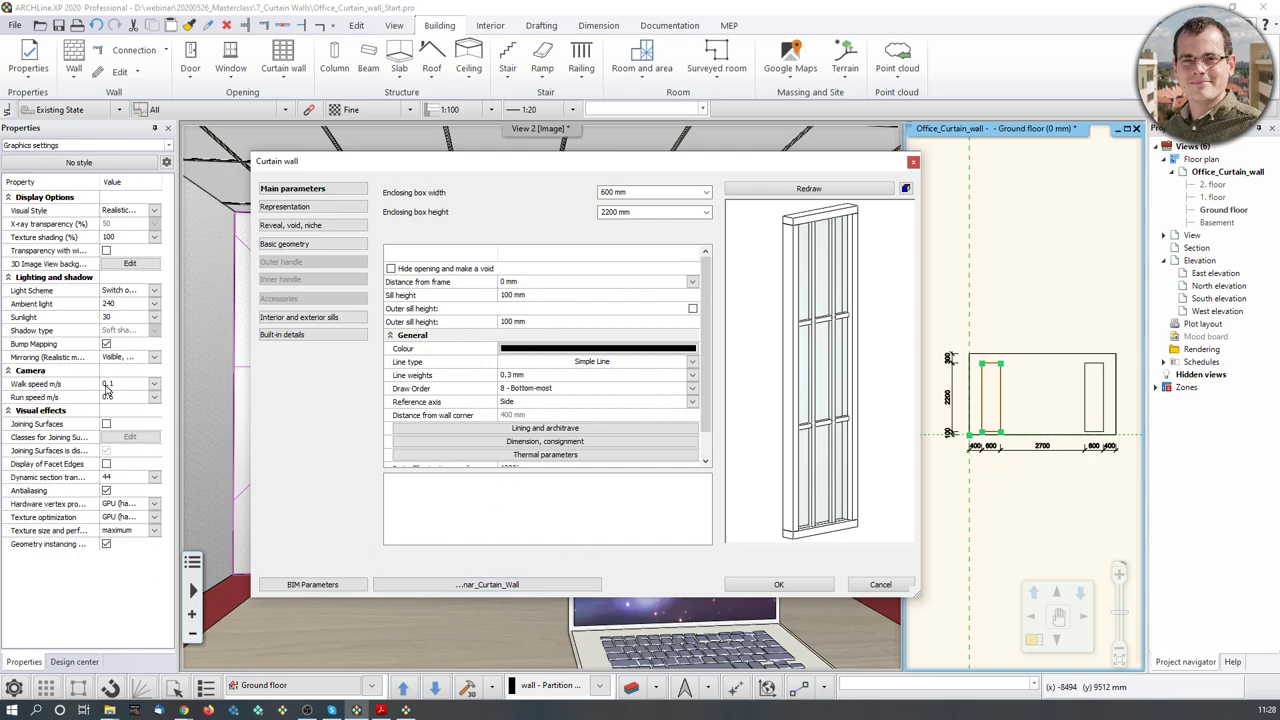
Set the curtain wall's mullion thickness to 10 mm and mullion width to 80 mm, and refresh the preview.
left_click(320, 243)
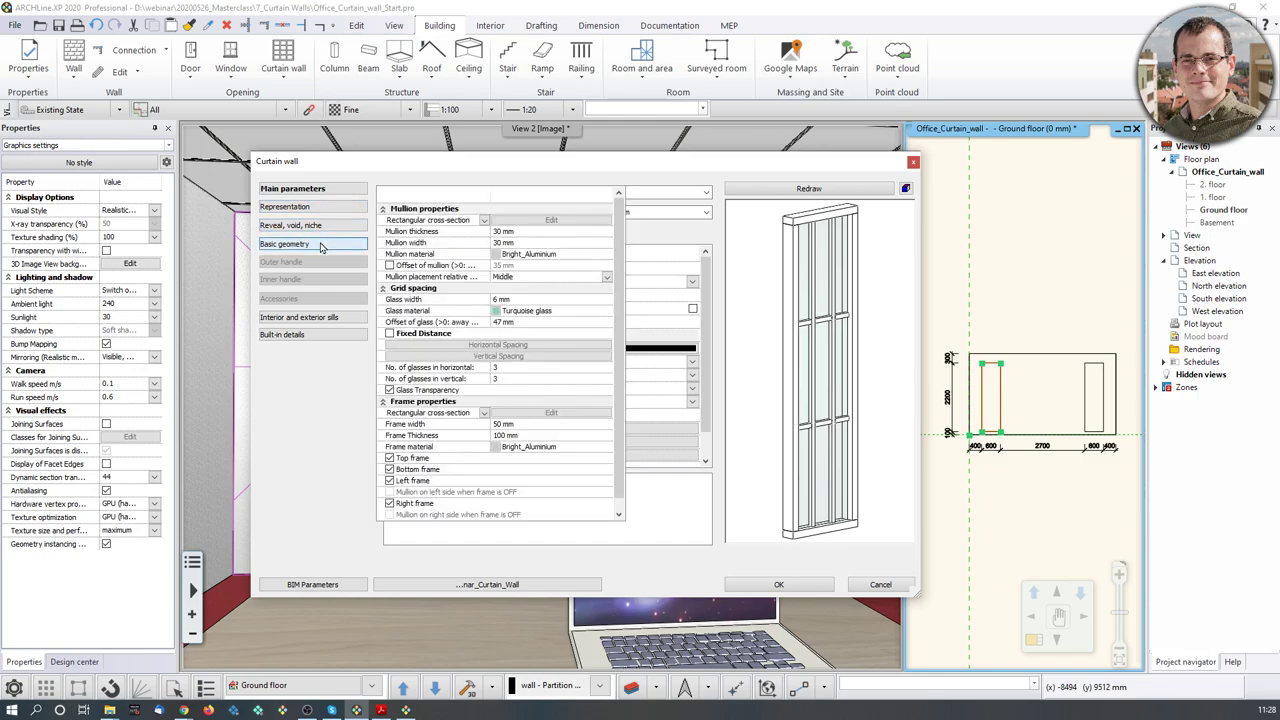
left_click(516, 236)
type("10")
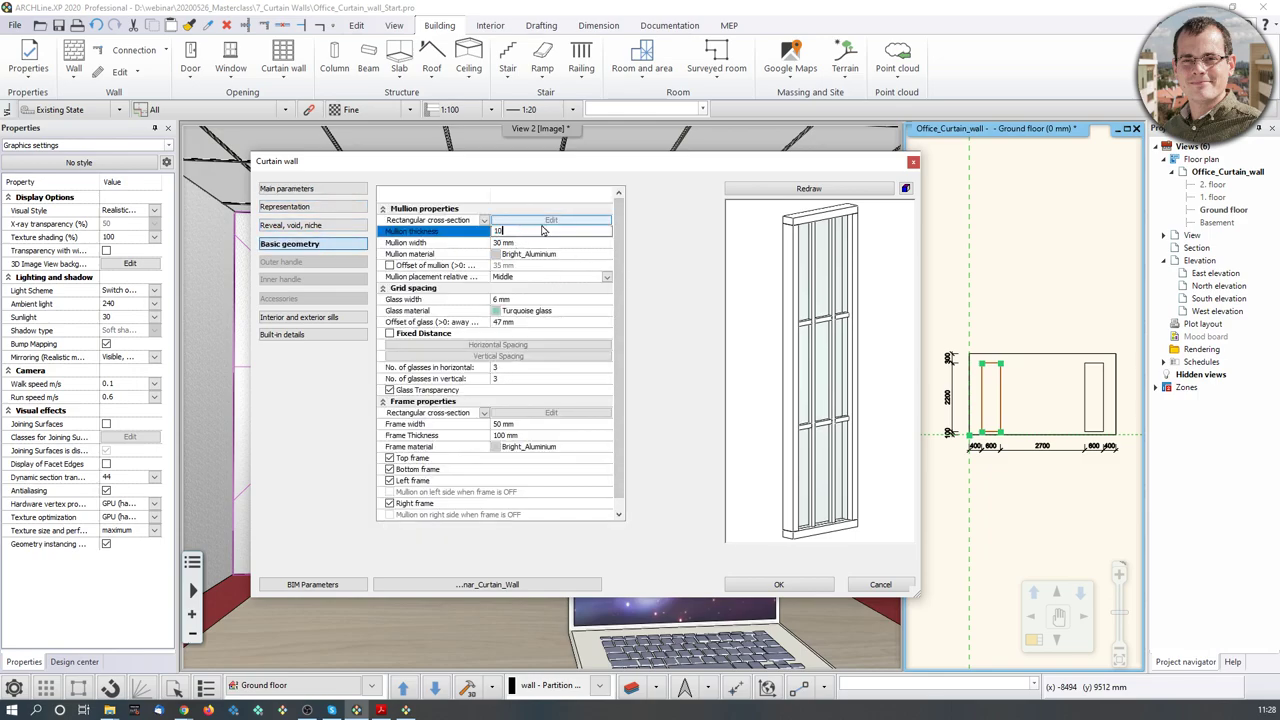
left_click(527, 254)
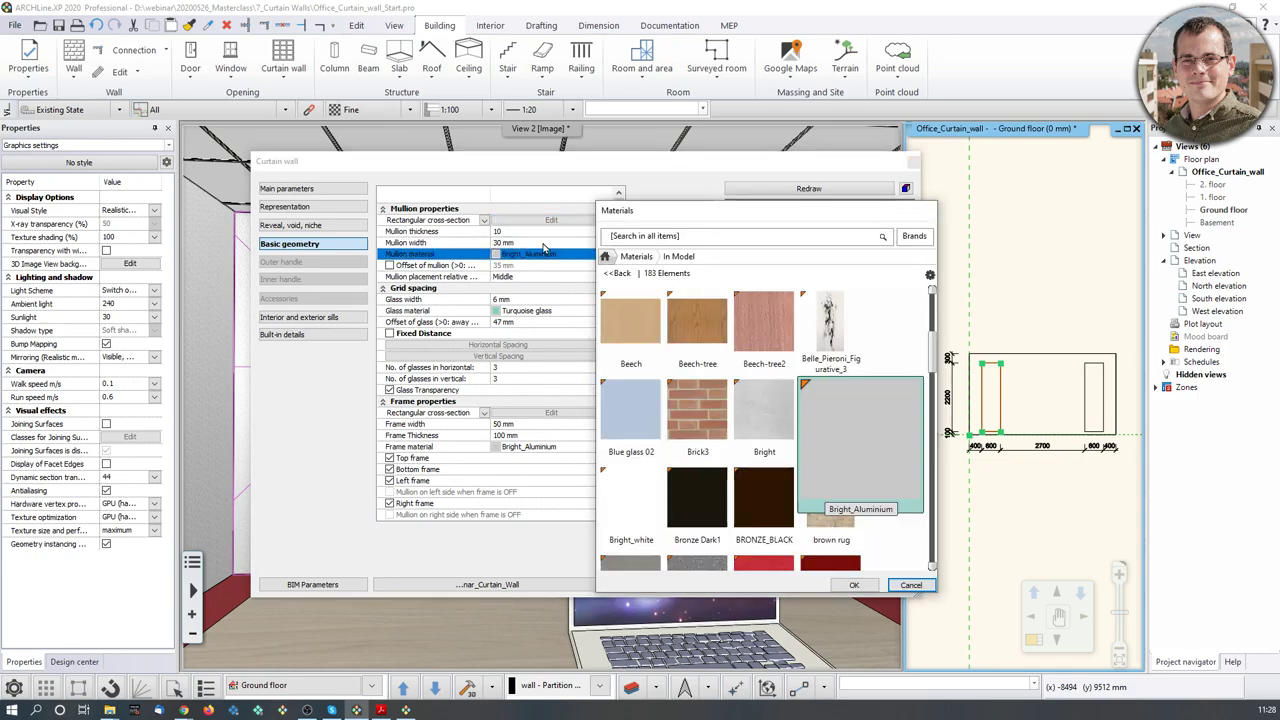
left_click(918, 588)
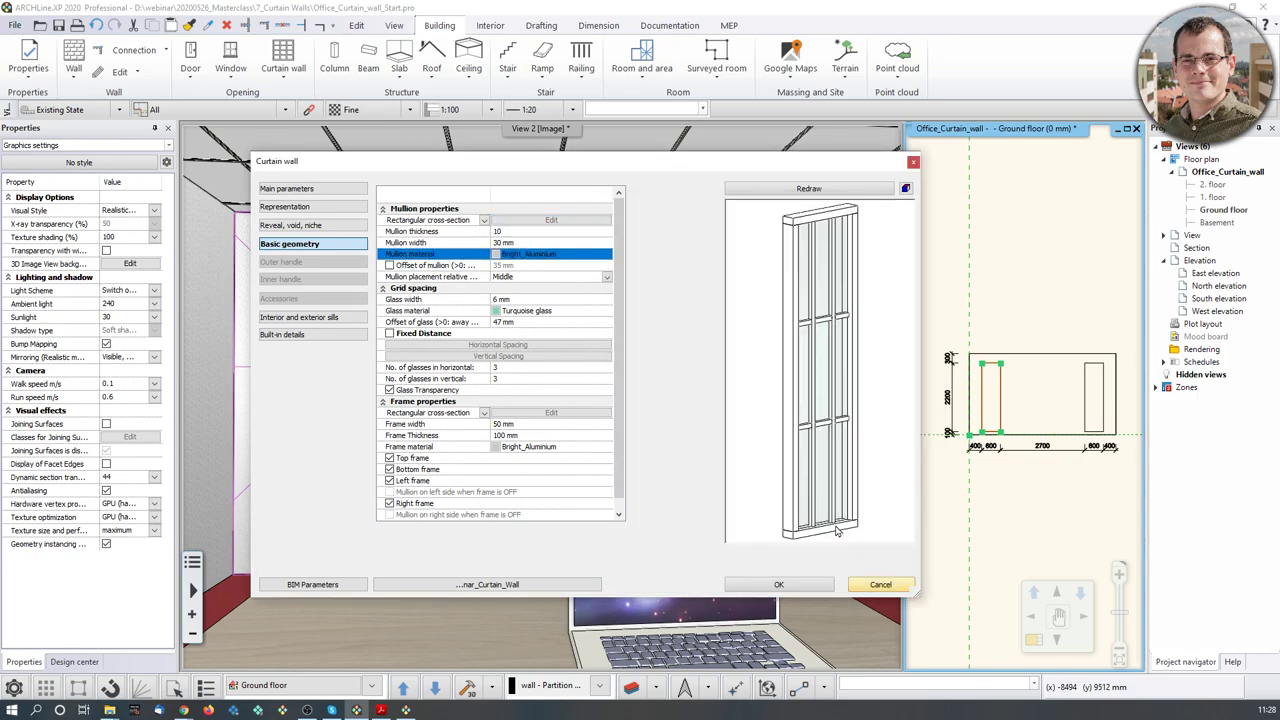
left_click(525, 241)
type("80")
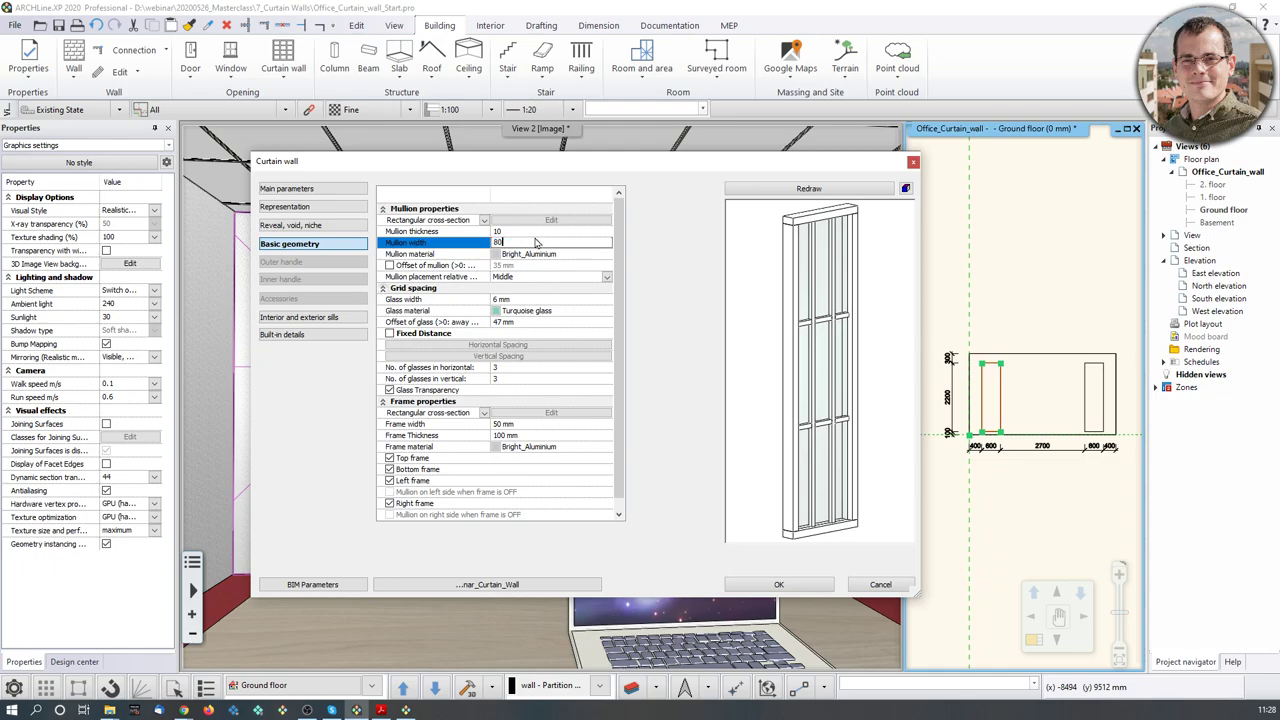
left_click(823, 192)
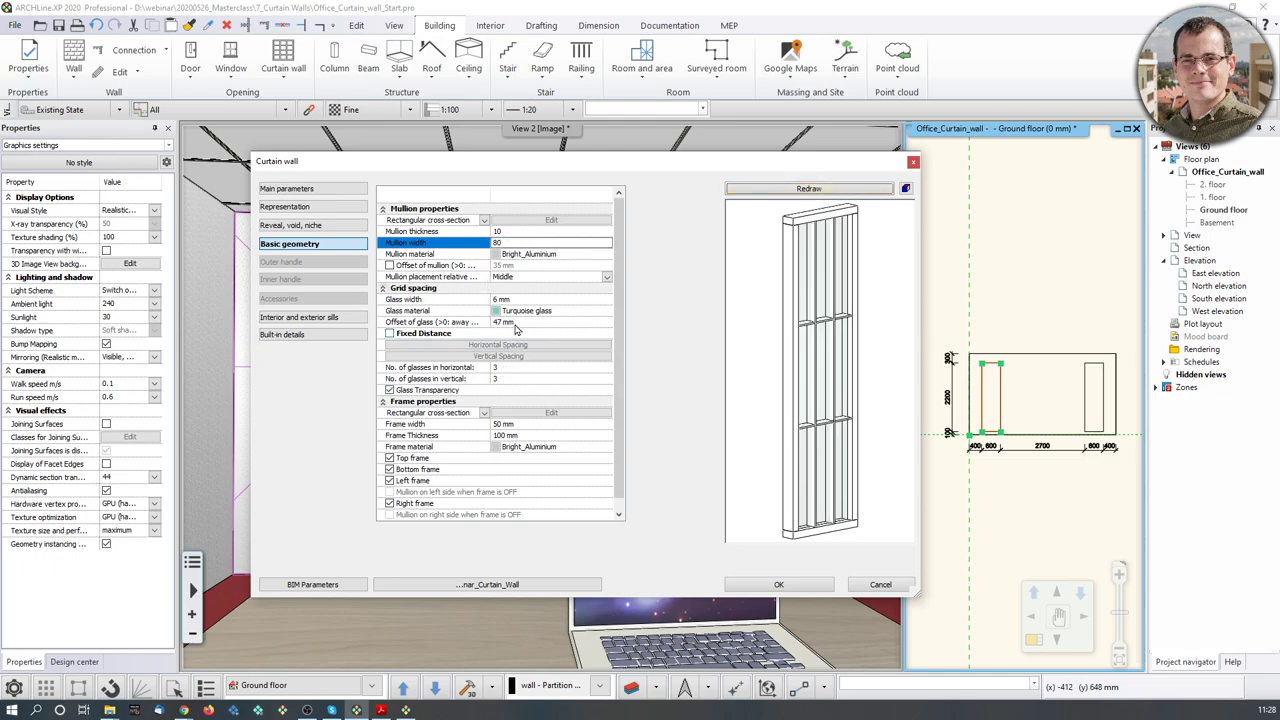
Set the glass width to 60 mm and the glass offset to 10 mm, keeping Turquoise glass as the material.
left_click(524, 298)
type("60")
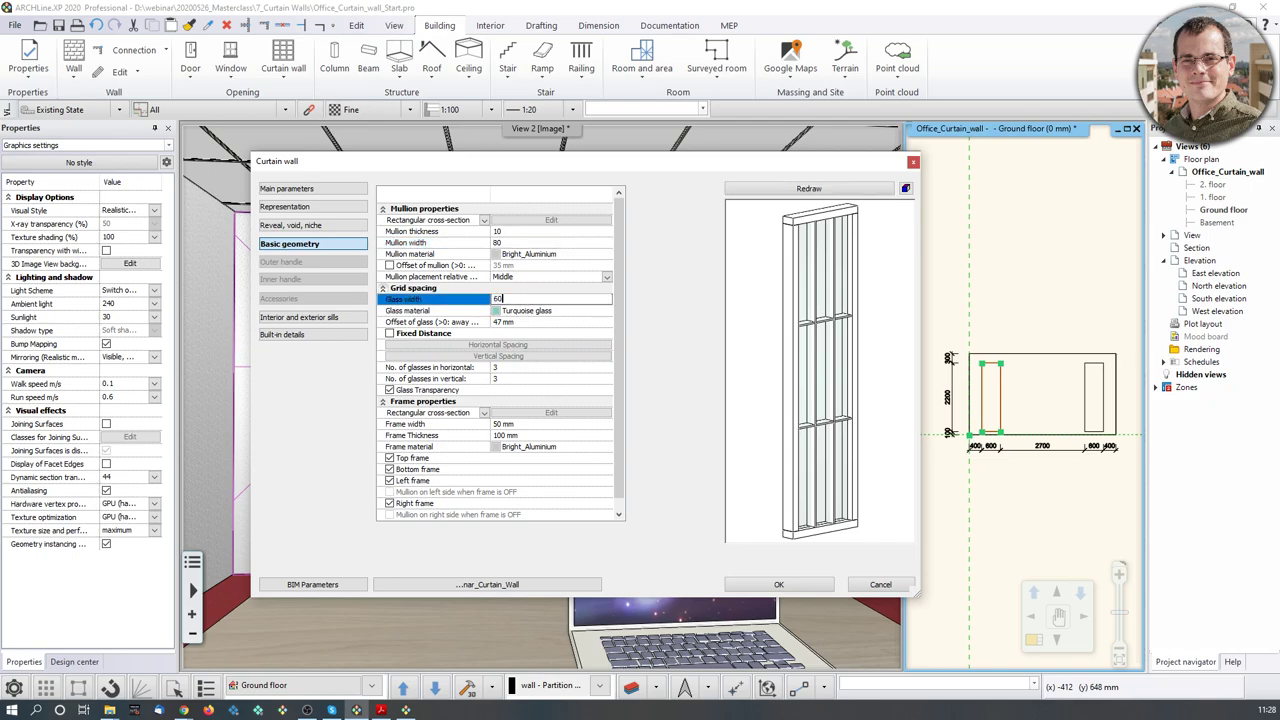
left_click(817, 190)
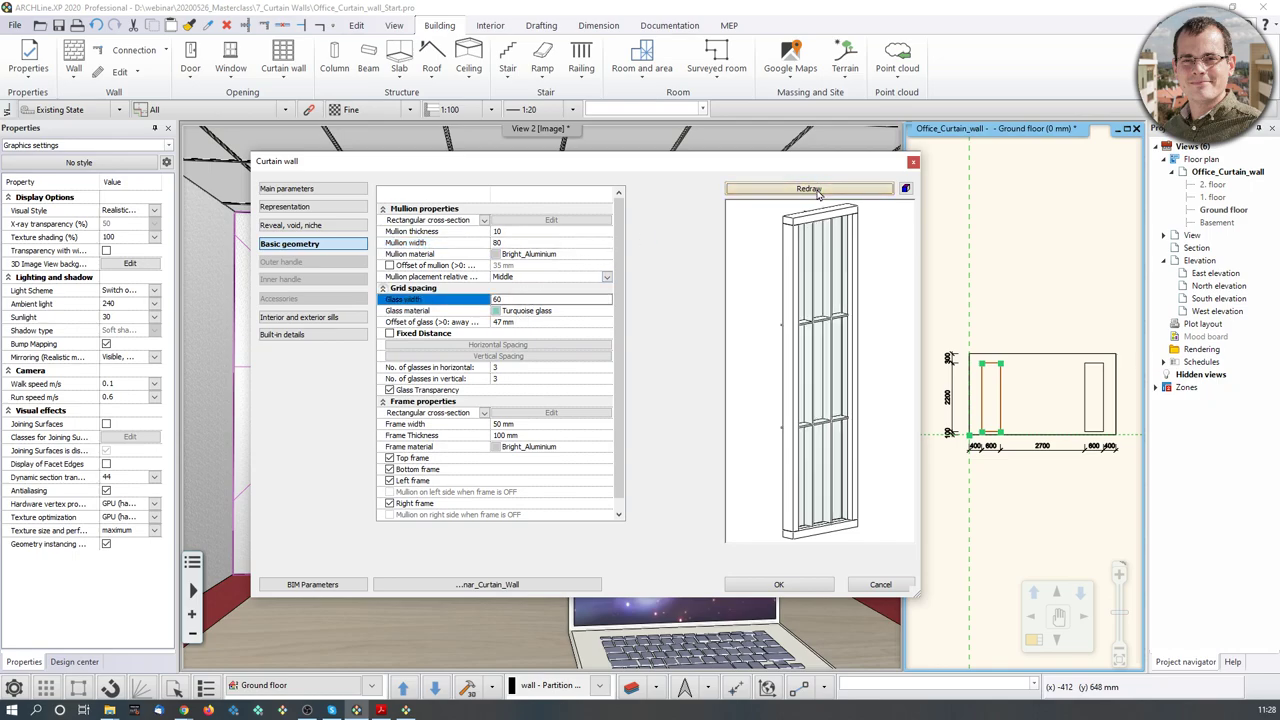
left_click(520, 313)
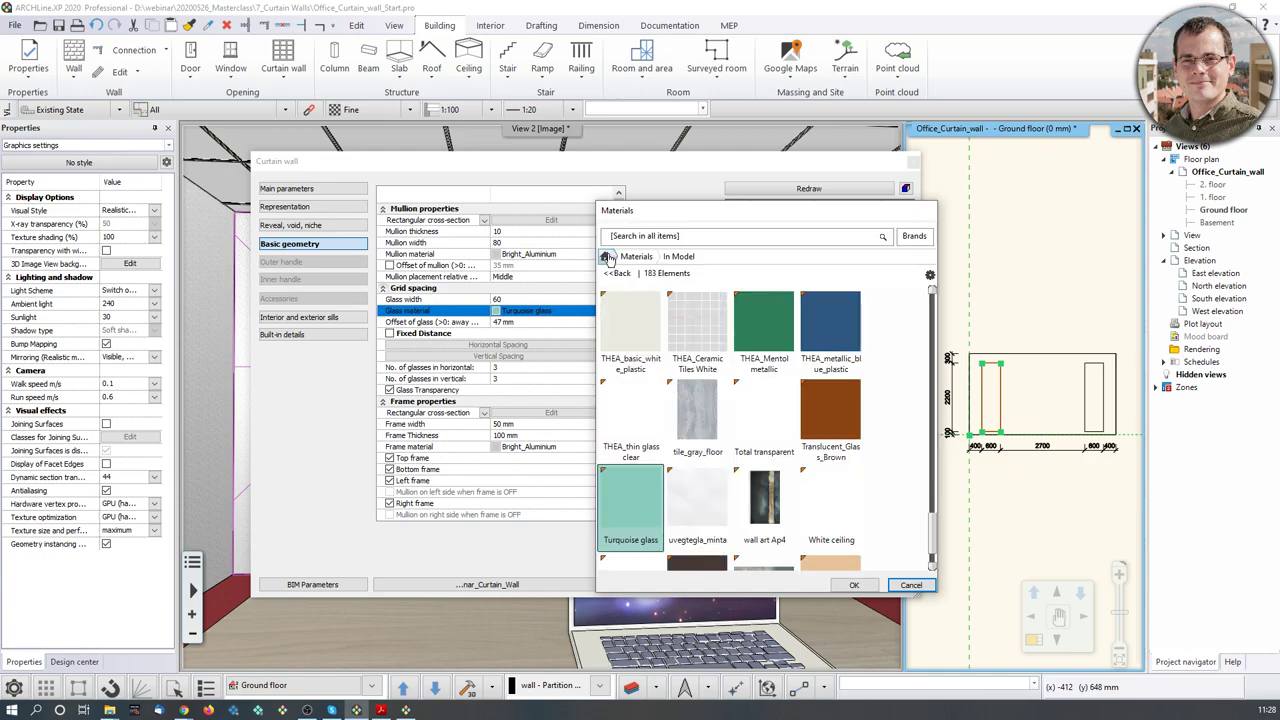
left_click(924, 584)
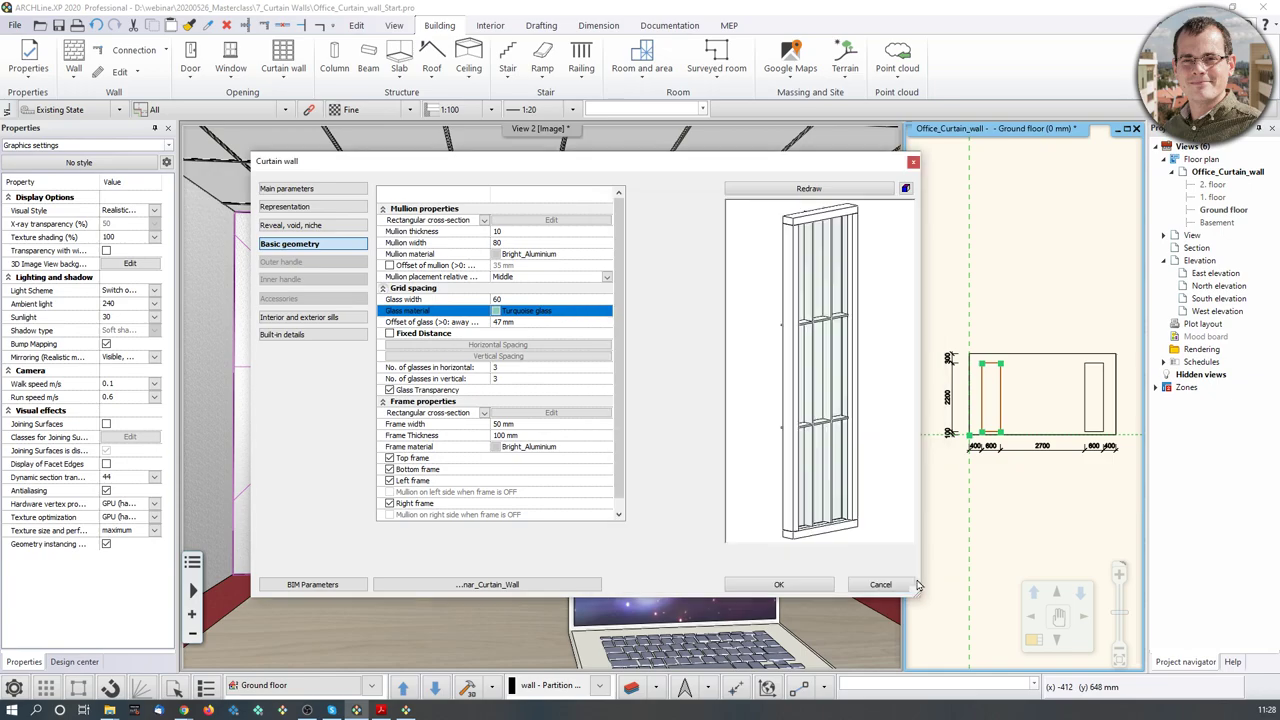
left_click(514, 323)
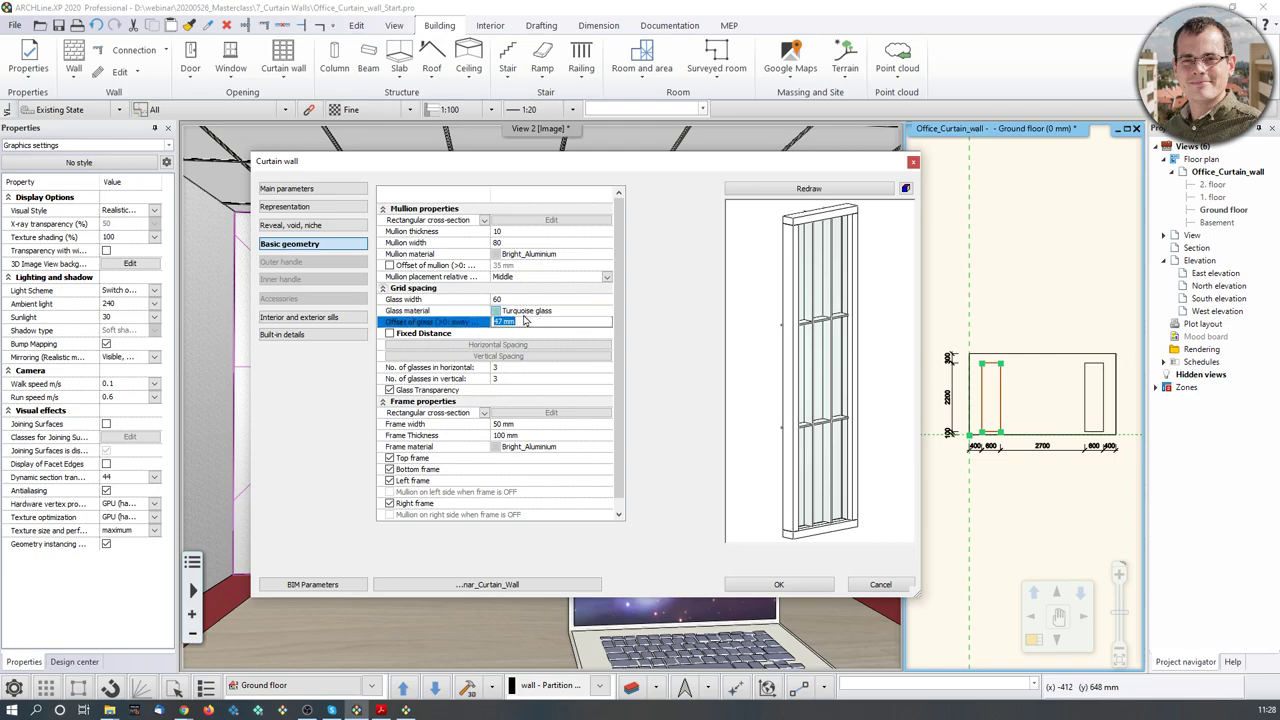
type("10")
left_click(815, 188)
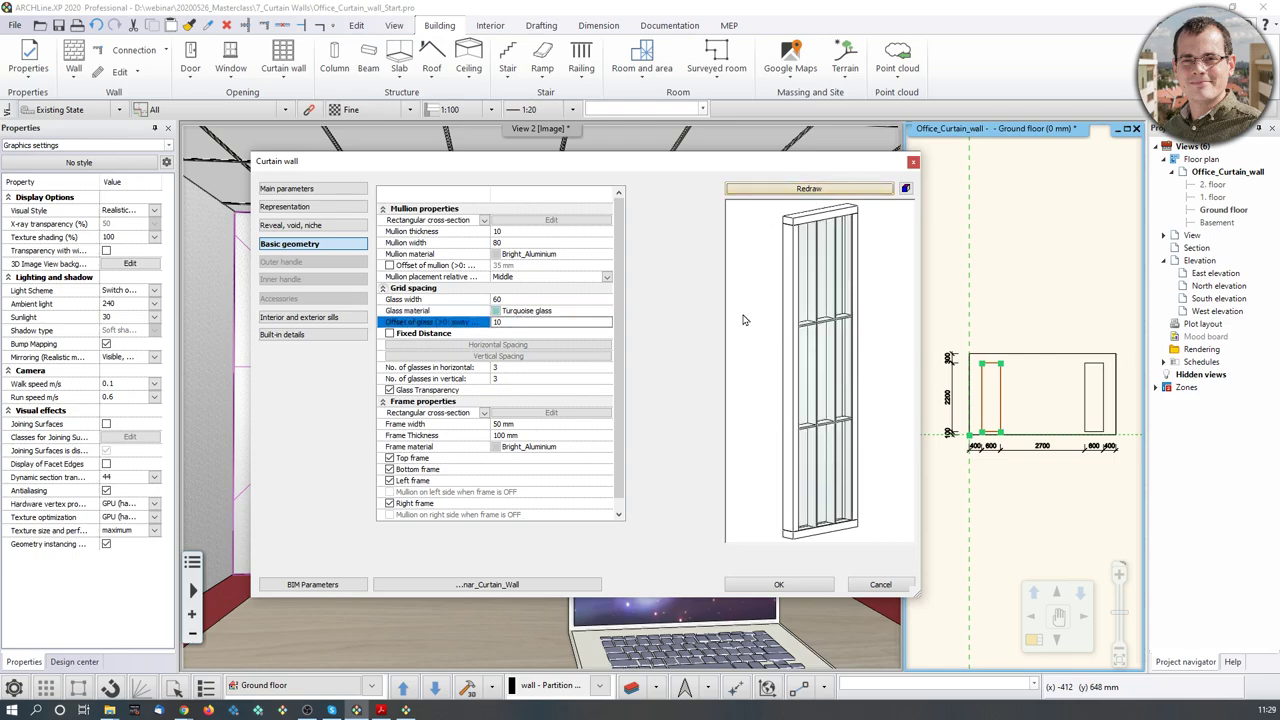
Divide the curtain wall into 11 glasses vertically, keeping three horizontally, and check the grid in the preview.
left_click(509, 368)
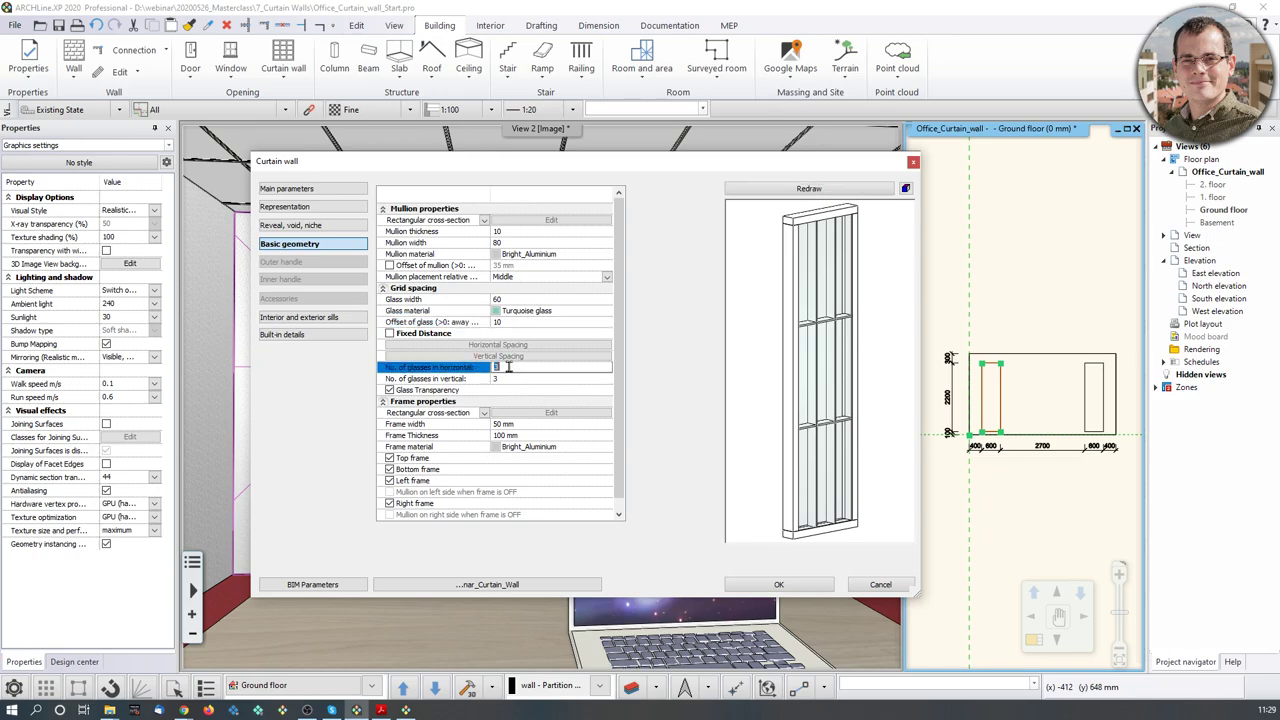
left_click(506, 379)
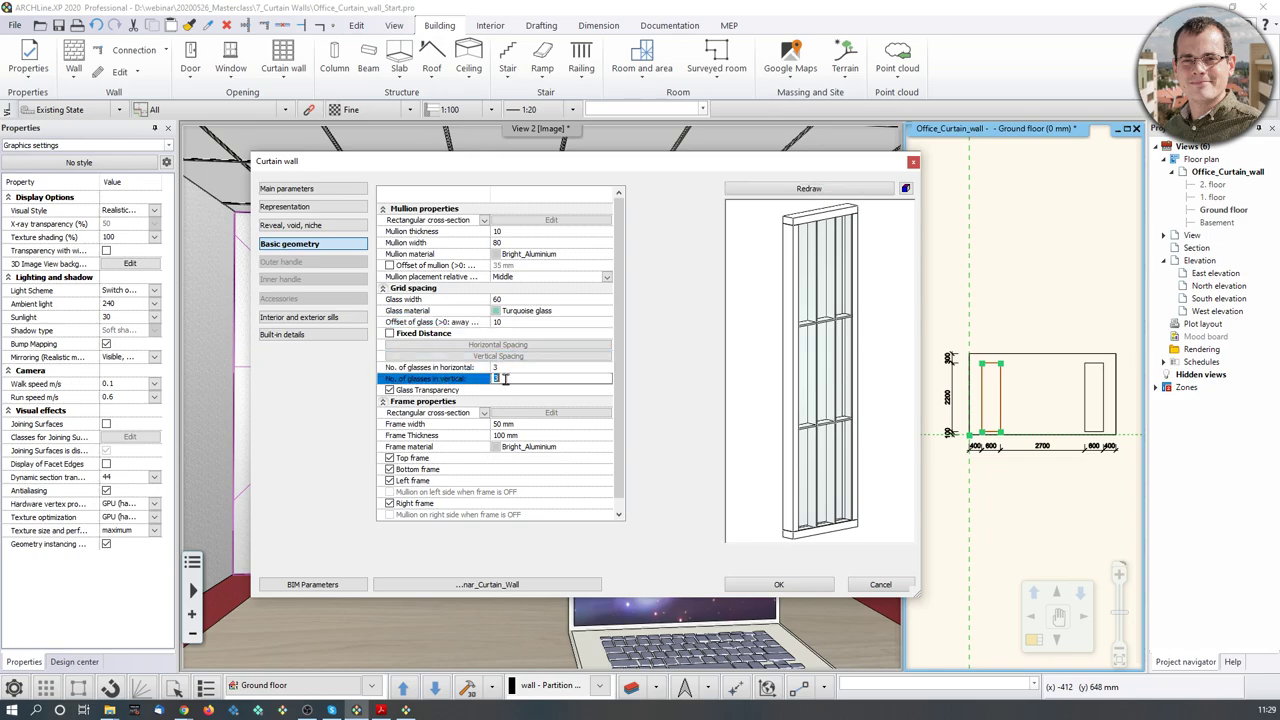
type("11")
left_click(848, 190)
left_click_drag(800, 335, 840, 345)
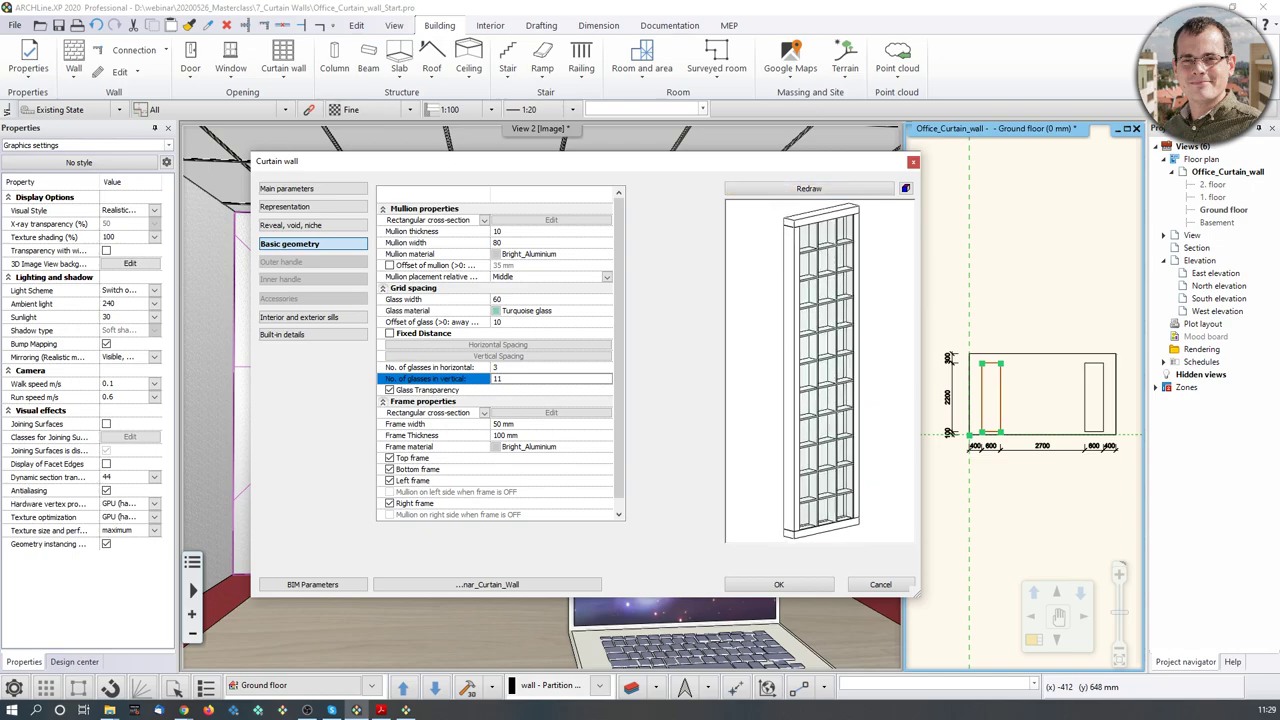
Search the materials for g110, apply it to the curtain wall frame, and create the curtain wall in the office wall.
left_click(530, 452)
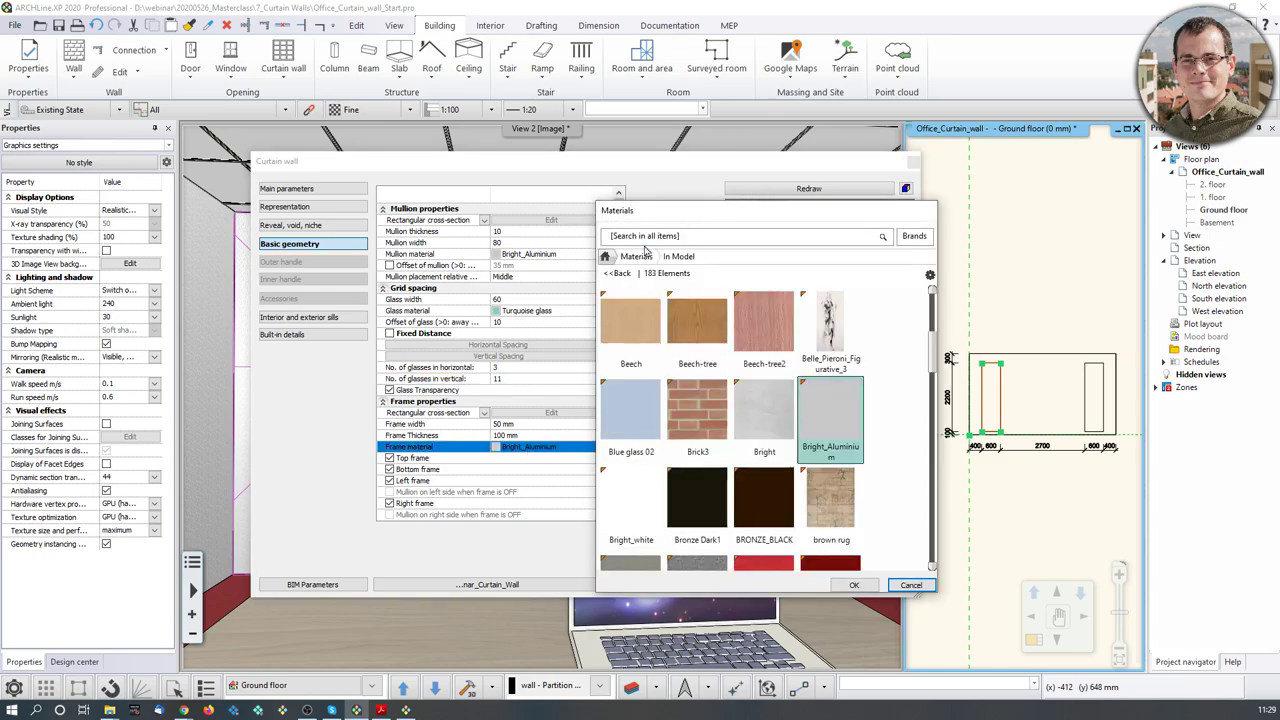
left_click(612, 254)
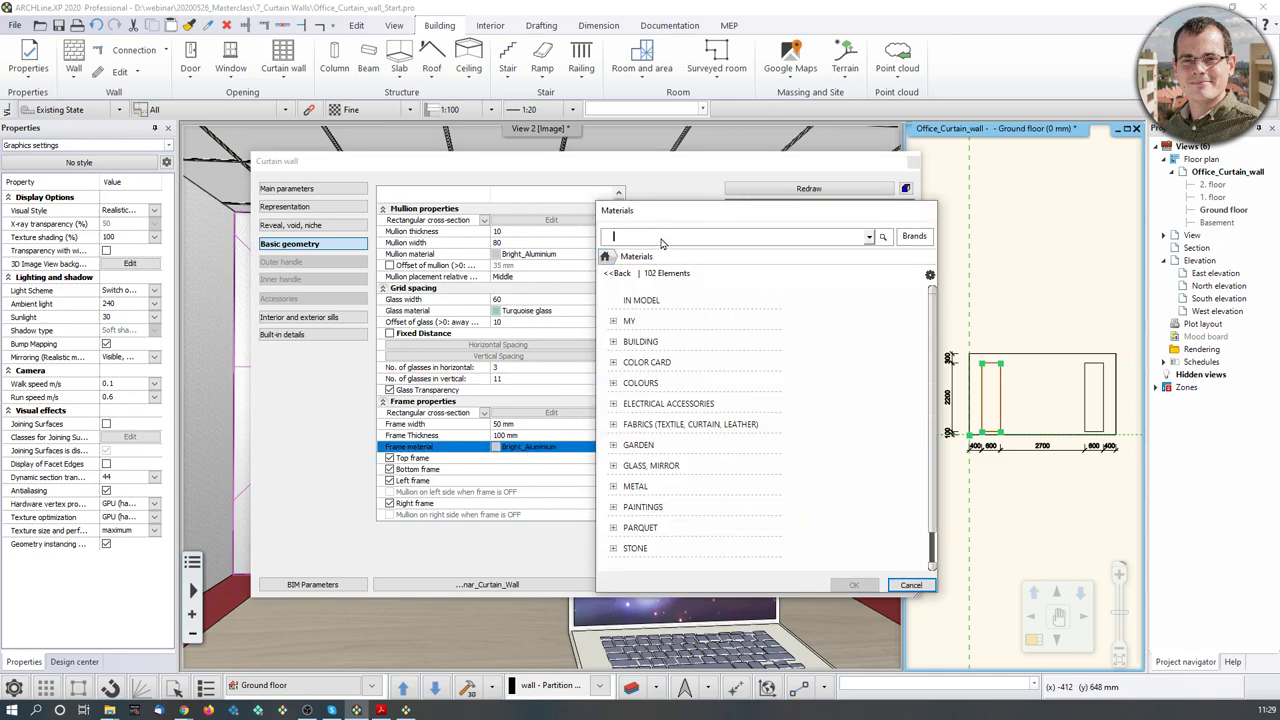
type("g110")
key("Return")
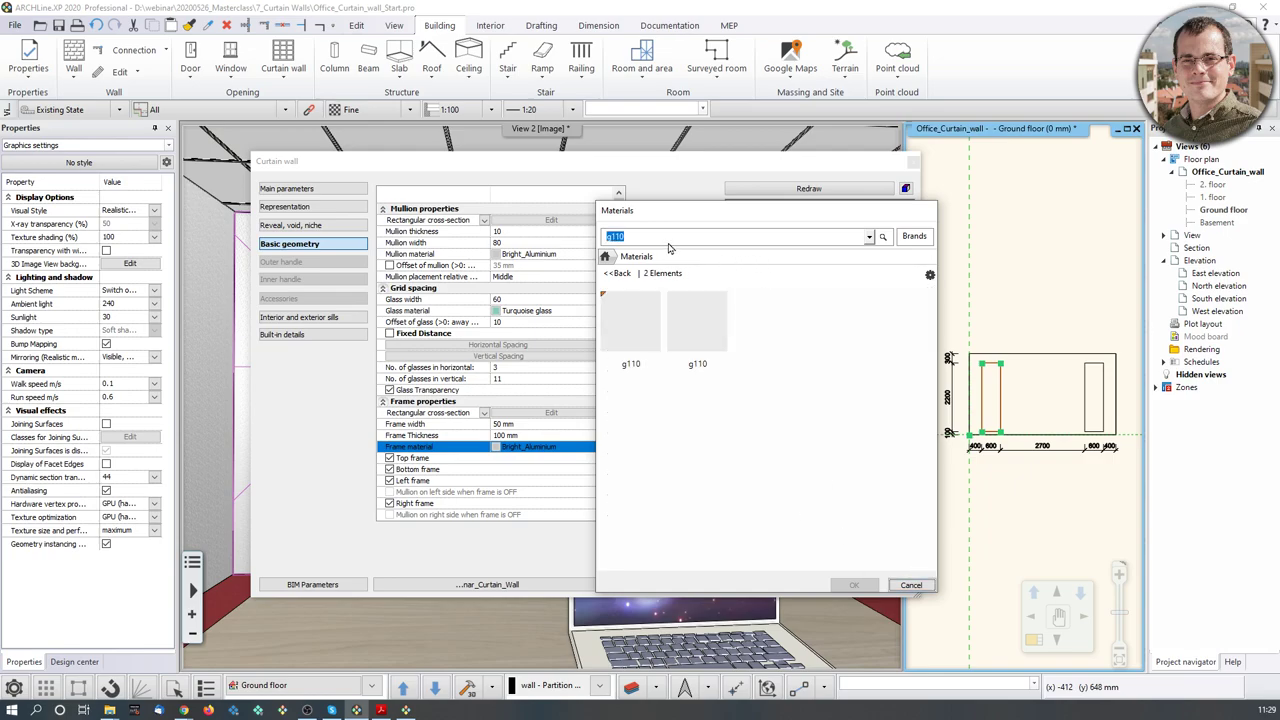
left_click(701, 342)
left_click(853, 585)
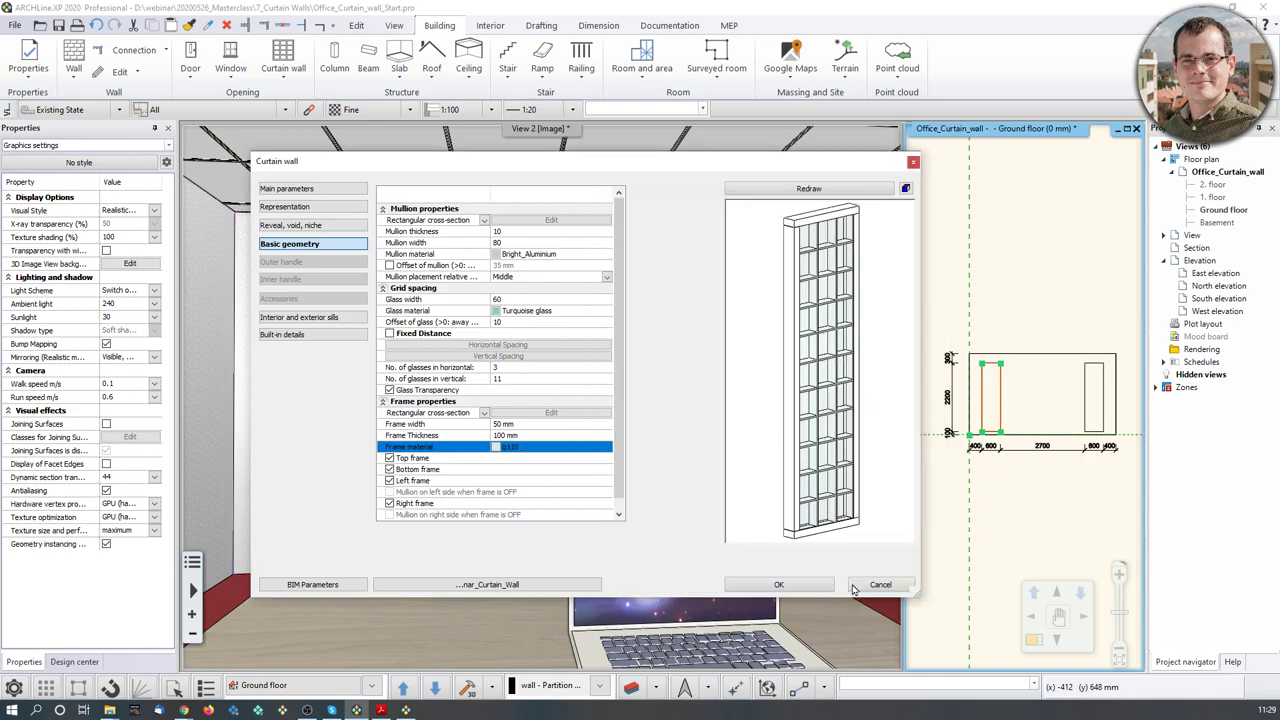
left_click(832, 192)
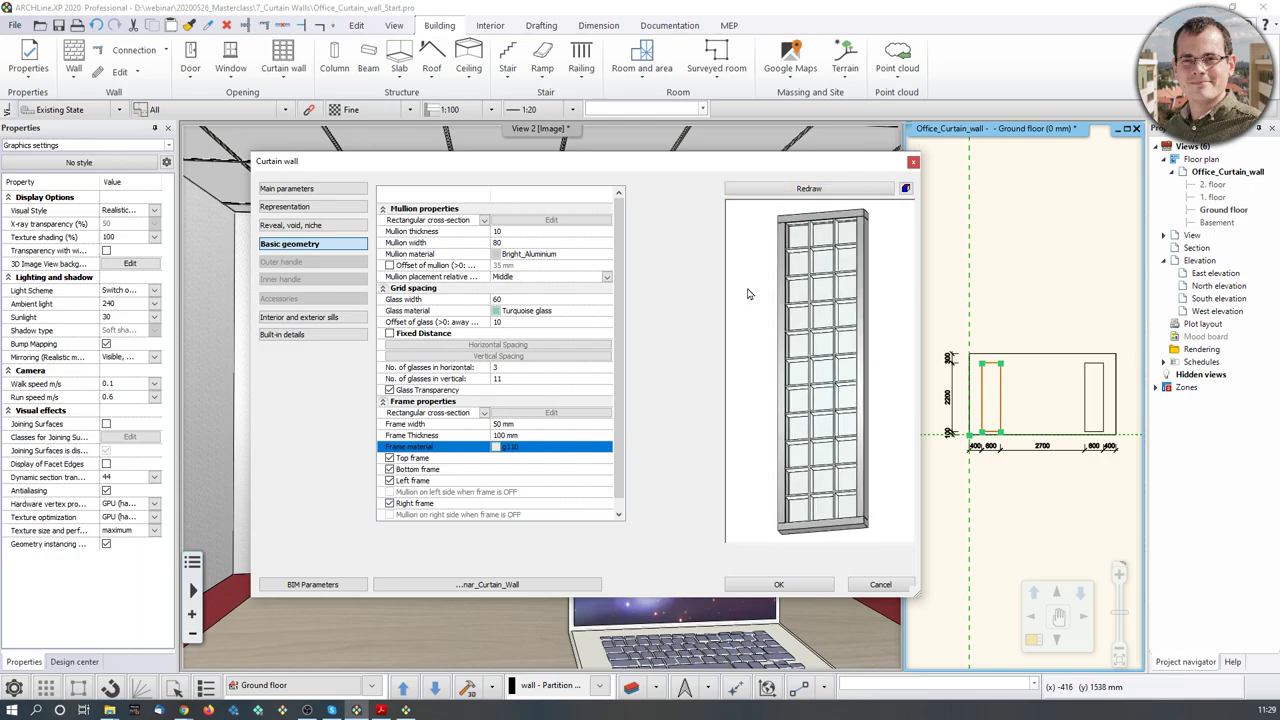
left_click_drag(748, 294, 780, 296)
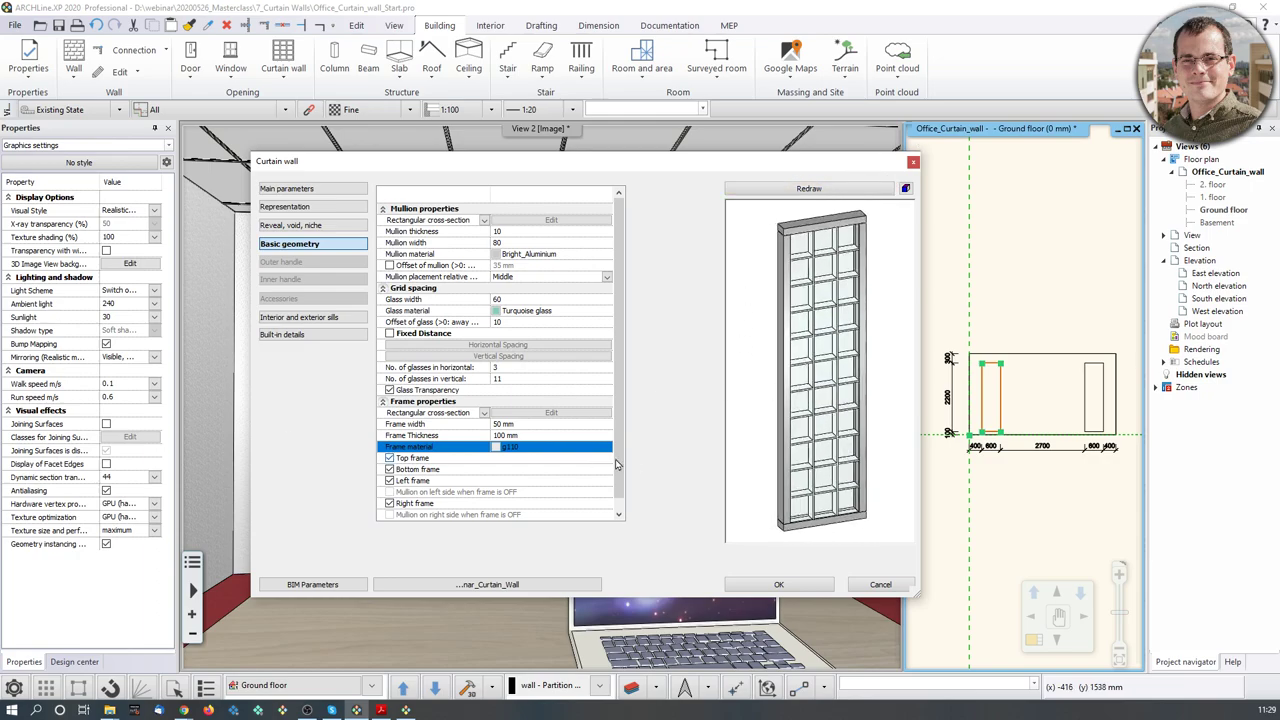
scroll(616, 463, "down", 1)
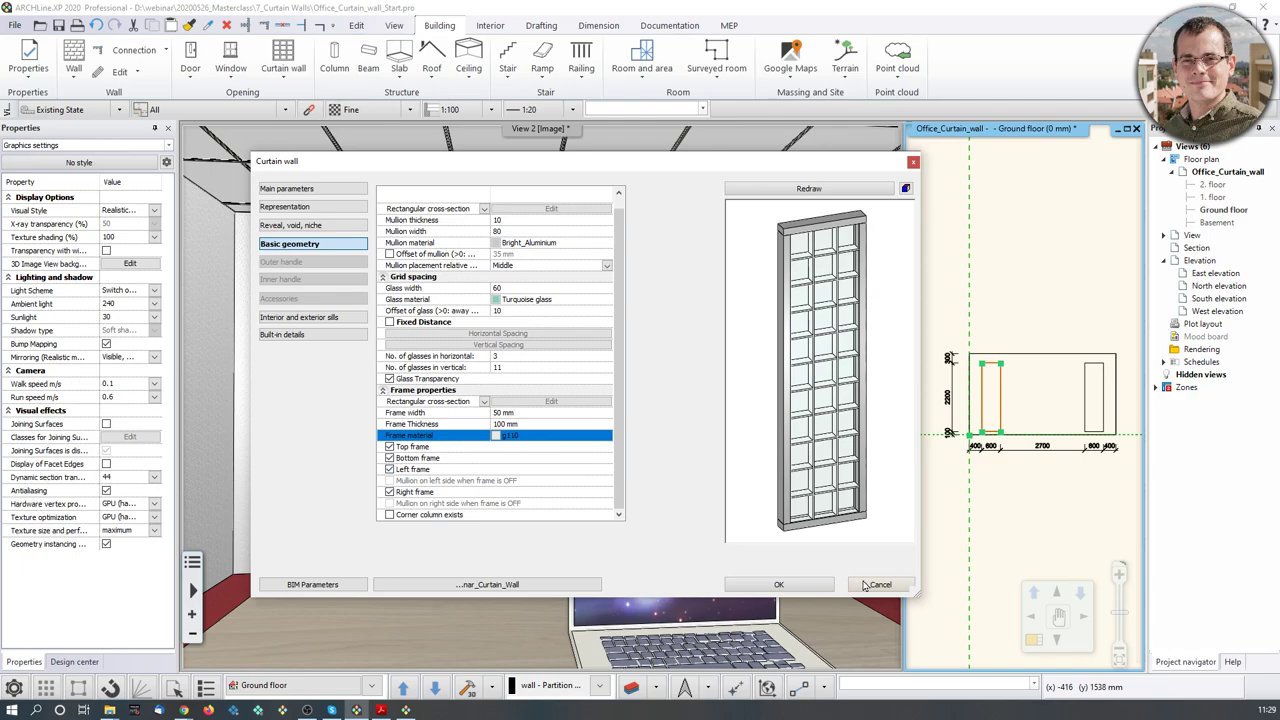
left_click(778, 585)
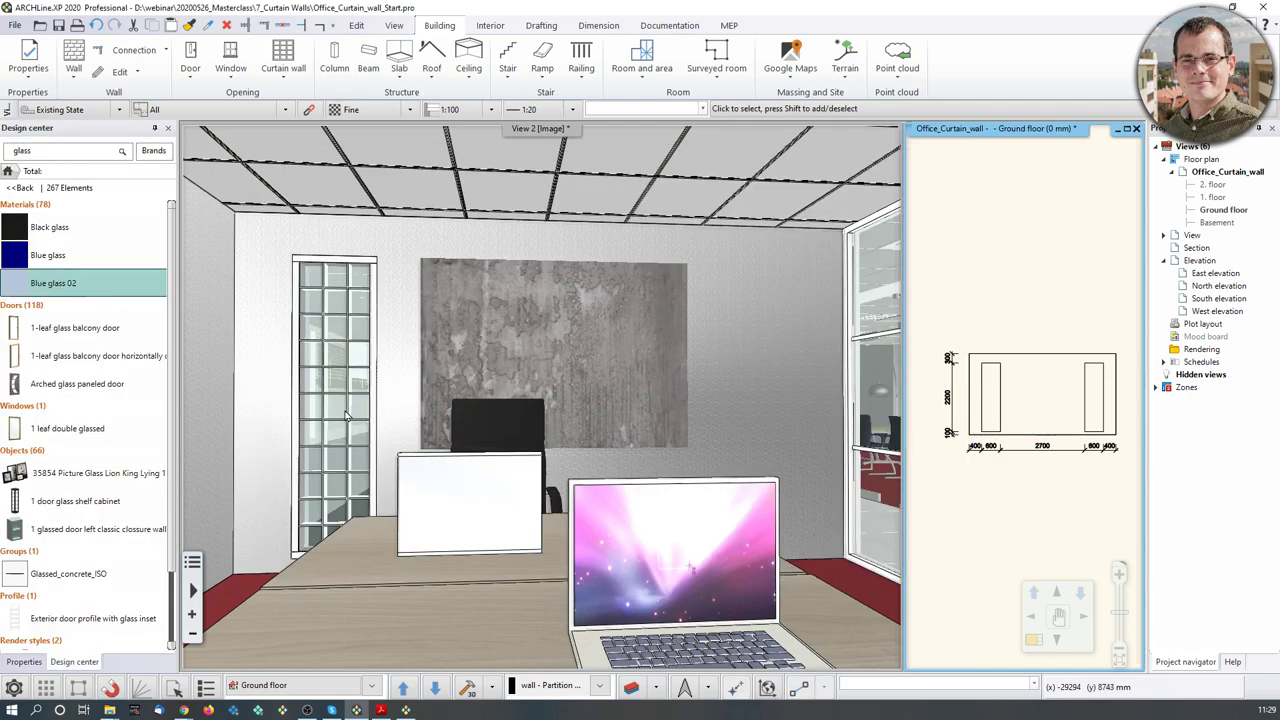
Edit the glass-block curtain wall behind the desk, setting its frame thickness to 10 mm, and refresh the preview.
middle_click_drag(346, 415, 428, 404)
scroll(428, 404, "up", 2)
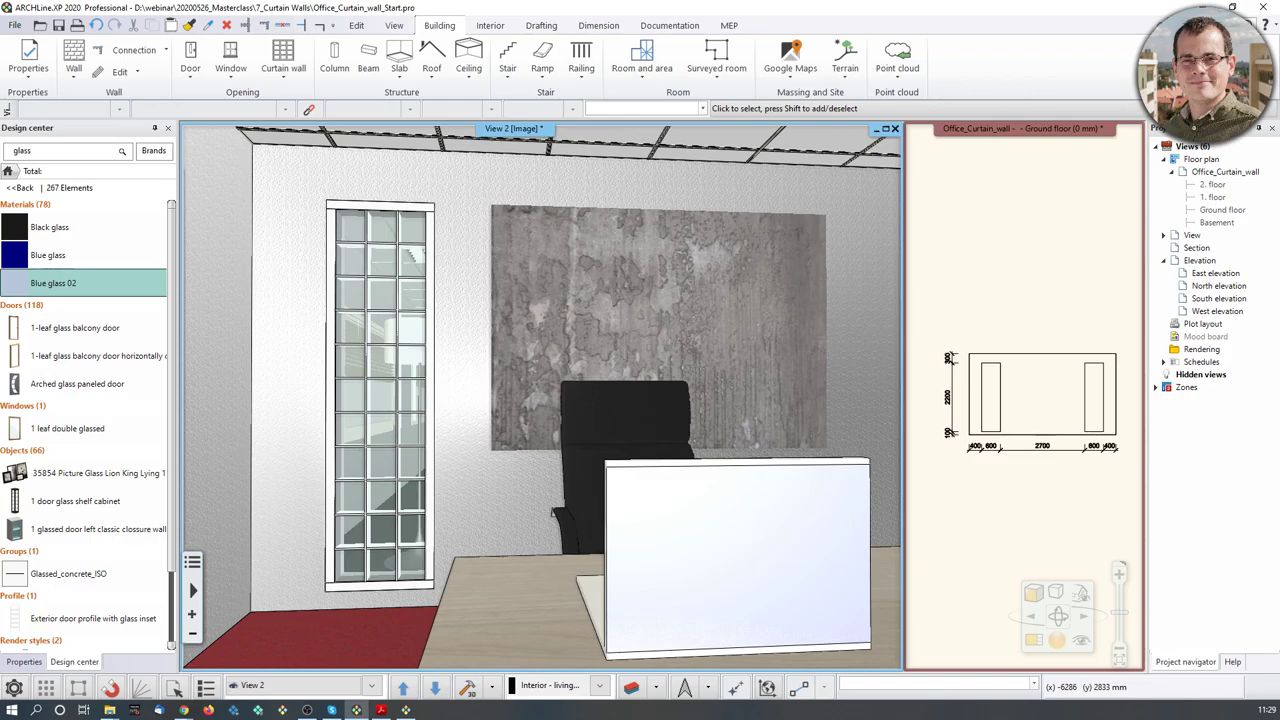
left_click(398, 256)
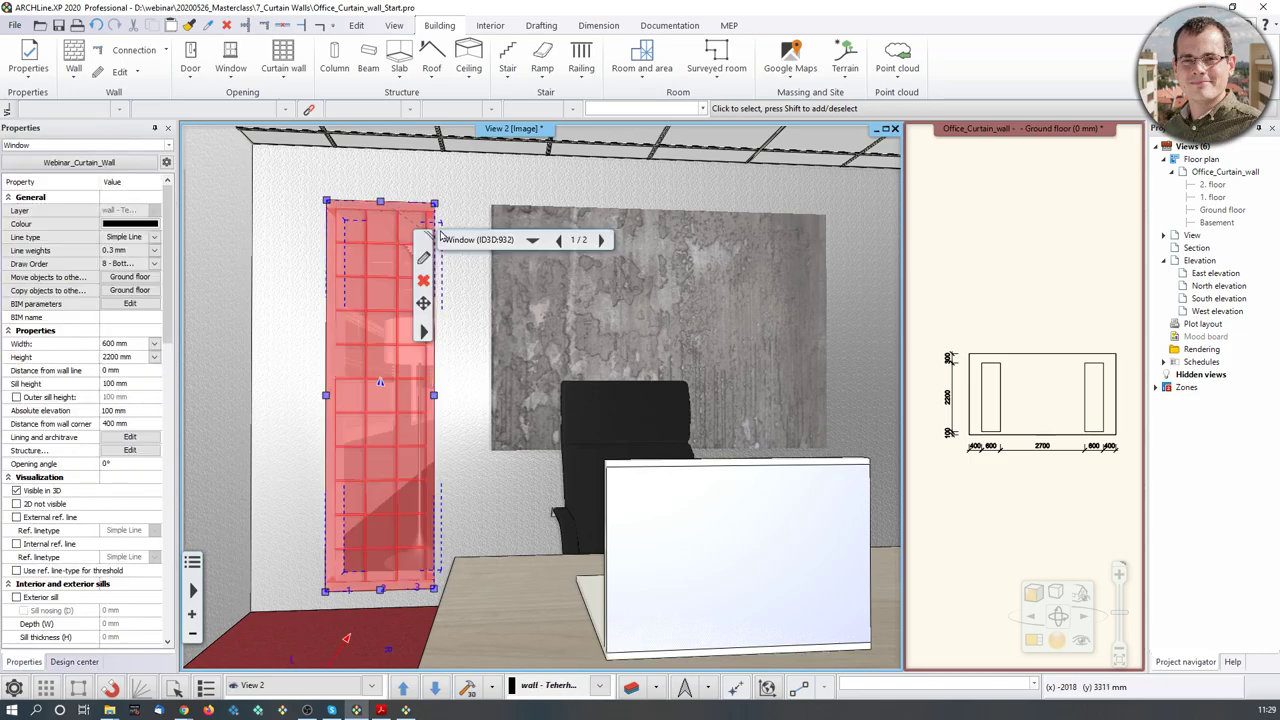
left_click(424, 259)
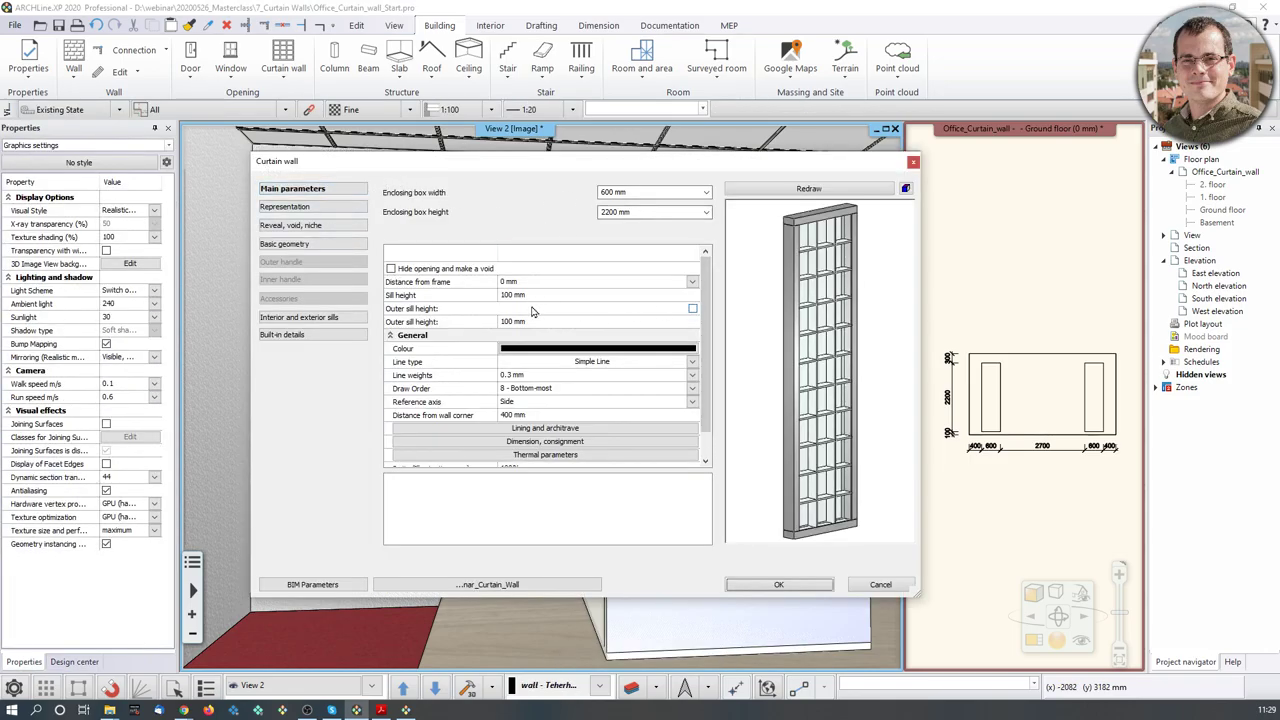
left_click(312, 246)
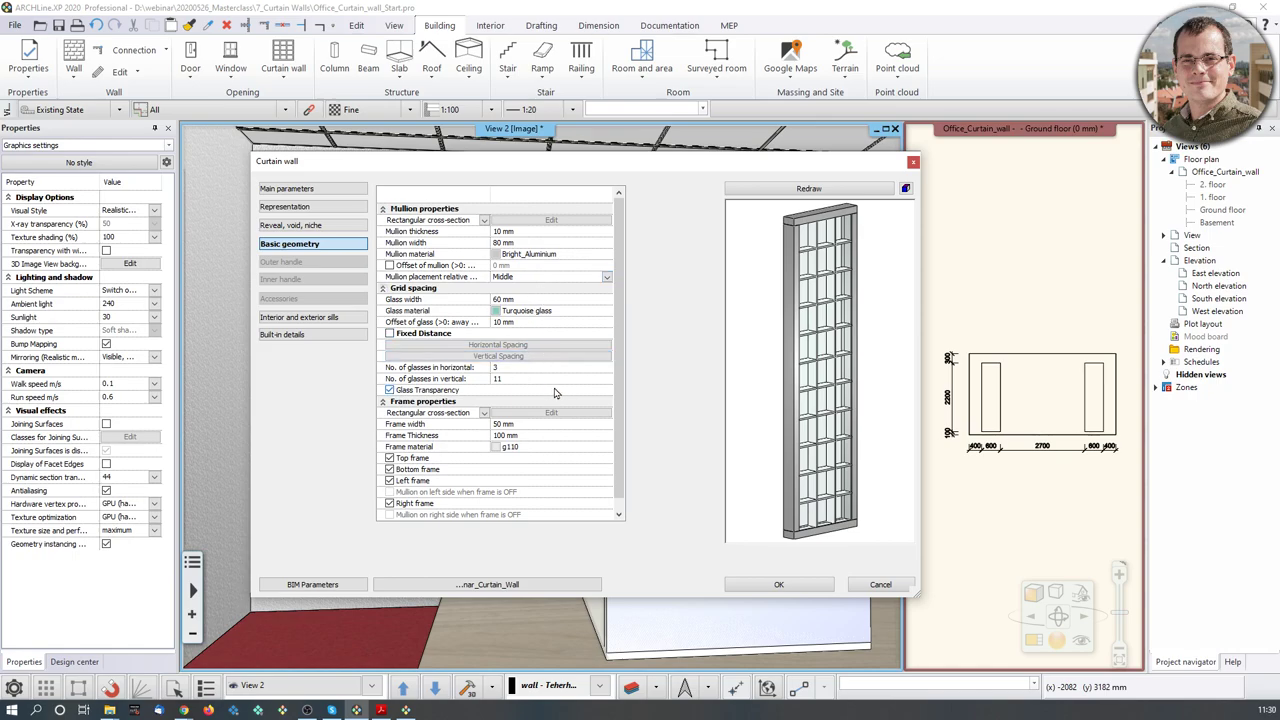
left_click(499, 425)
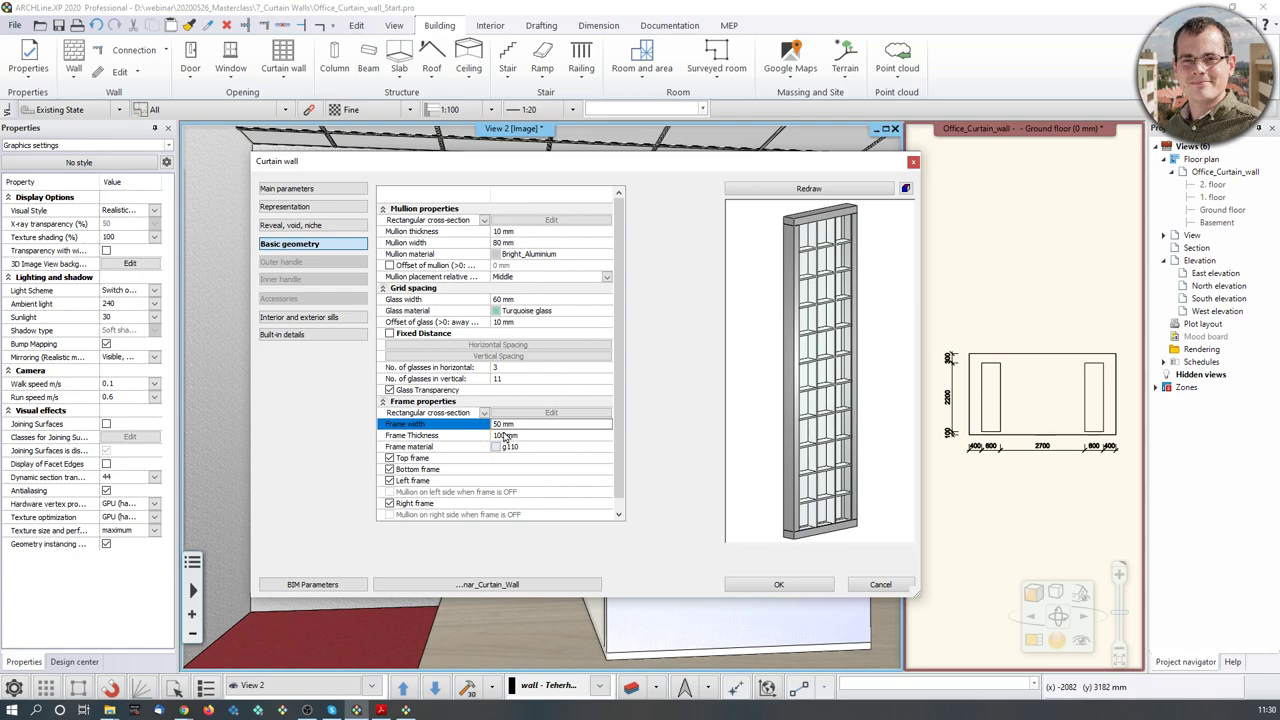
key("Tab")
type("1")
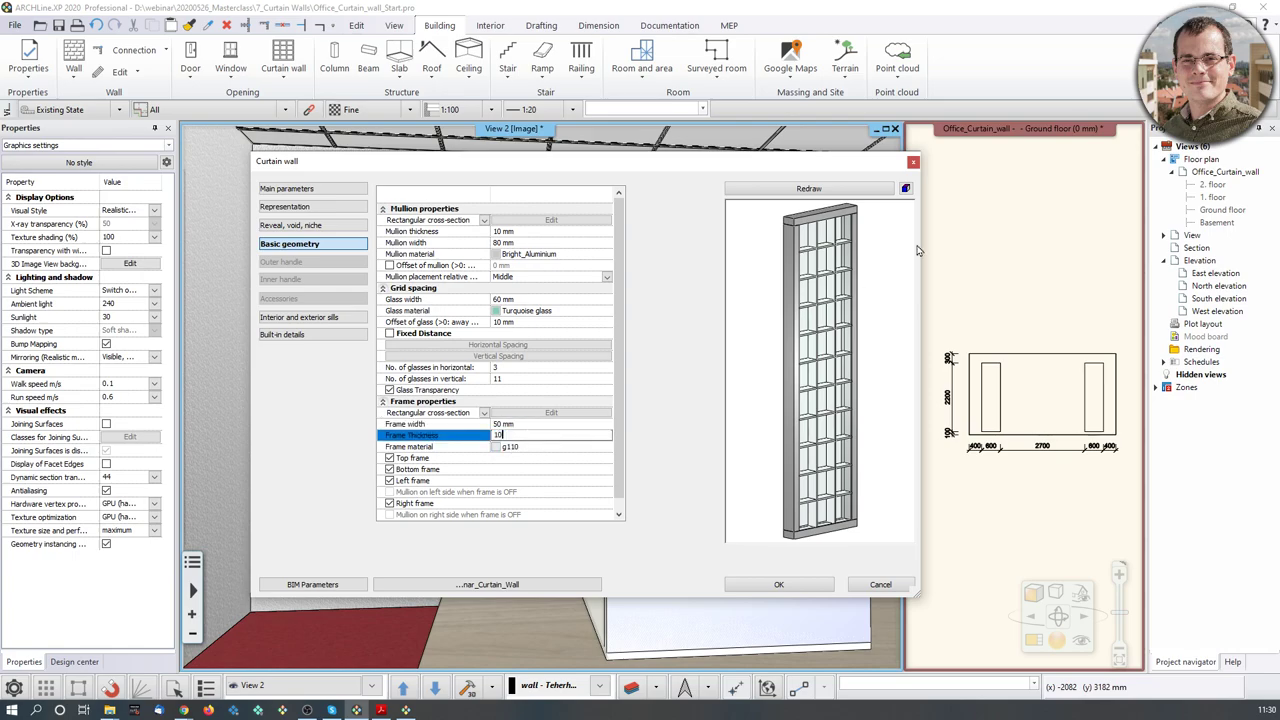
left_click(860, 192)
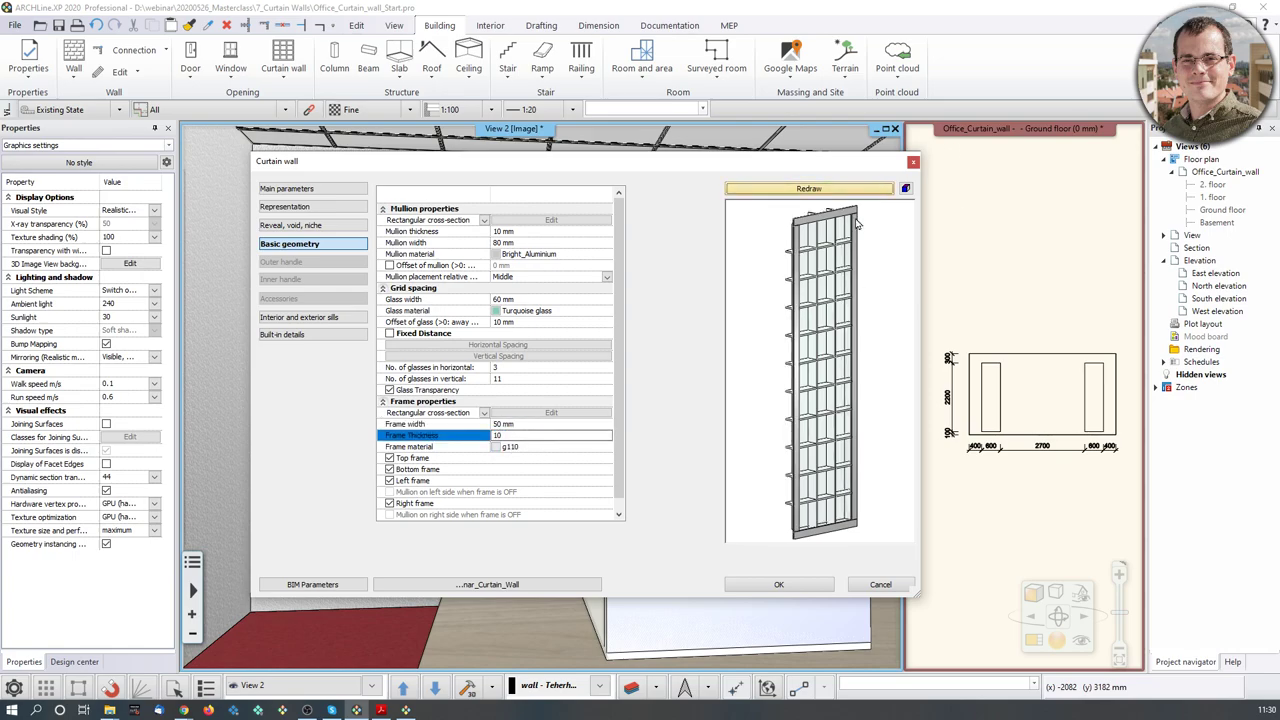
Set the frame thickness to 100 mm and the frame width to 5 mm, check the preview, and apply the changes.
double_click(505, 437)
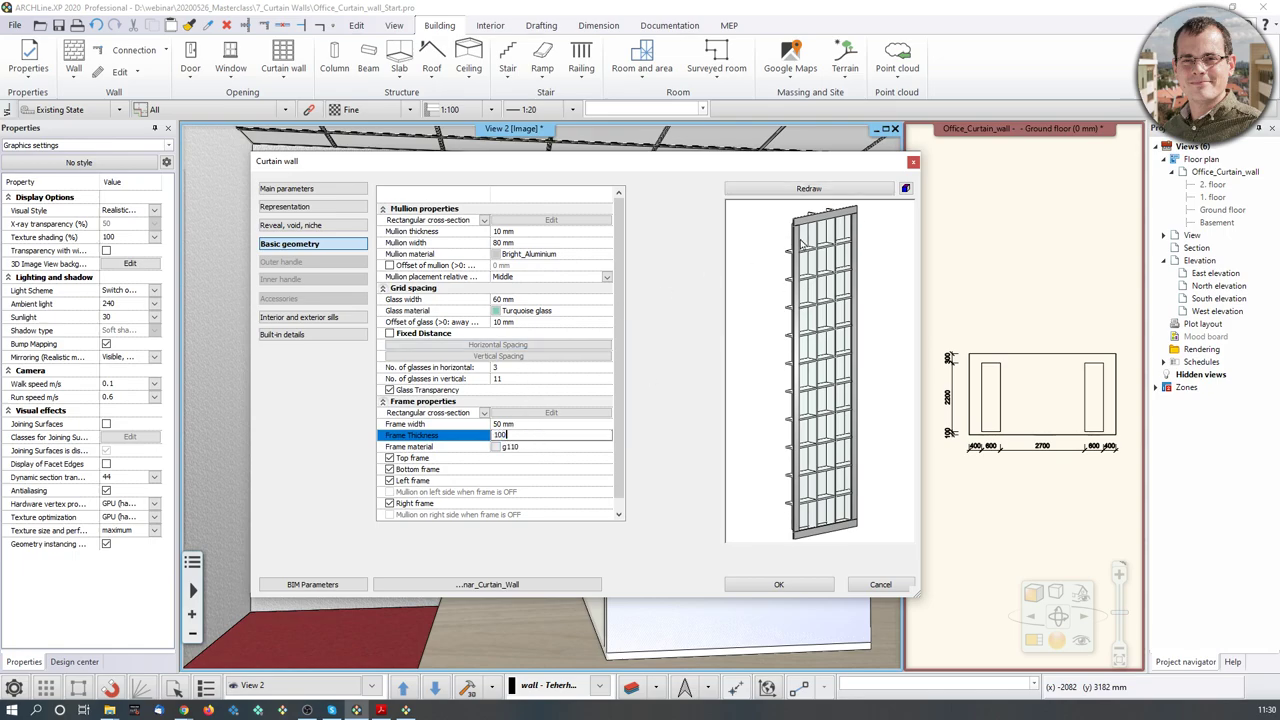
left_click(840, 195)
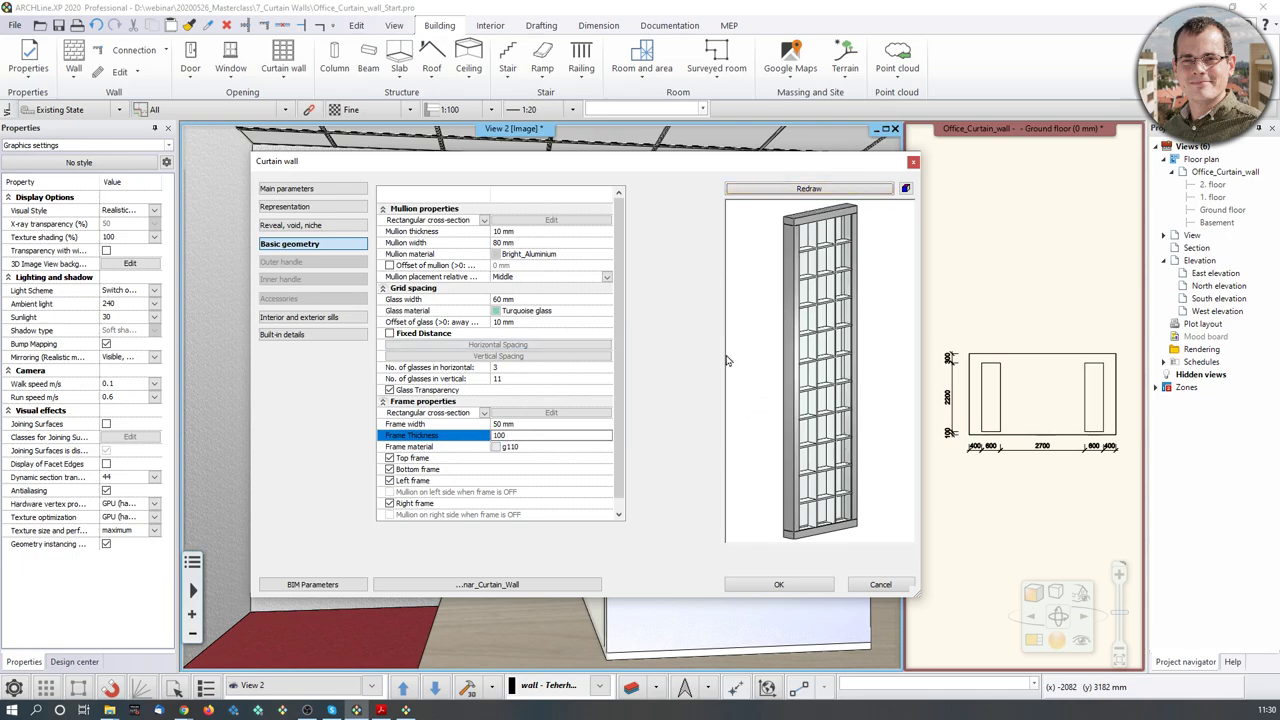
left_click(500, 424)
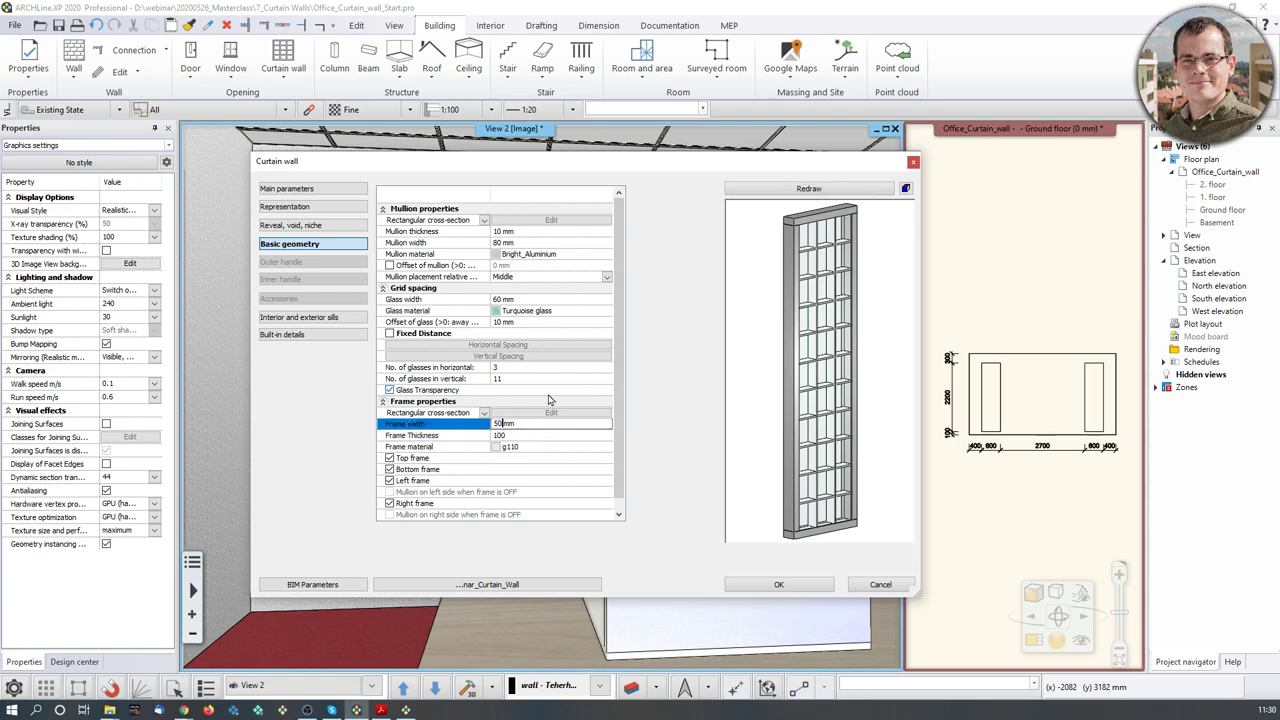
left_click(824, 188)
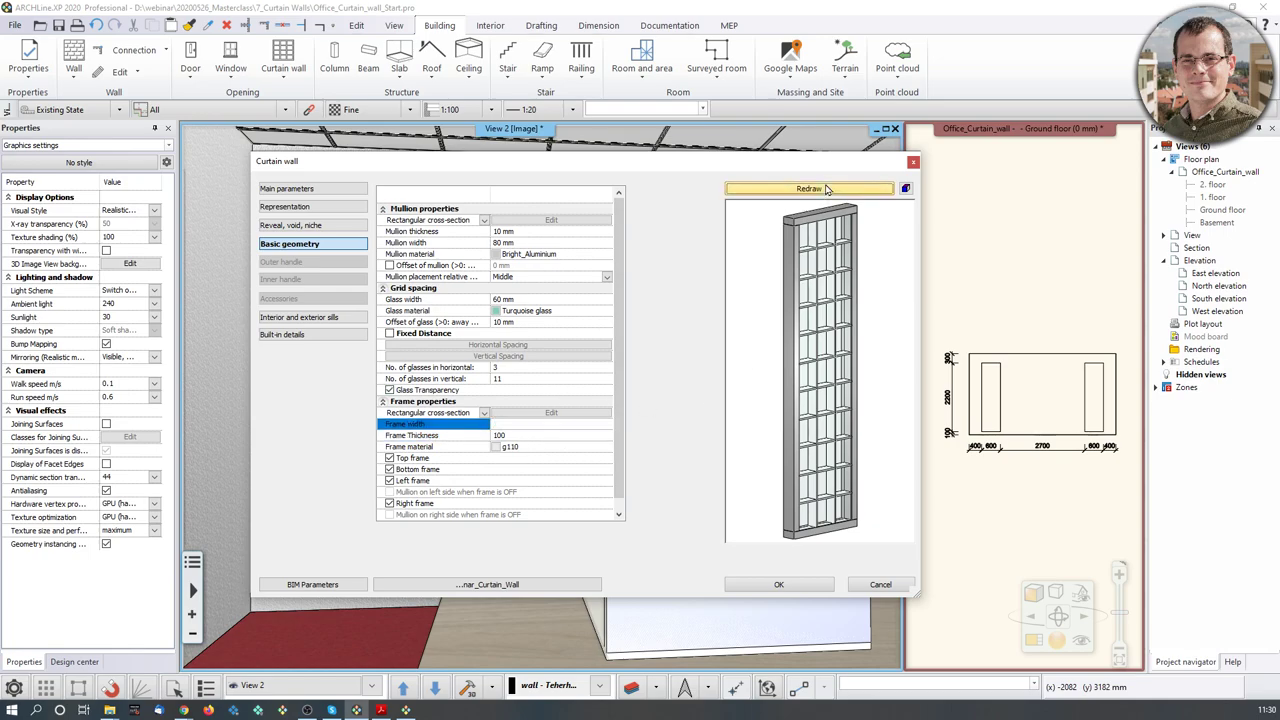
left_click_drag(821, 315, 783, 261)
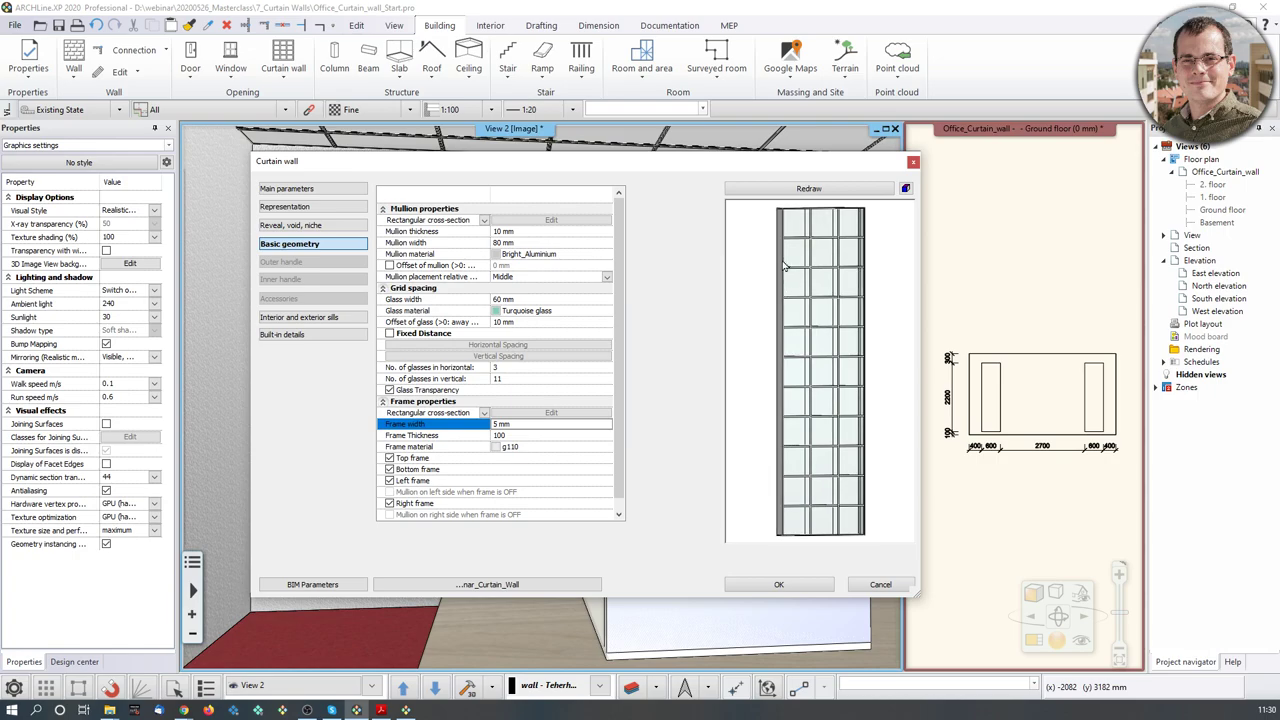
left_click(776, 584)
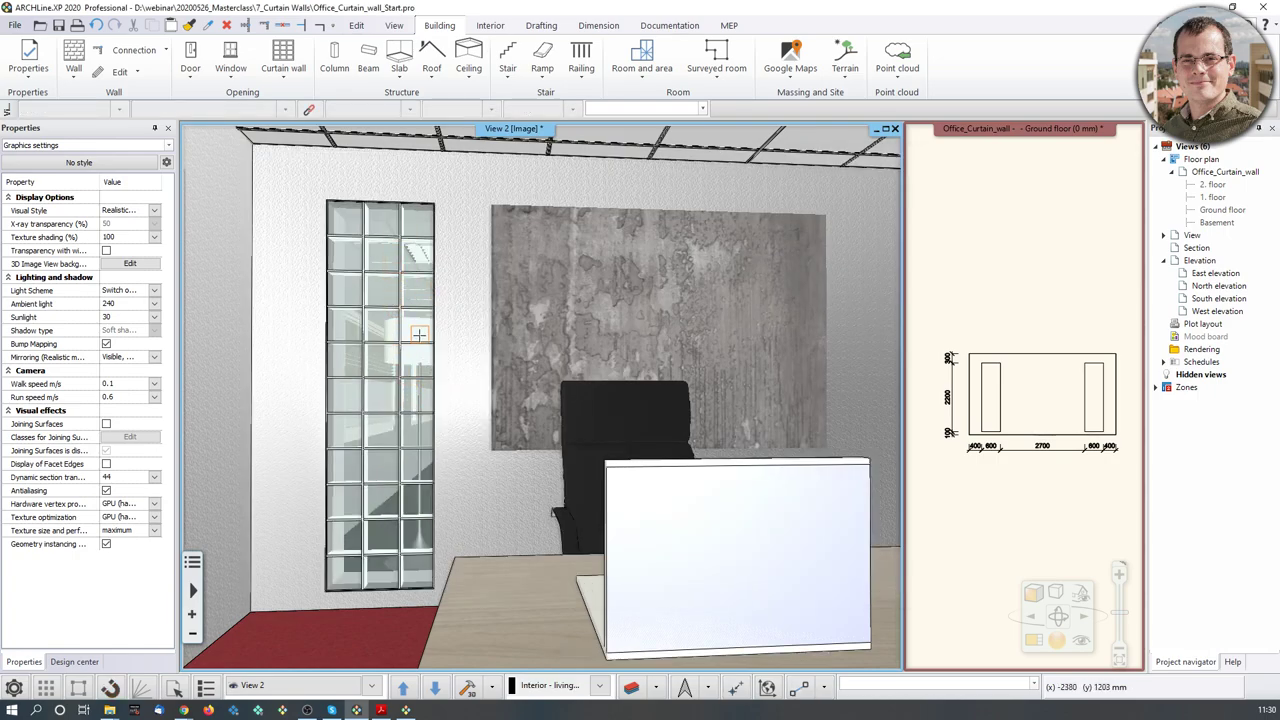
Select the office wall behind the desk and start Reshape curtain wall on its interior side.
middle_click_drag(419, 334, 372, 356)
scroll(532, 391, "down", 2)
key("Escape")
middle_click_drag(840, 456, 784, 472)
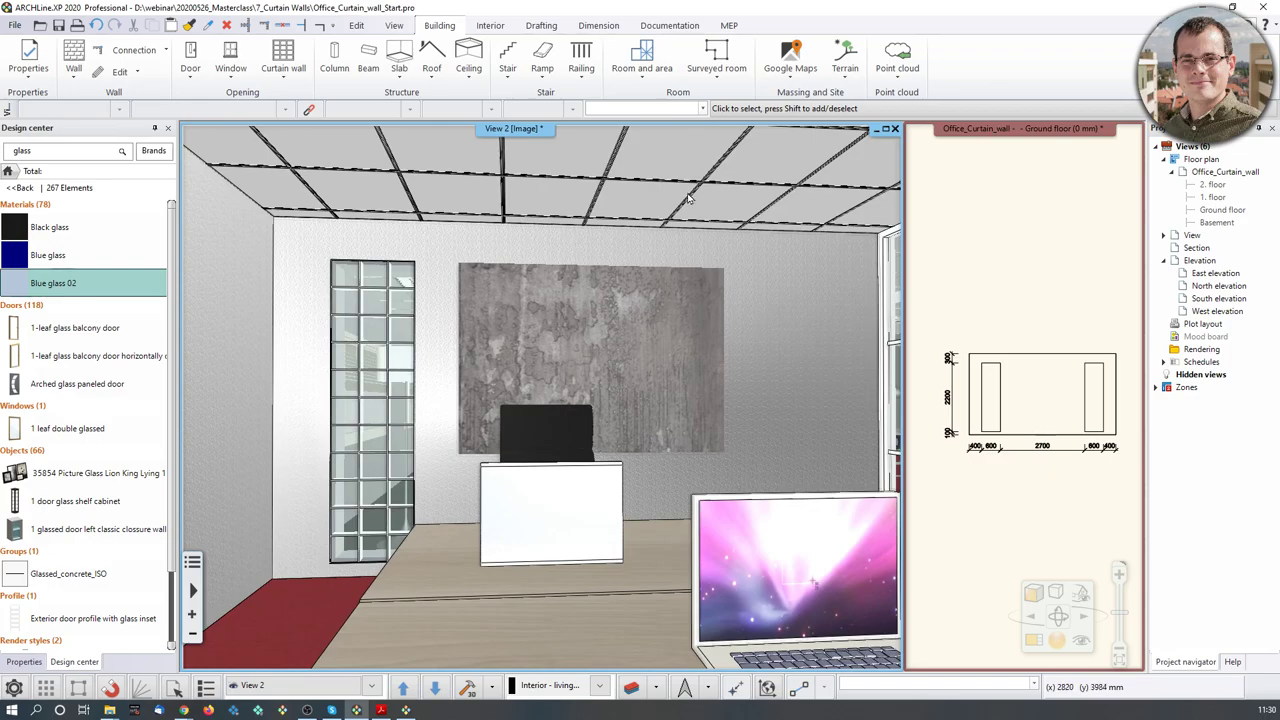
middle_click_drag(755, 314, 749, 316)
left_click(752, 313)
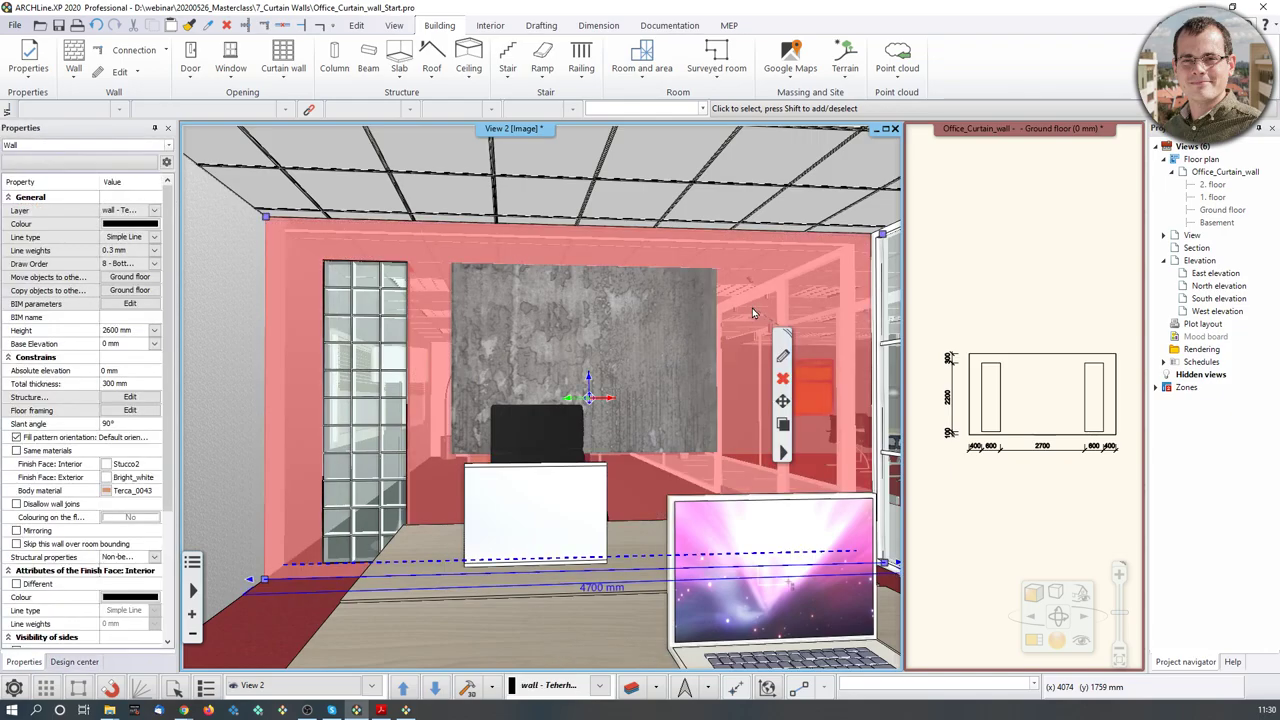
left_click(285, 76)
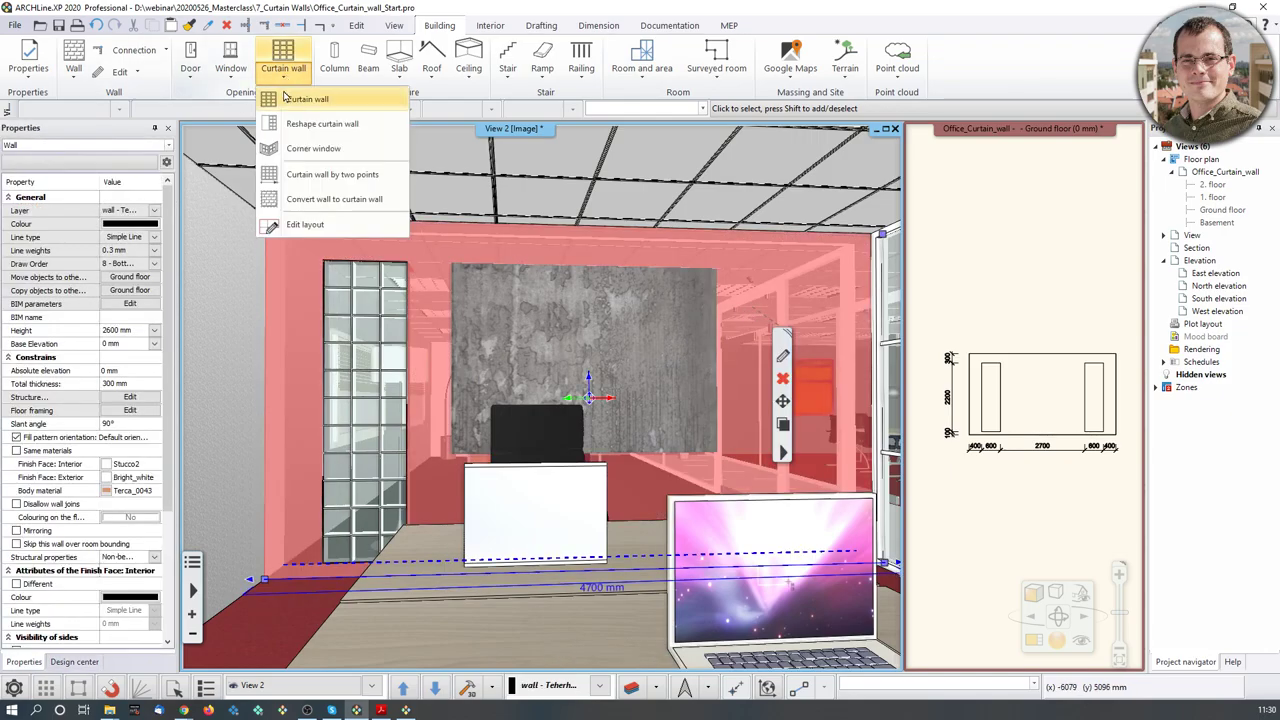
left_click(349, 124)
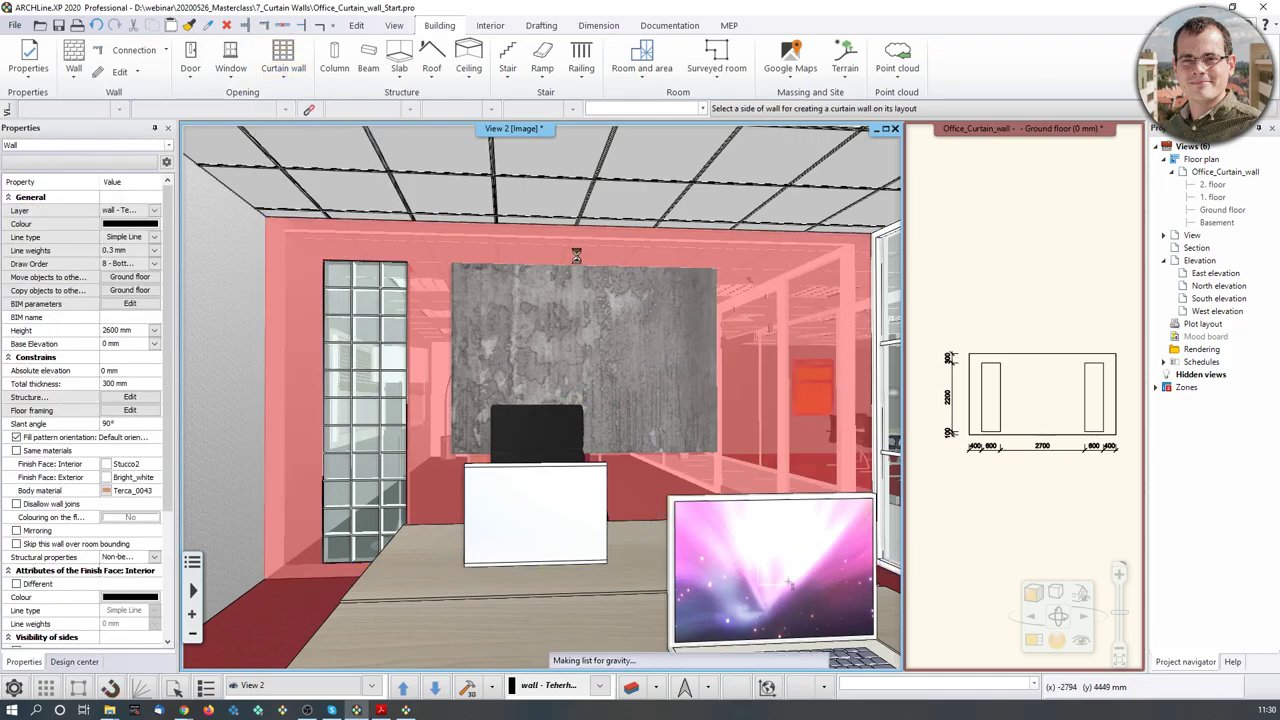
left_click(755, 332)
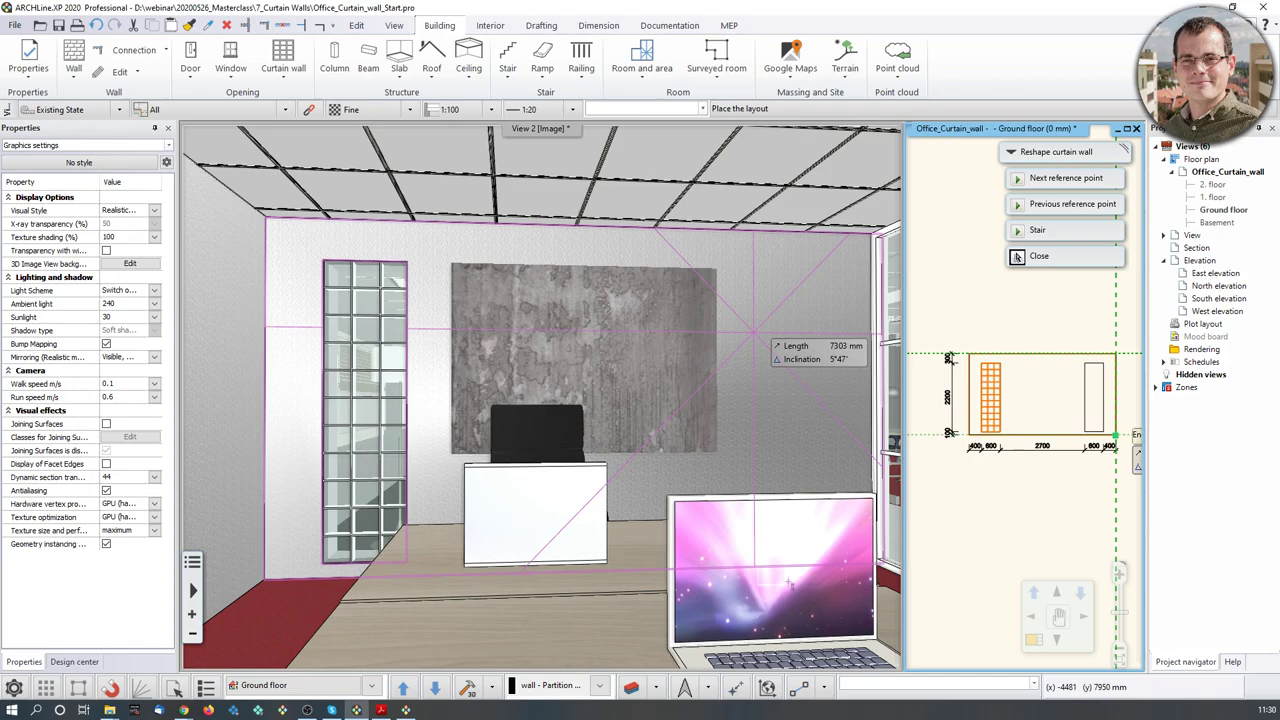
Place the wall layout over the drawn elevation and use the empty closed rectangle at its right end as the curtain wall profile.
left_click(971, 414)
left_click(648, 385)
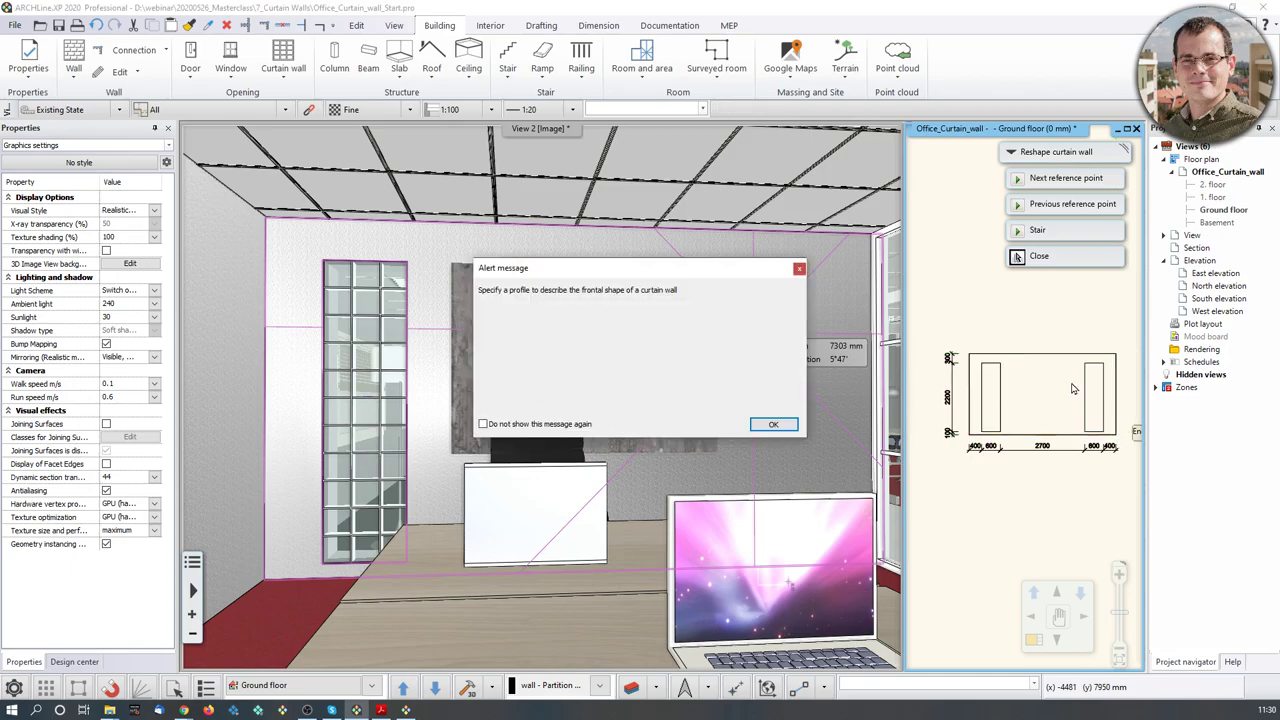
left_click(773, 425)
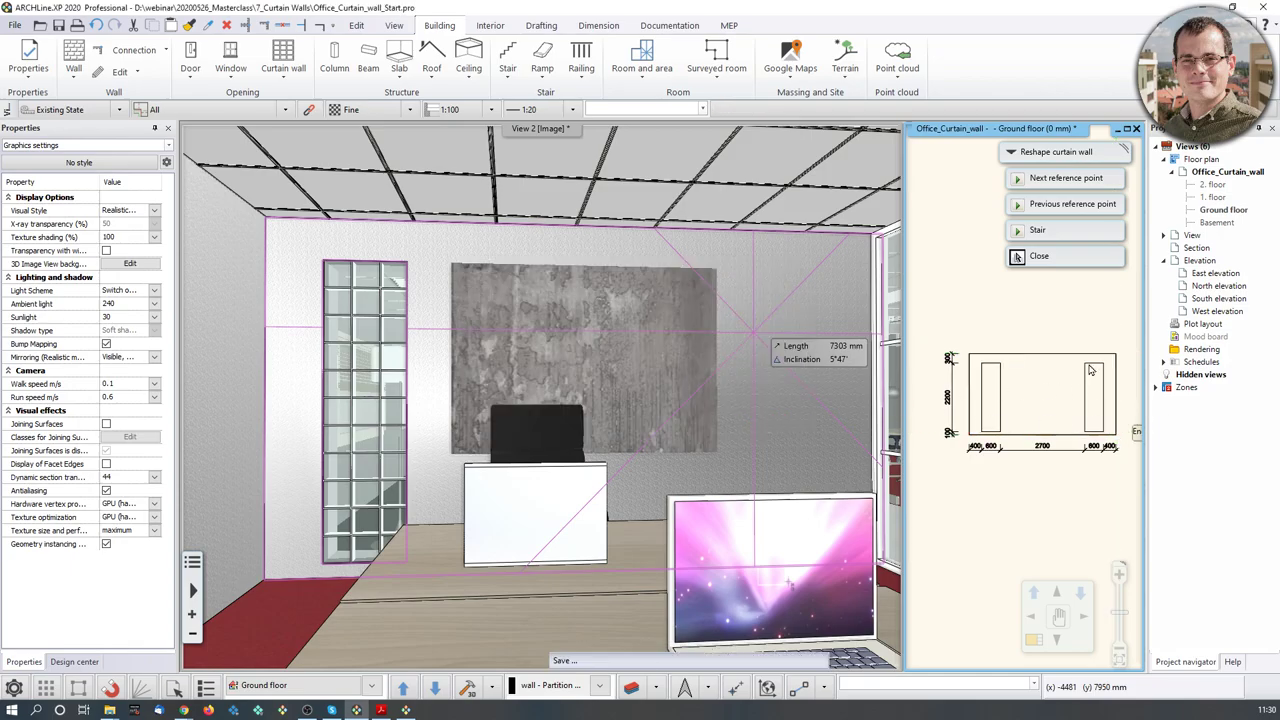
left_click(1082, 406)
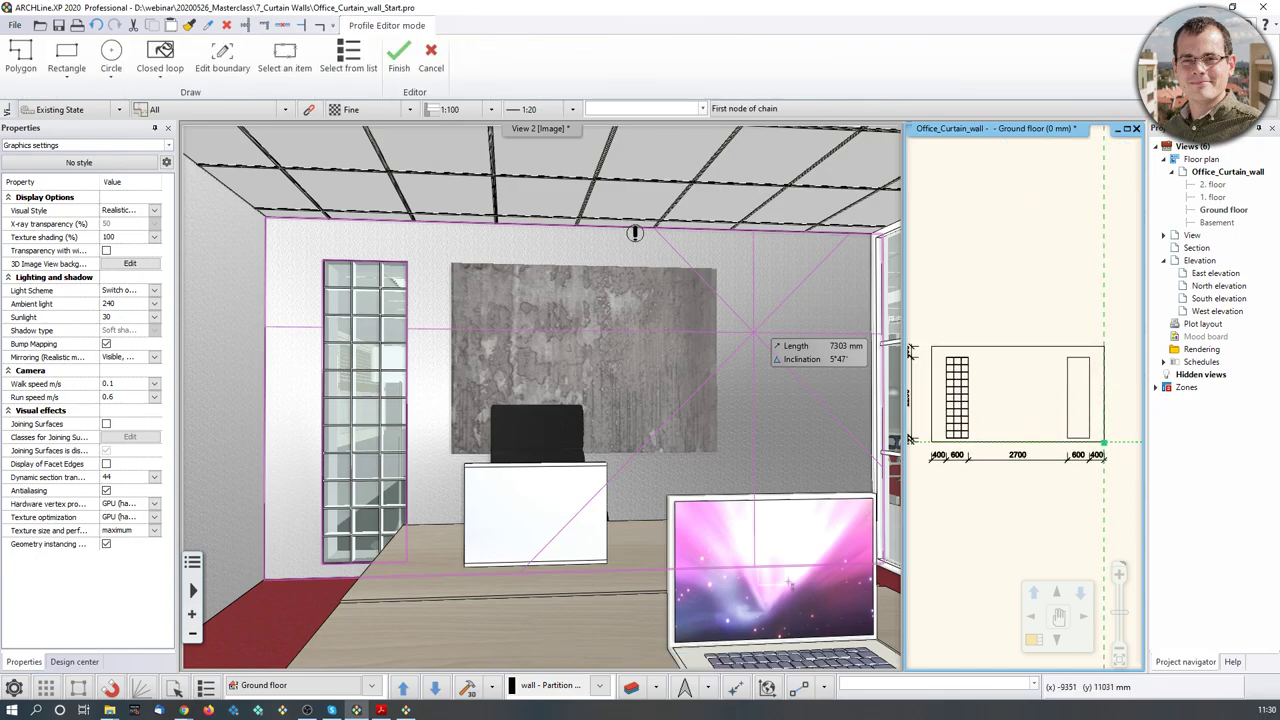
left_click(160, 55)
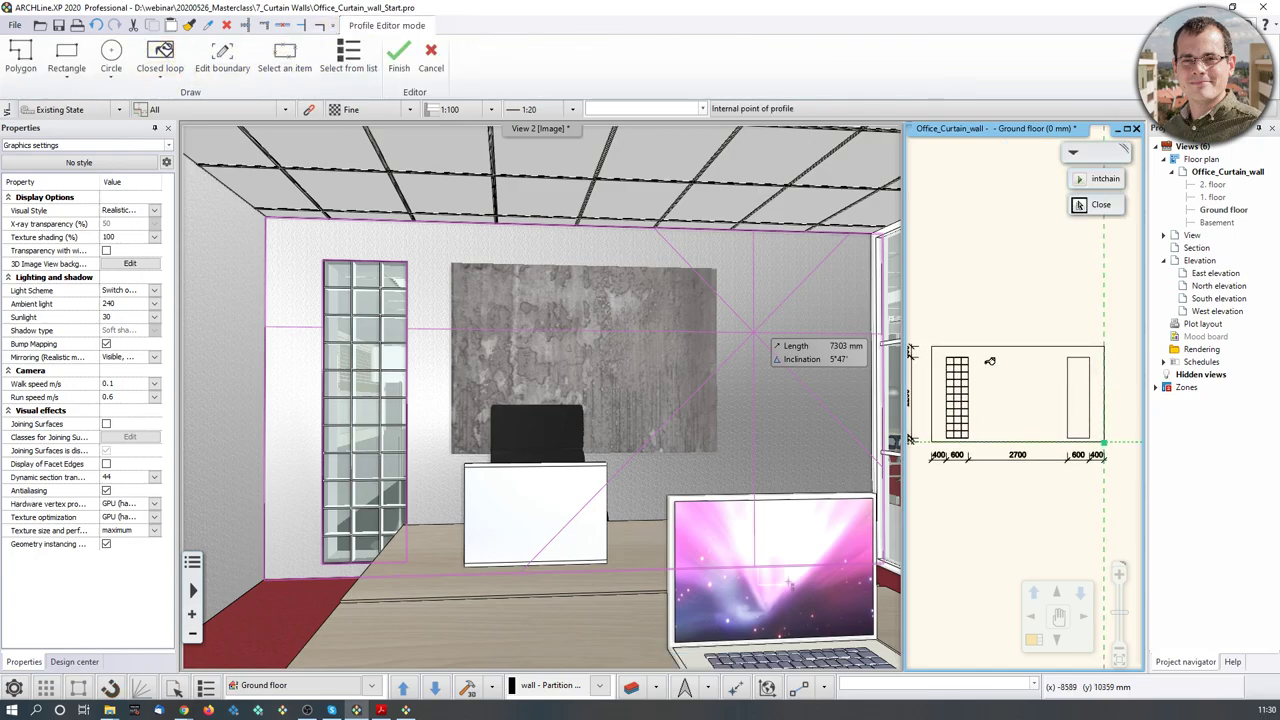
left_click(1075, 400)
right_click(1075, 400)
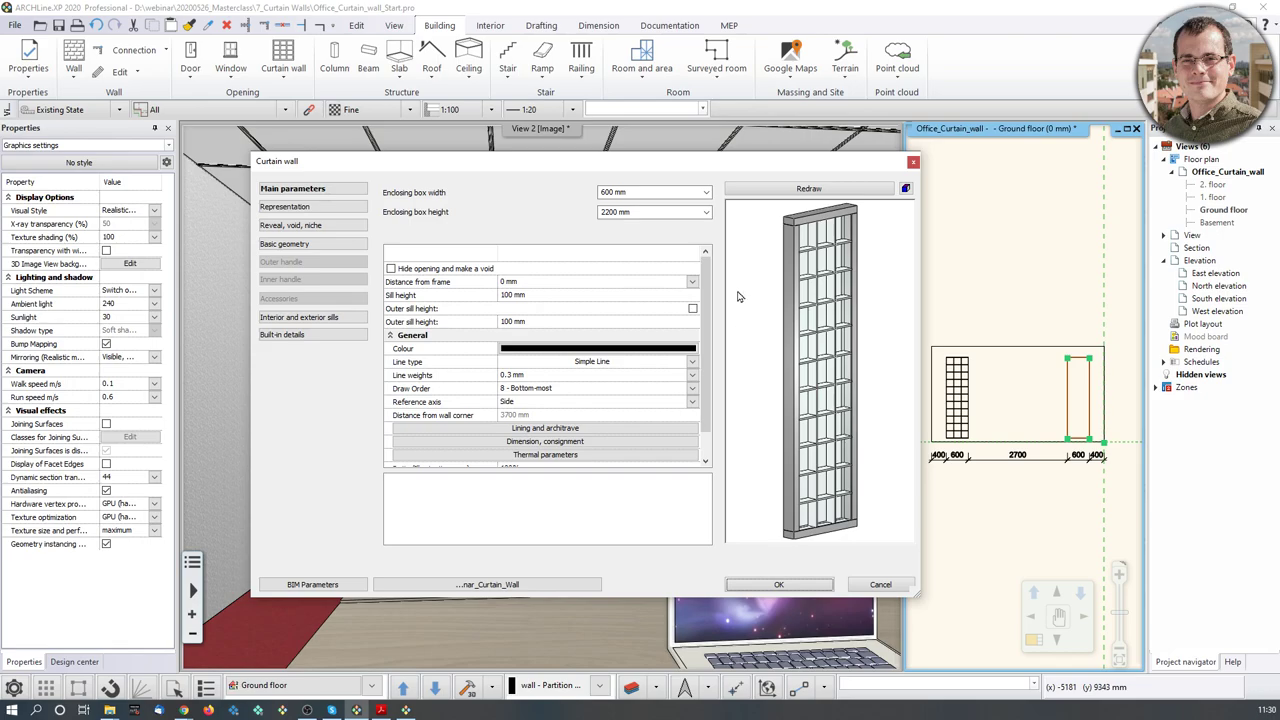
Set the new curtain wall's frame width to 5 mm, refresh the preview, and create it in the office wall.
left_click_drag(810, 294, 774, 299)
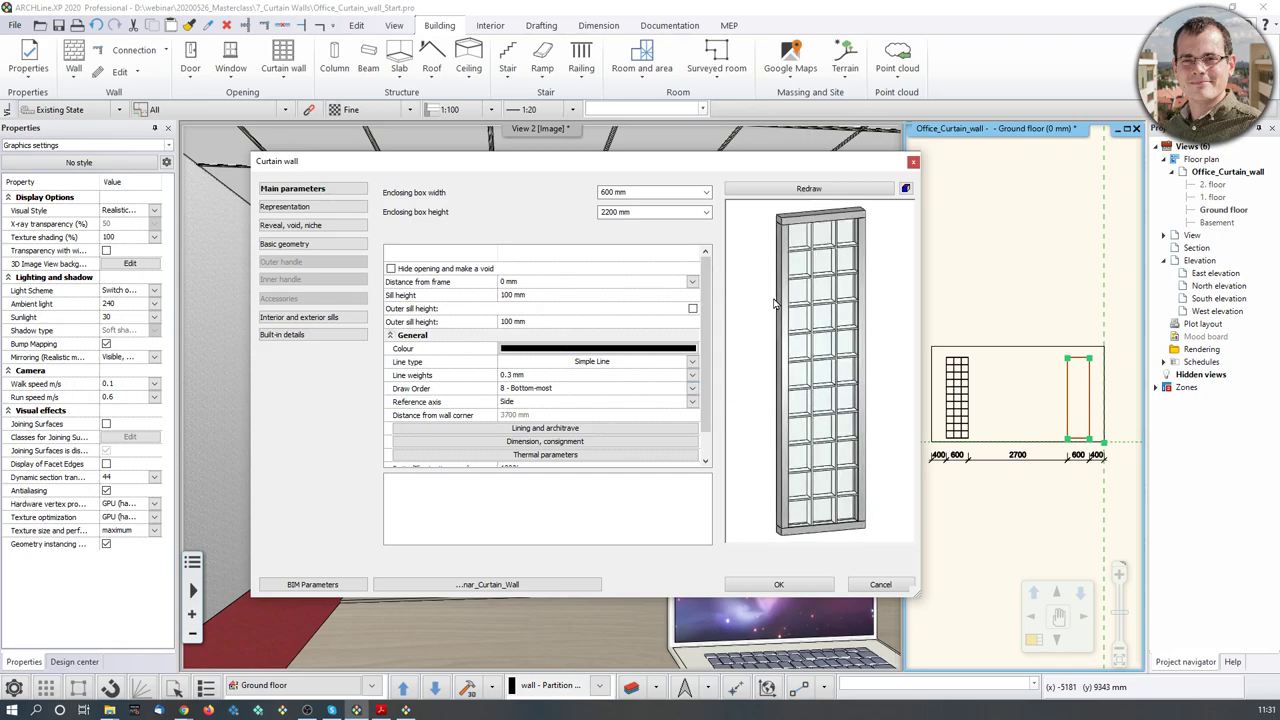
left_click(283, 246)
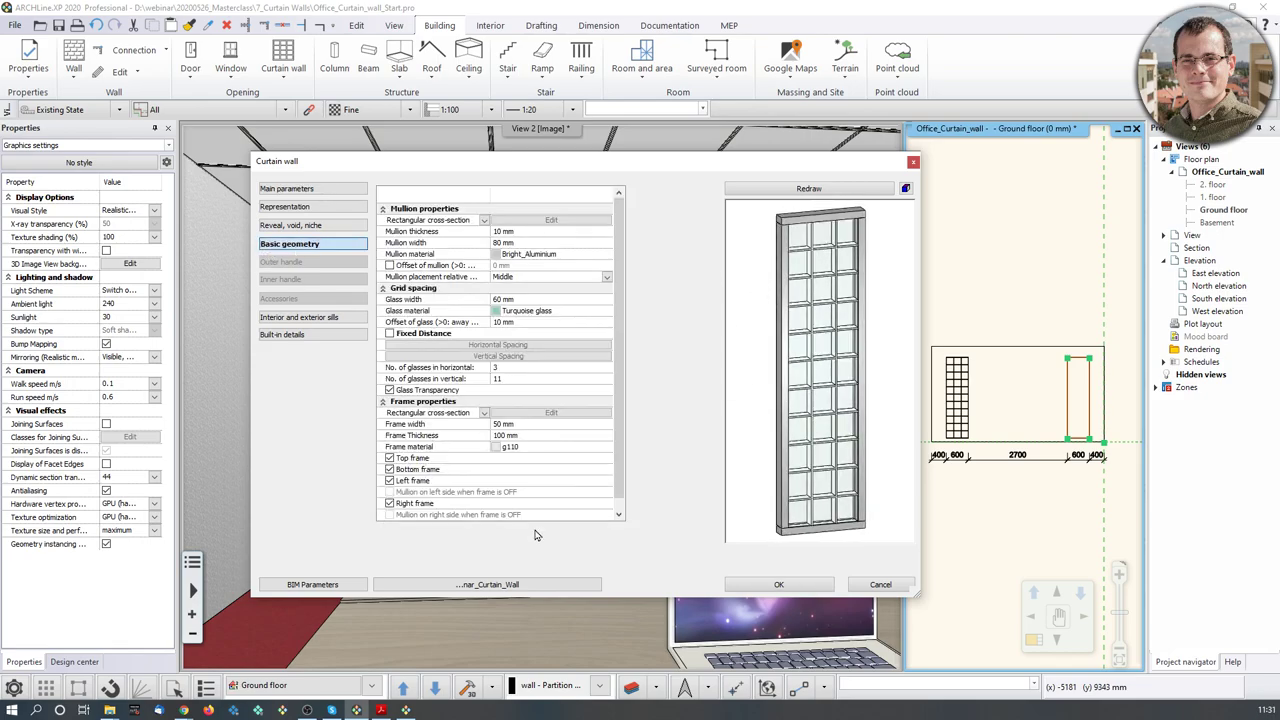
left_click(500, 425)
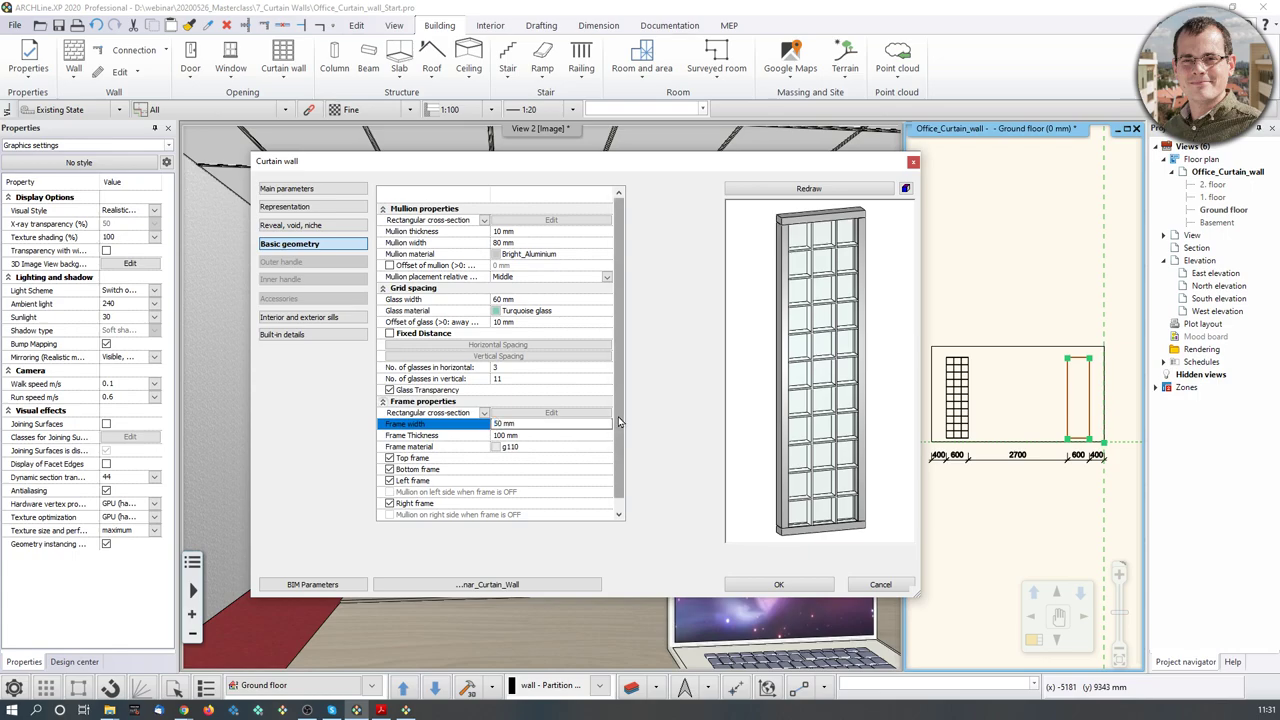
left_click(828, 190)
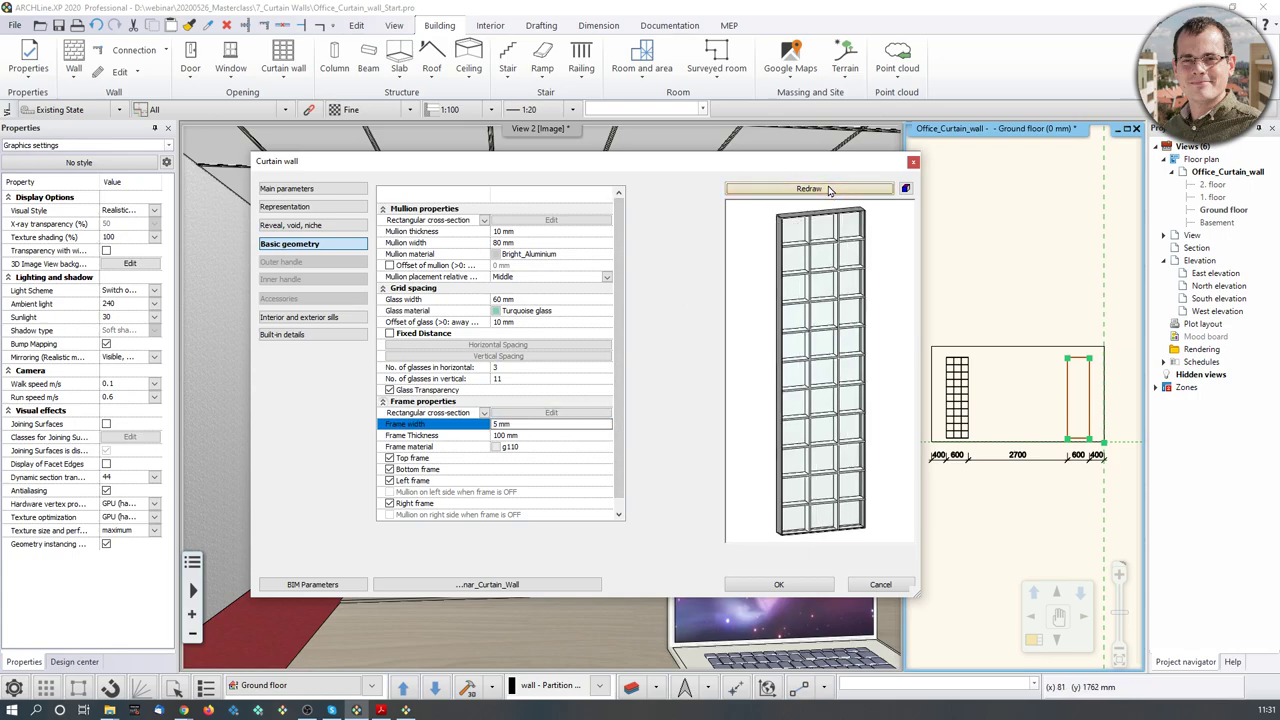
left_click(790, 586)
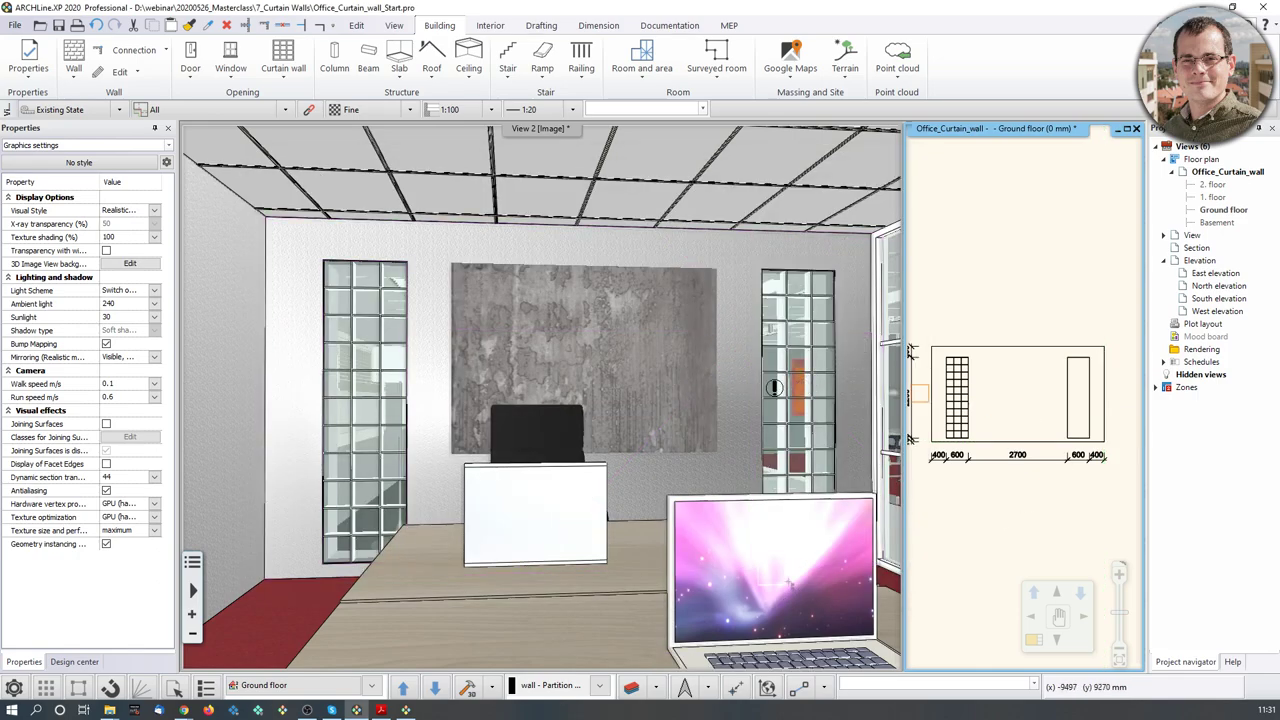
Edit the curtain wall right of the concrete panel and search the glass materials for glass-20.
middle_click_drag(743, 423, 727, 499)
scroll(719, 491, "up", 1)
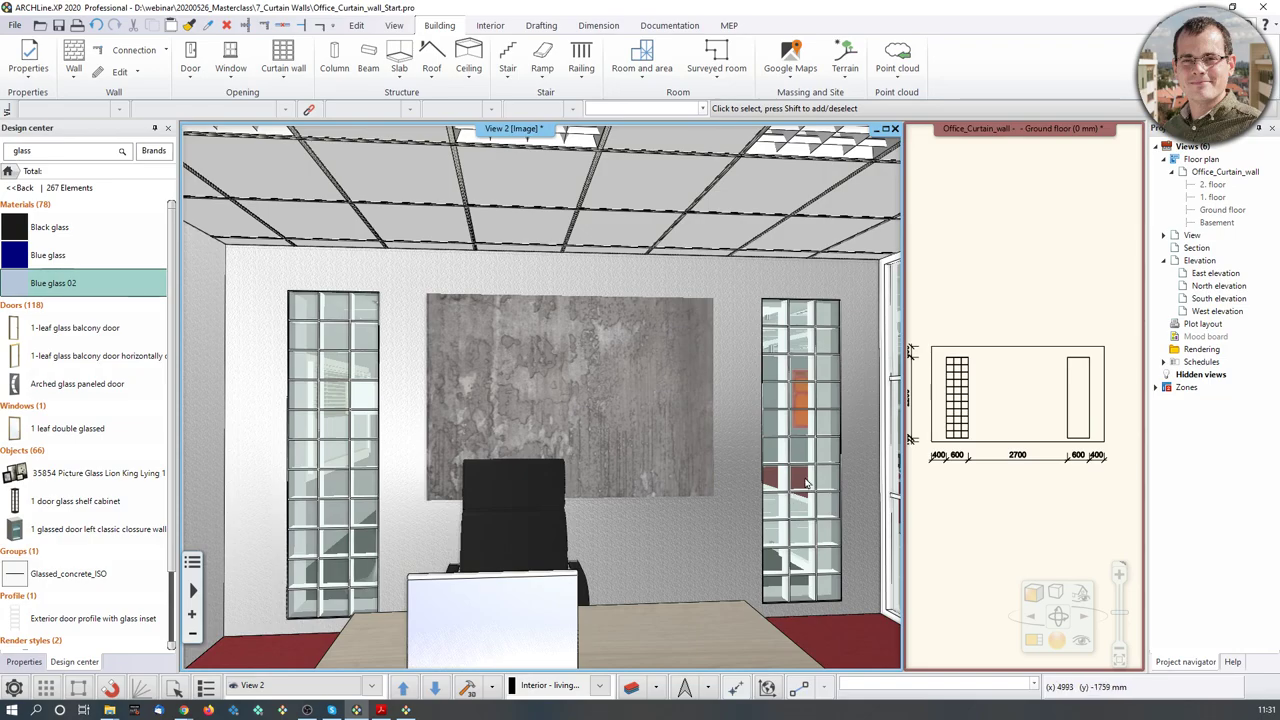
left_click(760, 446)
left_click(835, 487)
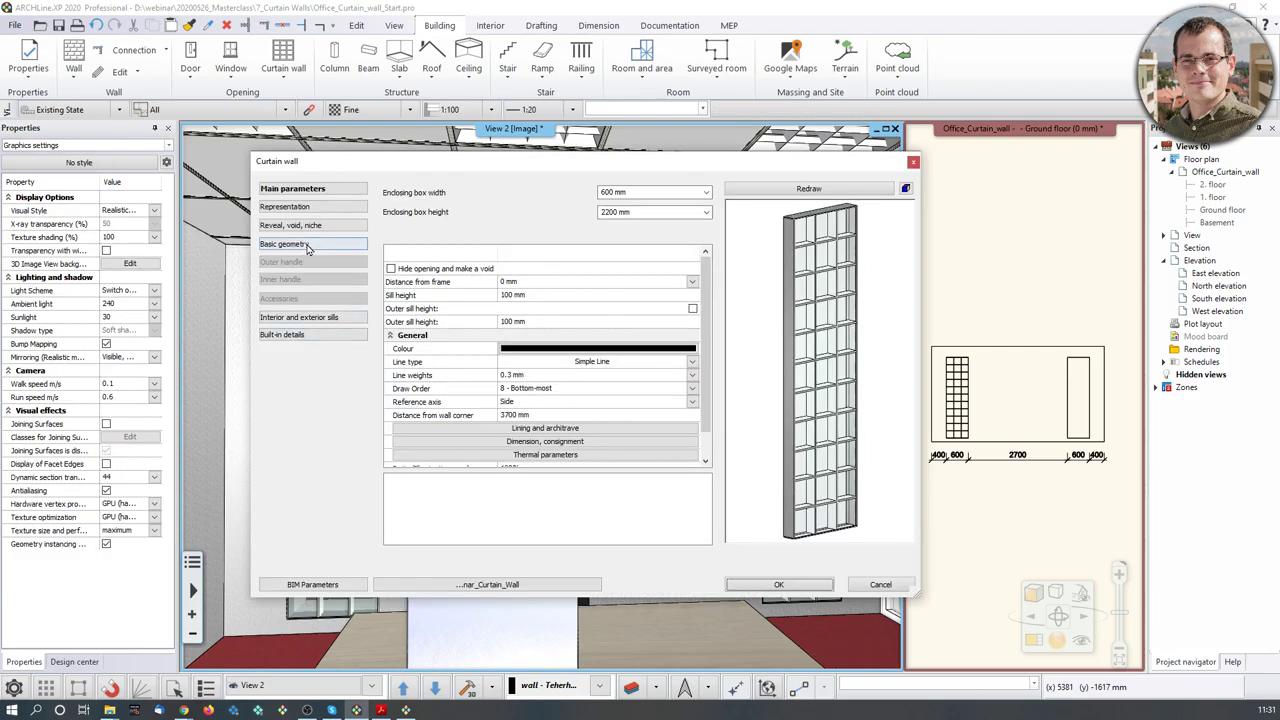
left_click(316, 246)
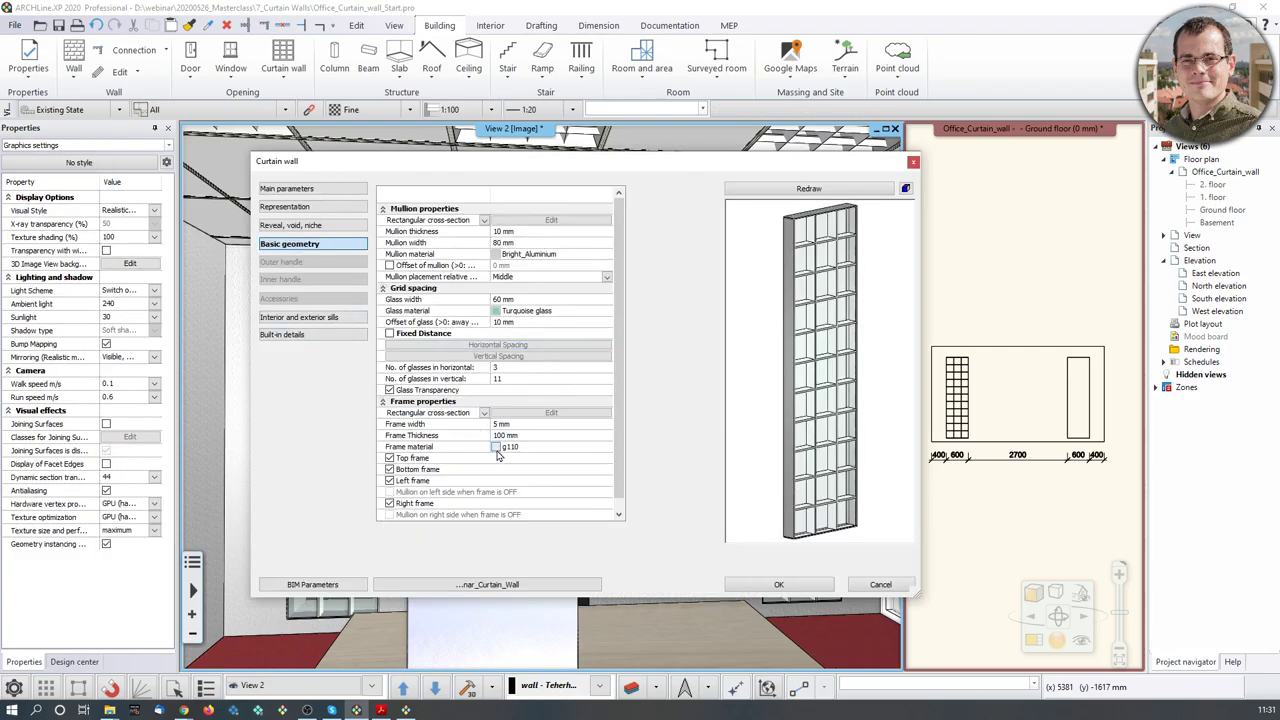
left_click(525, 311)
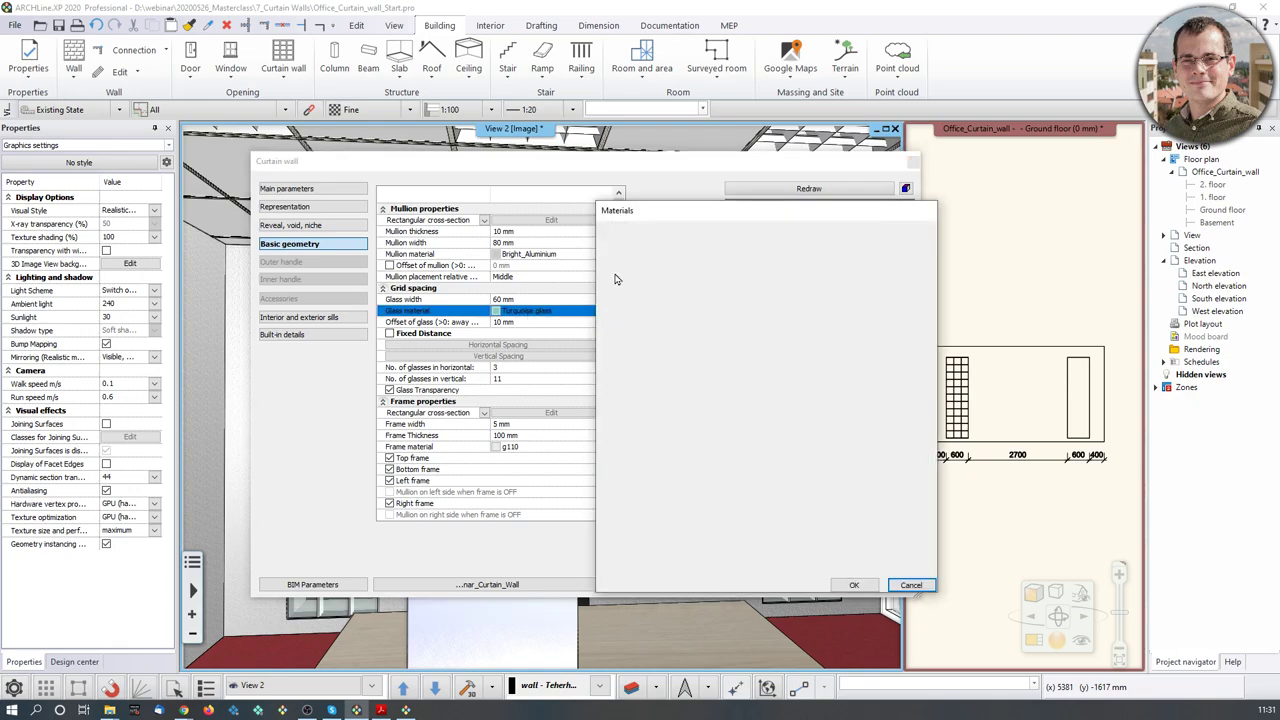
left_click(634, 256)
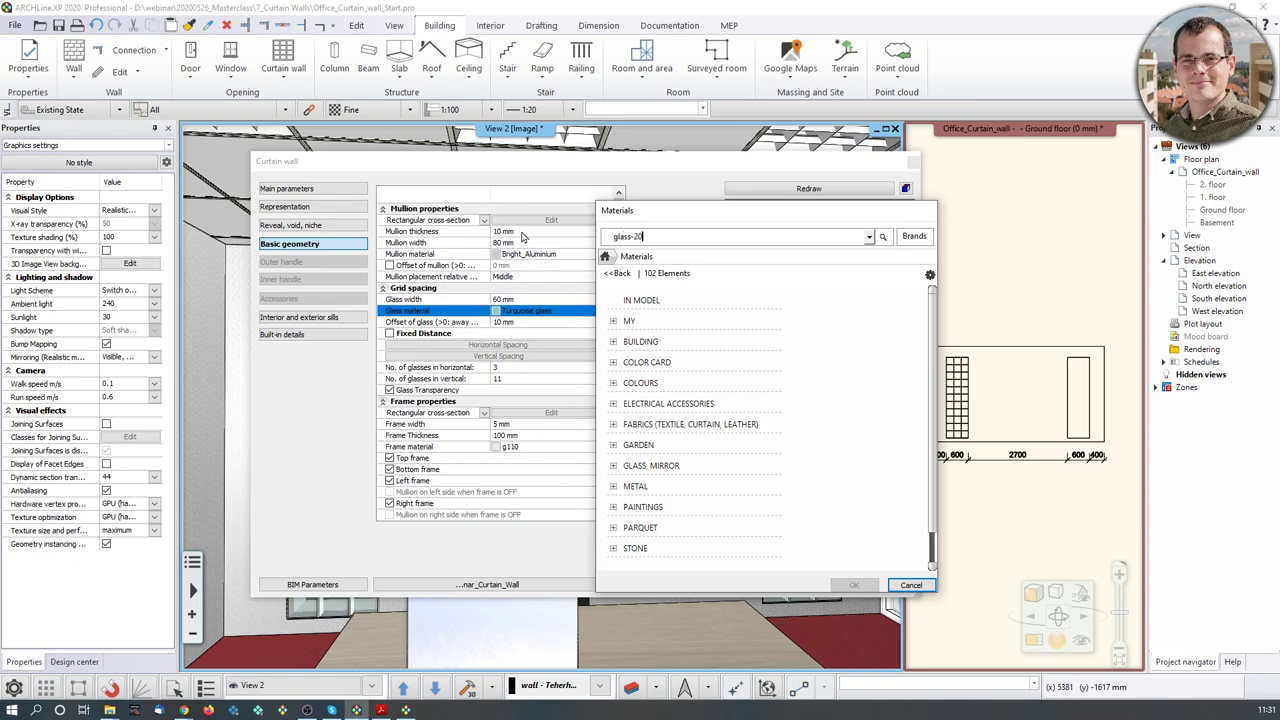
key("Return")
Assign Glass-20 as the glass material, check it in the preview, and apply it to the curtain wall.
left_click(643, 336)
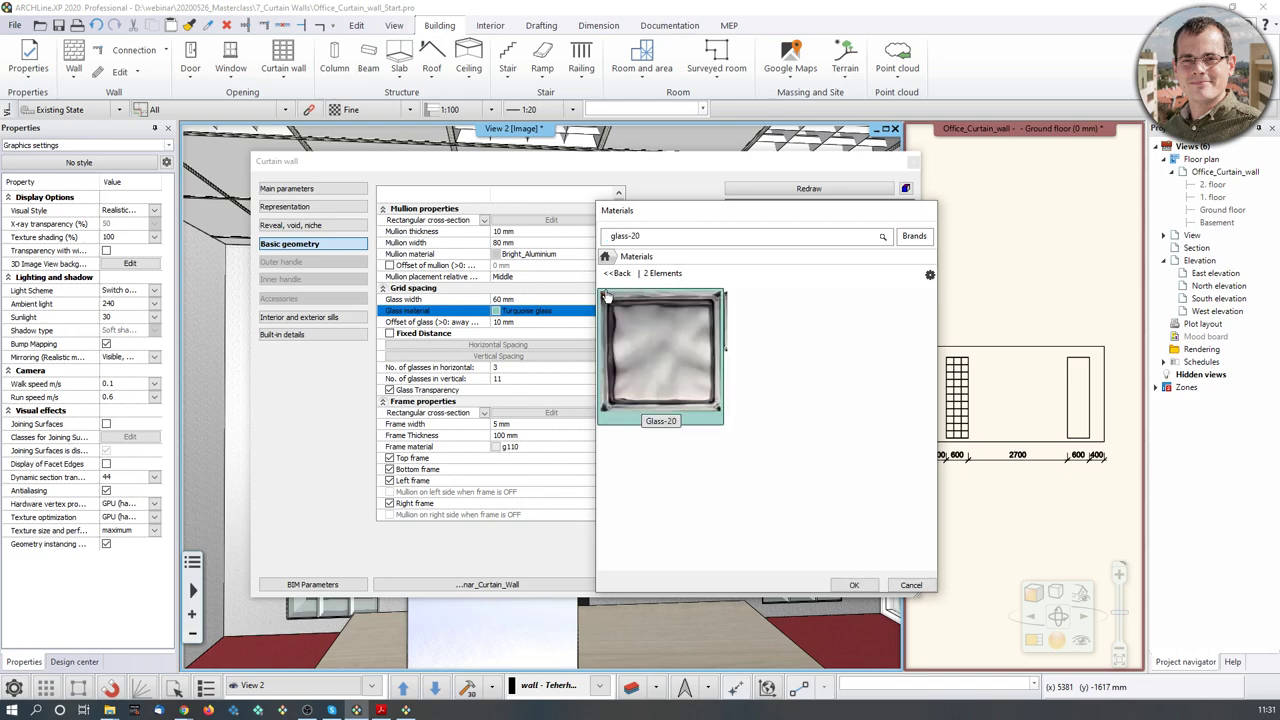
mouse_move(685, 372)
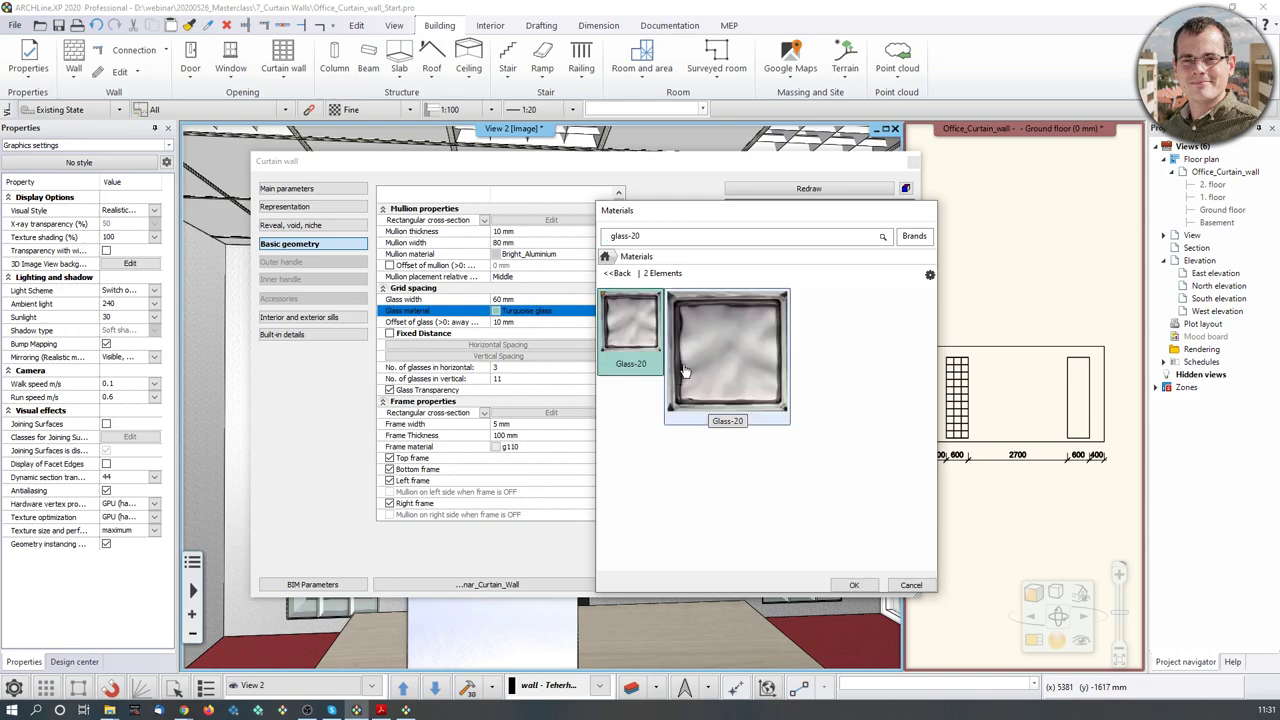
left_click(854, 585)
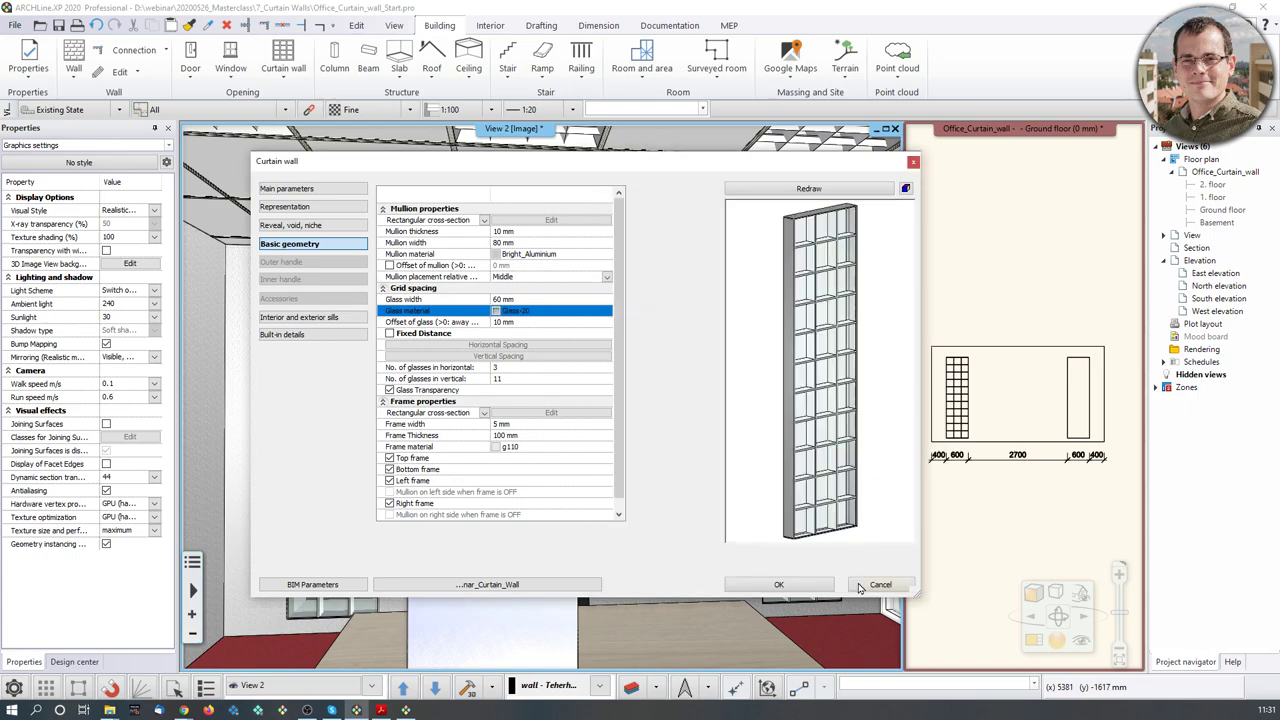
left_click(826, 192)
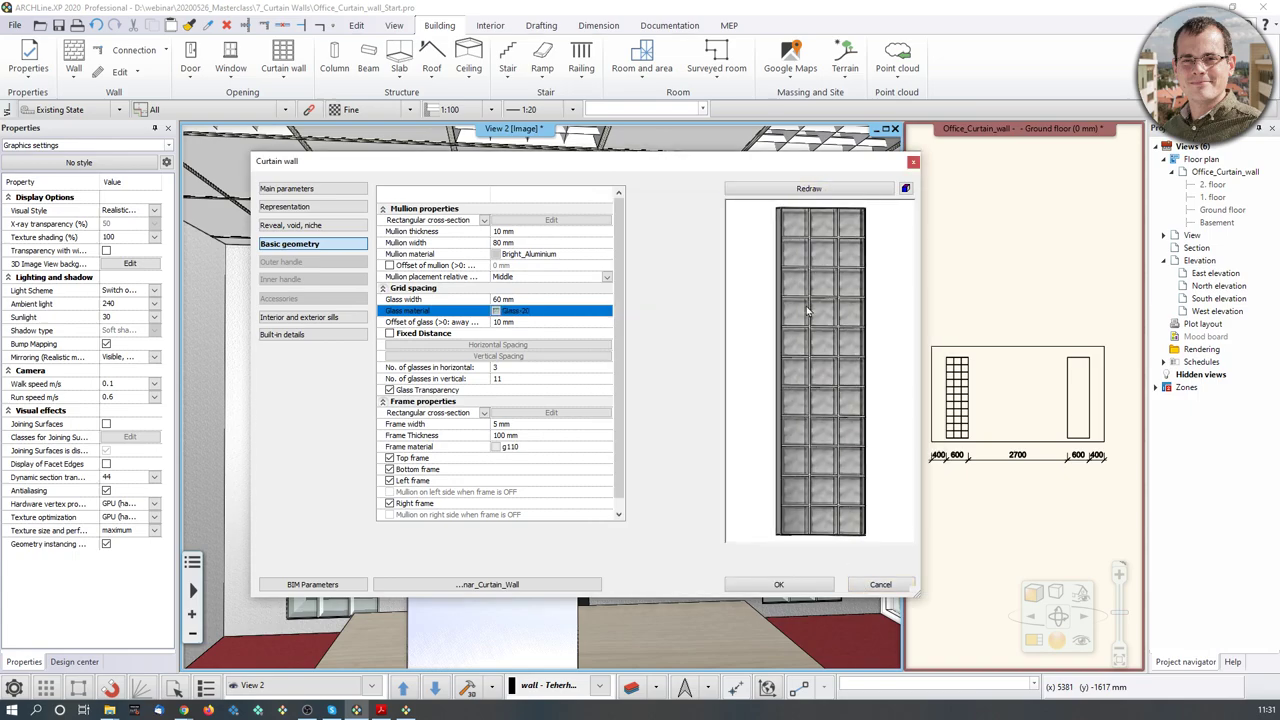
left_click(779, 585)
Open the curtain wall left of the concrete panel for editing and show its basic geometry settings.
scroll(790, 488, "up", 2)
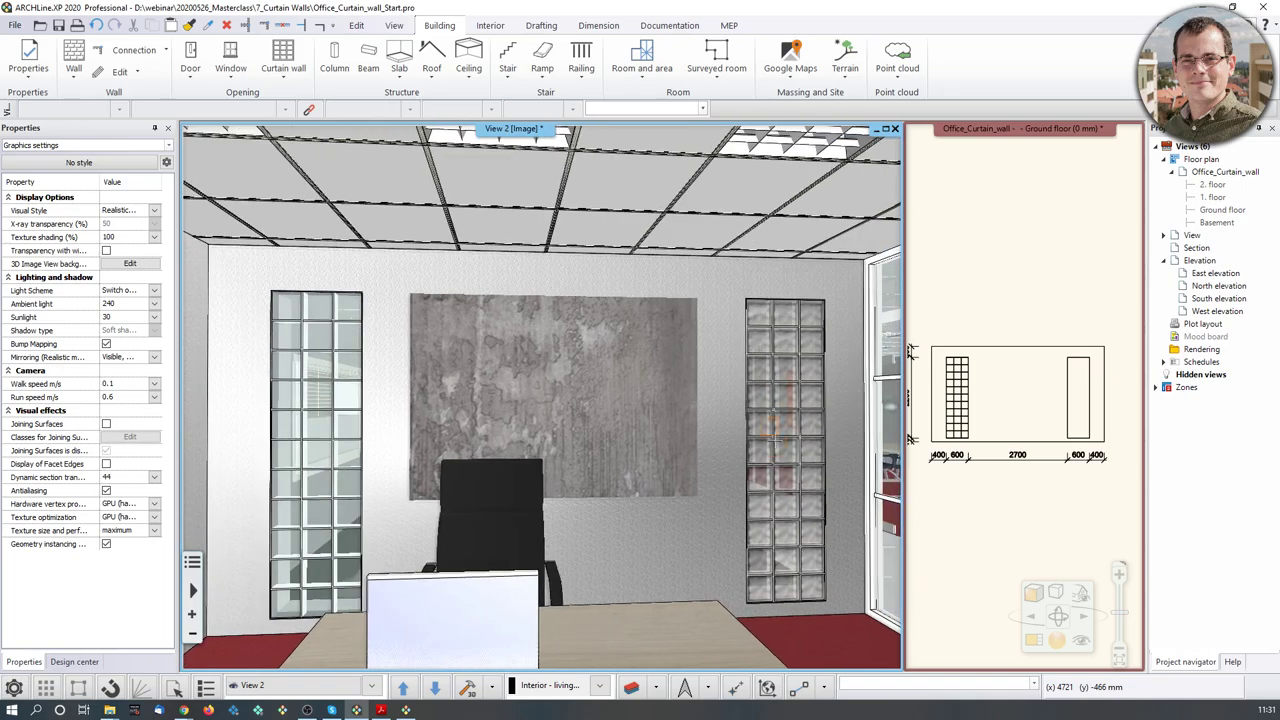
scroll(791, 489, "up", 2)
middle_click_drag(791, 489, 672, 467)
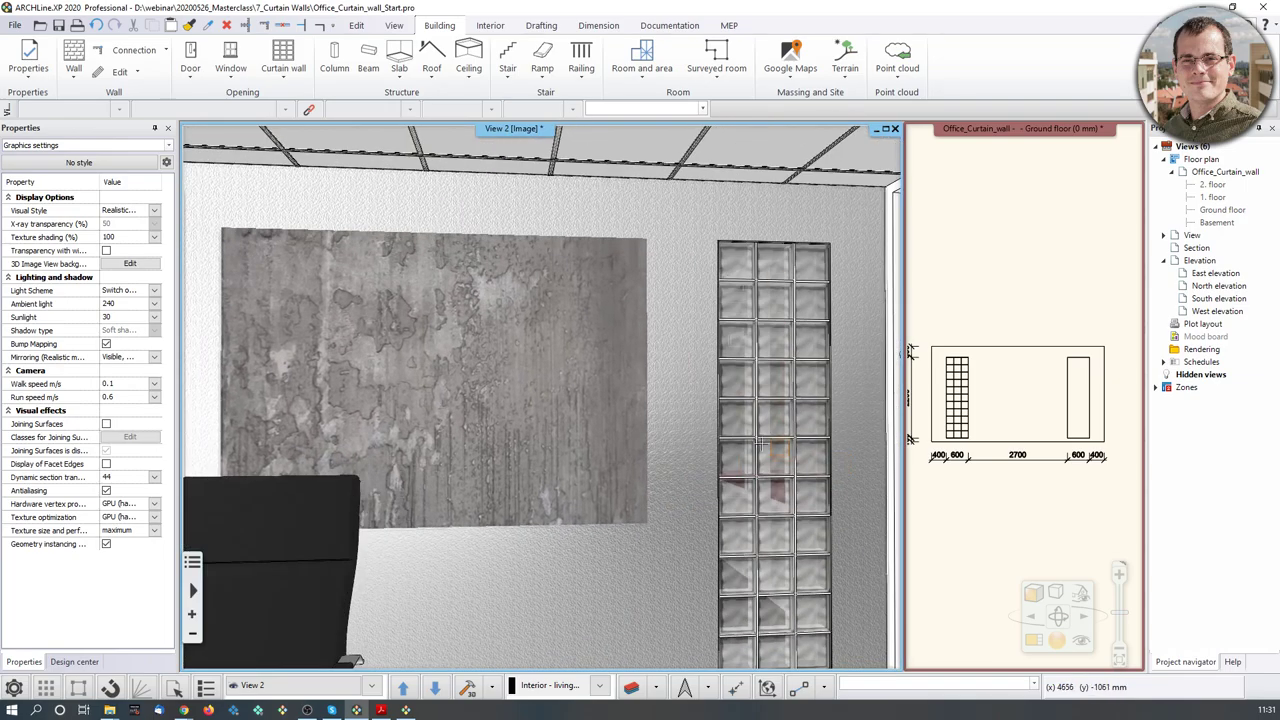
middle_click_drag(534, 456, 809, 464)
scroll(808, 463, "down", 2)
left_click(418, 470)
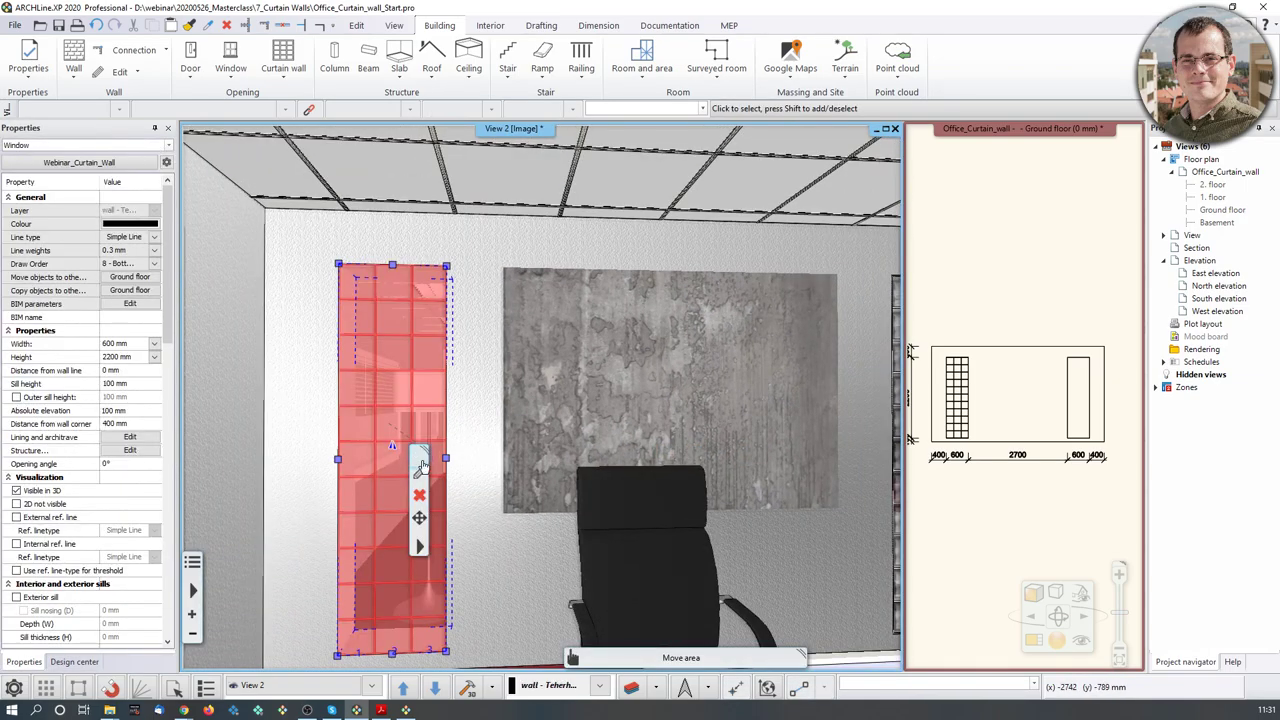
left_click(418, 477)
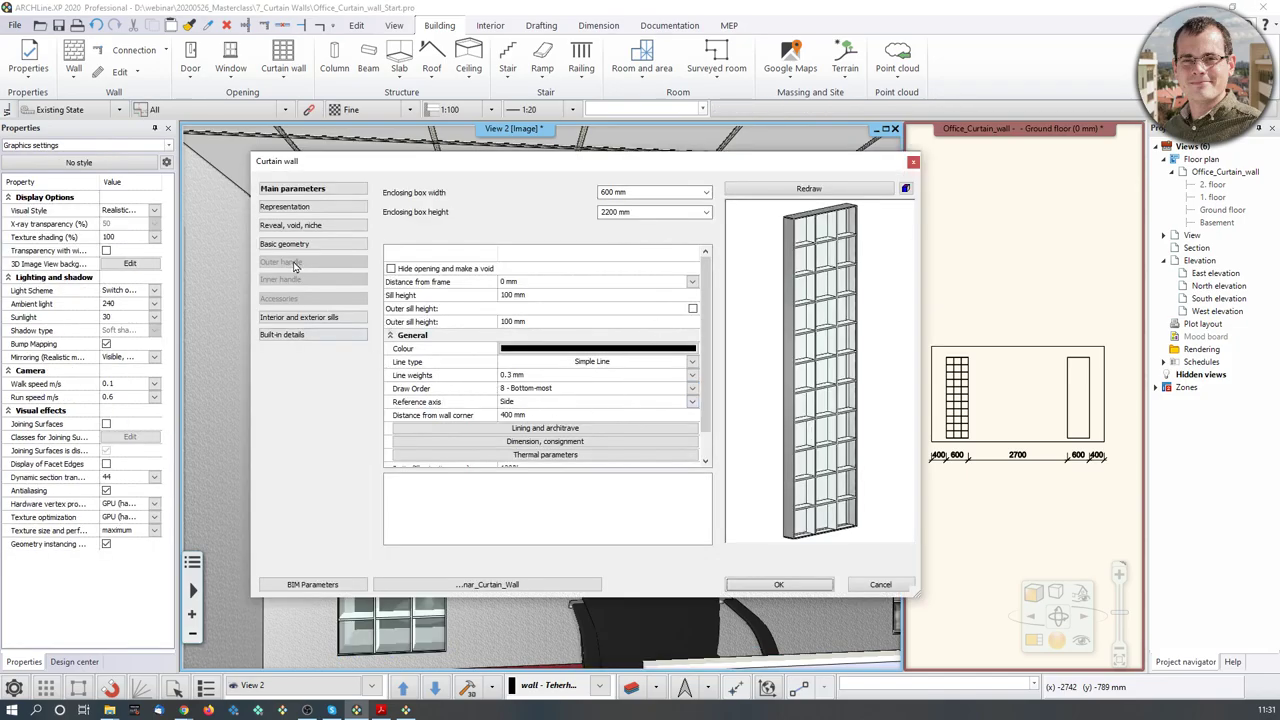
left_click(289, 244)
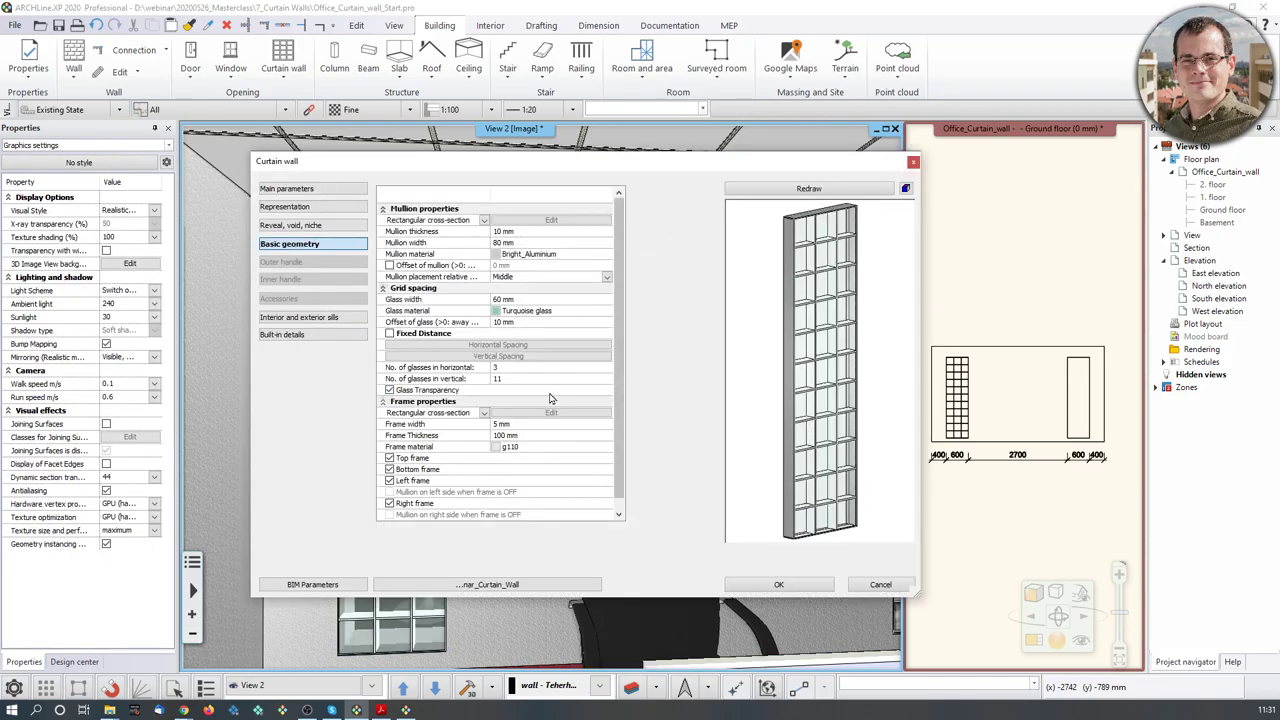
left_click(502, 450)
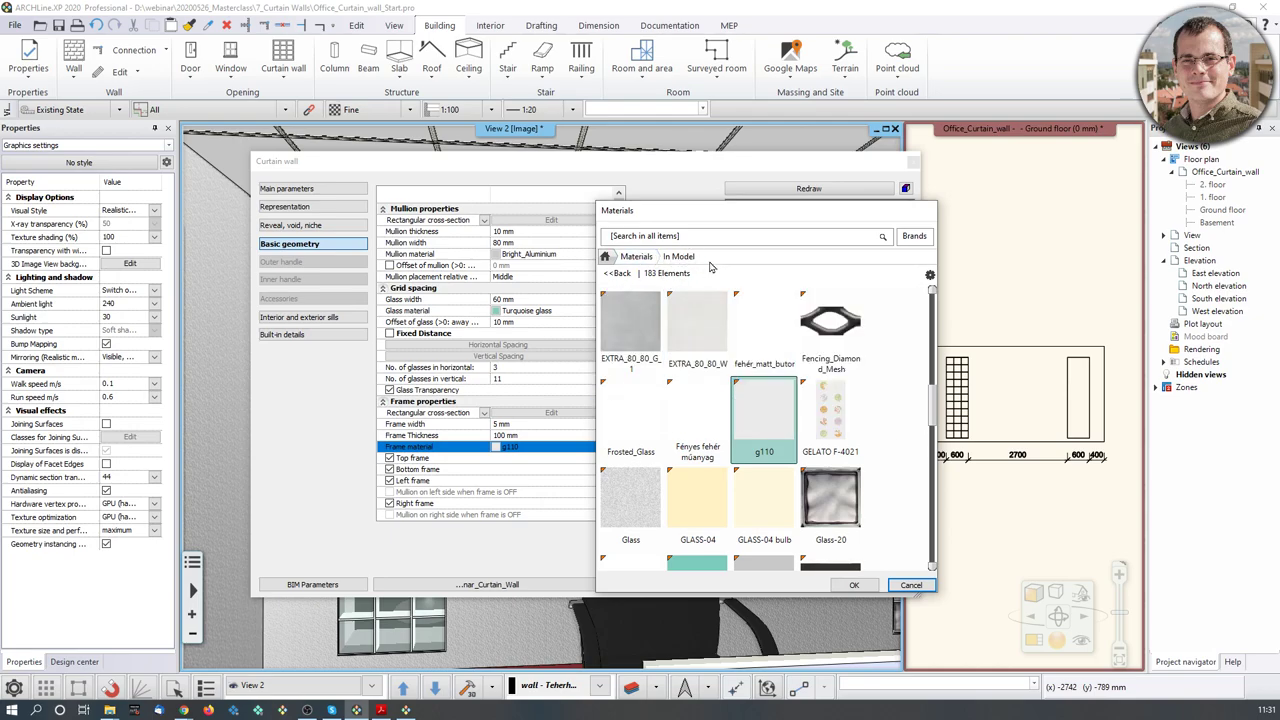
left_click(857, 505)
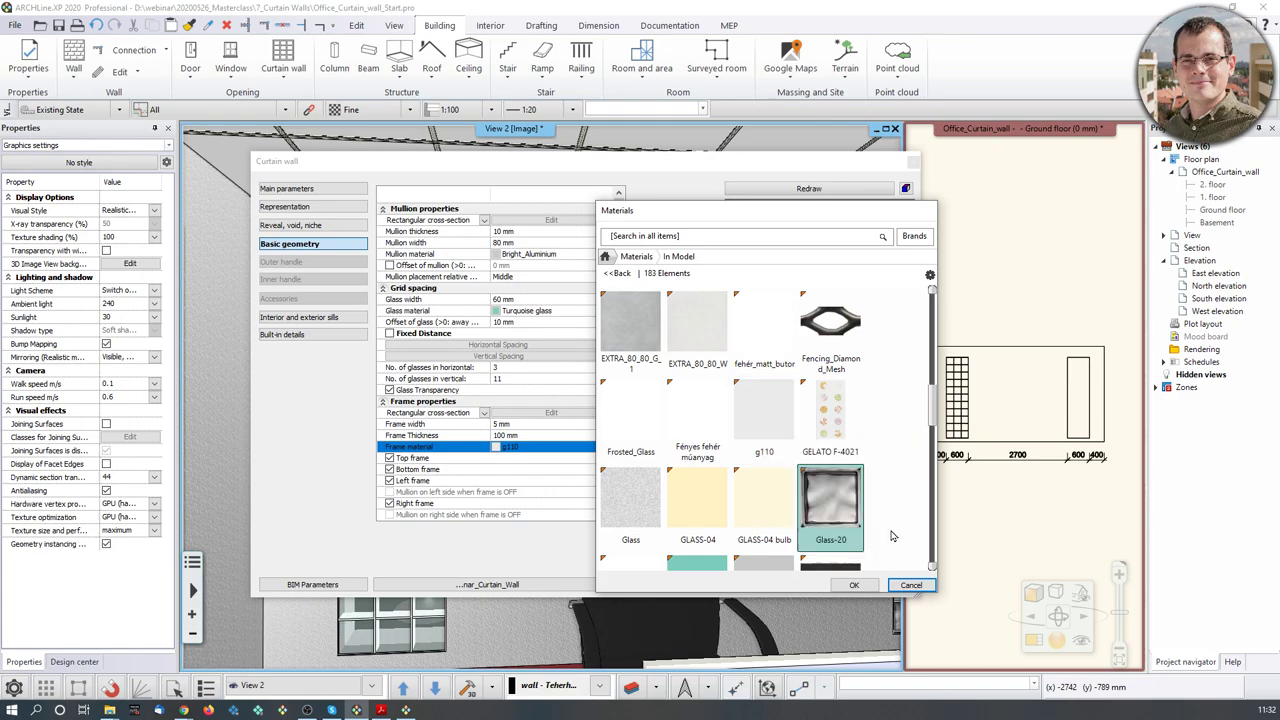
left_click(854, 585)
left_click(873, 187)
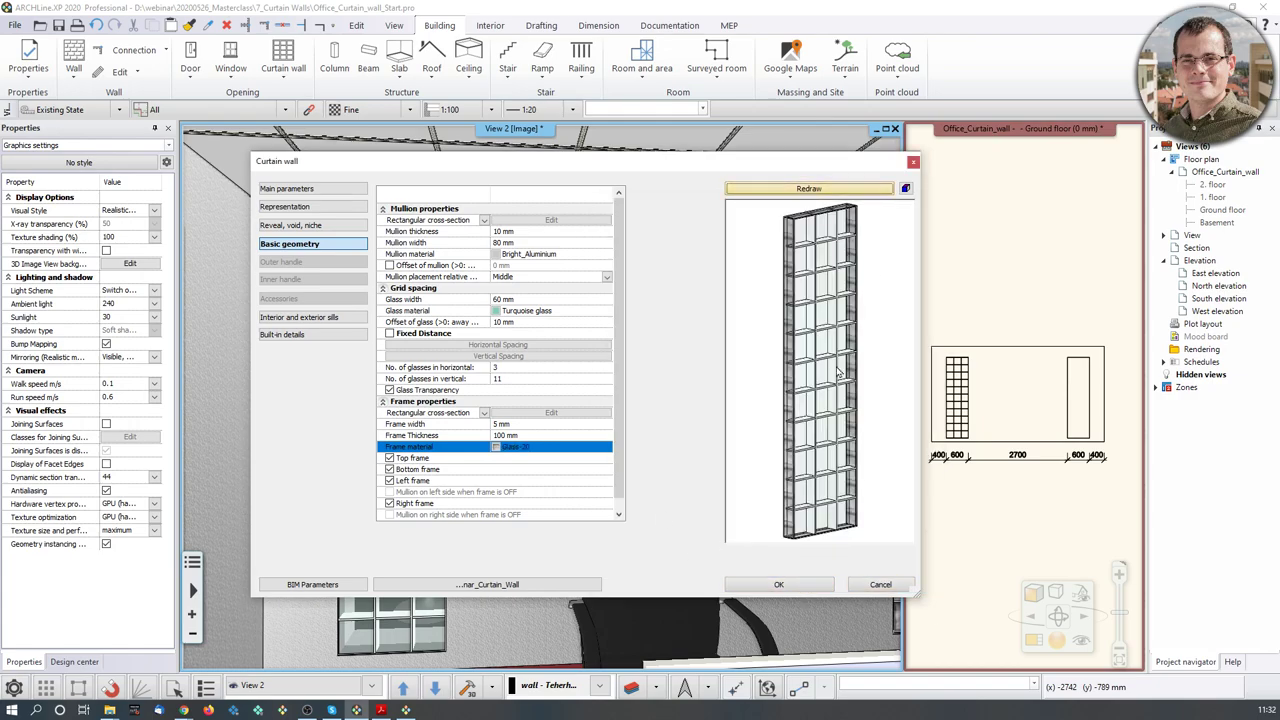
left_click(498, 448)
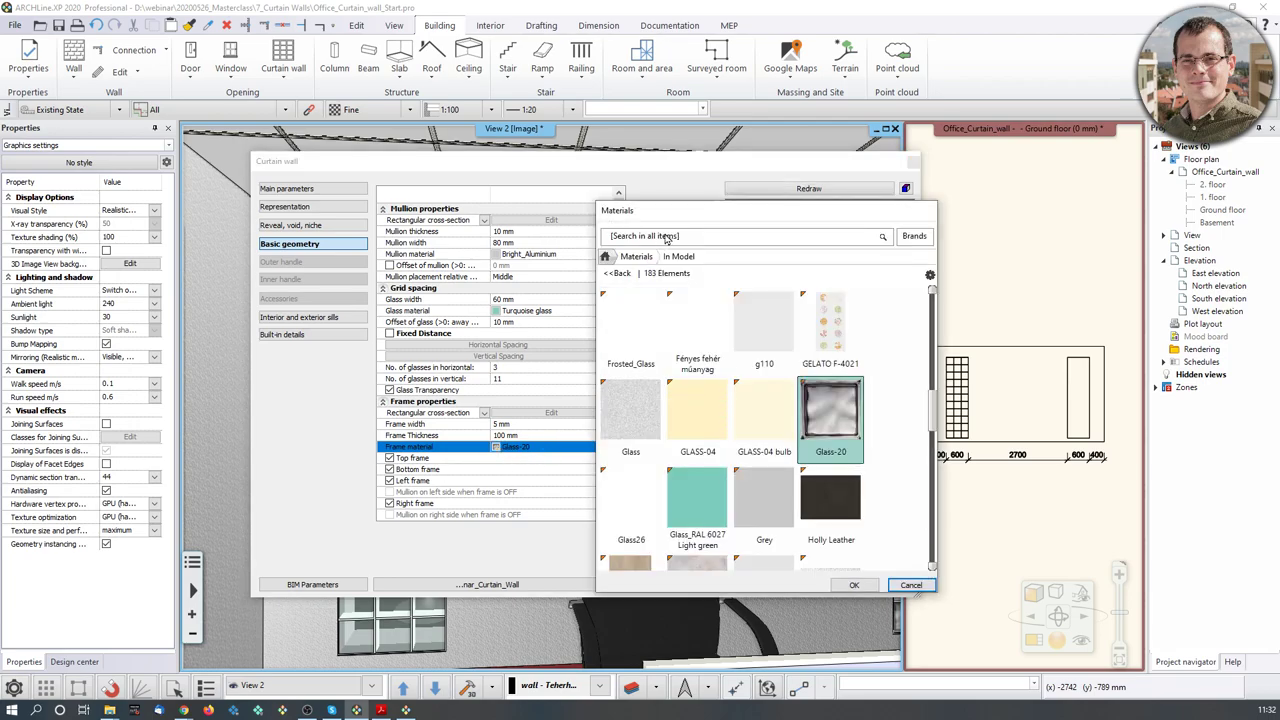
left_click(854, 585)
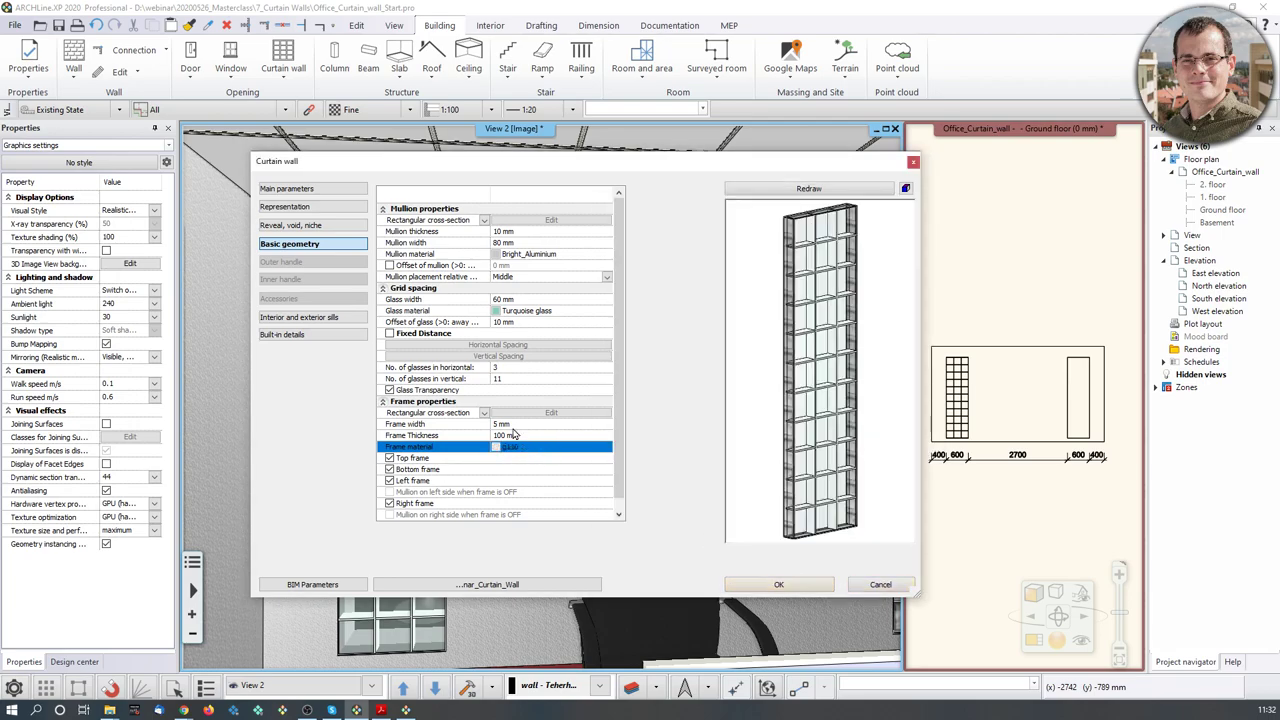
Assign Glass-20 as the glass material, refresh the preview, and apply it to the left curtain wall.
left_click(499, 311)
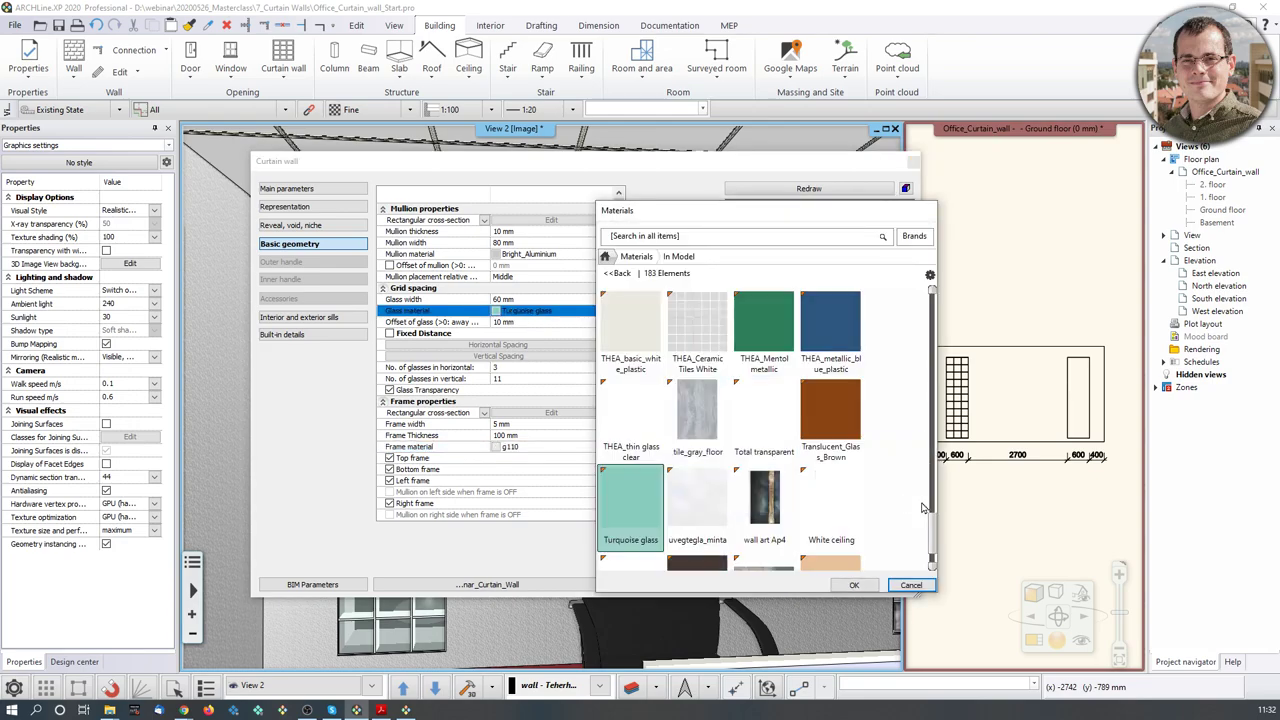
scroll(790, 470, "down", 10)
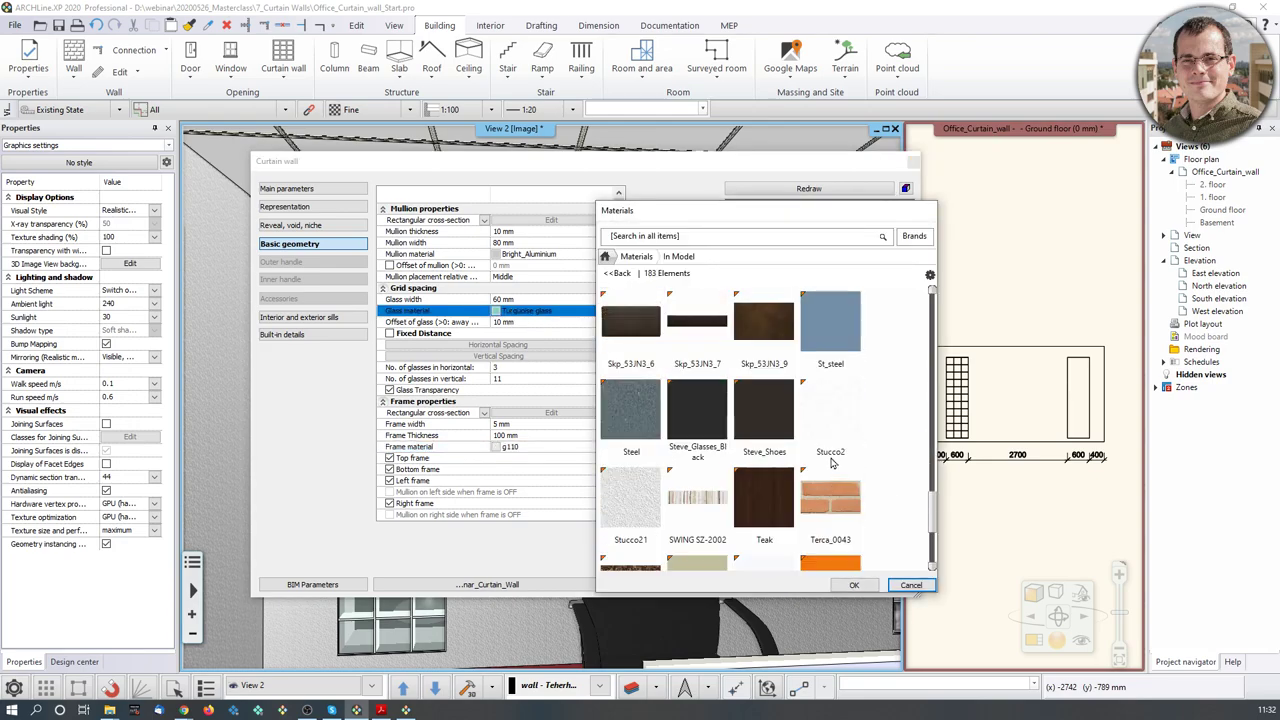
scroll(826, 455, "up", 10)
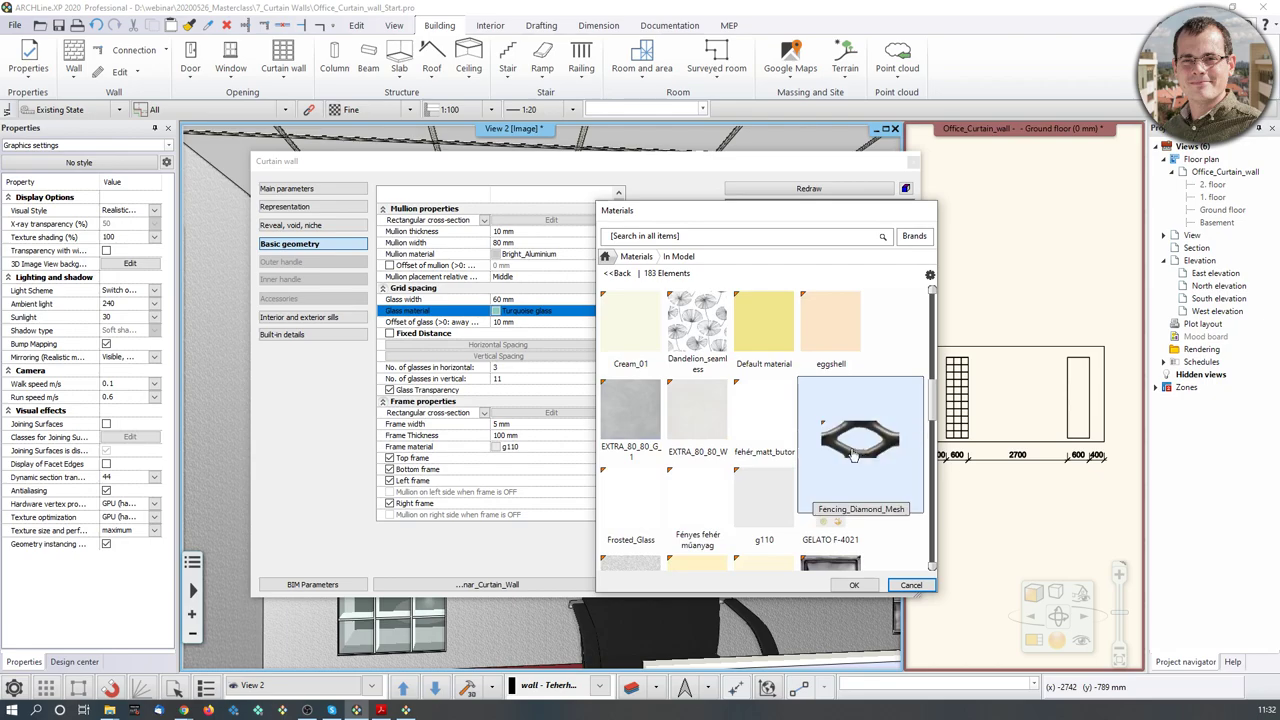
left_click(847, 368)
left_click(854, 585)
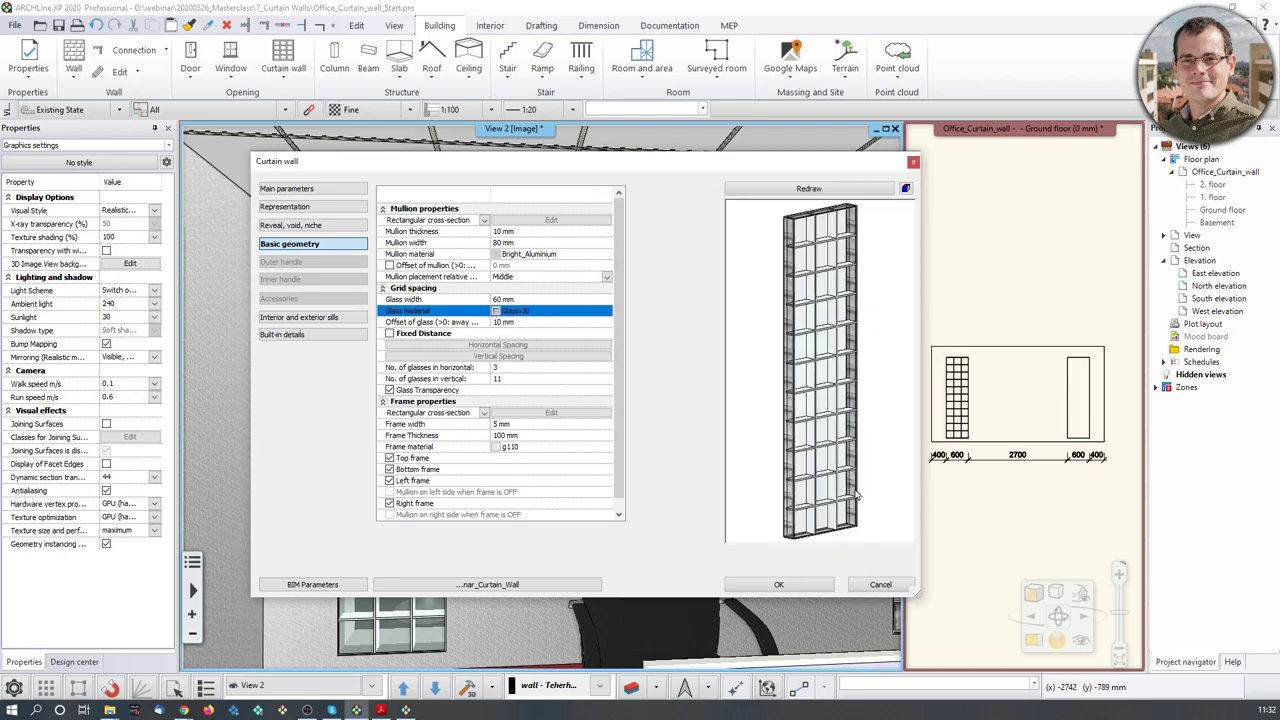
left_click(818, 190)
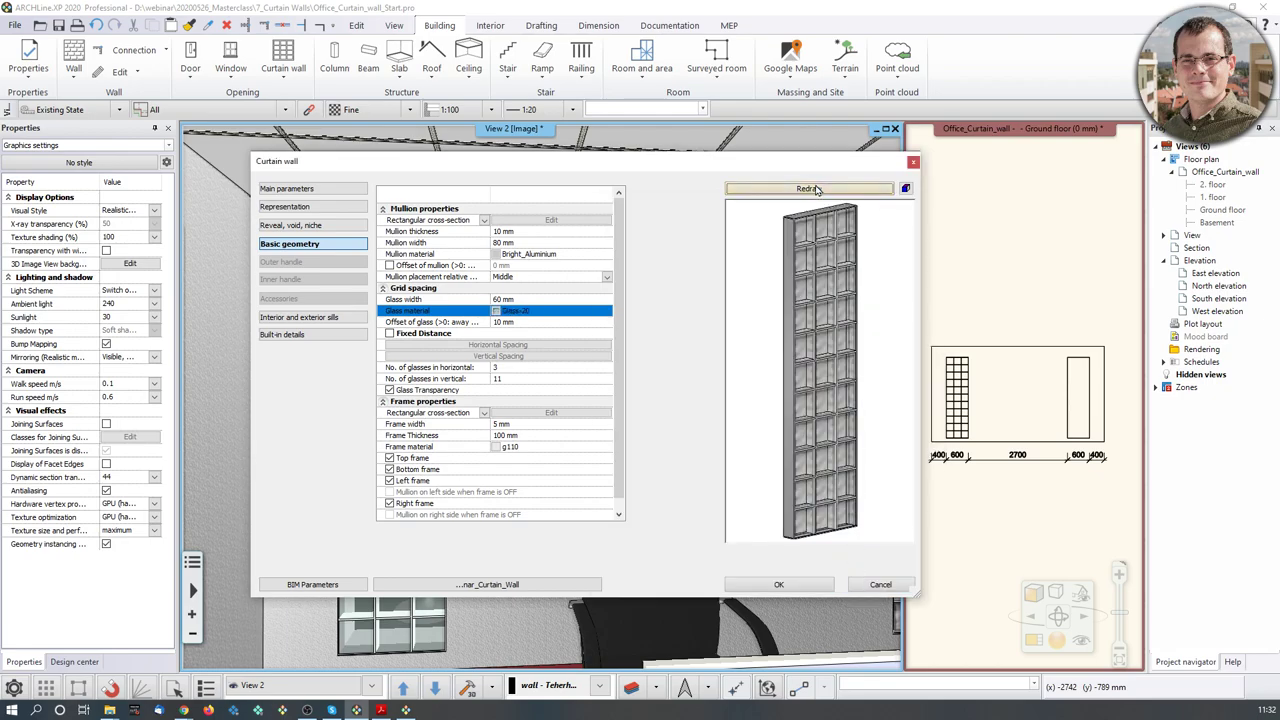
left_click(820, 586)
Examine both glass-block walls behind the desk and the glazed partitions along the corridor.
scroll(564, 484, "down", 3)
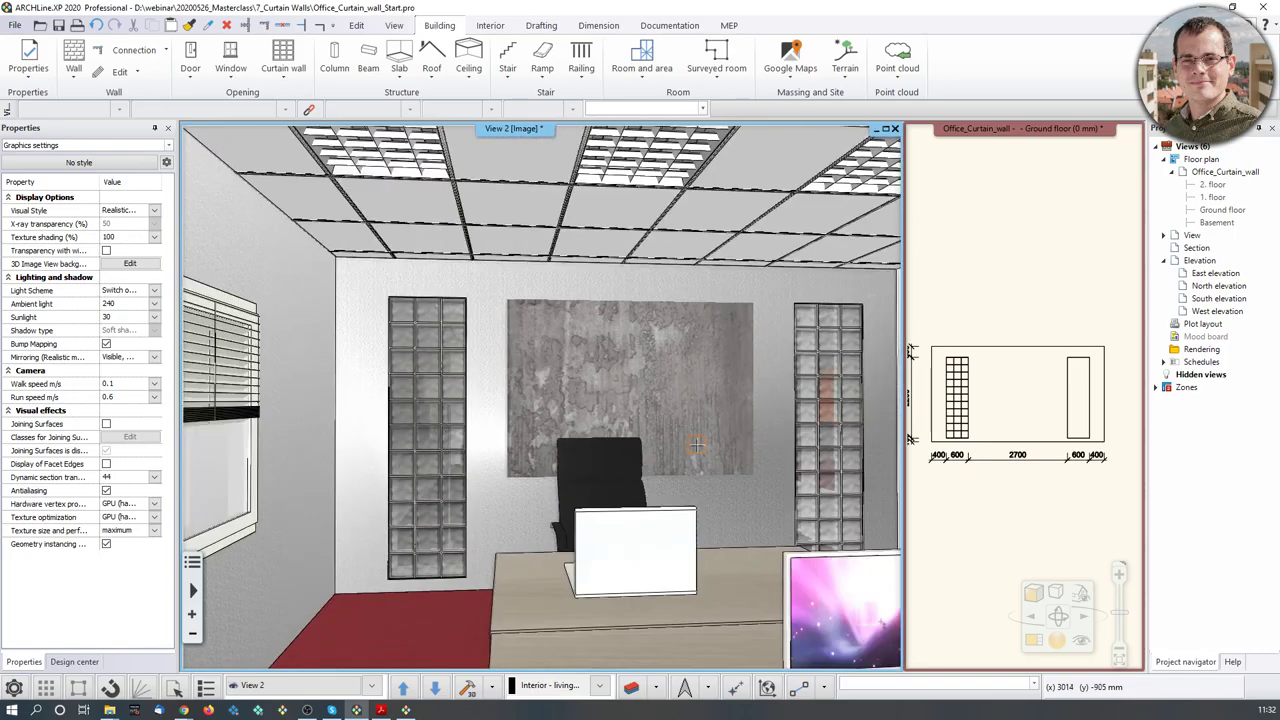
left_click(74, 661)
middle_click_drag(881, 621, 770, 618)
scroll(794, 466, "up", 2)
middle_click_drag(830, 492, 772, 487)
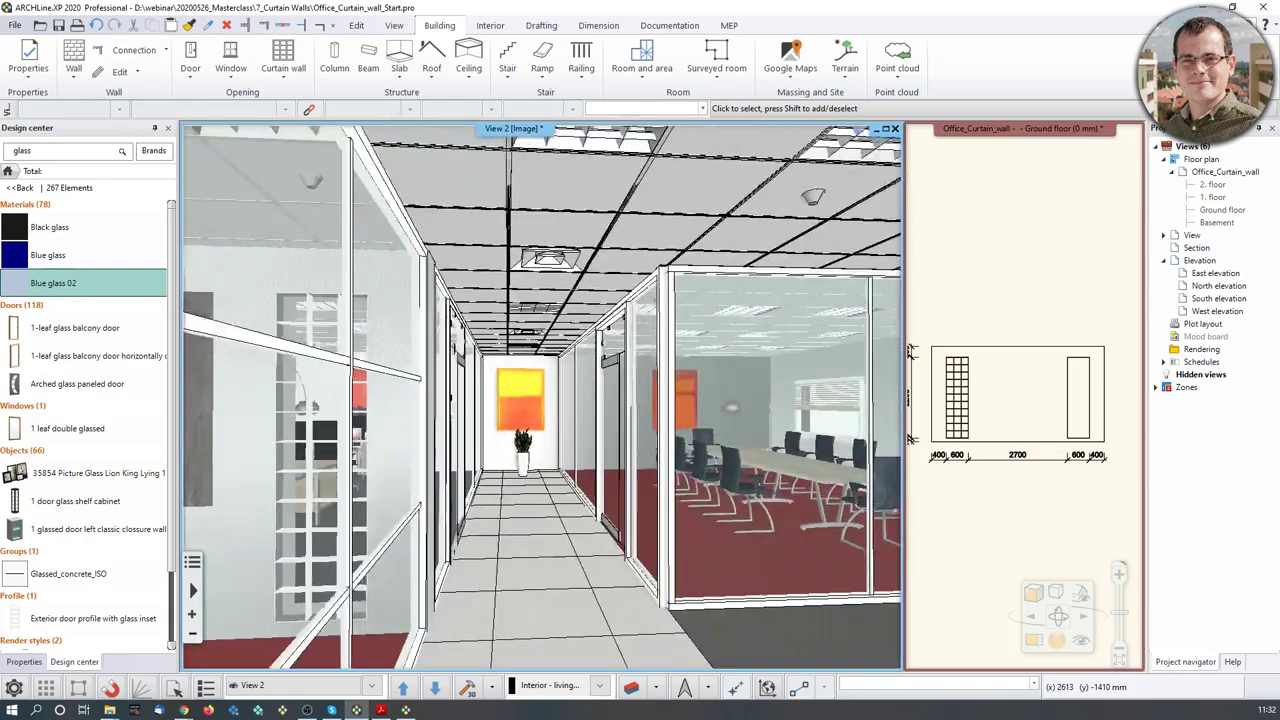
scroll(597, 437, "up", 4)
middle_click_drag(598, 438, 639, 428)
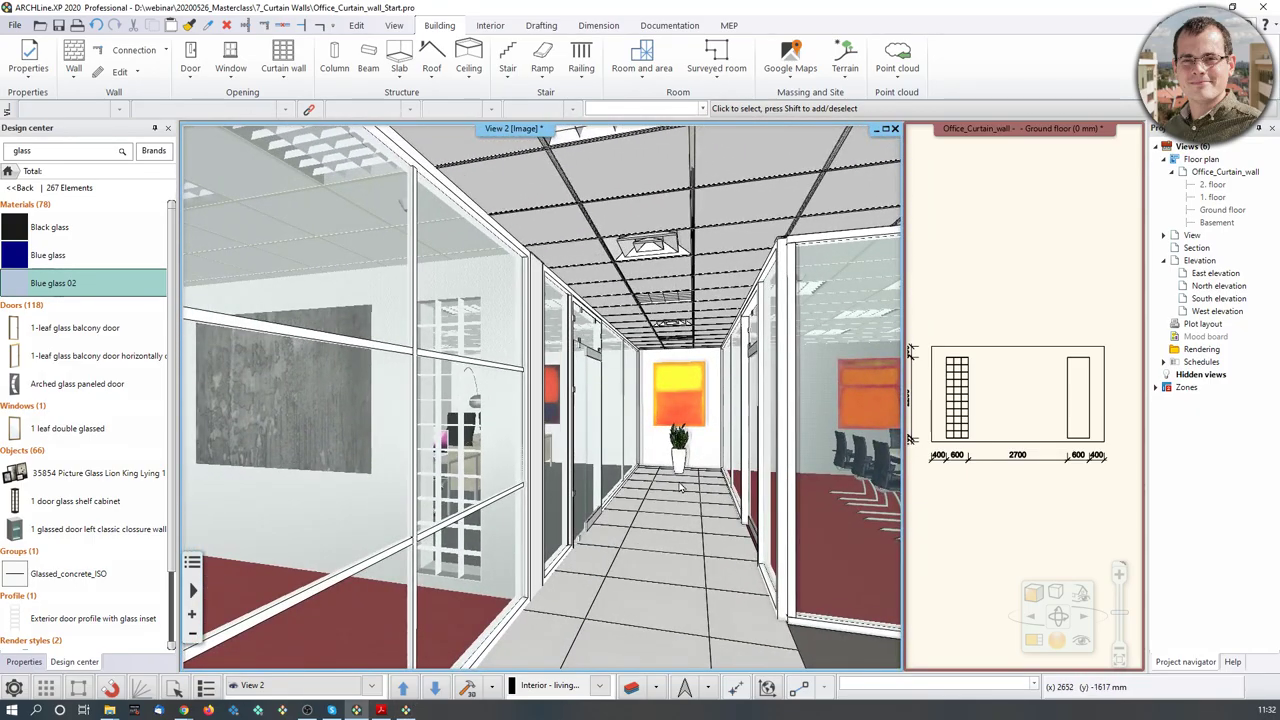
middle_click_drag(517, 500, 506, 447)
middle_click_drag(599, 454, 580, 476)
Examine the office's glazed partition with its glass door and the glass walls of the conference room.
left_click_drag(580, 476, 300, 387)
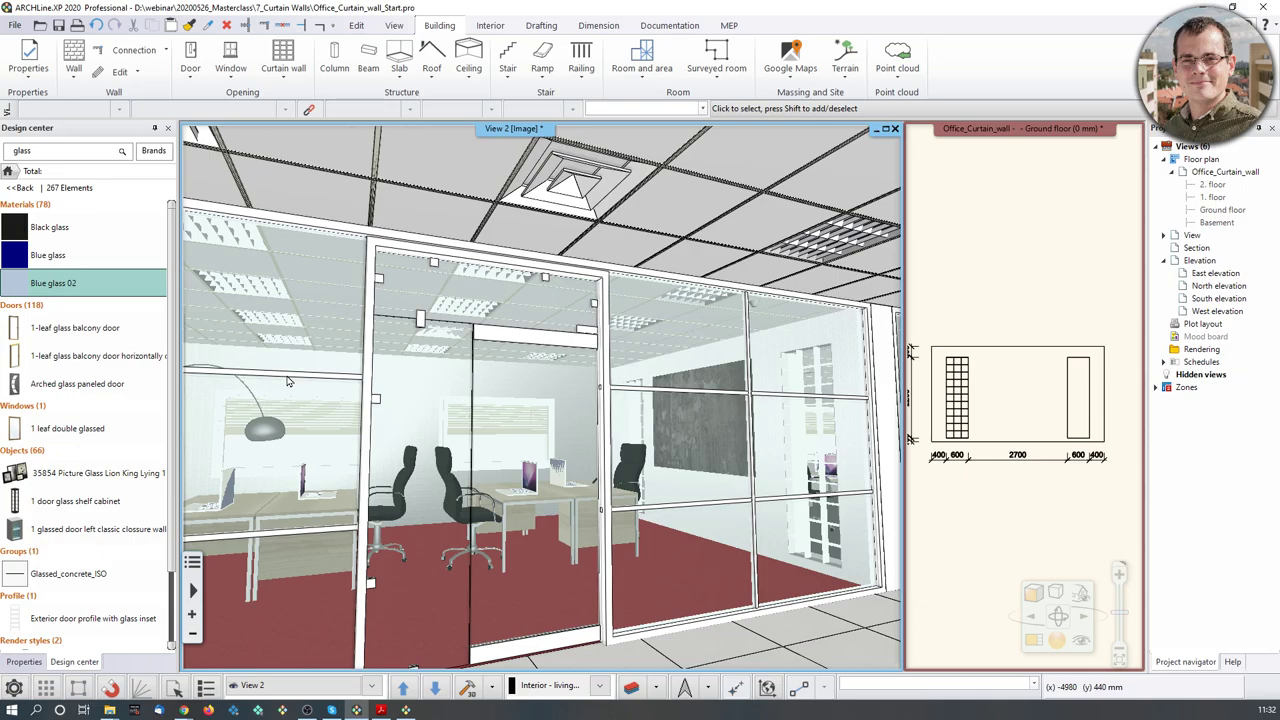
middle_click_drag(345, 381, 546, 241)
middle_click_drag(546, 400, 384, 419)
scroll(540, 420, "up", 2)
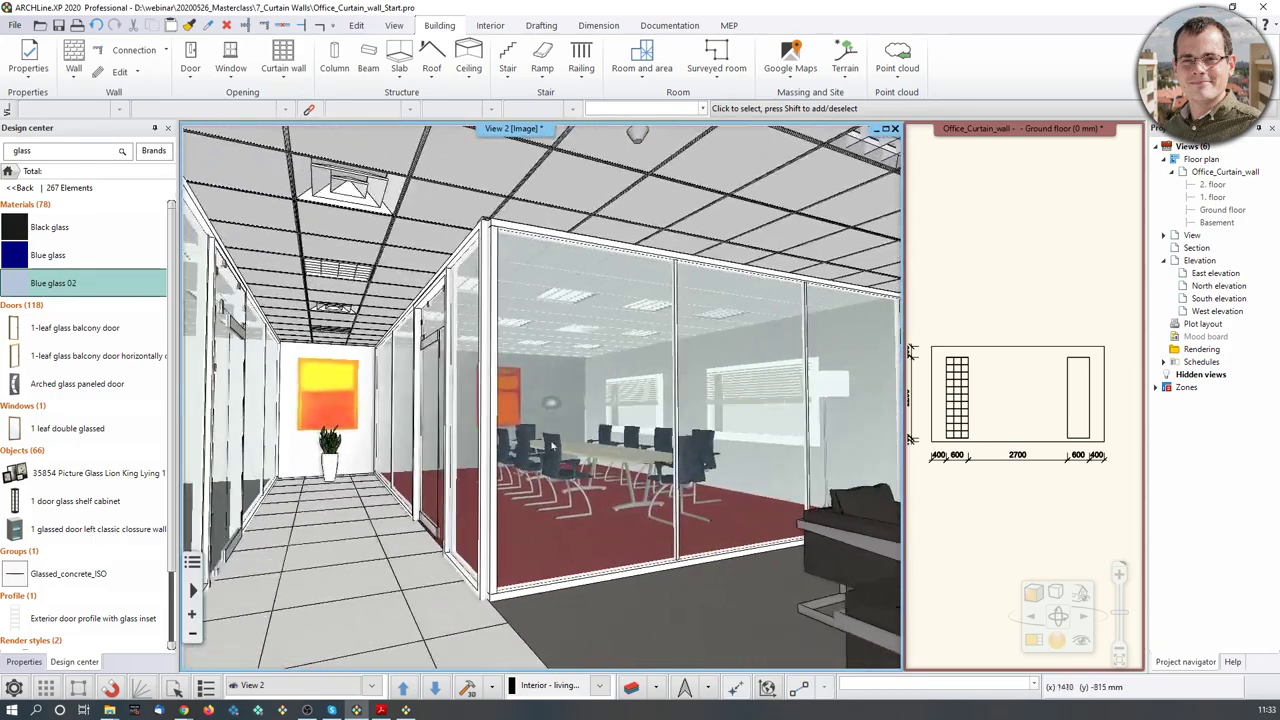
middle_click_drag(756, 479, 628, 472)
middle_click_drag(716, 470, 640, 470)
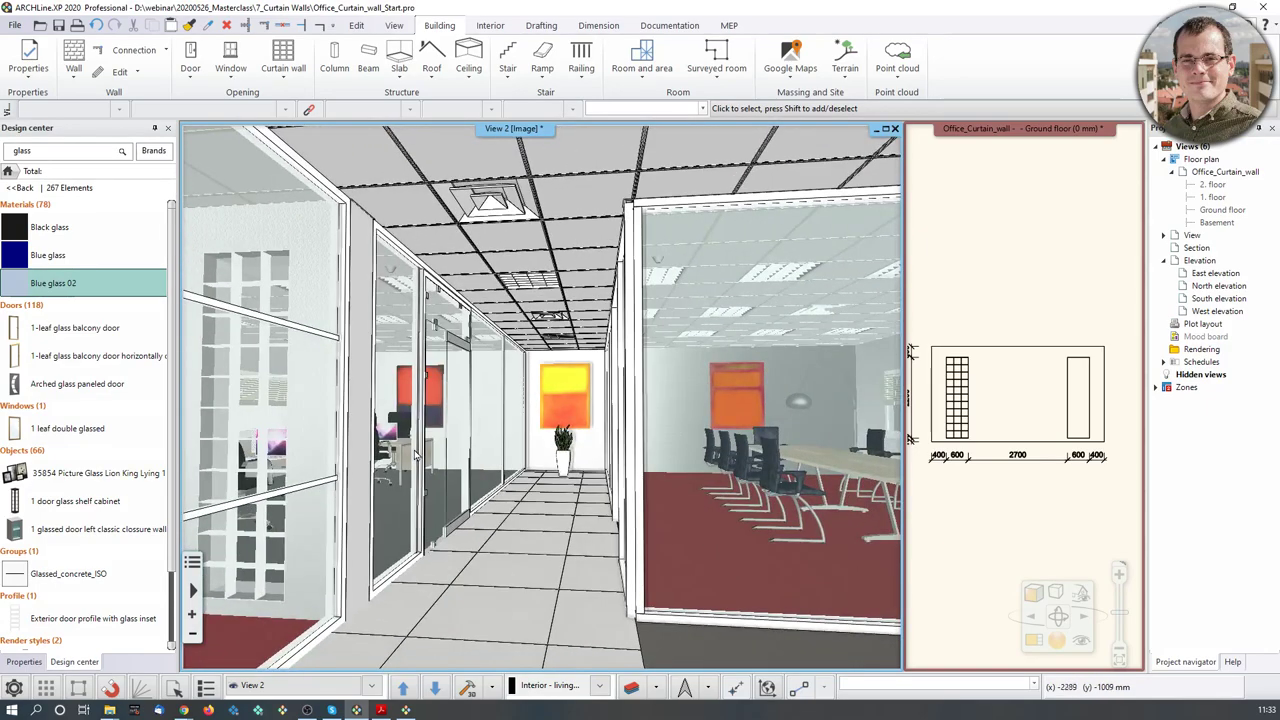
Inspect the glass-block curtain wall right of the concrete panel up close from inside the office.
middle_click_drag(278, 452, 595, 457)
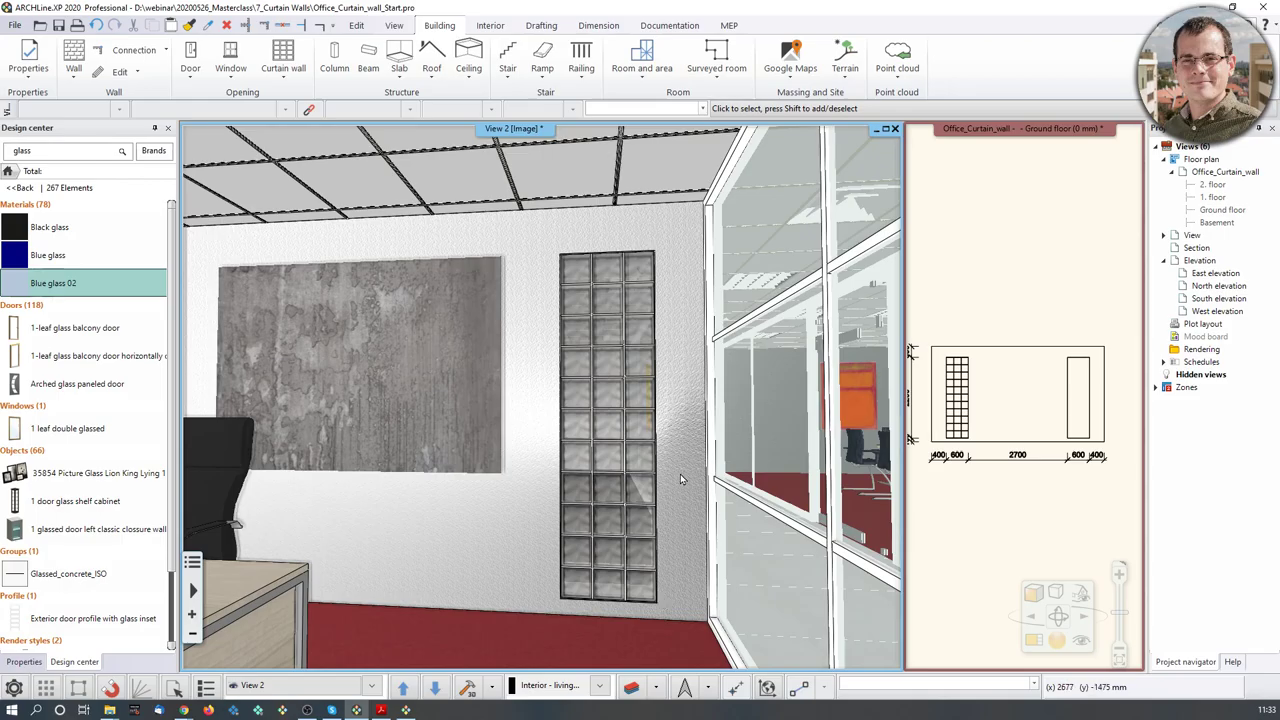
scroll(608, 472, "up", 6)
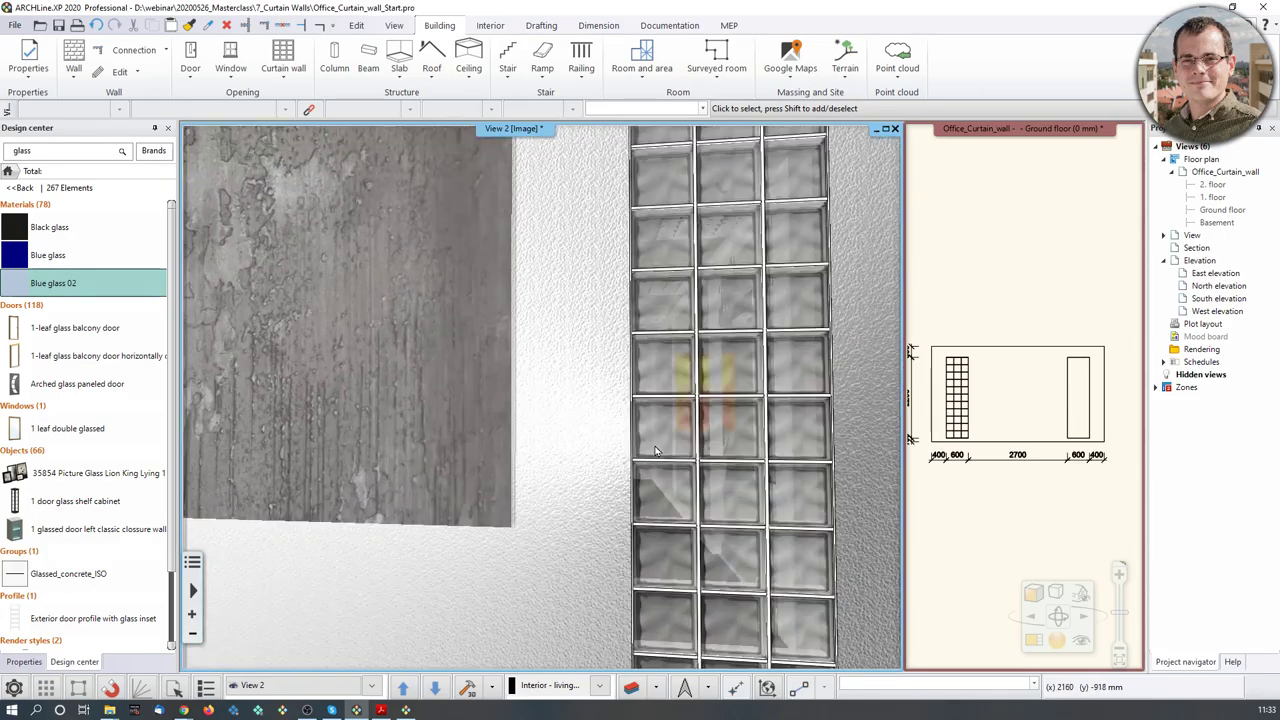
scroll(664, 442, "down", 5)
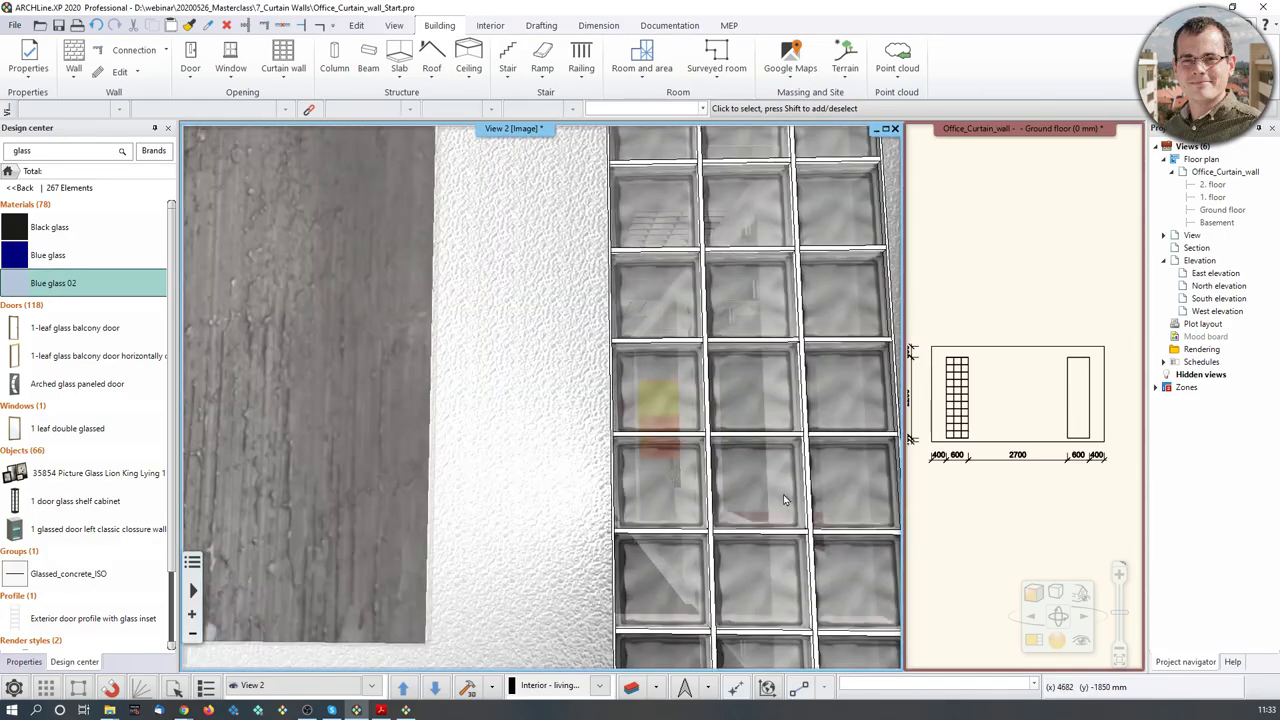
middle_click_drag(663, 442, 700, 433)
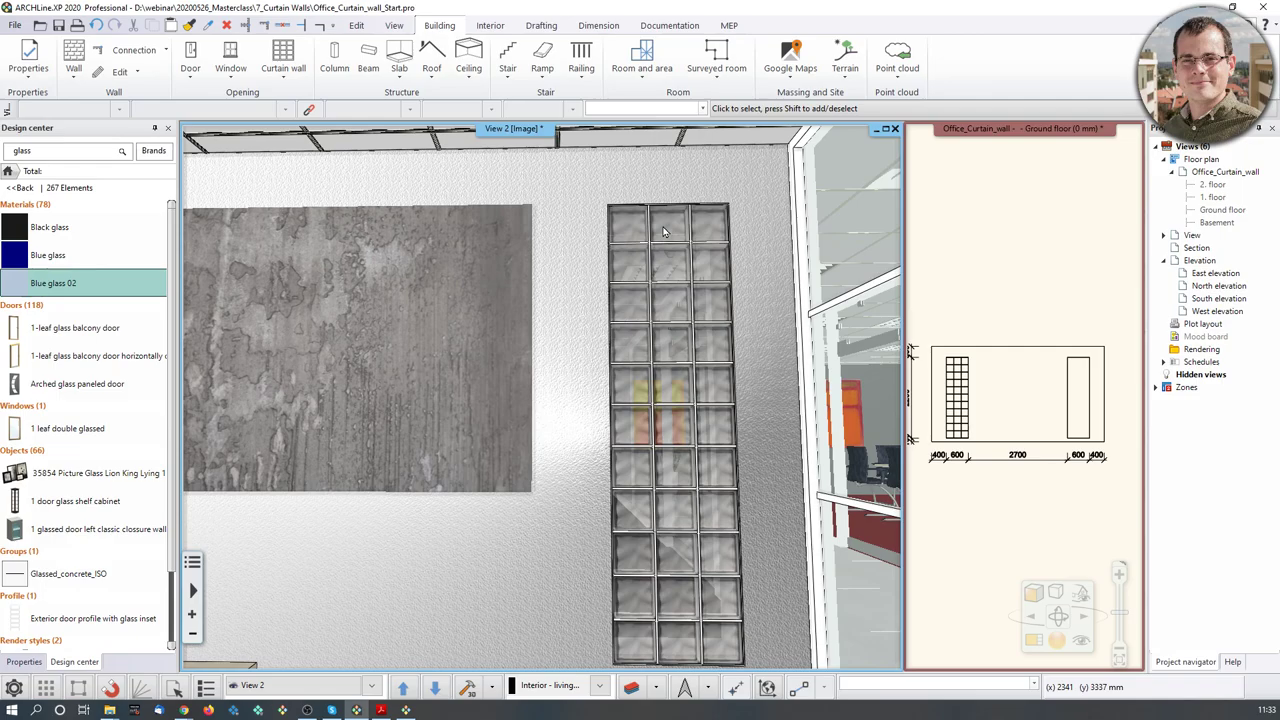
middle_click_drag(693, 385, 637, 452, "shift")
Switch to the Nakatomi3 project and examine the tower's curtain wall facade from its upper floors to its base.
left_click(406, 710)
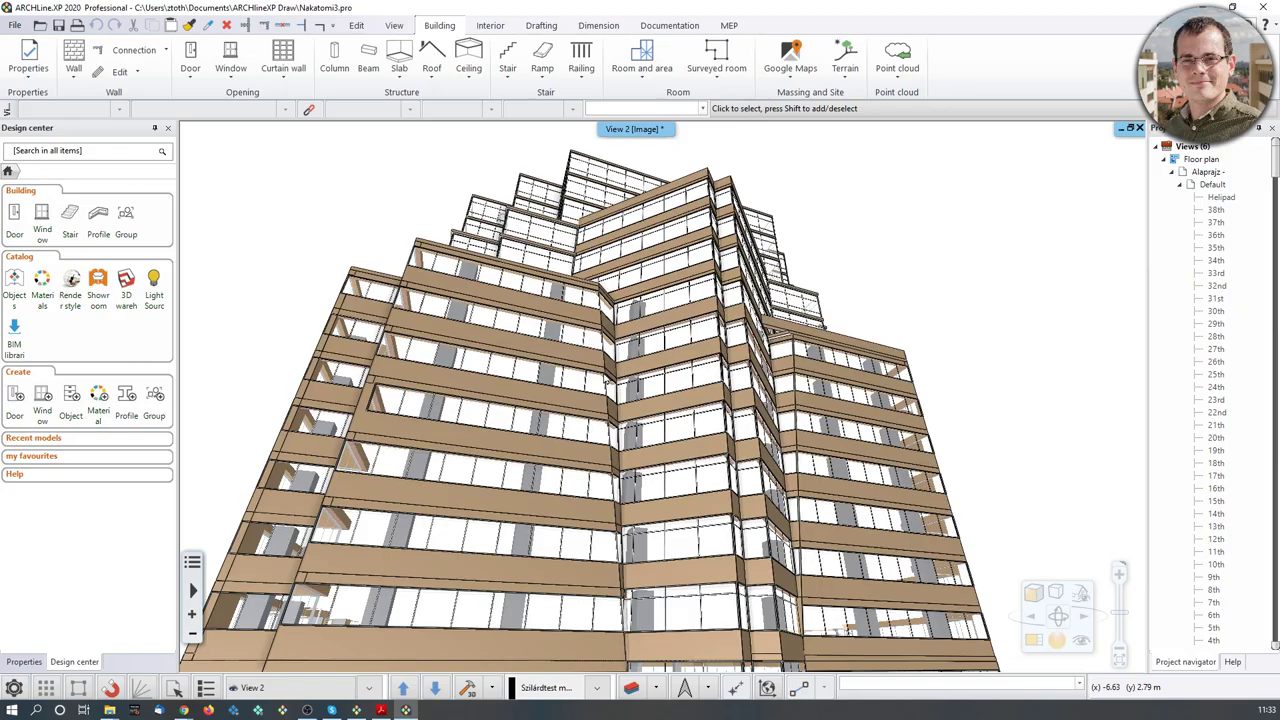
middle_click_drag(651, 428, 682, 625, "shift")
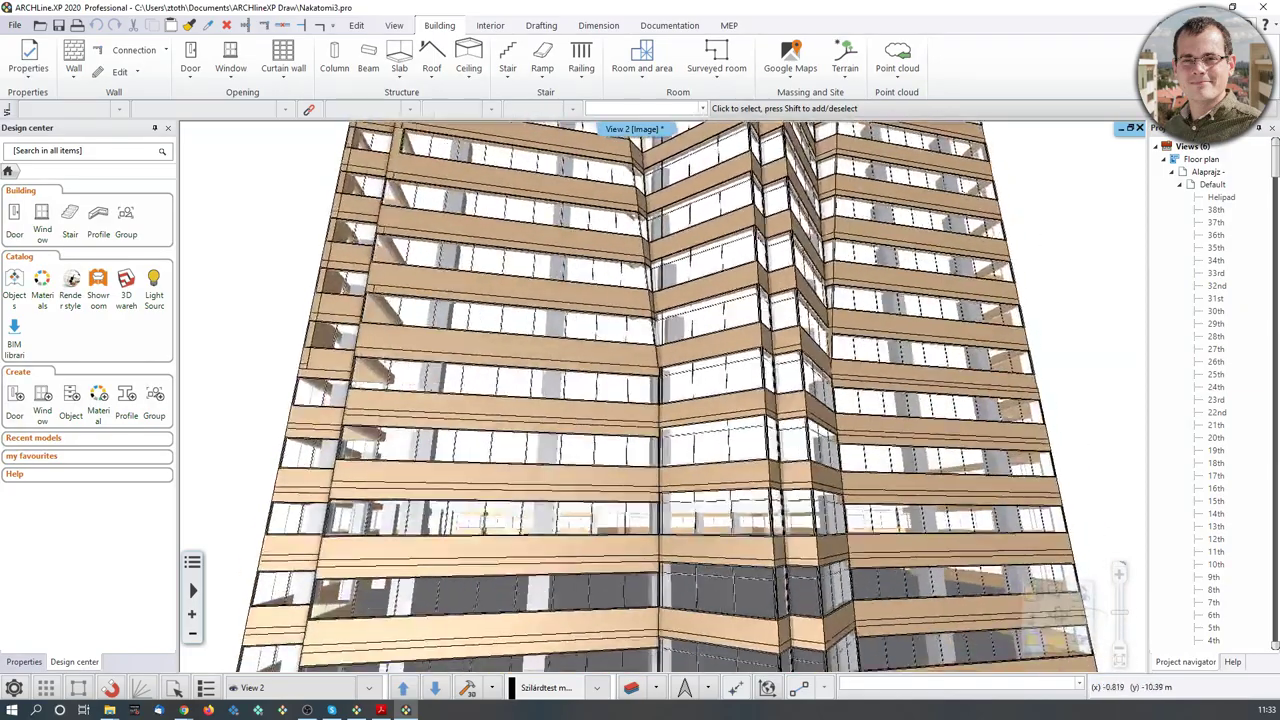
middle_click_drag(680, 140, 680, 640, "shift")
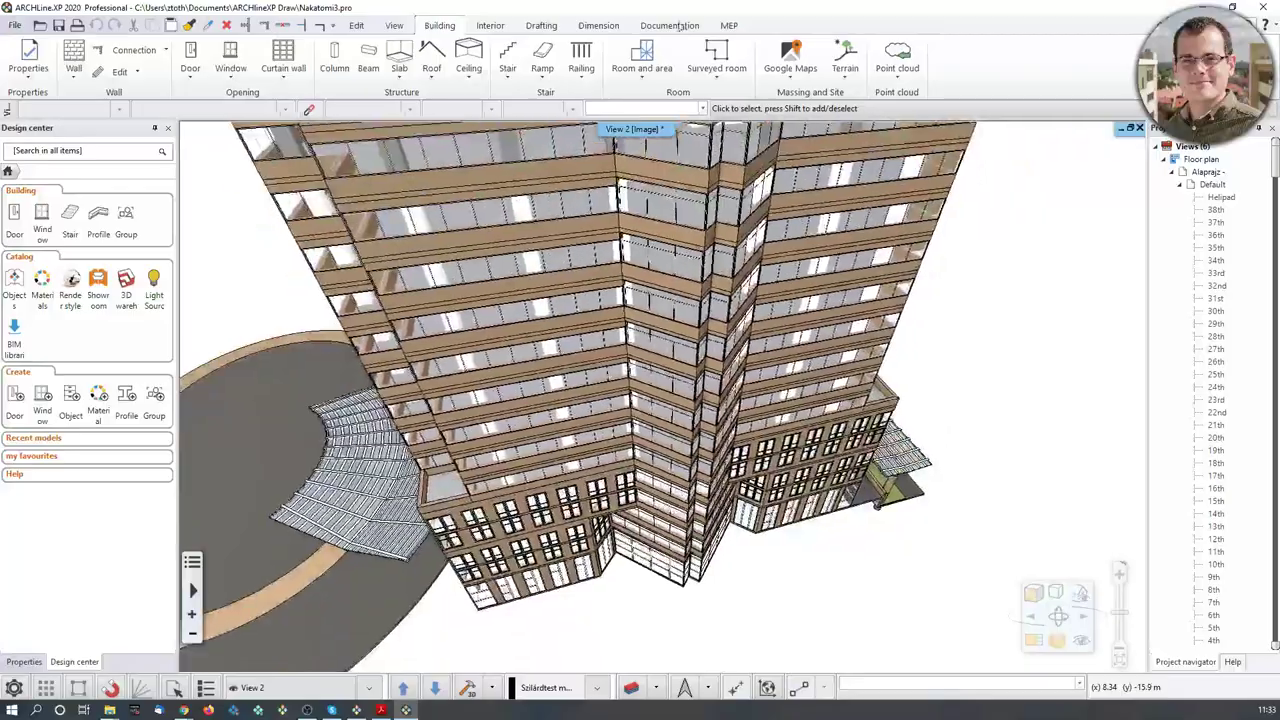
scroll(757, 527, "up", 5)
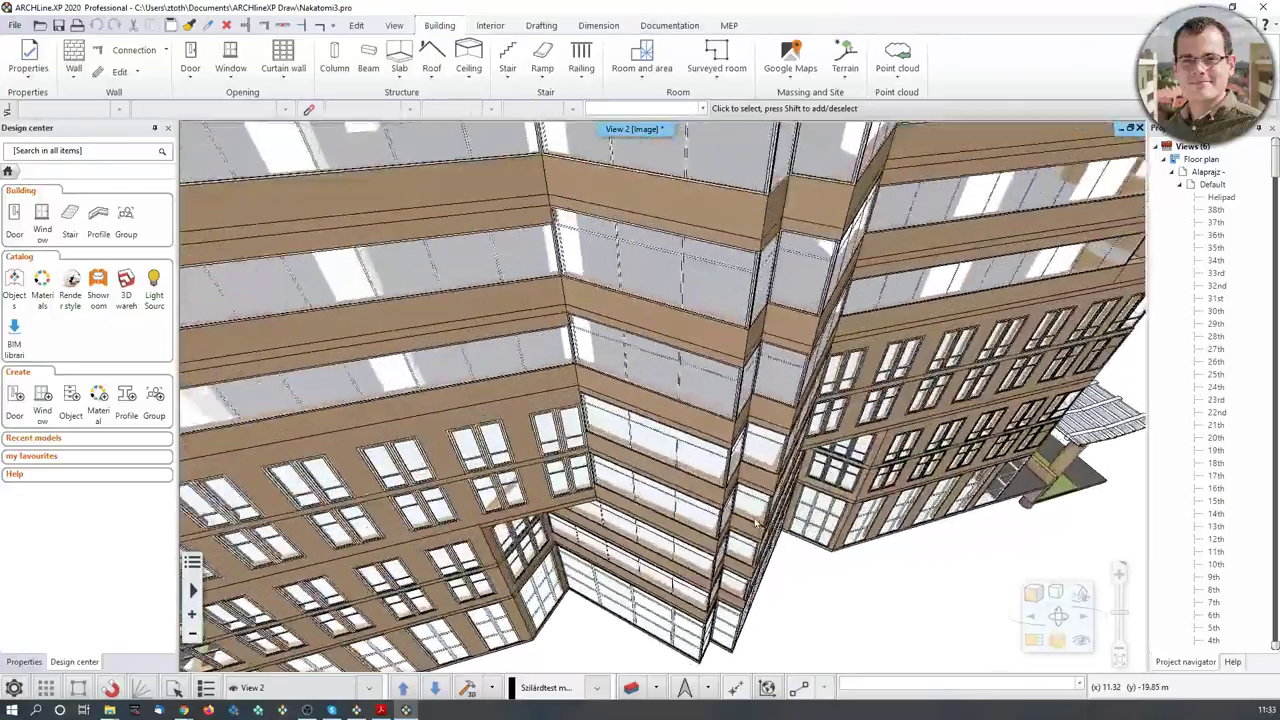
middle_click_drag(756, 523, 700, 290, "shift")
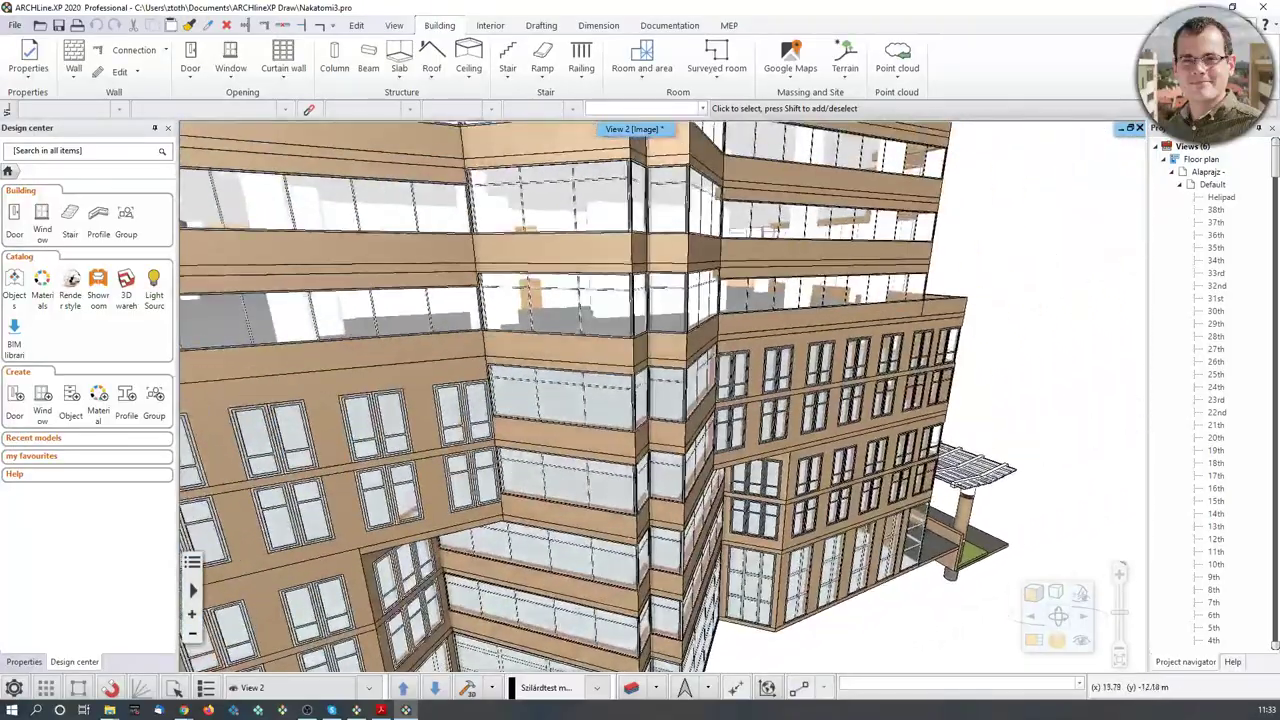
middle_click_drag(697, 540, 706, 434)
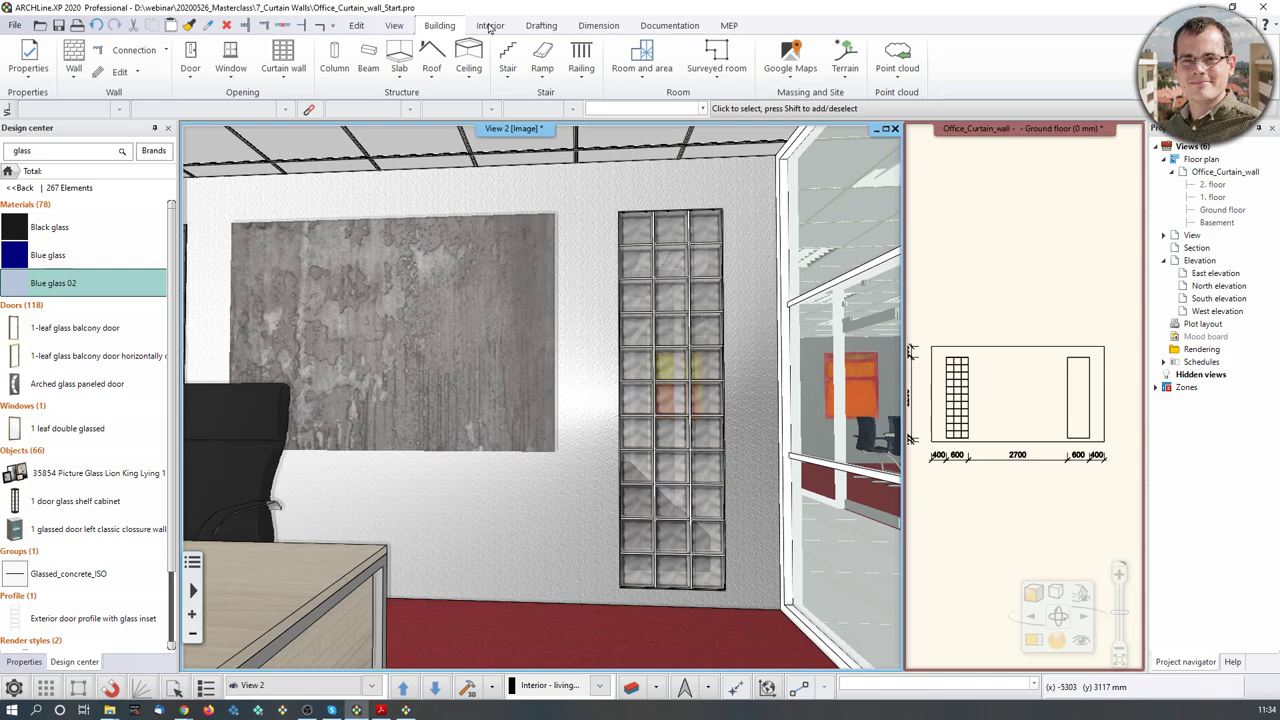
Bring up the quantity take-off's Excel report options, review the calculation types, and close them.
left_click(675, 28)
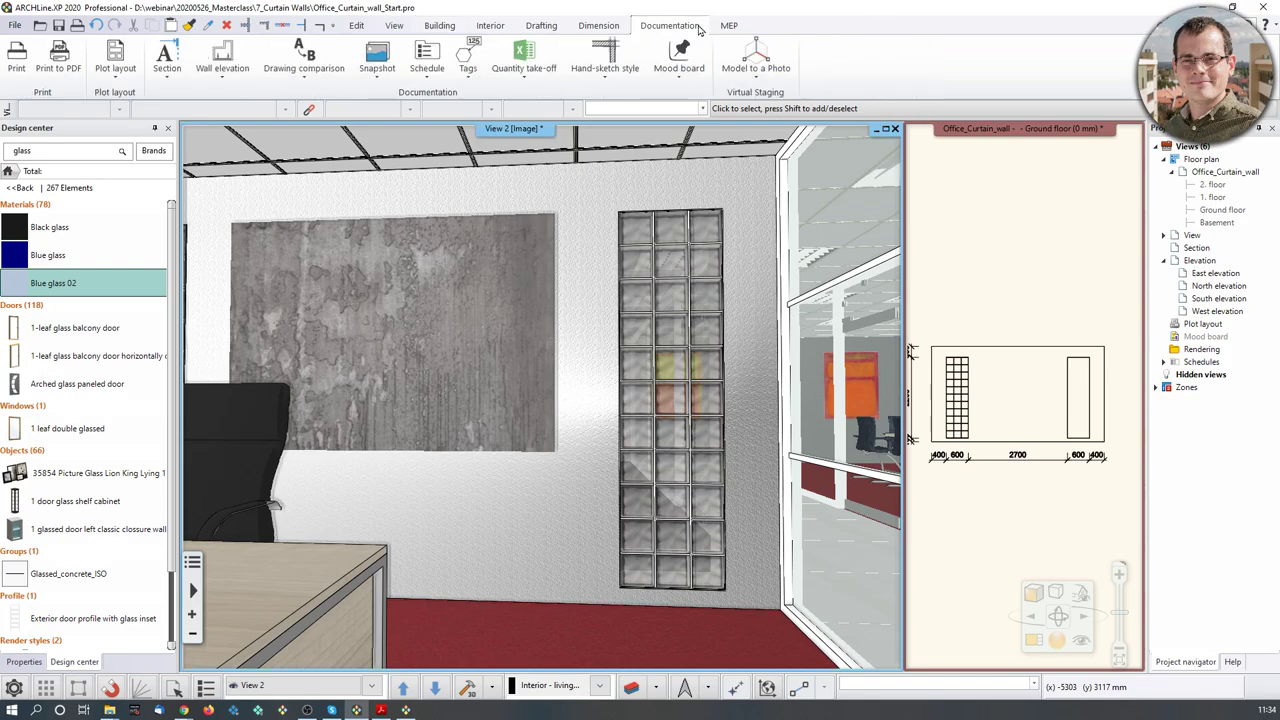
left_click(524, 66)
left_click(533, 99)
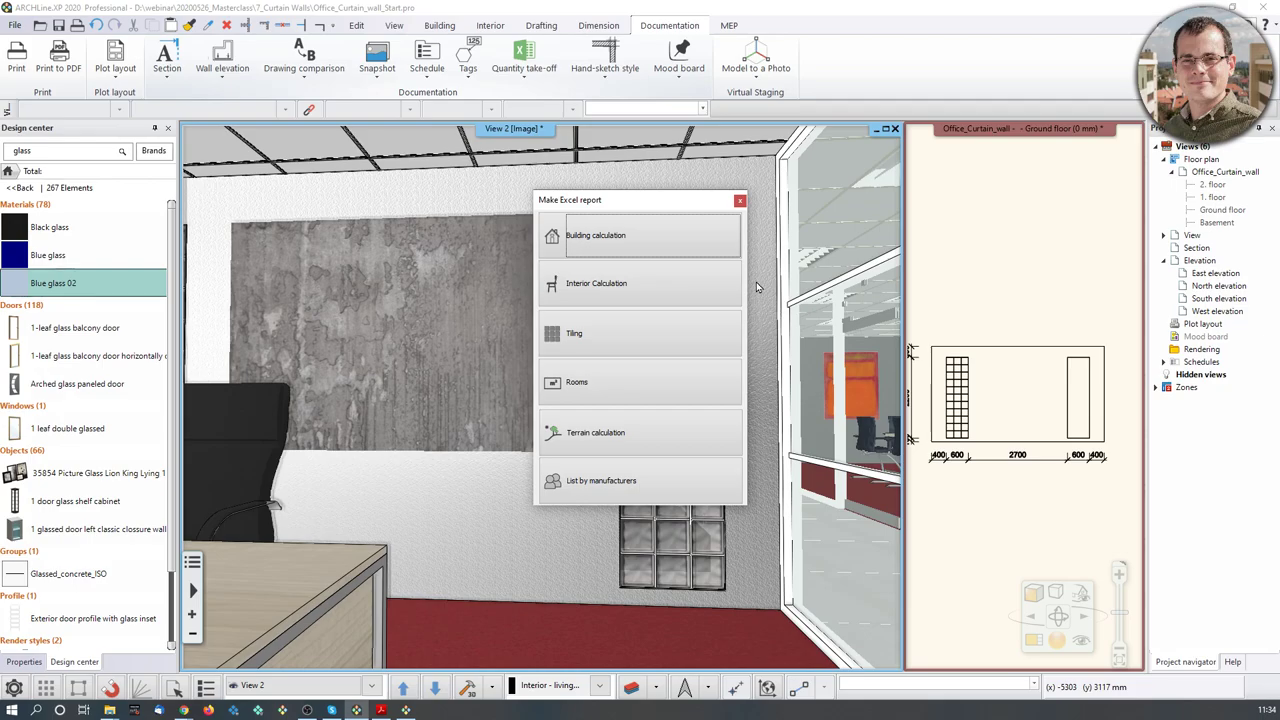
left_click(740, 201)
Bring up the placement settings of the office chair behind the desk, review its BIM parameters, and close the parameter list.
middle_click_drag(663, 330, 431, 428)
scroll(432, 437, "up", 3)
left_click(397, 458)
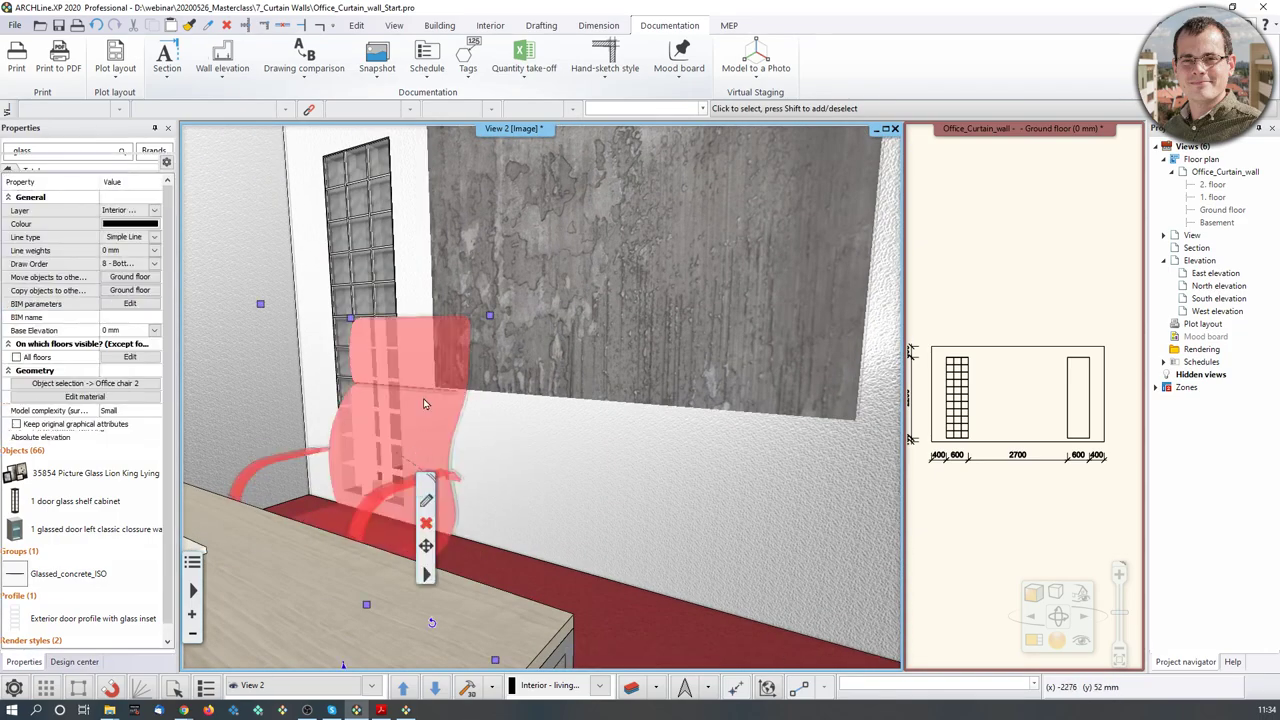
left_click(423, 501)
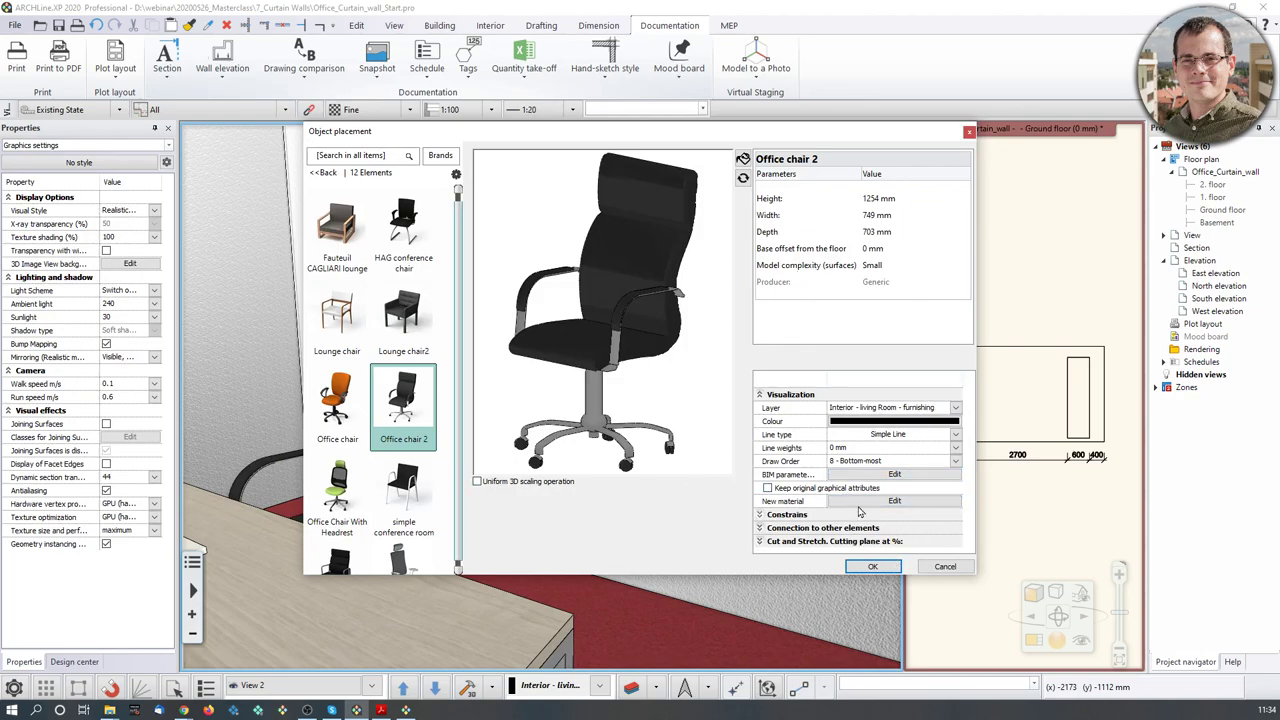
left_click(876, 476)
left_click_drag(735, 165, 1005, 25)
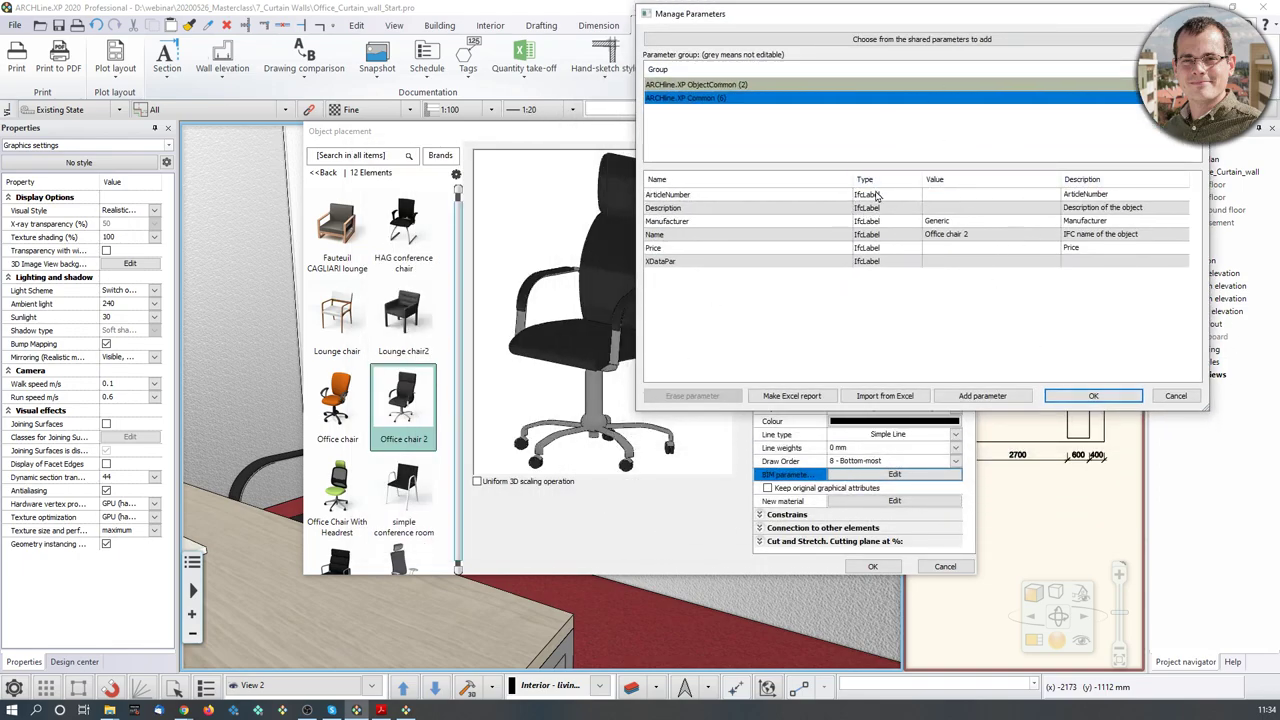
left_click(1175, 396)
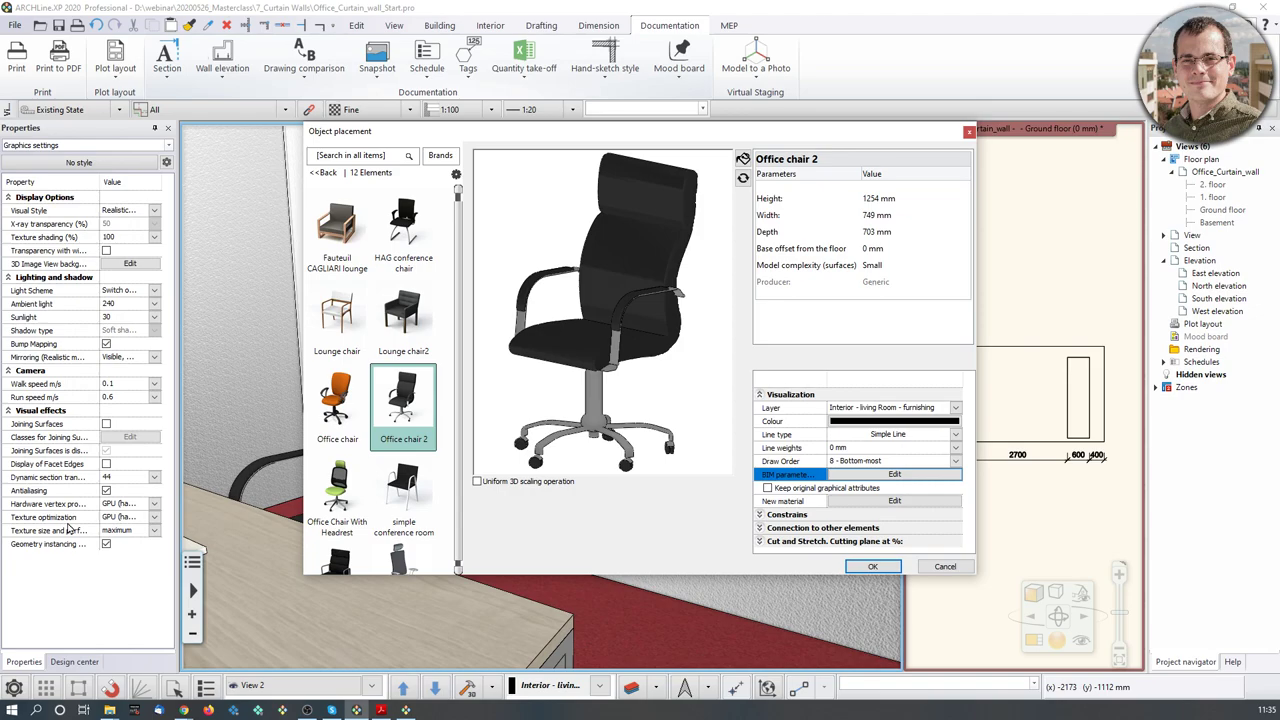
Switch to the ARCHLine.XP webinars page in the browser and examine the Curtain Walls entry, its downloads and the upcoming advanced courses.
mouse_move(405, 525)
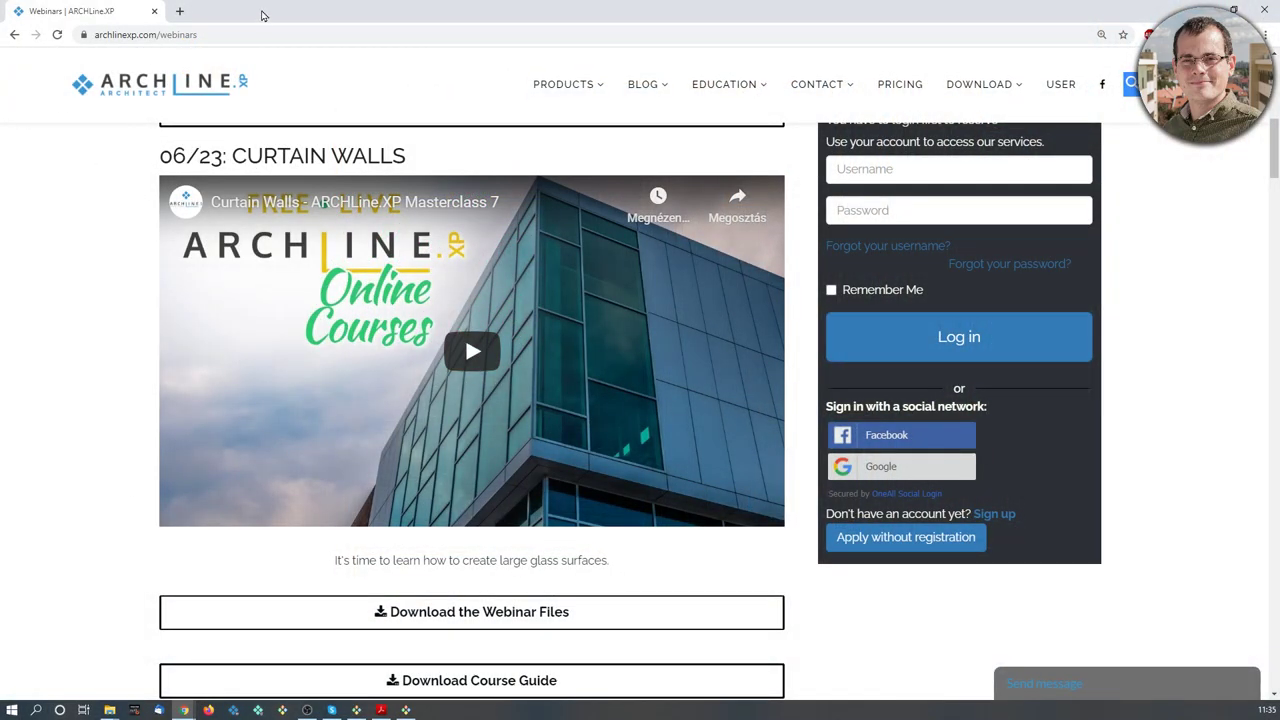
mouse_move(731, 138)
scroll(477, 303, "down", 1)
scroll(477, 303, "up", 3)
scroll(477, 303, "down", 2)
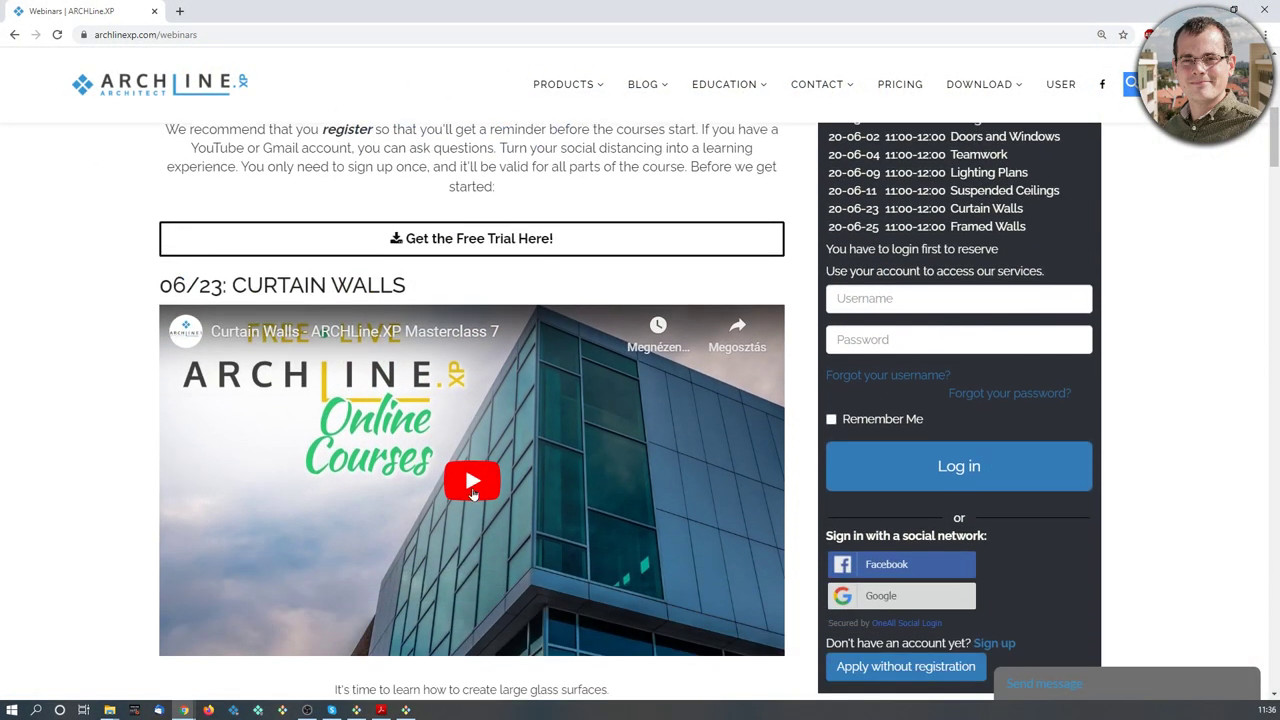
scroll(494, 460, "down", 5)
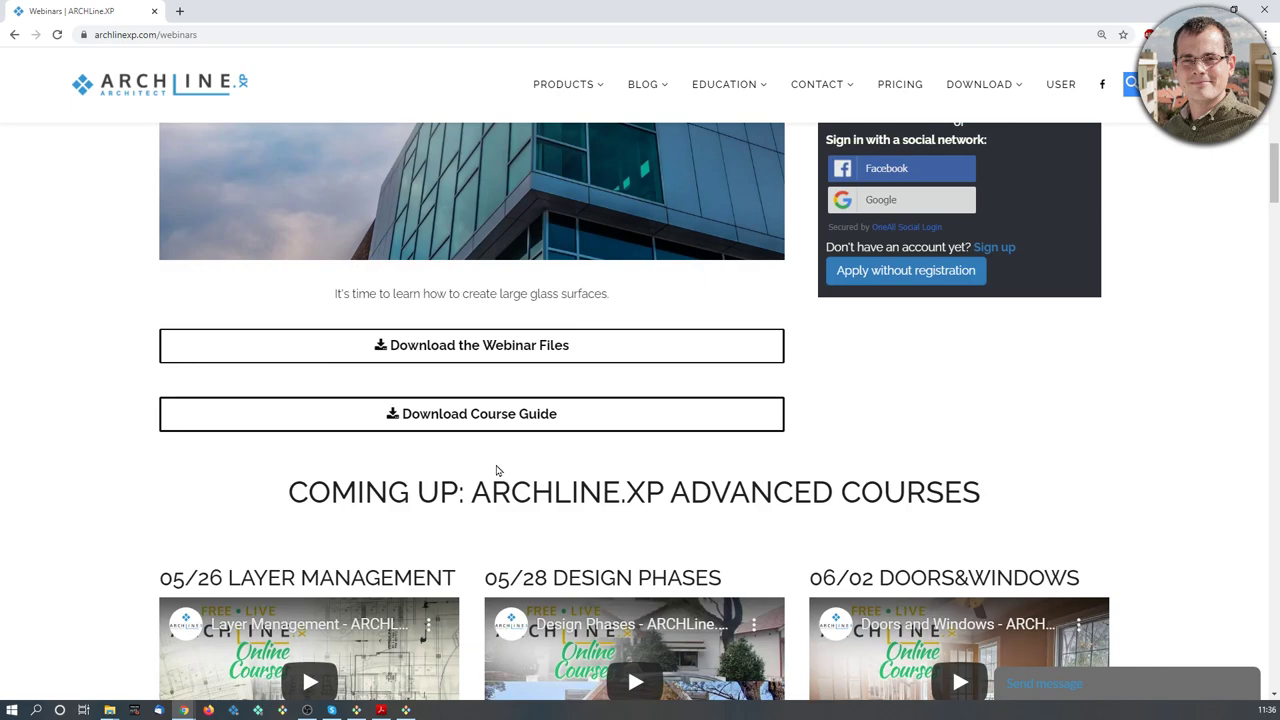
scroll(524, 448, "down", 3)
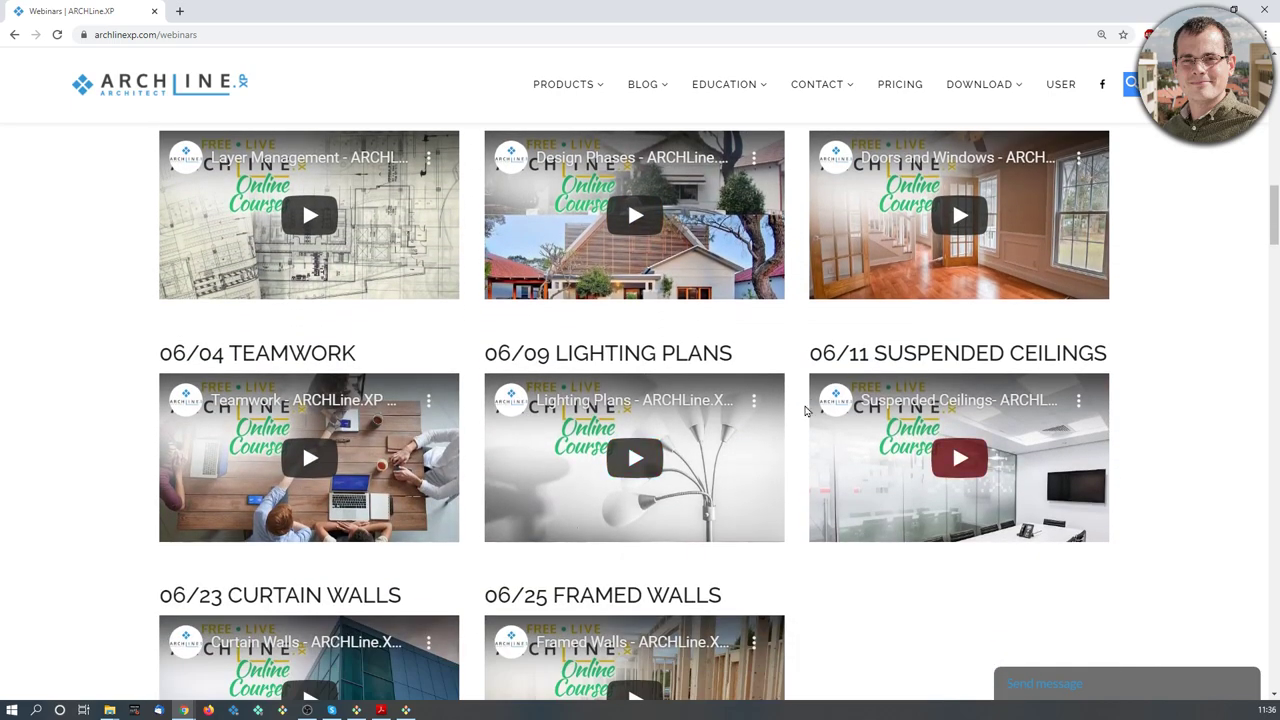
Examine the recorded course videos on the webinars page, from the intermediate interior design course down to the webinar archives.
scroll(806, 411, "down", 3)
scroll(806, 411, "down", 5)
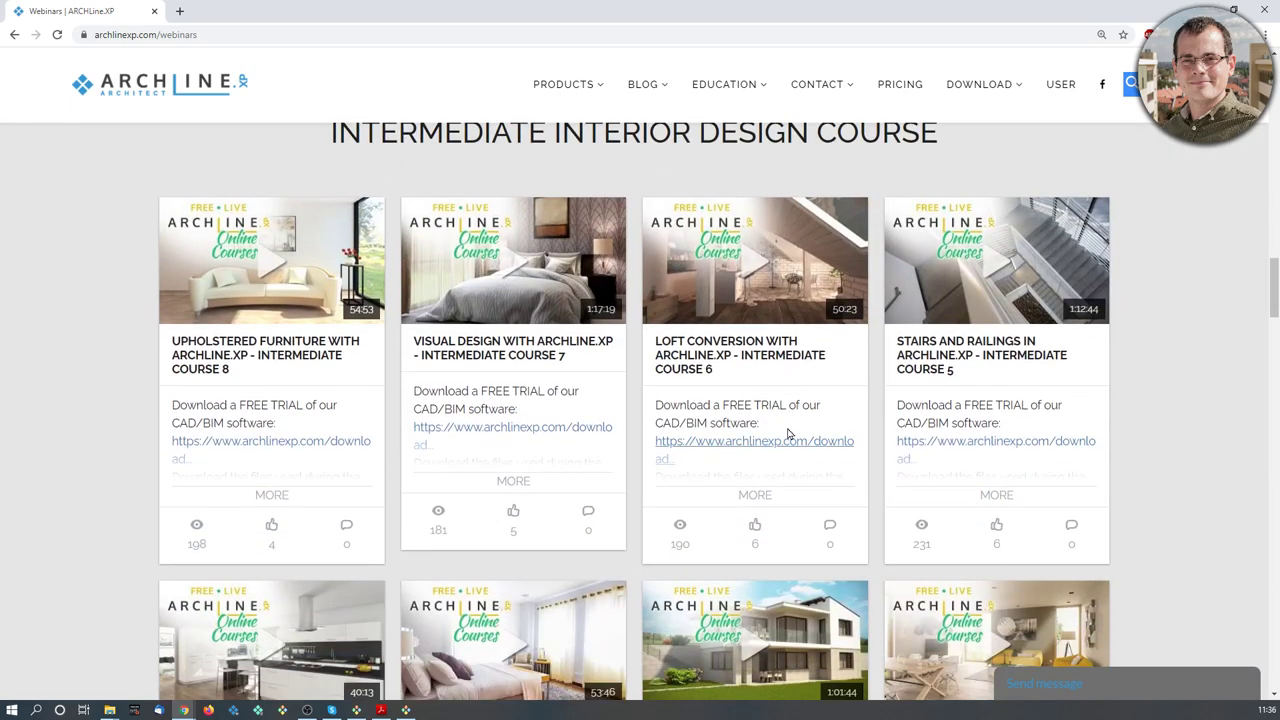
scroll(787, 437, "down", 4)
scroll(787, 437, "down", 7)
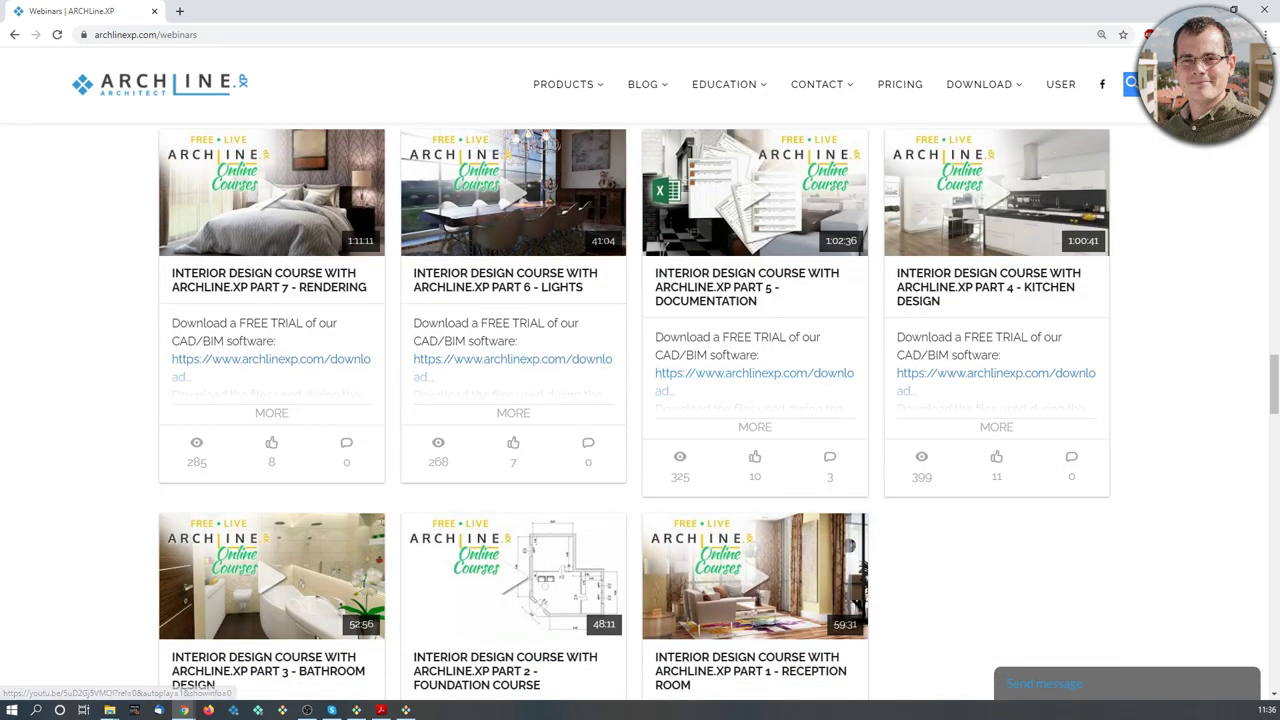
key("alt+Tab")
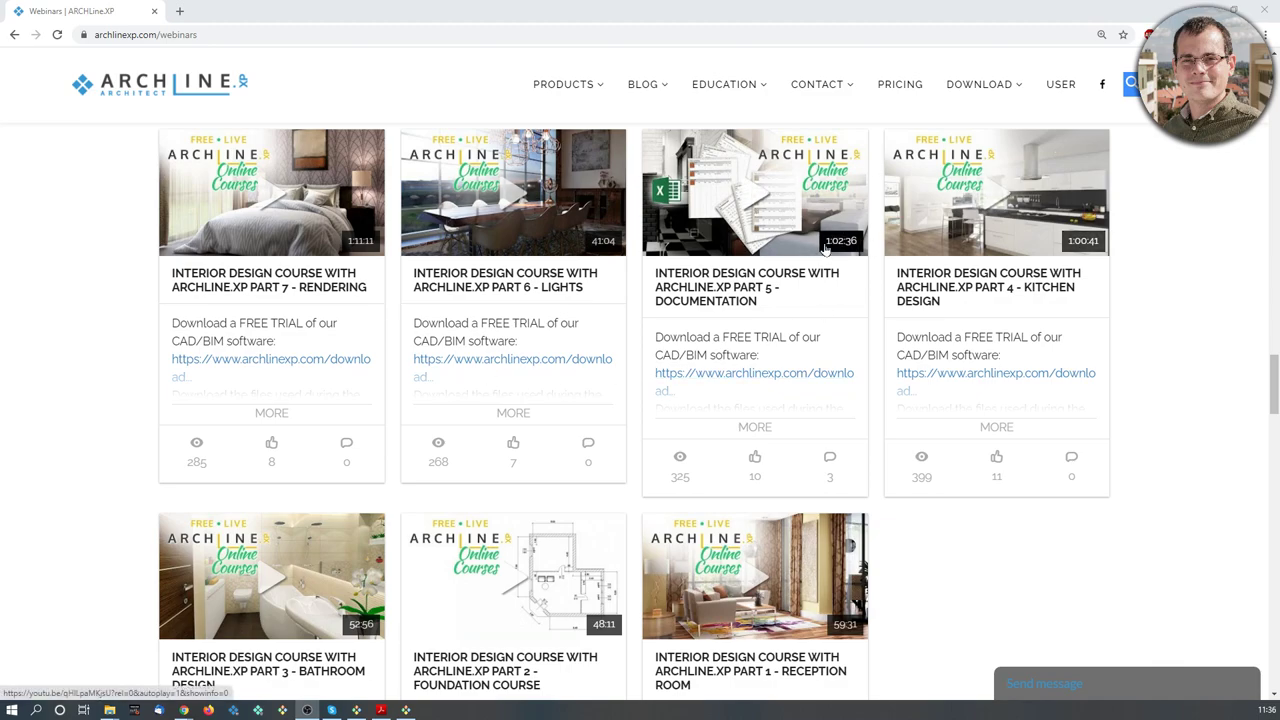
scroll(786, 349, "down", 7)
scroll(716, 342, "down", 3)
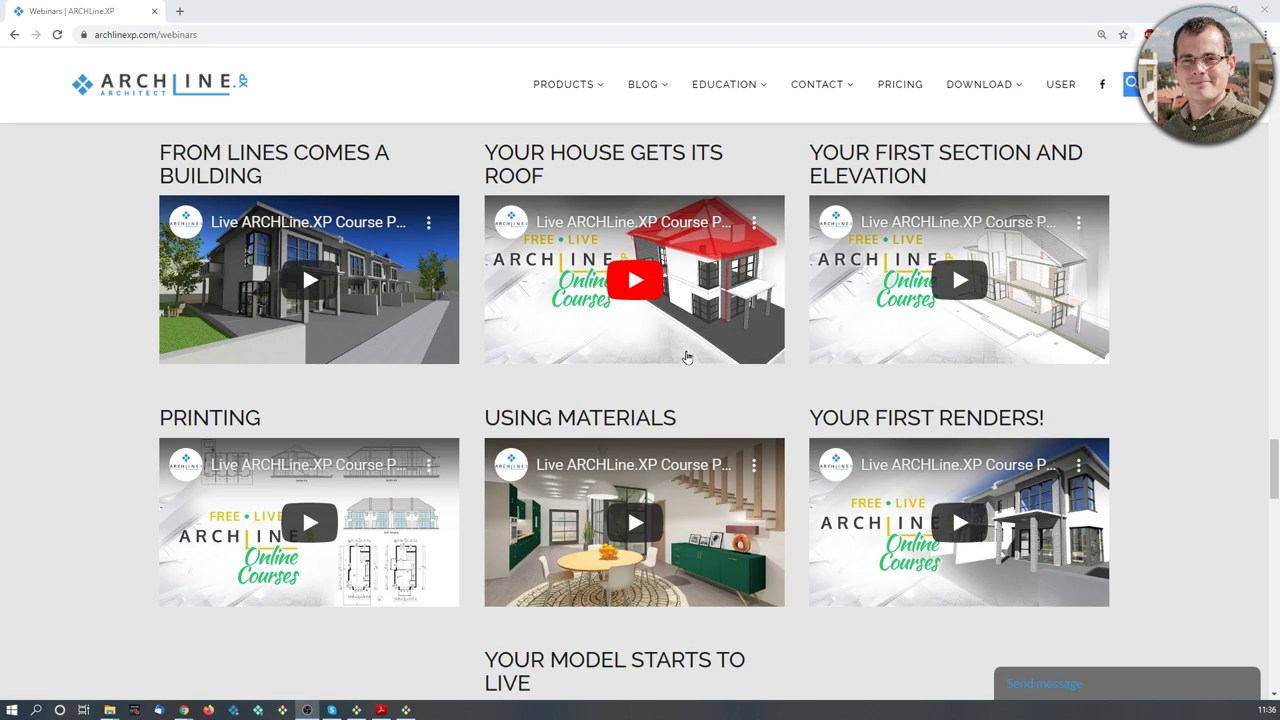
scroll(778, 500, "down", 5)
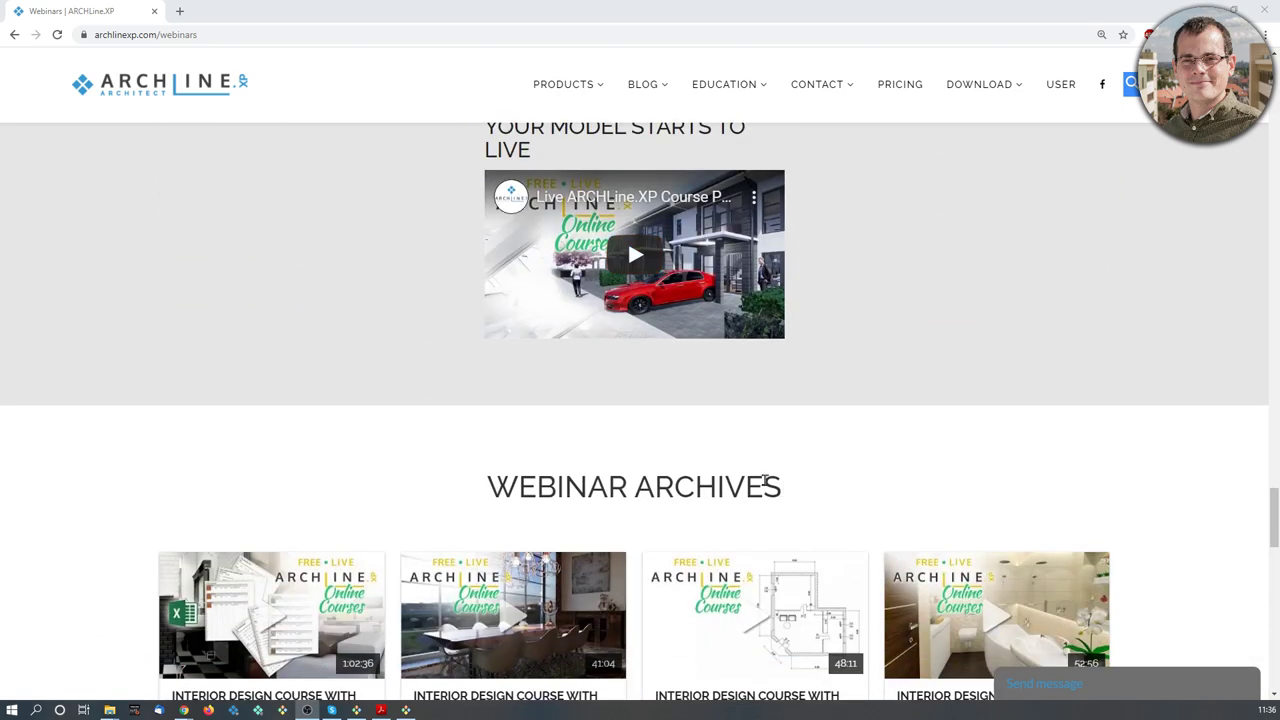
scroll(785, 490, "down", 3)
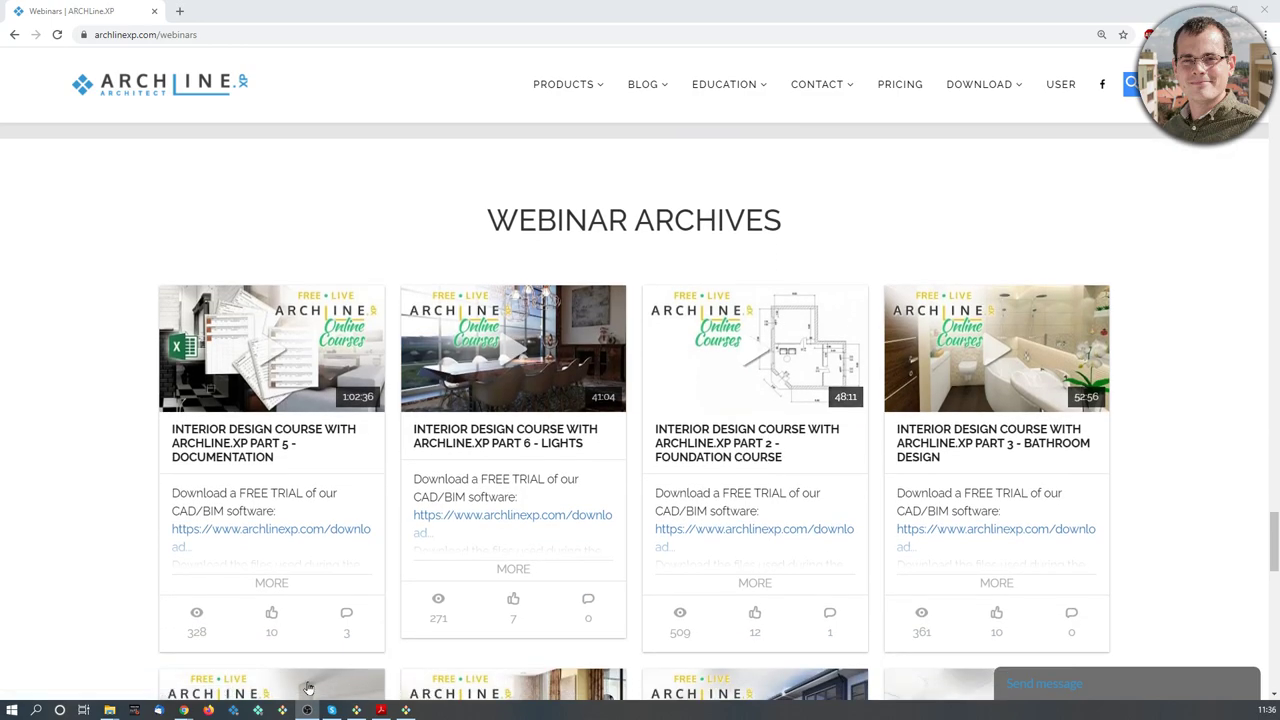
Switch back to the office project in ARCHLine.XP, dismiss the chair's placement settings, and view the corridor between the glazed partitions.
left_click(405, 710)
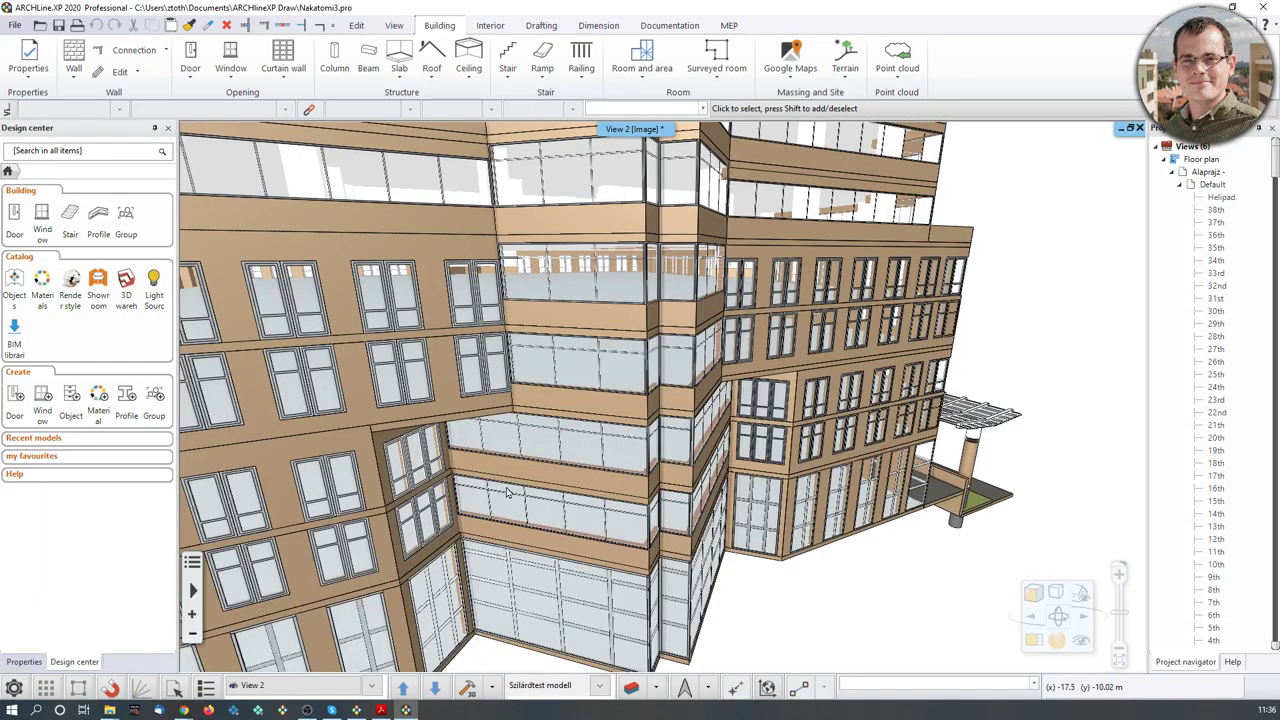
left_click(356, 710)
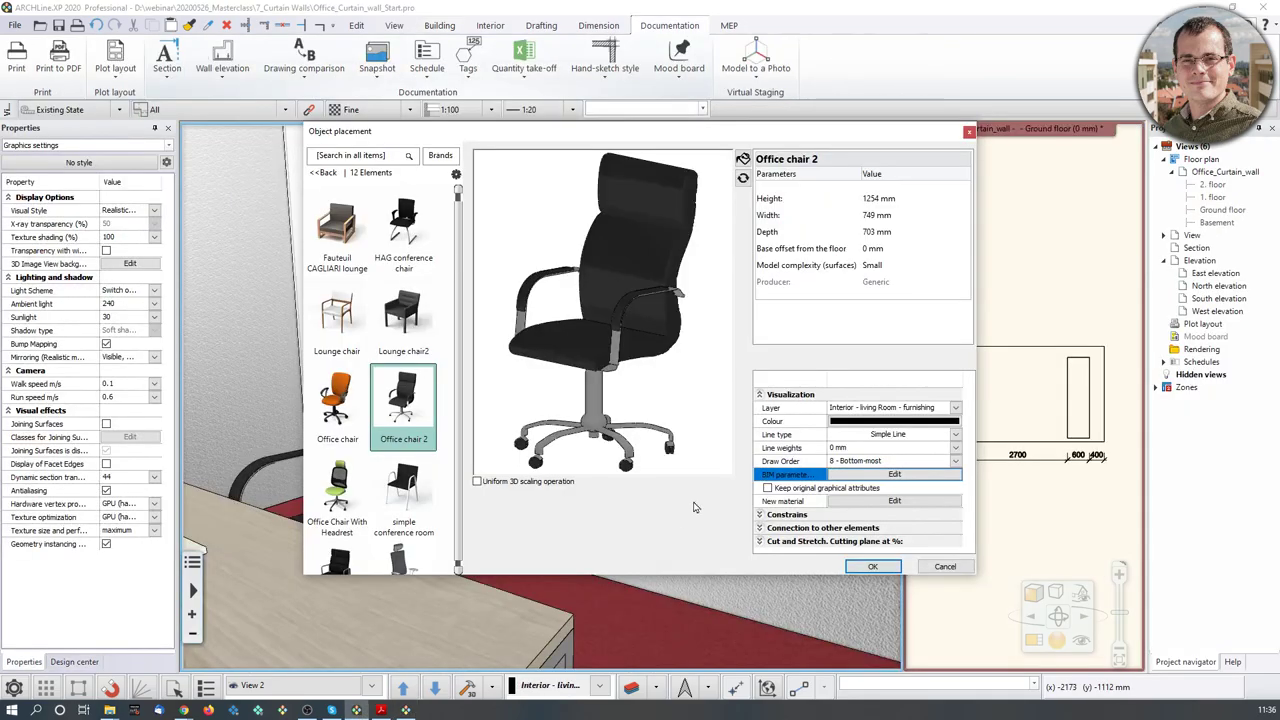
left_click(950, 568)
scroll(723, 437, "down", 5)
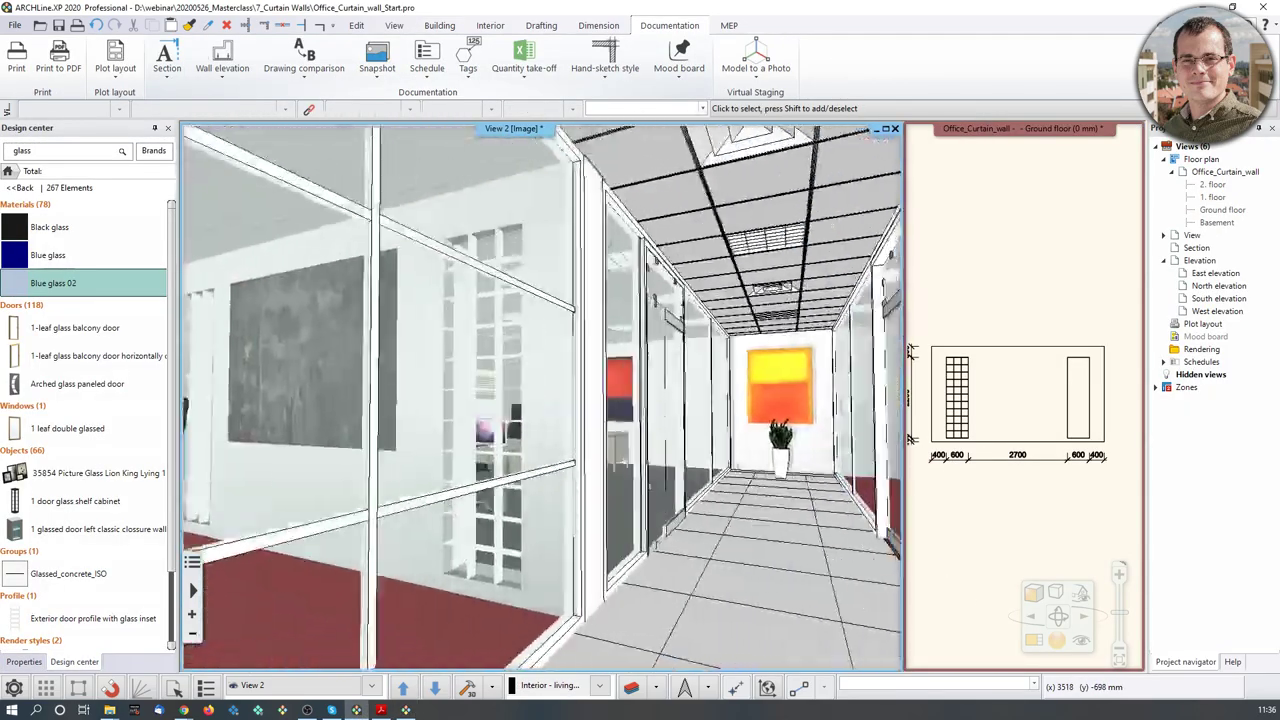
middle_click_drag(723, 437, 684, 463)
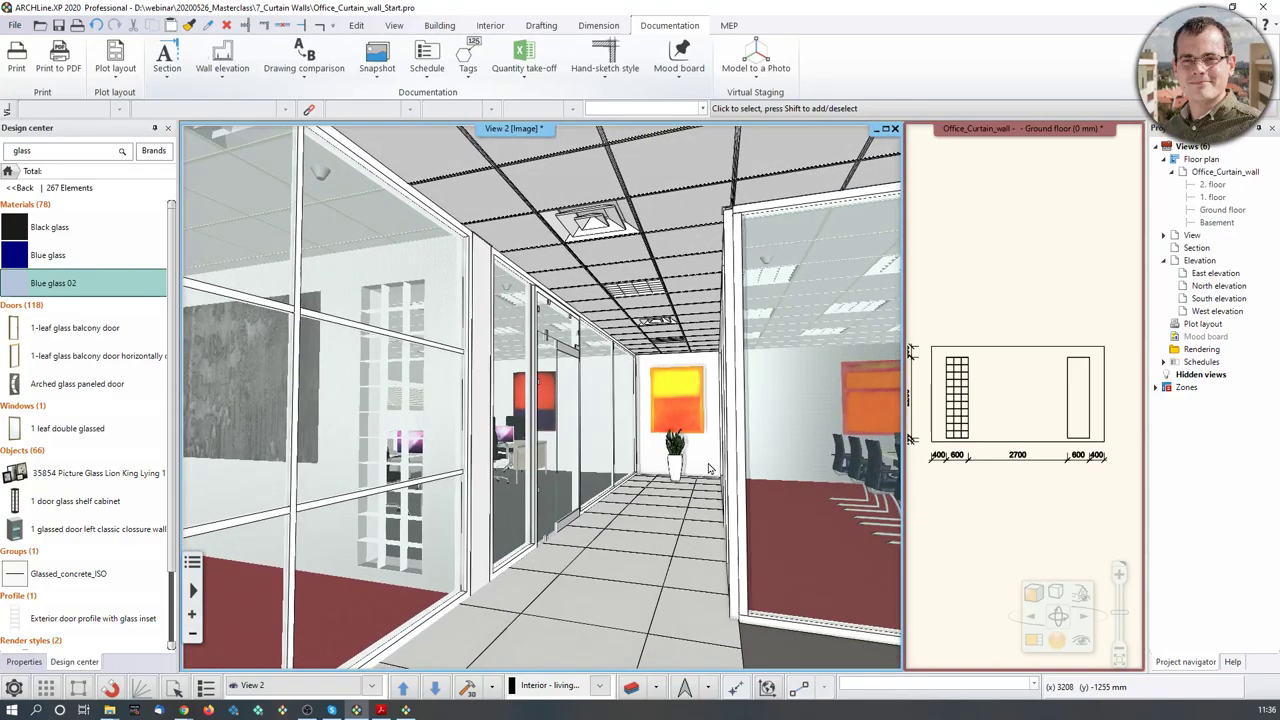